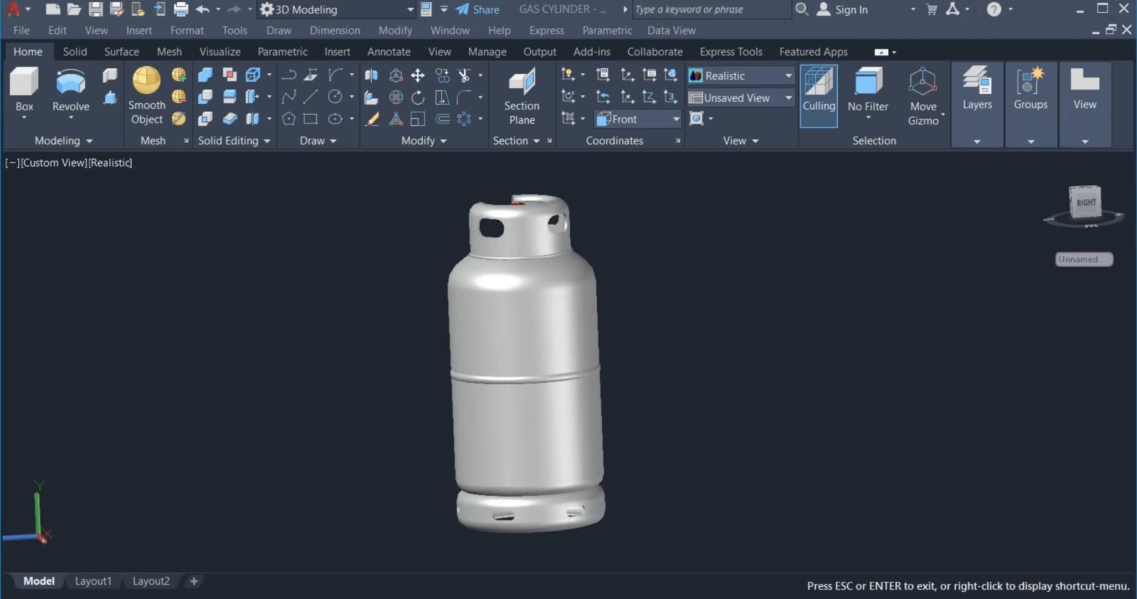
mouse_move(628, 597)
left_click(444, 543)
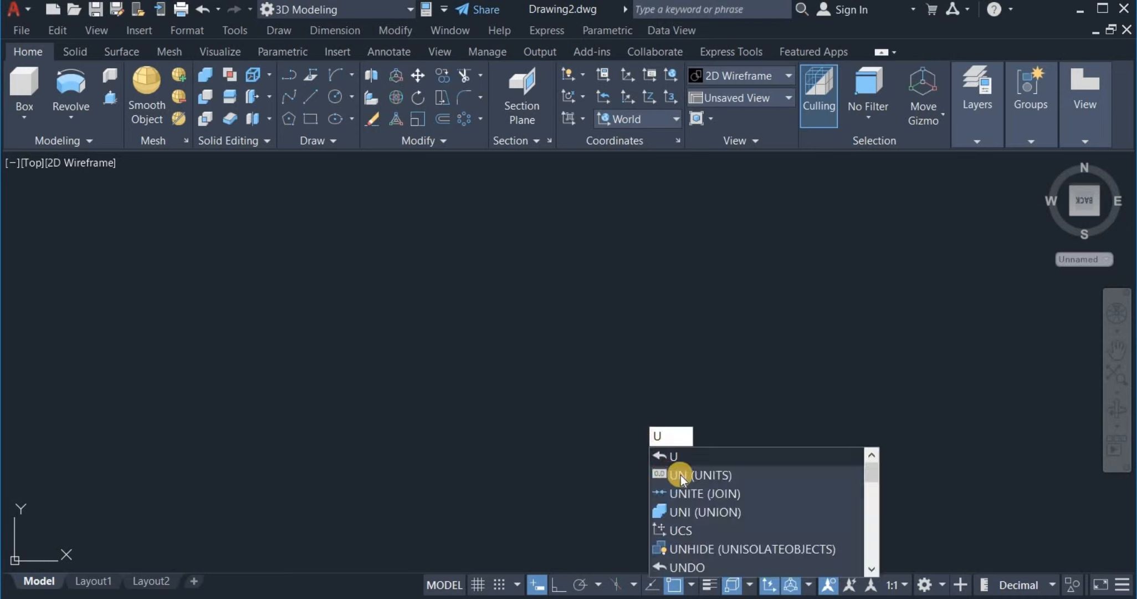
- Set the drawing units to decimal length with precision 0 and millimetres as the insertion scale
left_click(699, 470)
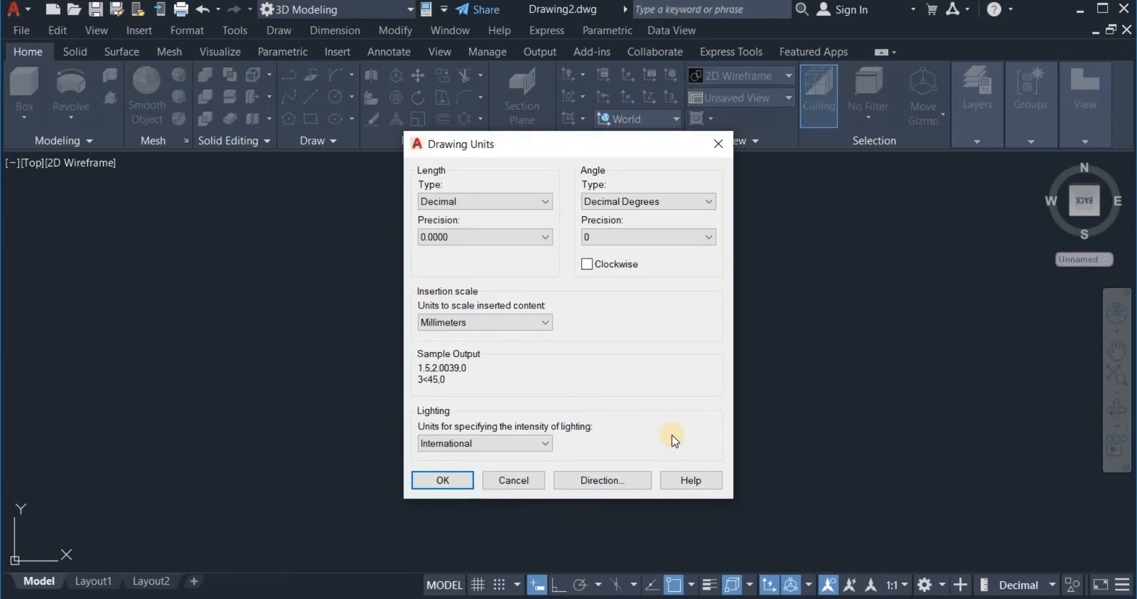
left_click(489, 201)
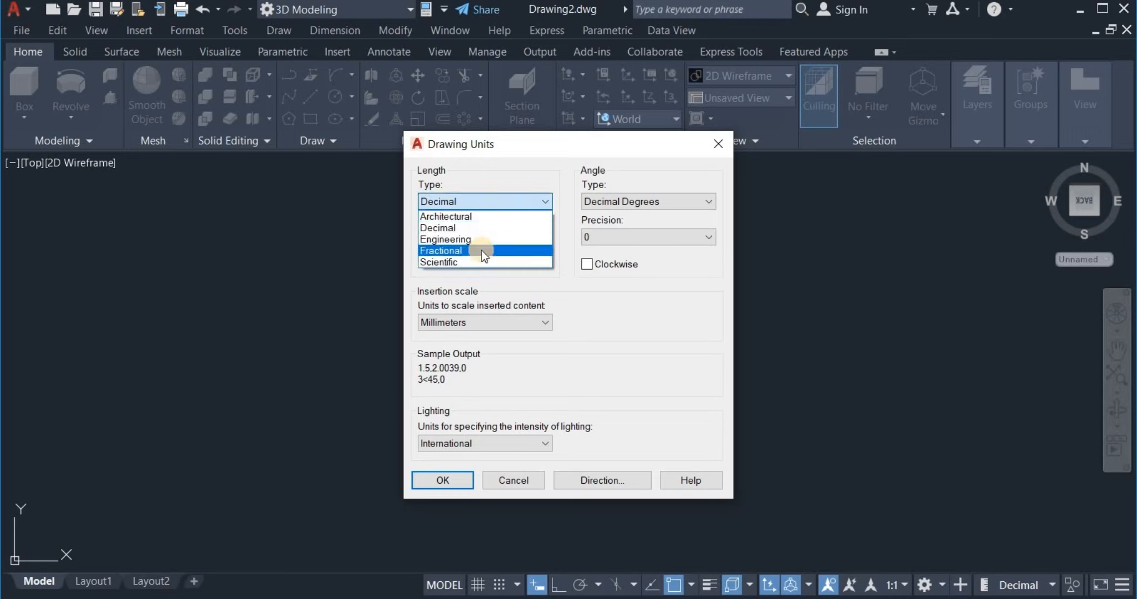
left_click(478, 227)
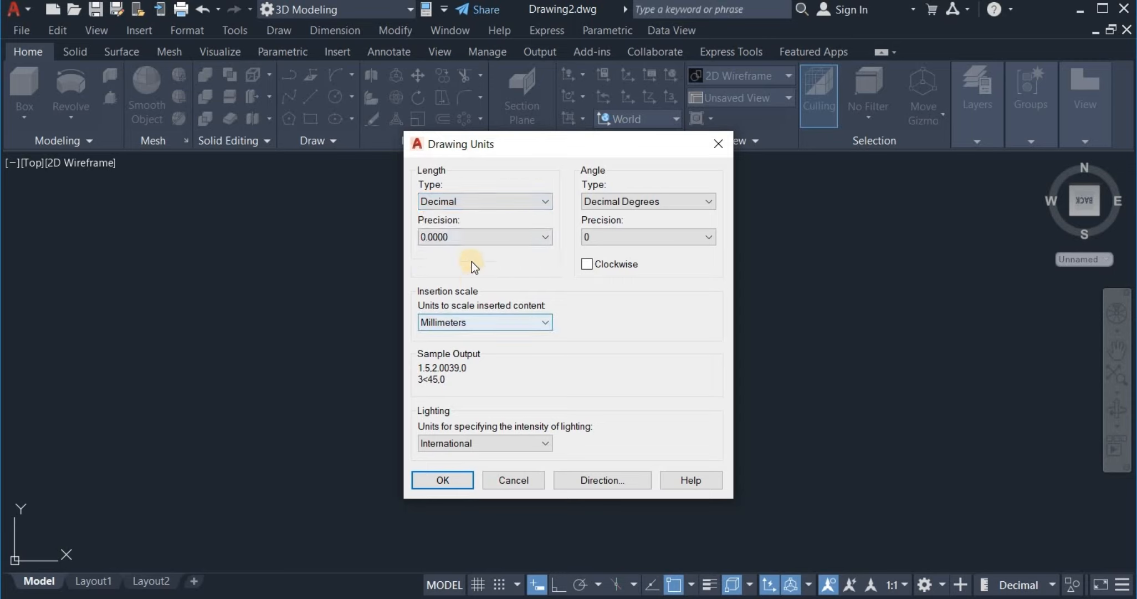
left_click(477, 243)
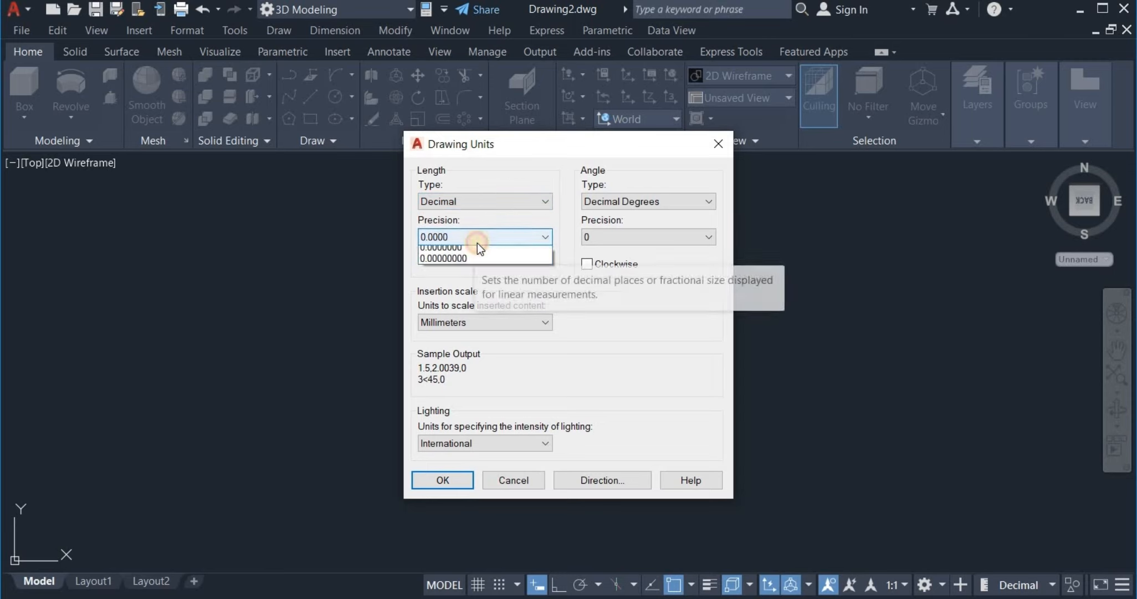
left_click(465, 264)
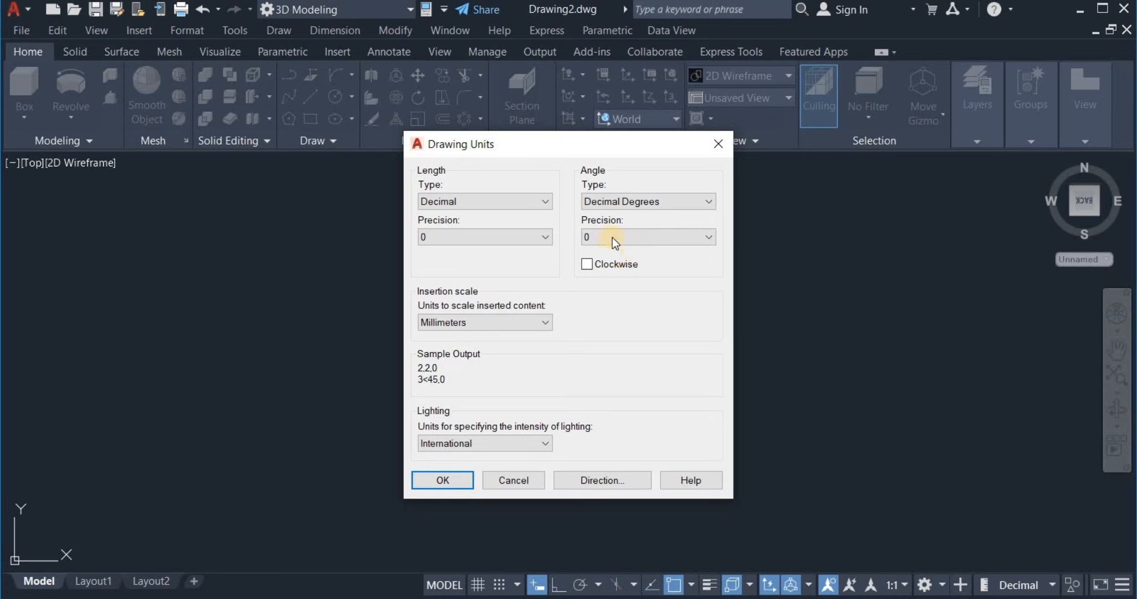
left_click(443, 480)
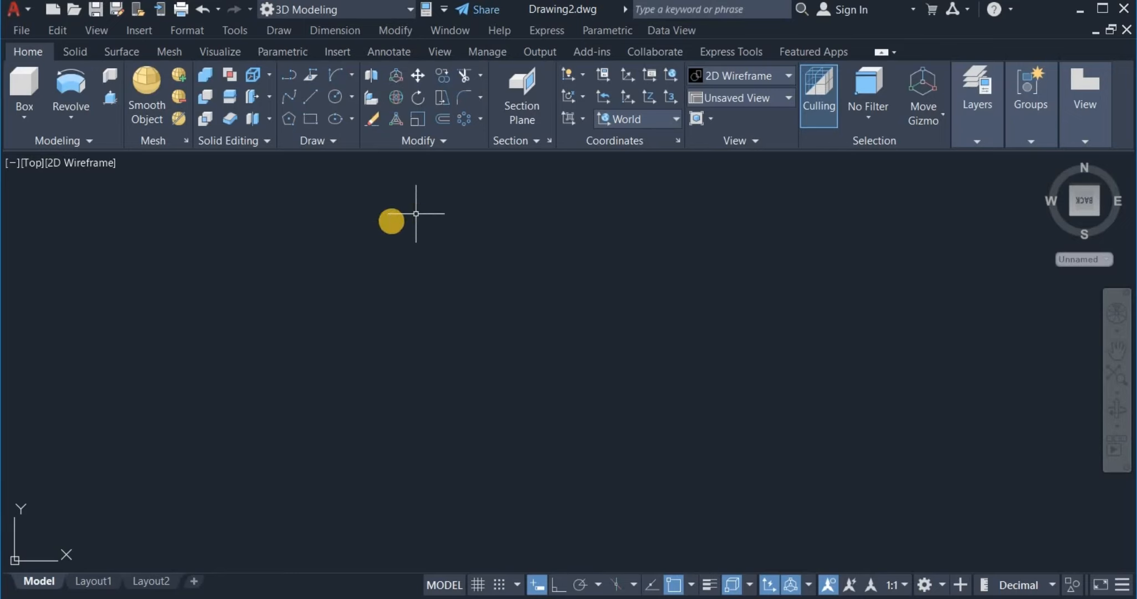
- Choose the 3D Modeling workspace
left_click(408, 9)
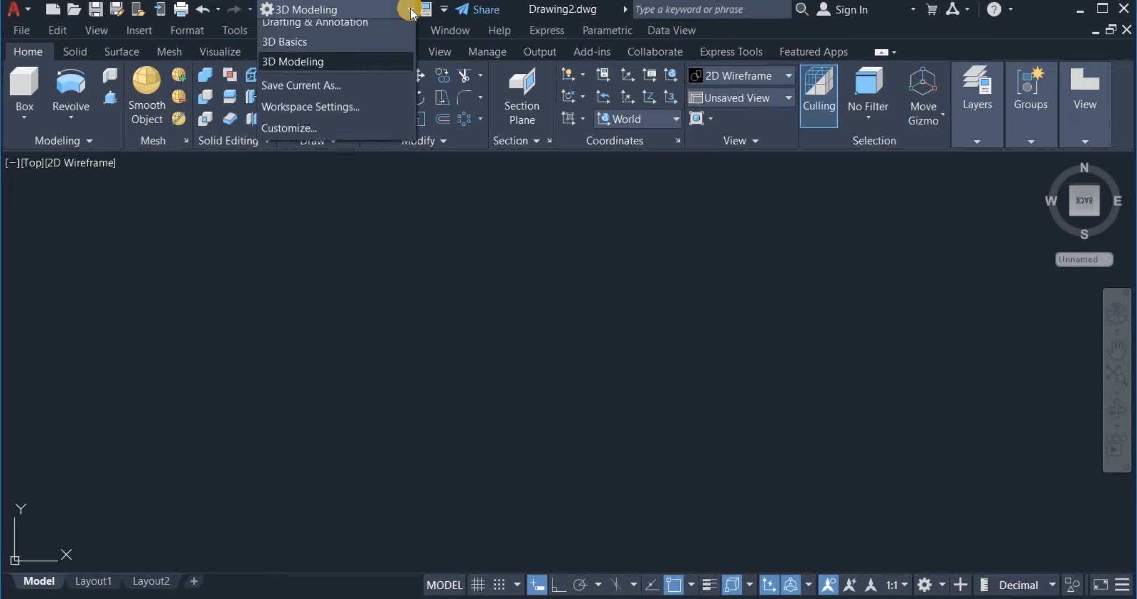
left_click(336, 71)
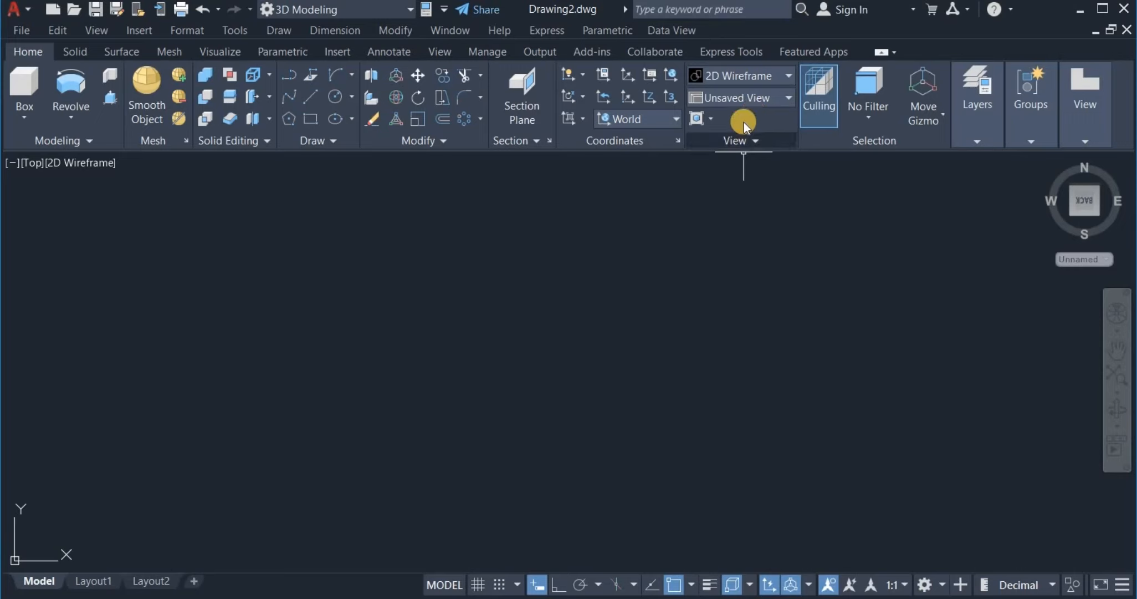
- Switch the model to the Front view and show the UCS icon in the viewport corner instead of at the origin
left_click(747, 99)
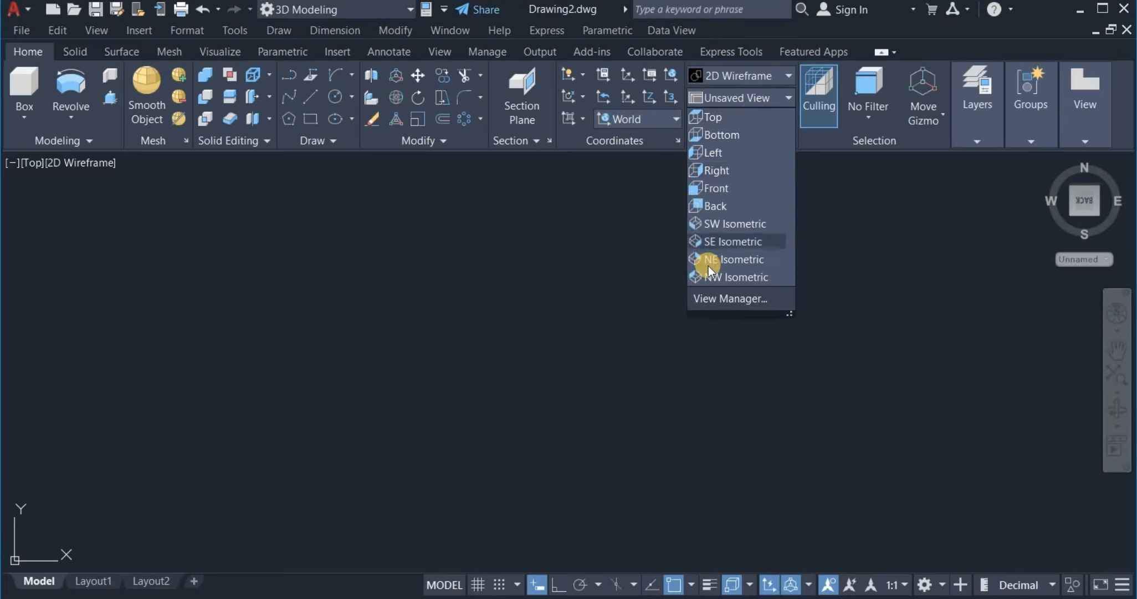
left_click(729, 187)
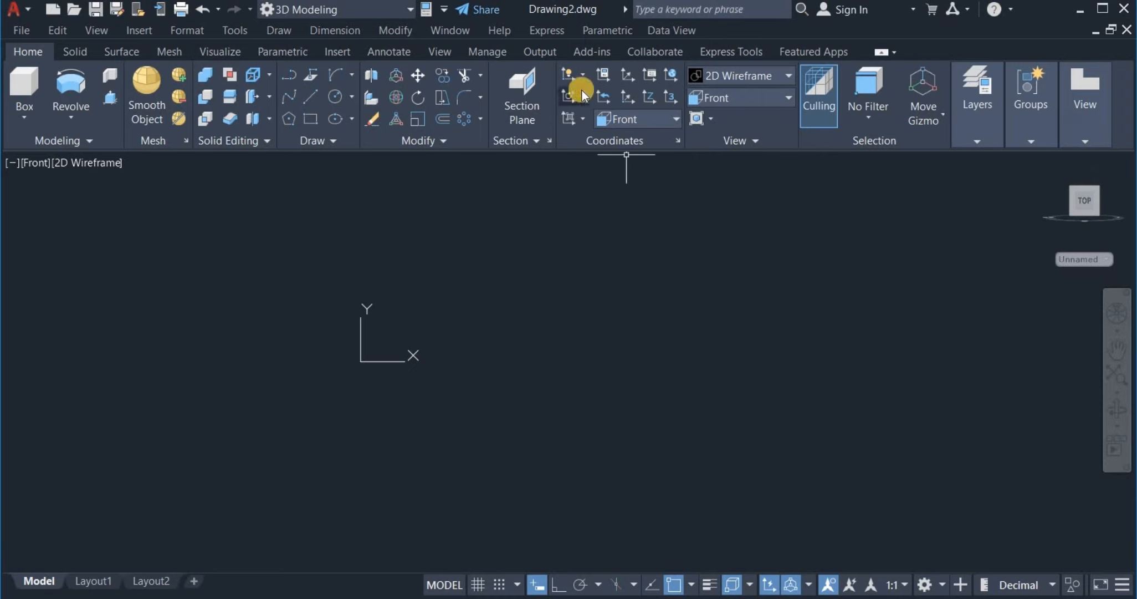
left_click(583, 74)
left_click(613, 133)
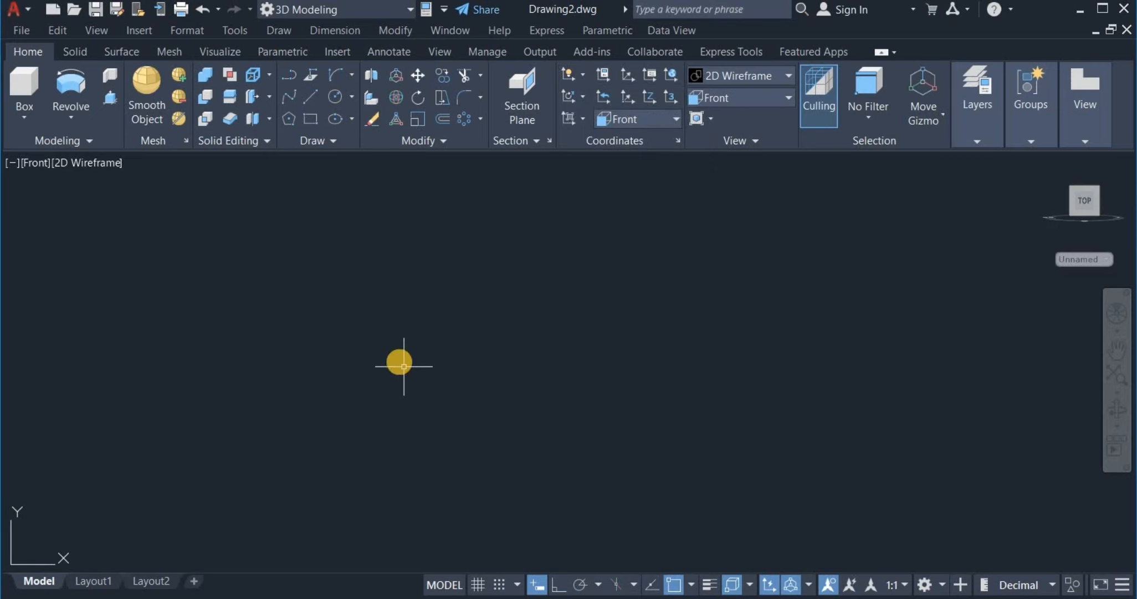
- Draw a rectangle 300 mm wide and 450 mm high in the front view
left_click(311, 119)
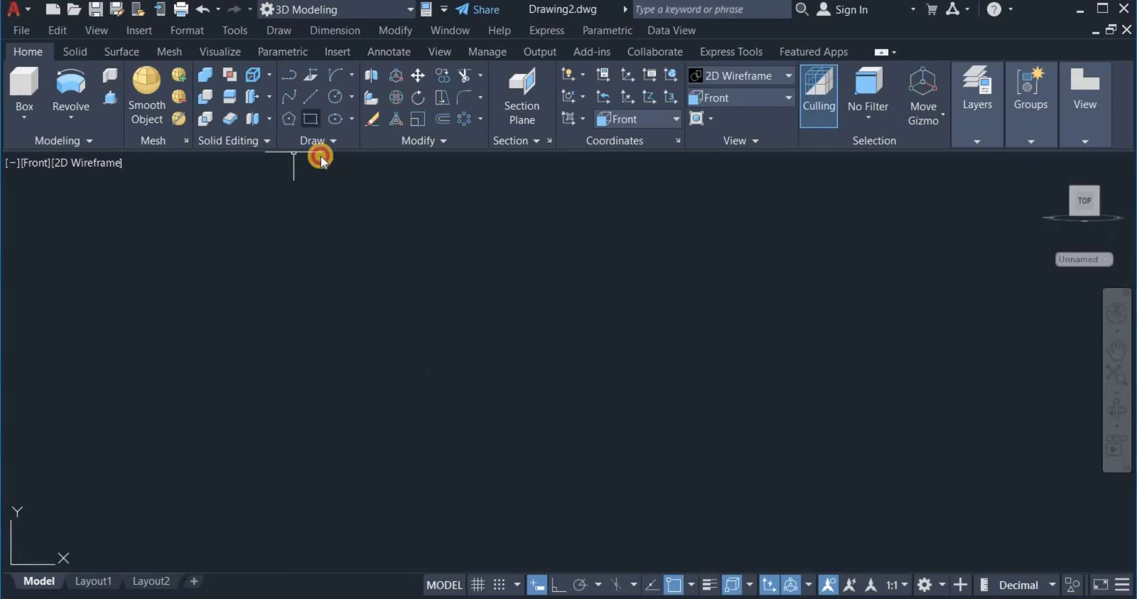
left_click(453, 405)
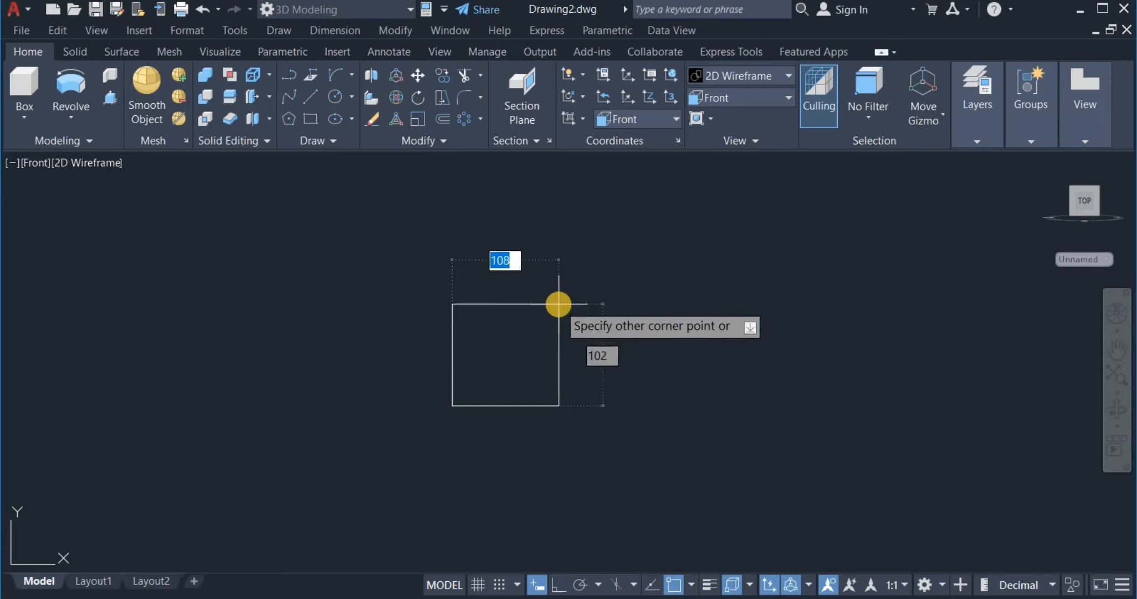
type("300")
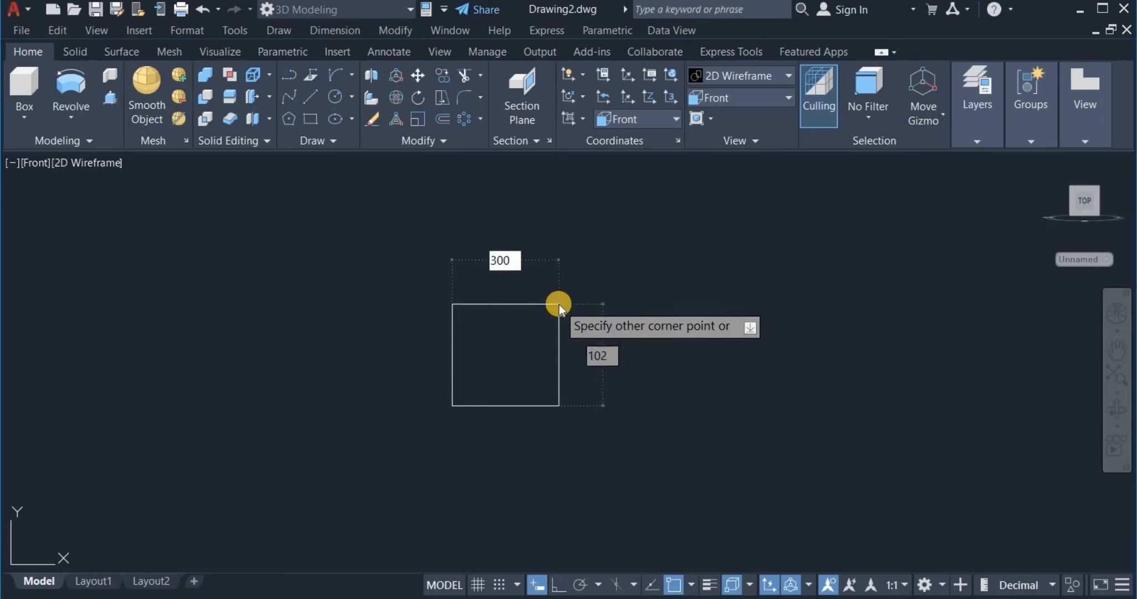
key("Tab")
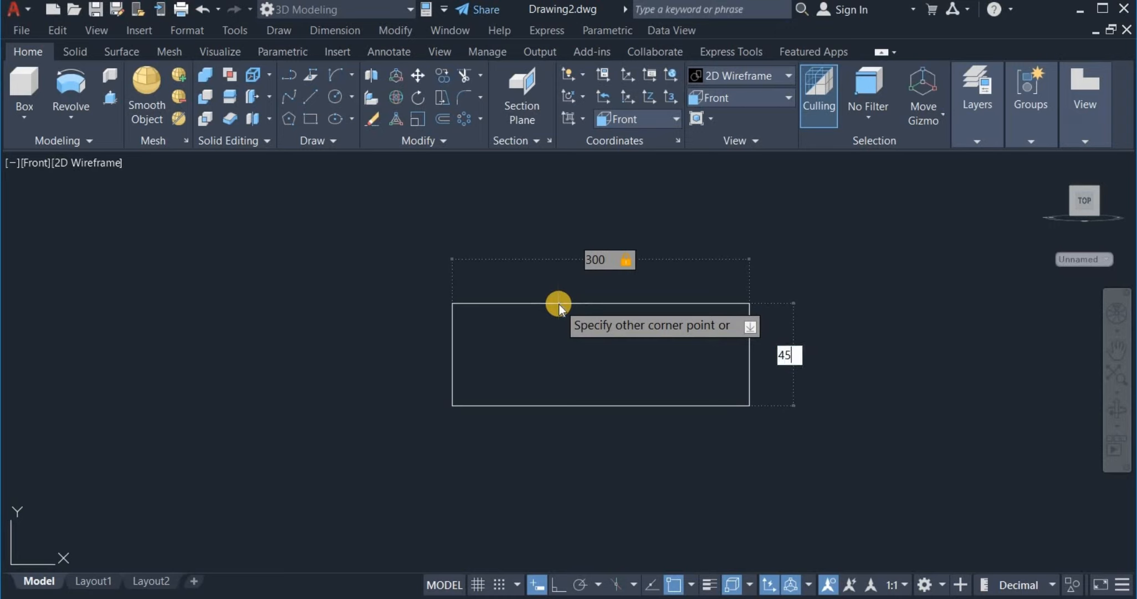
type("450")
key("Return")
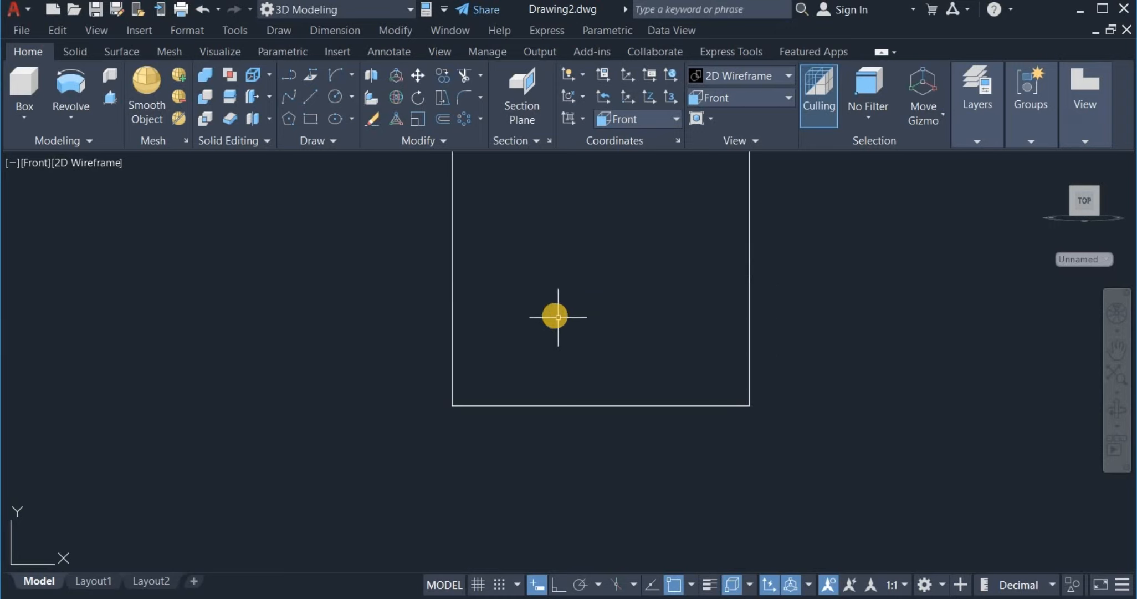
- Draw a 60 mm vertical line upward from the midpoint of the rectangle's top edge
scroll(551, 315, "down", 2)
middle_click_drag(554, 299, 491, 428)
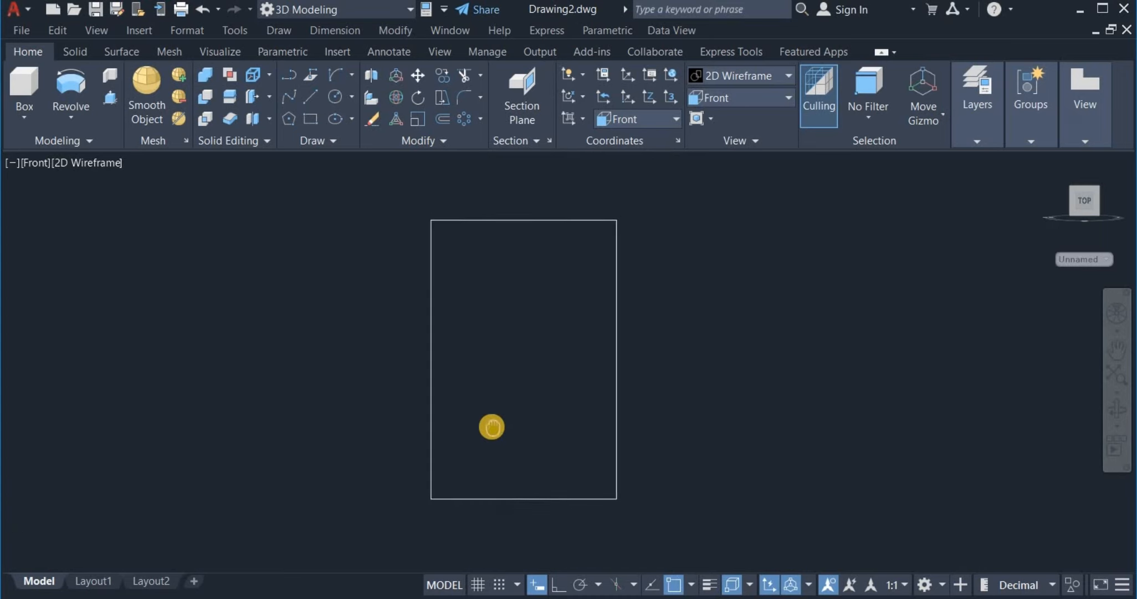
scroll(492, 382, "down", 2)
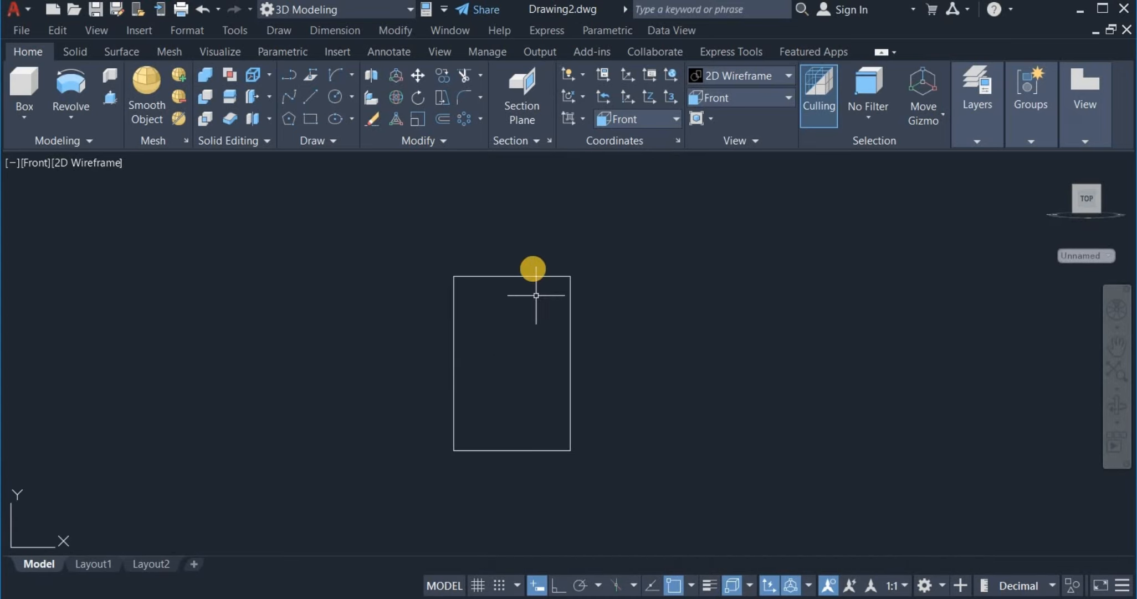
left_click(310, 97)
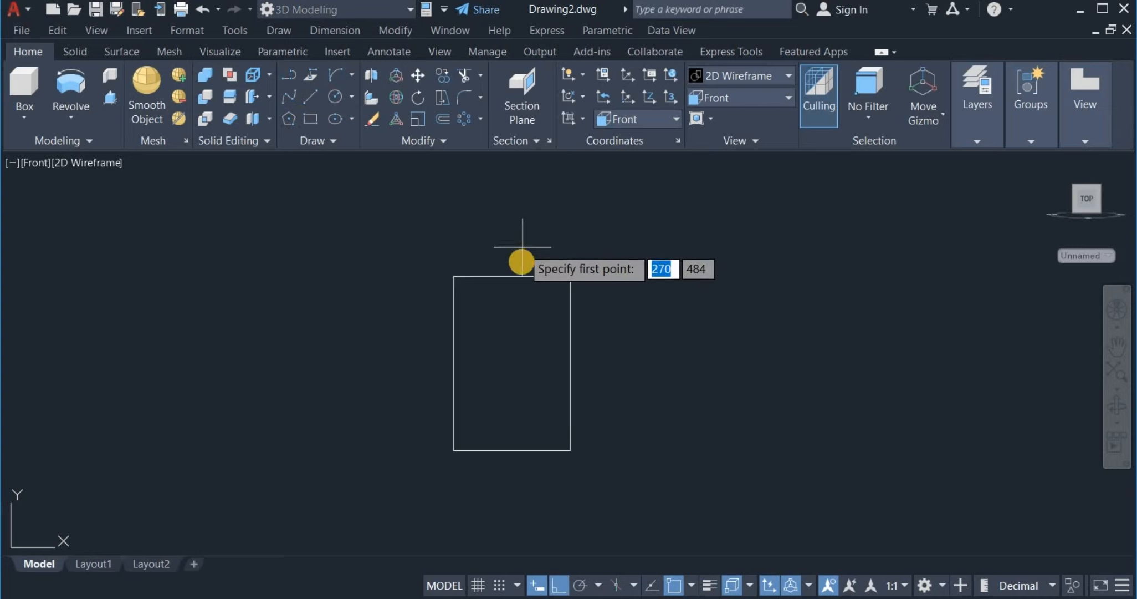
left_click(512, 276)
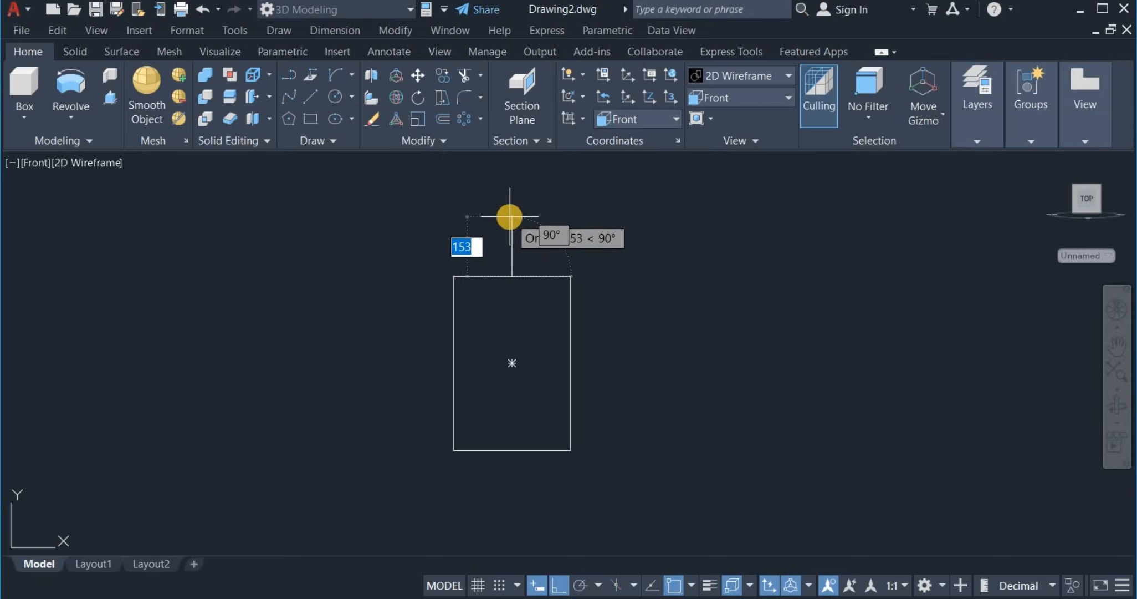
type("60")
key("Return")
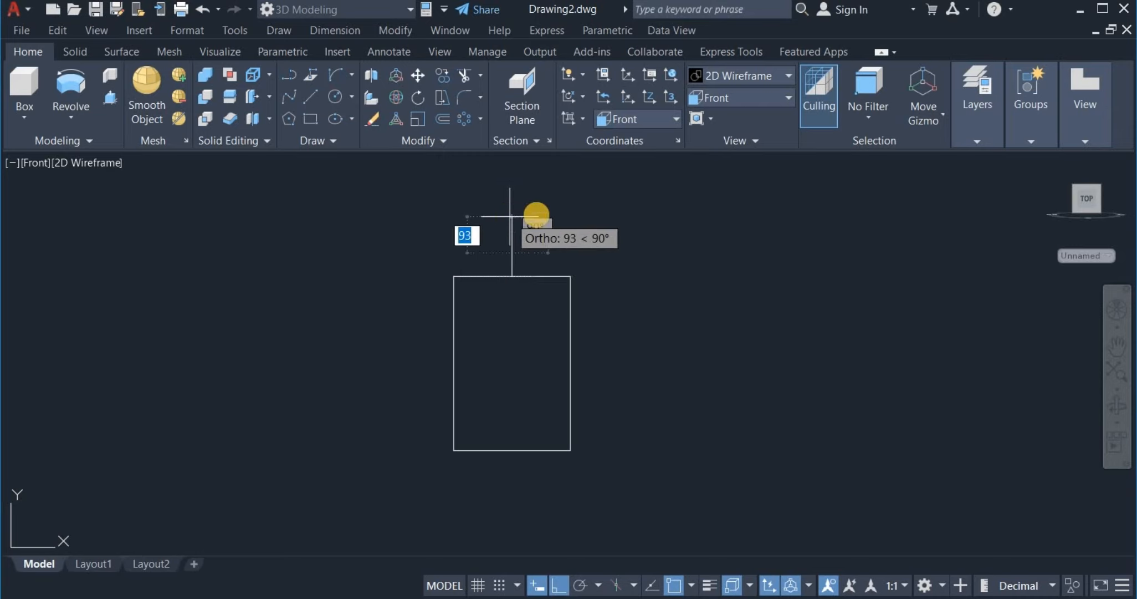
right_click(579, 221)
left_click(607, 226)
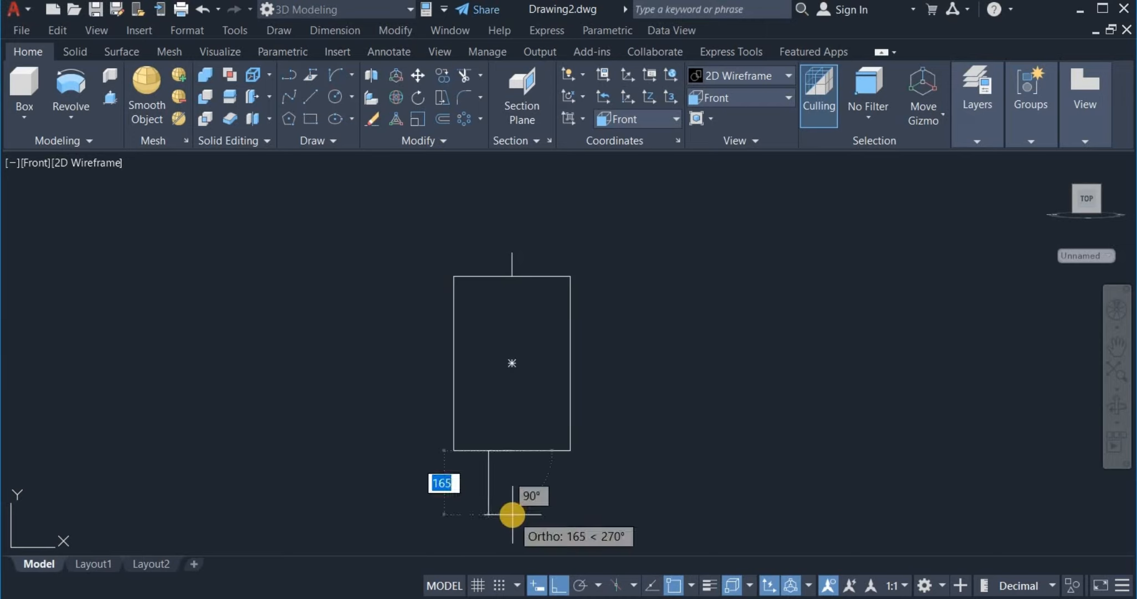
- Draw a 60 mm vertical line downward from the midpoint of the rectangle's bottom edge
left_click(317, 101)
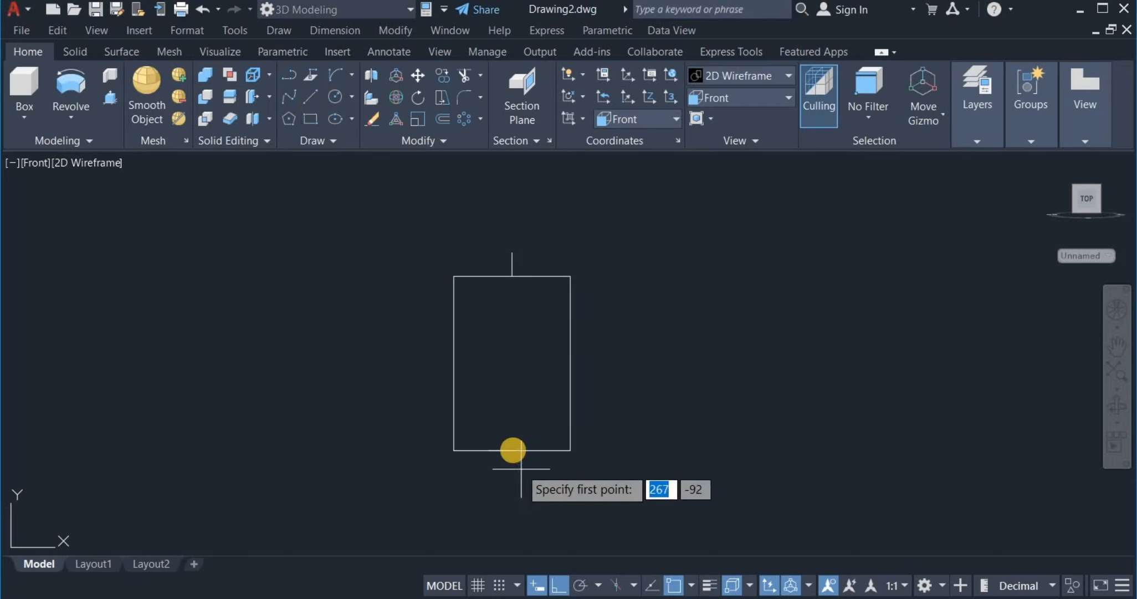
left_click(513, 449)
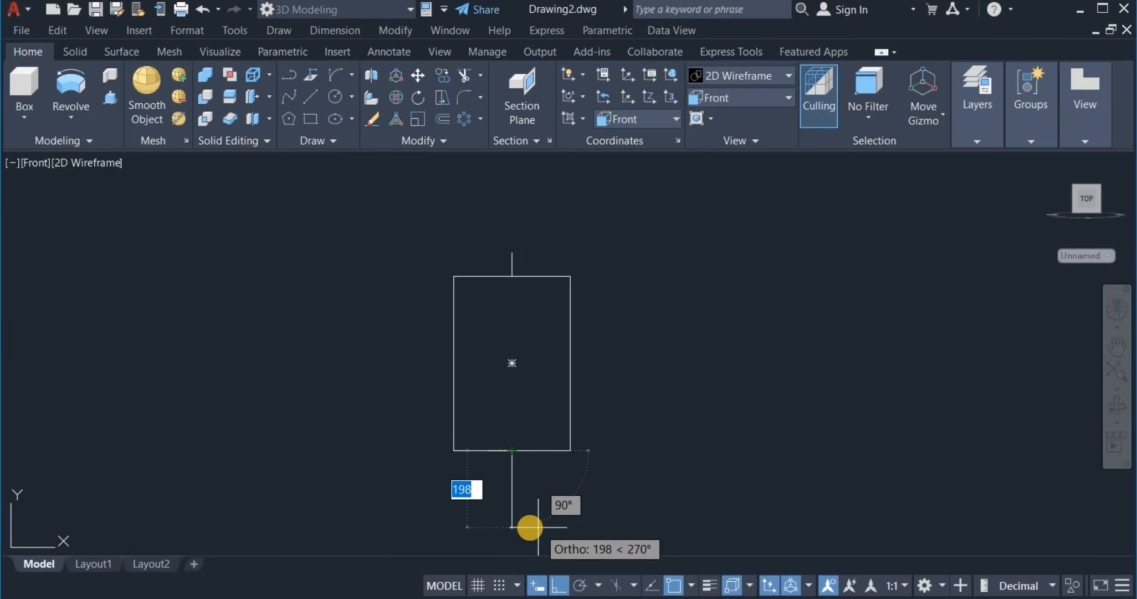
type("60")
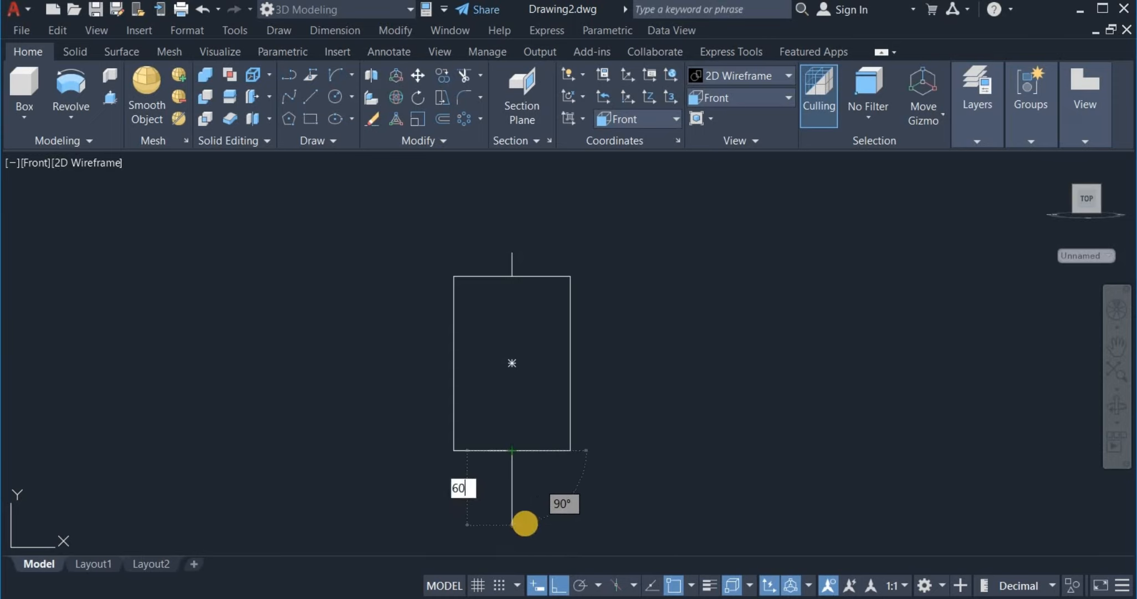
key("Return")
right_click(650, 368)
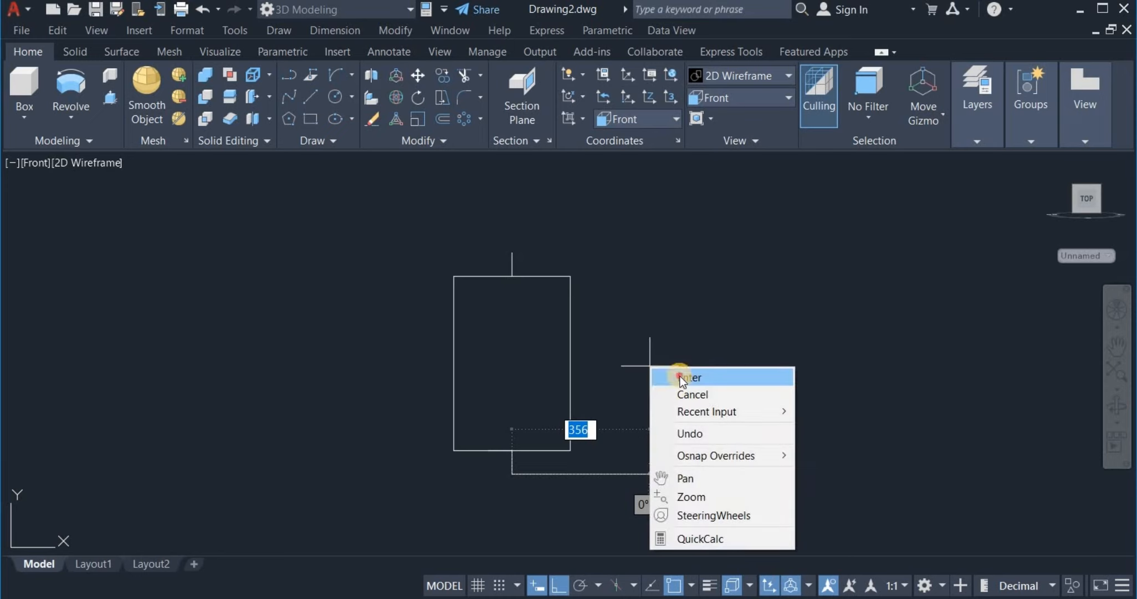
left_click(680, 376)
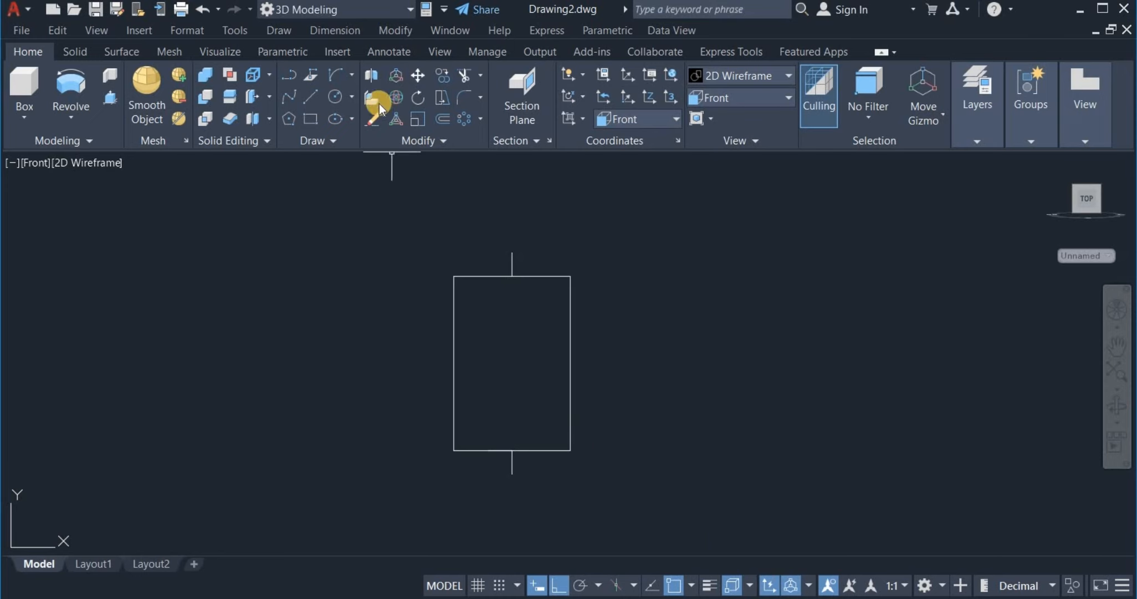
- Draw a 3-point arc from the rectangle's upper-left corner through the upper line's free end to the upper-right corner
left_click(351, 78)
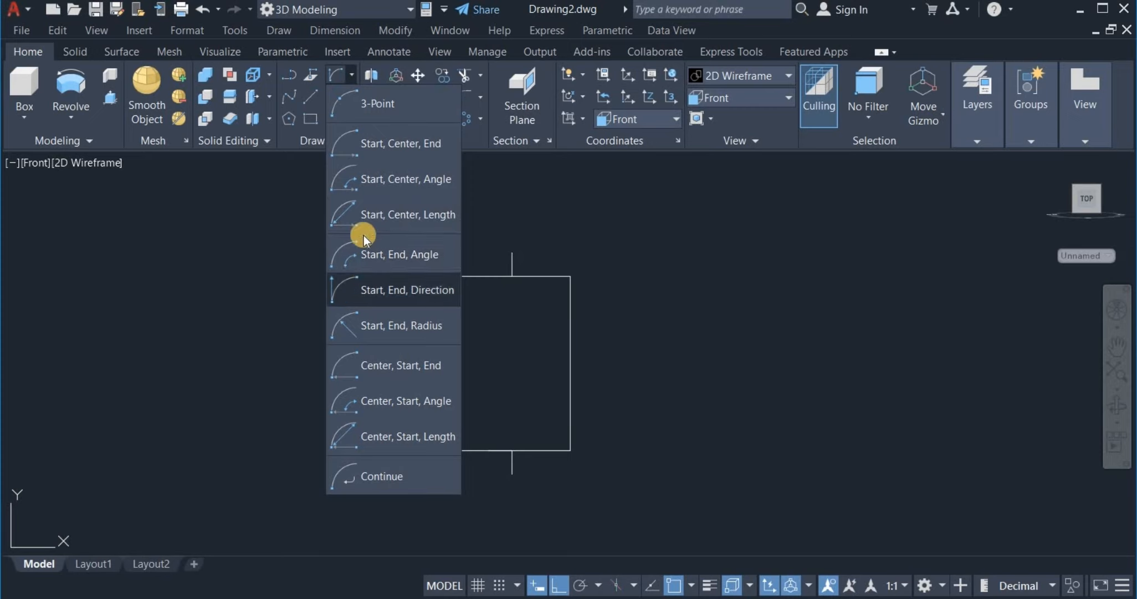
left_click(384, 106)
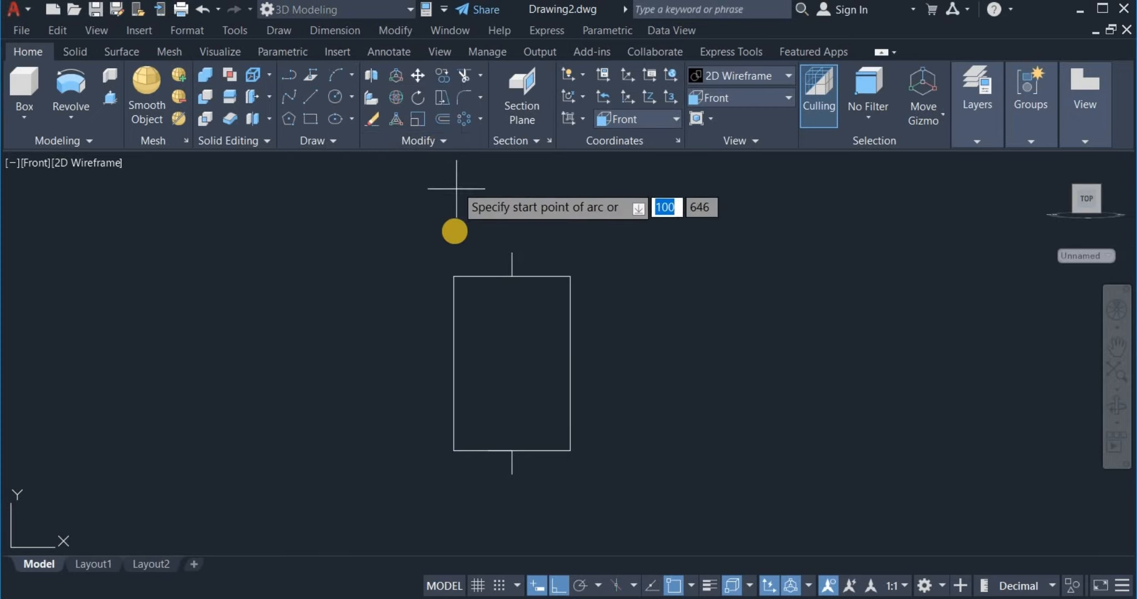
left_click(450, 275)
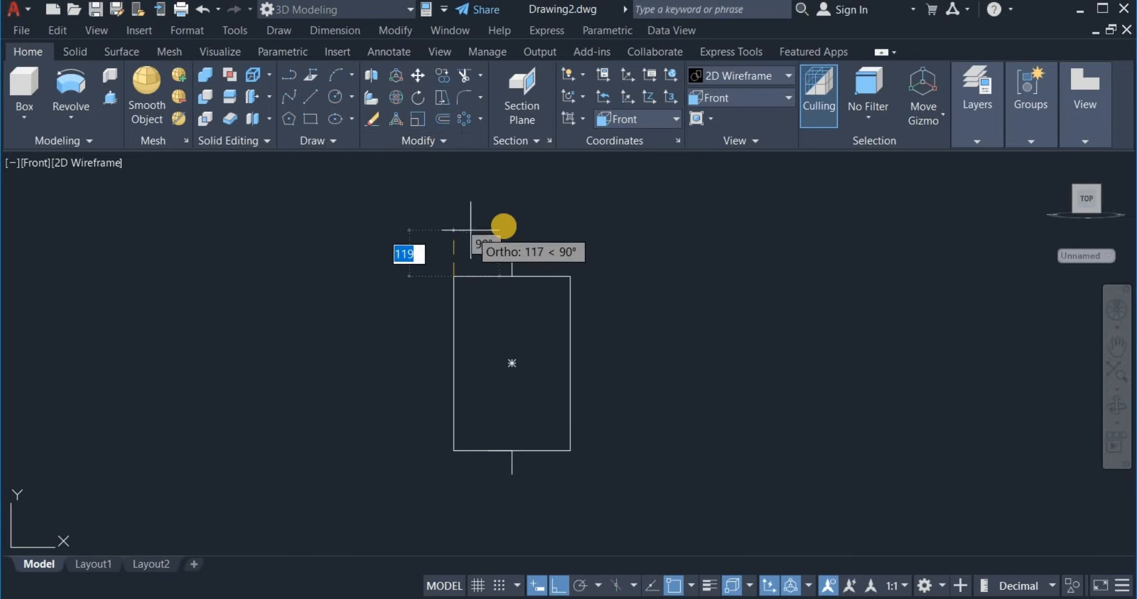
left_click(504, 251)
left_click(571, 275)
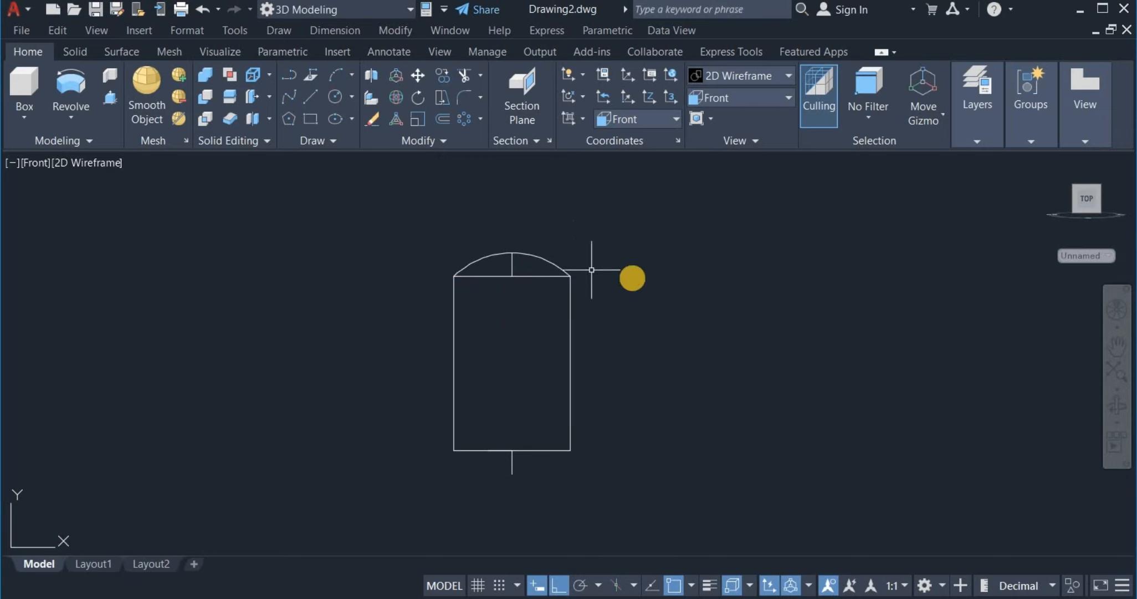
- Draw a 3-point arc from the rectangle's lower-left corner through the lower line's free end to the lower-right corner
right_click(625, 312)
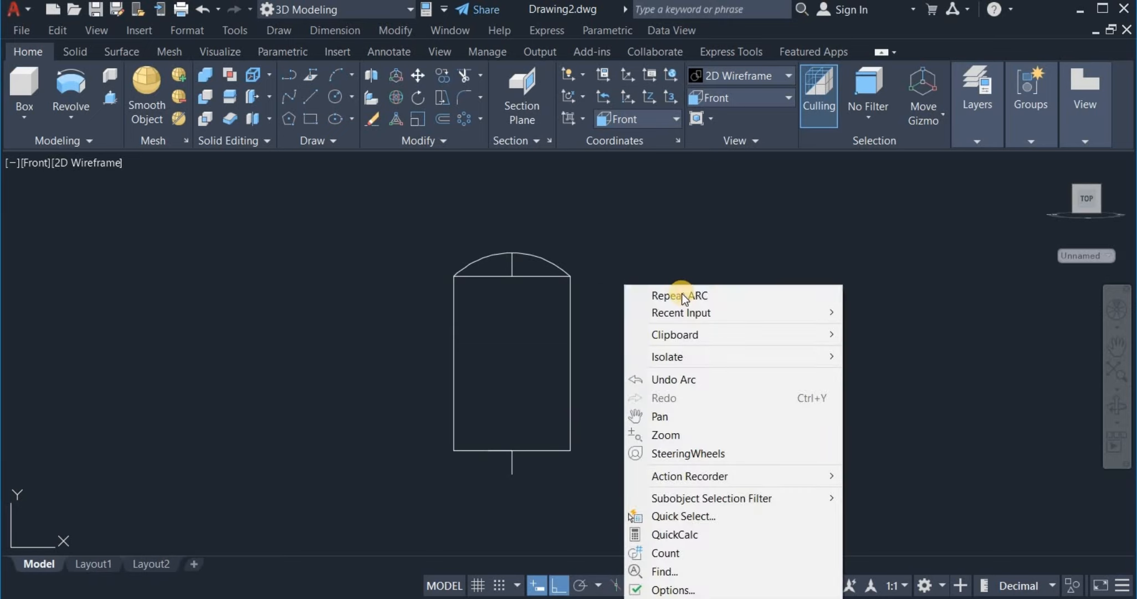
left_click(680, 294)
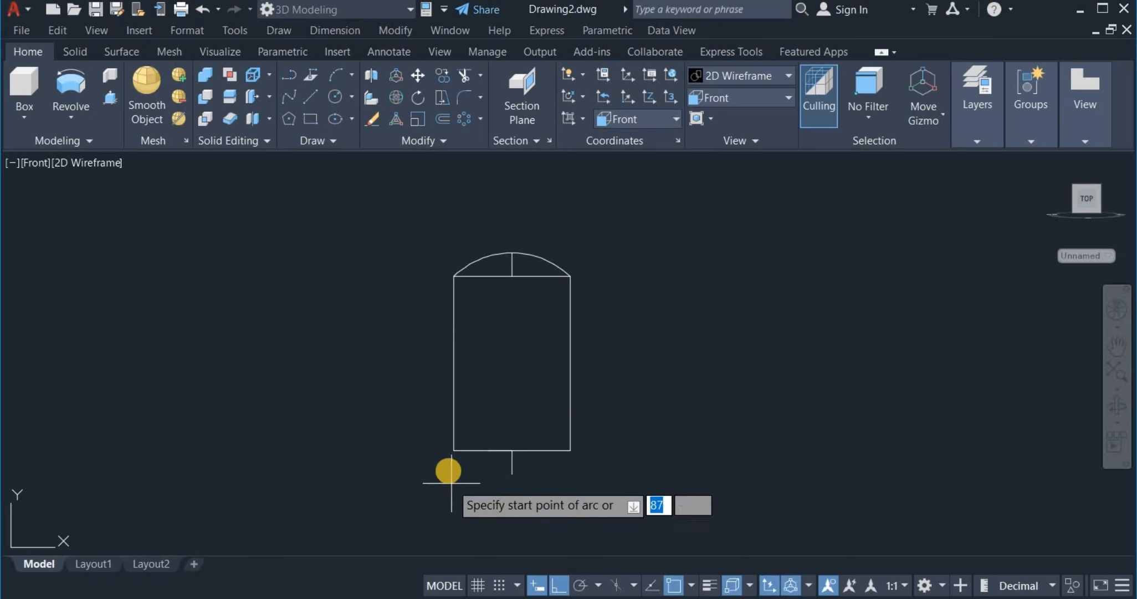
left_click(513, 474)
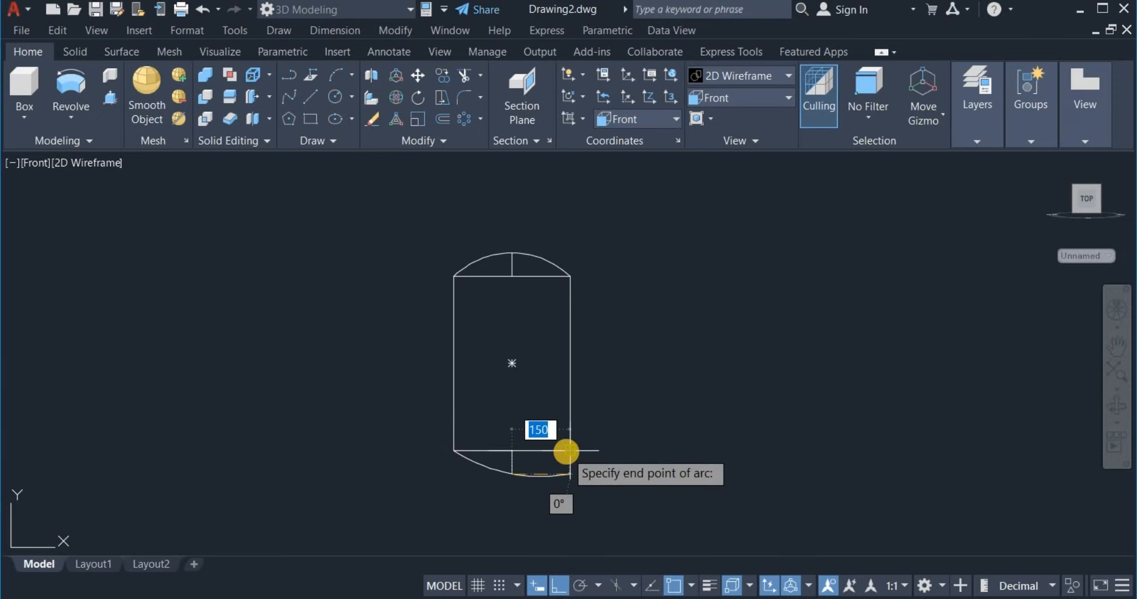
left_click(566, 452)
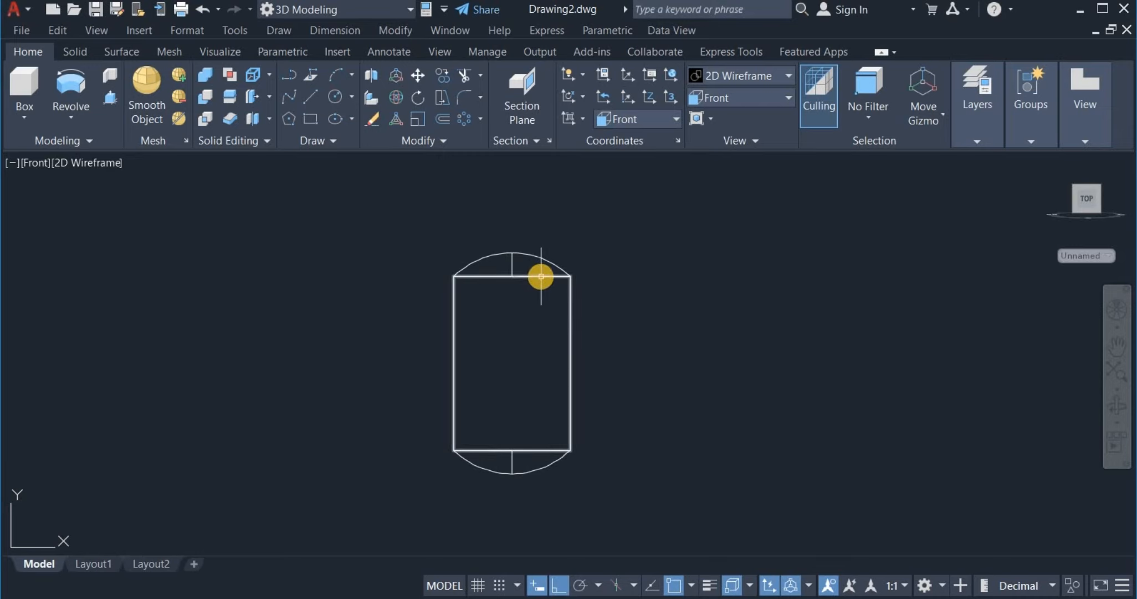
- Explode the 300 by 450 mm rectangle into separate lines
left_click(421, 140)
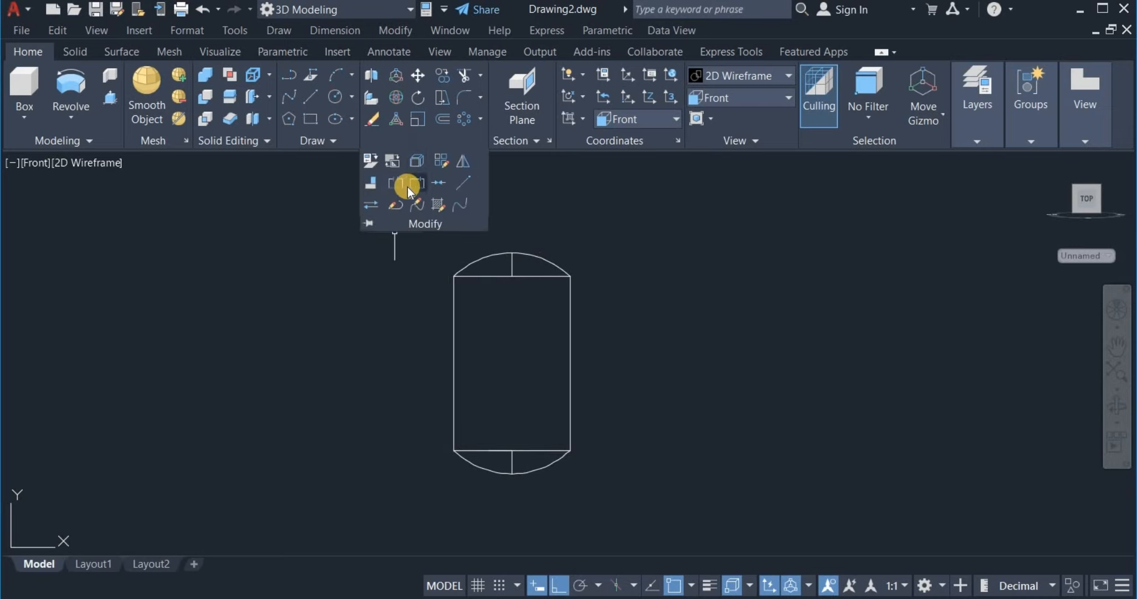
left_click(415, 162)
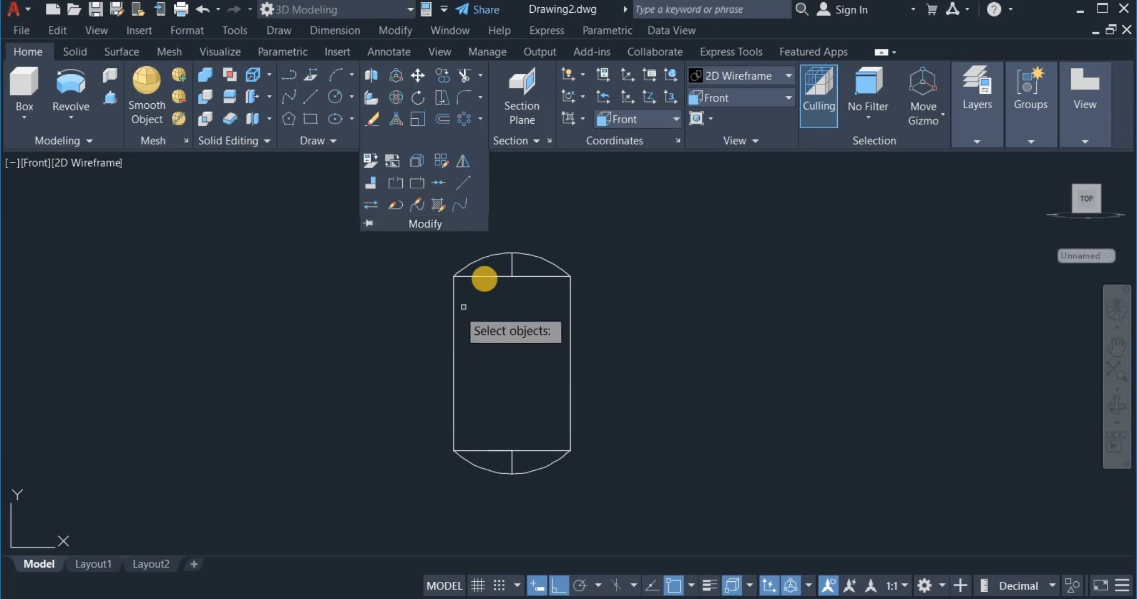
left_click(485, 274)
key("Return")
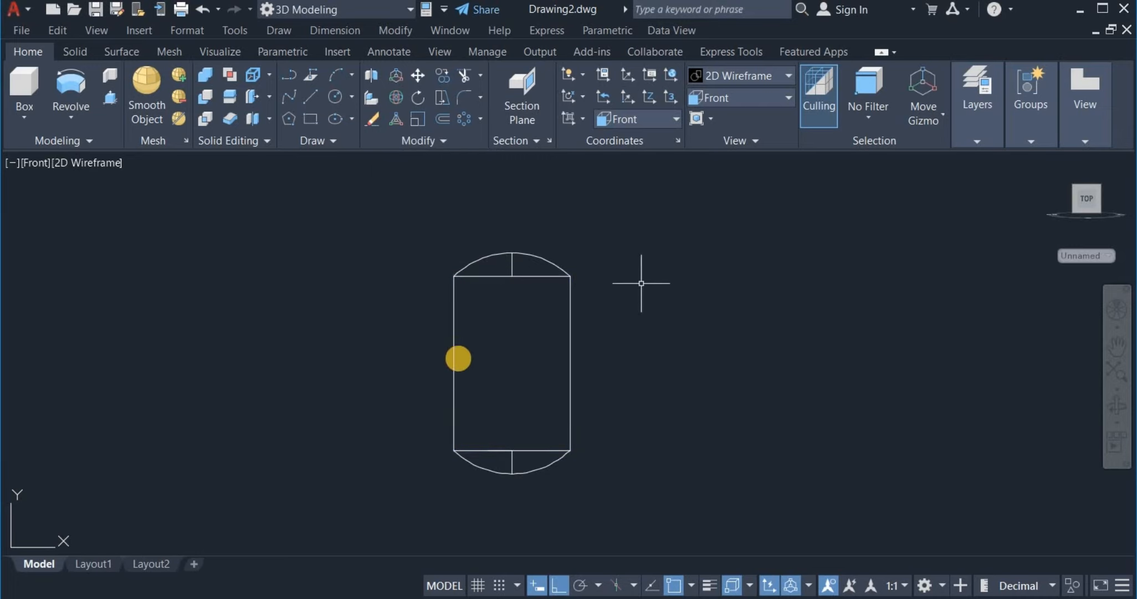
- Erase the exploded rectangle's top and bottom edges between the sides and the arcs
left_click(495, 275)
left_click(531, 450)
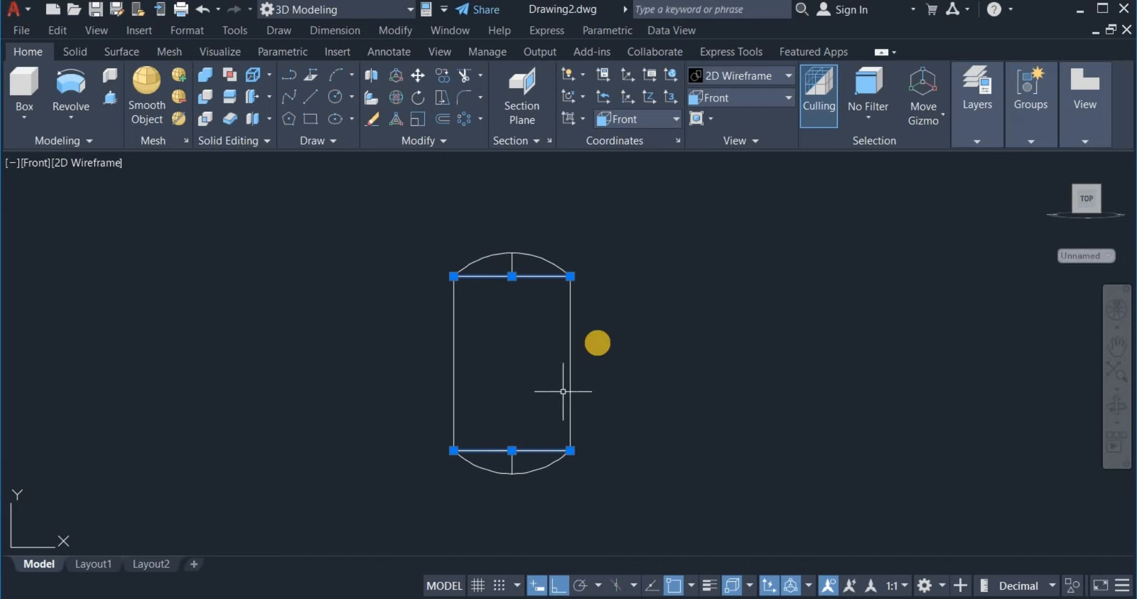
right_click(610, 330)
left_click(637, 306)
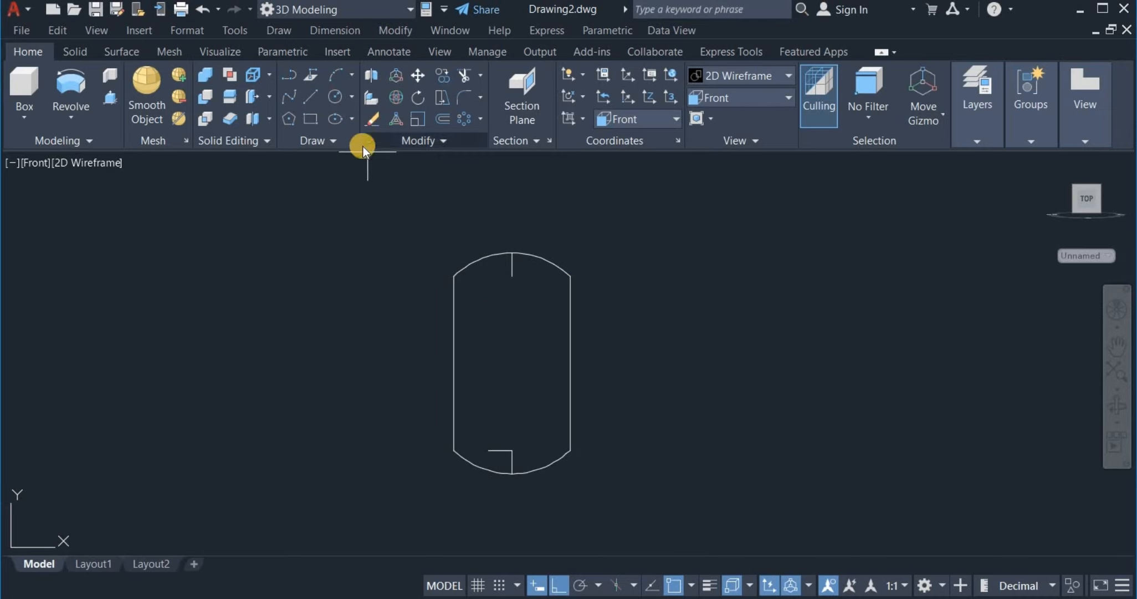
- Join the two side lines and the top and bottom arcs into one body profile, selecting the whole drawing
left_click(404, 145)
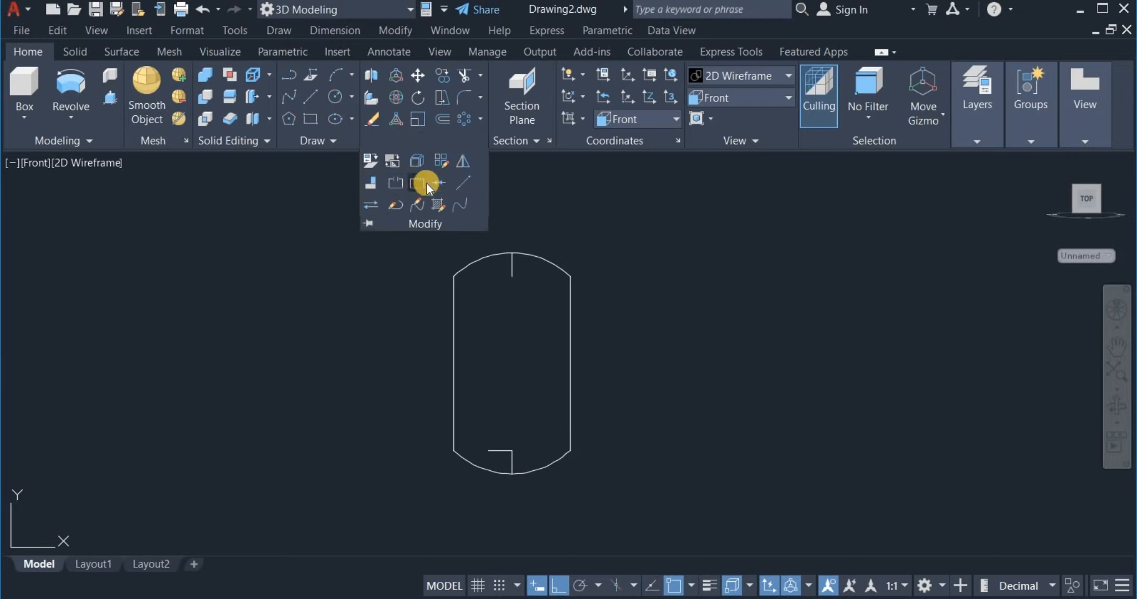
left_click(434, 179)
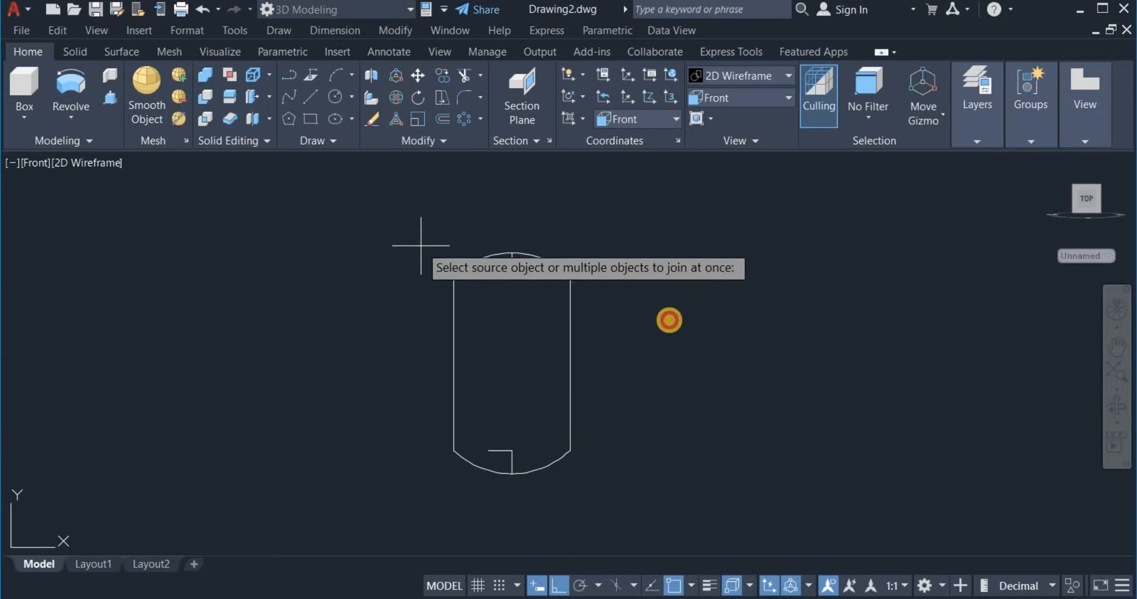
left_click(421, 246)
left_click(636, 490)
key("Return")
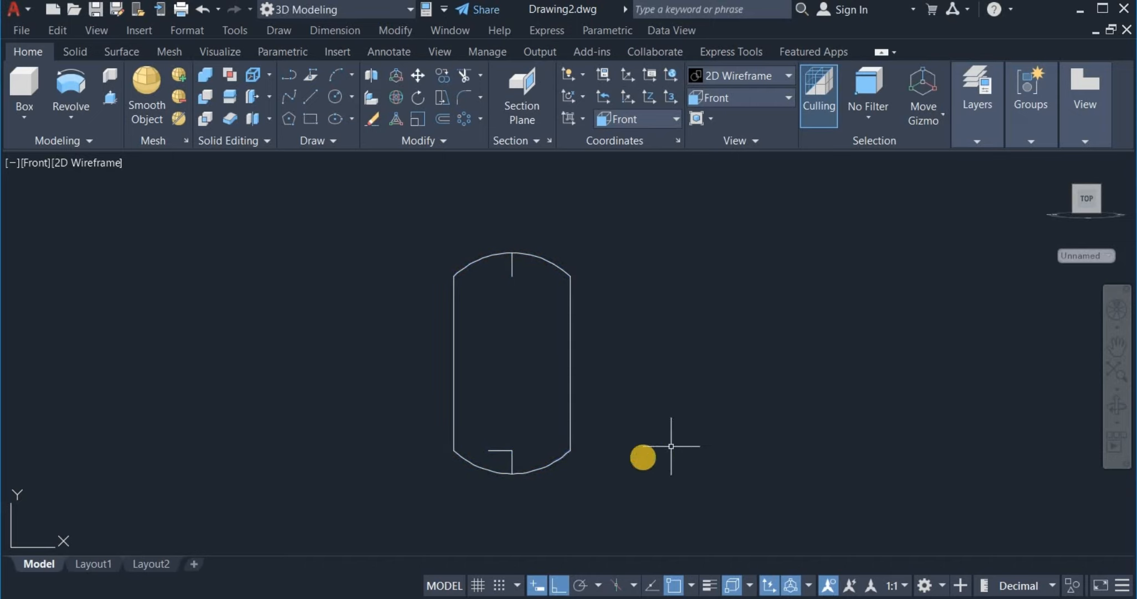
- Erase the leftover L-shaped line inside the bottom dome of the profile
left_click(498, 450)
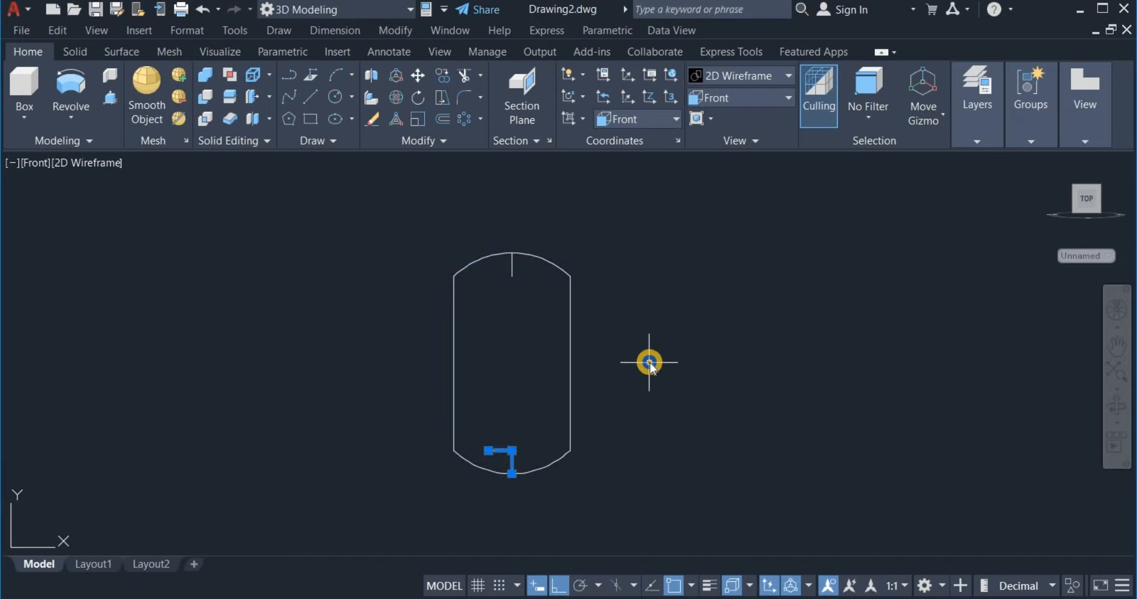
right_click(650, 363)
left_click(706, 286)
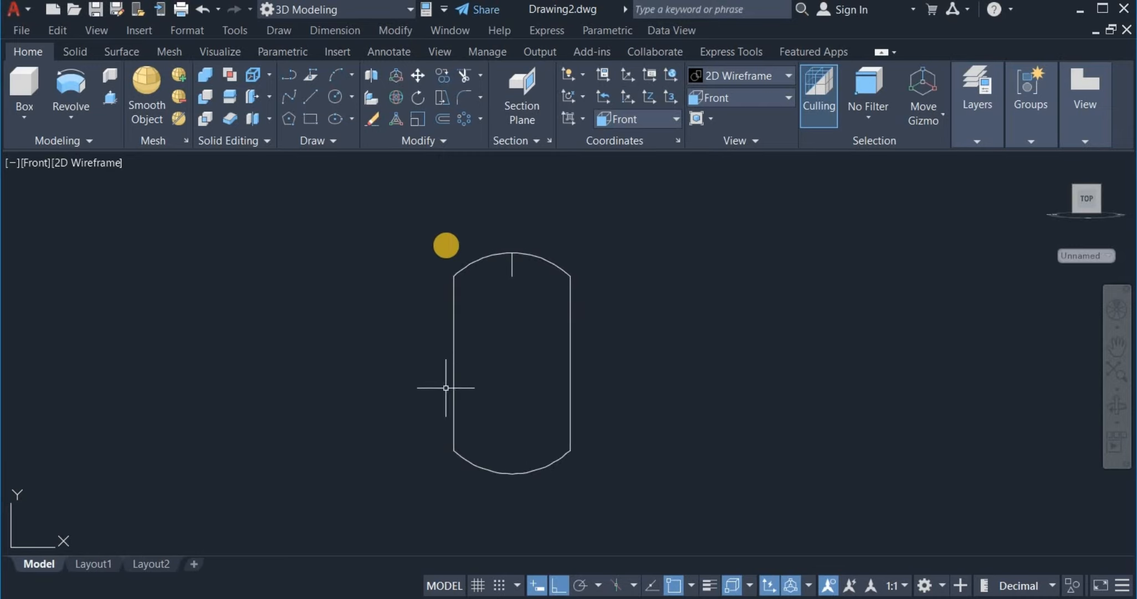
- Fillet the profile's two upper corners between the top arc and the sides with a 50 mm radius, using the Multiple option
left_click(476, 100)
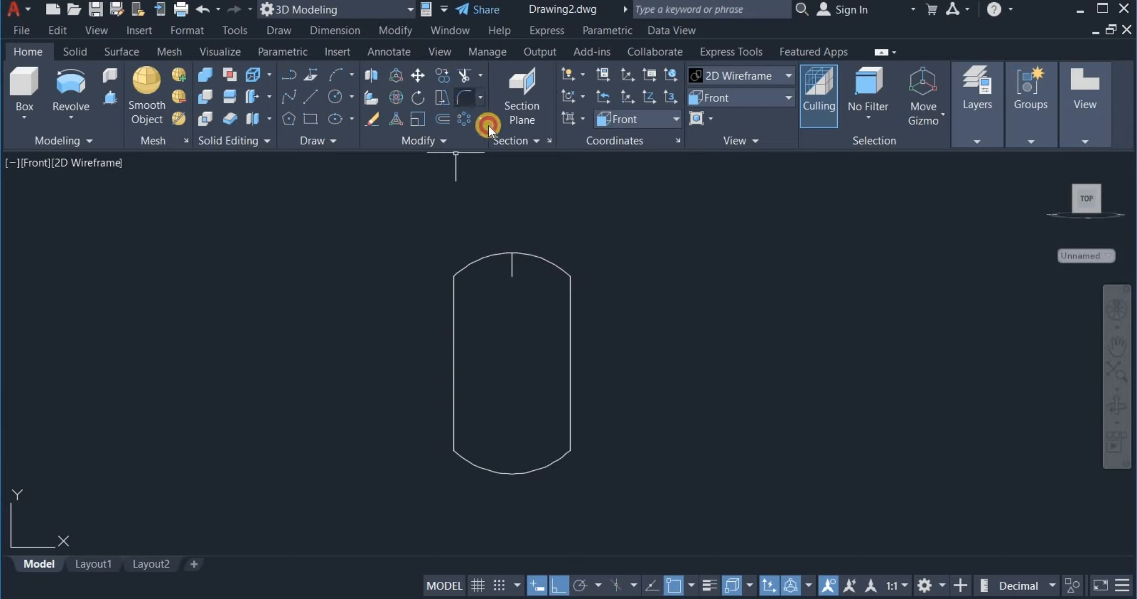
right_click(659, 254)
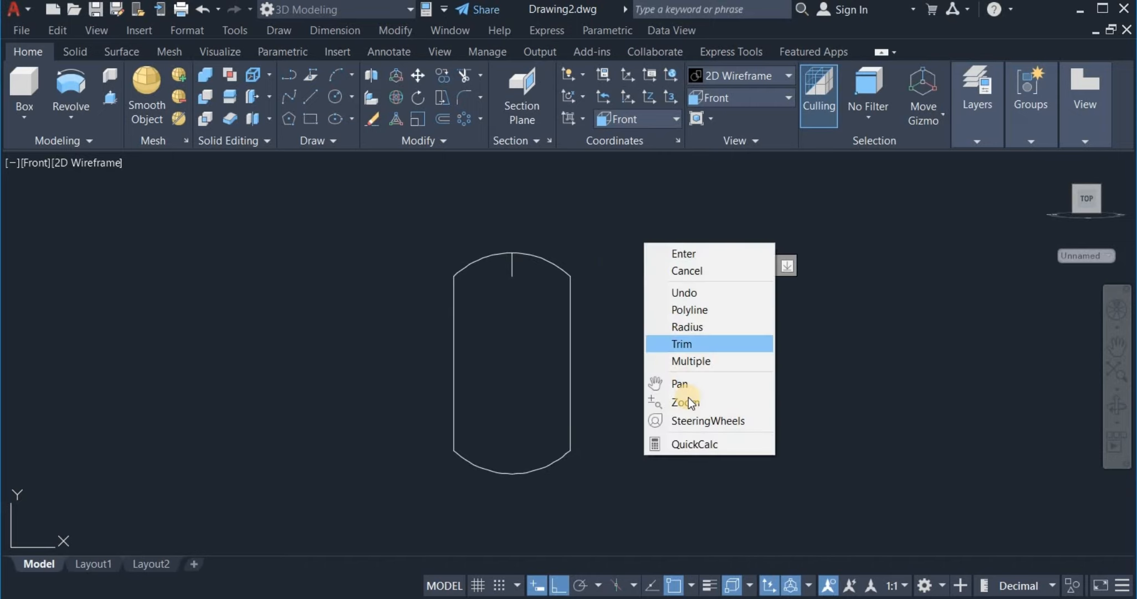
left_click(727, 325)
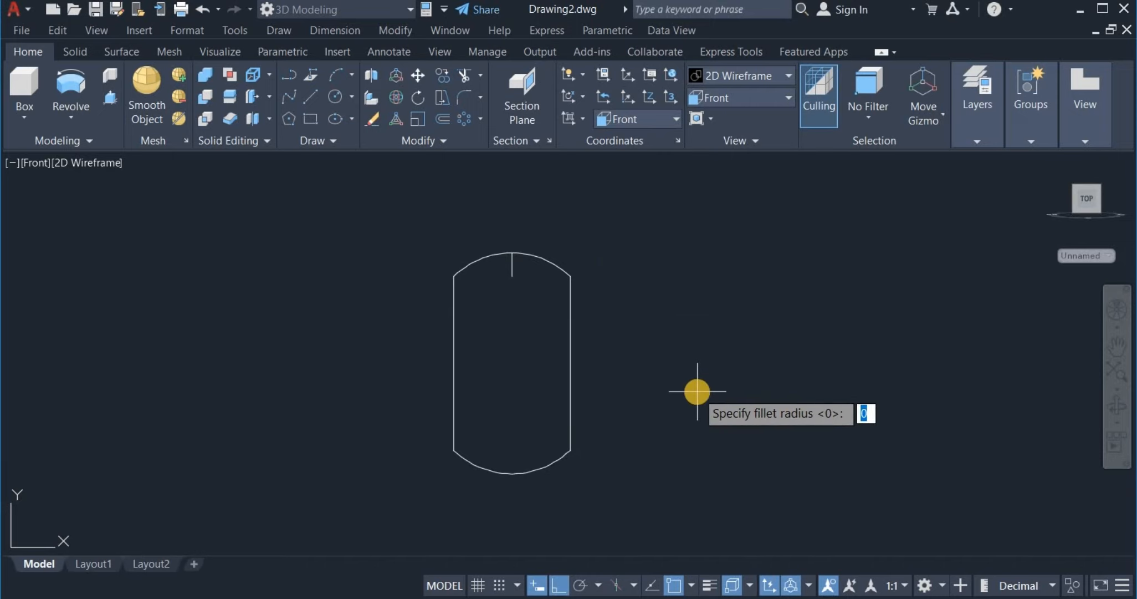
type("5")
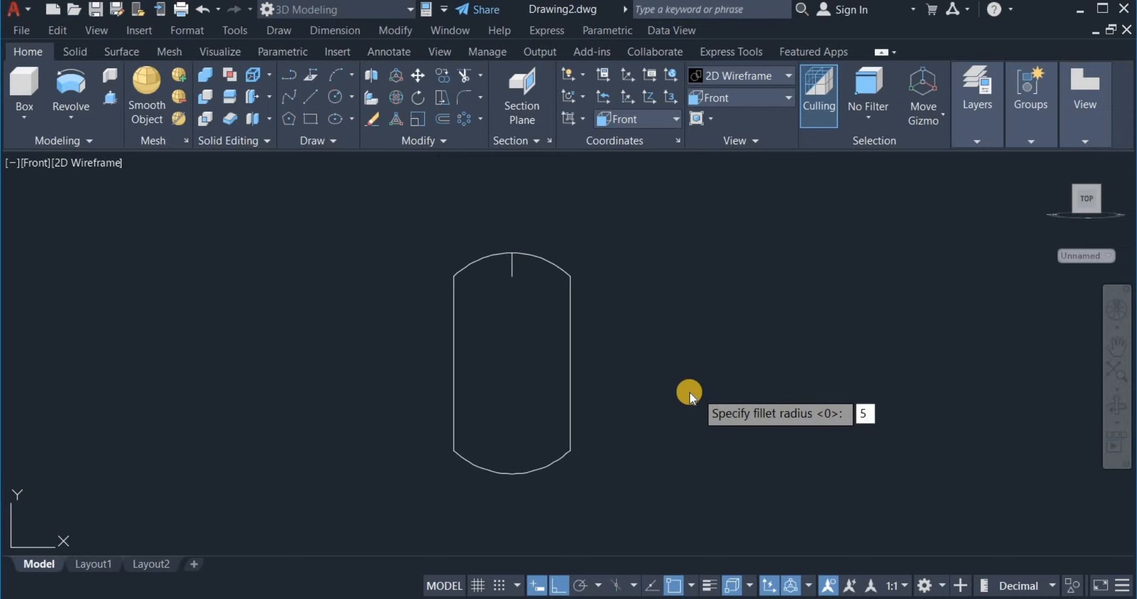
type("0")
key("Return")
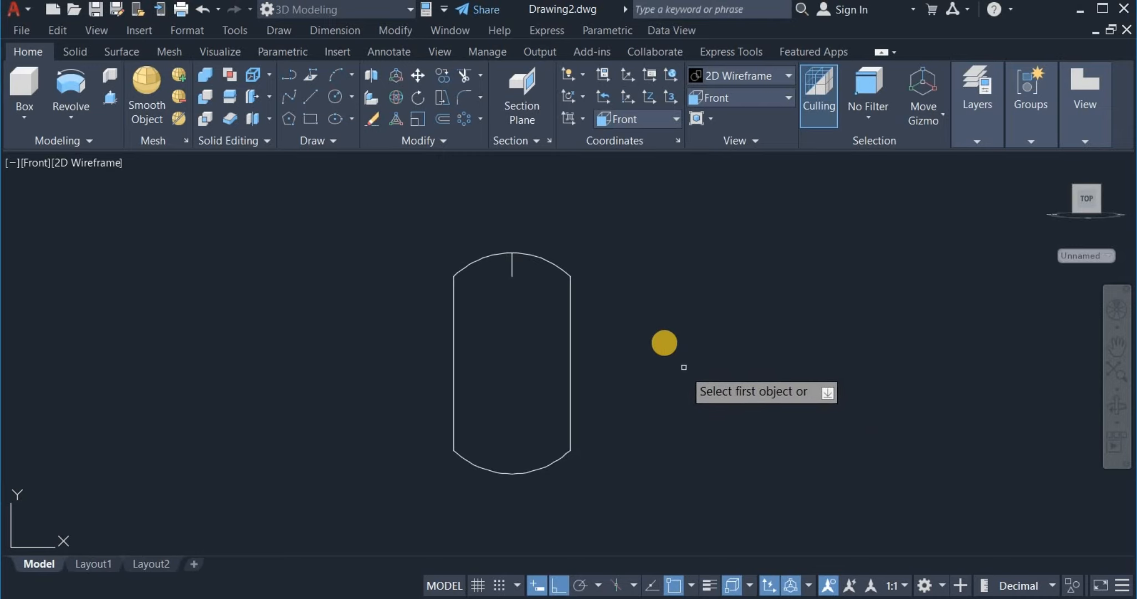
right_click(632, 286)
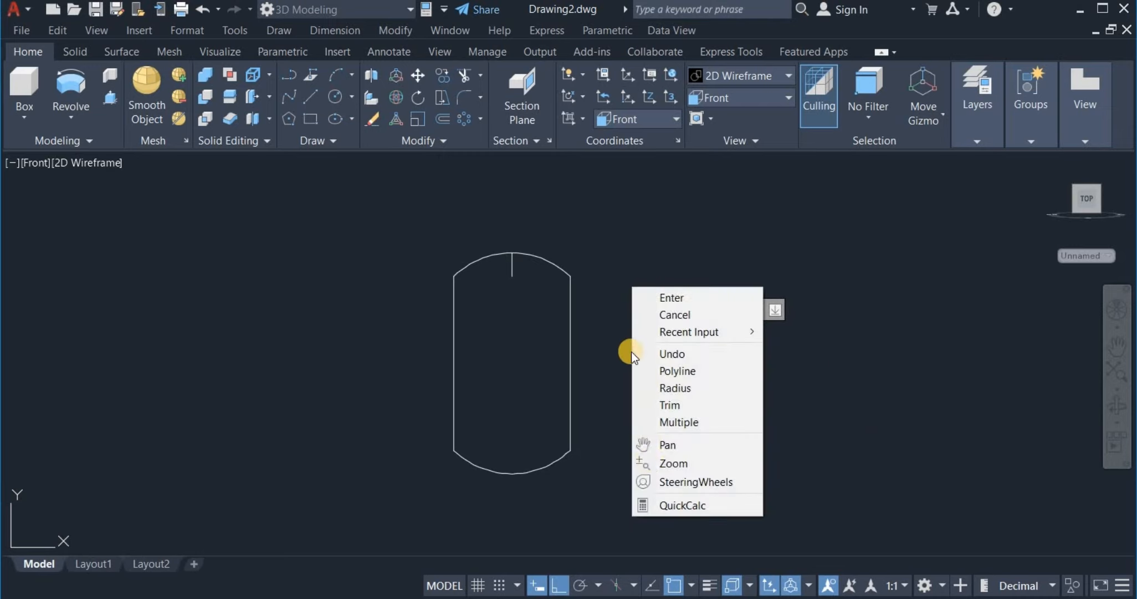
left_click(689, 424)
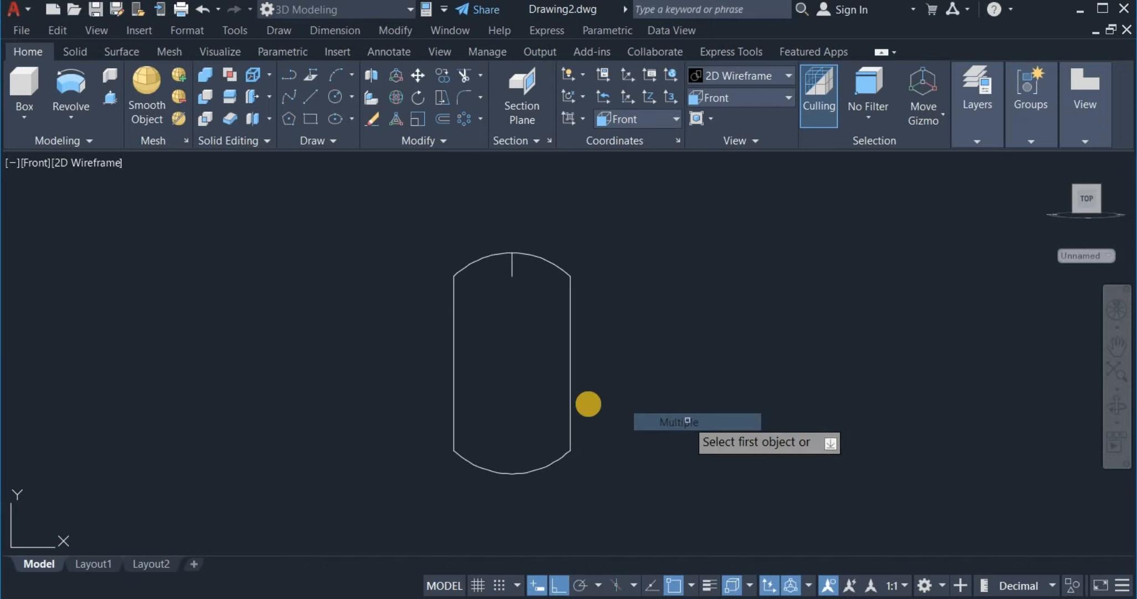
left_click(463, 266)
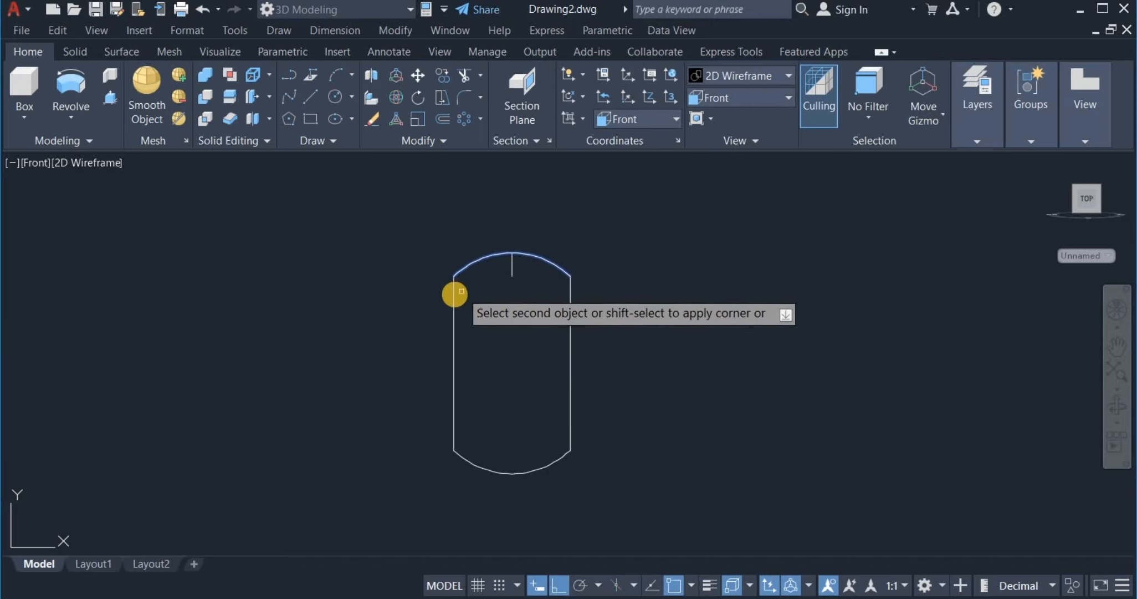
left_click(454, 292)
left_click(556, 263)
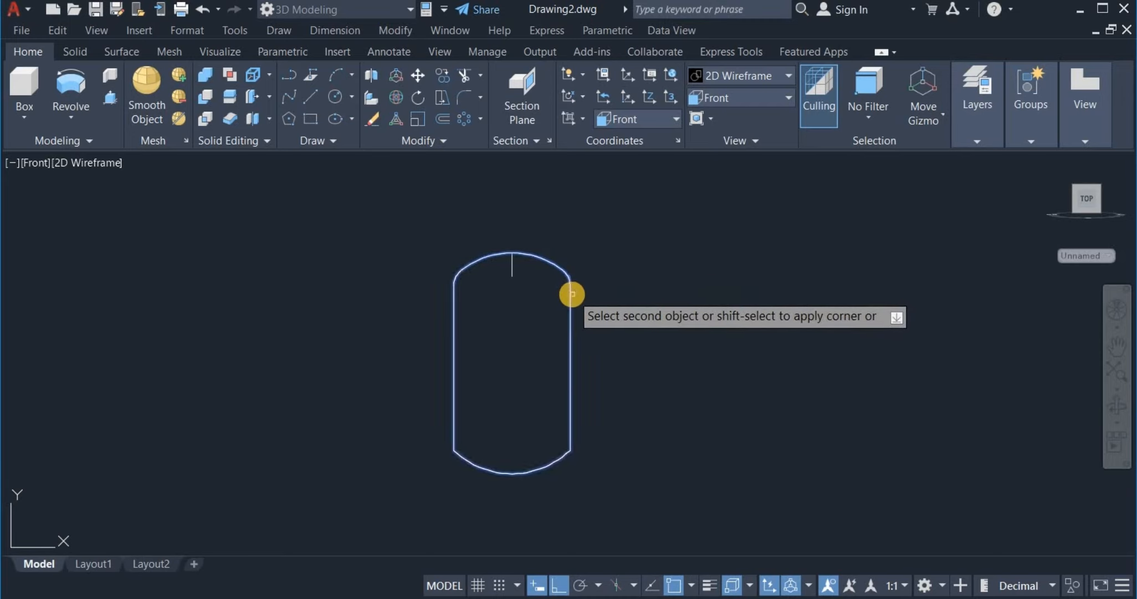
left_click(572, 293)
- Fillet the profile's two lower corners between the sides and the bottom arc with the same 50 mm radius
left_click(455, 441)
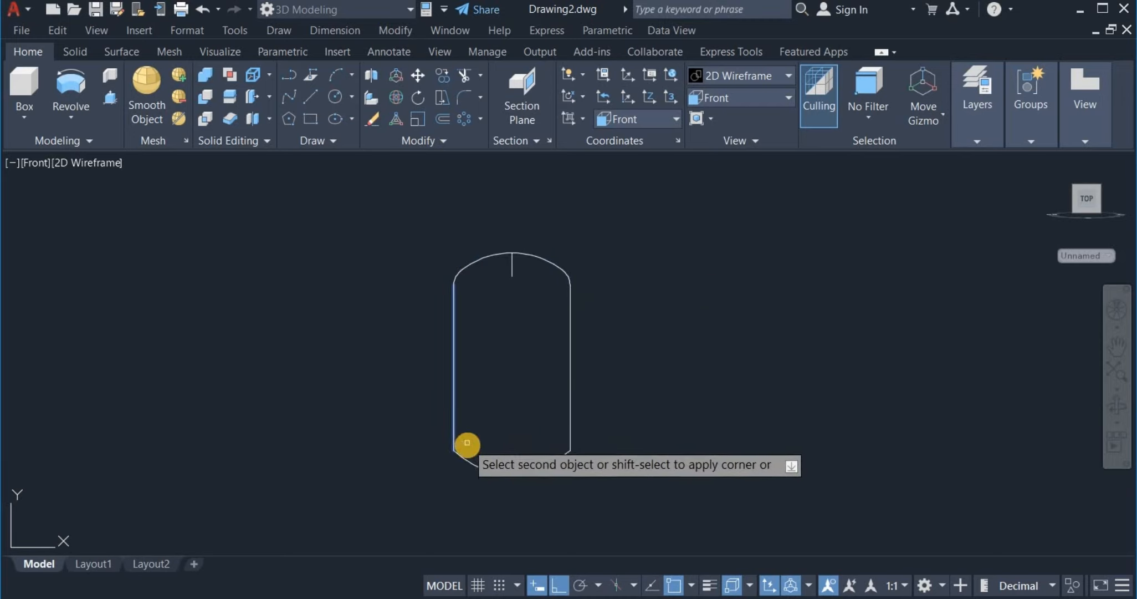
left_click(463, 459)
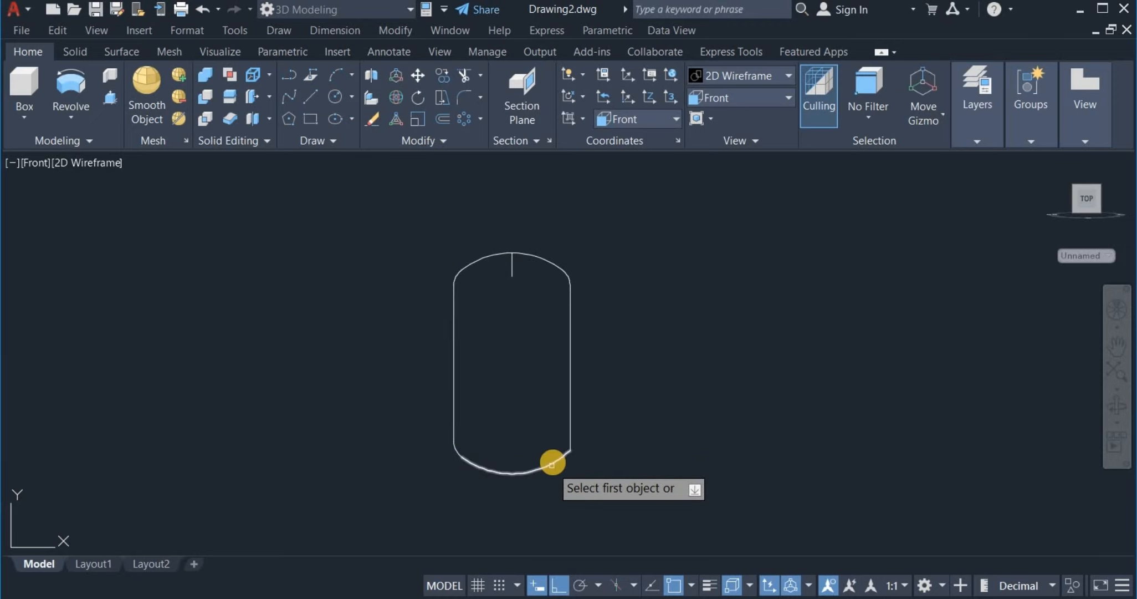
left_click(552, 462)
left_click(571, 435)
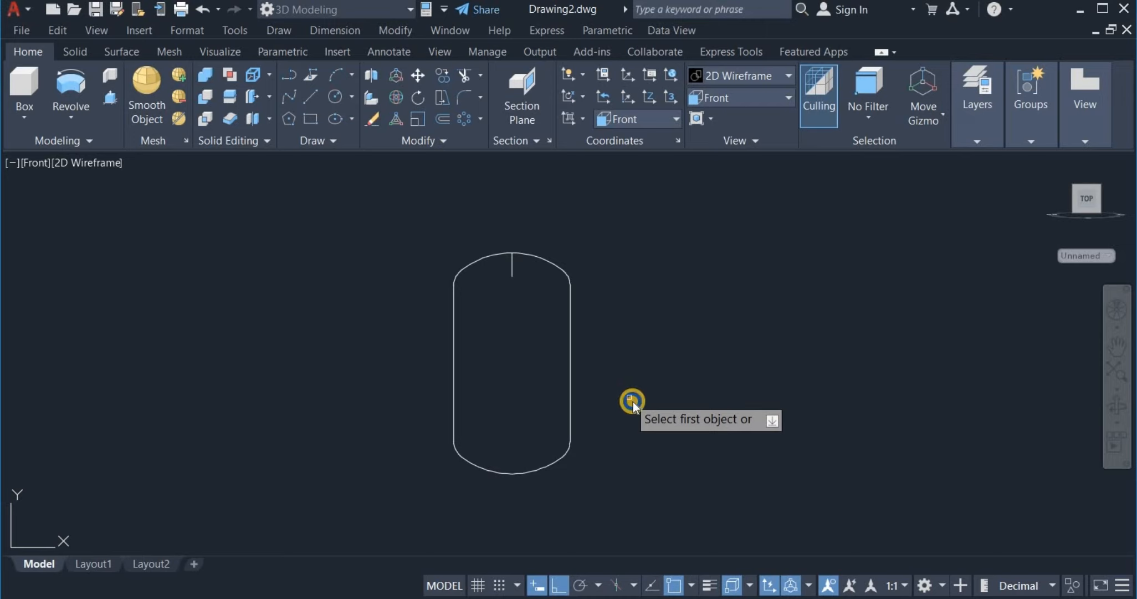
right_click(633, 401)
left_click(825, 312)
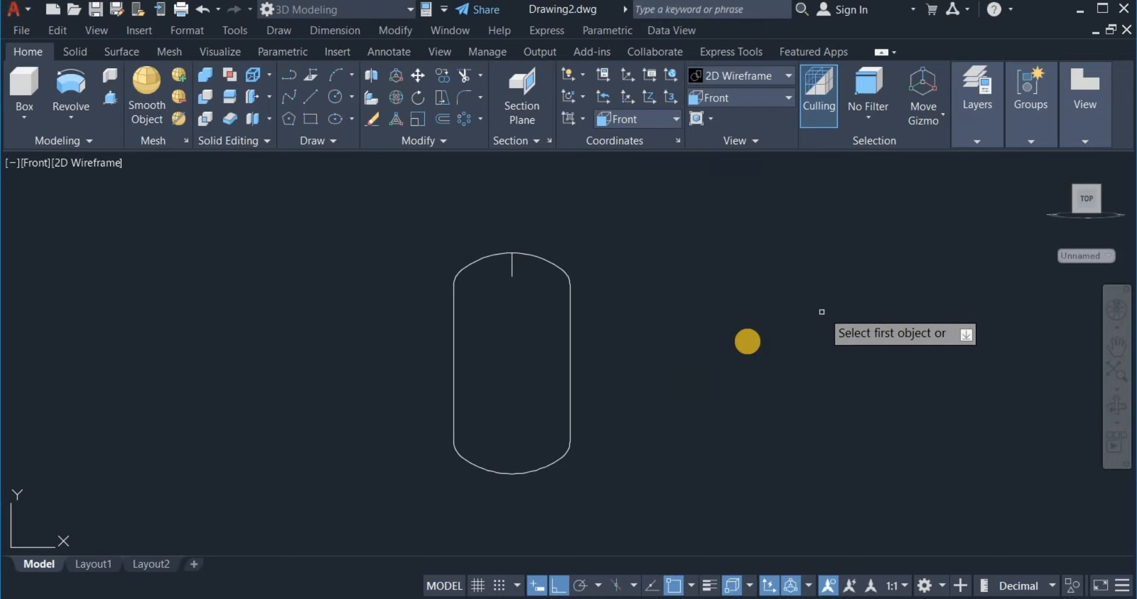
right_click(760, 339)
left_click(776, 351)
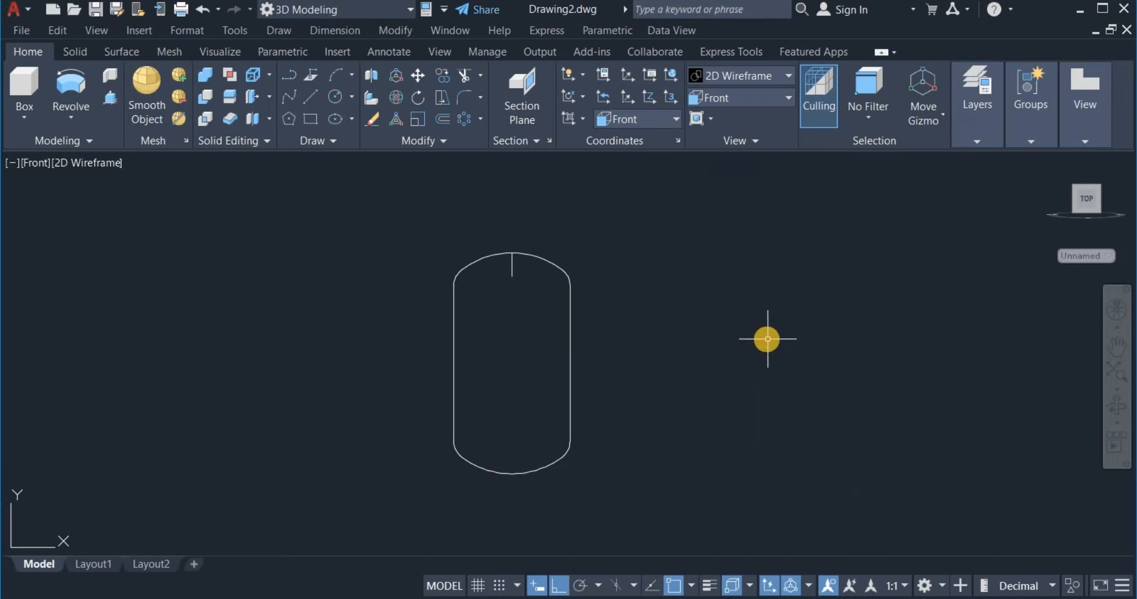
- Draw a rectangle 40 mm wide and 20 mm high in the empty space to the right of the body profile
left_click(313, 119)
left_click(663, 298)
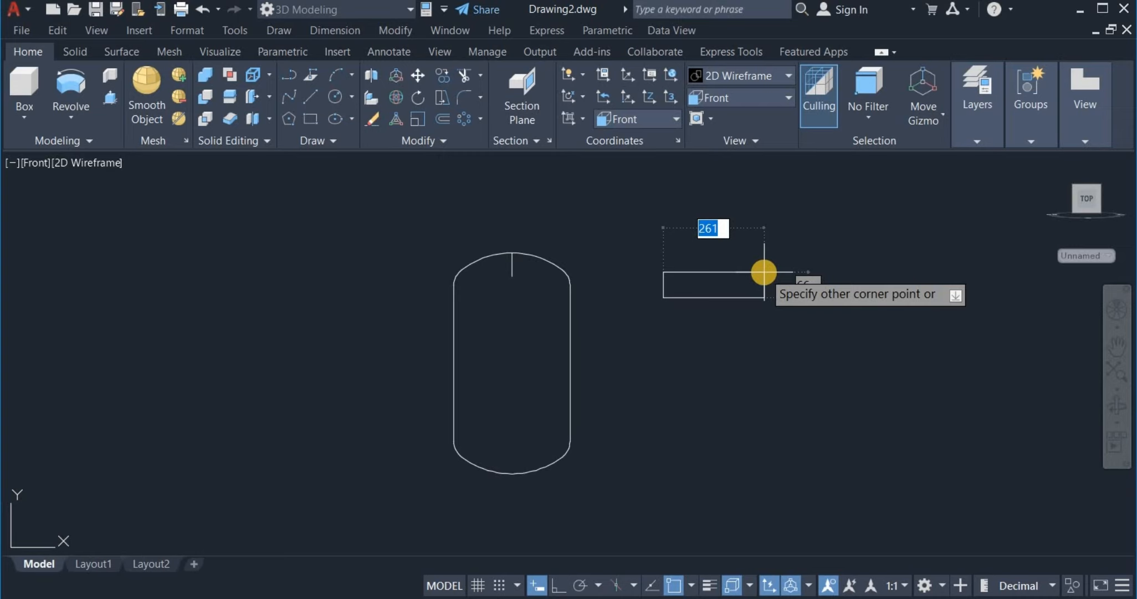
type("40")
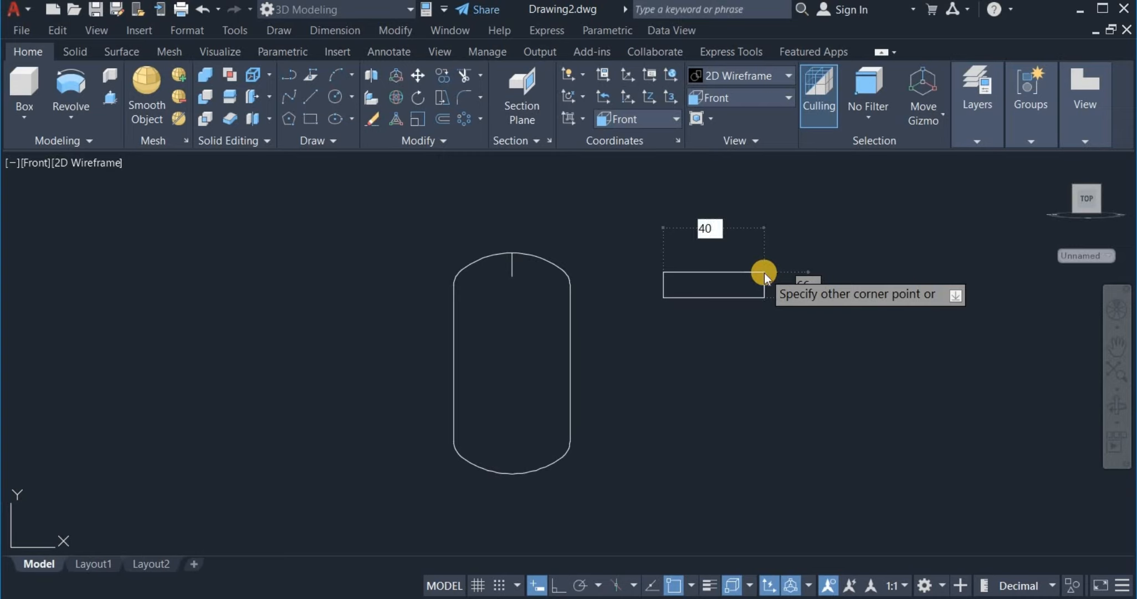
key("Tab")
type("20")
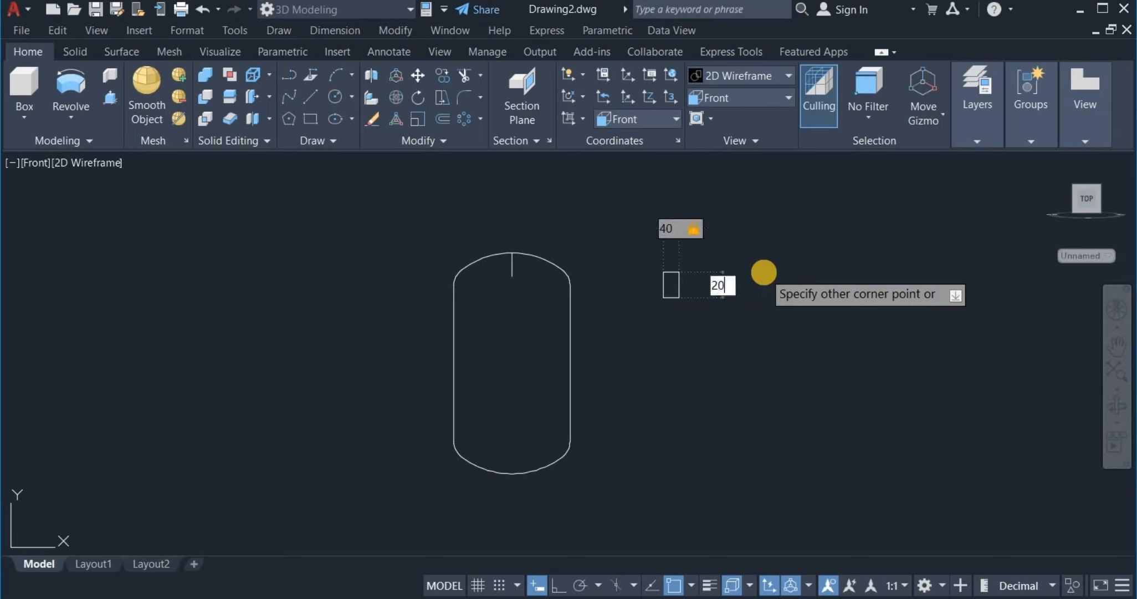
key("Return")
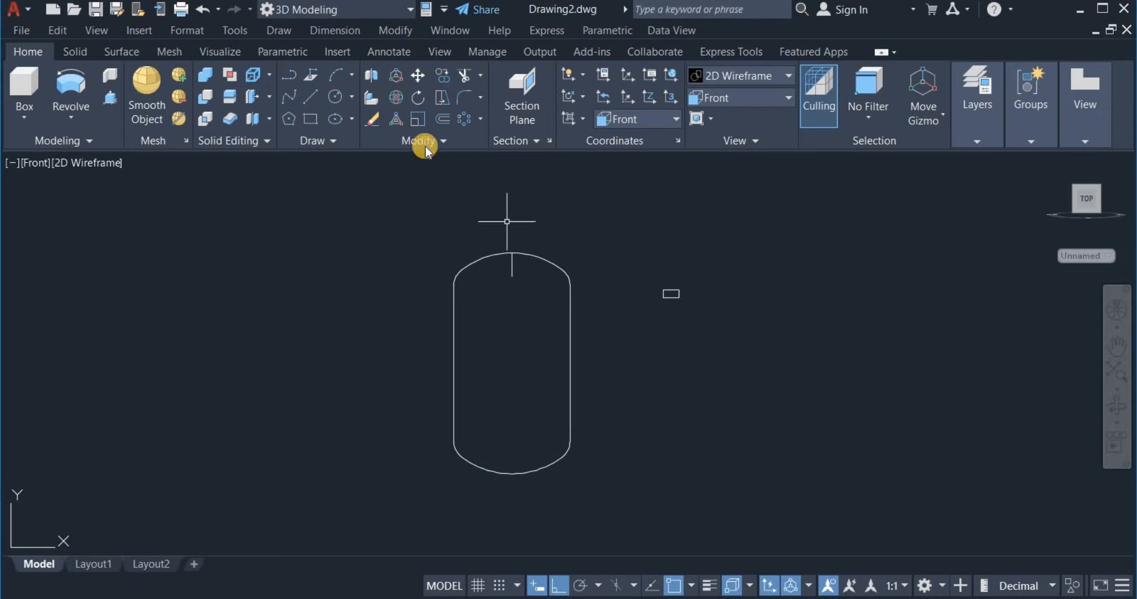
- Move the small rectangle onto the body profile so its bottom-edge midpoint sits on the apex of the top arc
left_click(417, 74)
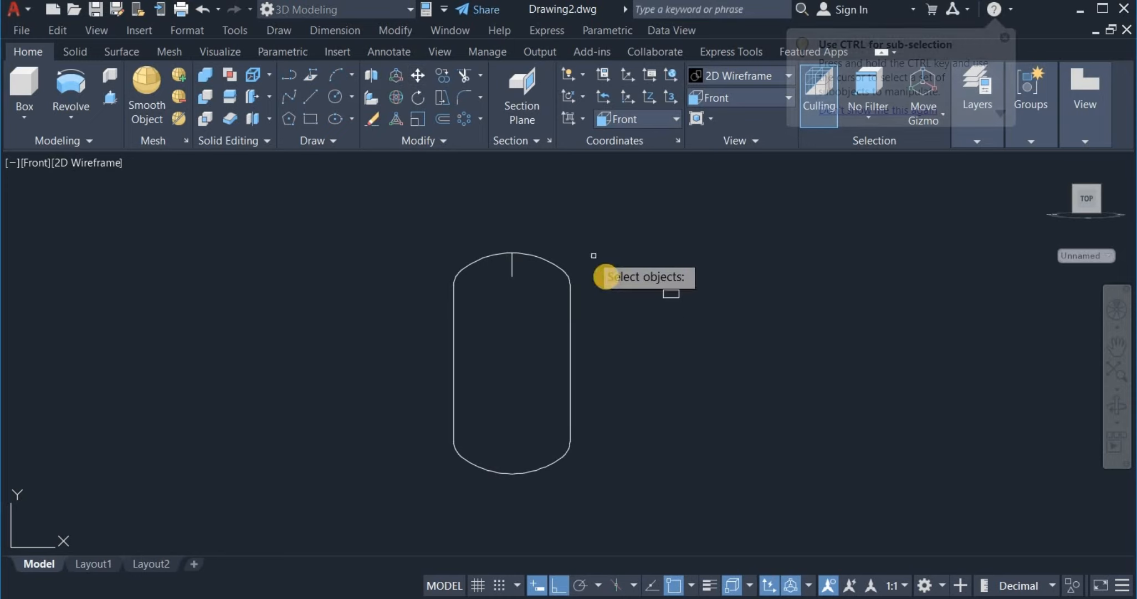
left_click(650, 276)
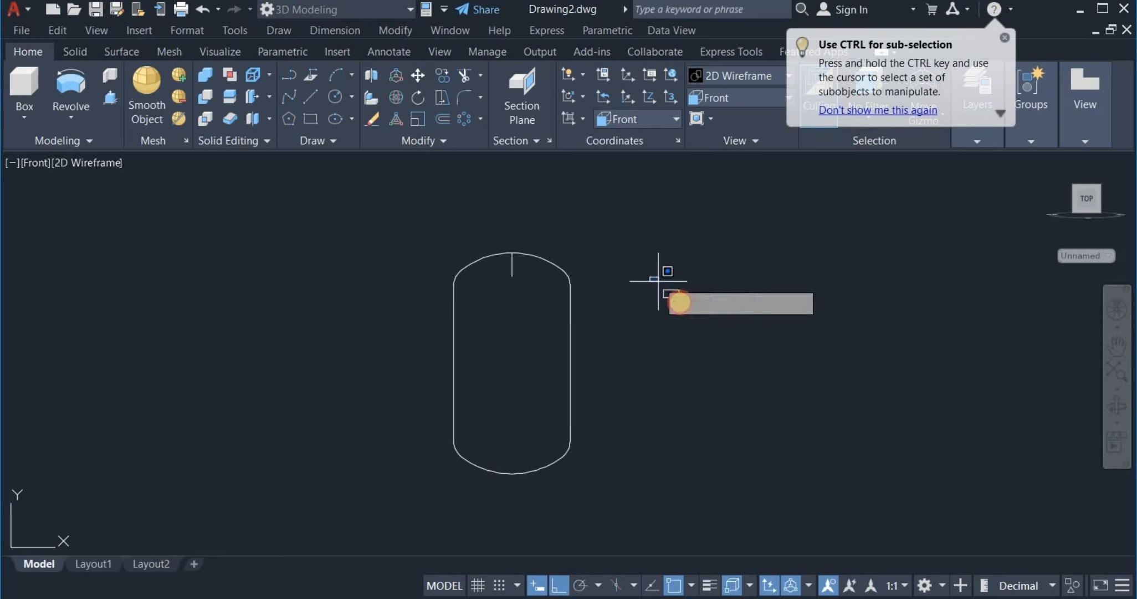
left_click(707, 329)
key("Return")
scroll(698, 309, "up", 3)
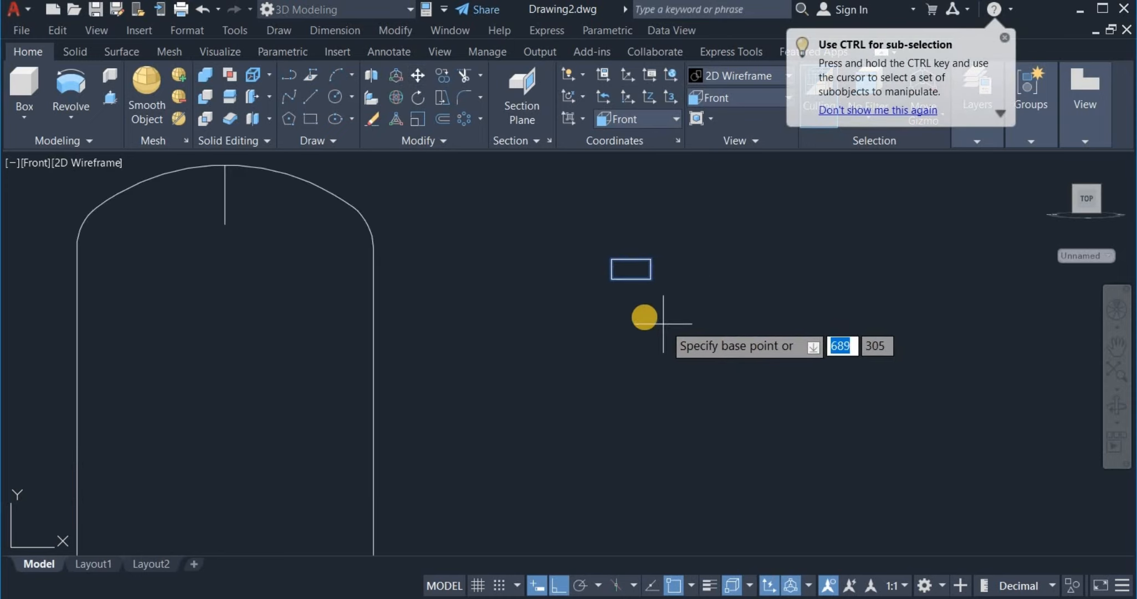
left_click(631, 266)
scroll(665, 315, "down", 4)
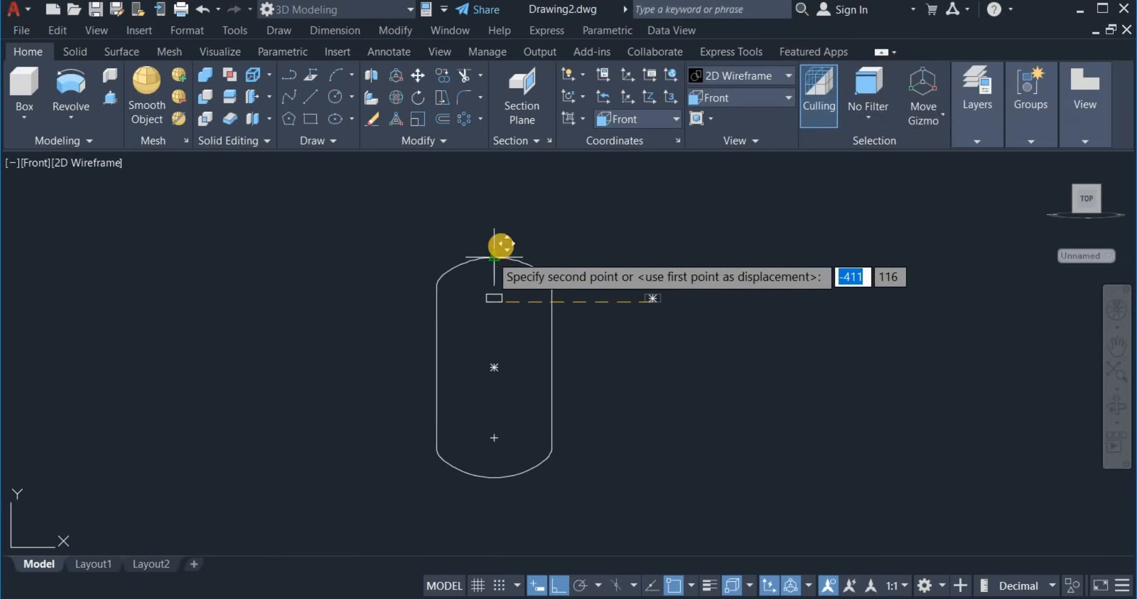
scroll(492, 256, "up", 4)
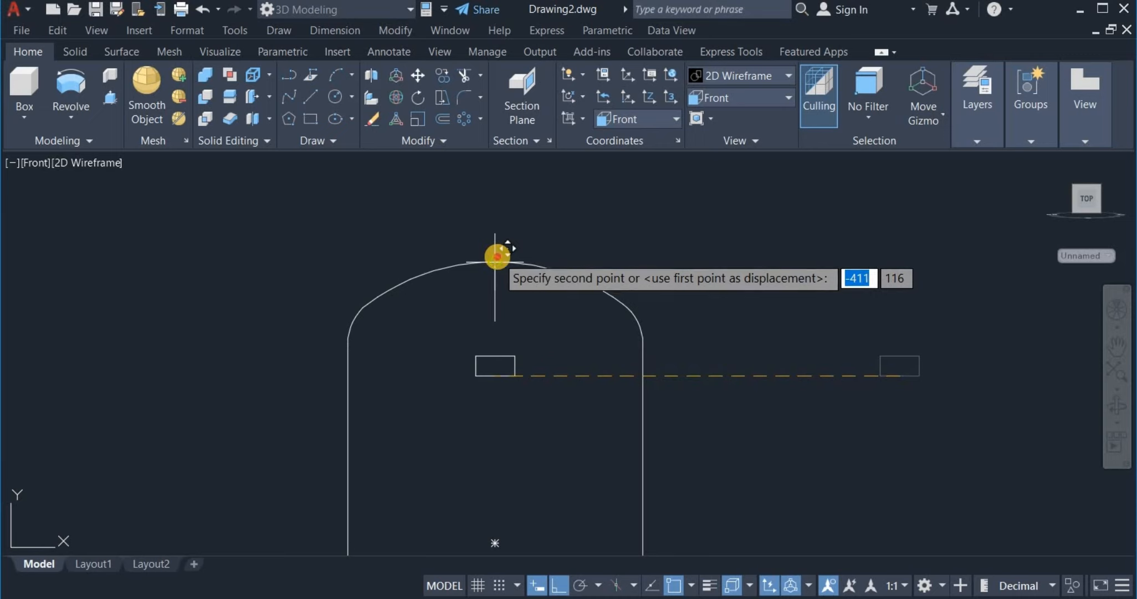
left_click(496, 258)
scroll(722, 214, "down", 3)
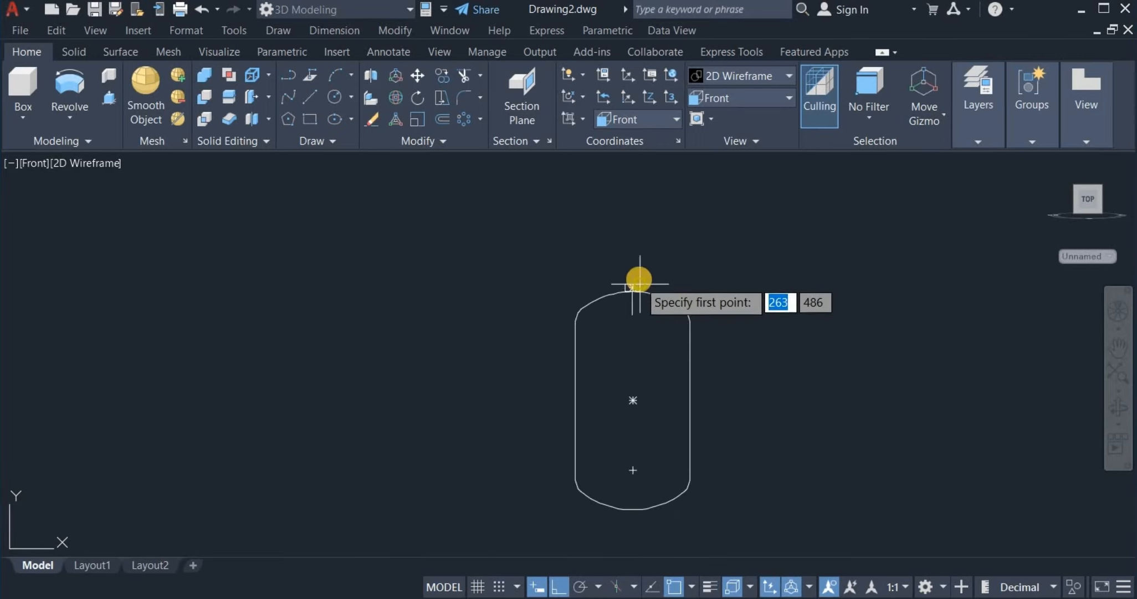
- Draw a line 80 mm up from the midpoint of the small rectangle's top edge, continuing with a 20 mm segment to the right
scroll(640, 281, "up", 4)
left_click(619, 285)
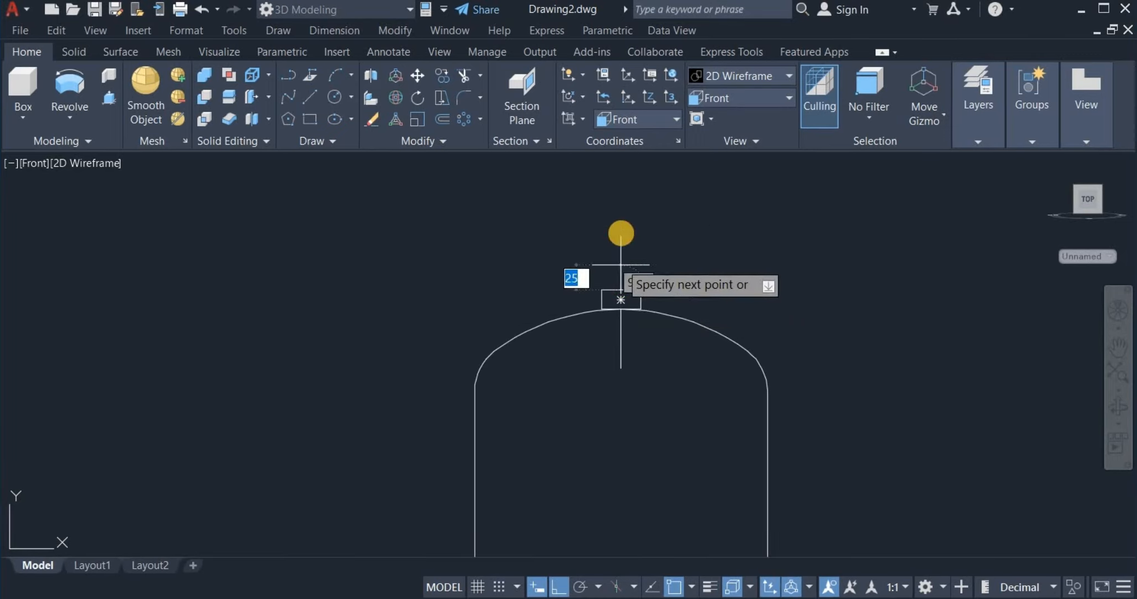
type("80")
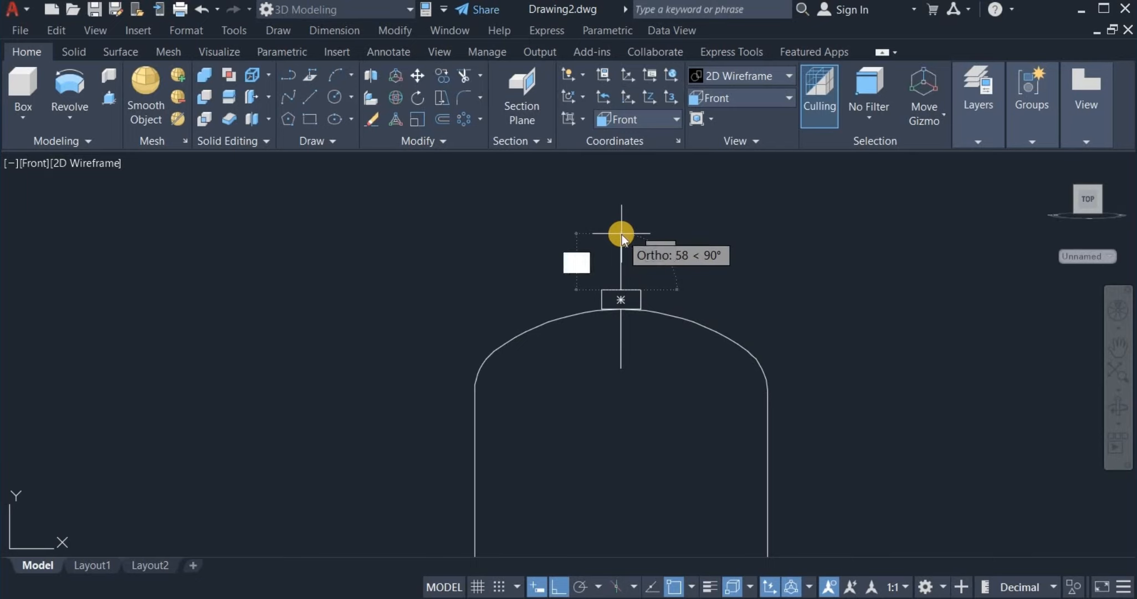
key("Return")
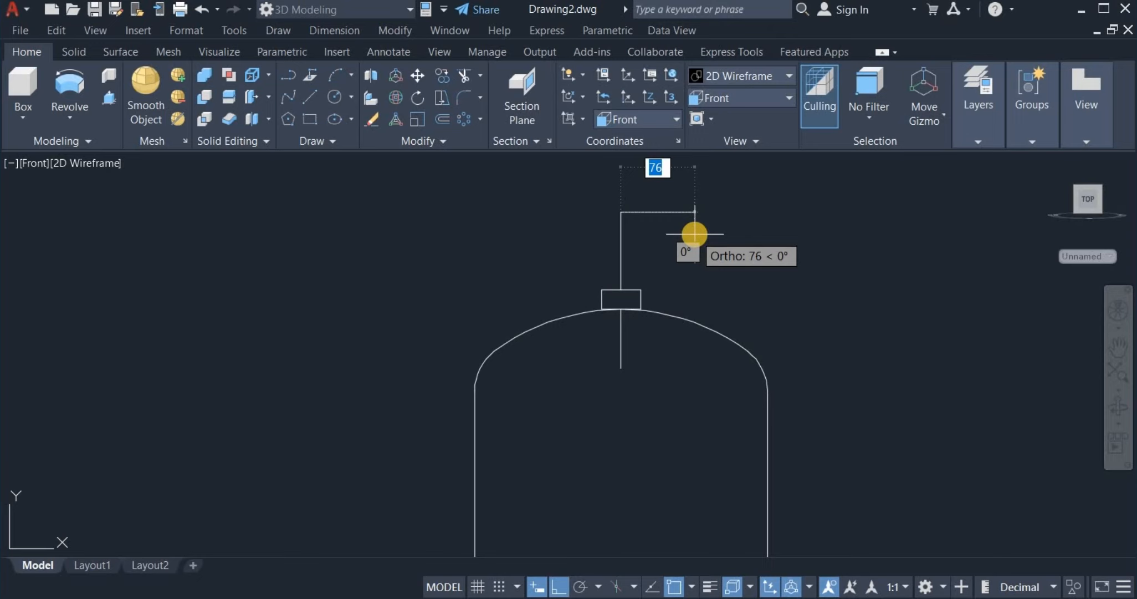
type("20")
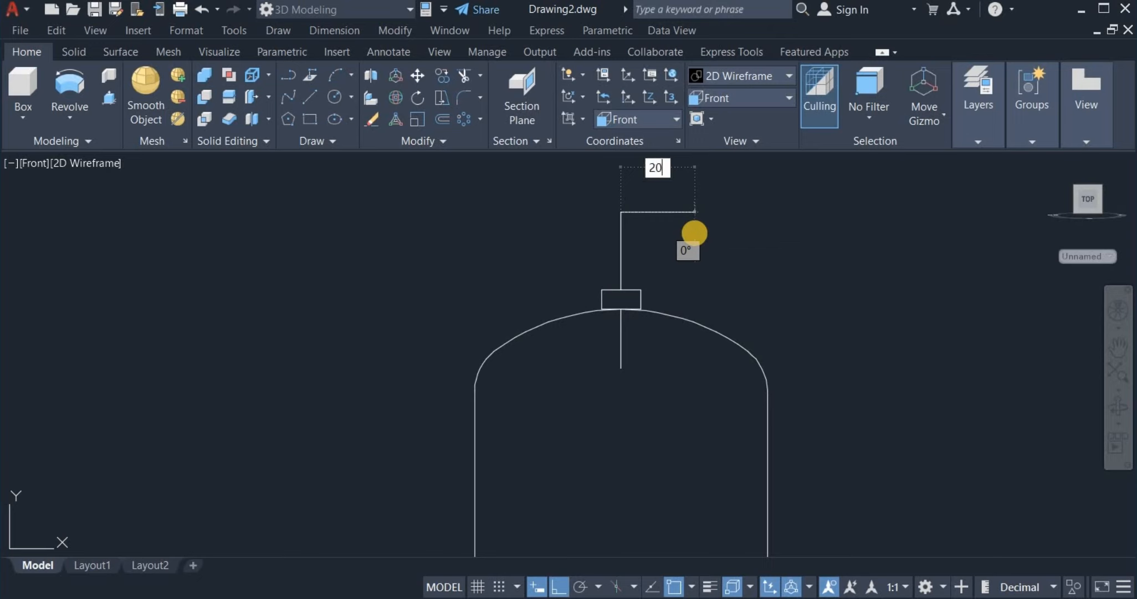
right_click(731, 200)
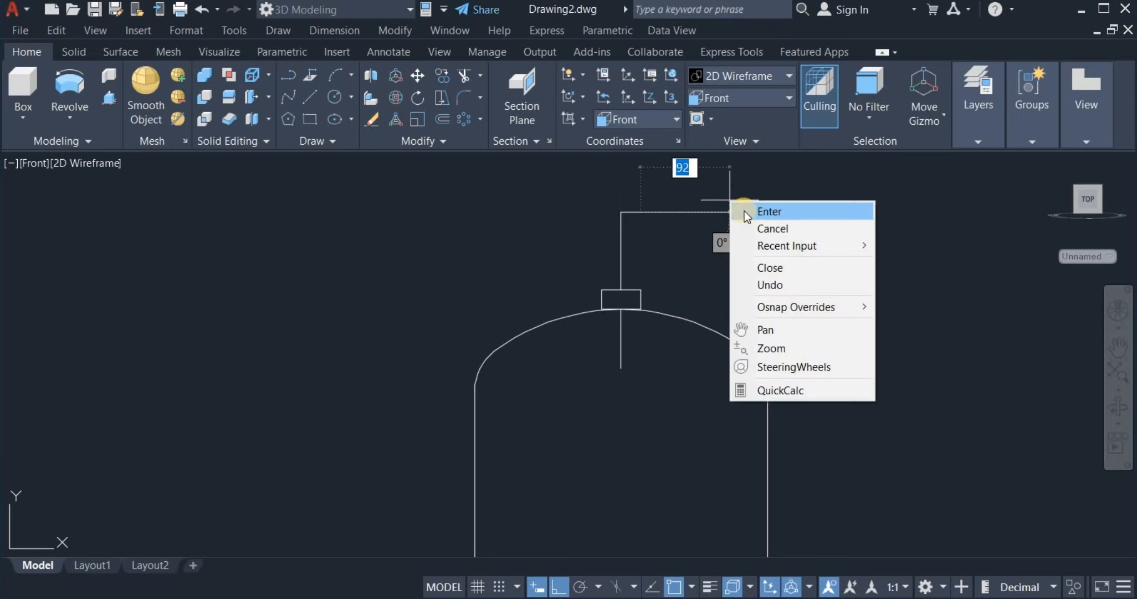
left_click(744, 210)
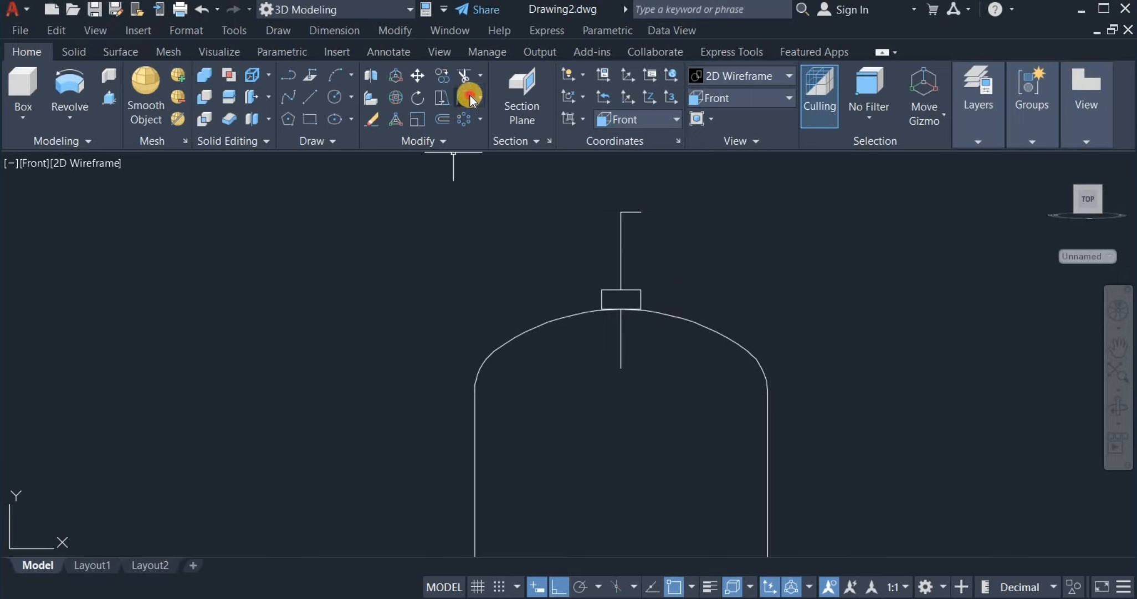
- Fillet the corner between the 80 mm vertical line and the 20 mm horizontal line with a 15 mm radius
left_click(470, 100)
right_click(482, 229)
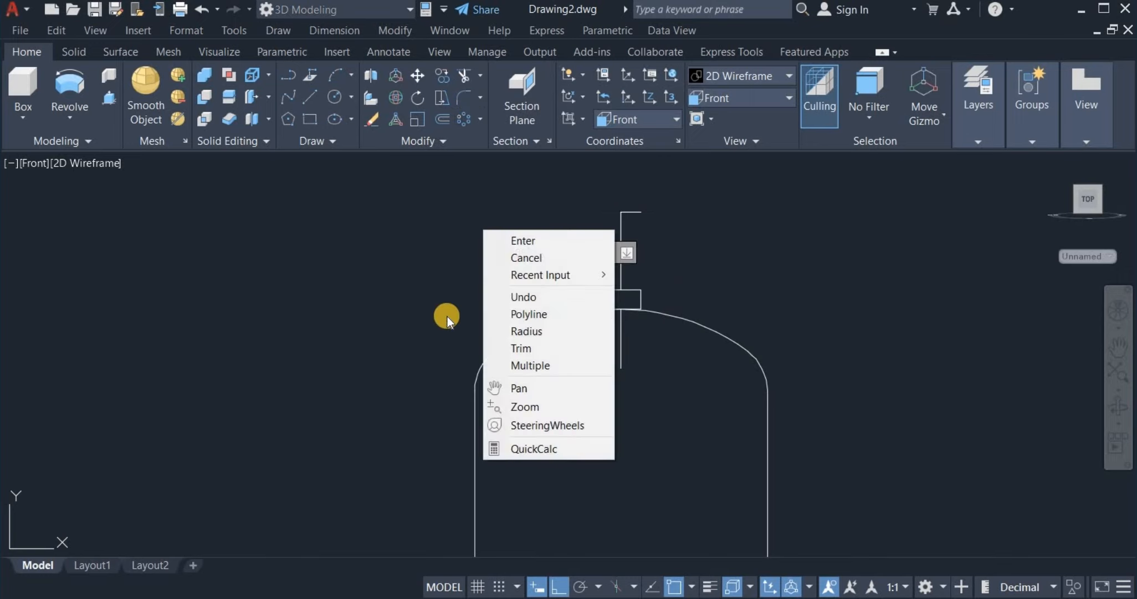
left_click(524, 331)
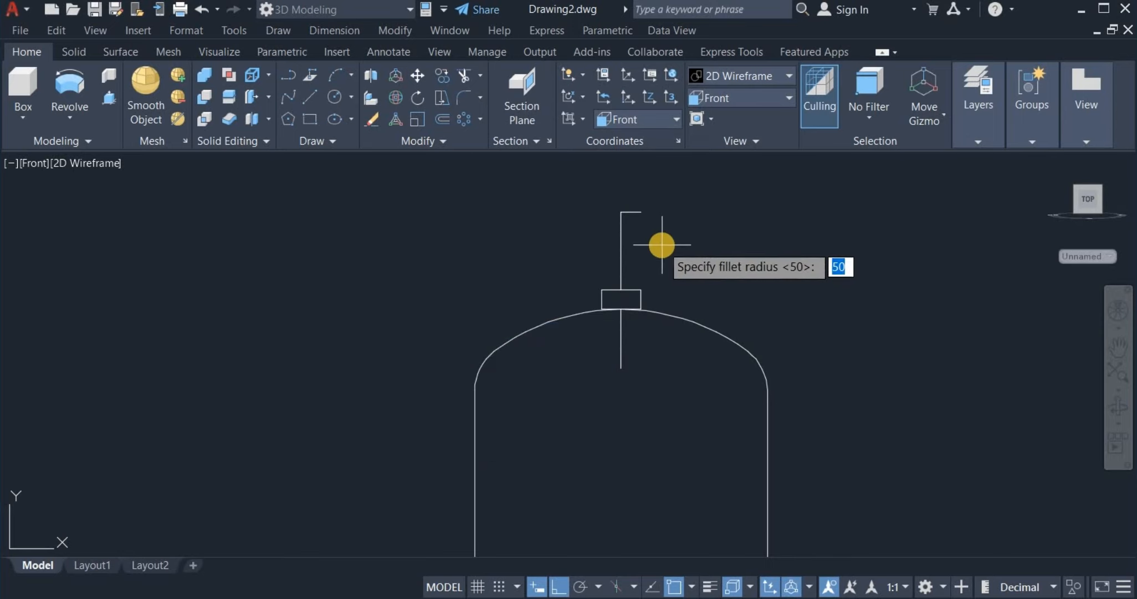
type("1")
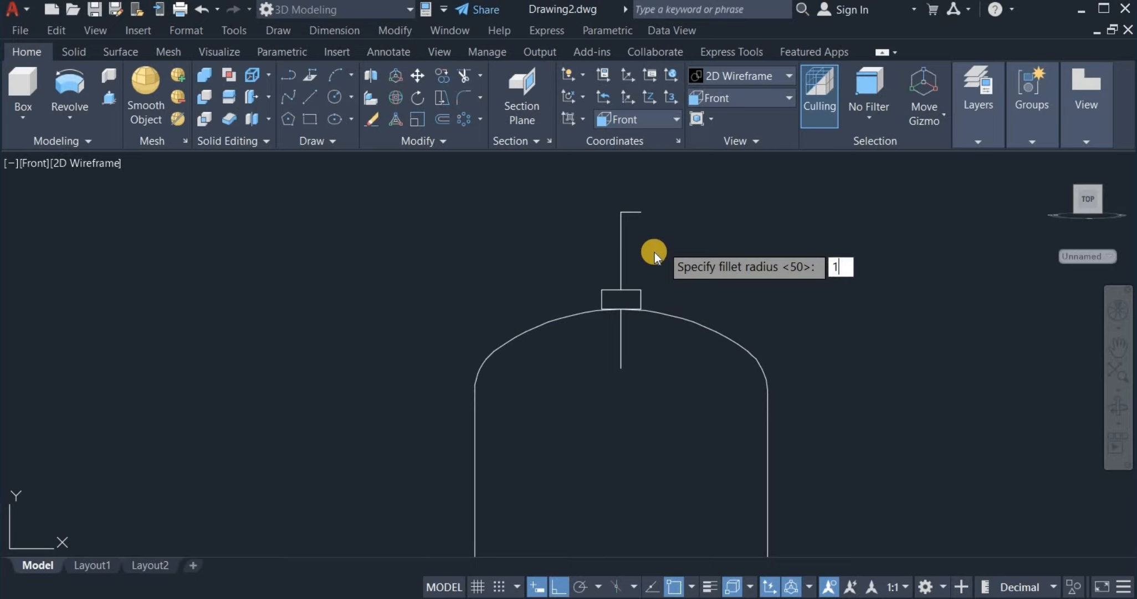
type("5")
key("Return")
scroll(638, 205, "up", 3)
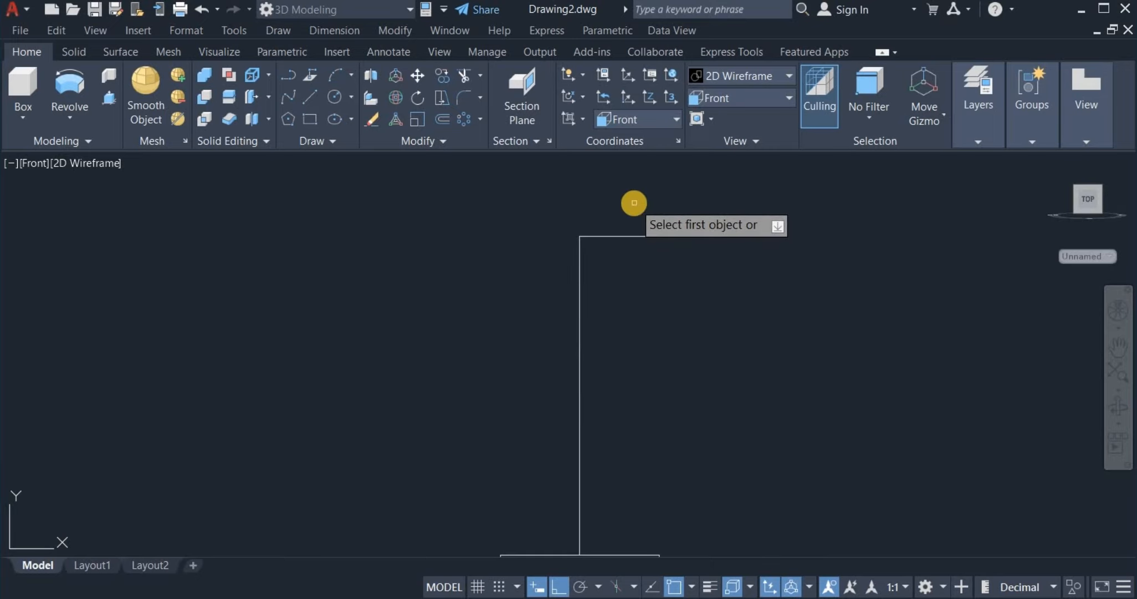
left_click(593, 236)
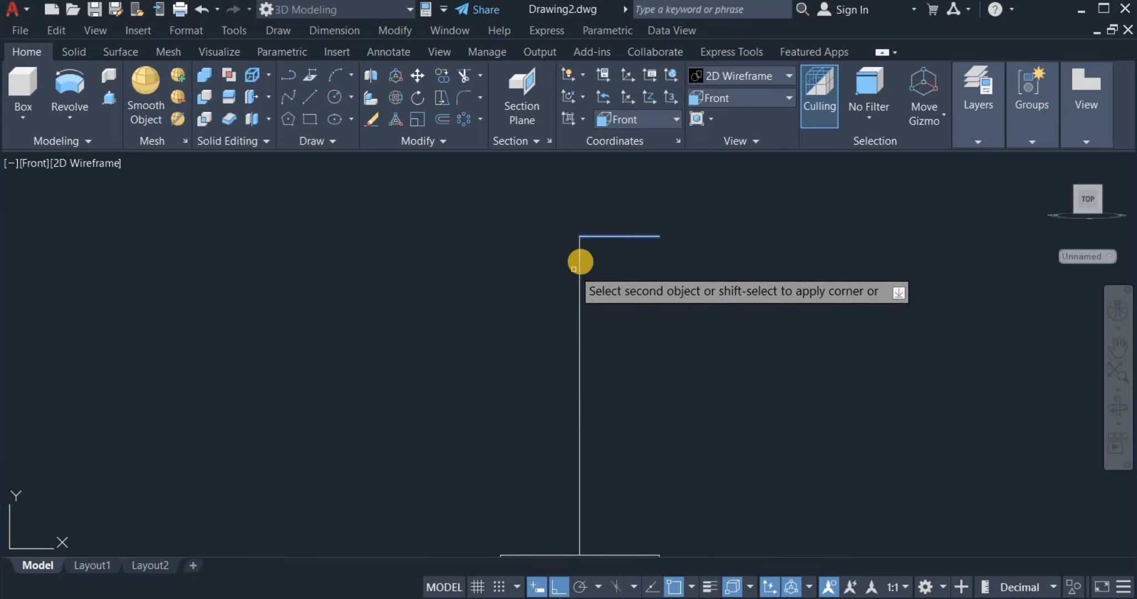
left_click(580, 258)
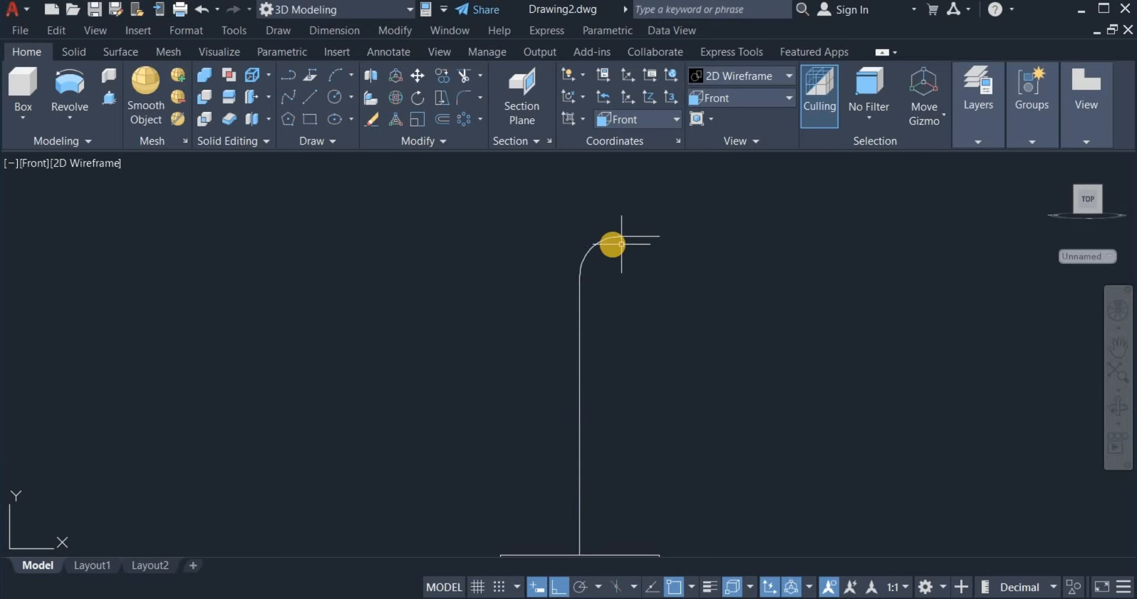
- Join the vertical line, fillet arc and short horizontal line above the rectangle into one polyline
left_click(685, 343)
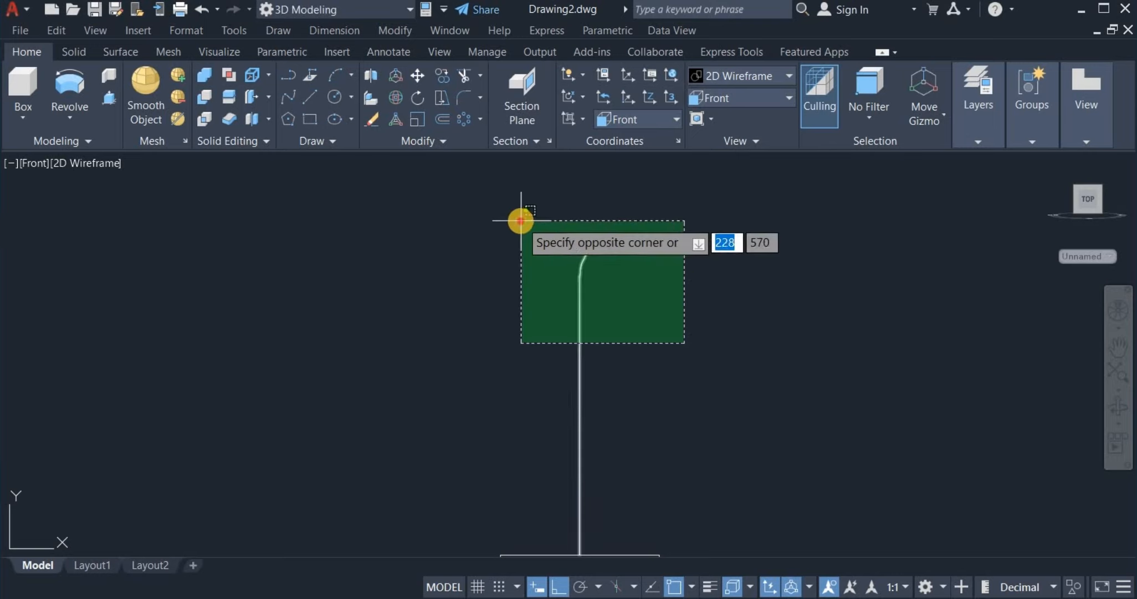
left_click(521, 217)
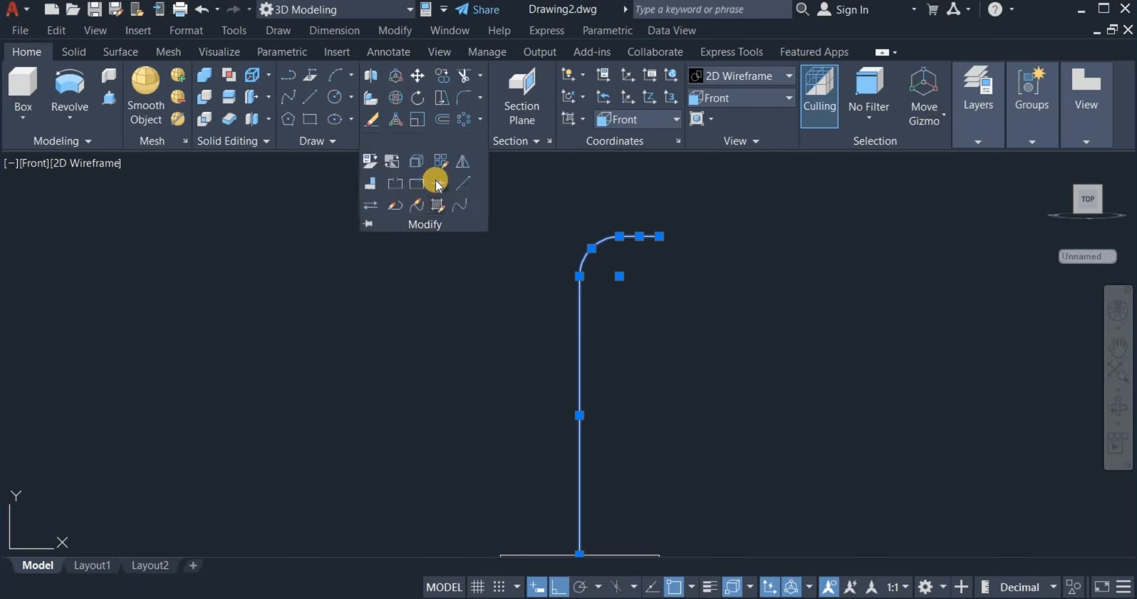
key("Escape")
scroll(478, 259, "down", 4)
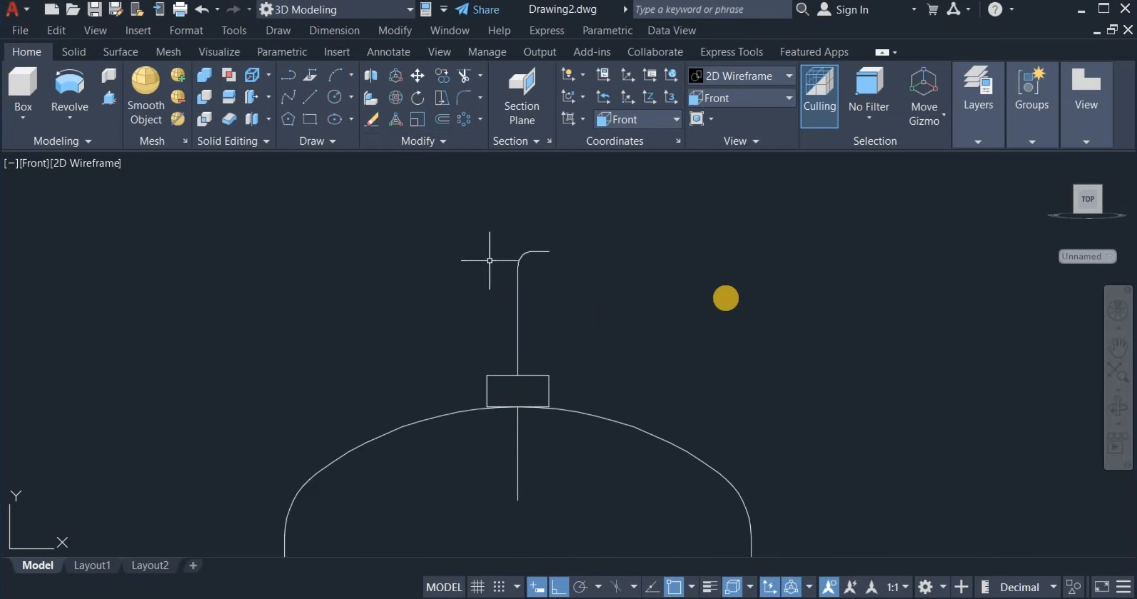
scroll(726, 297, "down", 2)
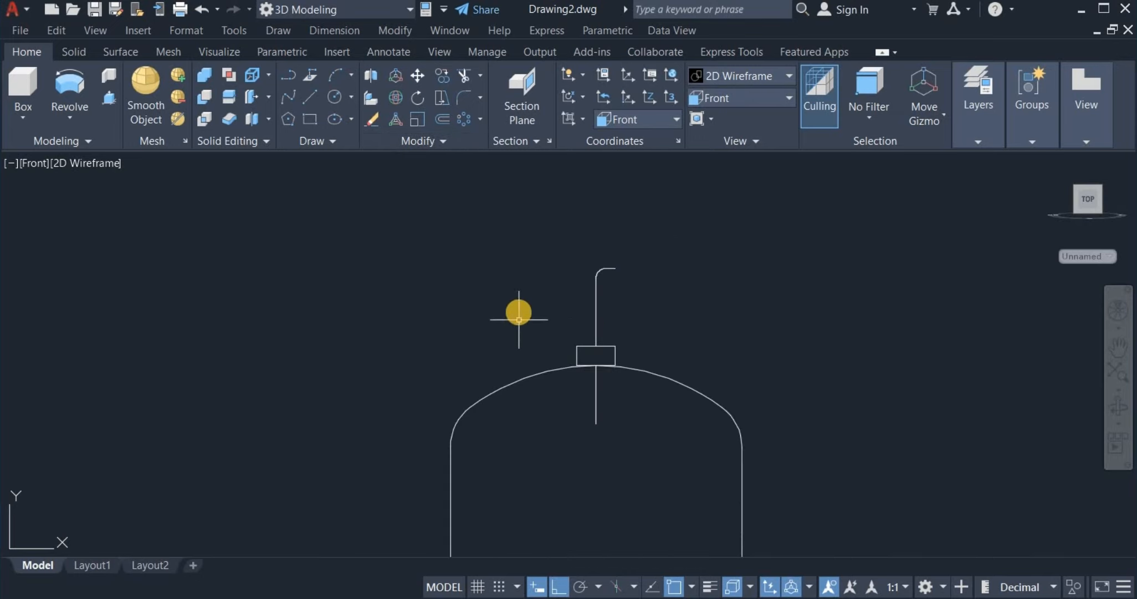
- Move the joined hook-shaped polyline 100 mm horizontally to the left of the cylinder's centre
left_click(419, 74)
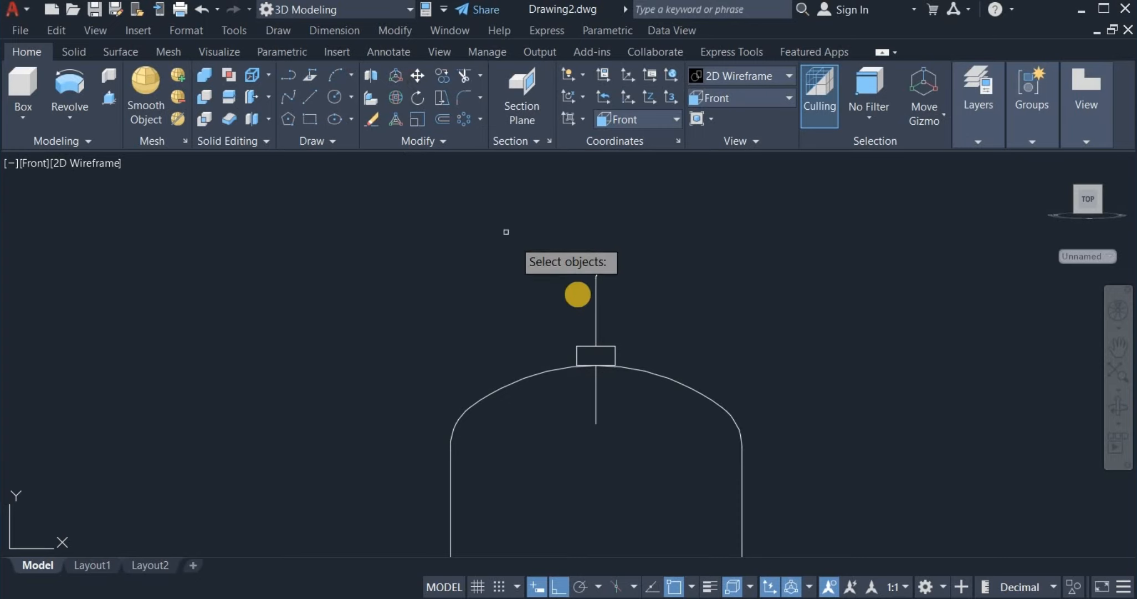
left_click(612, 300)
left_click(557, 275)
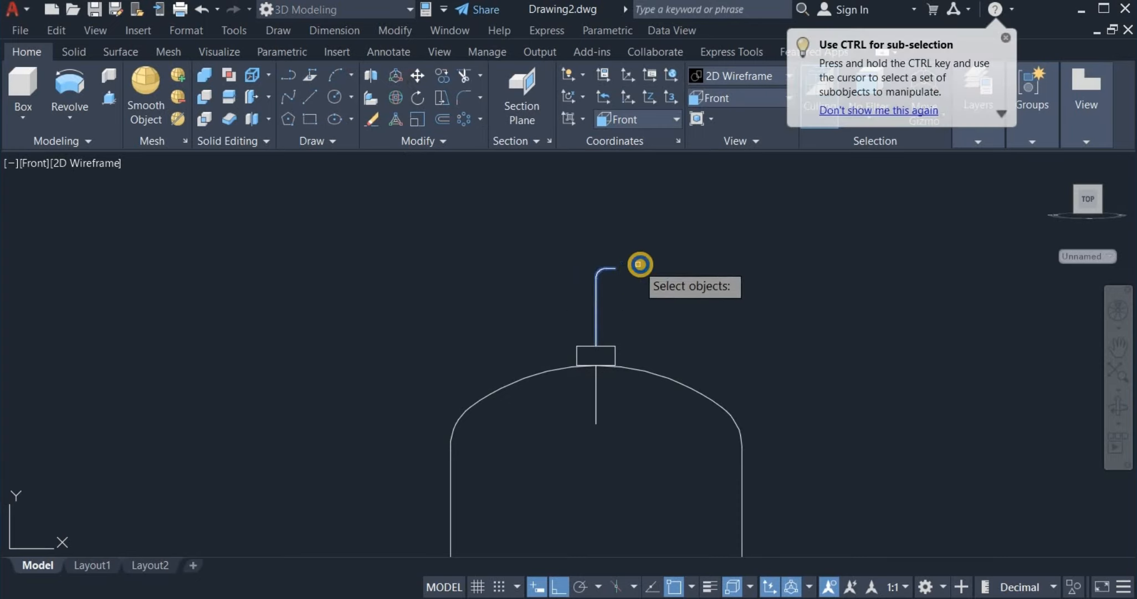
key("Return")
left_click(662, 300)
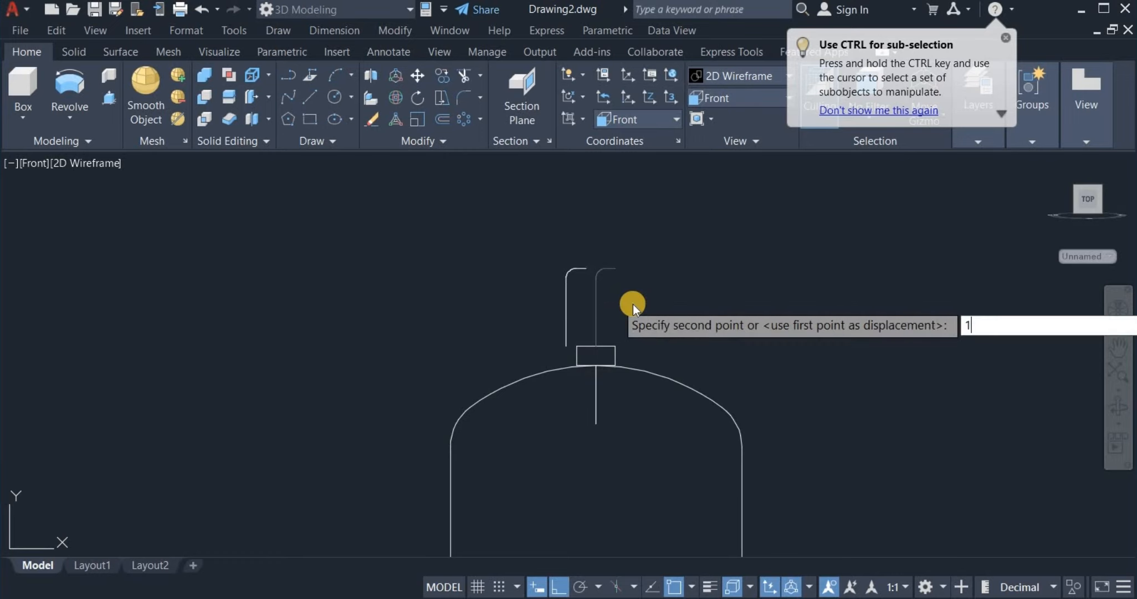
type("100")
key("Return")
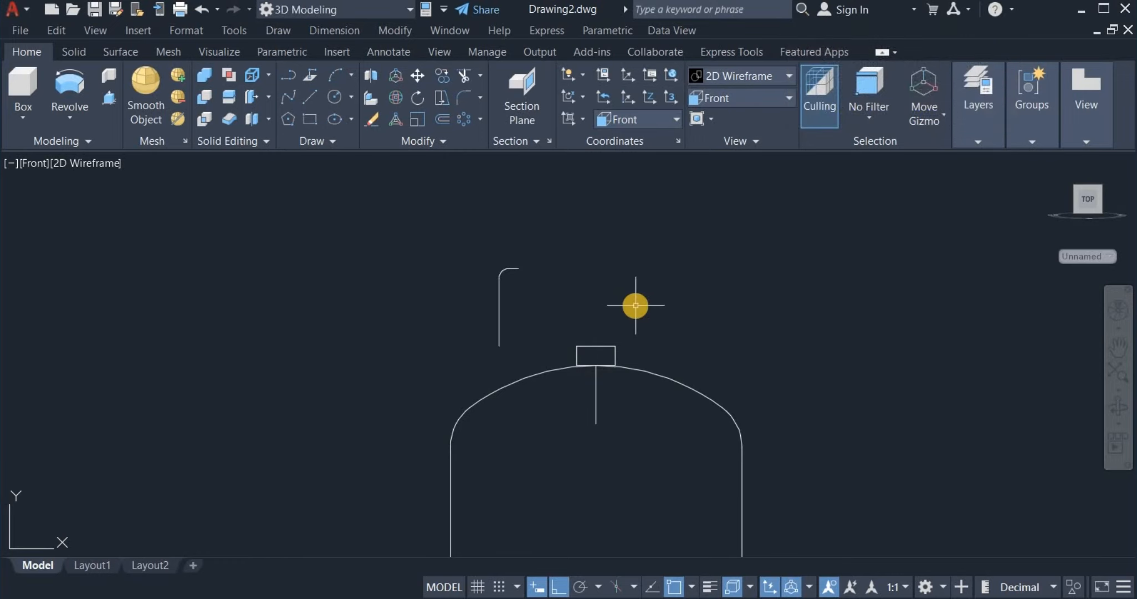
- Extend the lower end of the hook-shaped polyline down to the top dome of the body profile
scroll(552, 232, "down", 2)
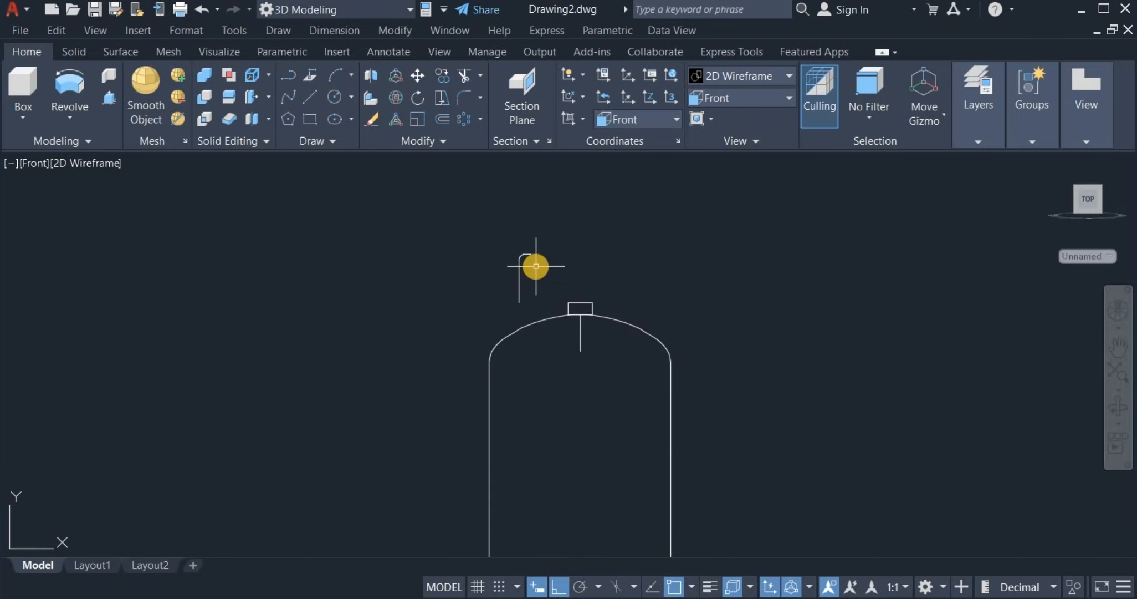
left_click(480, 78)
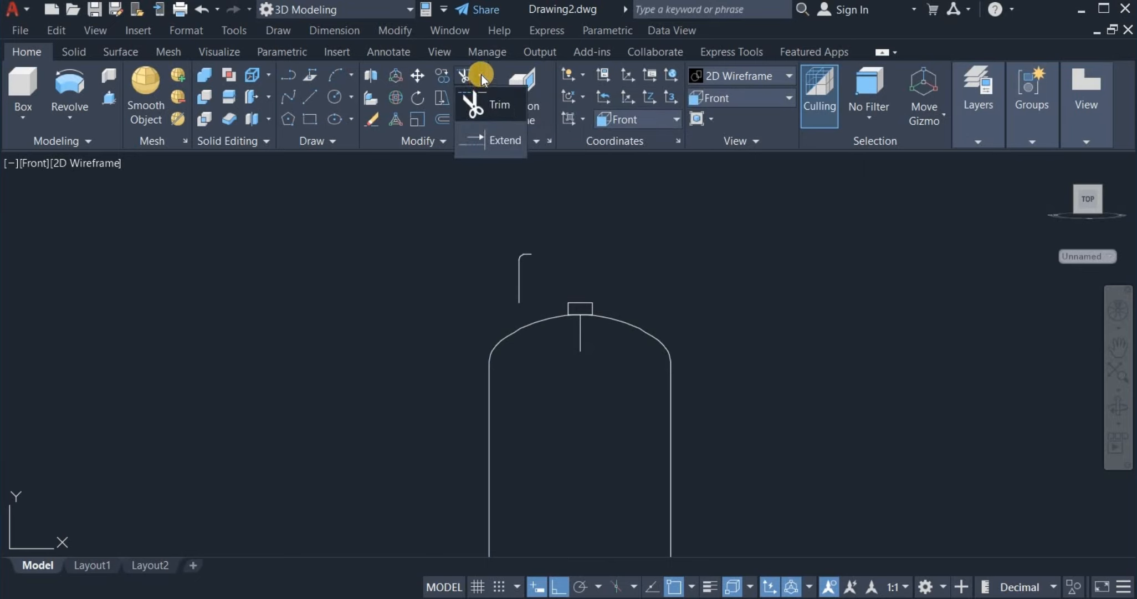
left_click(498, 139)
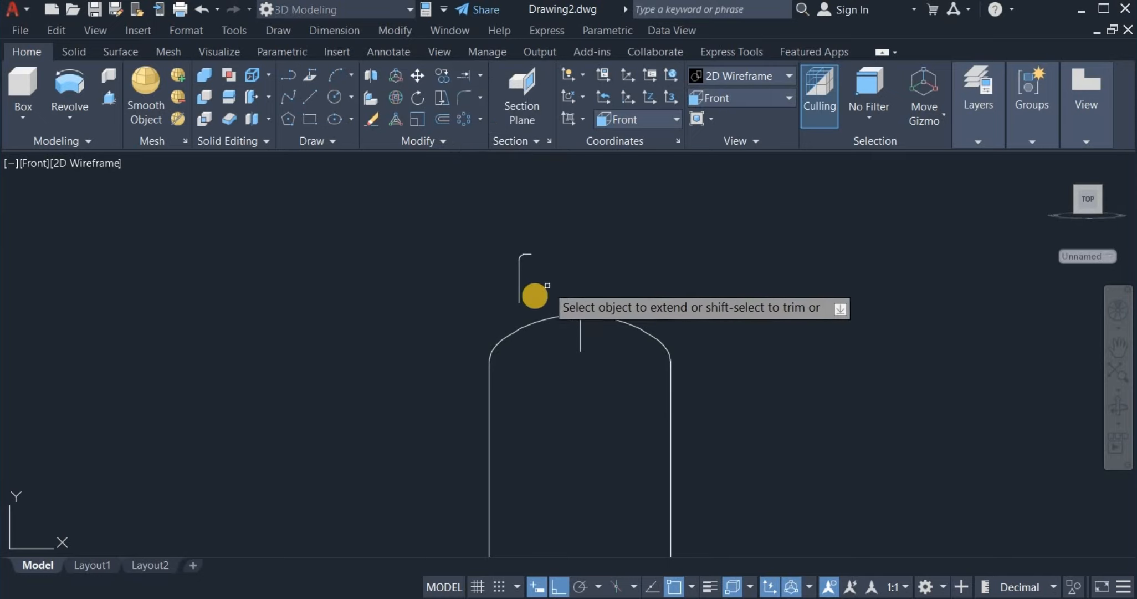
left_click(521, 300)
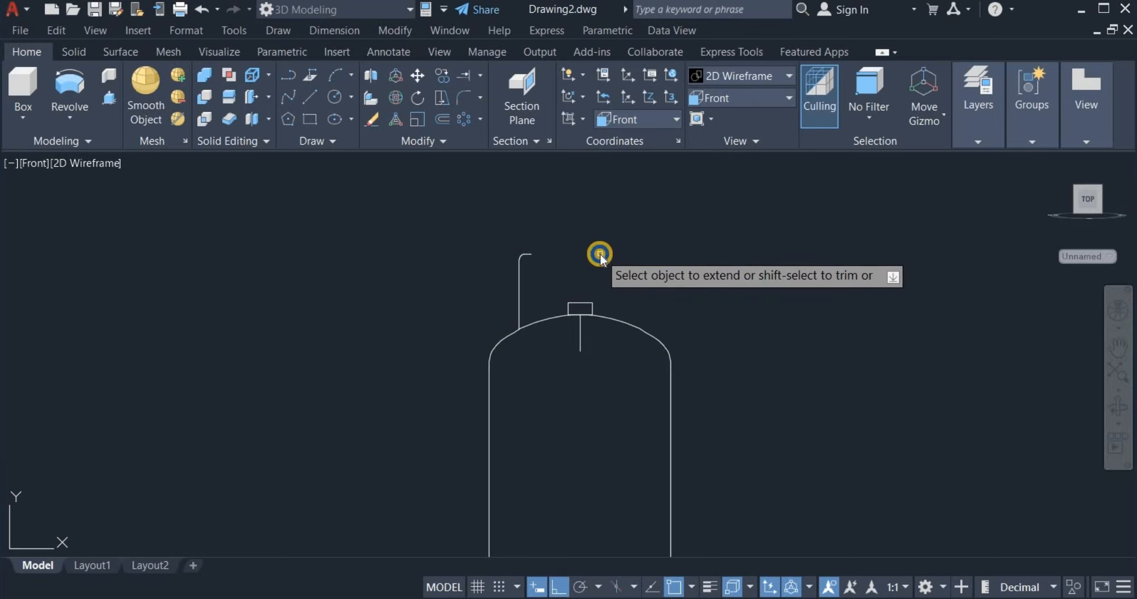
right_click(600, 256)
left_click(609, 261)
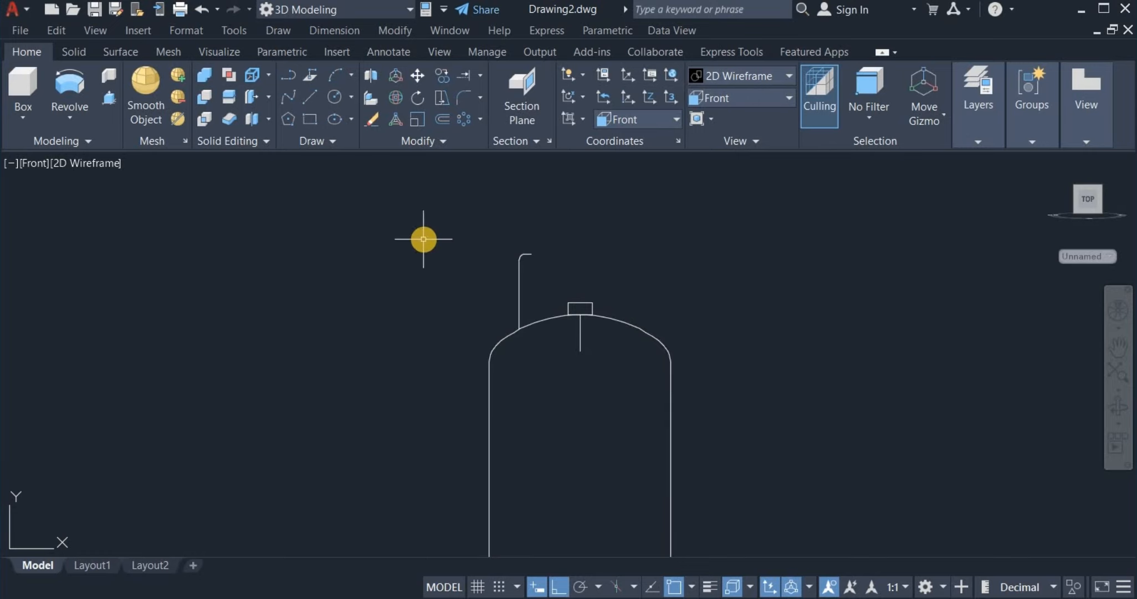
- Offset the hook-shaped polyline 4 mm inward, towards the cylinder's centre
left_click(447, 119)
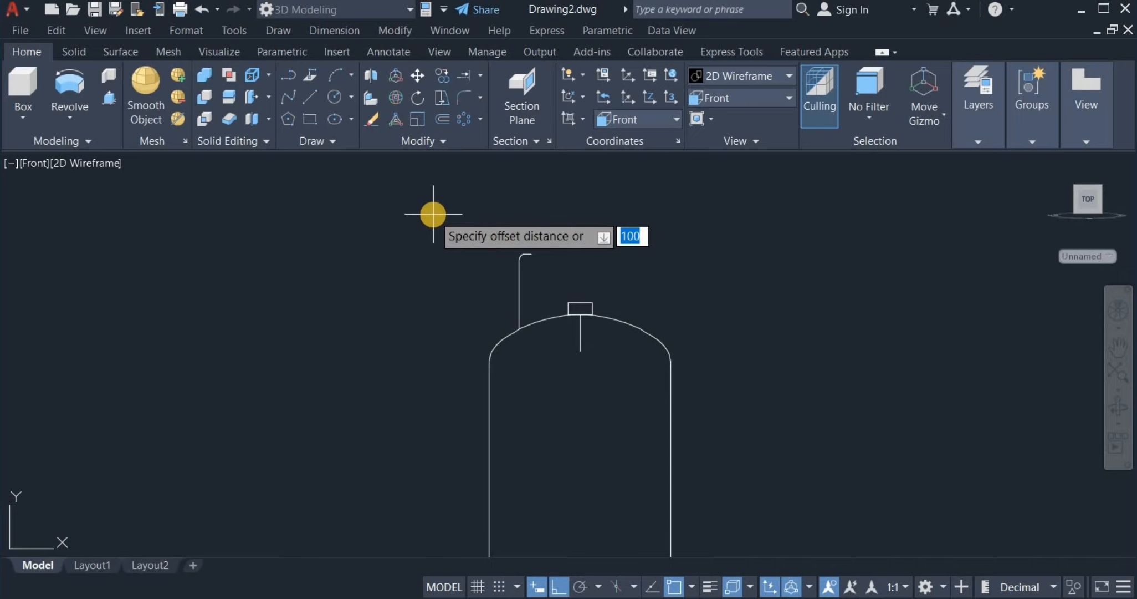
type("4")
key("Return")
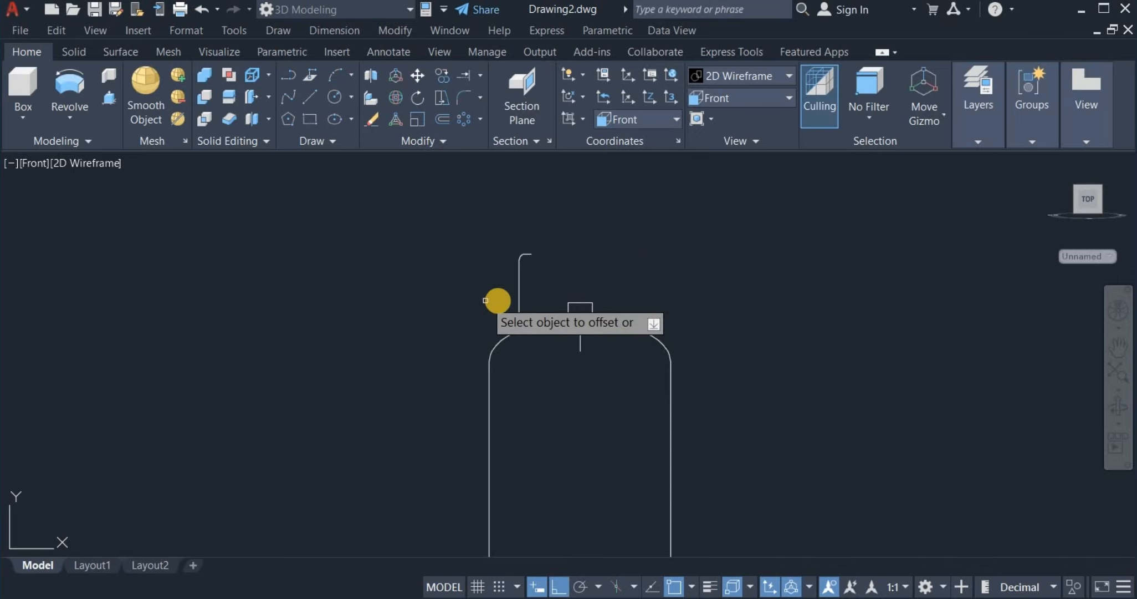
left_click(518, 298)
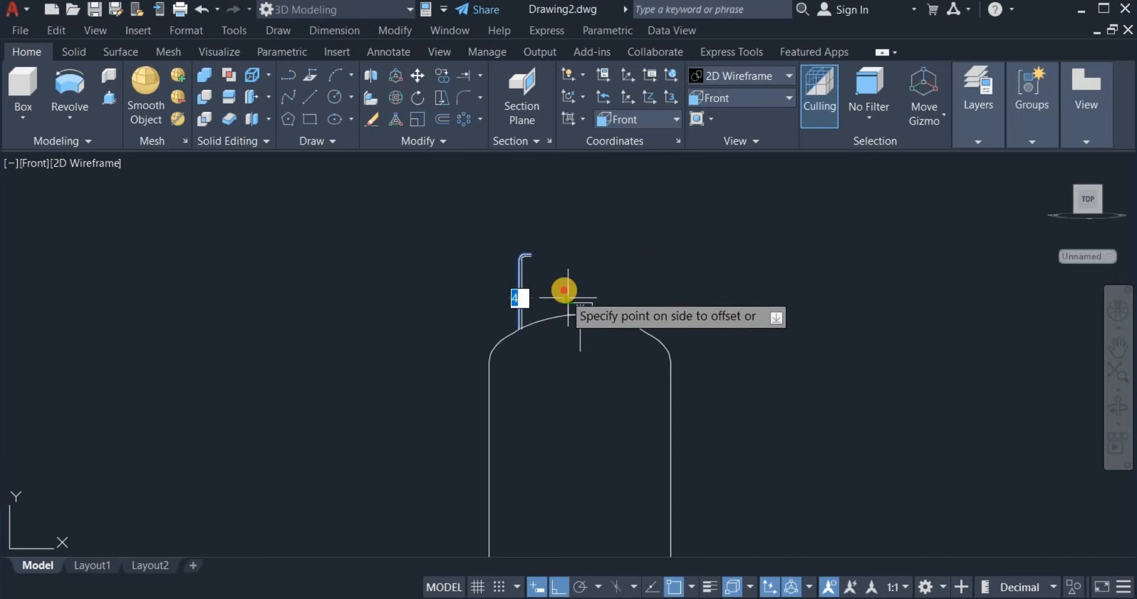
left_click(568, 277)
scroll(571, 227, "down", 2)
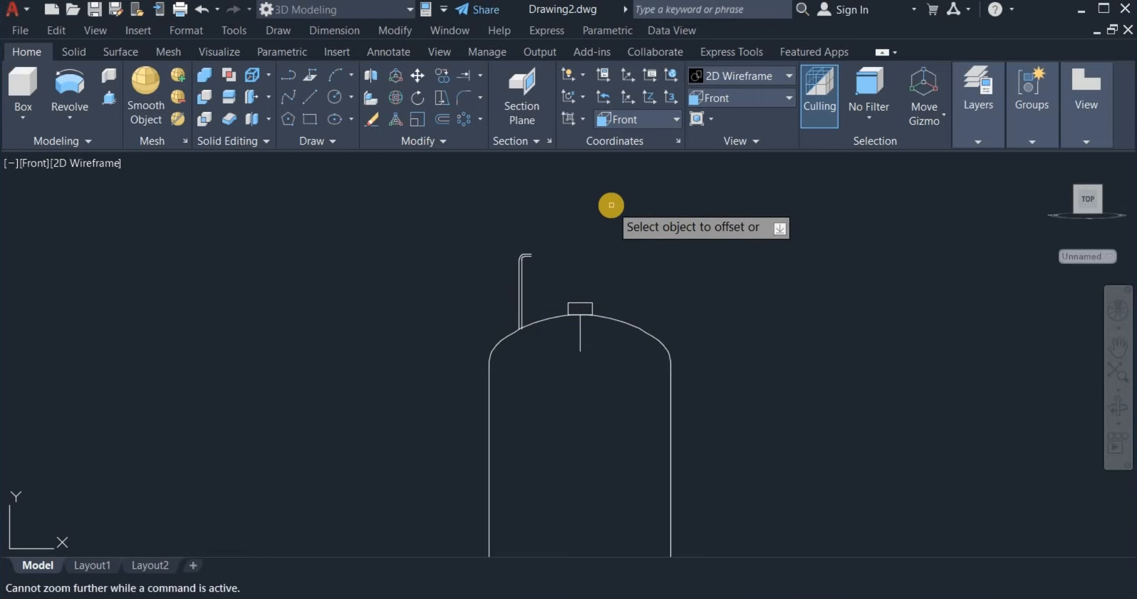
- Offset the cylinder's body profile 4 mm inward to form the wall thickness
scroll(643, 271, "down", 2)
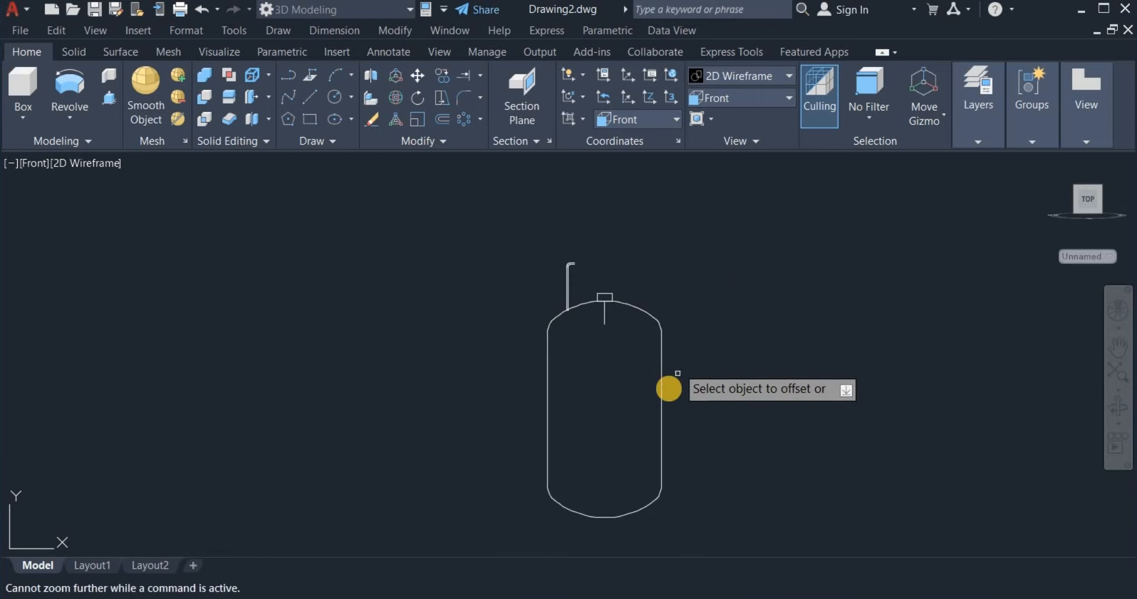
left_click(648, 313)
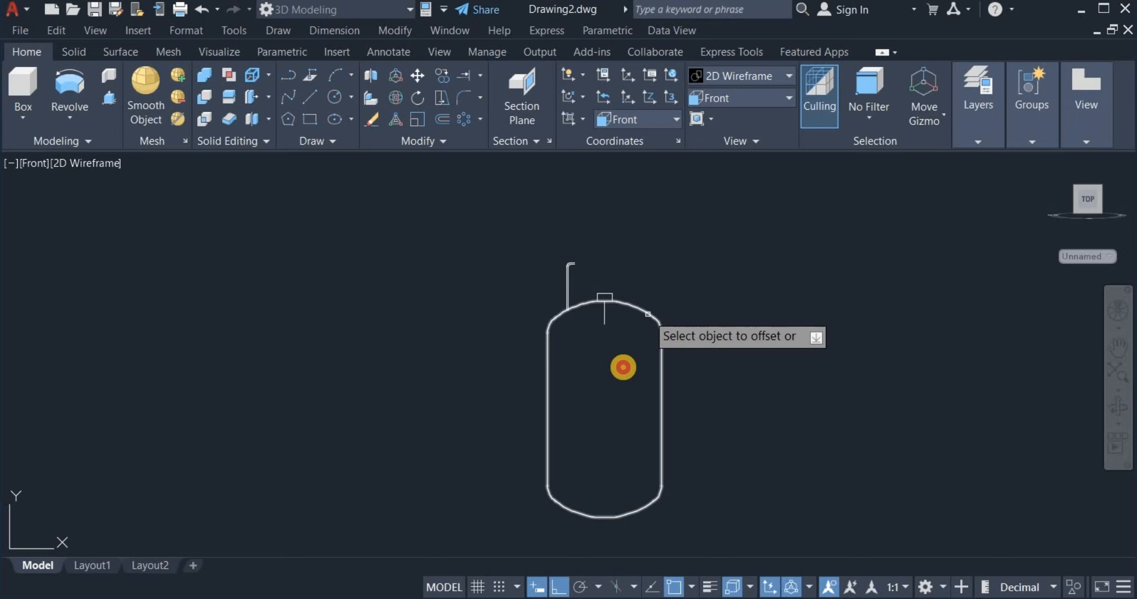
left_click(598, 389)
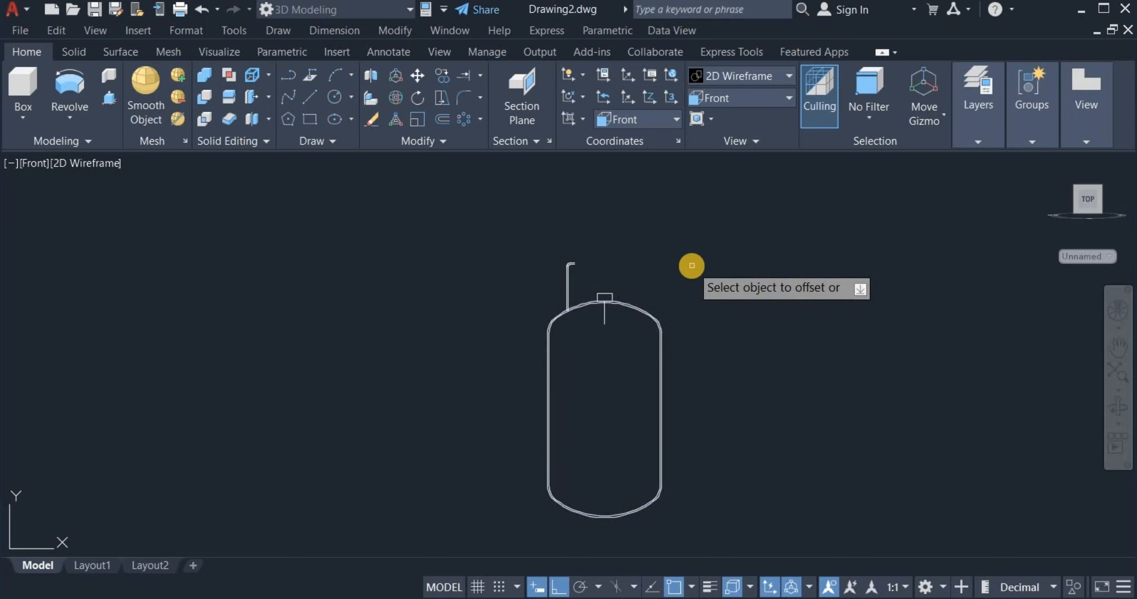
right_click(709, 281)
left_click(711, 283)
middle_click_drag(651, 278, 577, 283)
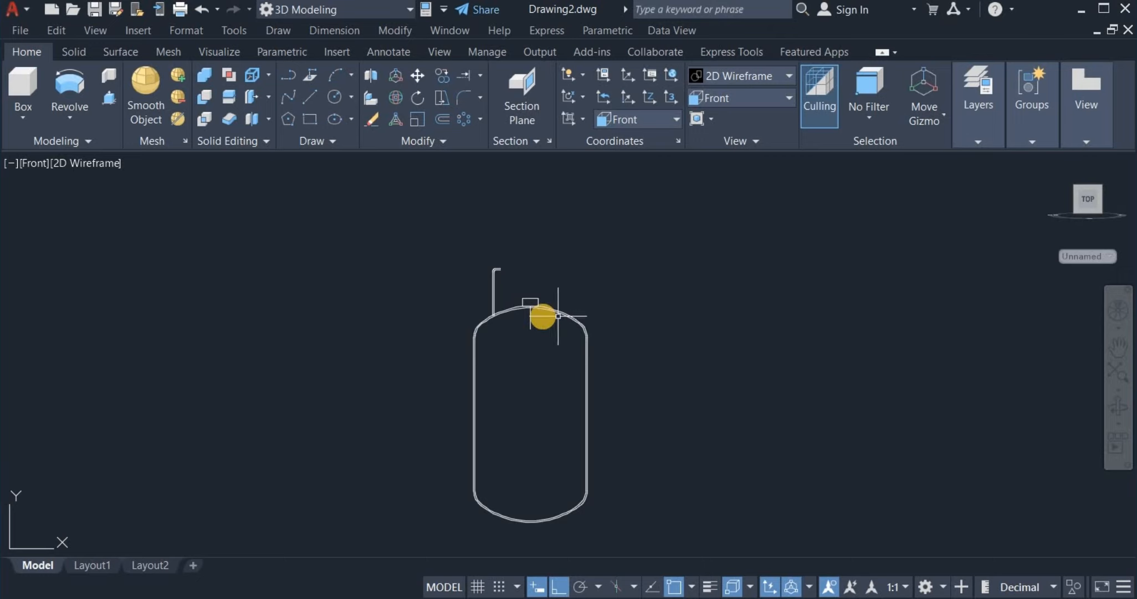
- Explode the valve rectangle on top of the dome into separate lines
scroll(523, 294, "up", 4)
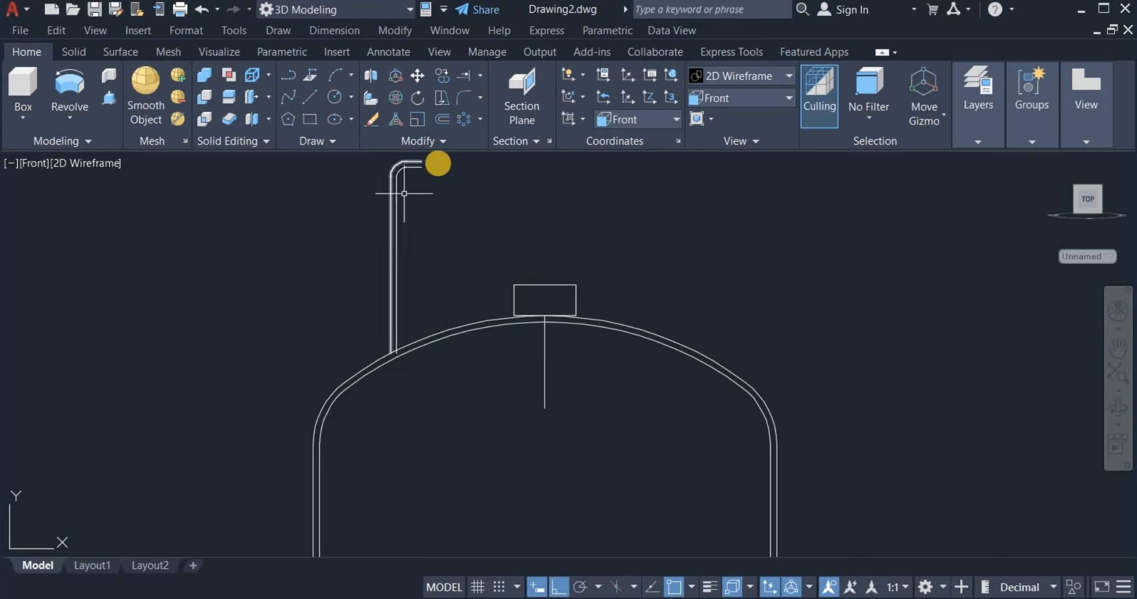
left_click(420, 143)
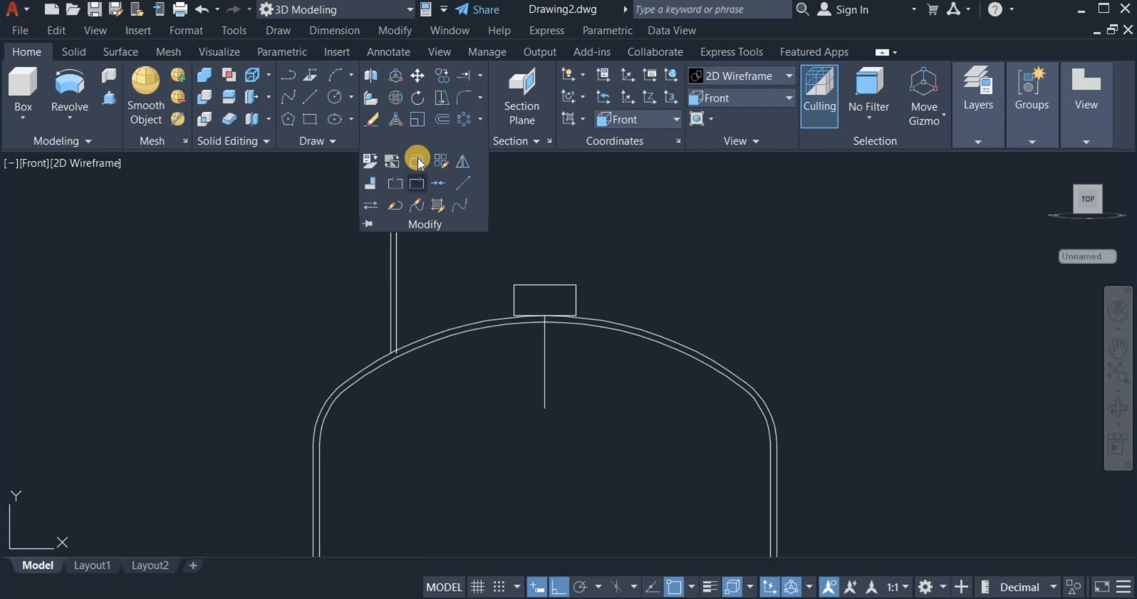
left_click(417, 160)
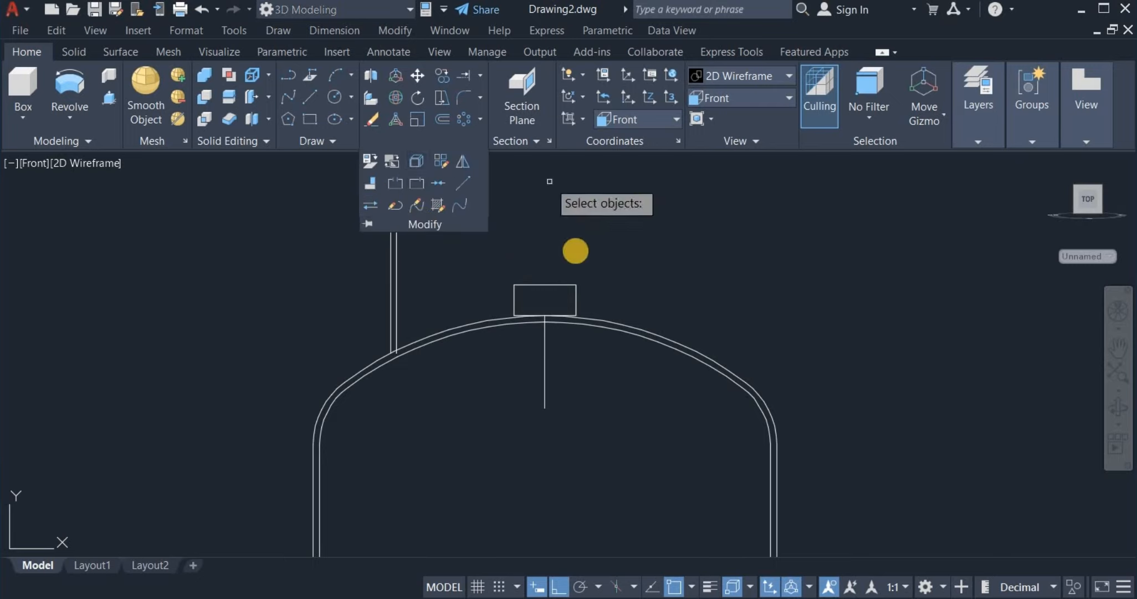
left_click(552, 284)
key("Return")
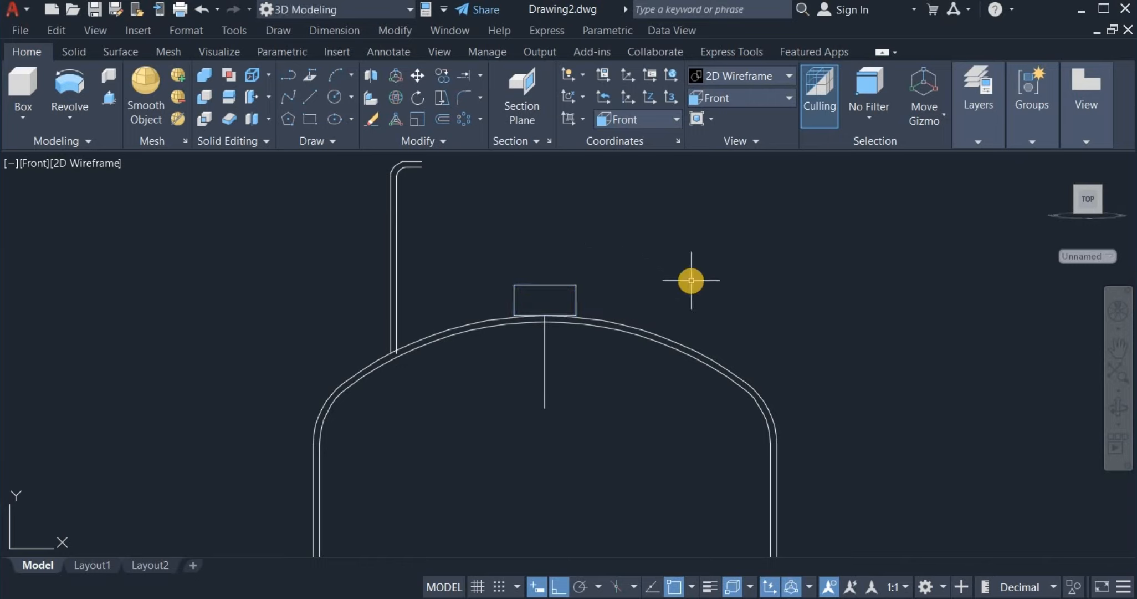
left_click(516, 305)
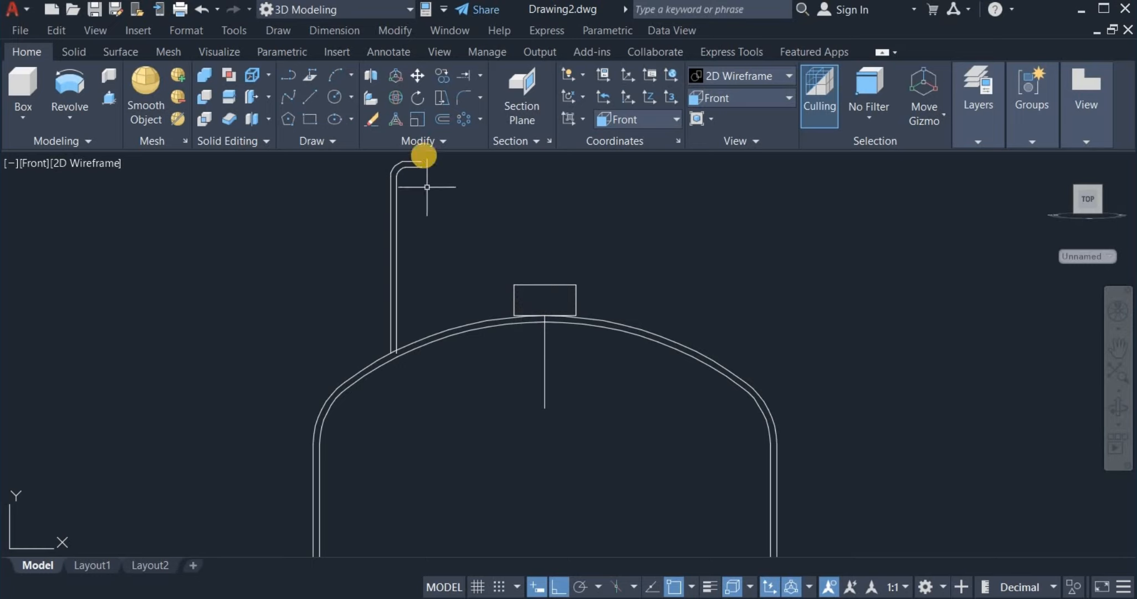
- Offset the left edge of the exploded rectangle 10 mm inward, towards the cylinder's centre
left_click(444, 120)
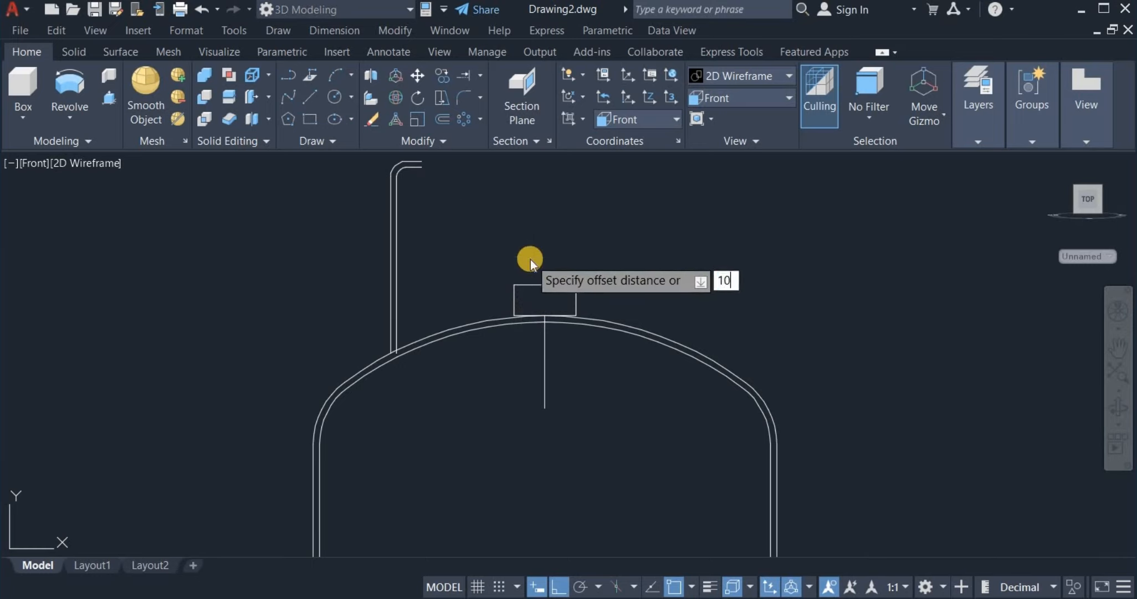
key("Return")
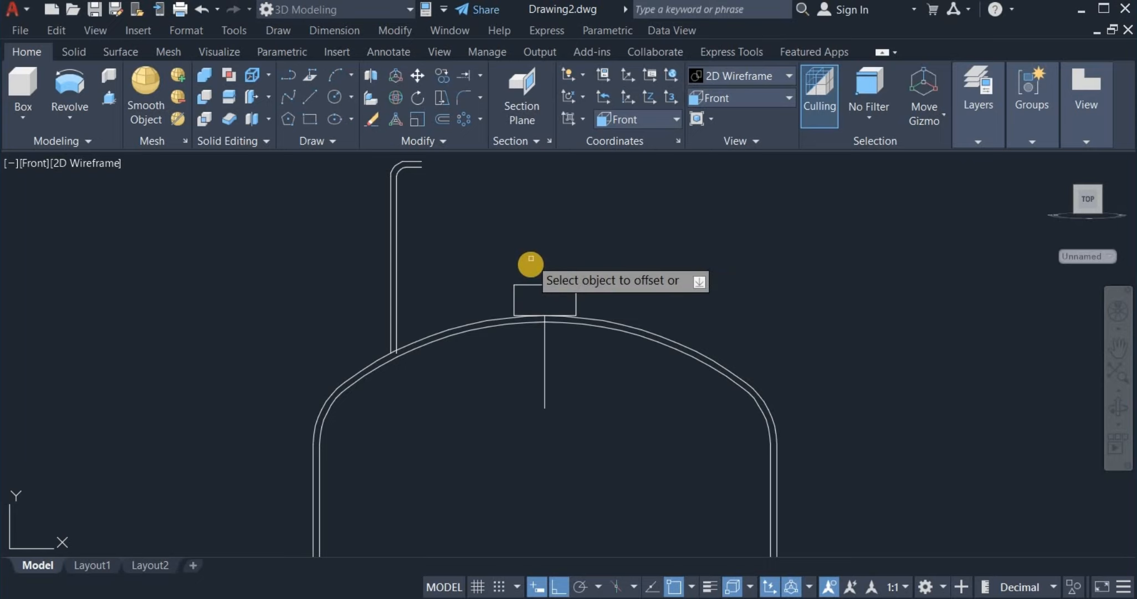
left_click(520, 293)
left_click(598, 273)
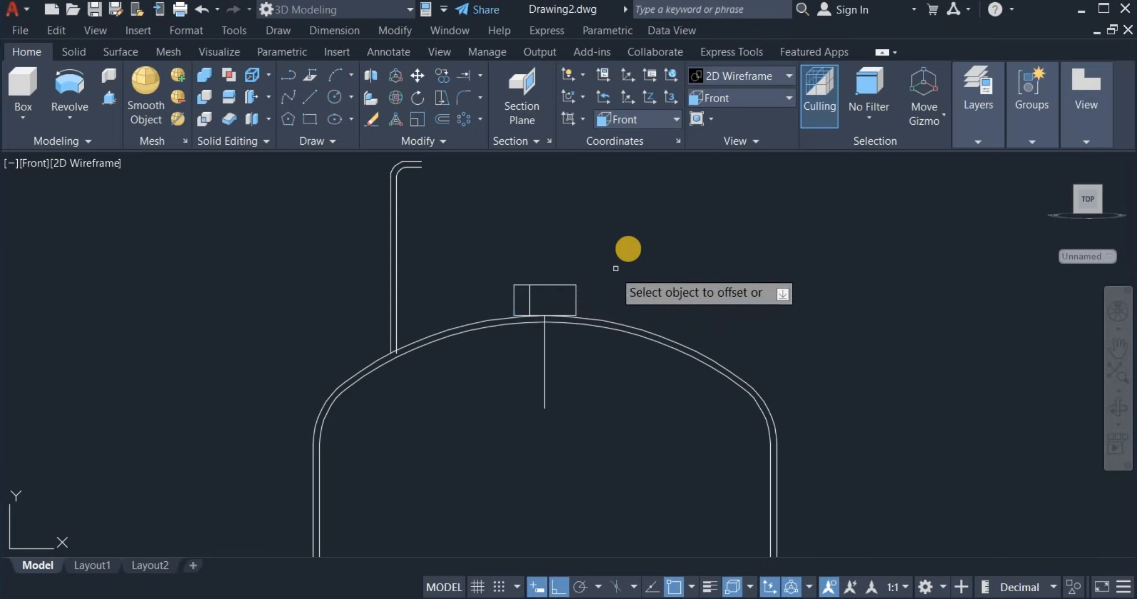
right_click(637, 252)
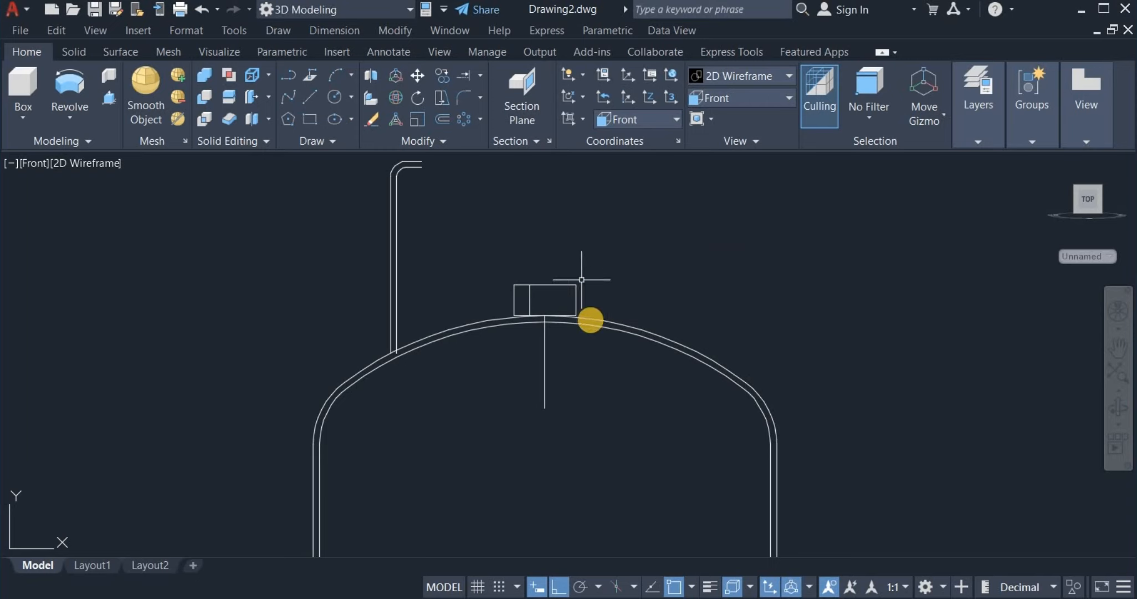
- Trim the rectangle's top and right edges beyond the offset line, and its bottom edge between the two left verticals
scroll(576, 303, "up", 4)
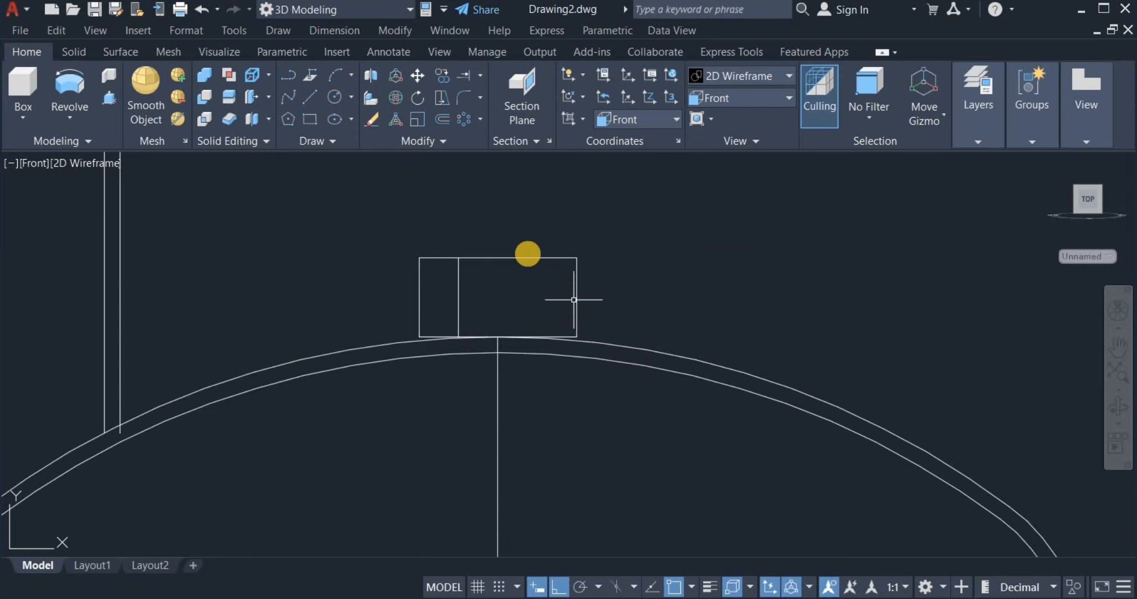
left_click(493, 76)
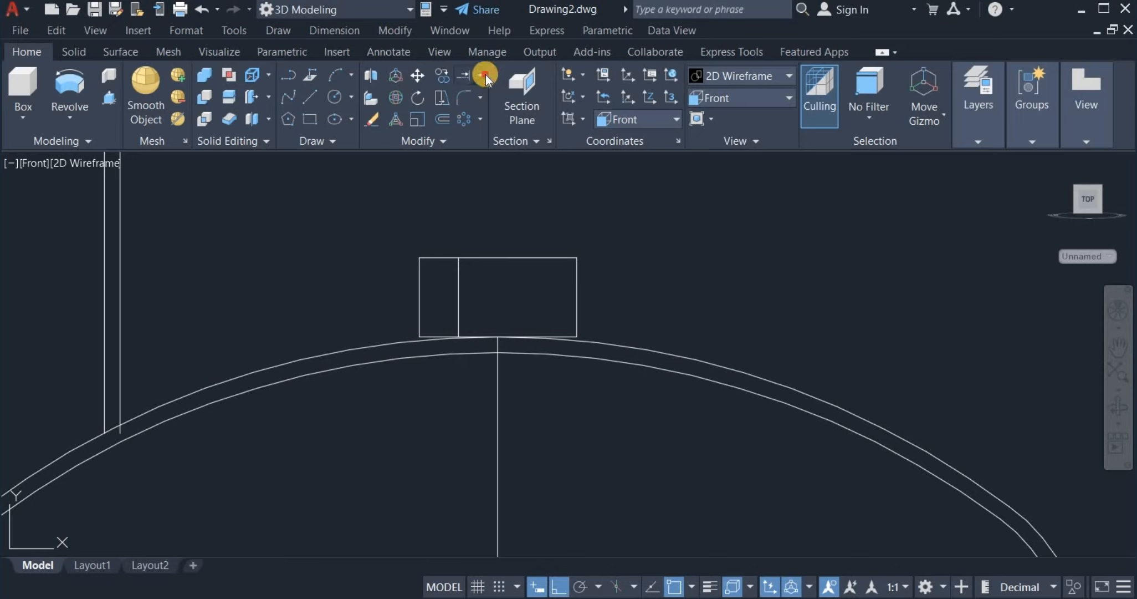
left_click(484, 75)
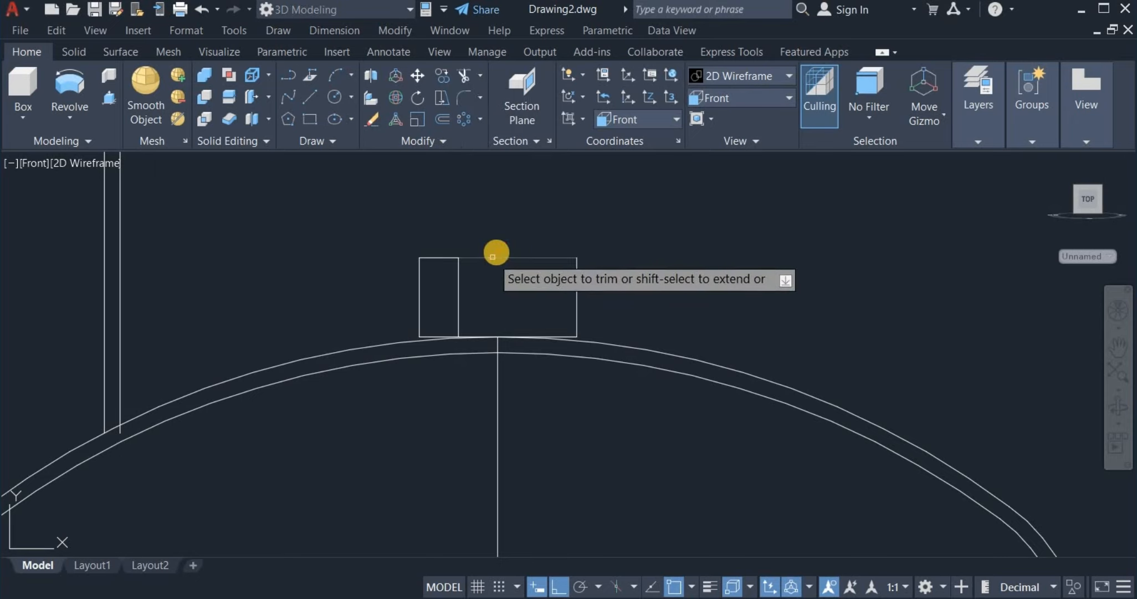
left_click(631, 304)
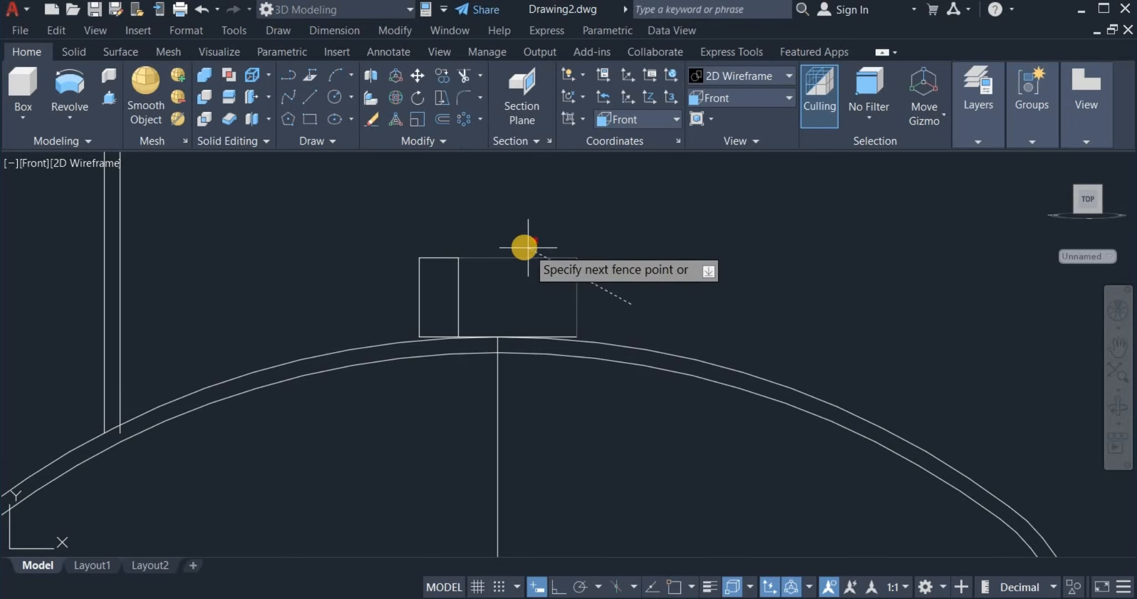
left_click(523, 246)
key("Return")
scroll(500, 274, "up", 2)
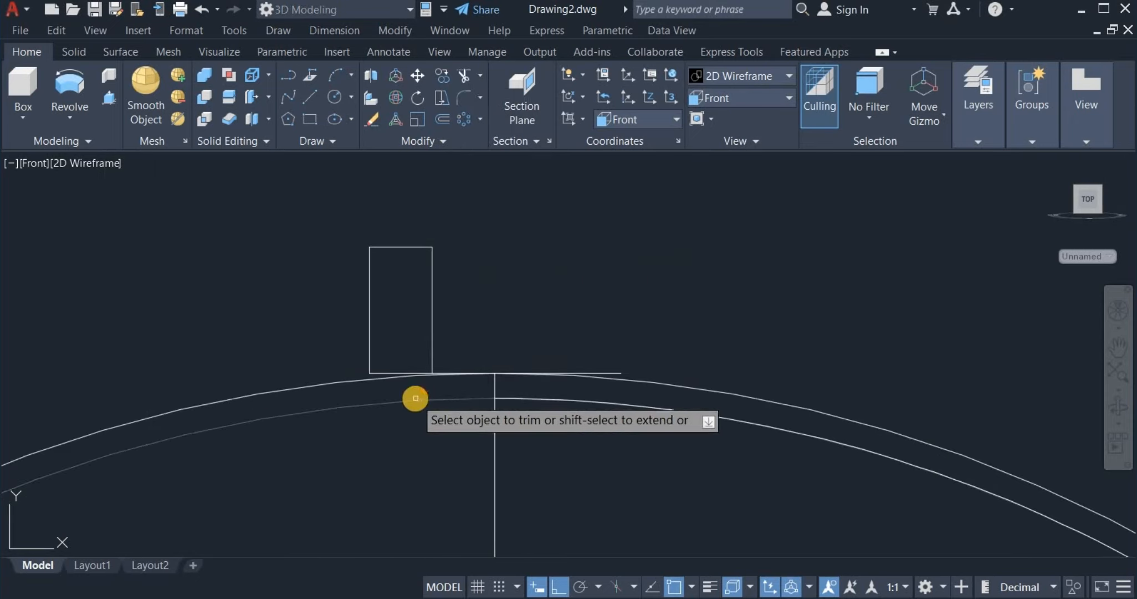
scroll(413, 396, "up", 4)
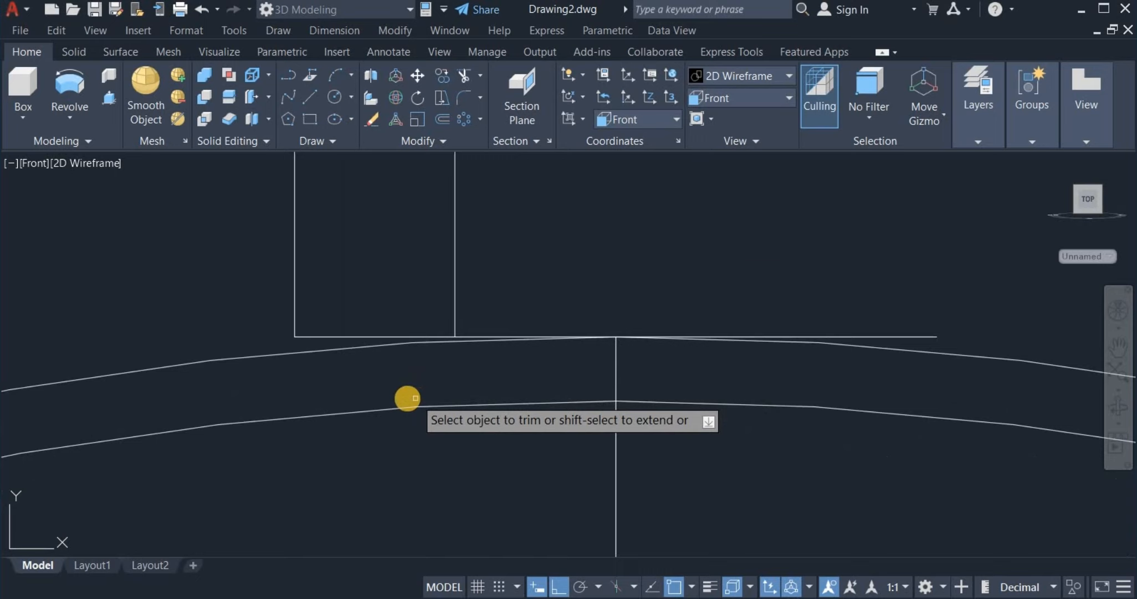
left_click(358, 337)
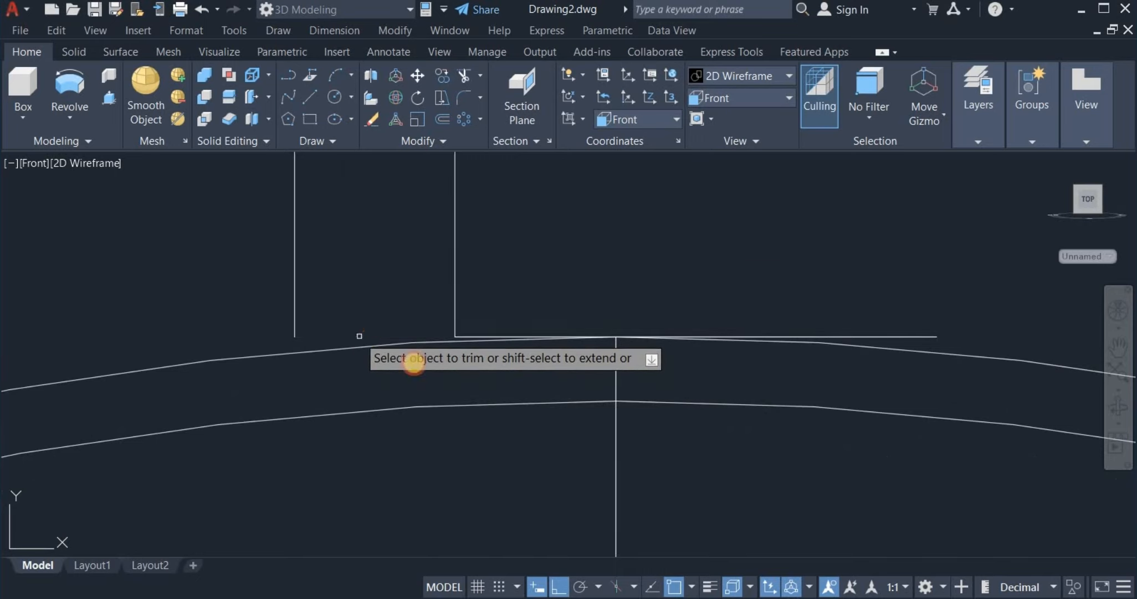
right_click(628, 267)
left_click(655, 275)
- Erase the leftover horizontal bottom line of the rectangle at the top of the dome
left_click(867, 334)
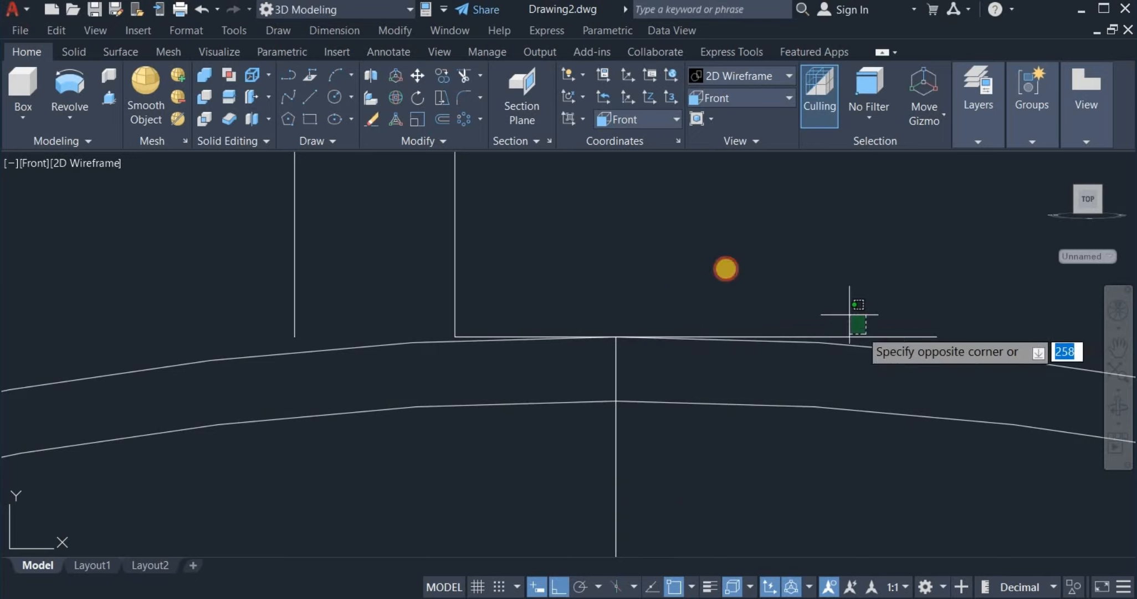
right_click(663, 257)
left_click(726, 234)
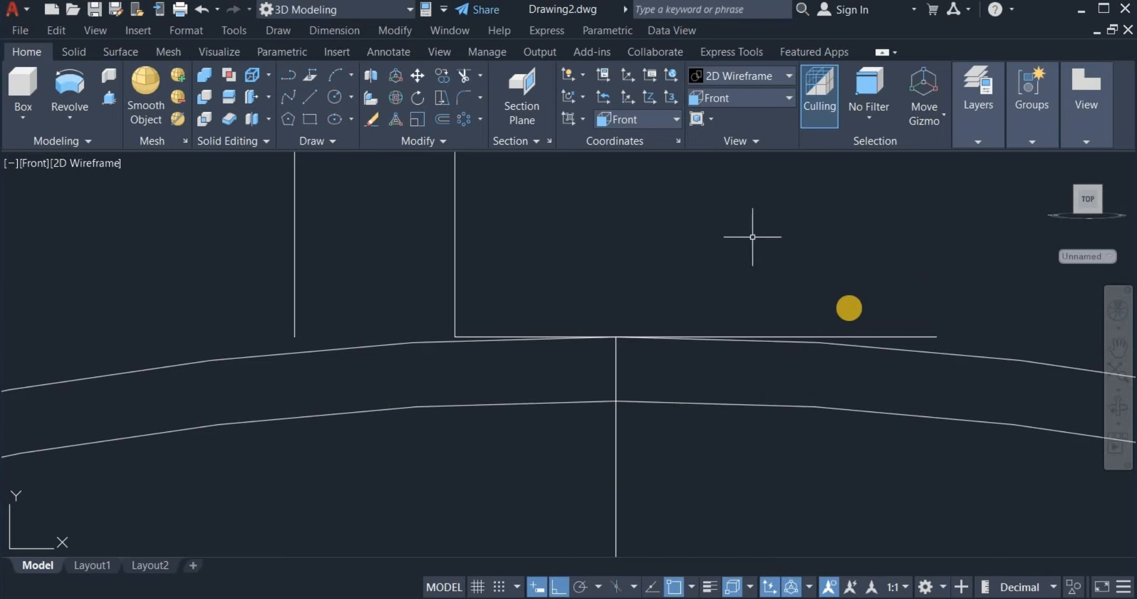
left_click(852, 336)
right_click(738, 262)
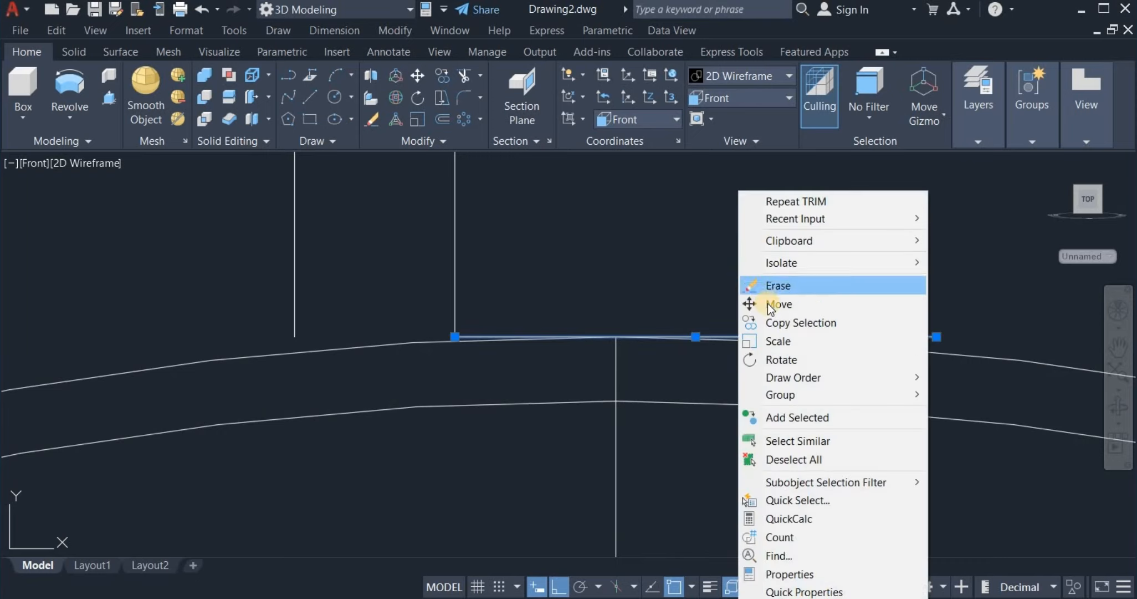
left_click(796, 284)
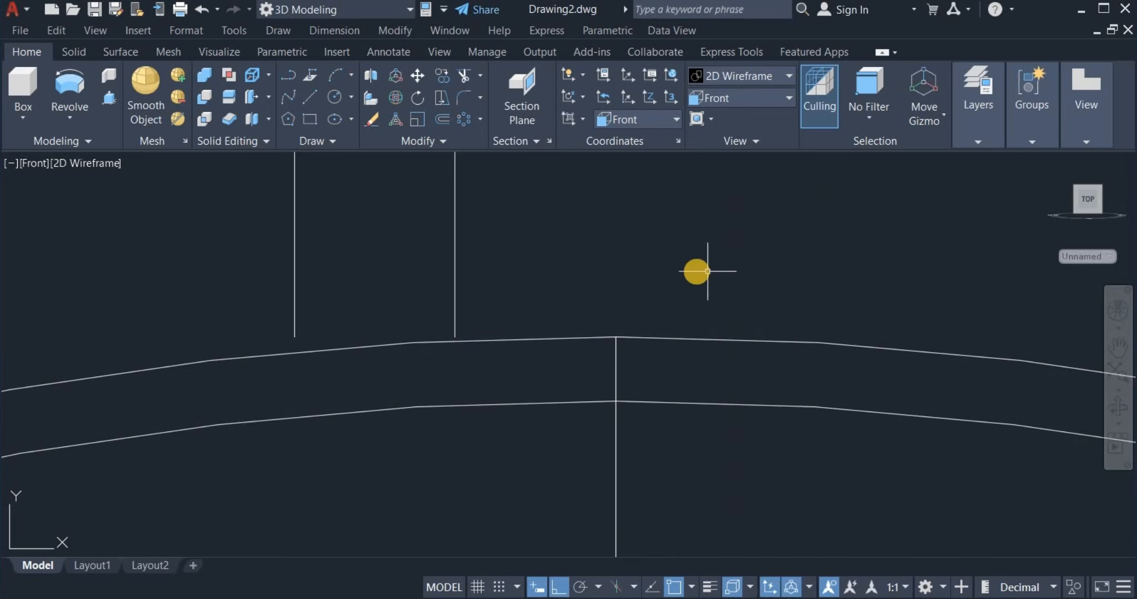
- Extend both vertical lines of the narrow valve neck down through the outer dome to the inner dome curve
scroll(696, 271, "down", 2)
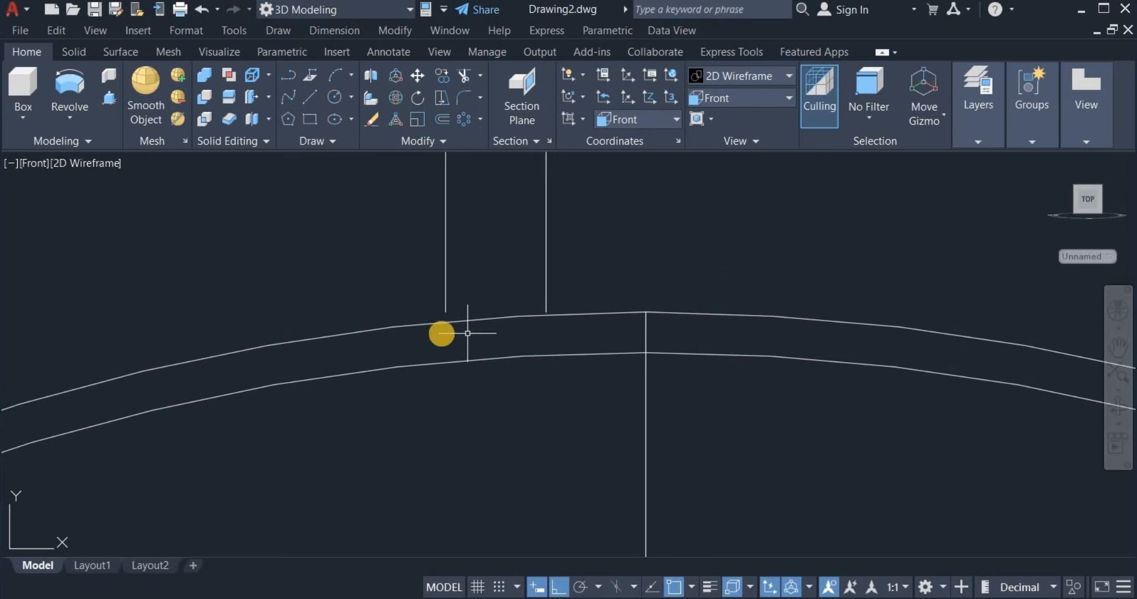
left_click(481, 77)
left_click(487, 142)
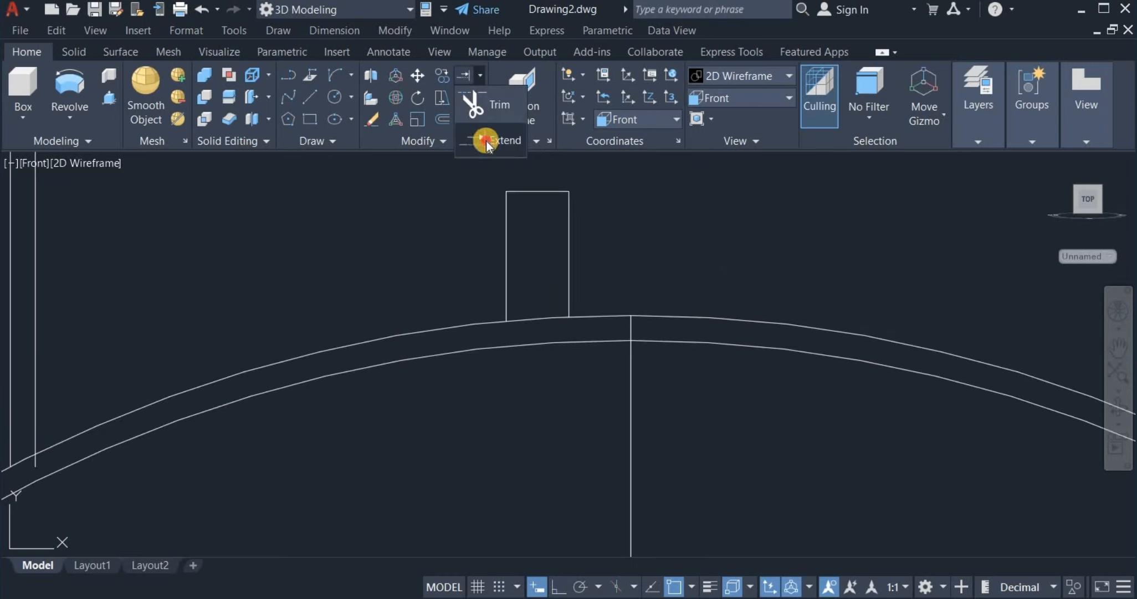
left_click(579, 305)
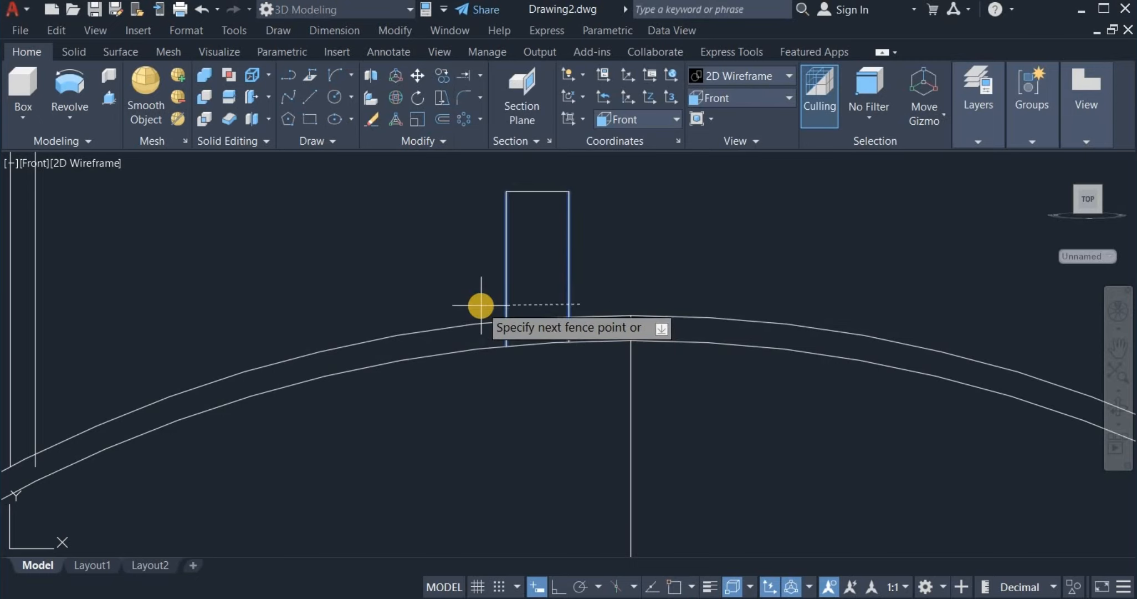
left_click(480, 305)
key("Return")
right_click(597, 270)
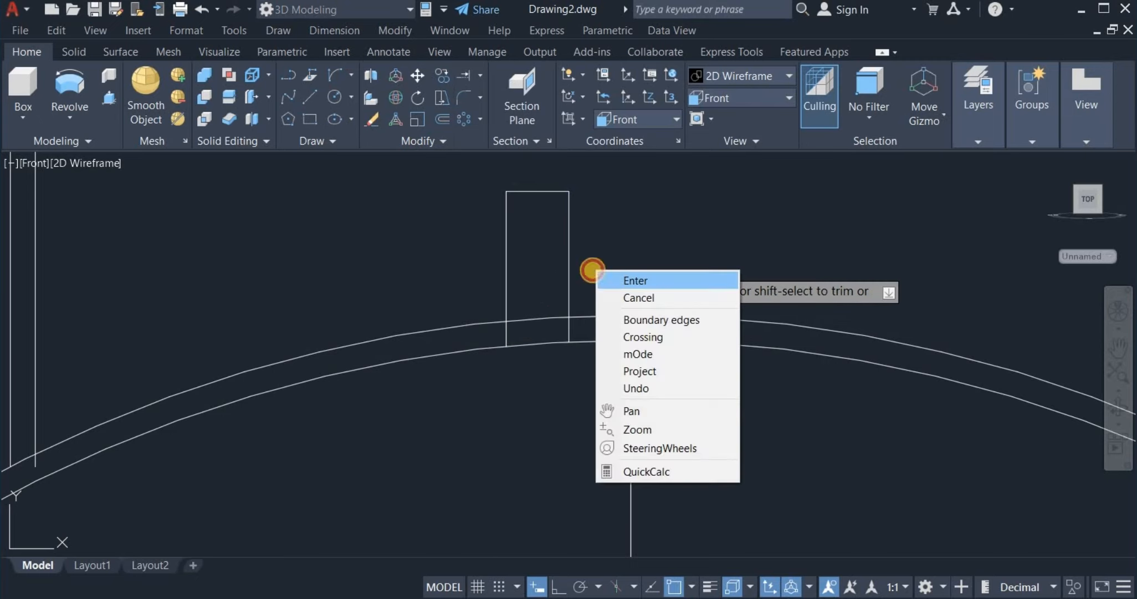
left_click(596, 271)
scroll(585, 264, "down", 5)
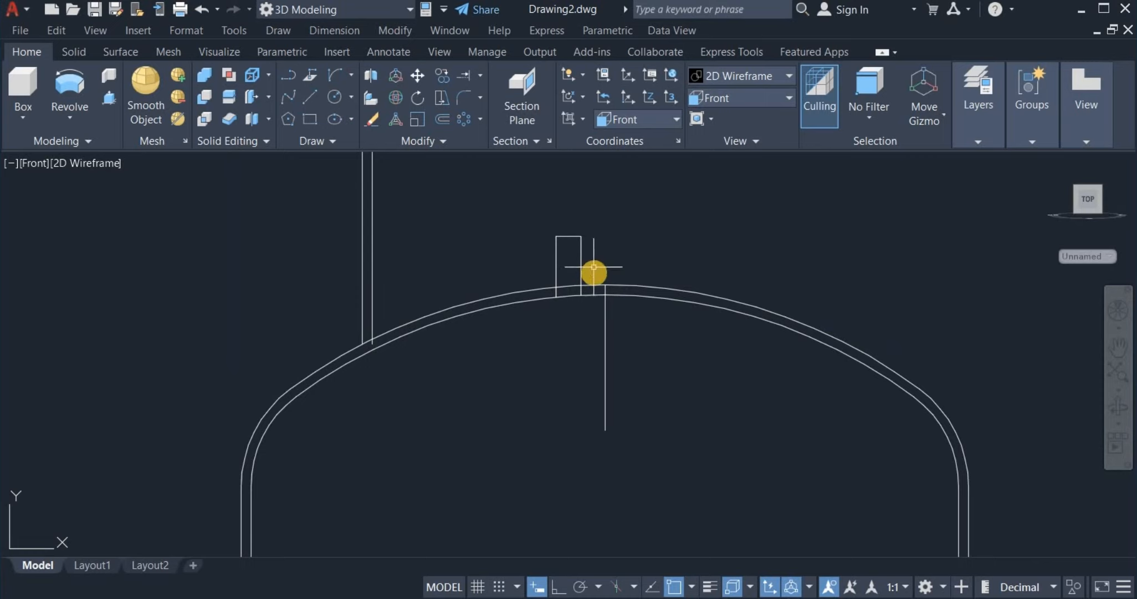
- Trim the dome curves and line ends at the valve neck, opening the wall between the neck and the centre line
scroll(571, 260, "up", 2)
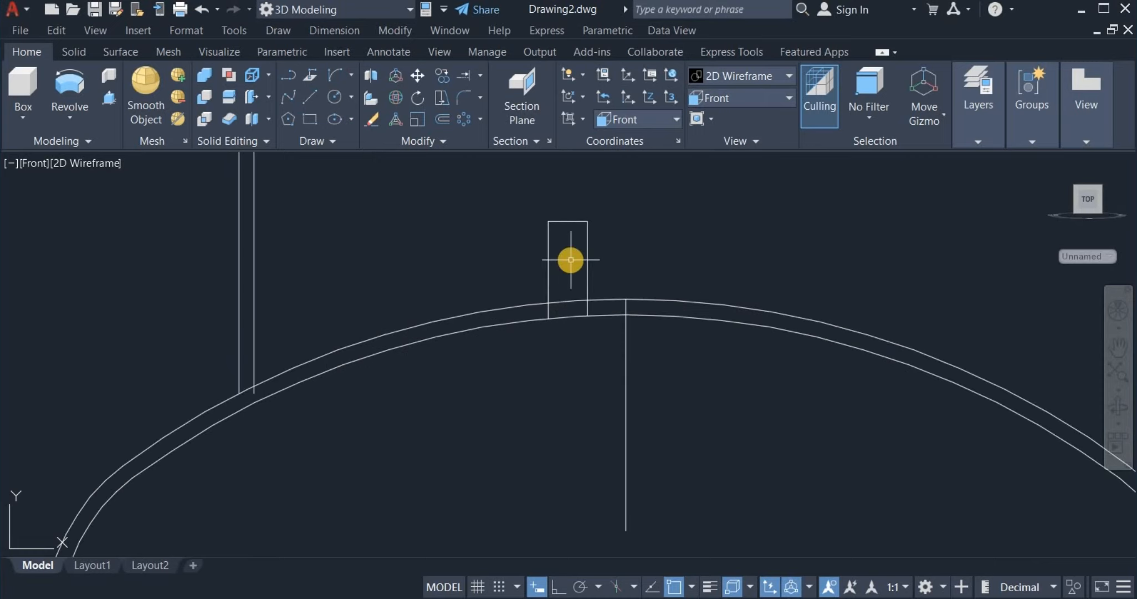
left_click(476, 76)
left_click(467, 101)
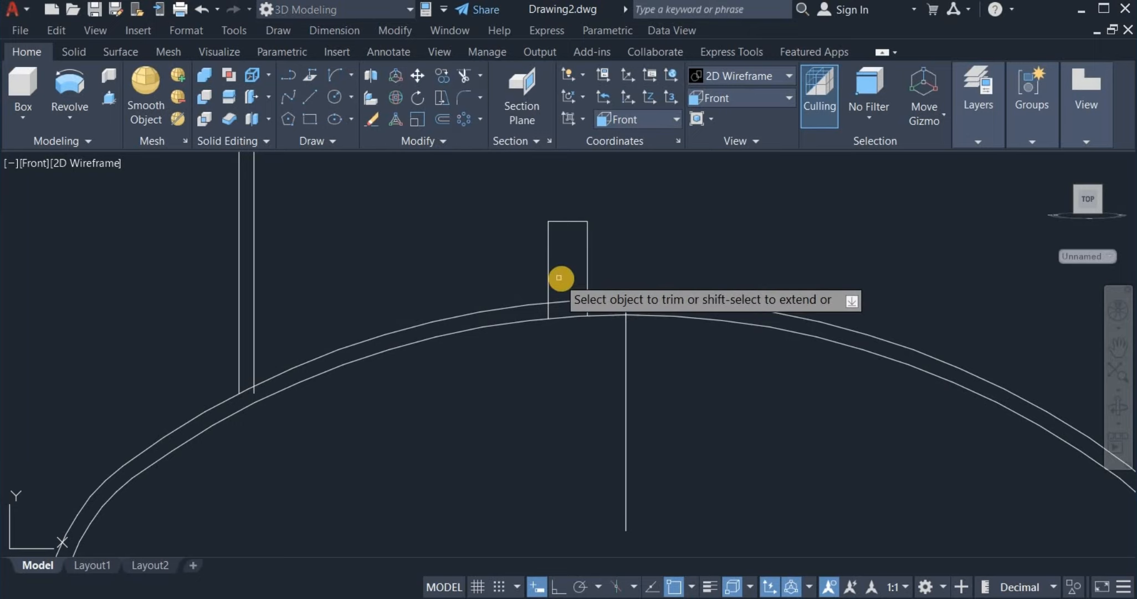
mouse_move(569, 276)
left_mouse_down()
mouse_move(561, 310)
mouse_move(541, 310)
mouse_move(607, 310)
left_mouse_up()
right_click(638, 235)
left_click(654, 247)
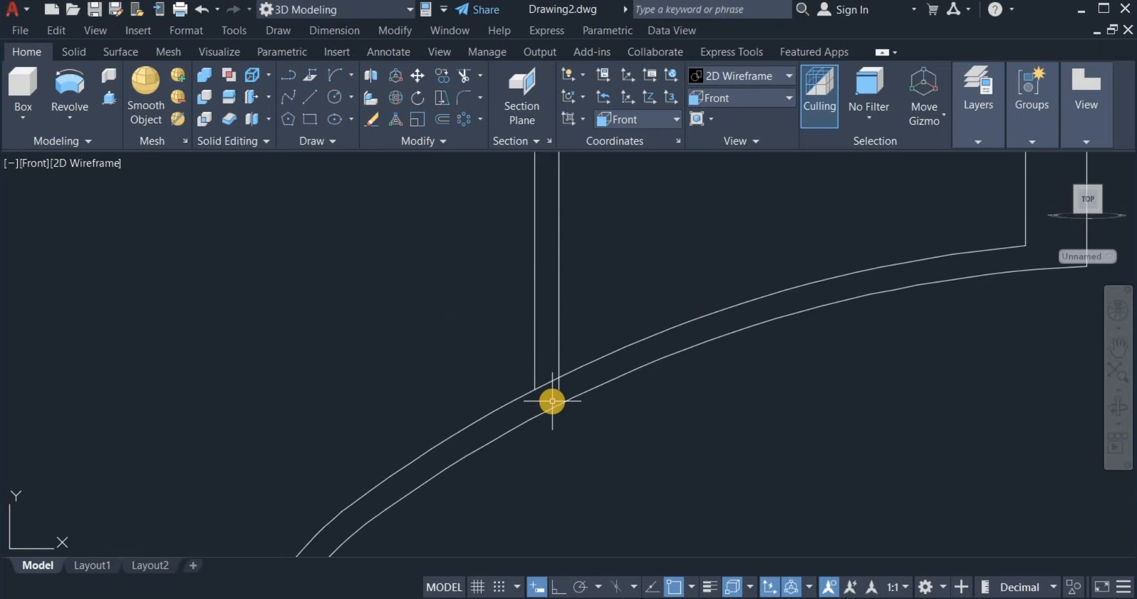
scroll(542, 390, "up", 4)
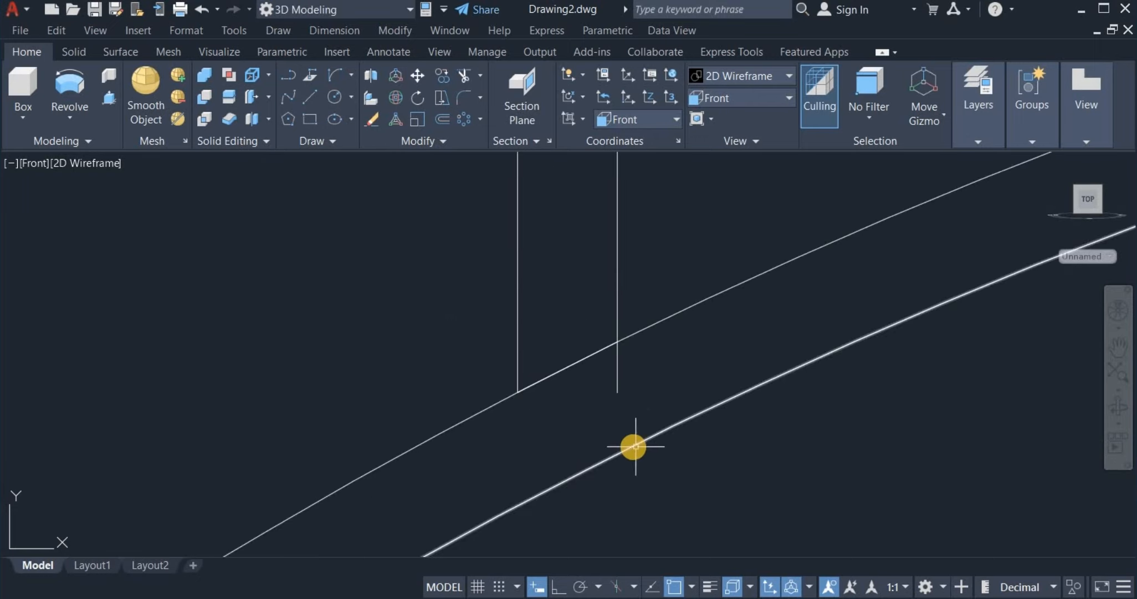
scroll(632, 446, "down", 4)
scroll(631, 445, "down", 7)
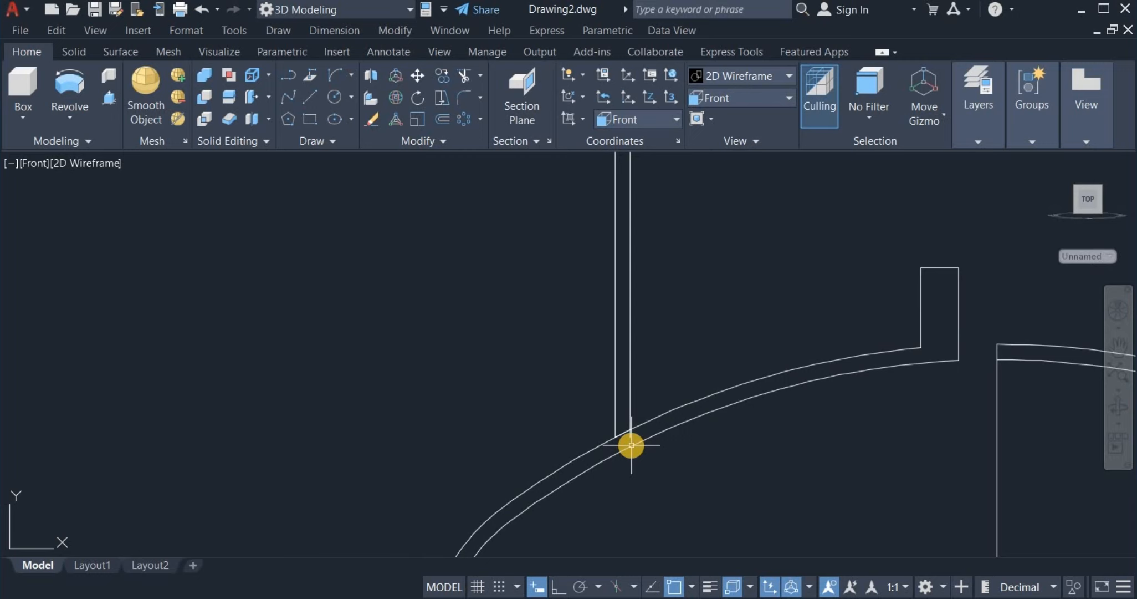
left_click(432, 145)
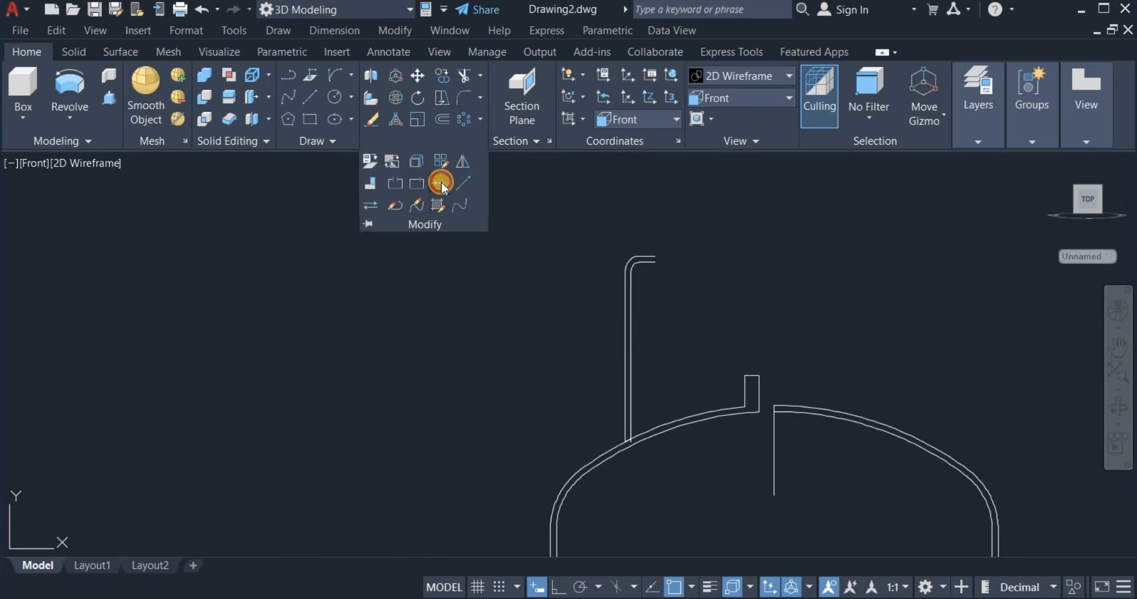
left_click(442, 183)
left_click(648, 332)
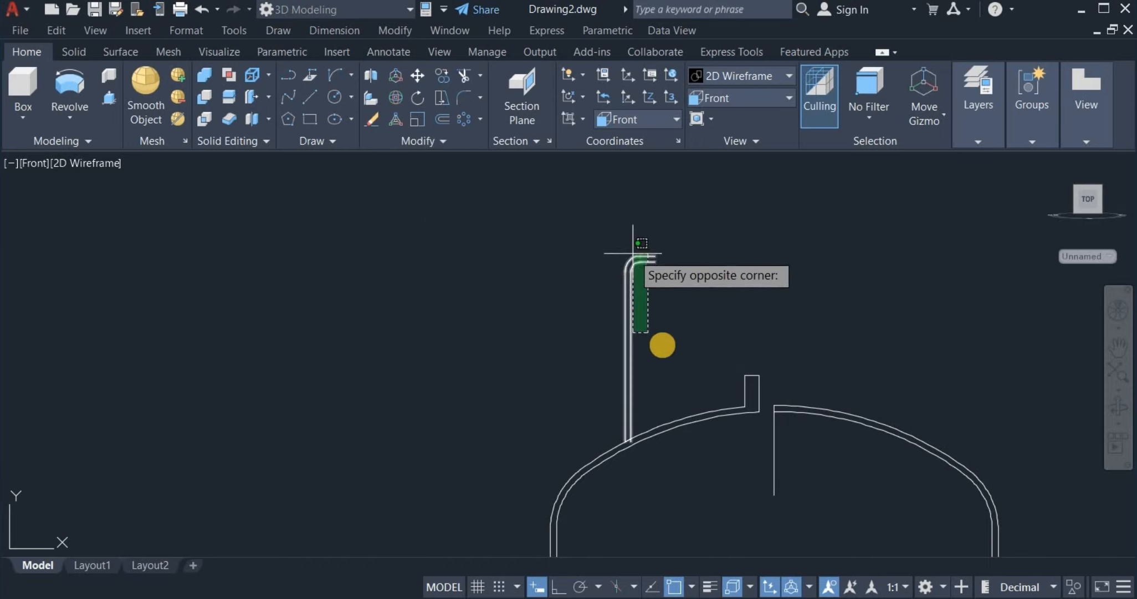
left_click(663, 345)
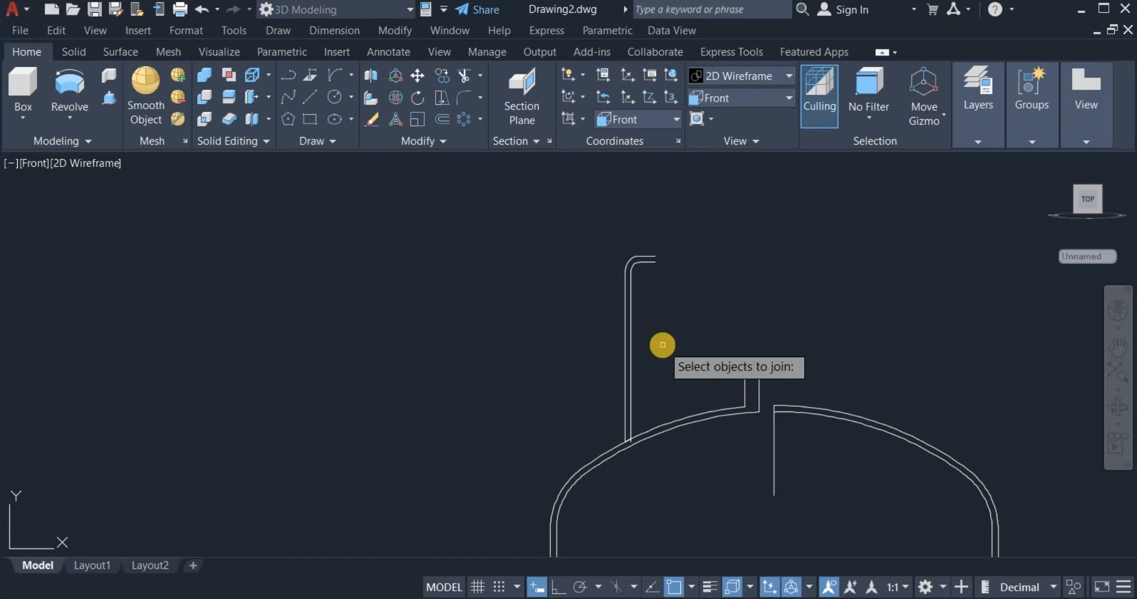
key("Escape")
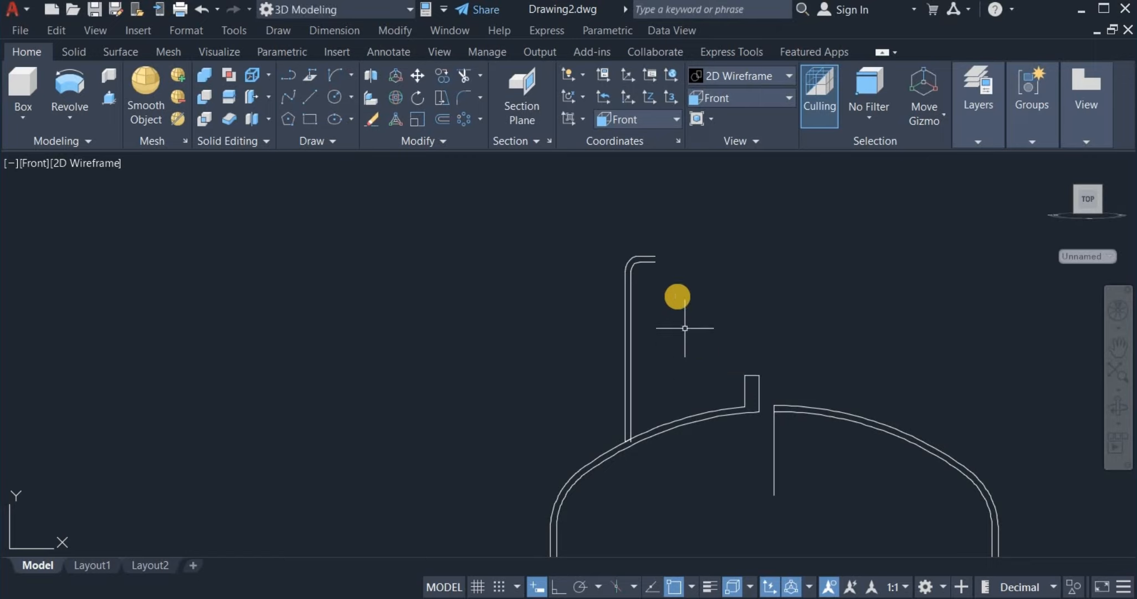
- Close the open end of the curved collar's two horizontal lines with a rounded Start, End, Direction arc
scroll(652, 263, "up", 5)
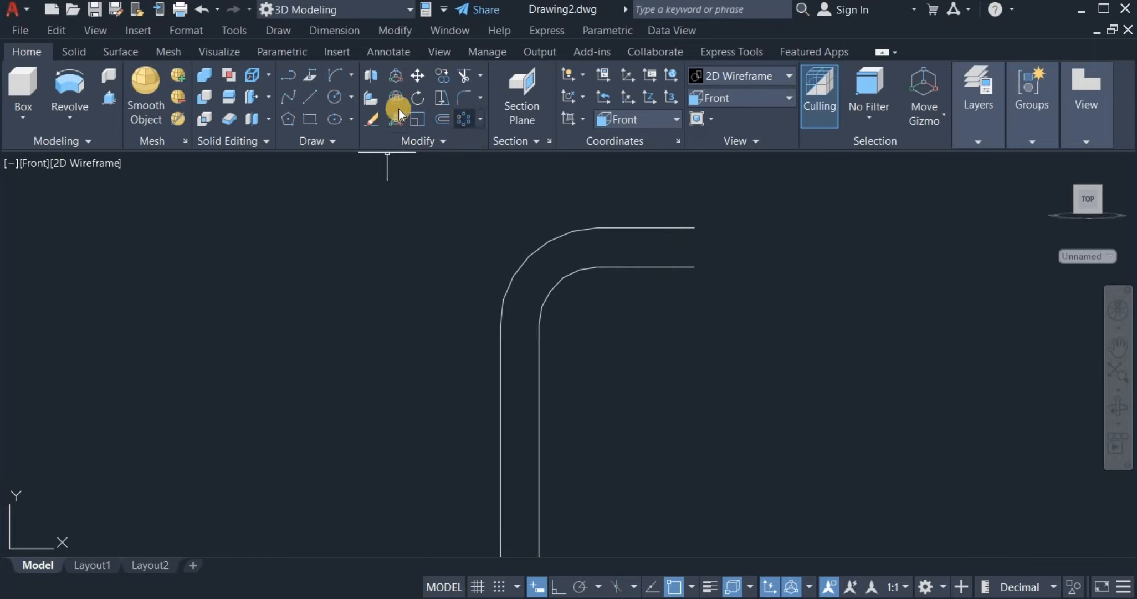
left_click(353, 75)
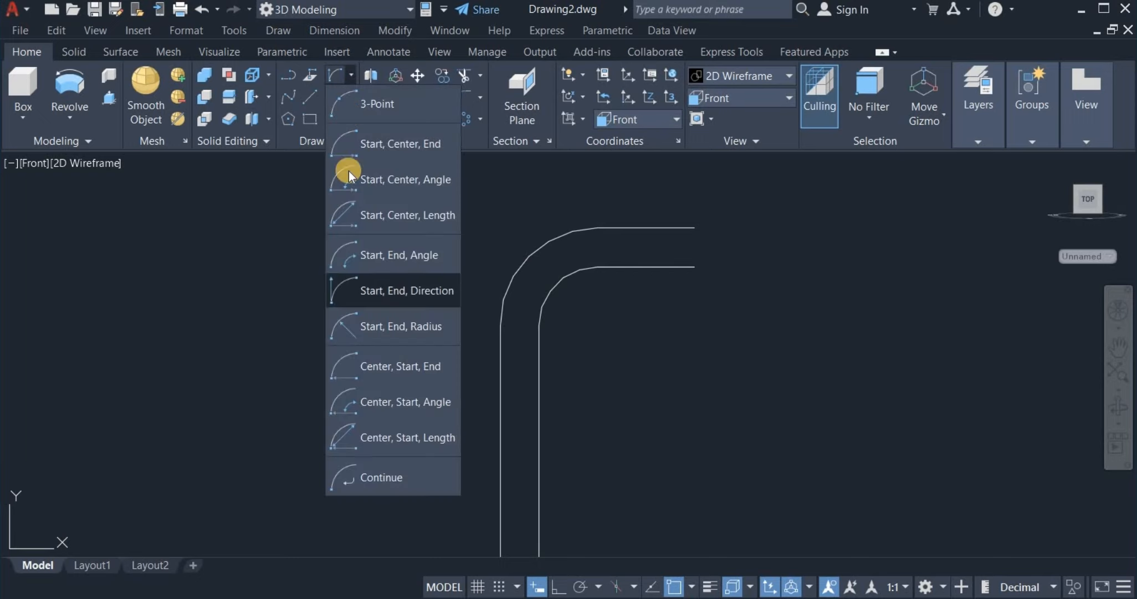
left_click(358, 289)
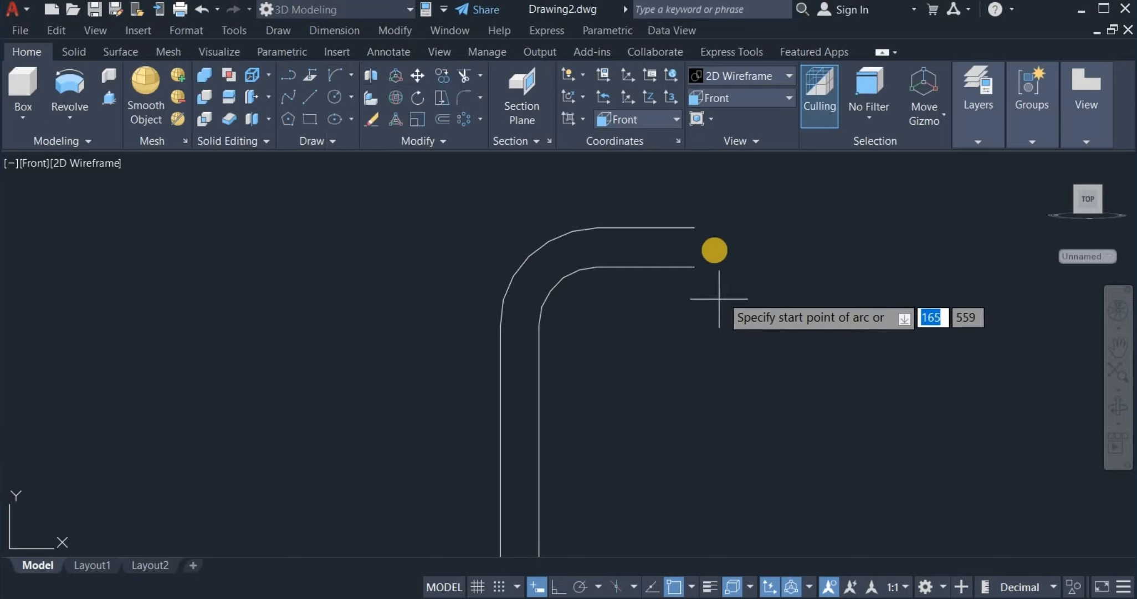
left_click(694, 228)
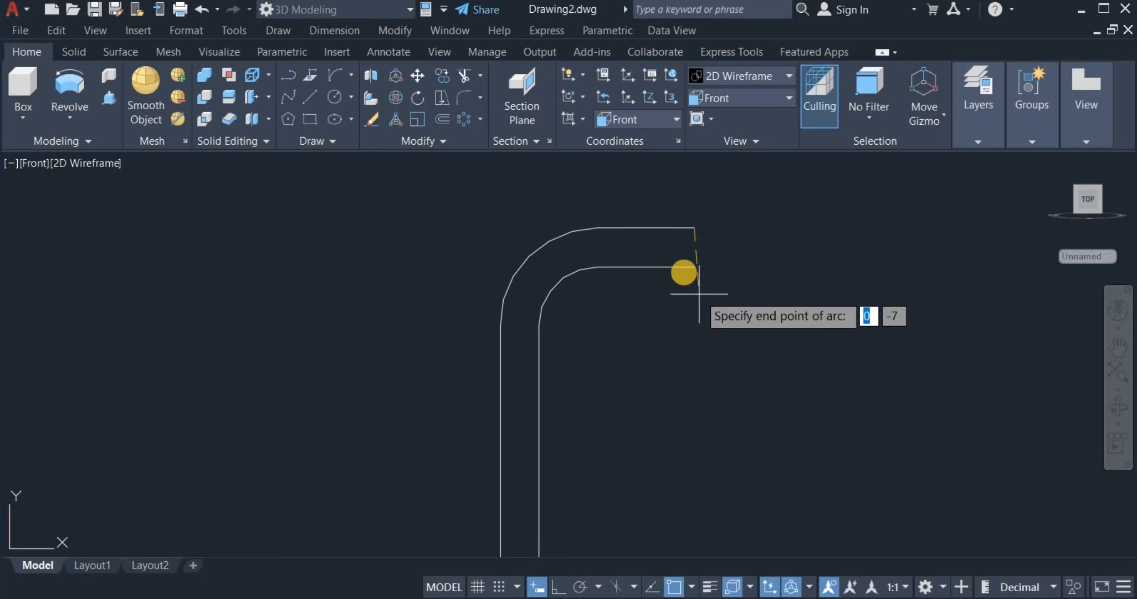
left_click(695, 266)
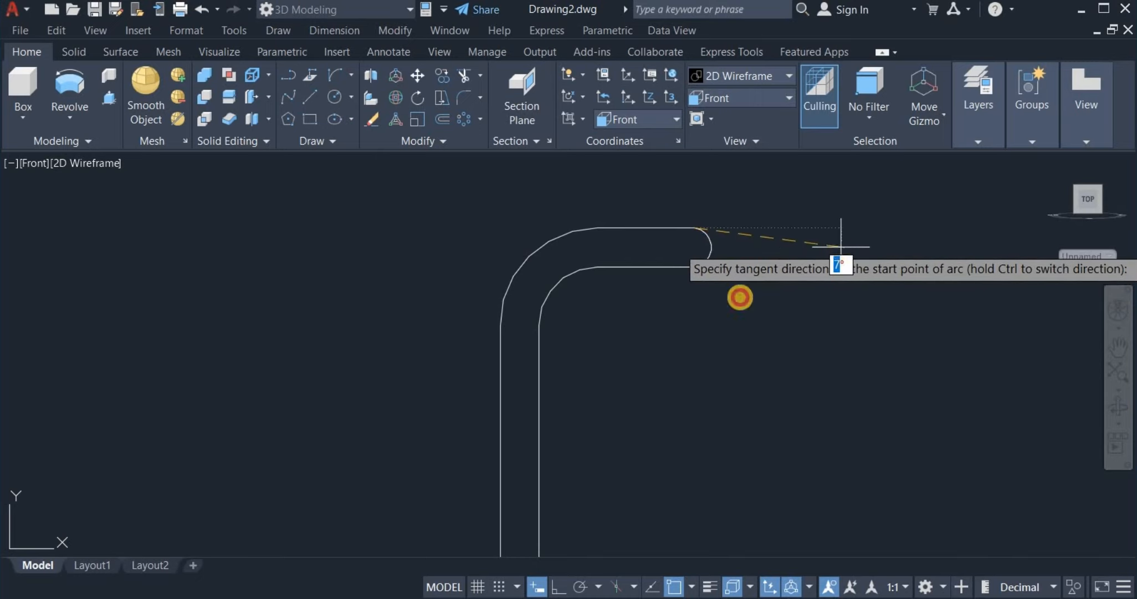
left_click(740, 298)
scroll(373, 269, "down", 5)
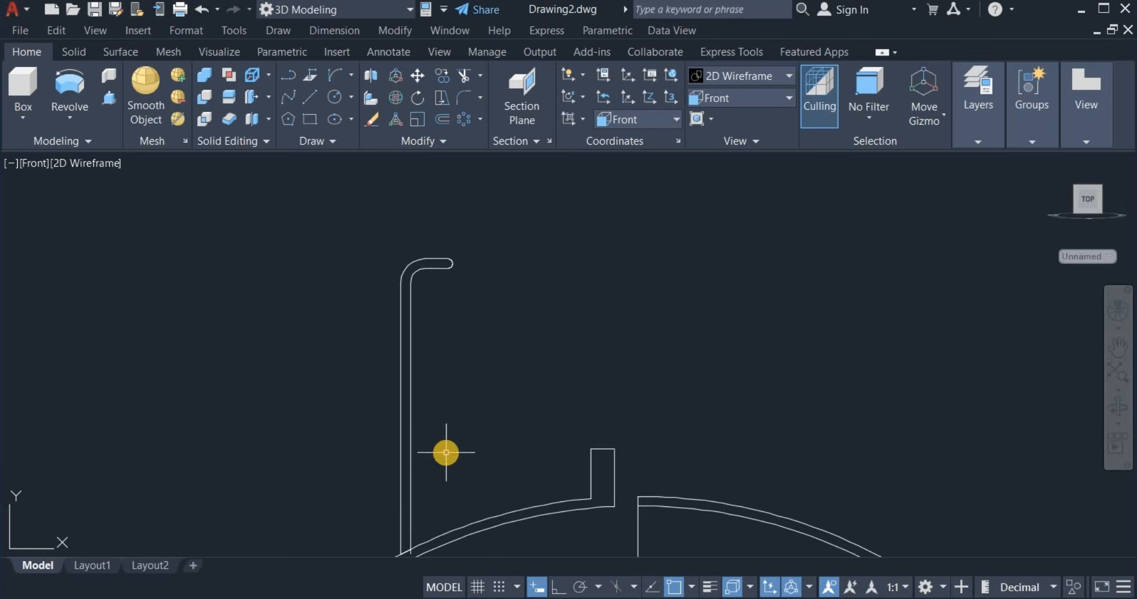
- Trim the short end of the collar's inner vertical line that projects below the outer dome curve
middle_click_drag(446, 452, 527, 345)
scroll(504, 394, "up", 4)
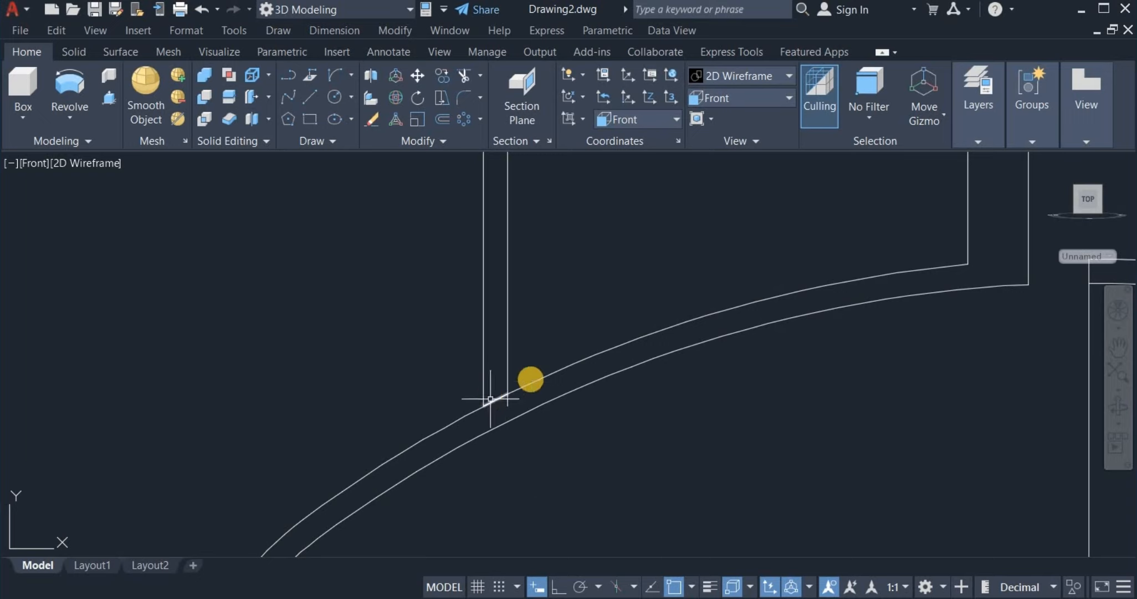
scroll(498, 408, "down", 6)
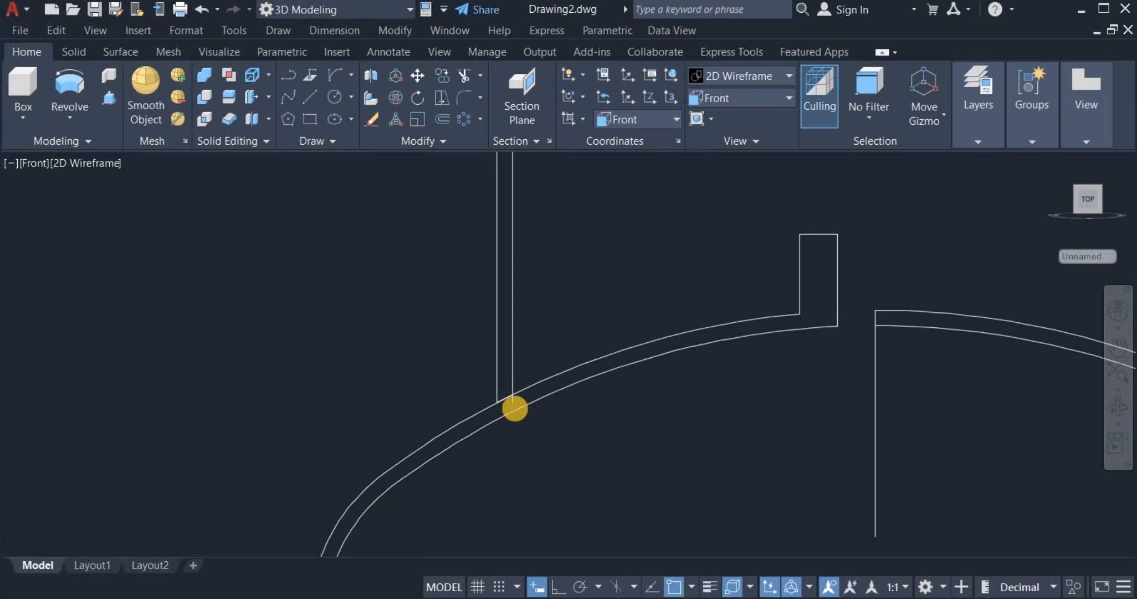
scroll(554, 361, "up", 6)
scroll(548, 337, "down", 2)
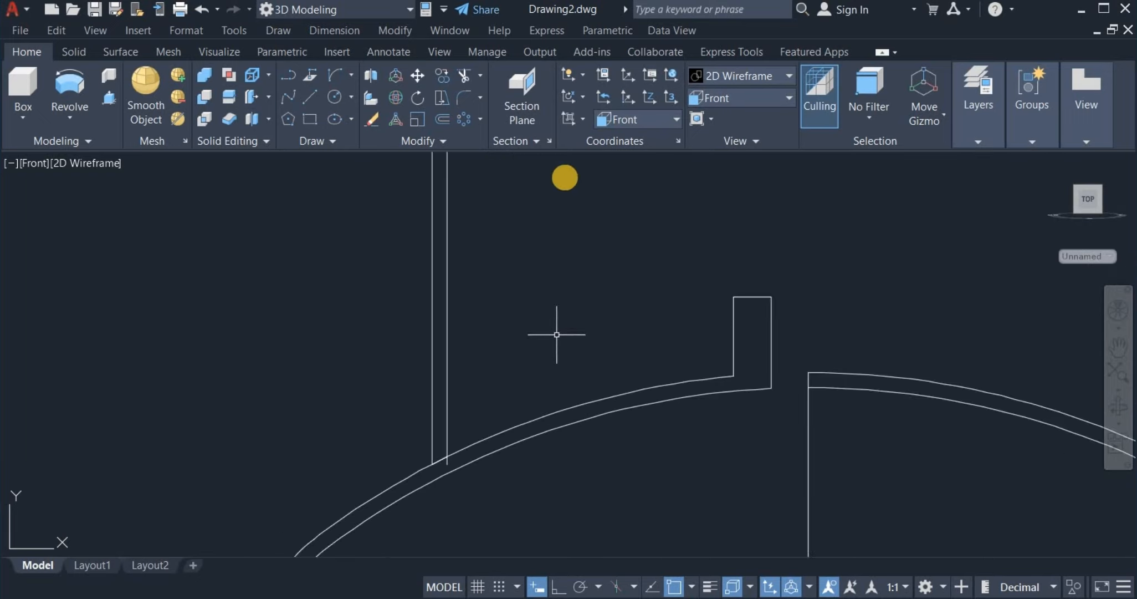
left_click(463, 78)
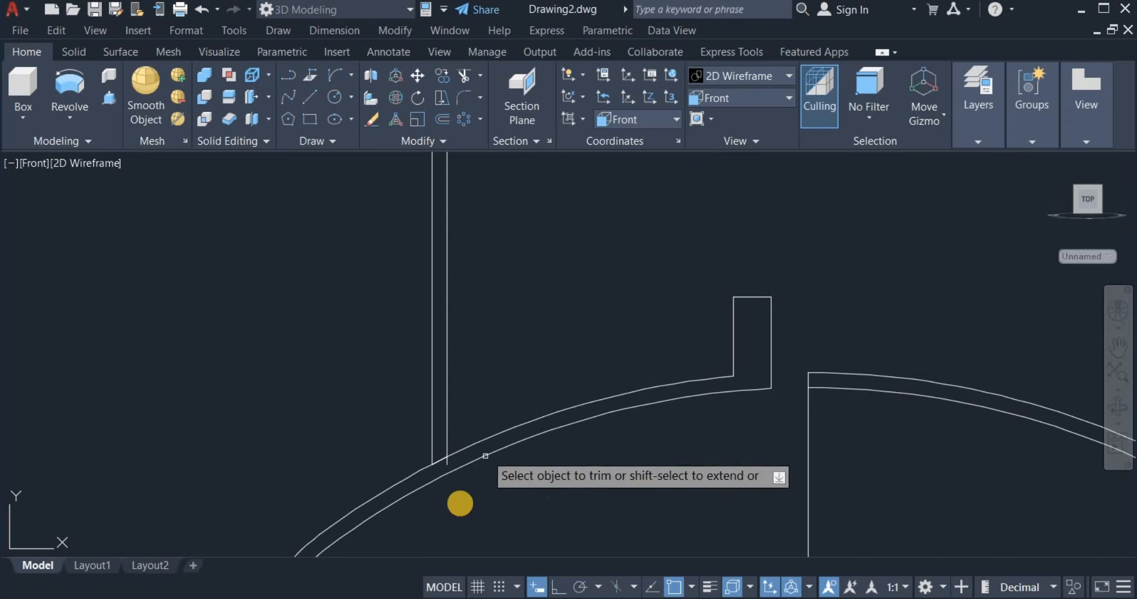
scroll(452, 500, "up", 6)
left_click_drag(428, 334, 395, 352)
scroll(508, 431, "down", 6)
scroll(516, 410, "down", 4)
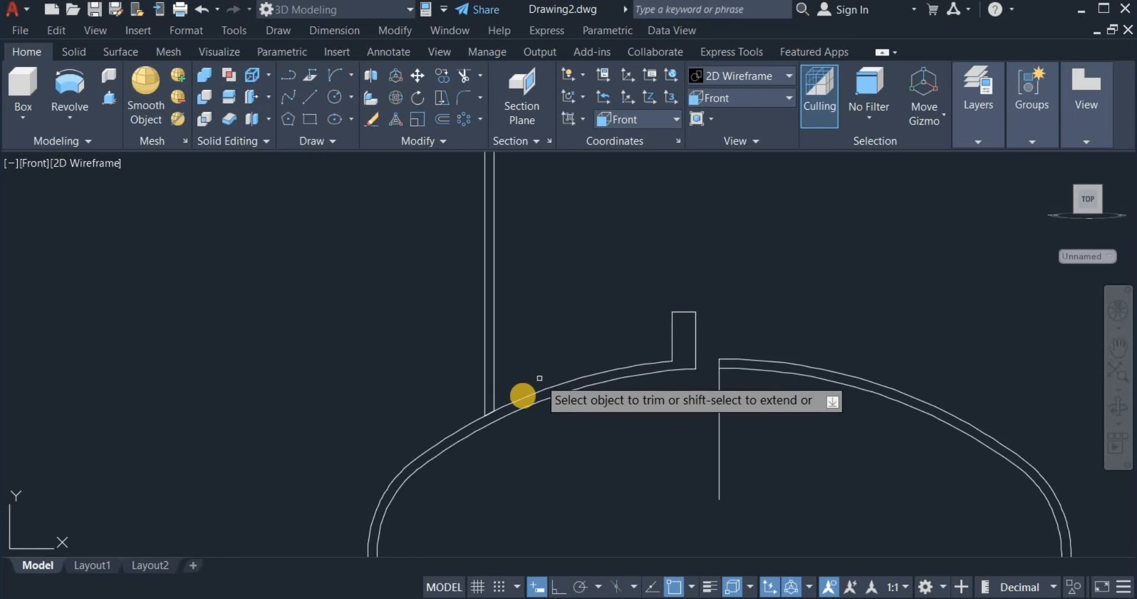
right_click(603, 286)
left_click(605, 287)
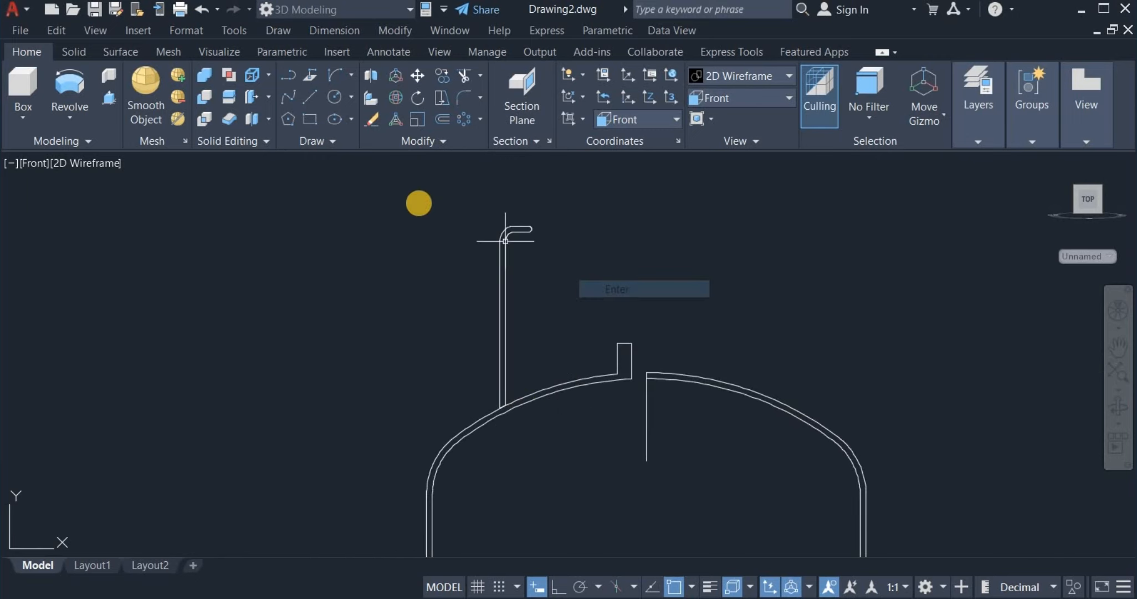
- Join all the lines and arcs of the curved collar outline into a single object
left_click(416, 141)
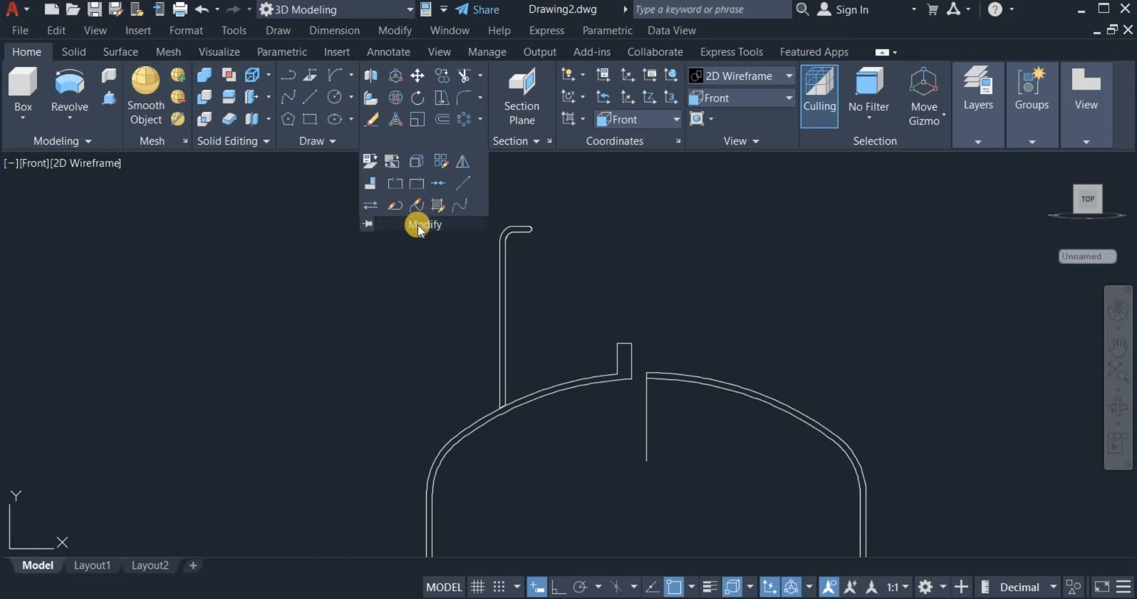
left_click(437, 181)
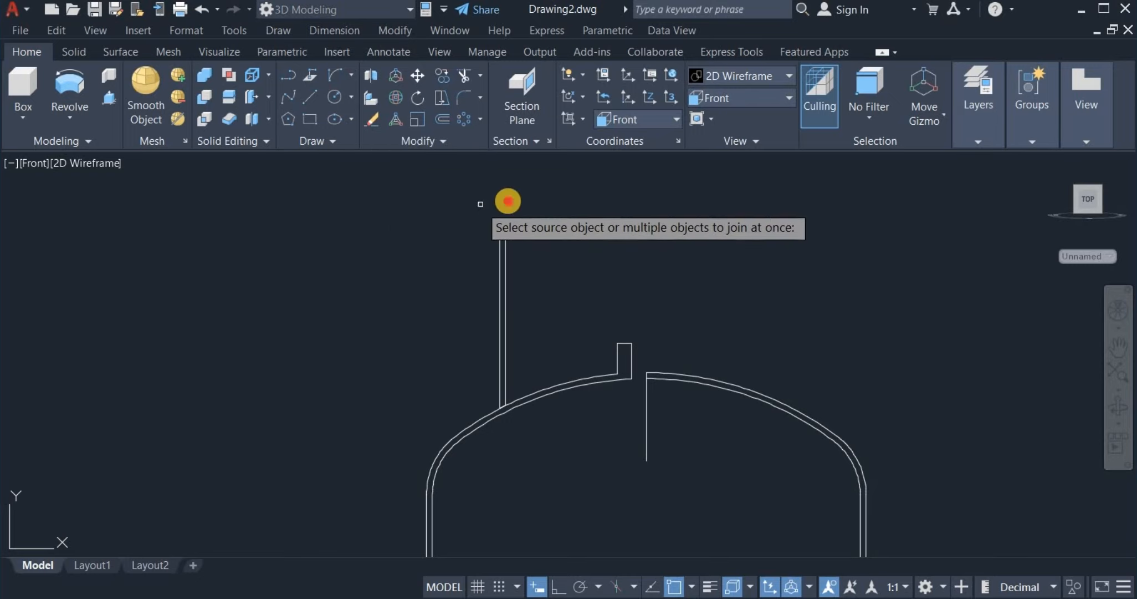
left_click(480, 204)
left_click(548, 433)
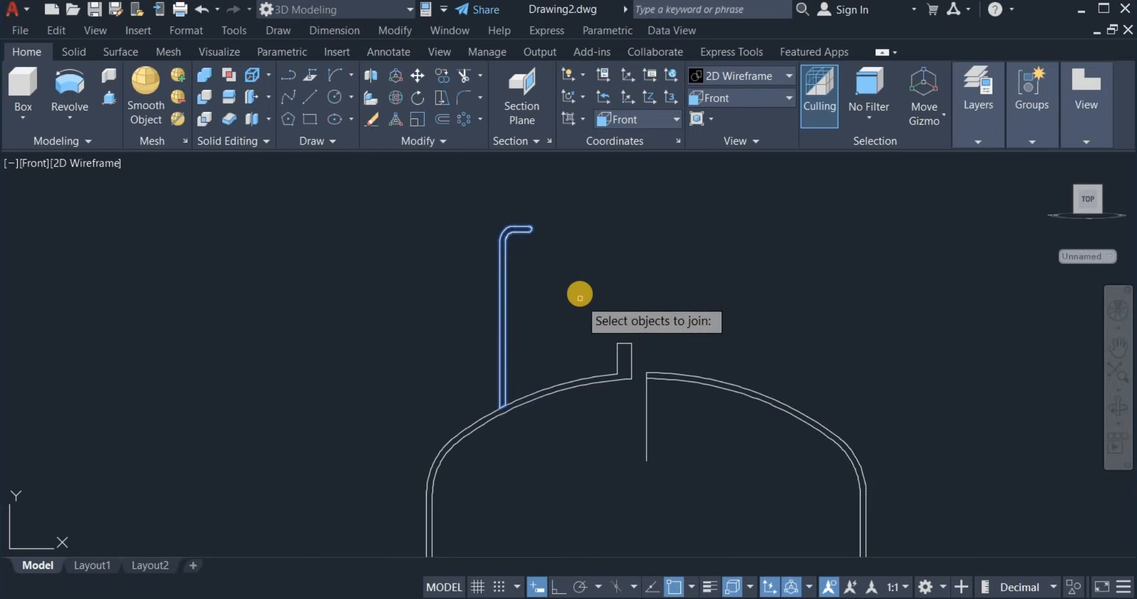
key("Return")
scroll(589, 296, "down", 4)
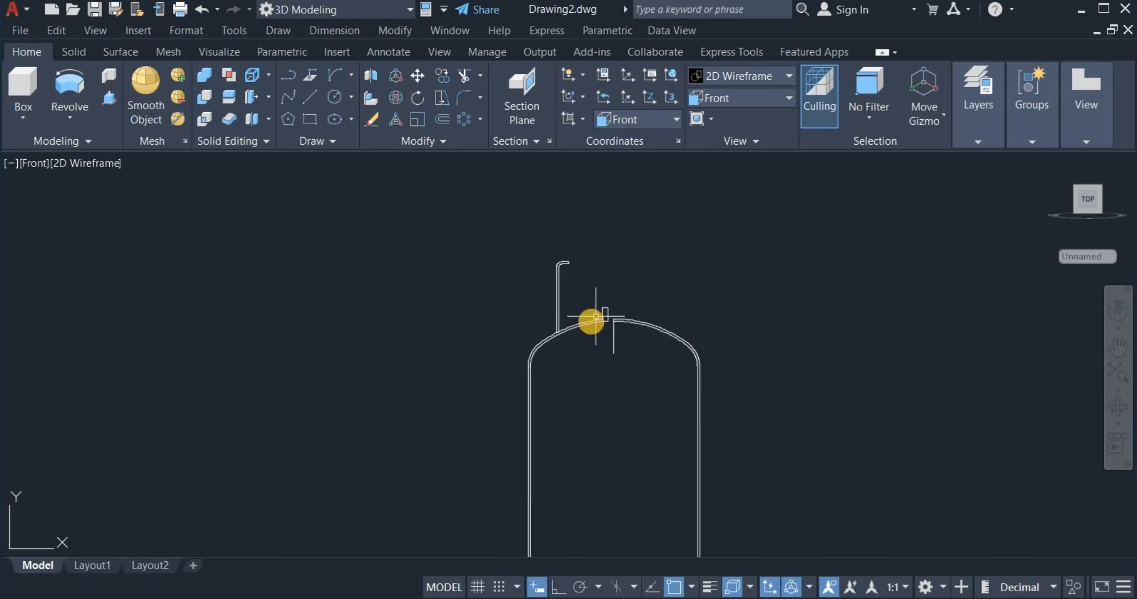
- Join the inner and outer cylinder body outlines together with the valve neck lines
scroll(507, 272, "down", 2)
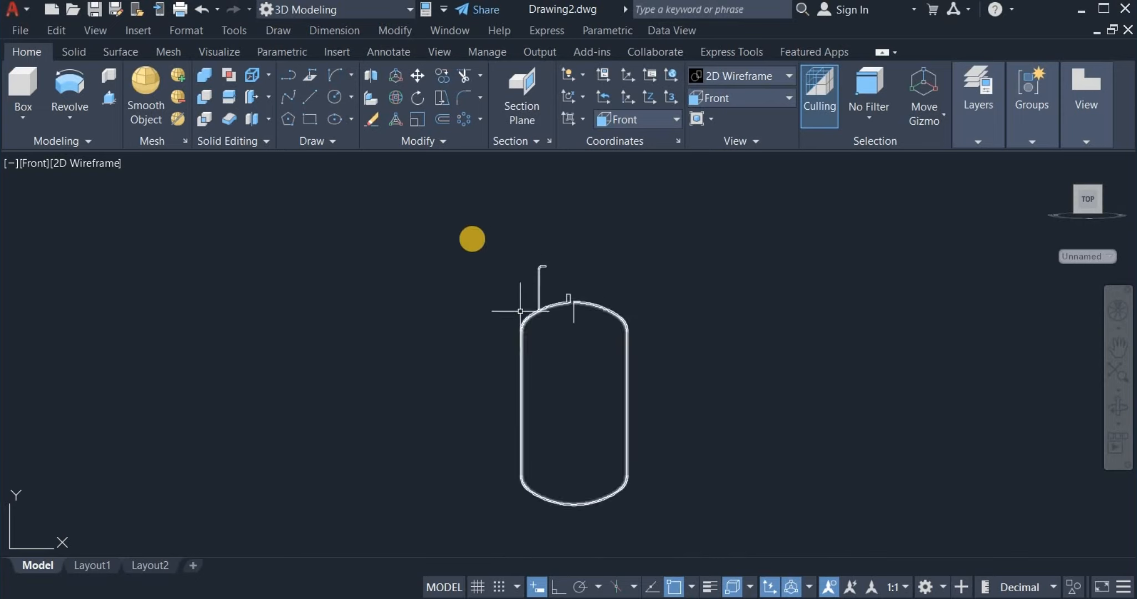
left_click(424, 141)
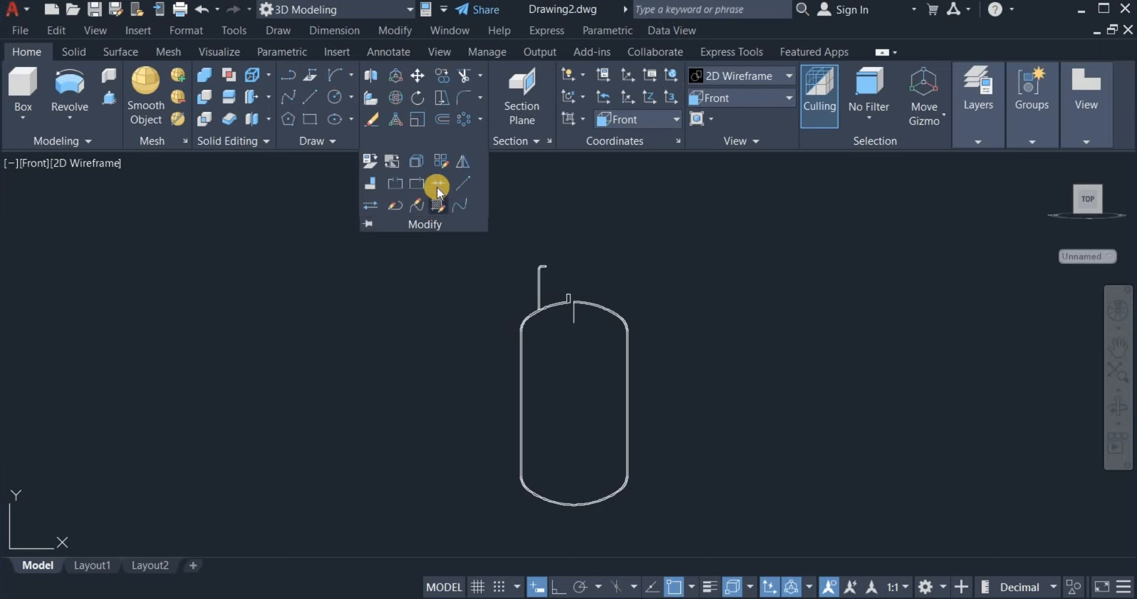
left_click(513, 293)
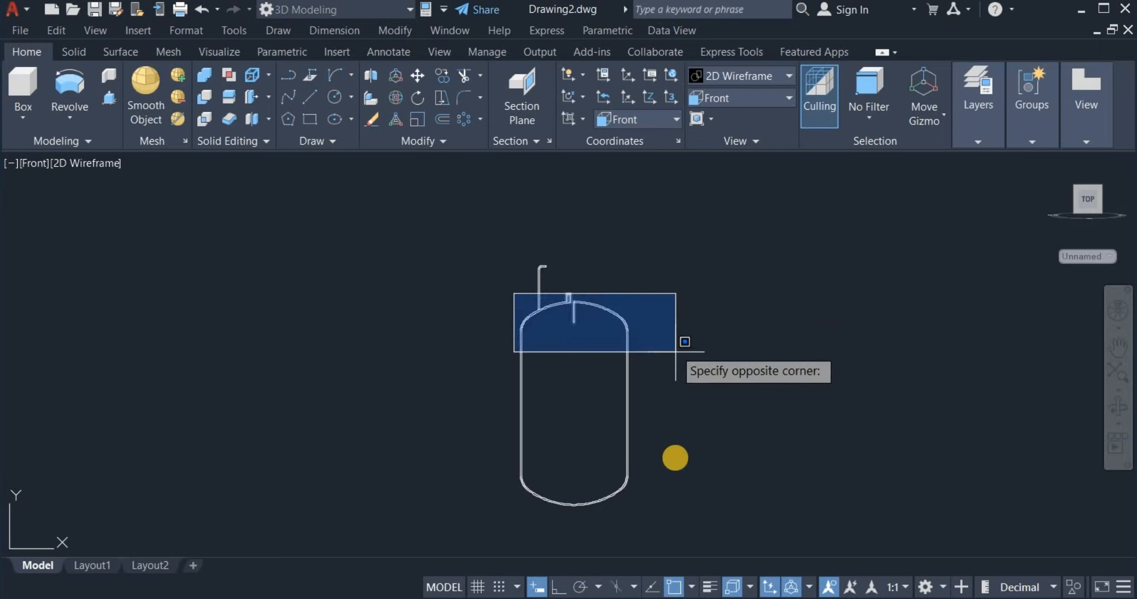
left_click(668, 499)
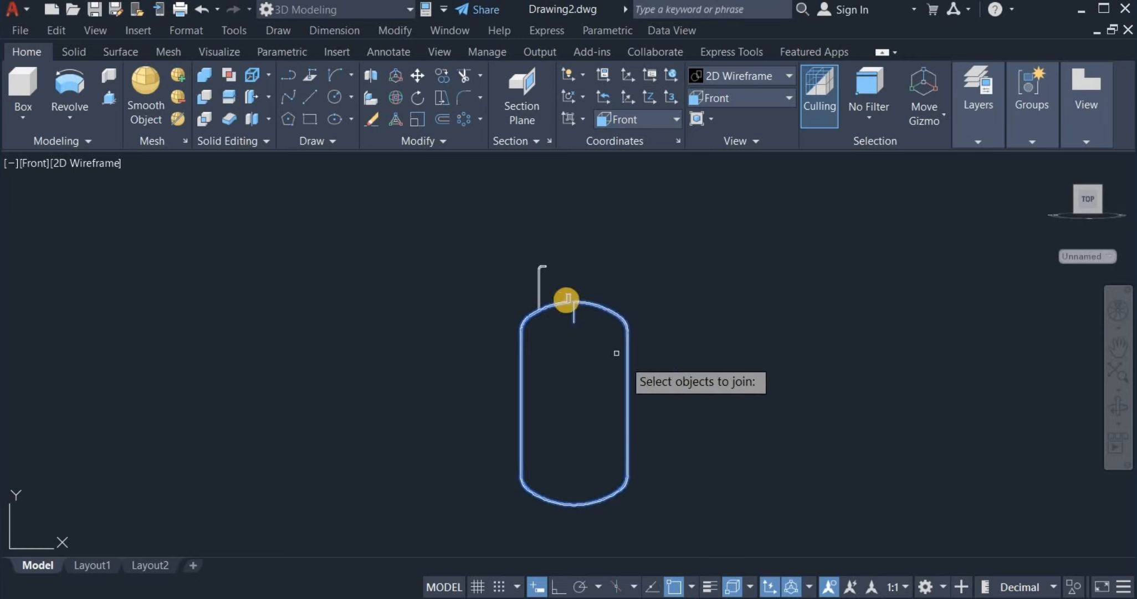
left_click(551, 272)
left_click(609, 342)
key("Return")
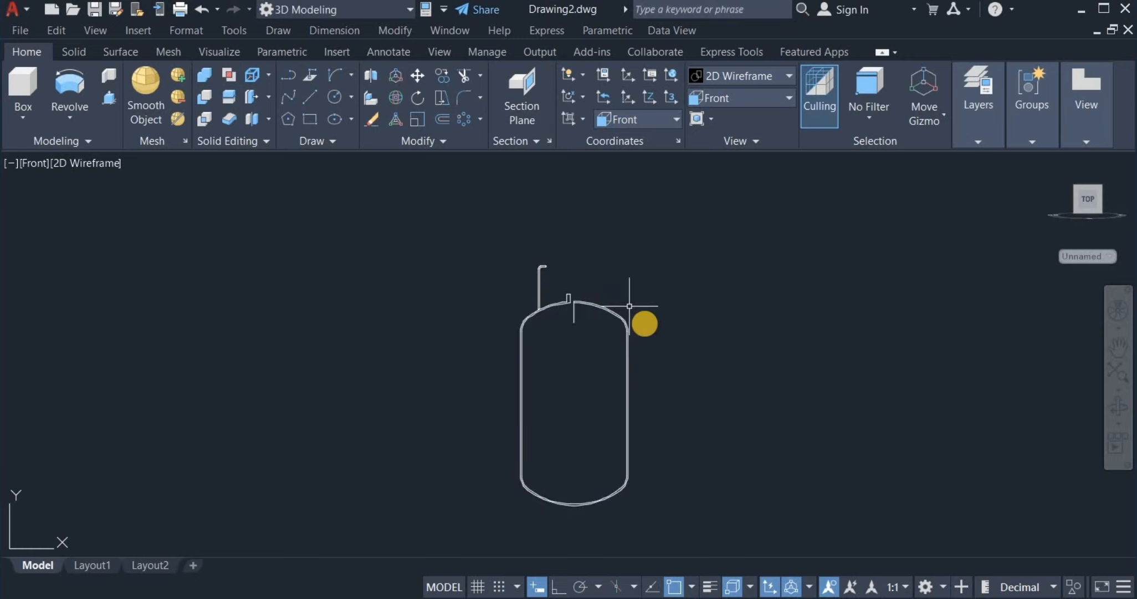
- Offset the horizontal line across the cylinder body upward by 6
middle_click_drag(685, 373, 682, 356)
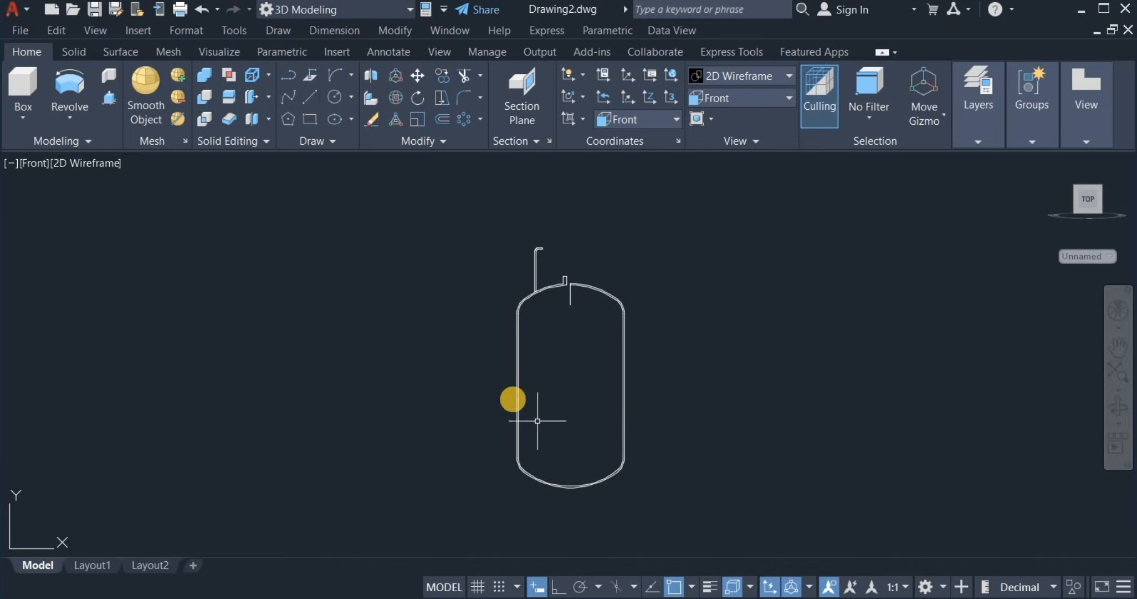
scroll(523, 400, "up", 6)
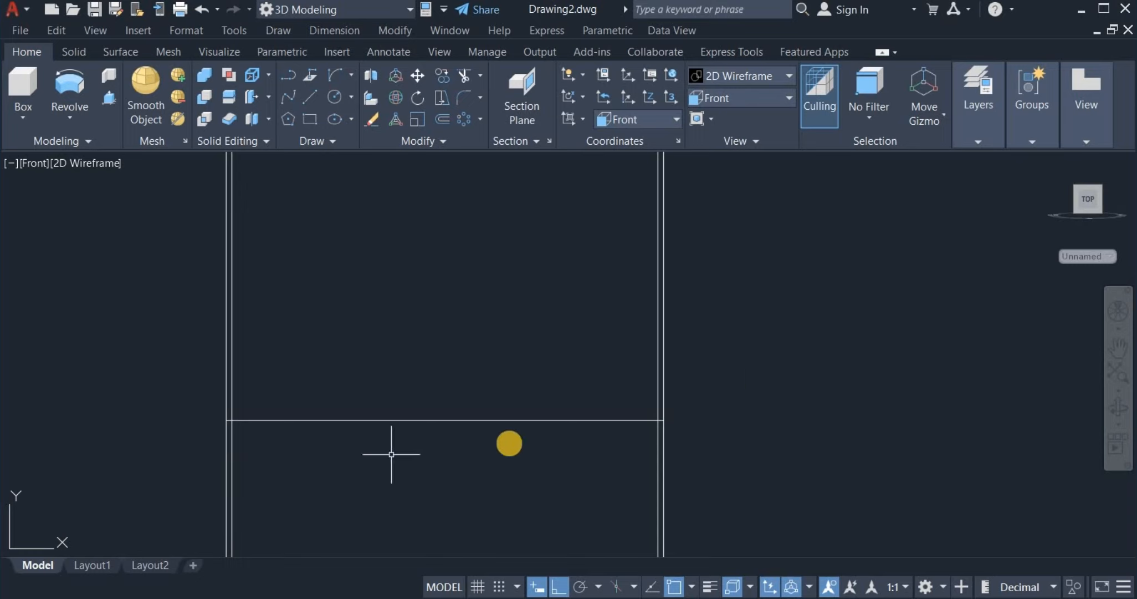
left_click(438, 121)
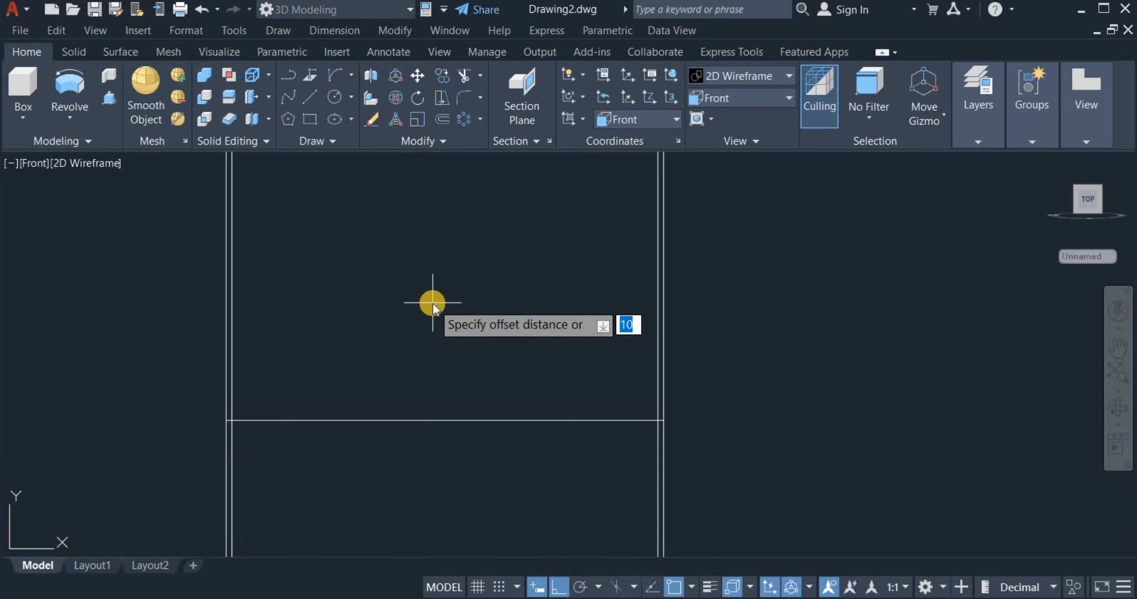
type("6")
key("Return")
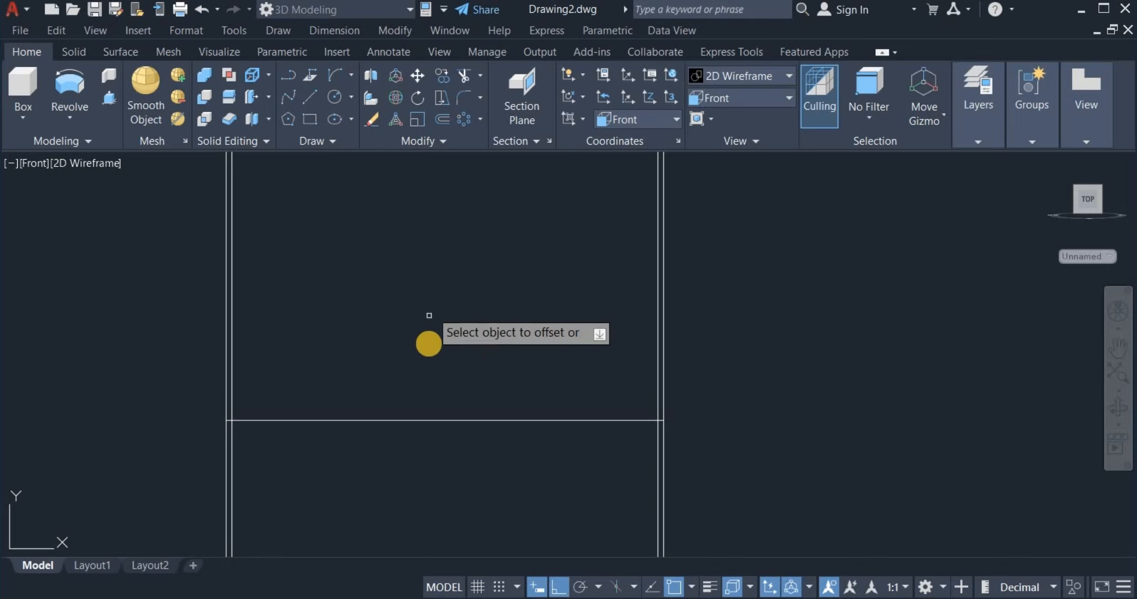
left_click(415, 419)
left_click(438, 383)
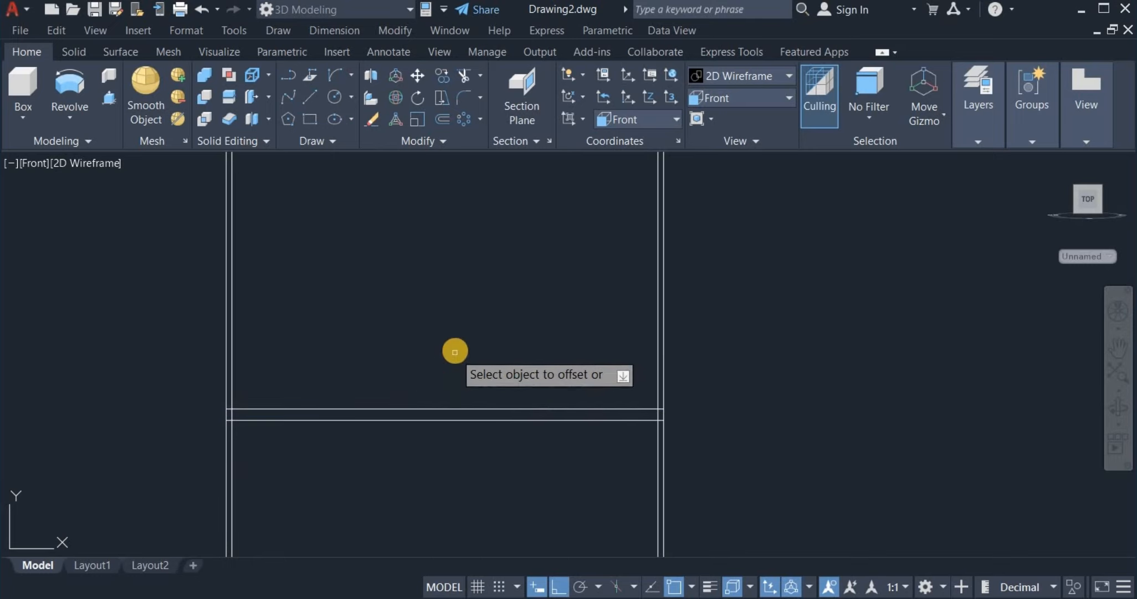
right_click(455, 354)
left_click(470, 361)
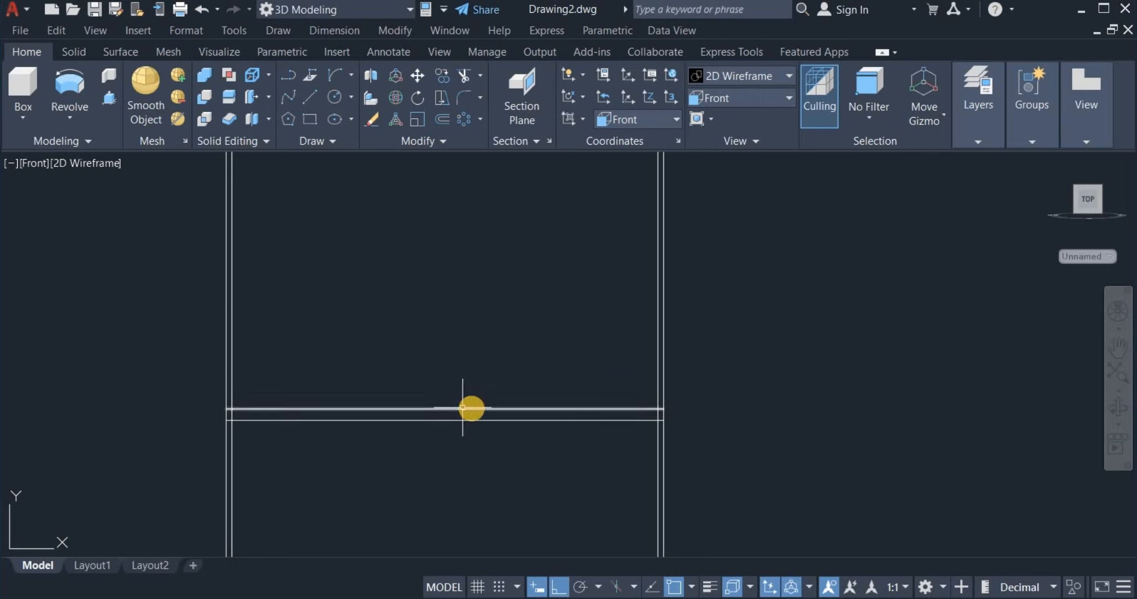
- Draw a start-end-direction arc bulging outward from the left outer wall, between the left endpoints of the two horizontal lines
middle_click_drag(466, 409, 631, 364)
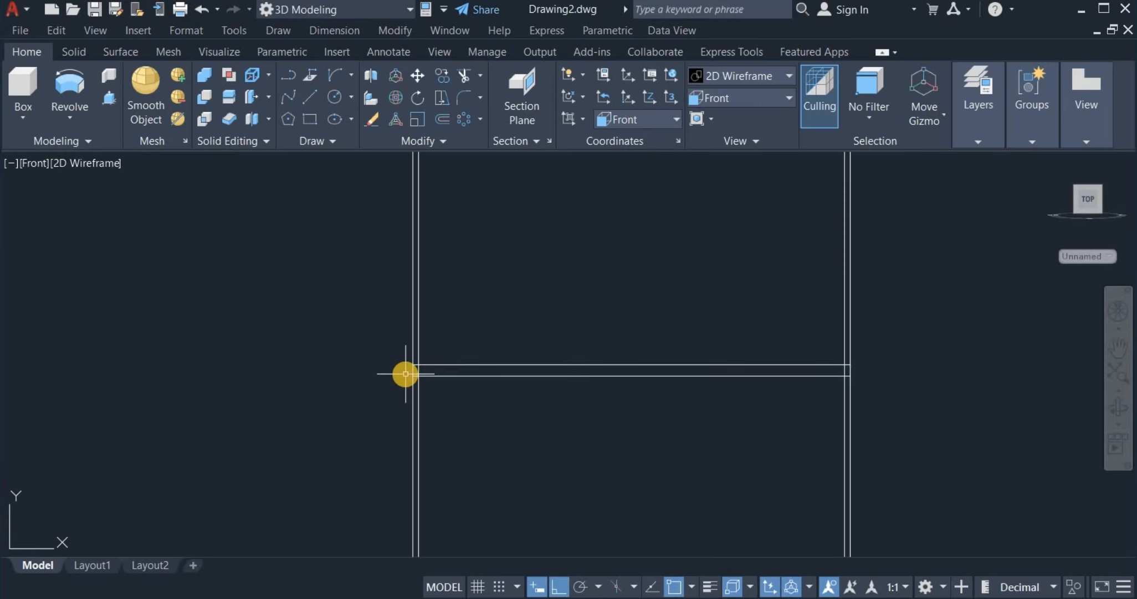
scroll(406, 373, "up", 4)
scroll(405, 373, "up", 2)
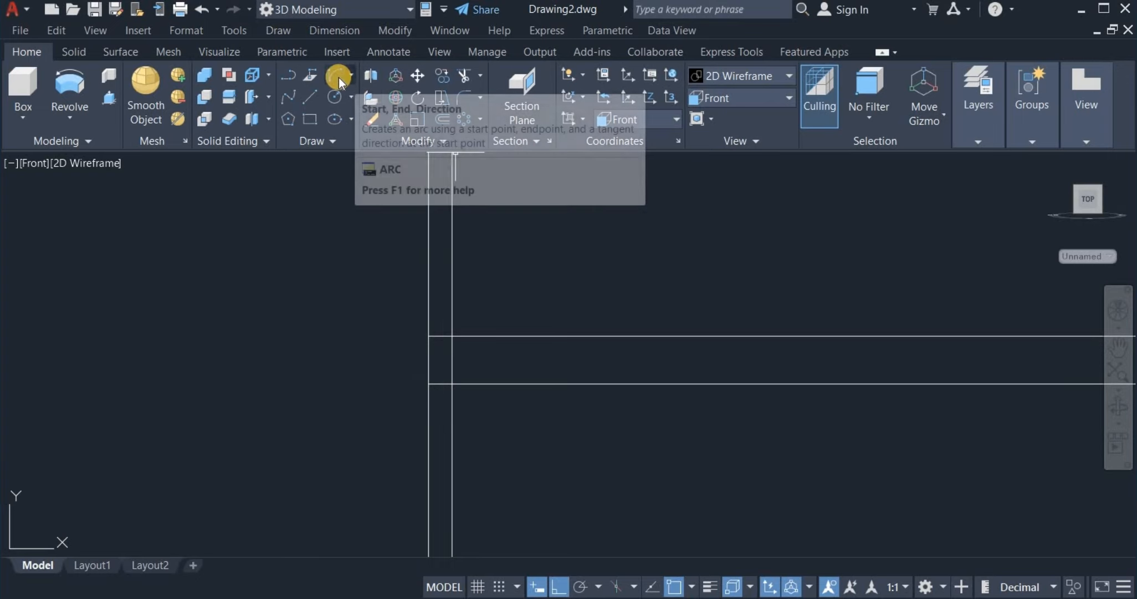
left_click(361, 75)
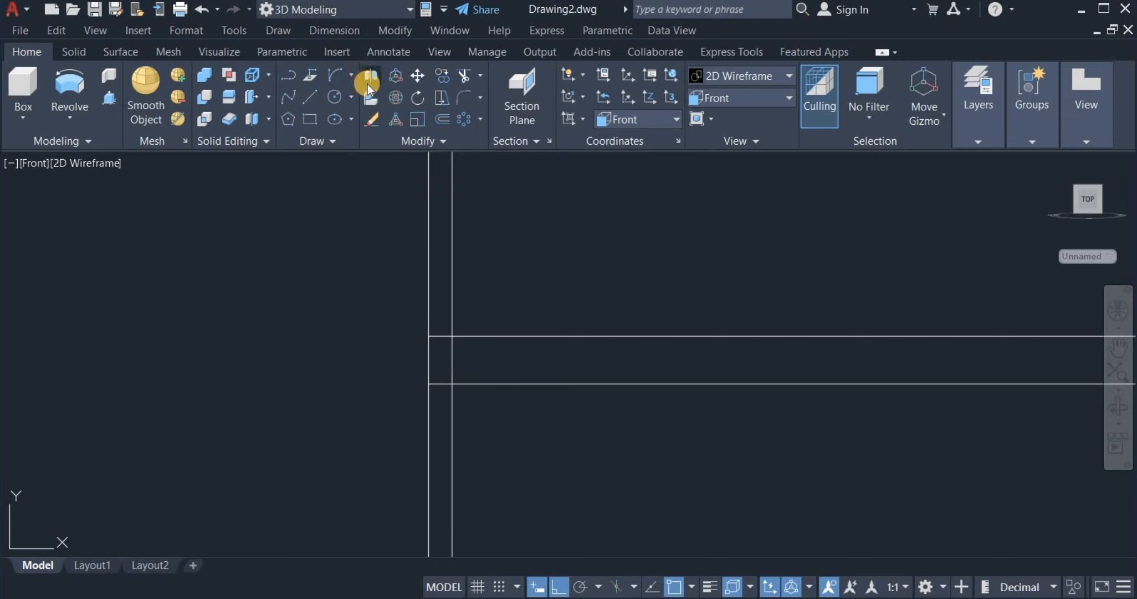
left_click(352, 75)
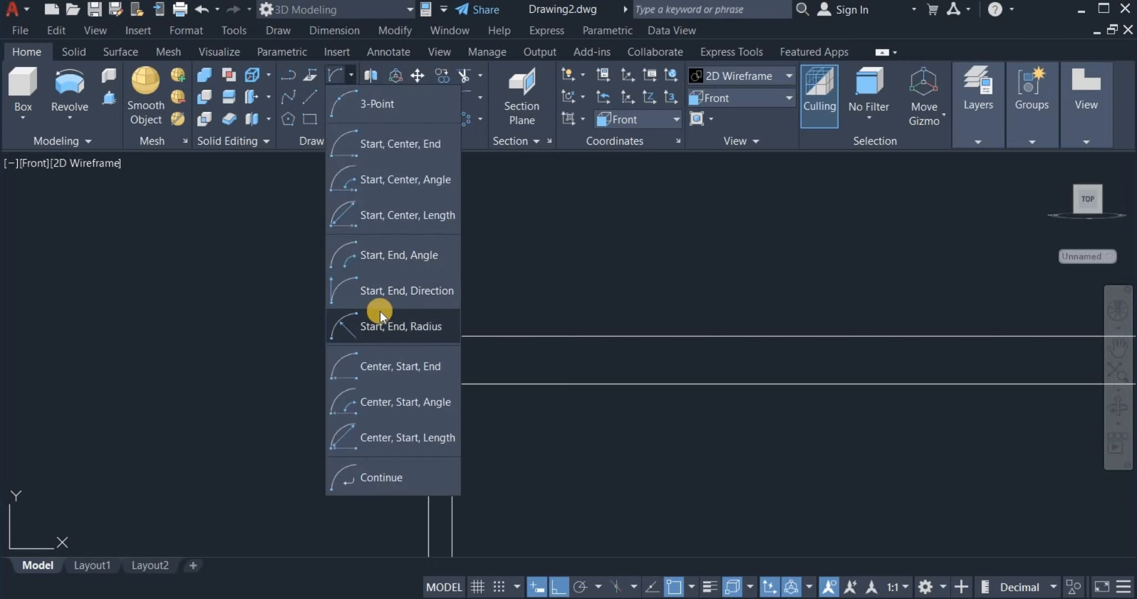
left_click(393, 291)
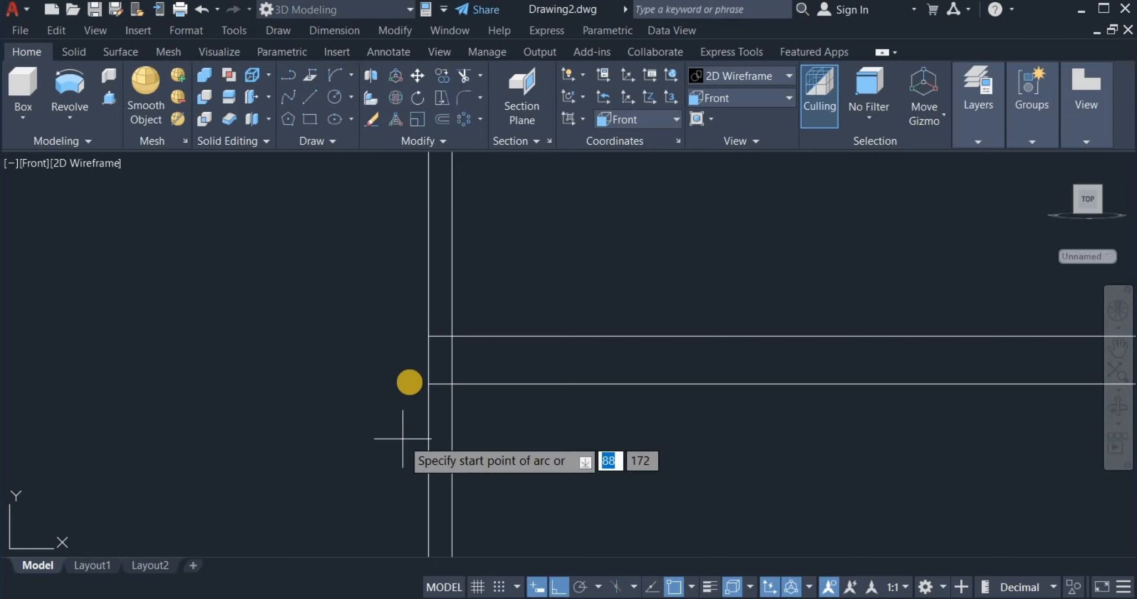
left_click(427, 336)
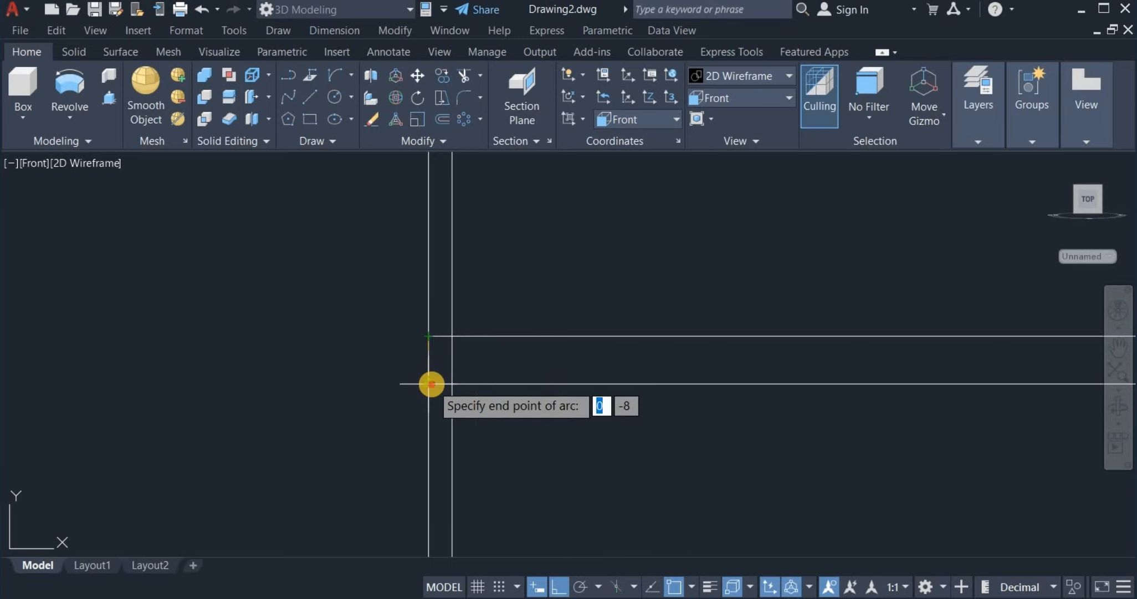
left_click(429, 384)
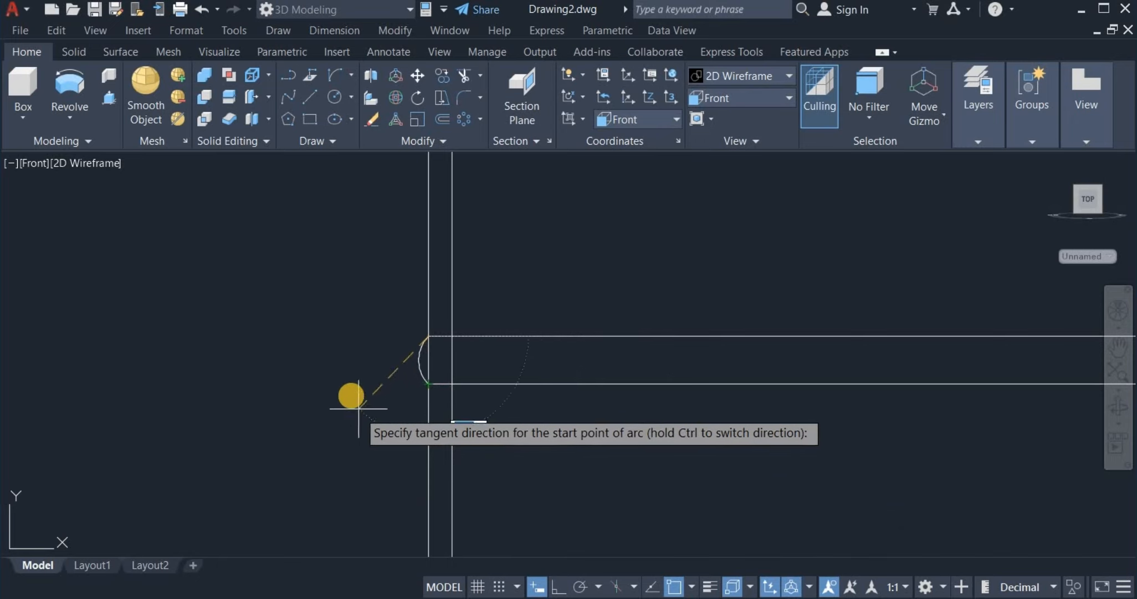
left_click(344, 397)
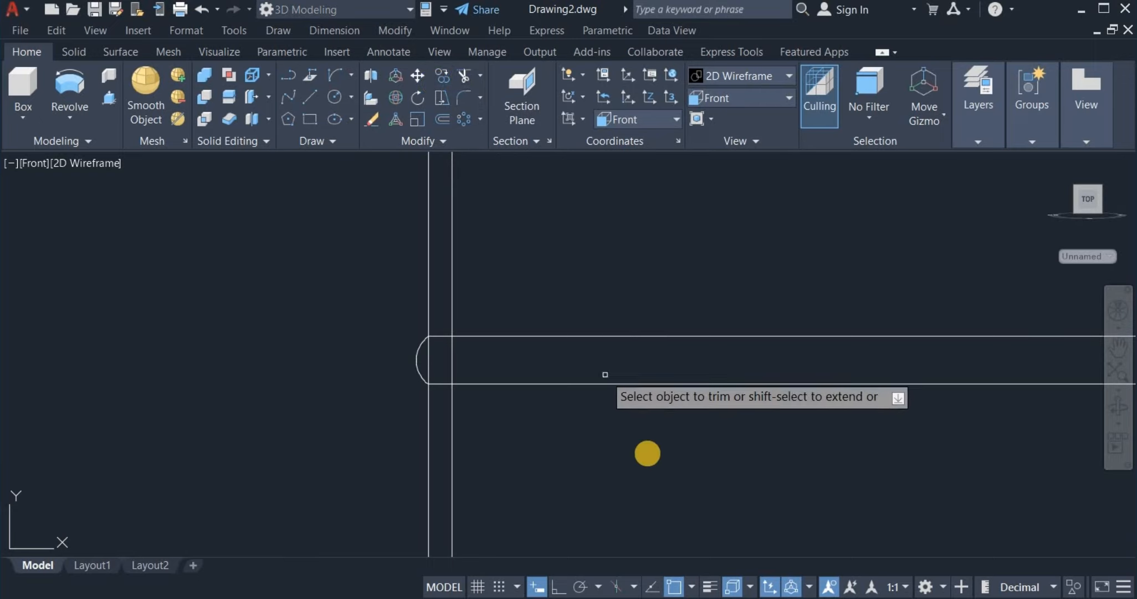
- Trim the two horizontal lines up to and within the left wall, plus the outer wall segment behind the arc
left_click_drag(596, 269, 649, 455)
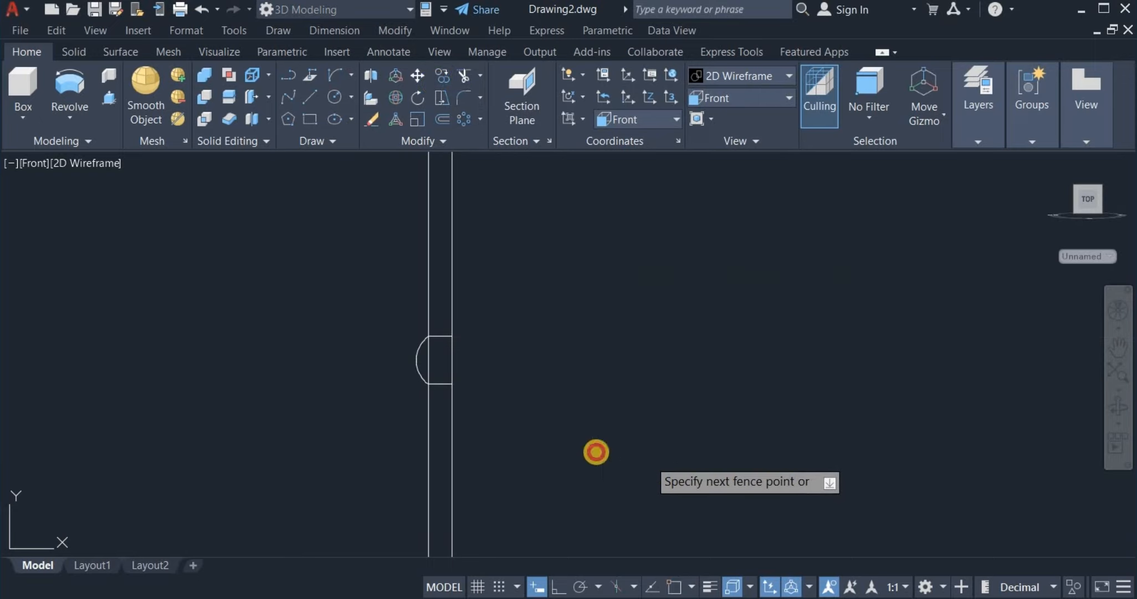
scroll(477, 389, "up", 2)
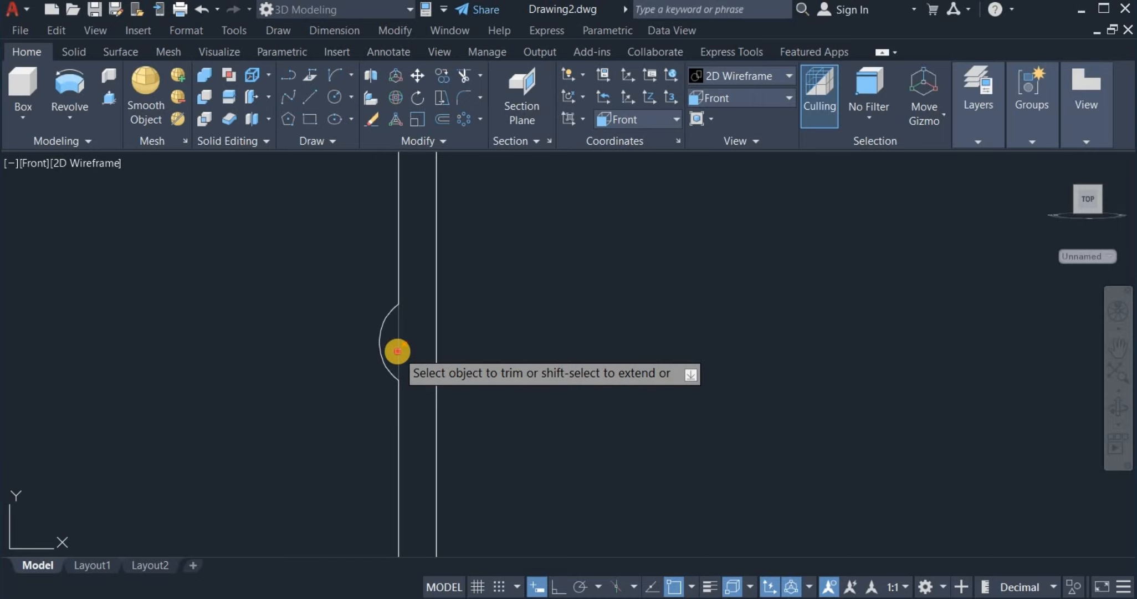
scroll(376, 332, "down", 8)
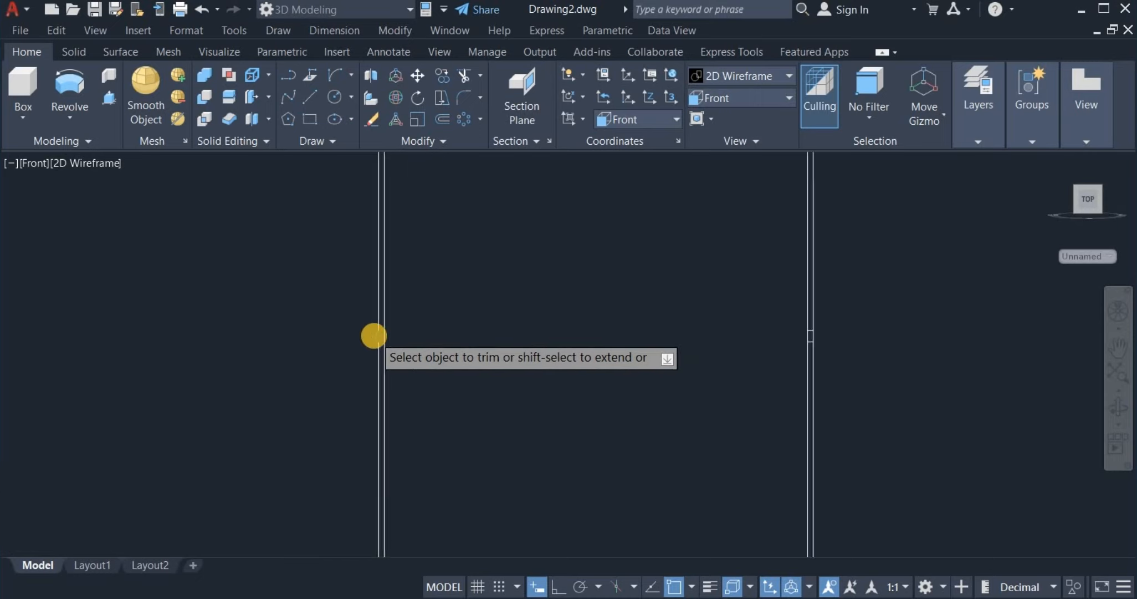
scroll(382, 336, "down", 5)
right_click(580, 302)
left_click(621, 317)
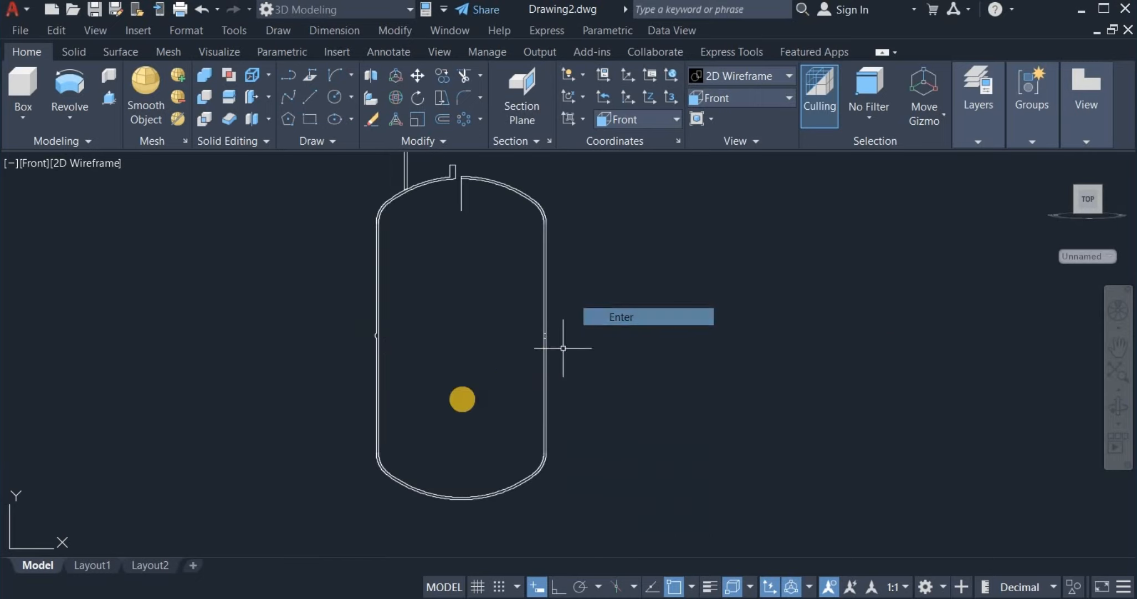
left_click_drag(459, 395, 330, 266)
left_click(330, 266)
key("Escape")
- Draw a rectangle 300 wide and about 80 high to the right of the cylinder body's lower part
middle_click_drag(680, 333, 715, 339)
scroll(713, 341, "down", 3)
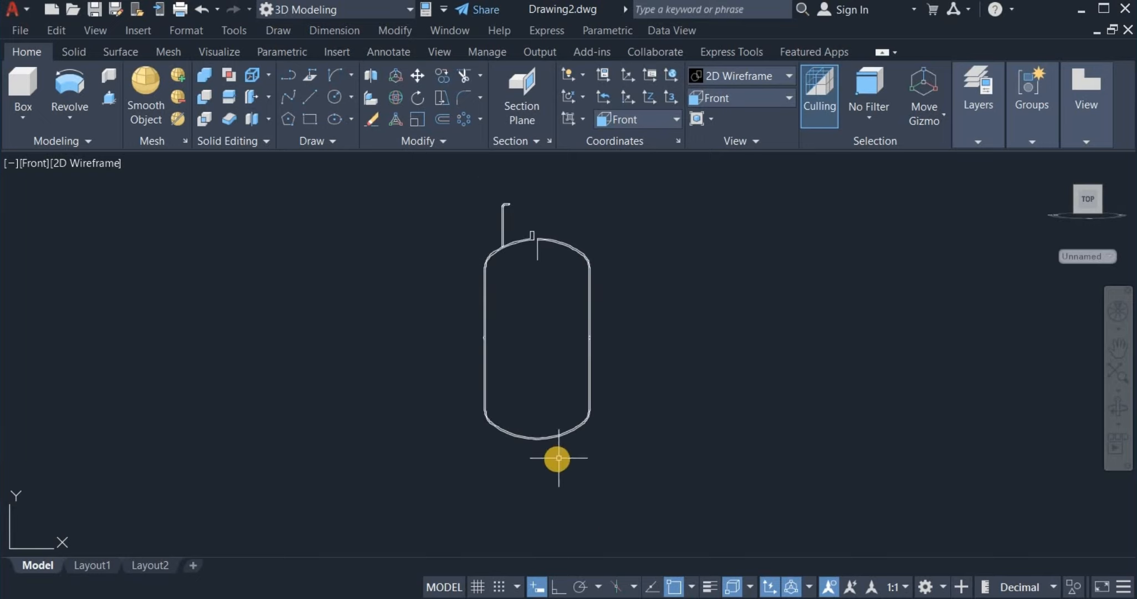
left_click(308, 118)
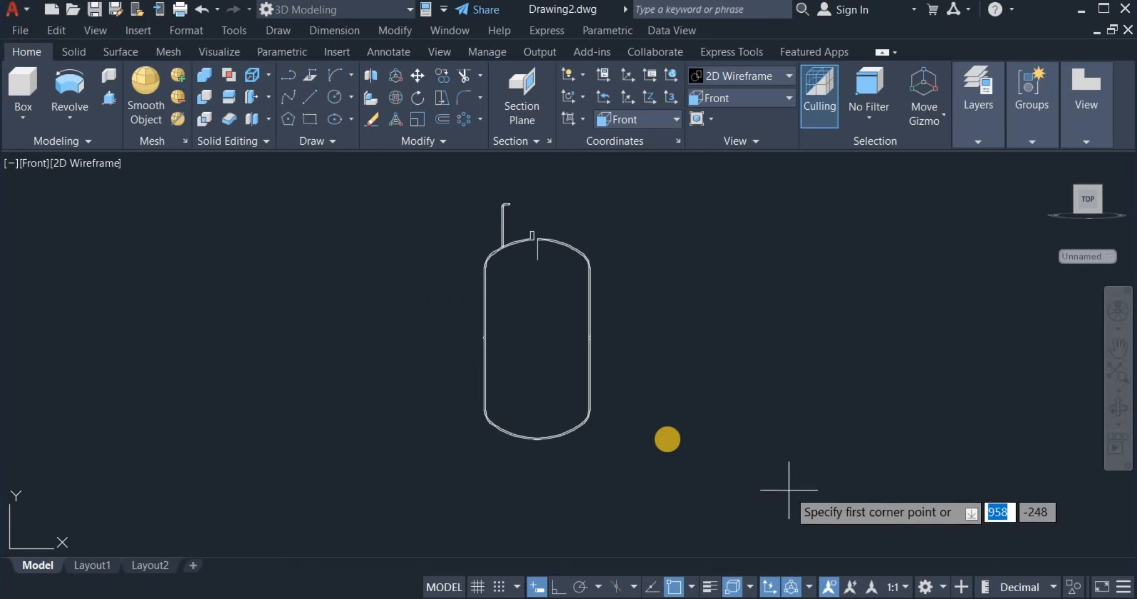
left_click(666, 431)
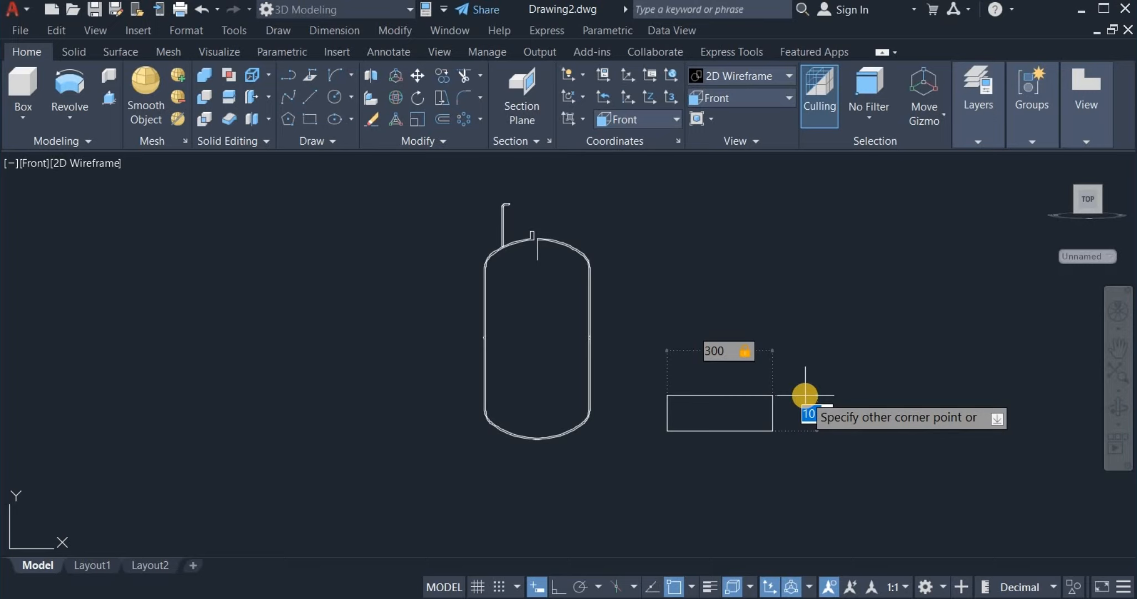
type("0")
key("Return")
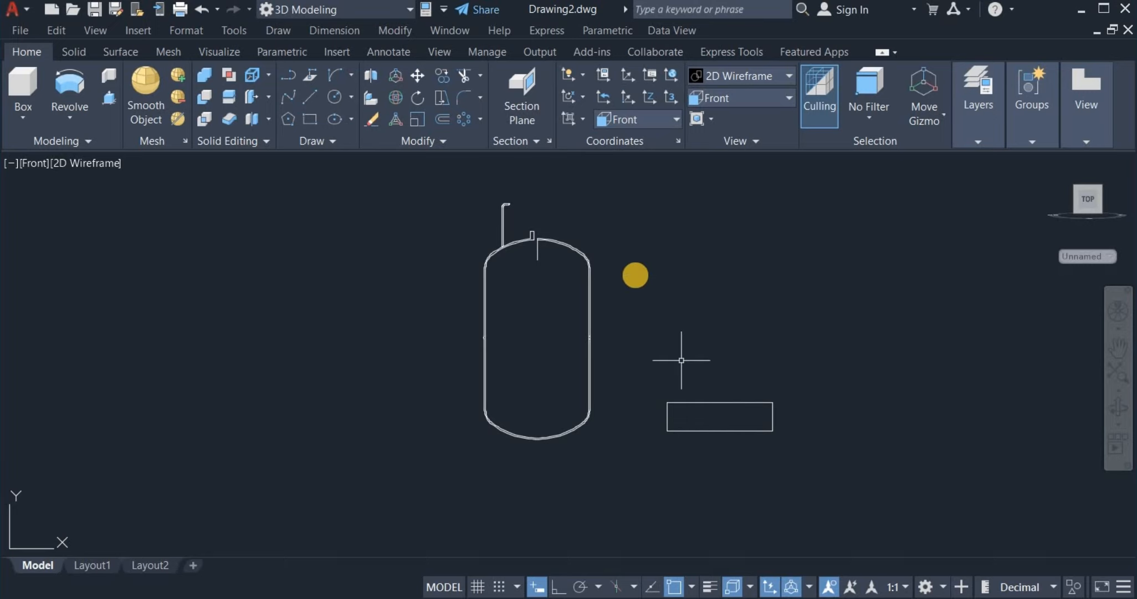
- Fillet all corners of the rectangle with a radius of 20, using the Polyline option
left_click(470, 99)
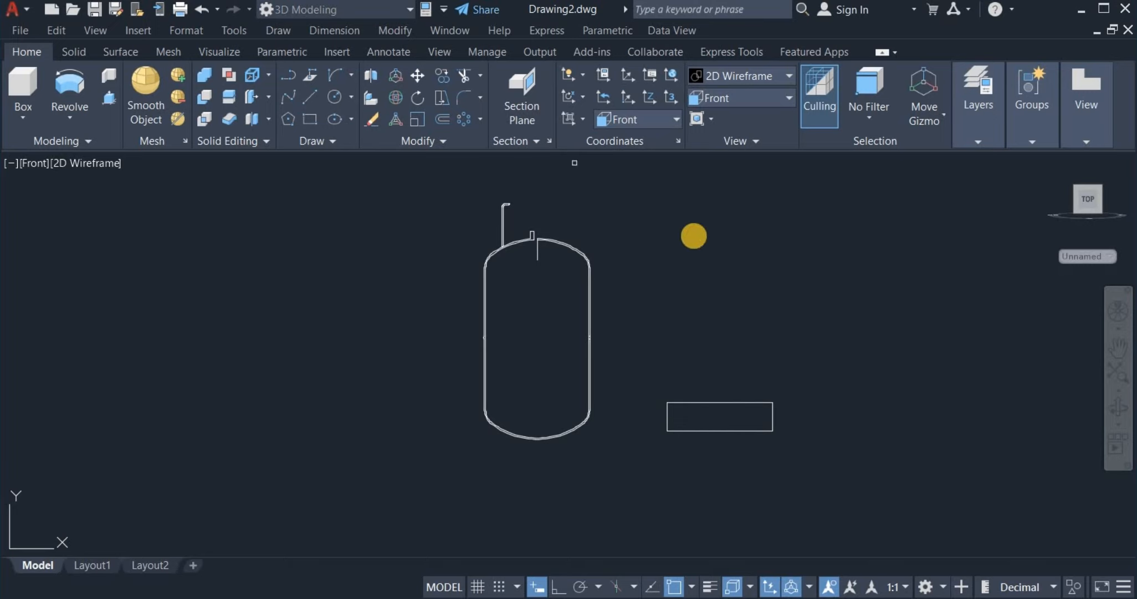
right_click(694, 237)
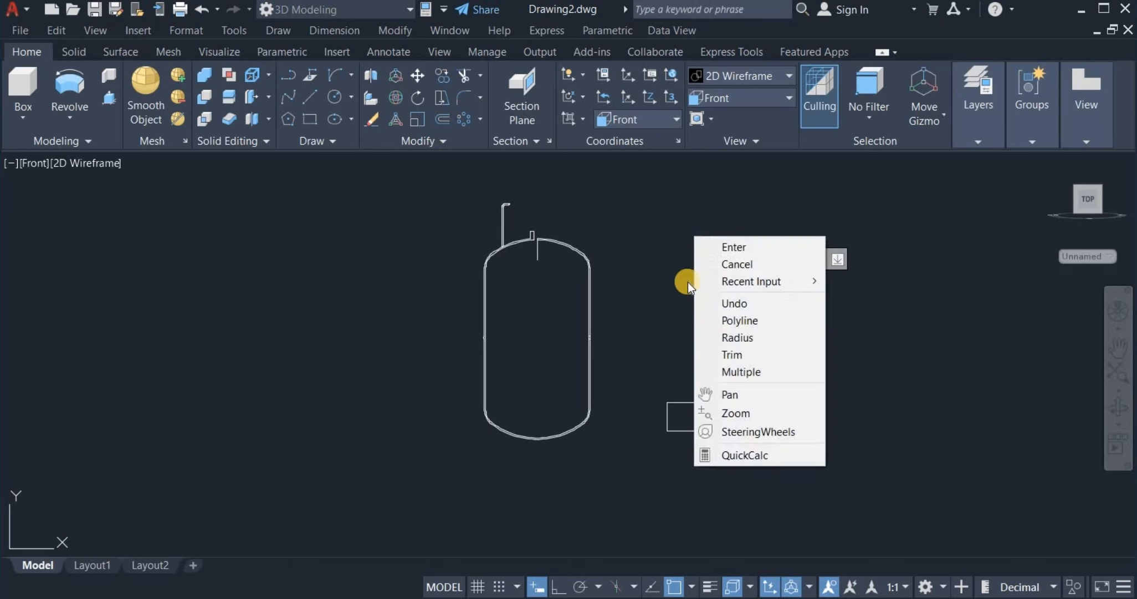
left_click(736, 336)
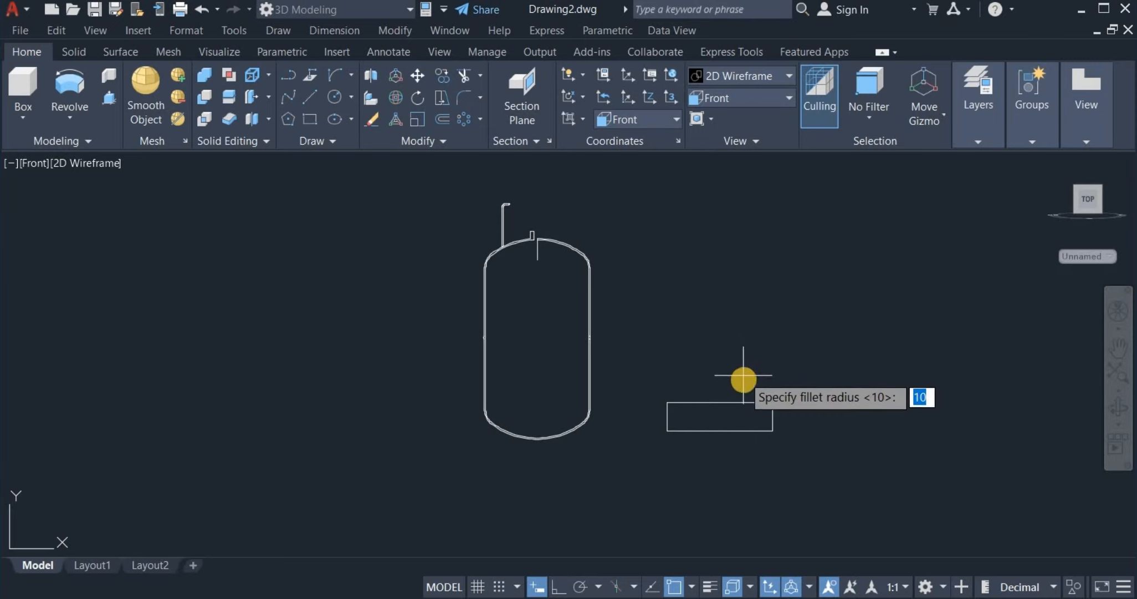
type("20")
key("Return")
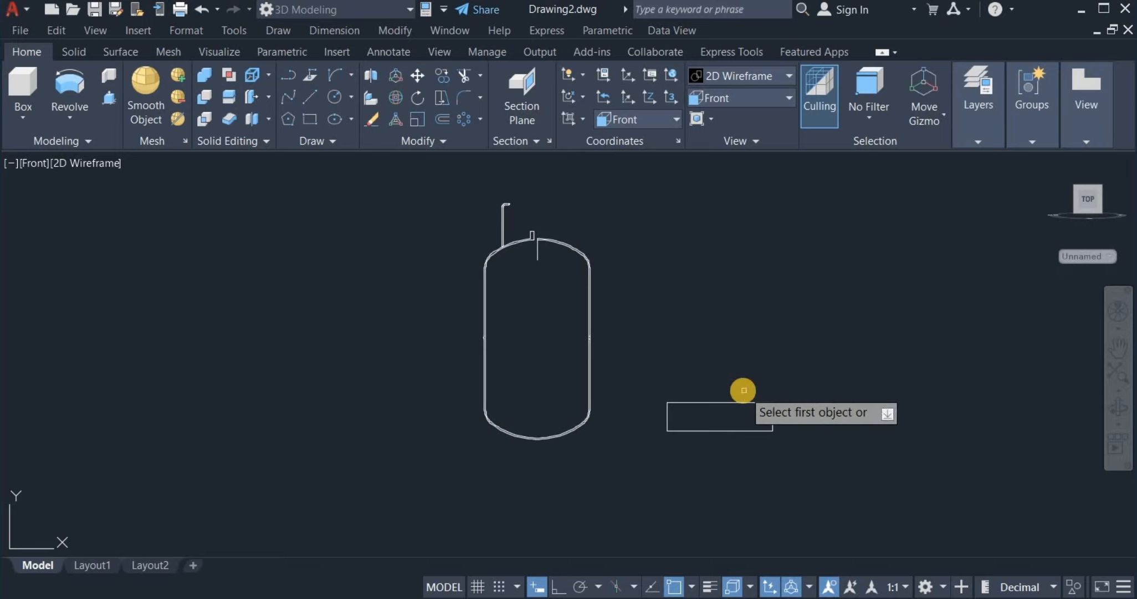
right_click(765, 270)
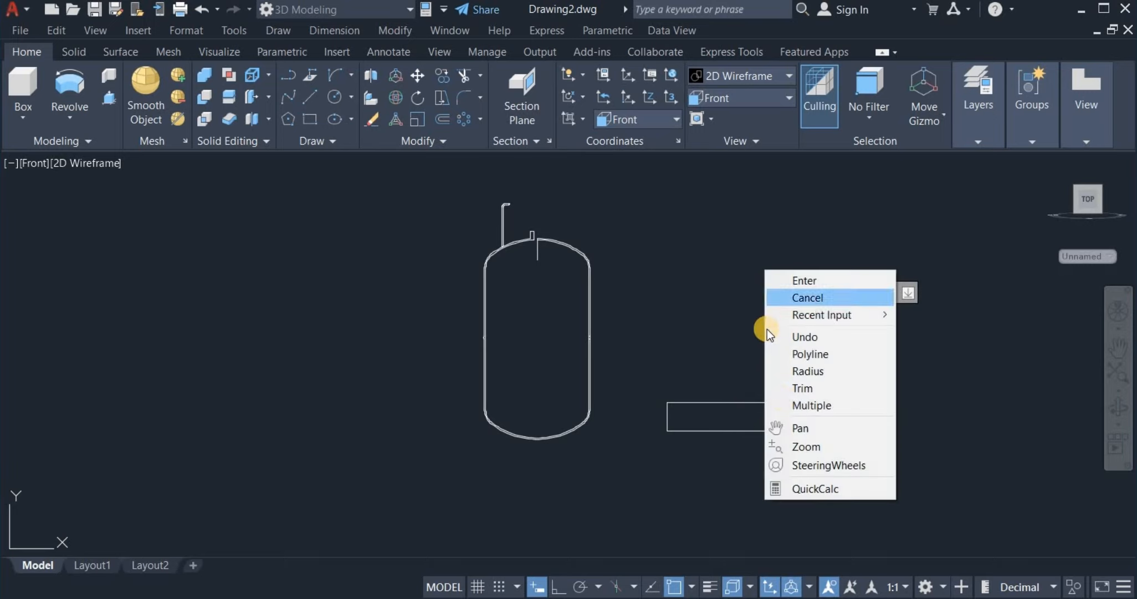
left_click(815, 353)
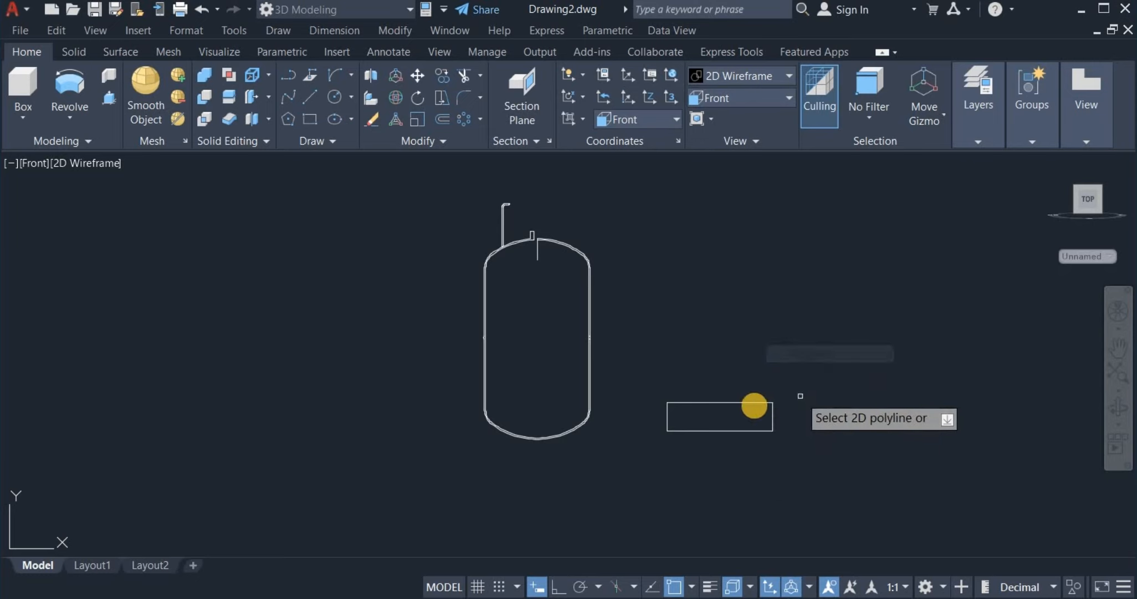
left_click(729, 402)
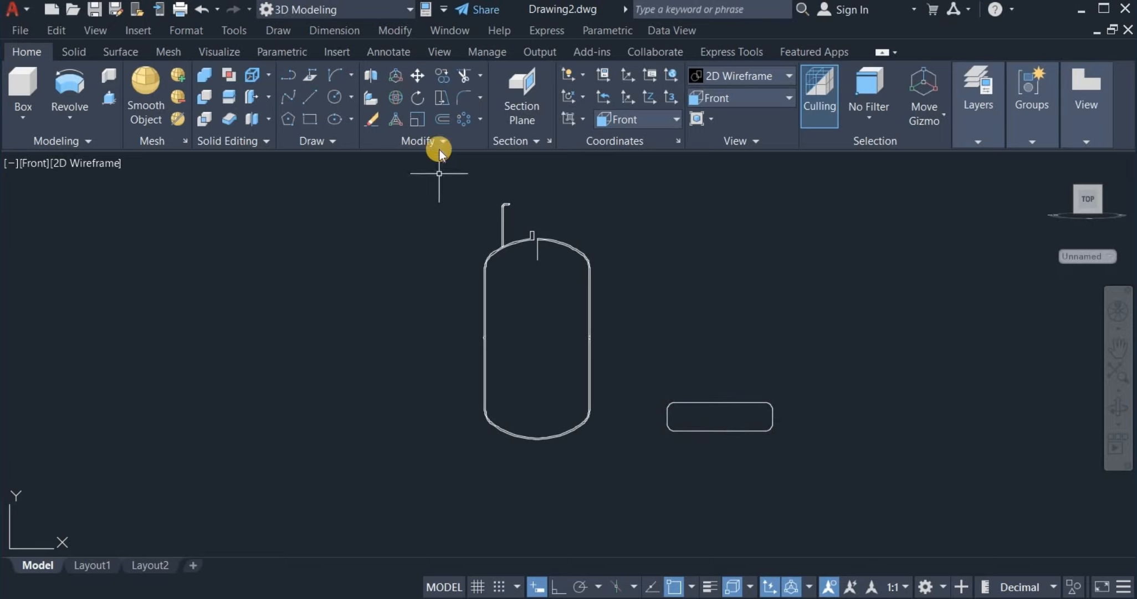
- Offset the rounded rectangle inward by 4
left_click(443, 118)
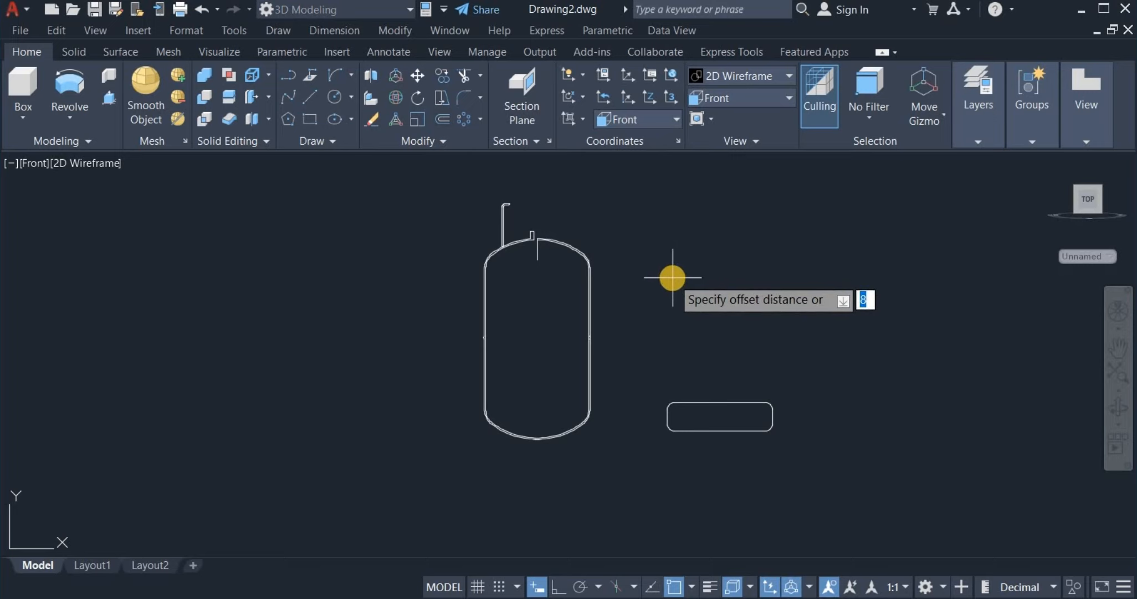
type("4")
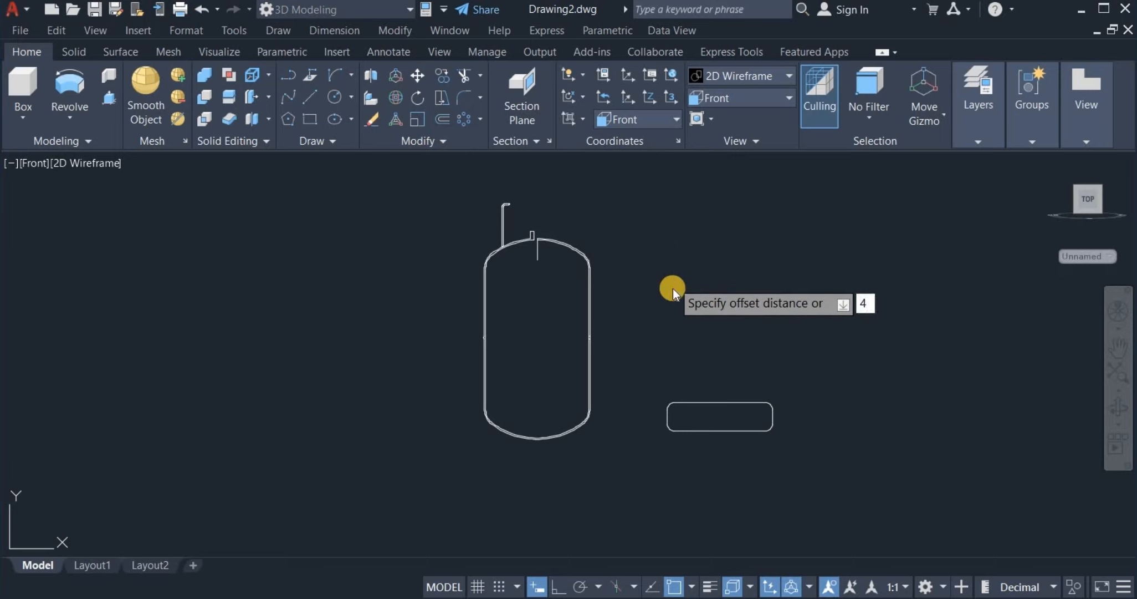
key("Return")
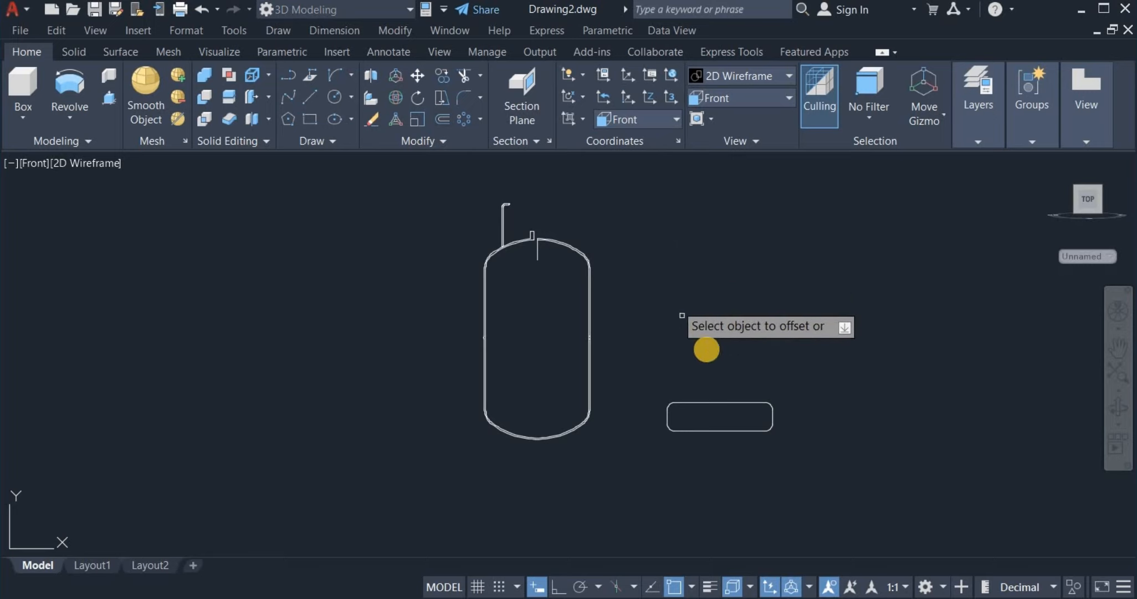
left_click(707, 403)
left_click(710, 419)
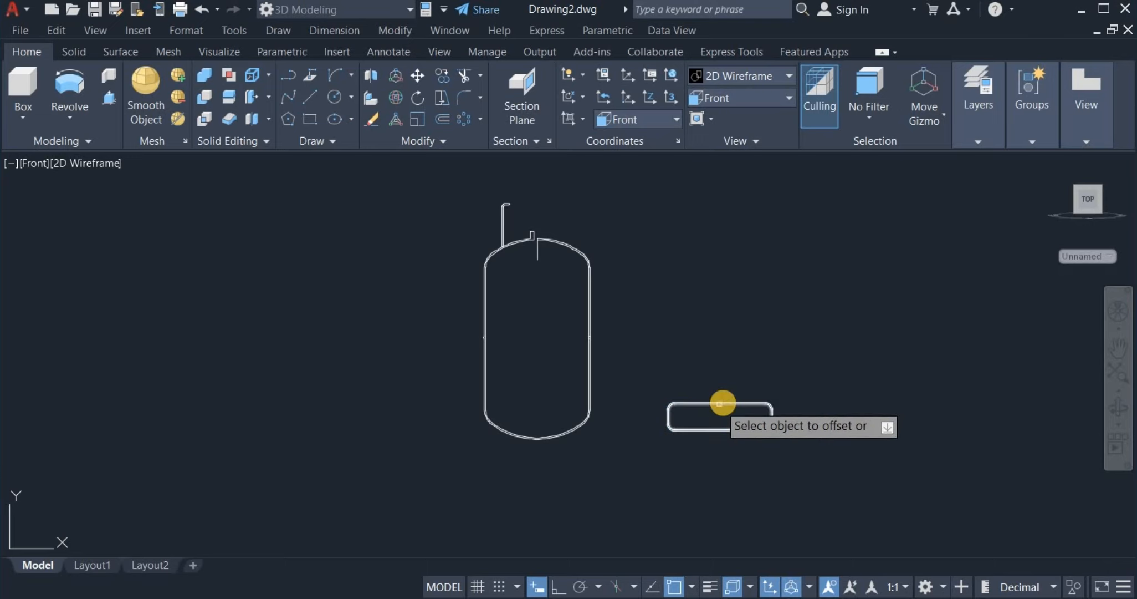
scroll(721, 401, "up", 5)
right_click(703, 305)
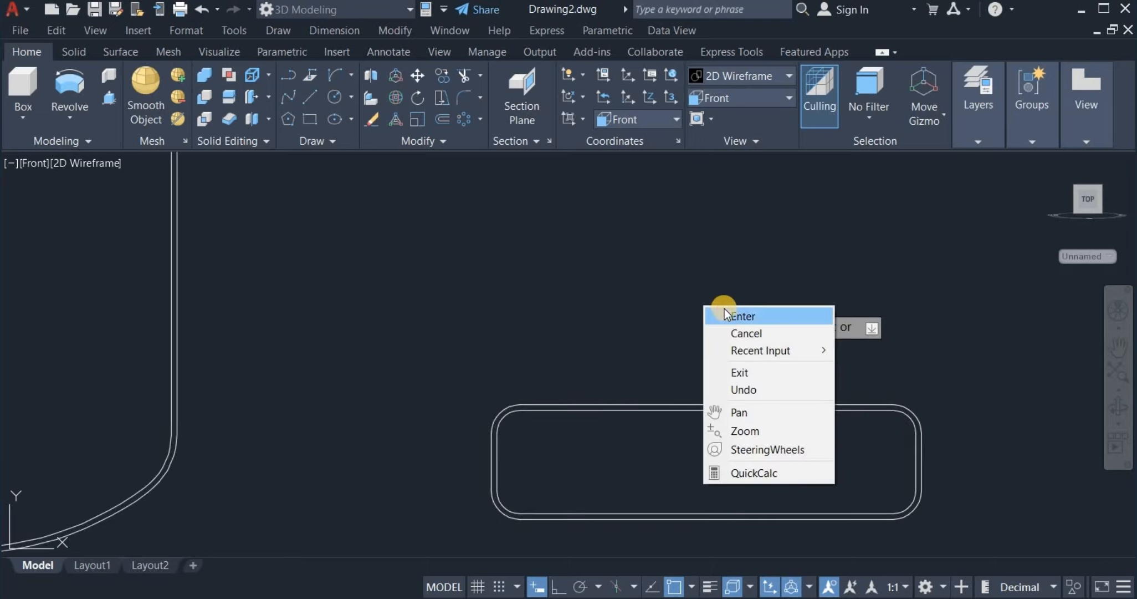
left_click(721, 313)
- Draw a line across the cylinder's bottom dome, connecting the endpoints of its left and right corner arcs
scroll(726, 319, "down", 4)
scroll(725, 319, "down", 2)
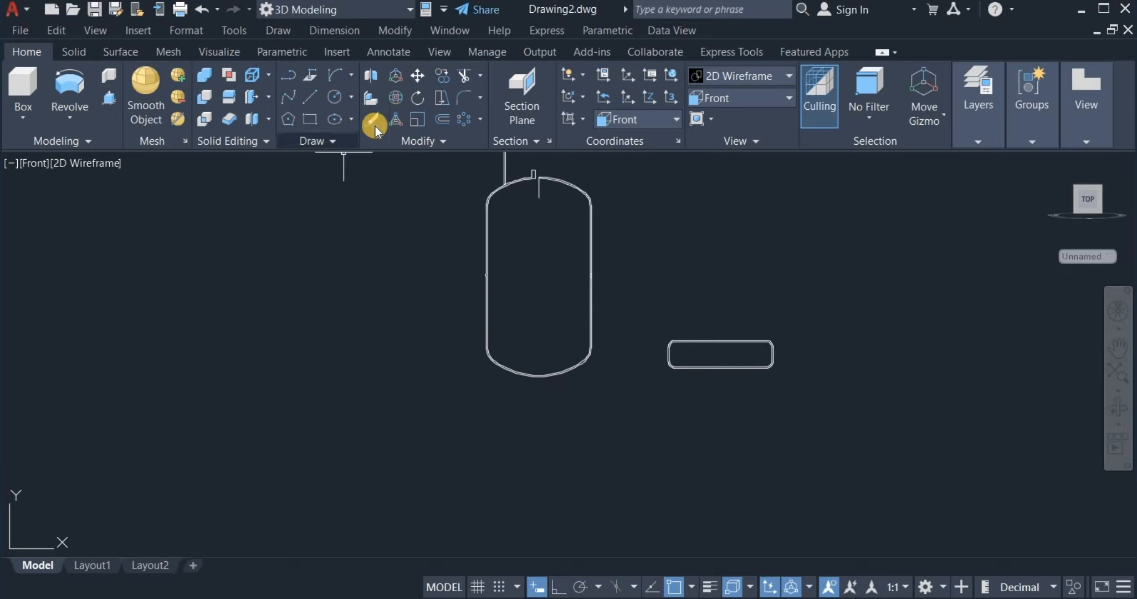
scroll(669, 263, "up", 2)
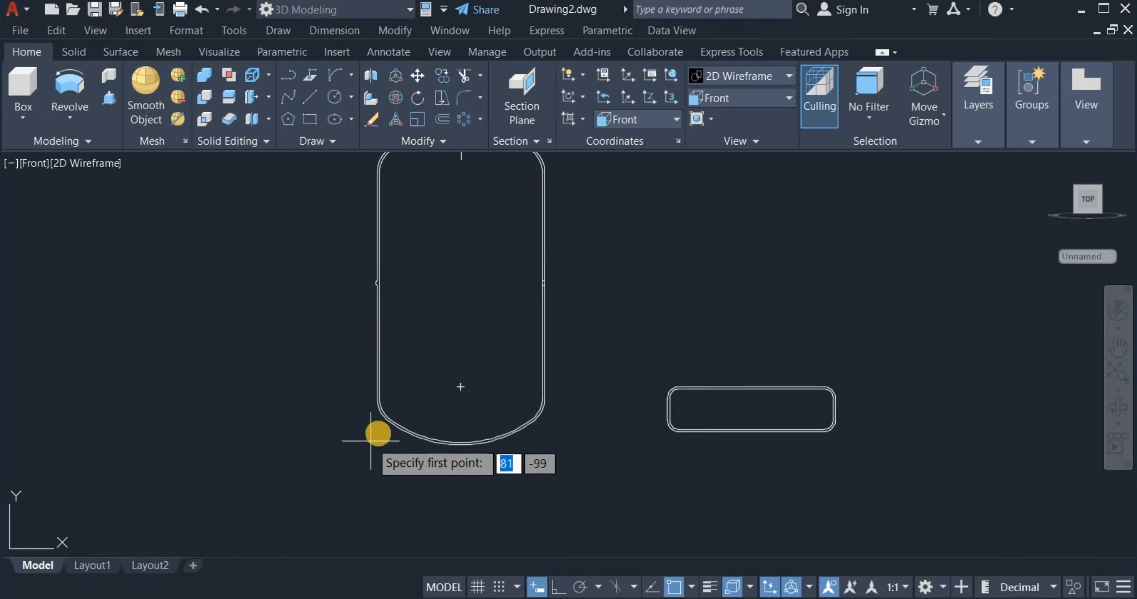
left_click(388, 420)
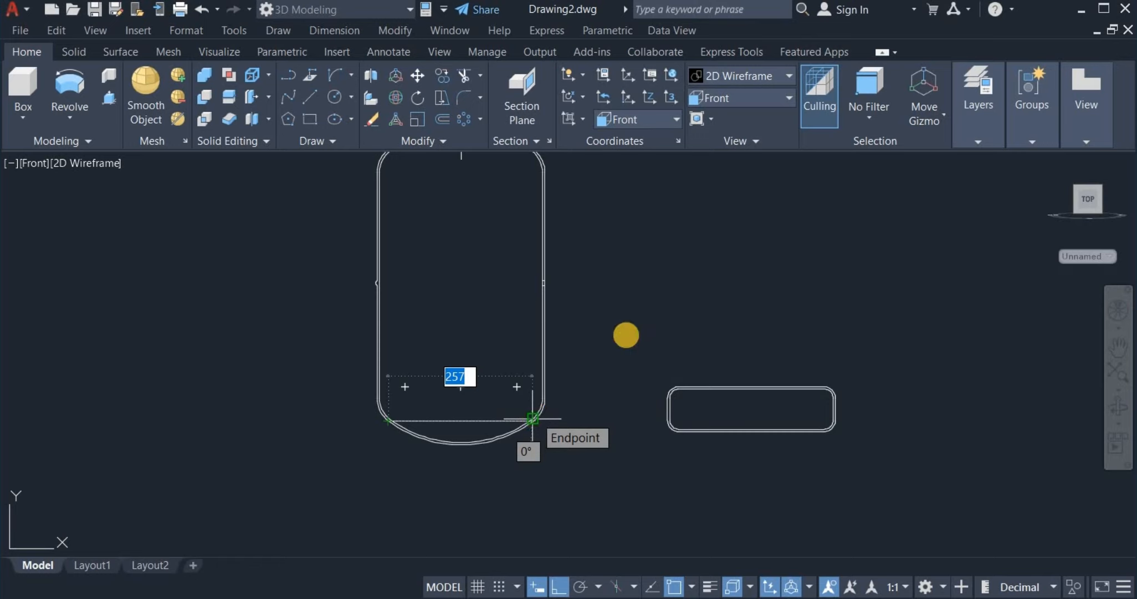
scroll(532, 419, "up", 2)
right_click(647, 323)
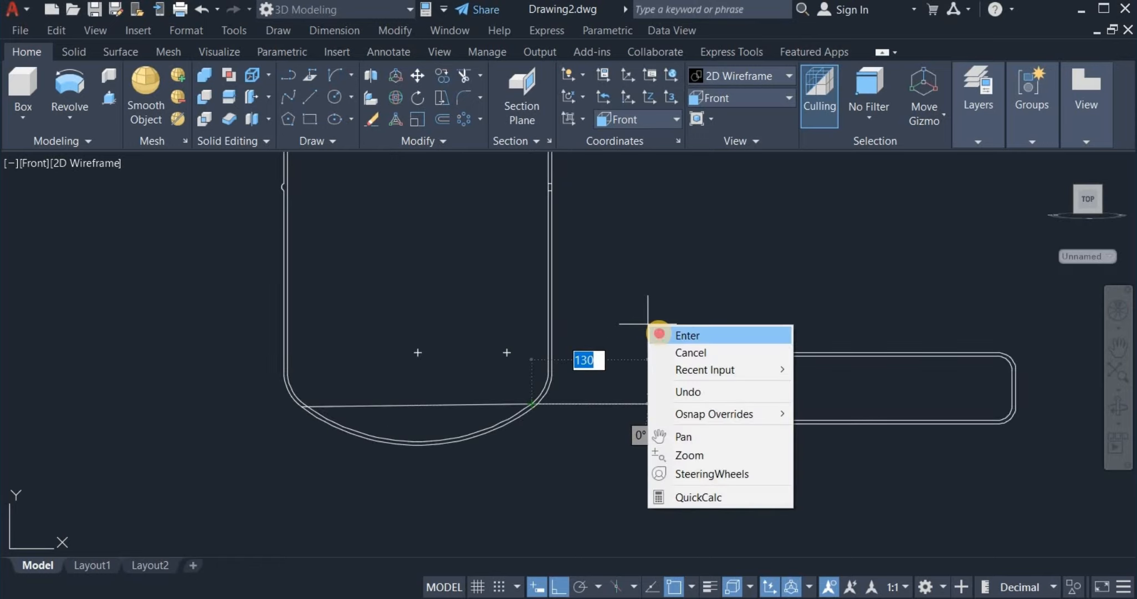
left_click(687, 335)
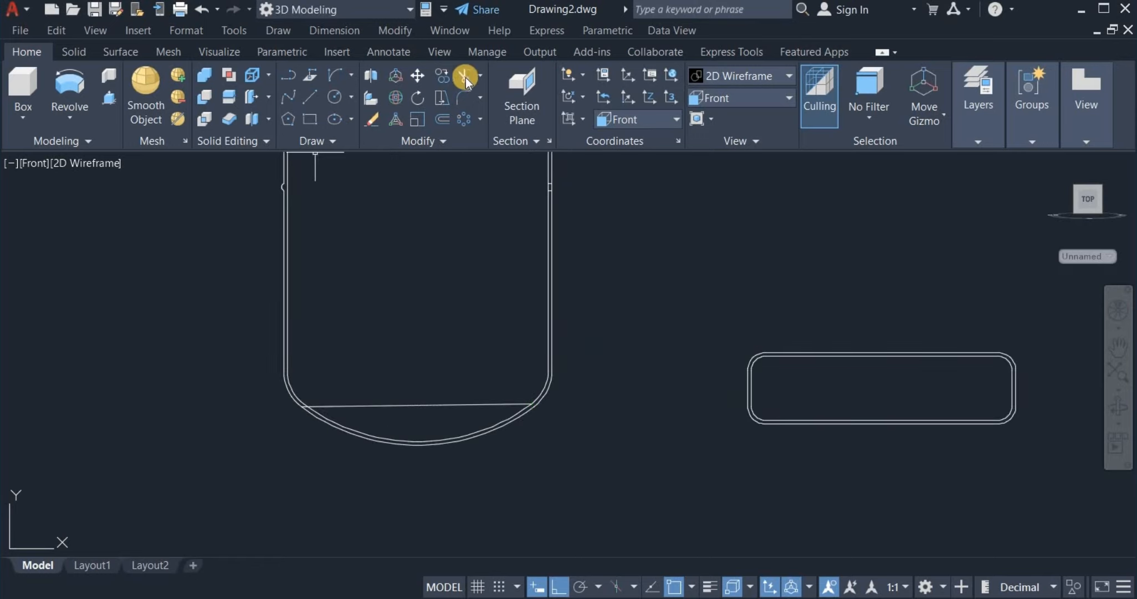
- Move both rounded rectangles by their top edge's midpoint onto the midpoint of the line across the cylinder's bottom dome
left_click(870, 403)
left_click(861, 393)
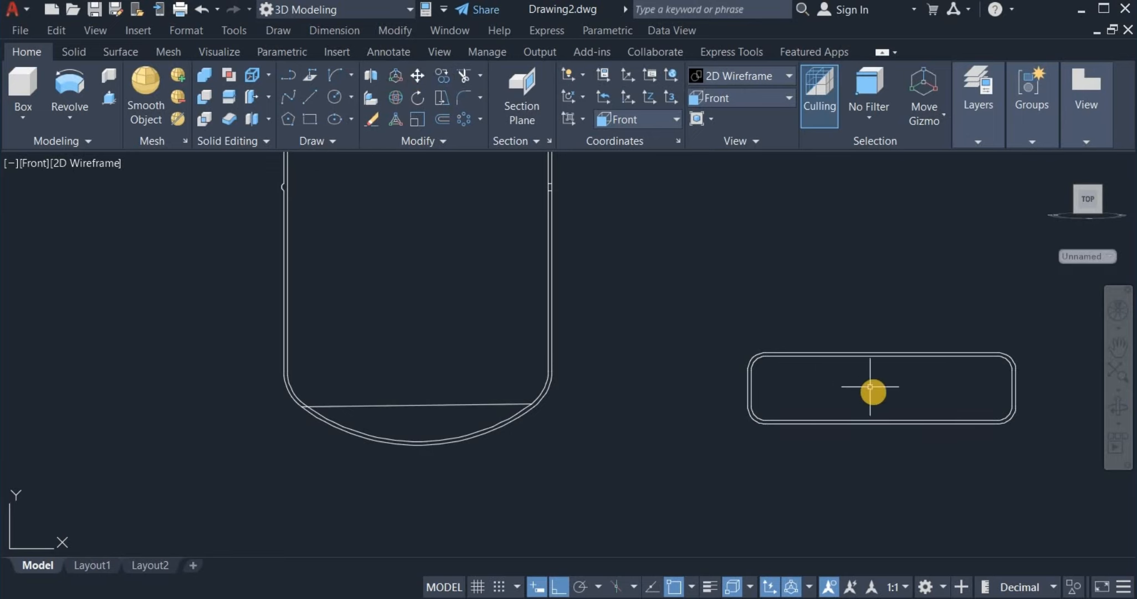
left_click(412, 72)
left_click(821, 363)
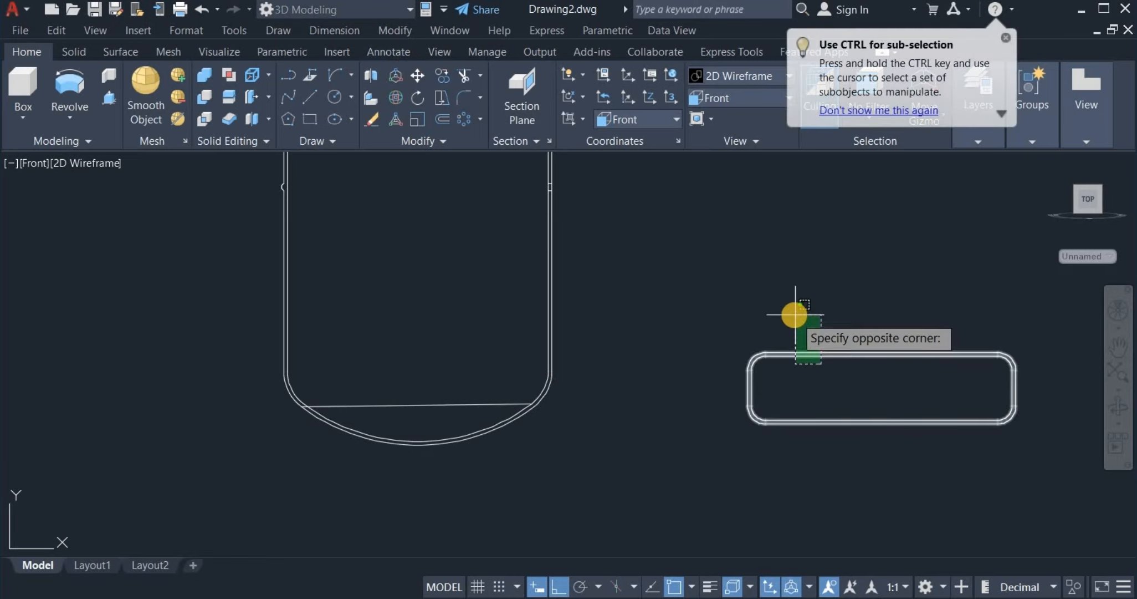
left_click(796, 324)
key("Return")
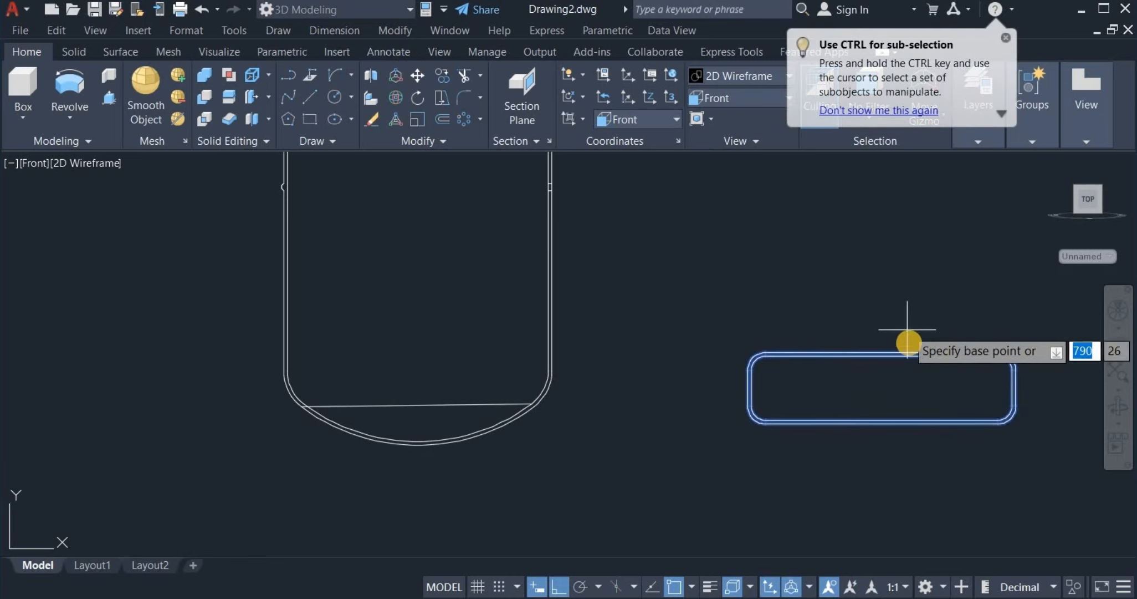
left_click(881, 352)
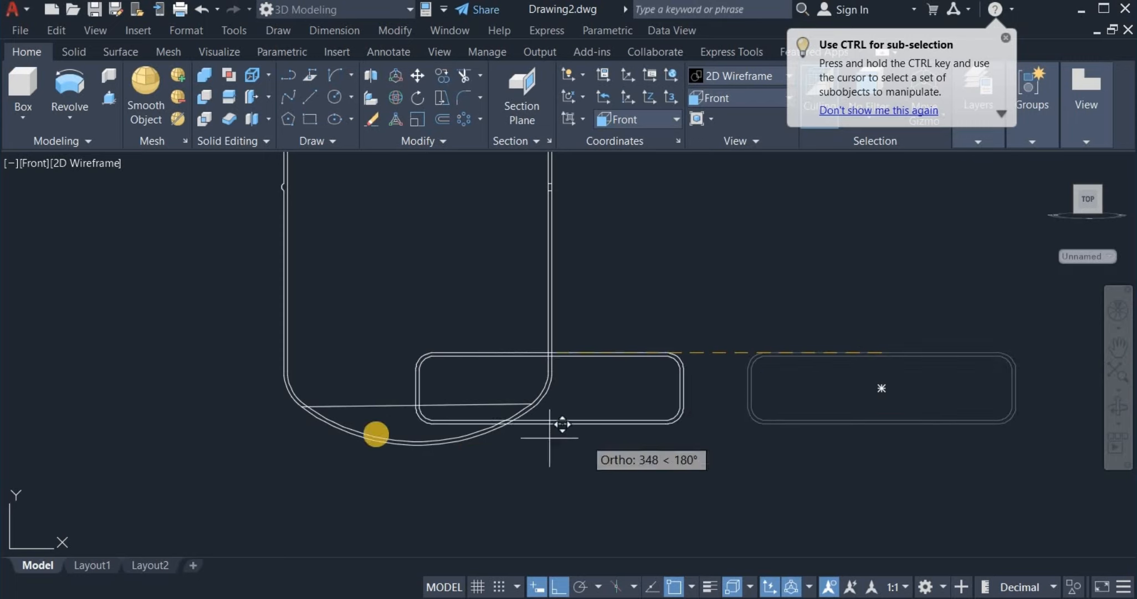
left_click(416, 405)
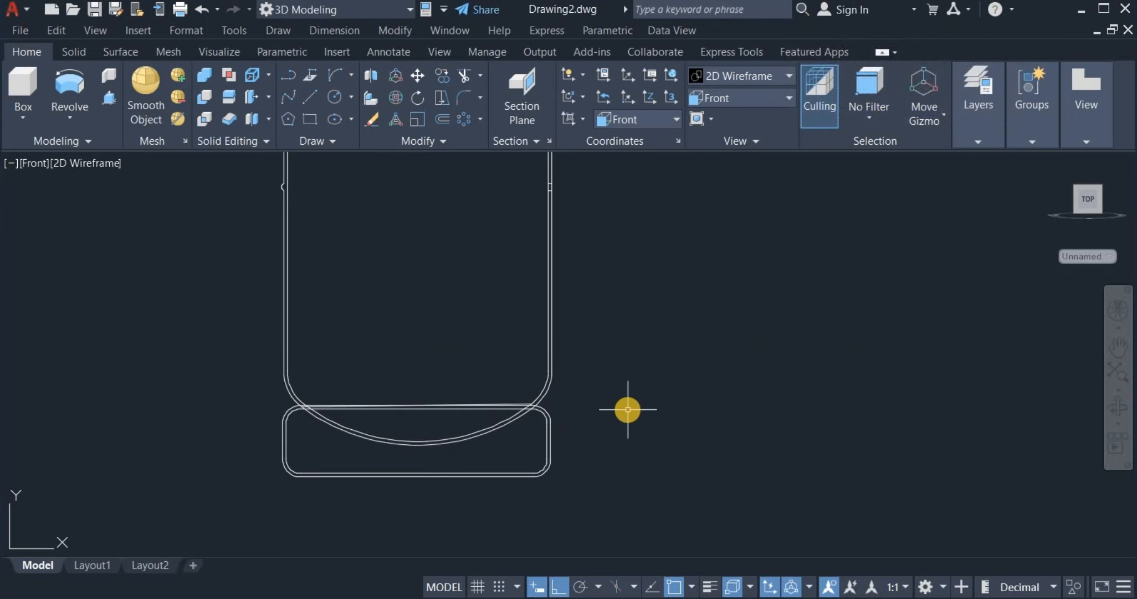
- Stretch the lower end of the short vertical centre line straight down to just below the base ring profile
scroll(706, 380, "down", 2)
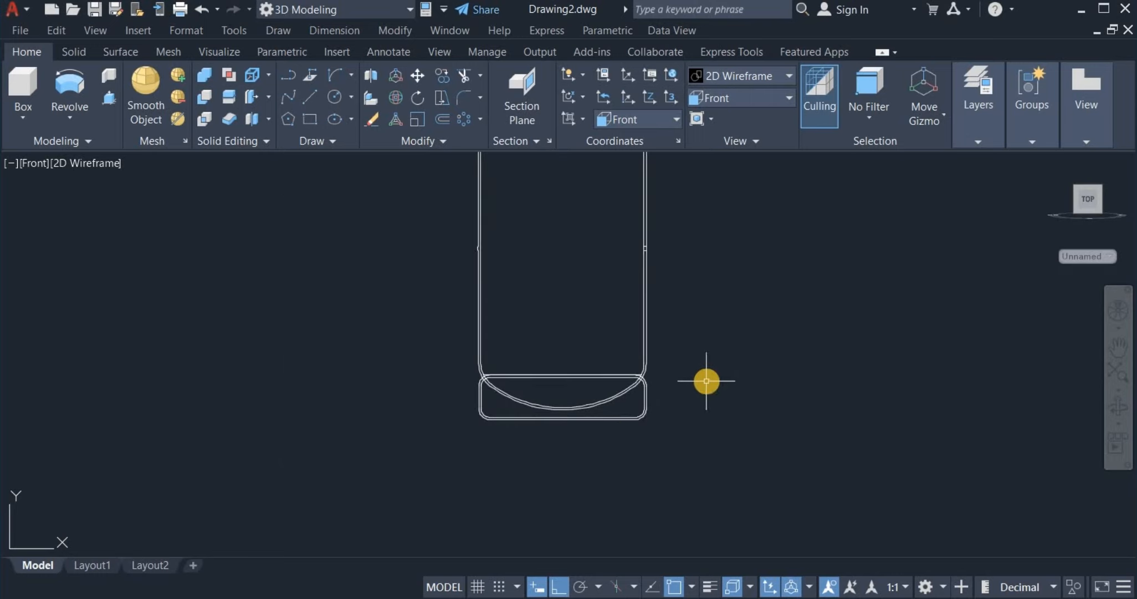
scroll(700, 398, "down", 2)
middle_click_drag(715, 360, 627, 402)
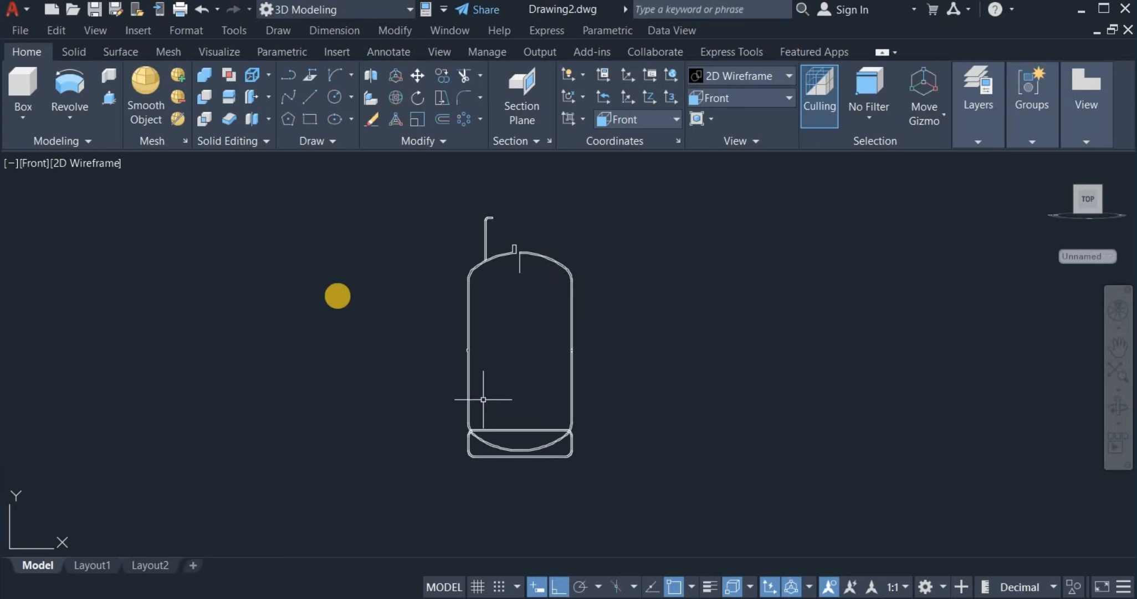
left_click(520, 272)
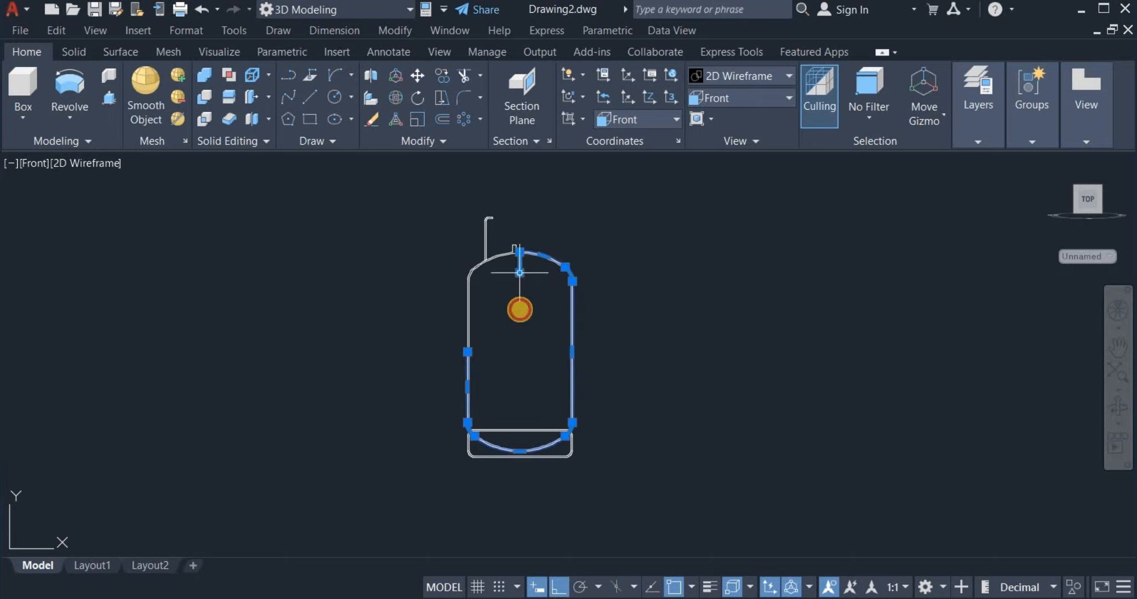
left_click(520, 272)
left_click(520, 474)
key("Escape")
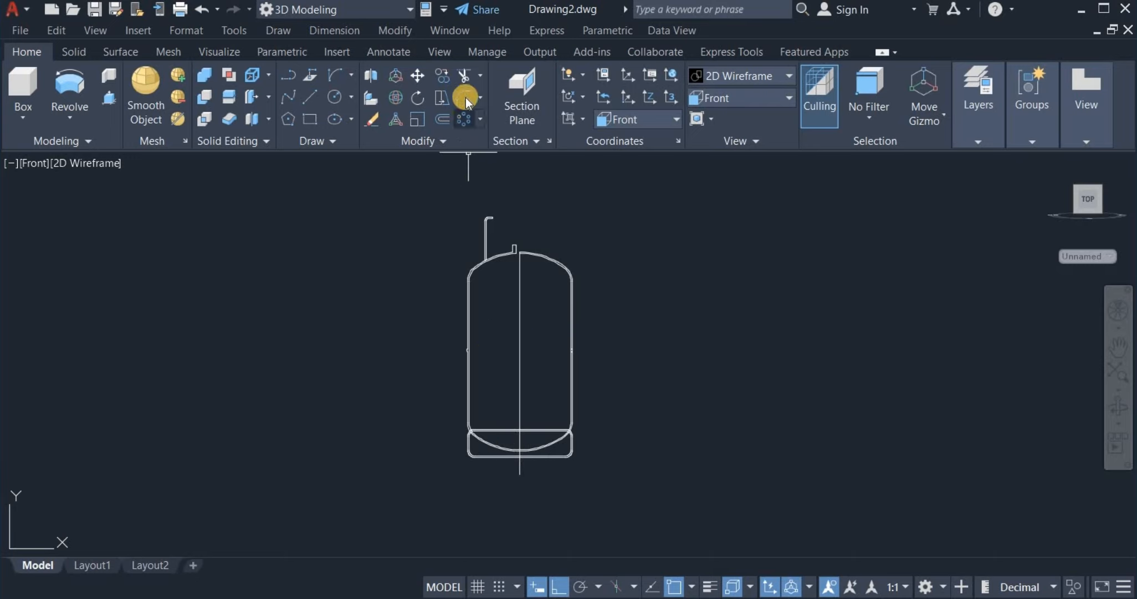
- Trim the base ring's top edges left of the centre line and the overlapping segments where its left corner meets the dome
left_click(464, 75)
scroll(504, 462, "up", 4)
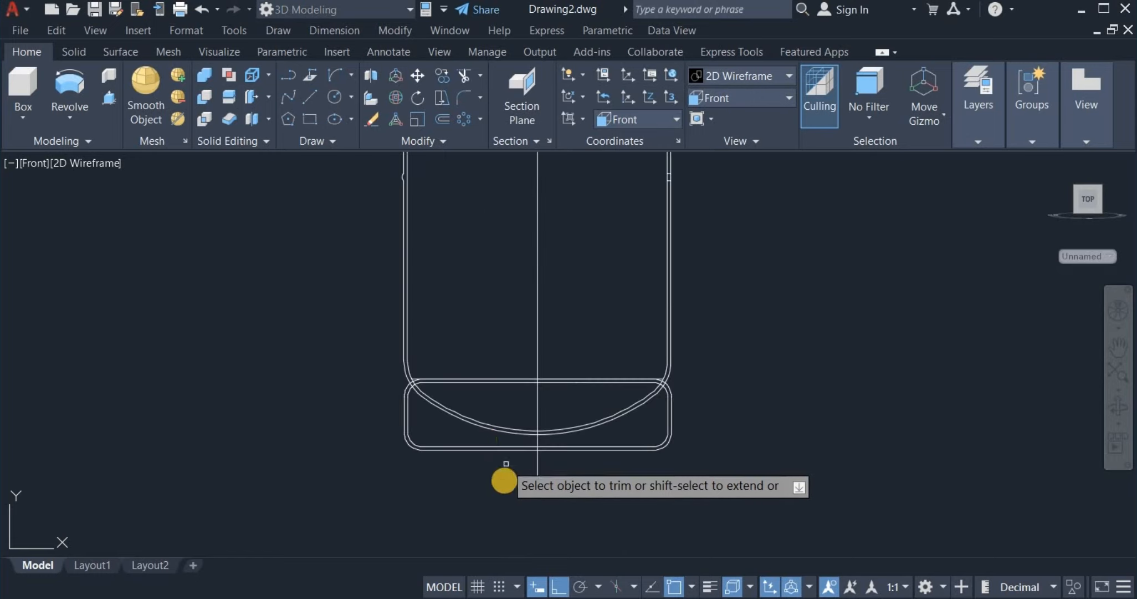
left_click_drag(477, 352, 497, 401)
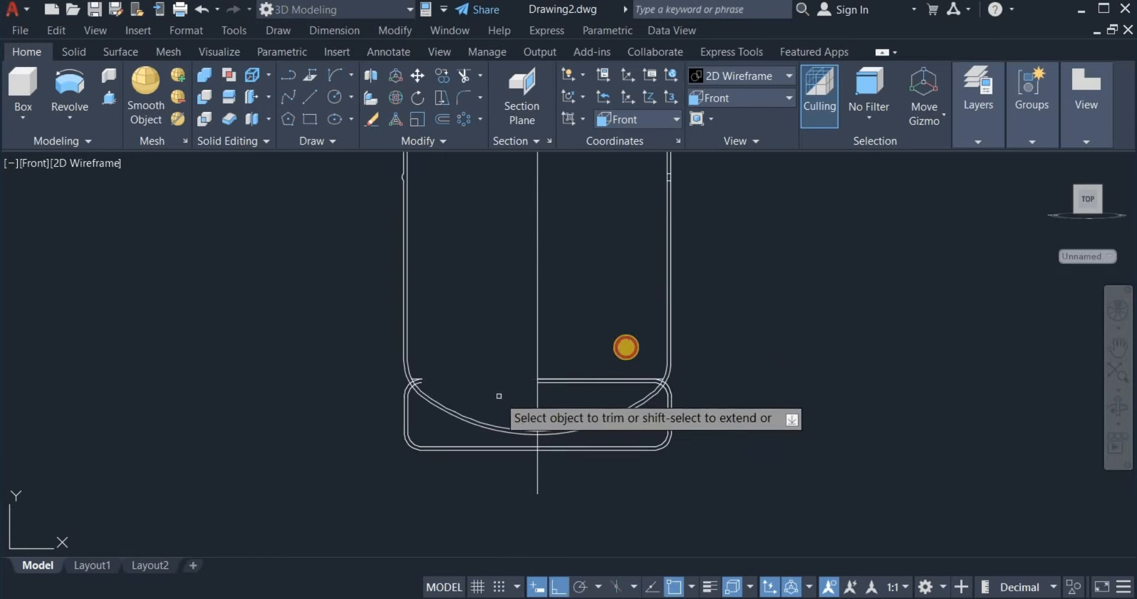
scroll(419, 376, "up", 6)
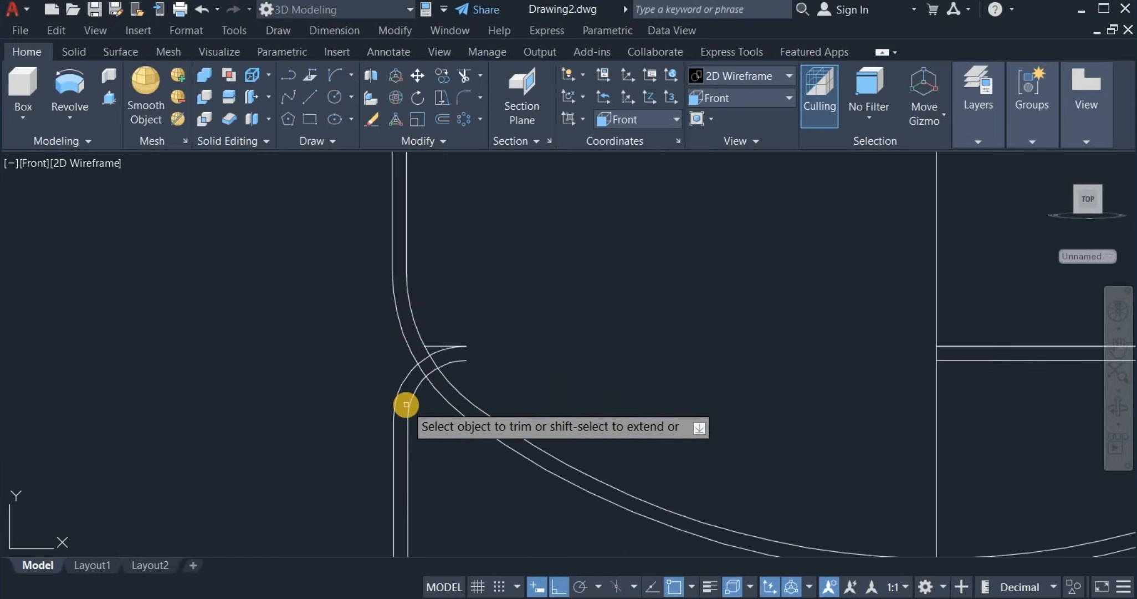
left_click(460, 281)
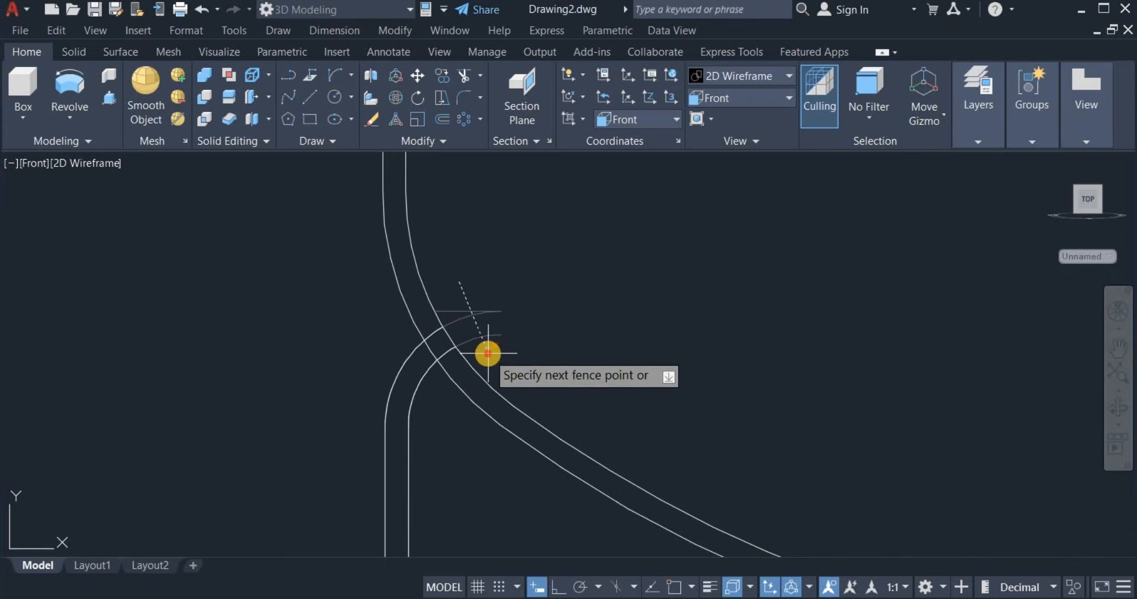
left_click(488, 353)
mouse_move(429, 324)
left_mouse_down()
mouse_move(449, 367)
mouse_move(436, 333)
mouse_move(487, 356)
mouse_move(452, 307)
mouse_move(460, 356)
mouse_move(452, 368)
mouse_move(437, 353)
left_mouse_up()
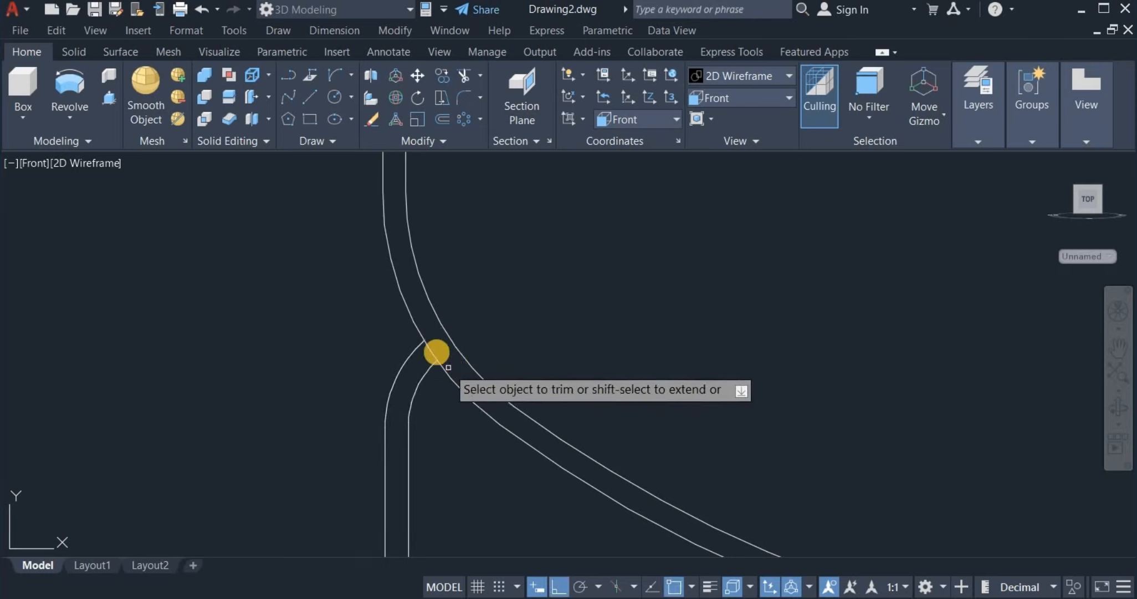
left_click(435, 349)
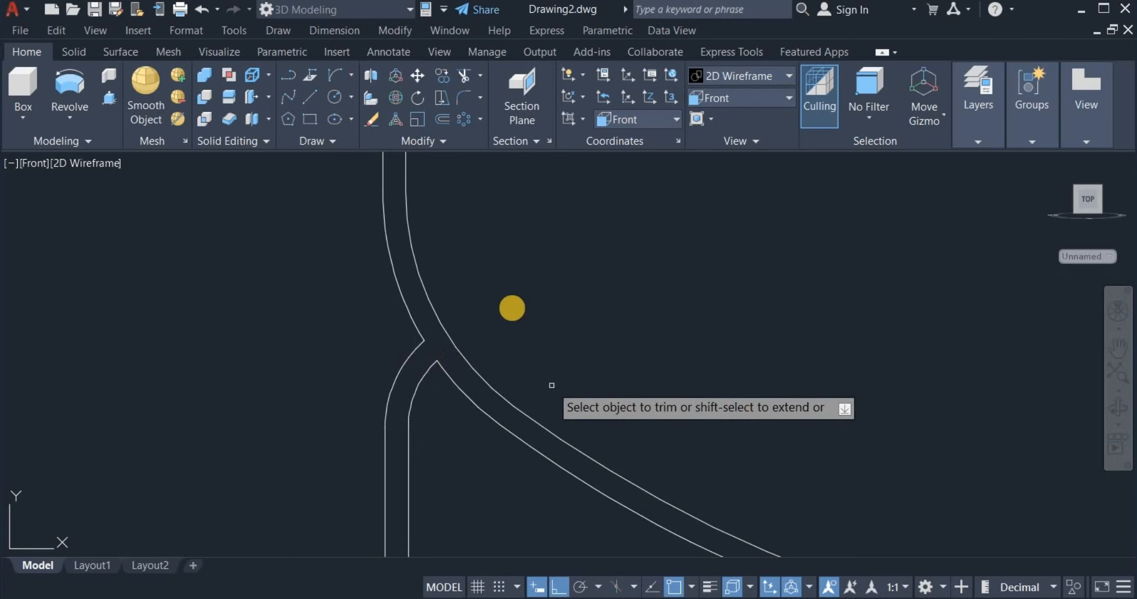
- Trim the base ring edges and the bottom and top dome arcs immediately right of the centre line
scroll(488, 294, "down", 4)
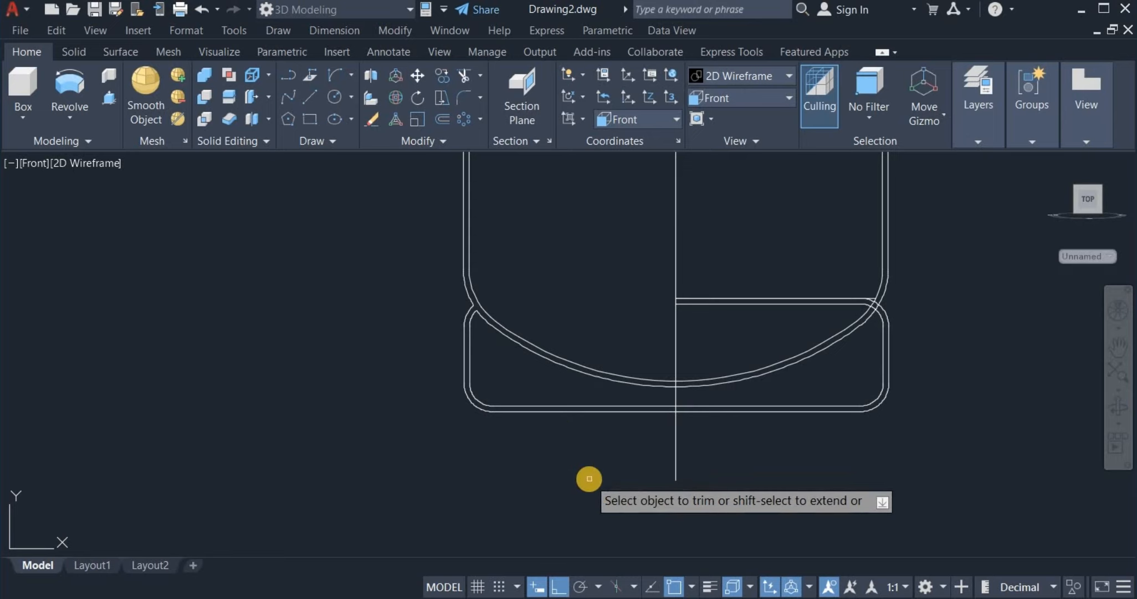
left_click(717, 270)
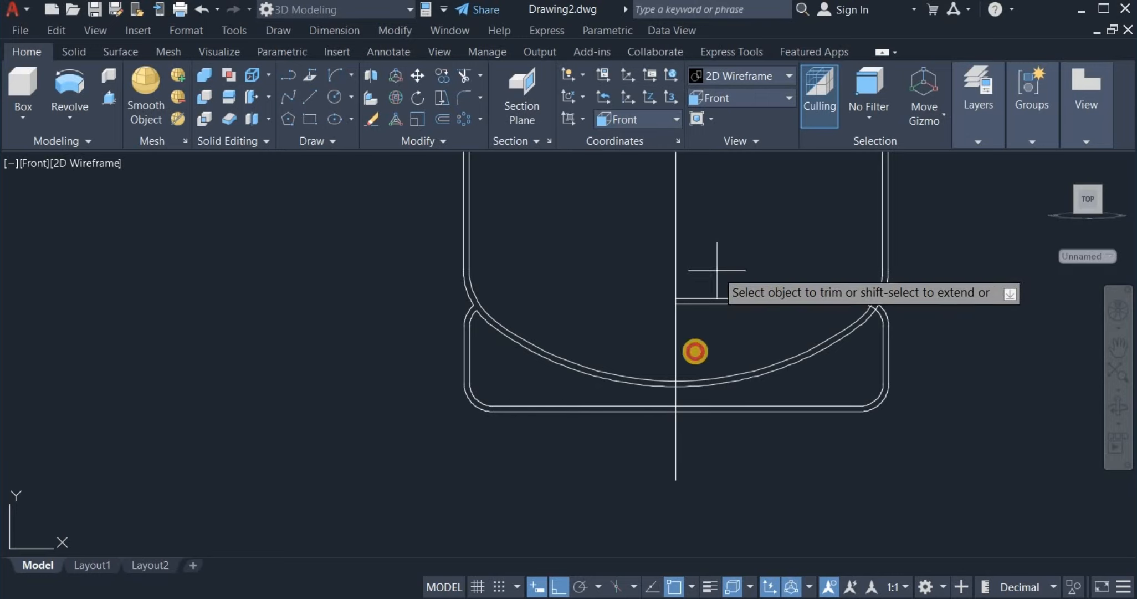
left_click(718, 472)
key("Return")
scroll(693, 482, "down", 5)
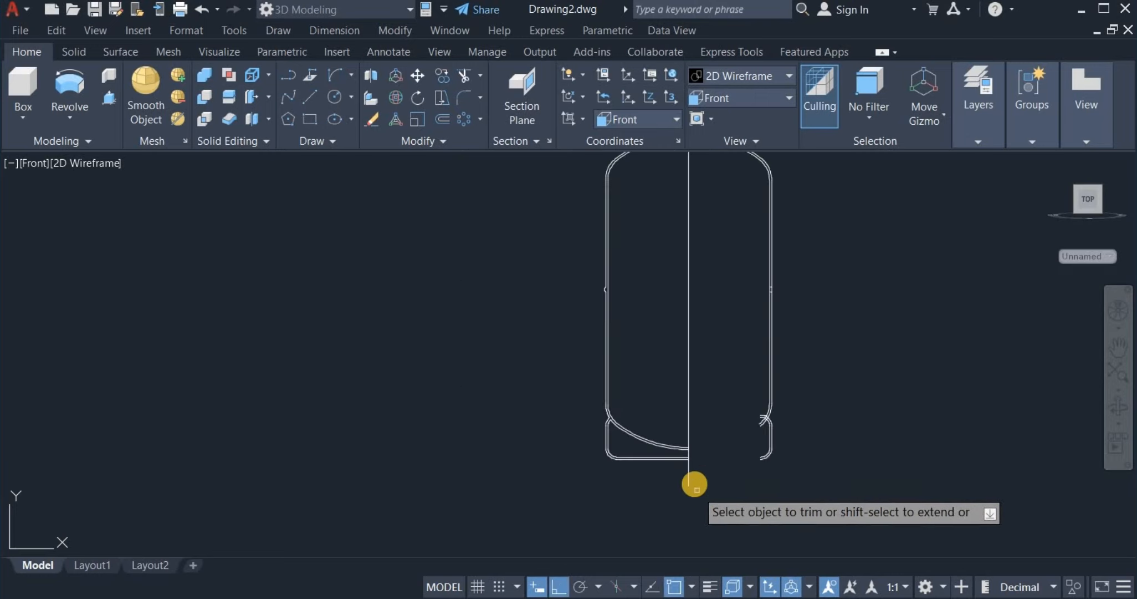
scroll(700, 246, "up", 5)
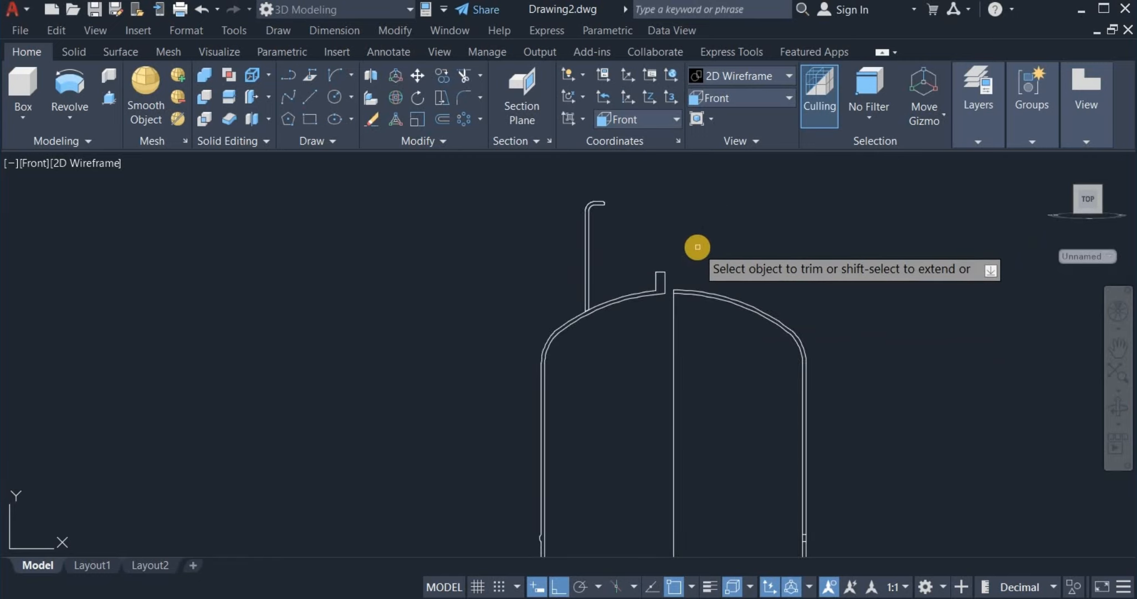
left_click(697, 247)
left_click(718, 333)
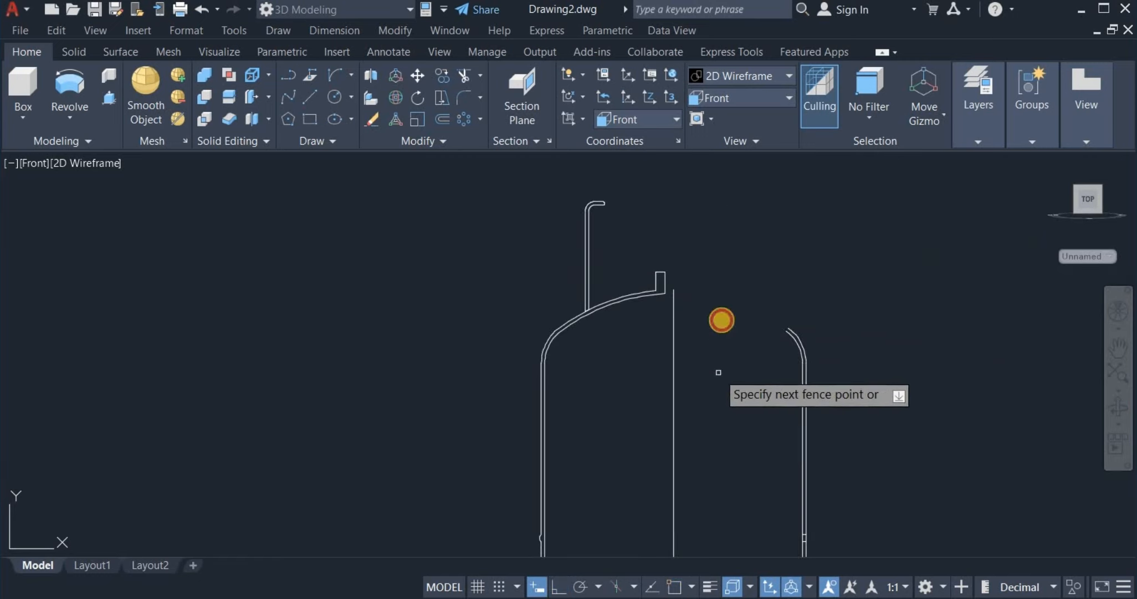
key("Return")
- End trimming and delete the remaining wall and base ring pieces right of the centre line
scroll(718, 228, "down", 3)
scroll(718, 228, "down", 2)
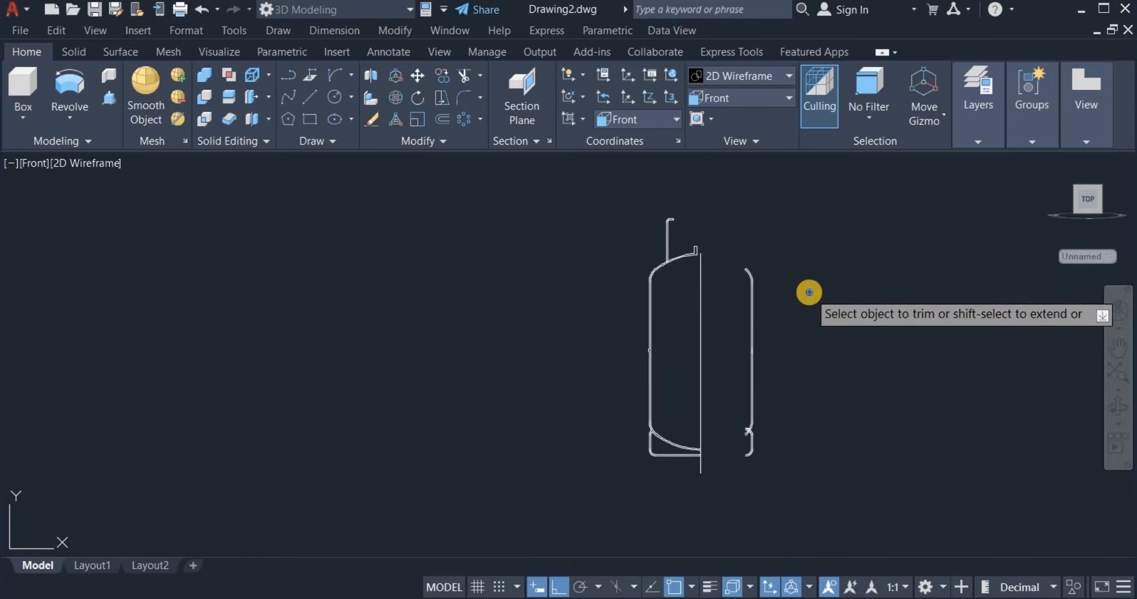
right_click(810, 292)
left_click(850, 300)
left_click(739, 246)
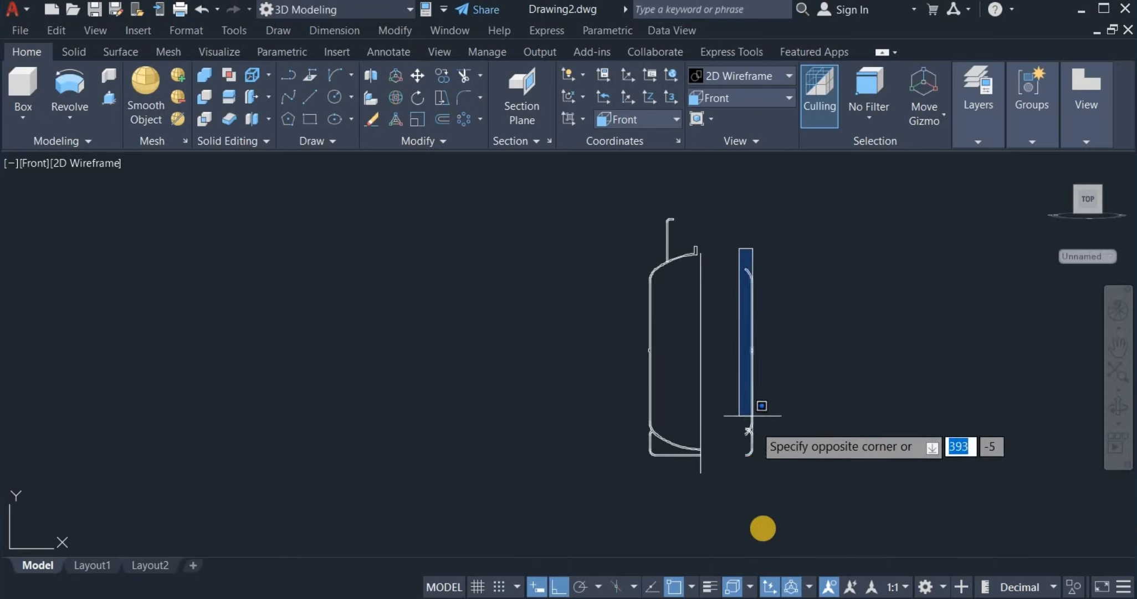
left_click(805, 506)
key("Delete")
- Draw a short vertical line across the base ring's wall where its lower corner arcs meet the bottom edges
scroll(680, 469, "up", 5)
left_click(309, 97)
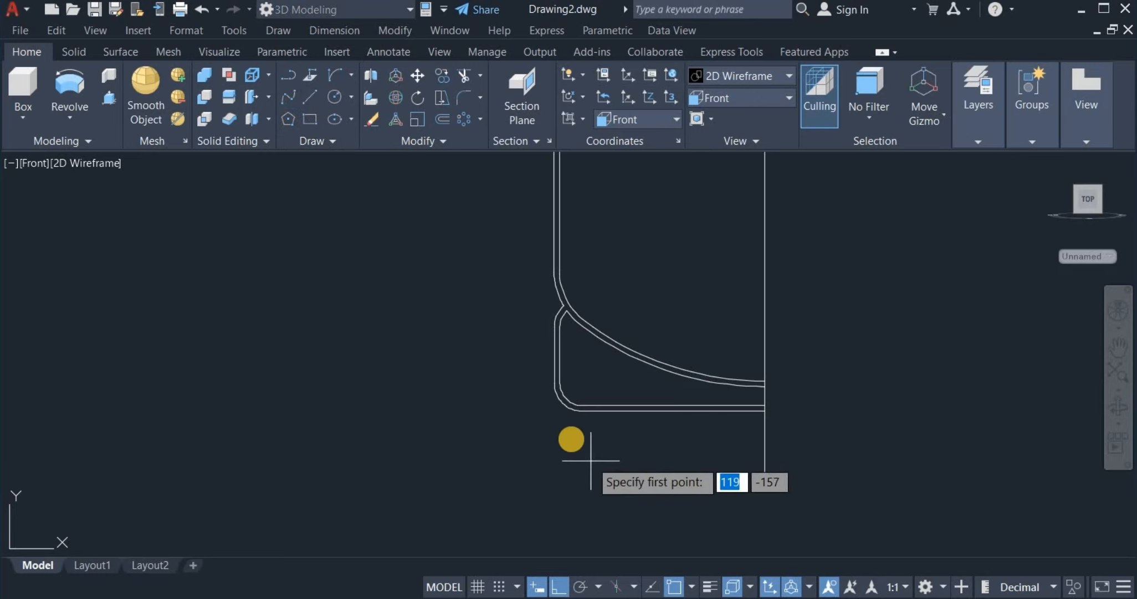
scroll(571, 429, "up", 3)
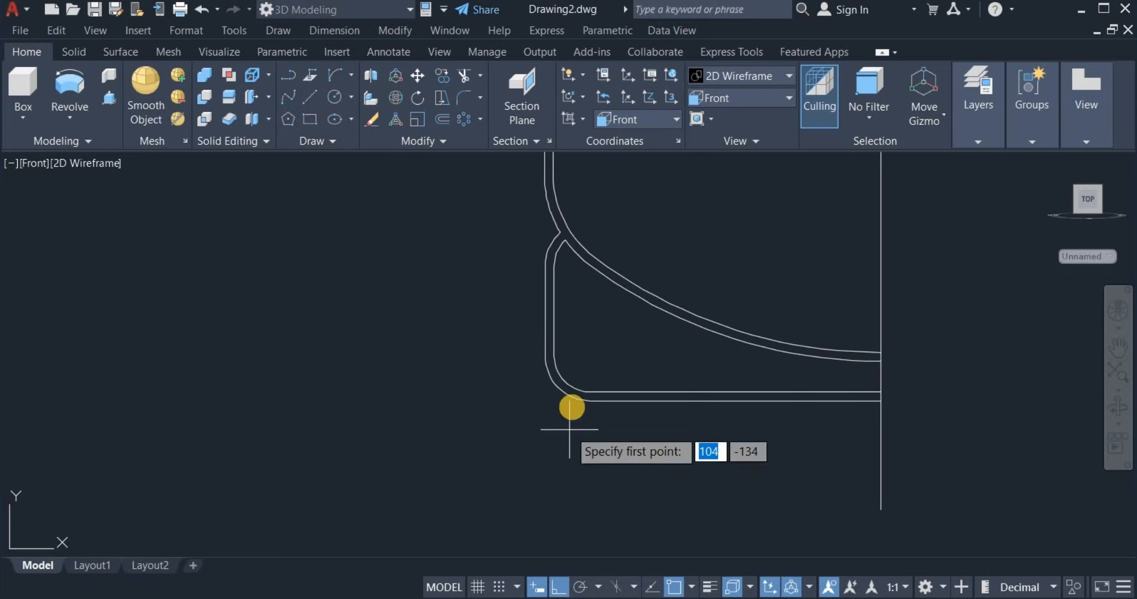
left_click(584, 391)
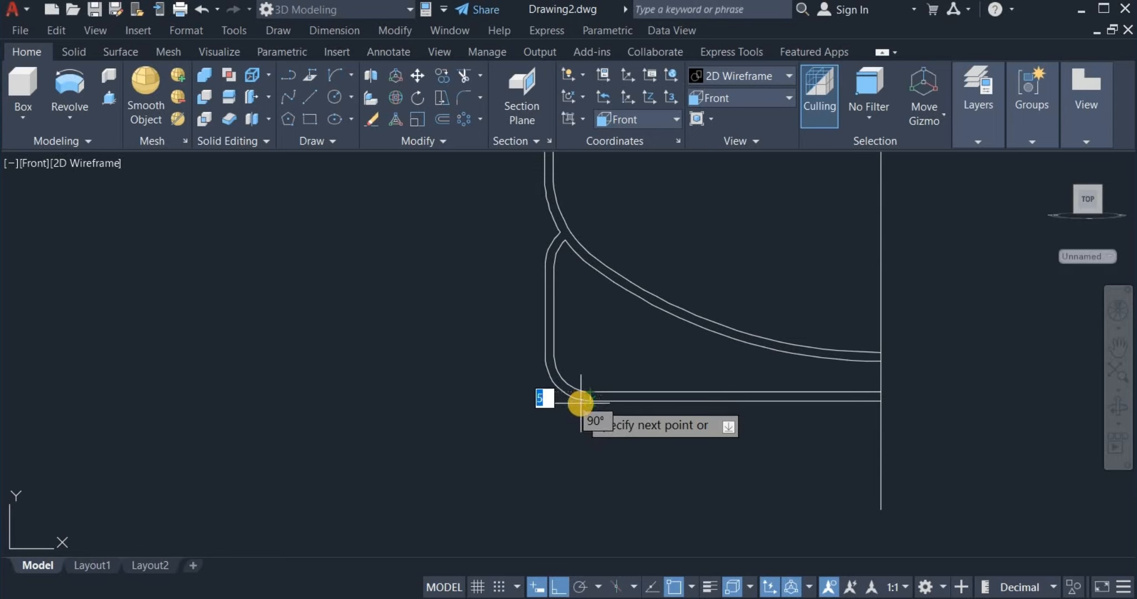
left_click(588, 394)
right_click(593, 363)
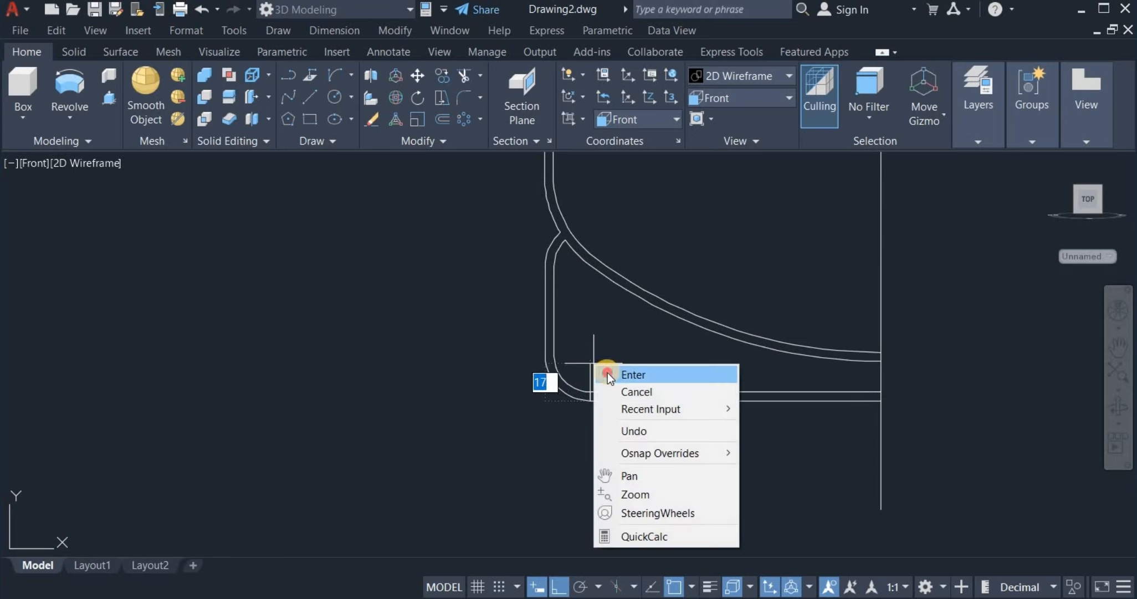
left_click(608, 373)
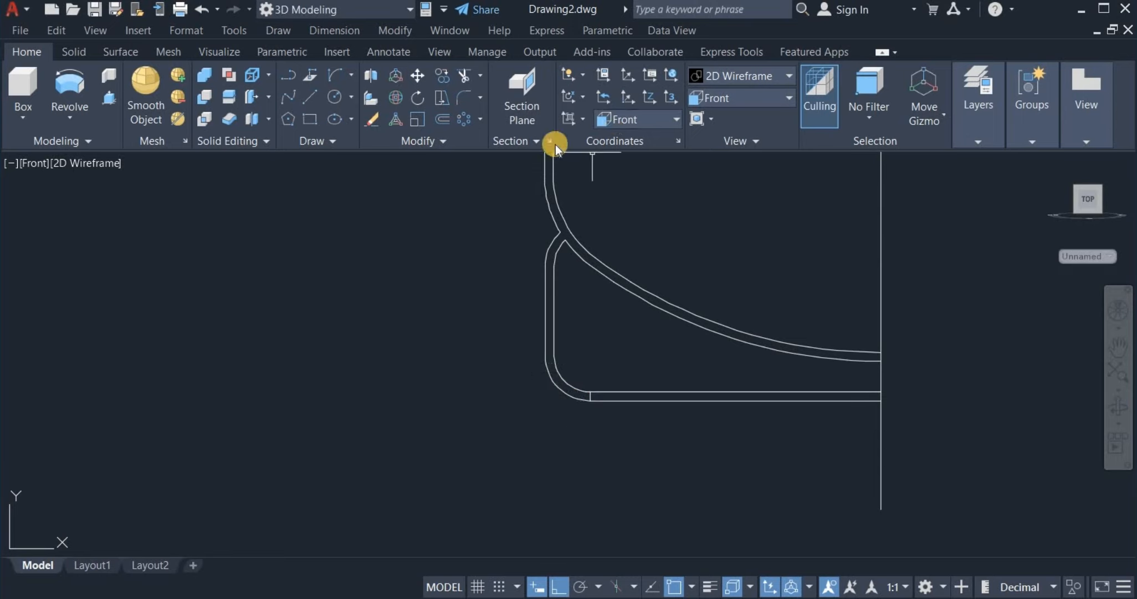
- Trim the base ring's two bottom edges between the short vertical line and the centre line
left_click(463, 80)
left_click(607, 329)
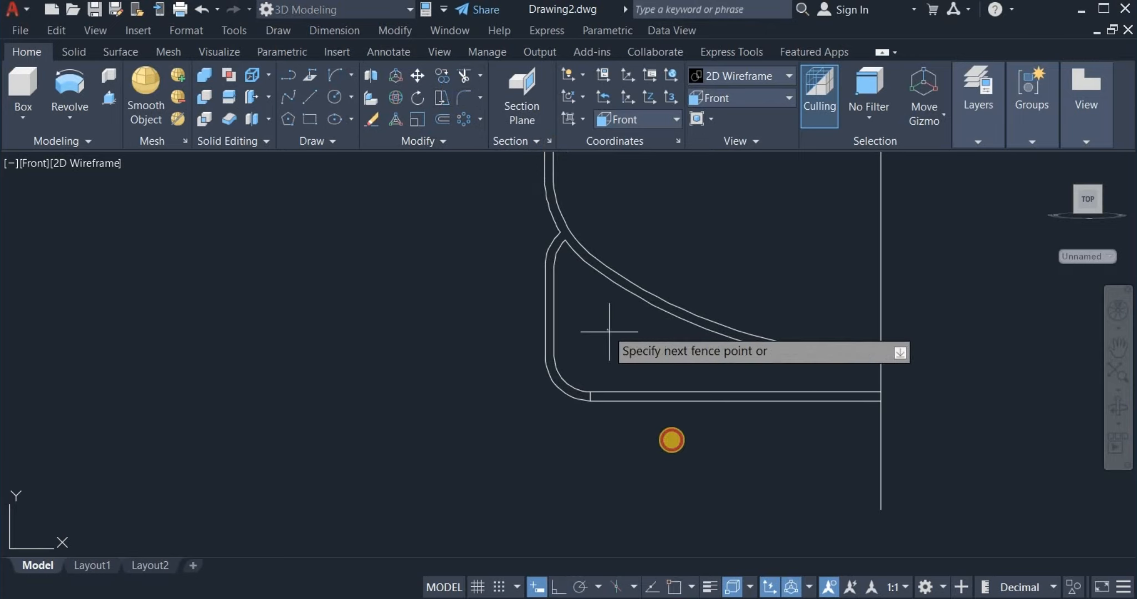
left_click(674, 450)
right_click(674, 450)
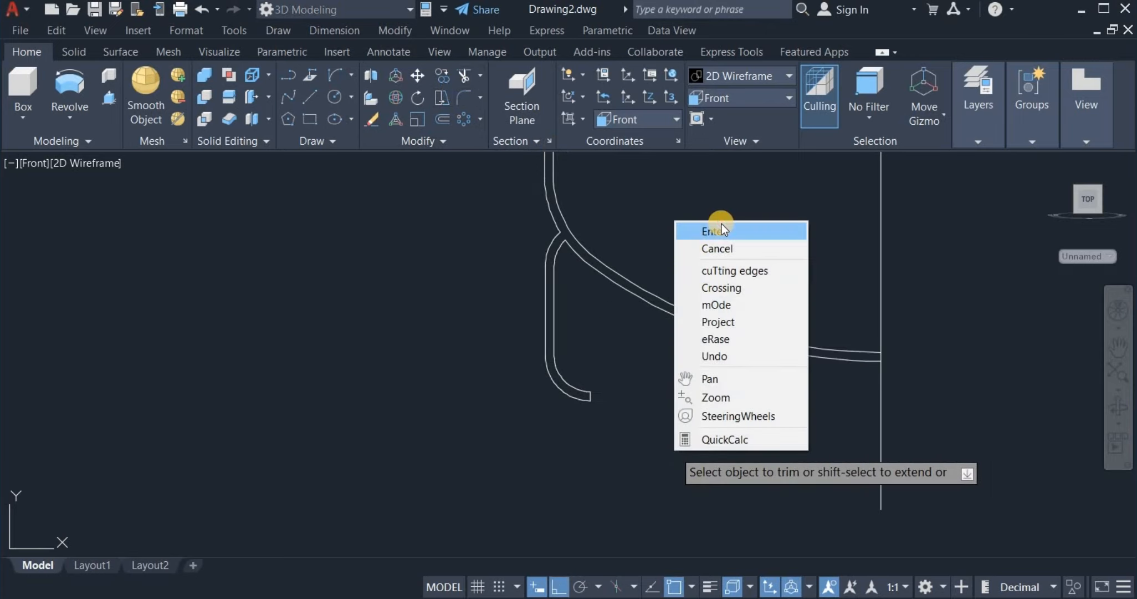
left_click(714, 249)
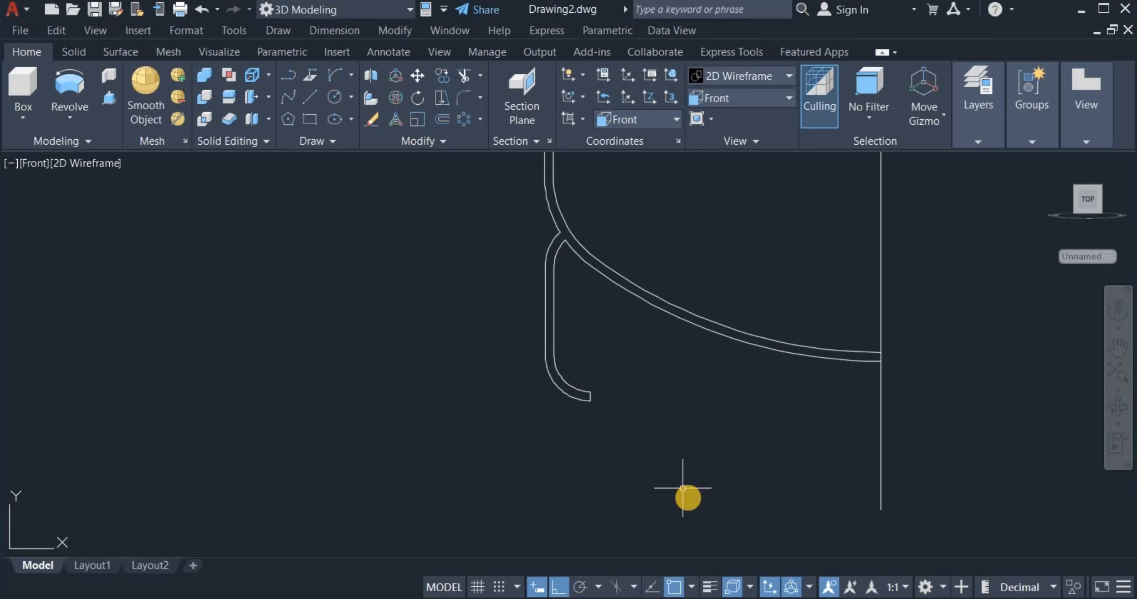
- Draw a semicircular arc bulging toward the centre line between the endpoints of the short line closing the base ring
left_click(351, 76)
left_click(358, 291)
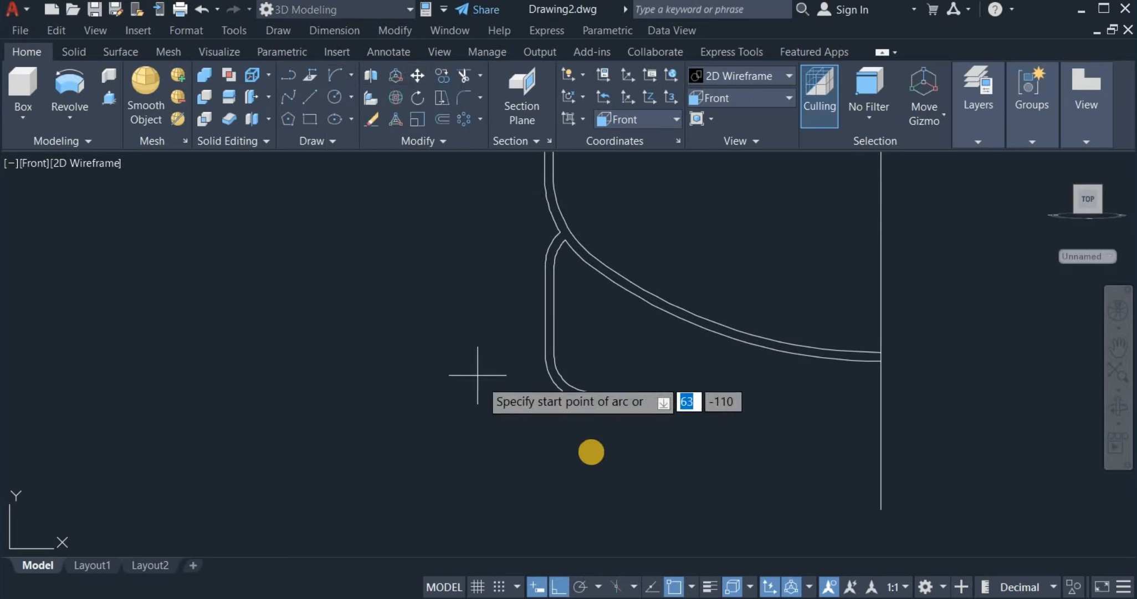
scroll(594, 388, "up", 4)
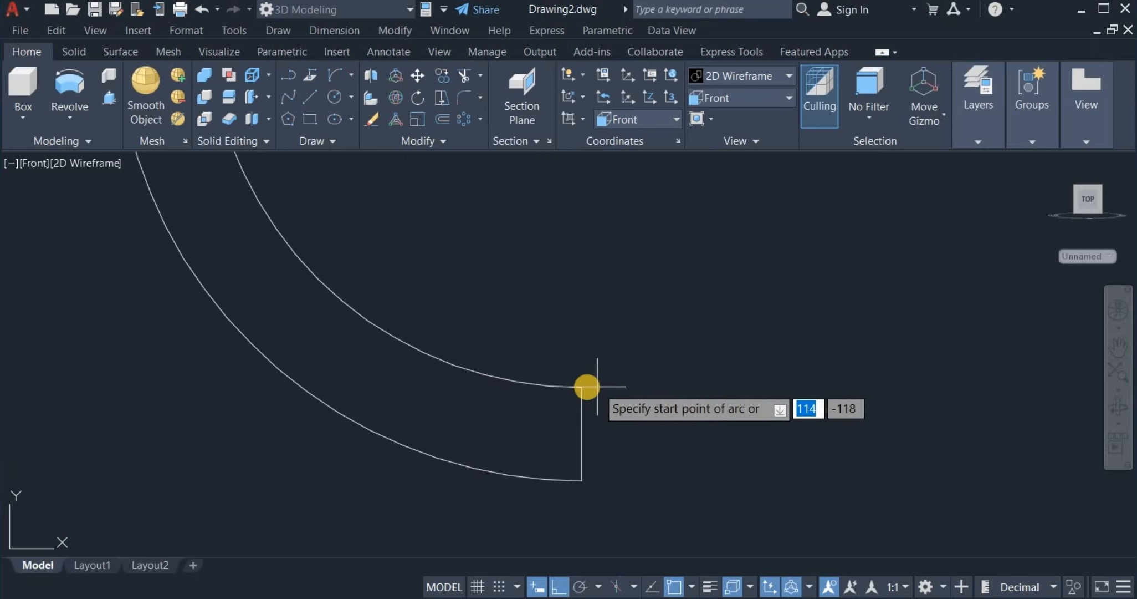
left_click(586, 387)
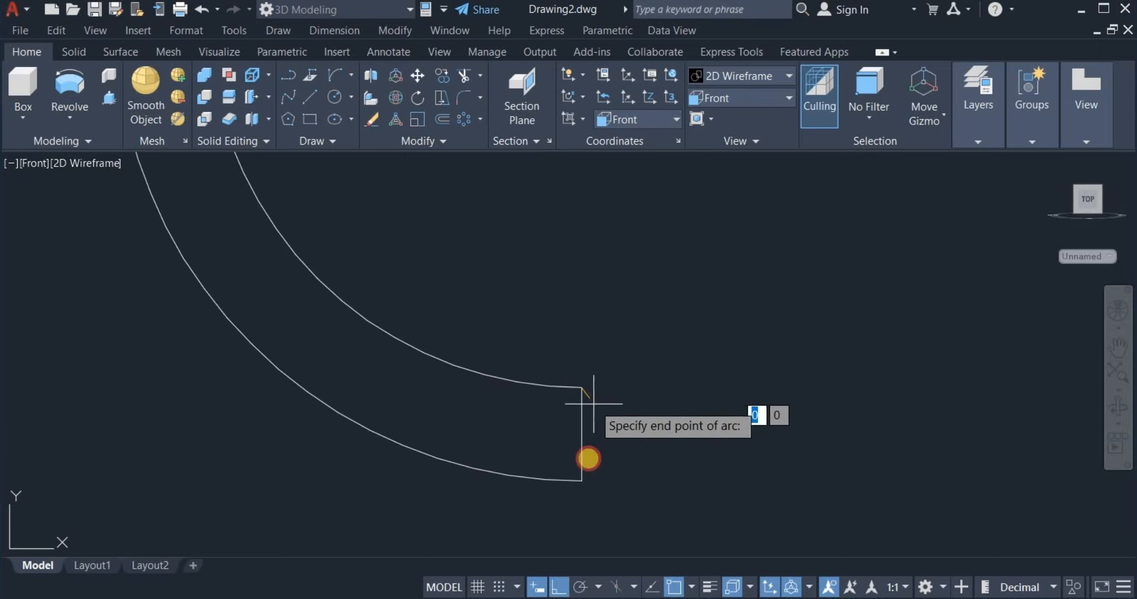
left_click(579, 480)
left_click(662, 435)
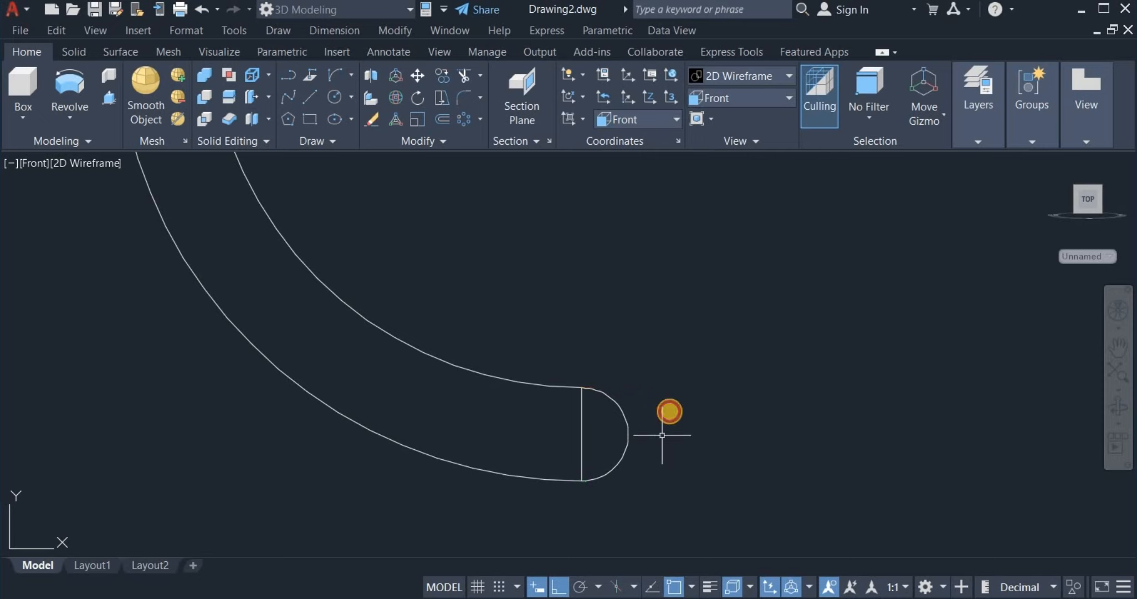
- Delete the short vertical line across the base ring's rounded end, keeping the semicircular arc
left_click(594, 442)
left_click(553, 447)
right_click(648, 341)
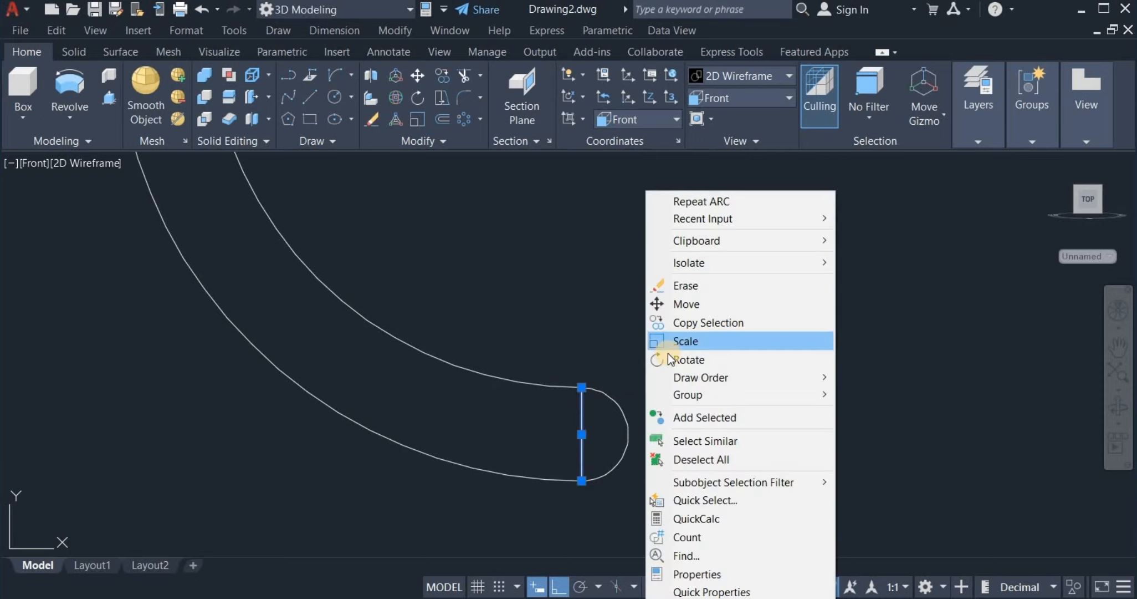
left_click(693, 287)
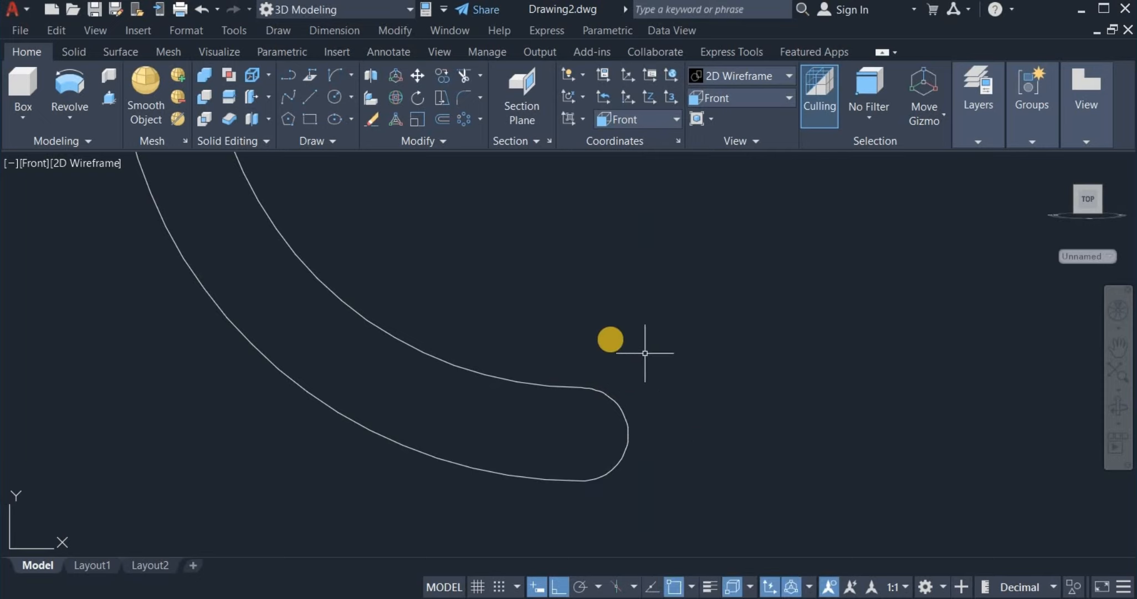
- Join the base ring's wall lines, corner arcs and semicircular end into one outline
scroll(597, 347, "down", 5)
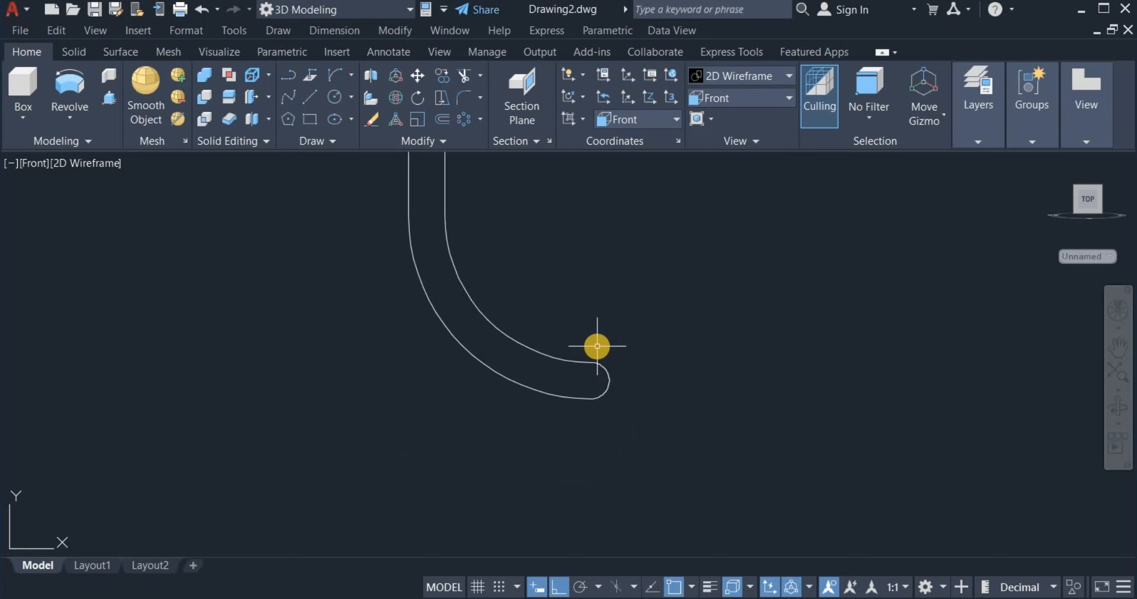
left_click(438, 143)
left_click(445, 185)
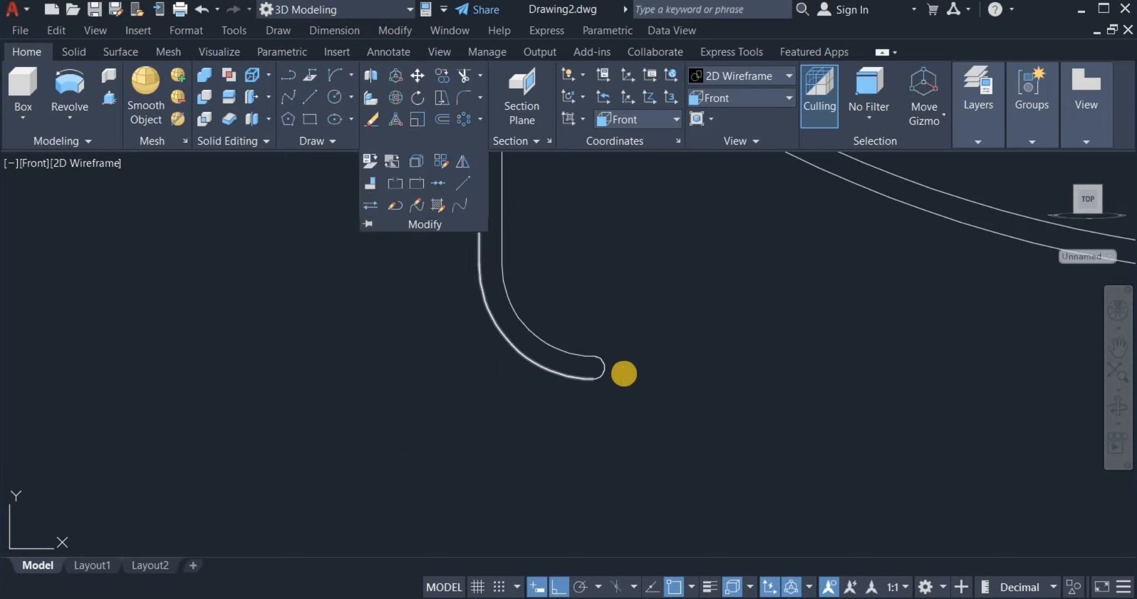
left_click(617, 399)
left_click(587, 325)
key("Return")
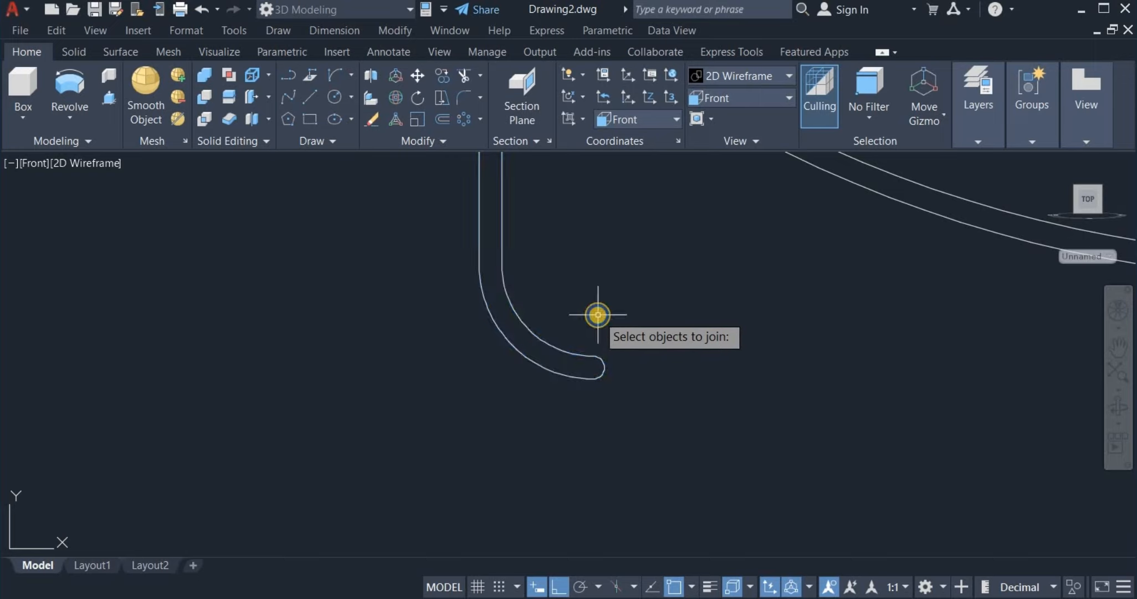
- Join the segments of the body, base ring and upper collar profiles into continuous outlines
scroll(530, 385, "down", 4)
scroll(529, 384, "down", 3)
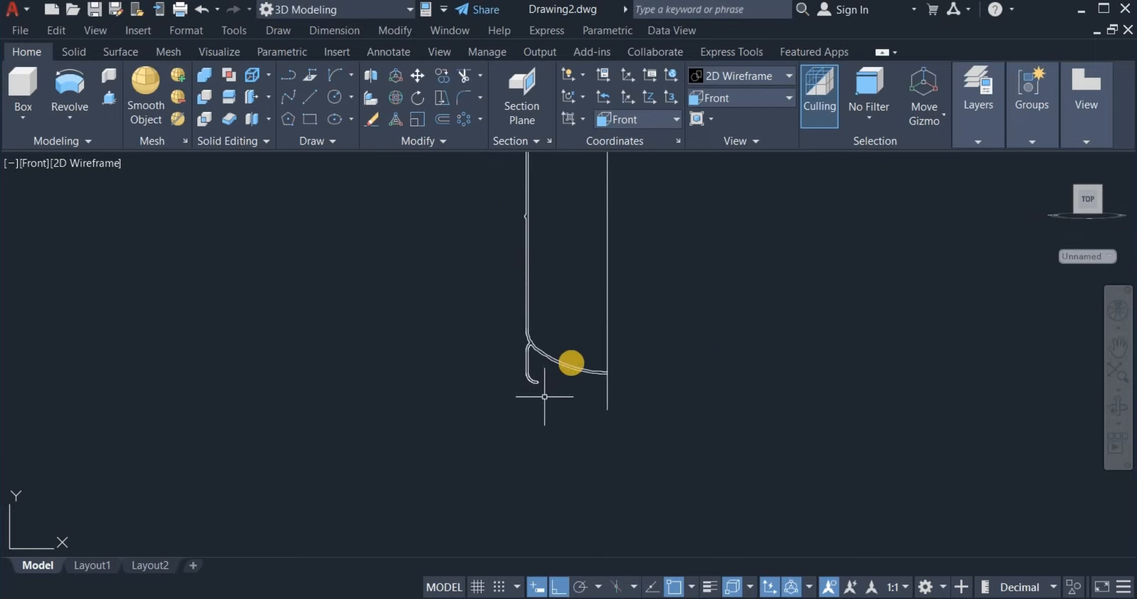
scroll(576, 353, "down", 3)
scroll(589, 350, "up", 3)
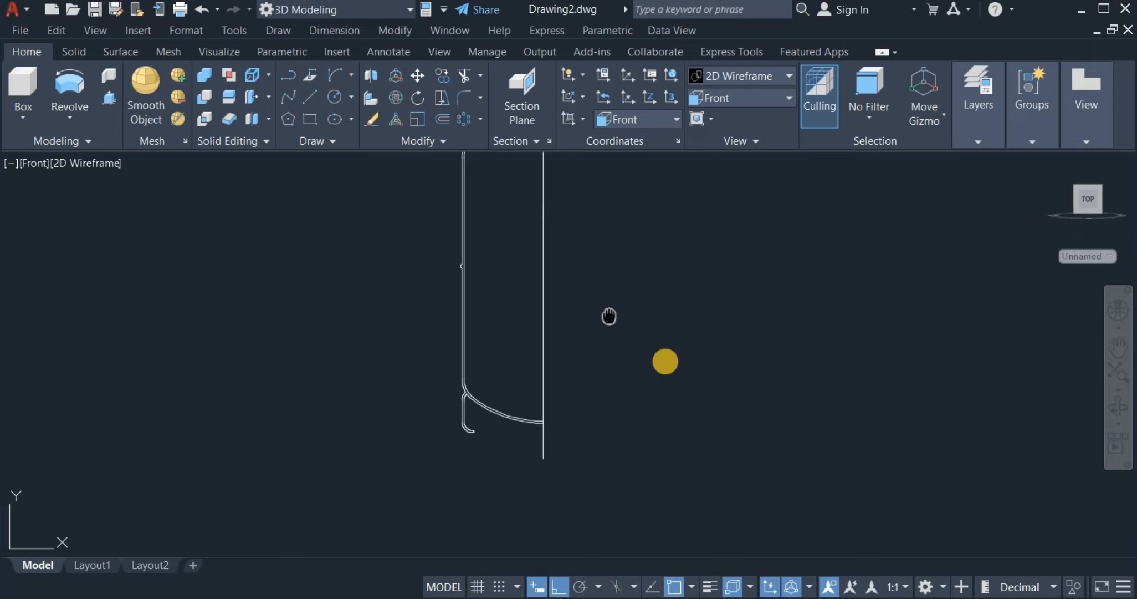
middle_click_drag(608, 316, 667, 382)
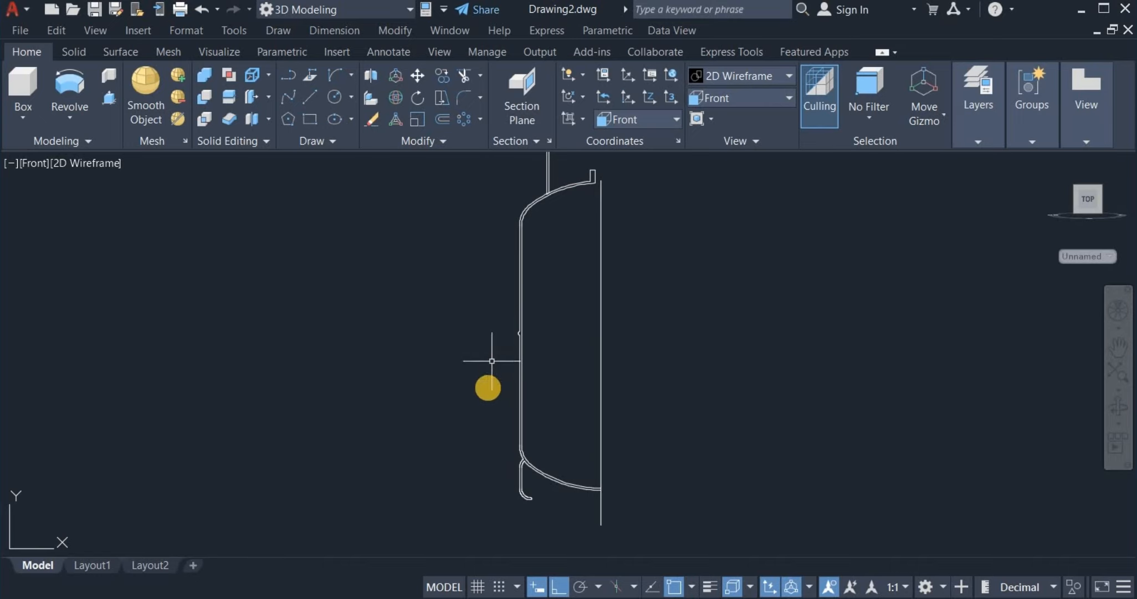
left_click(417, 143)
left_click(435, 182)
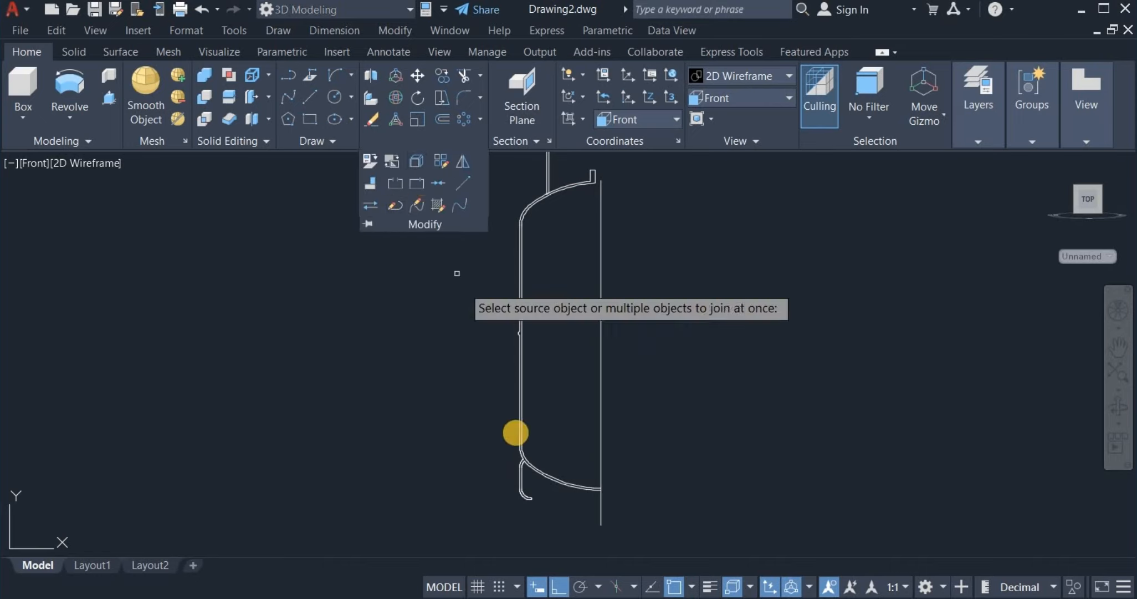
left_click(542, 521)
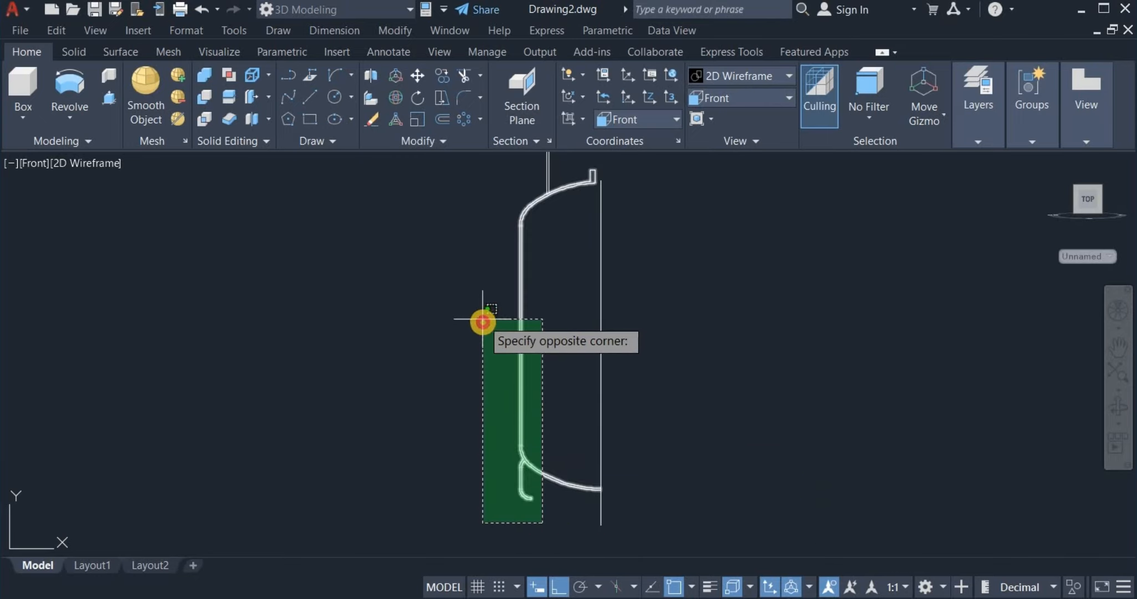
left_click(482, 323)
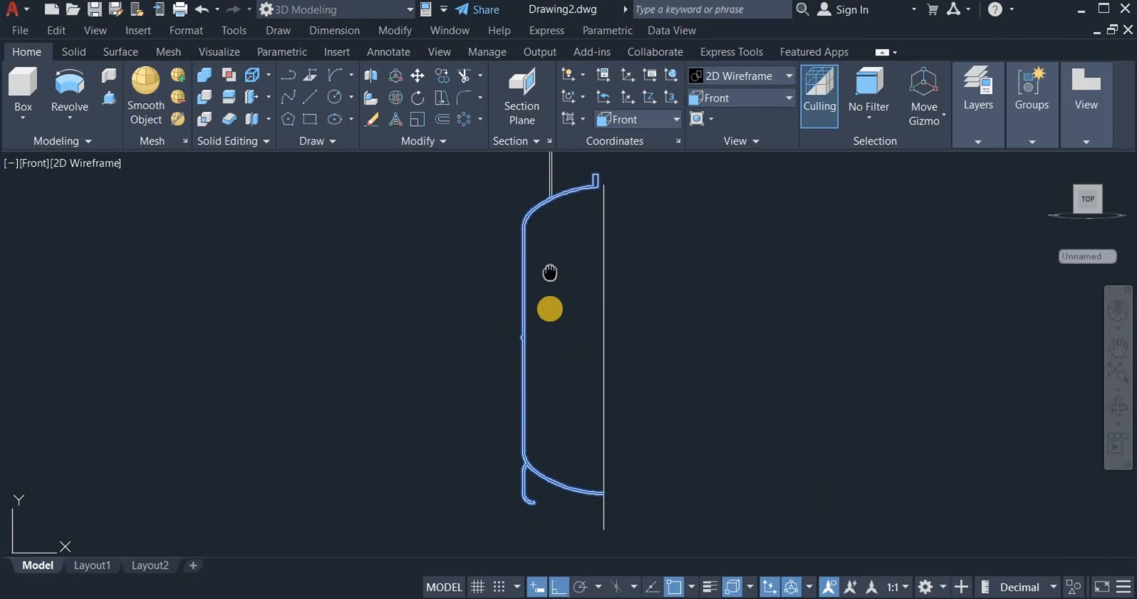
middle_click_drag(548, 271, 550, 331)
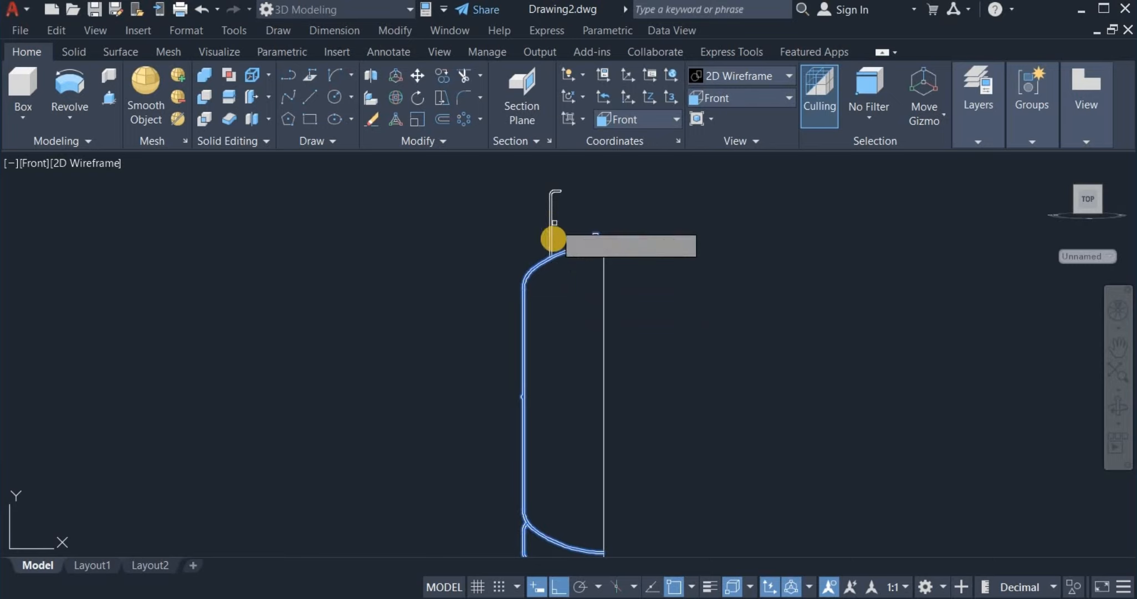
left_click(521, 180)
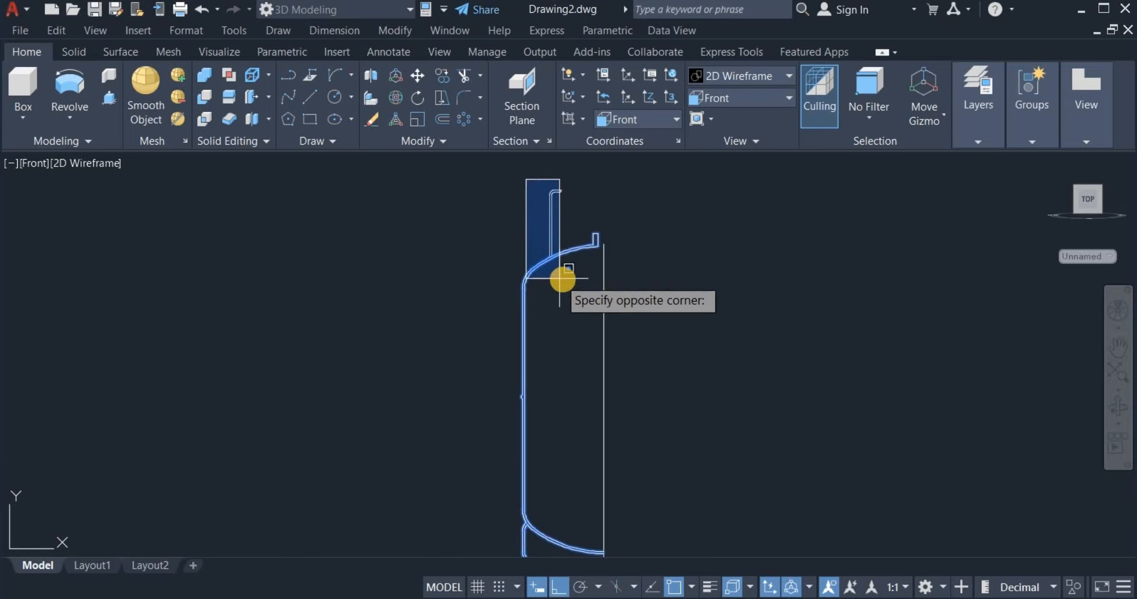
left_click(577, 280)
key("Return")
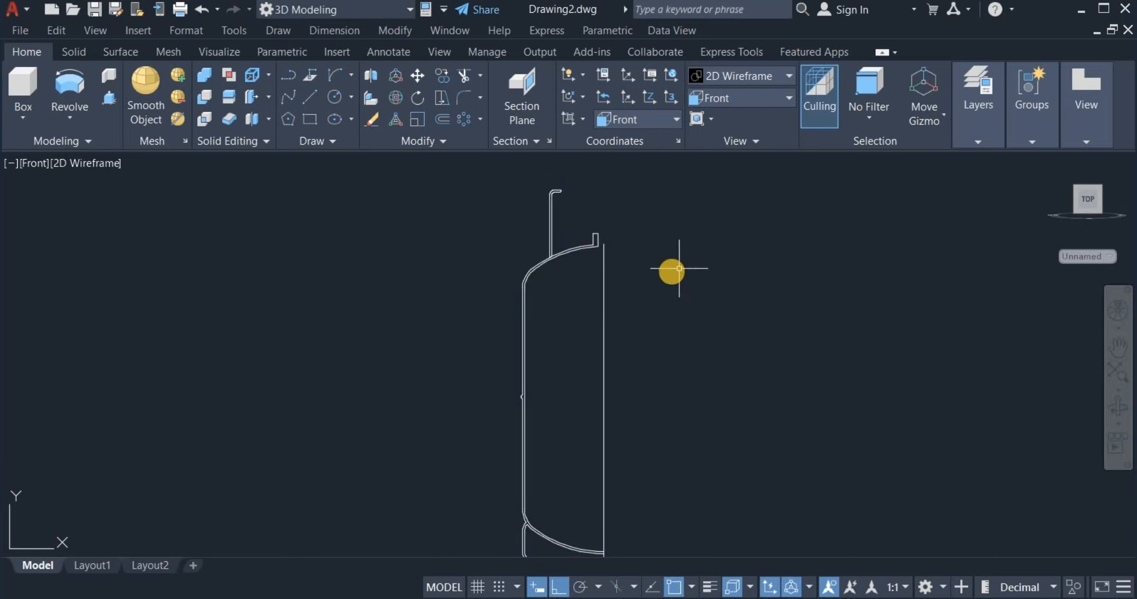
- Draw a circle of diameter 8 centred on the corner where the valve neck's outer edge meets the dome
scroll(565, 247, "up", 5)
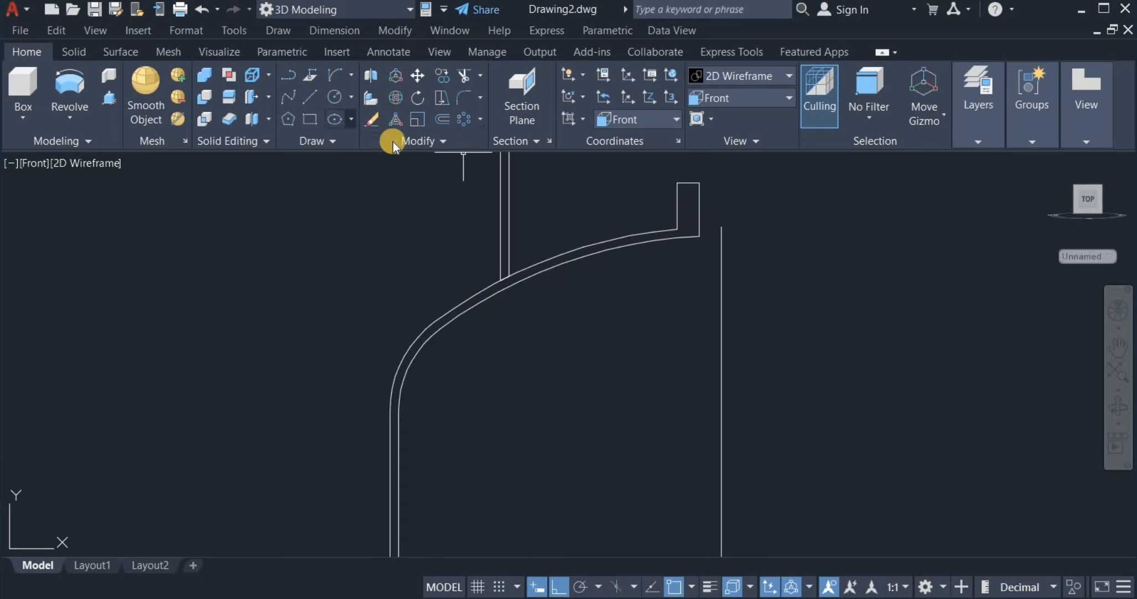
left_click(331, 97)
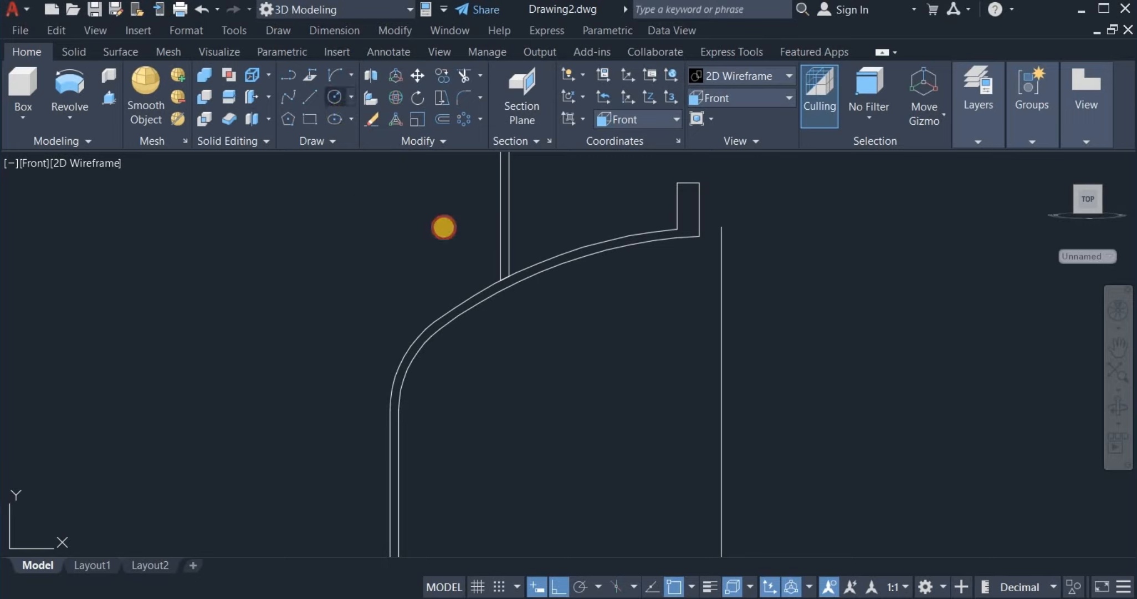
left_click(677, 229)
right_click(661, 283)
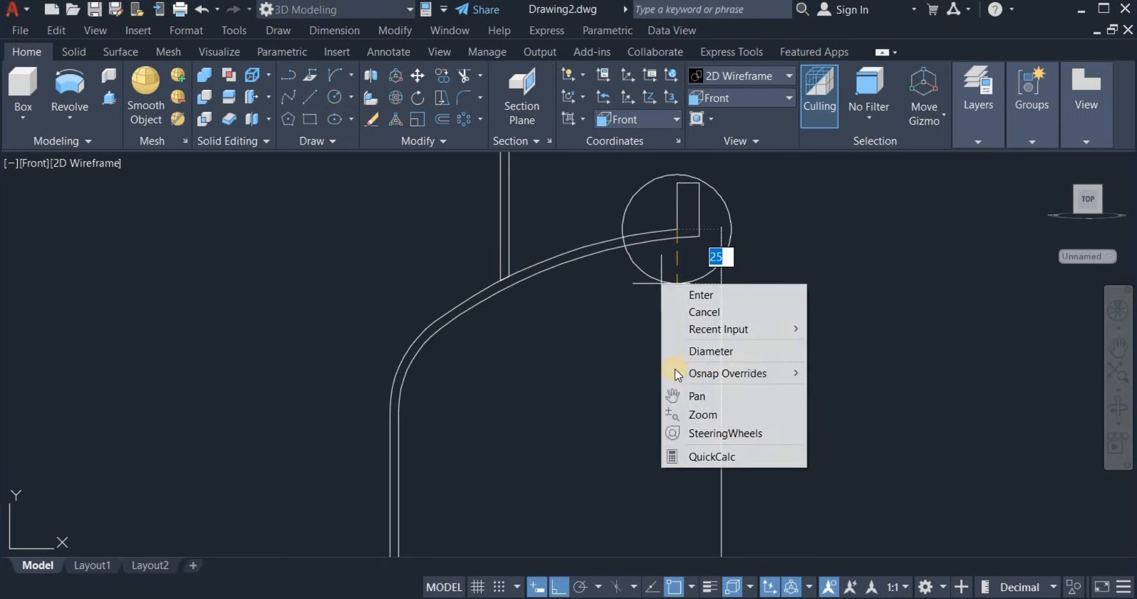
left_click(720, 351)
type("8")
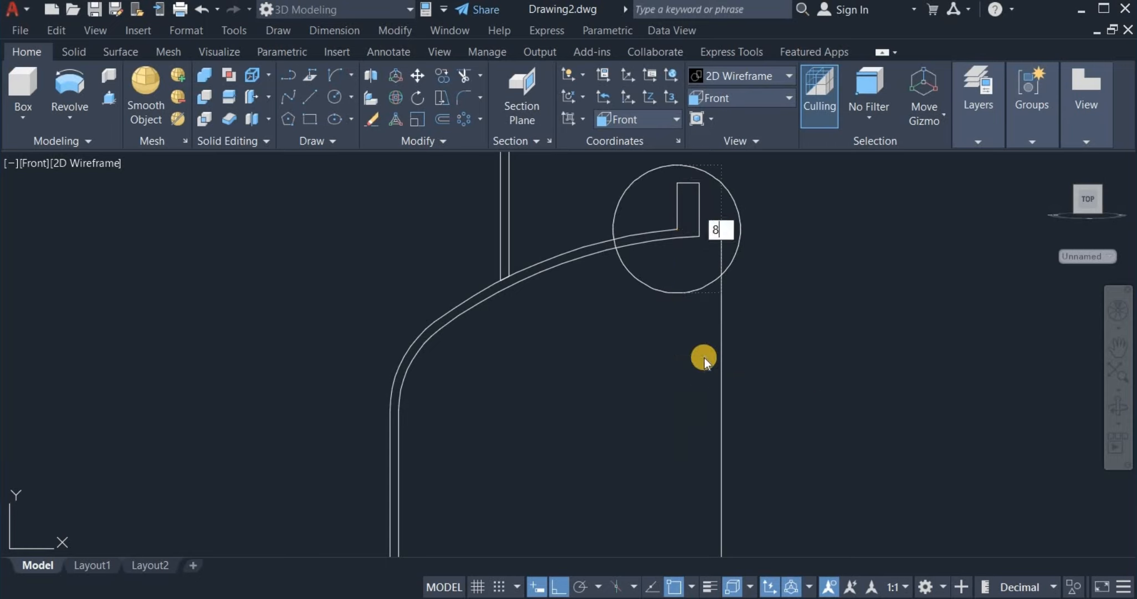
key("Return")
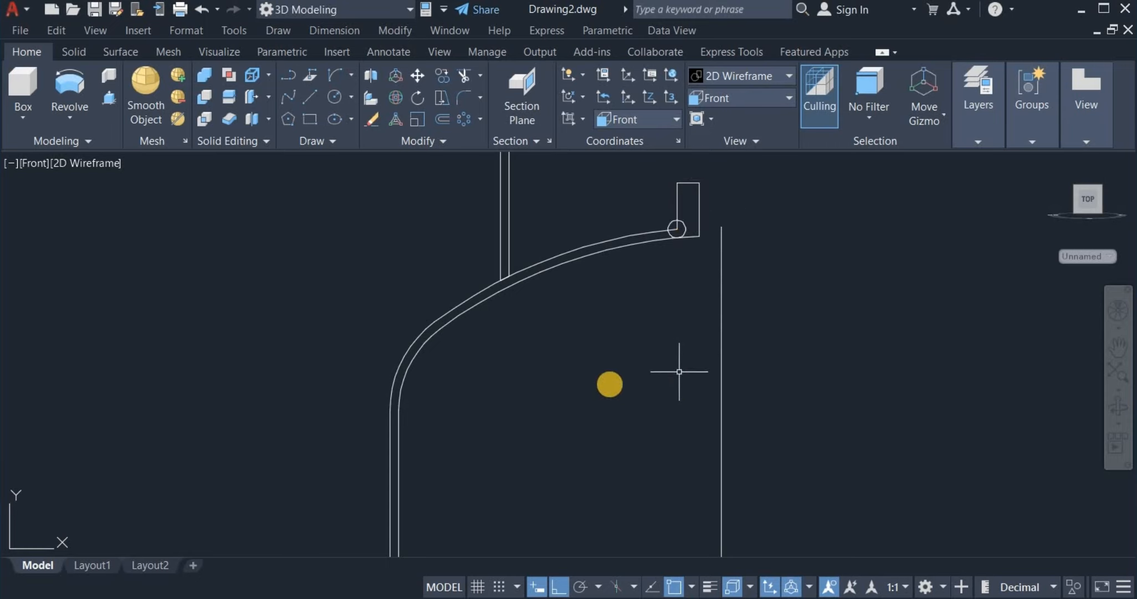
- Draw a circle of diameter 8 centred where the collar's outer edge meets the dome
right_click(587, 383)
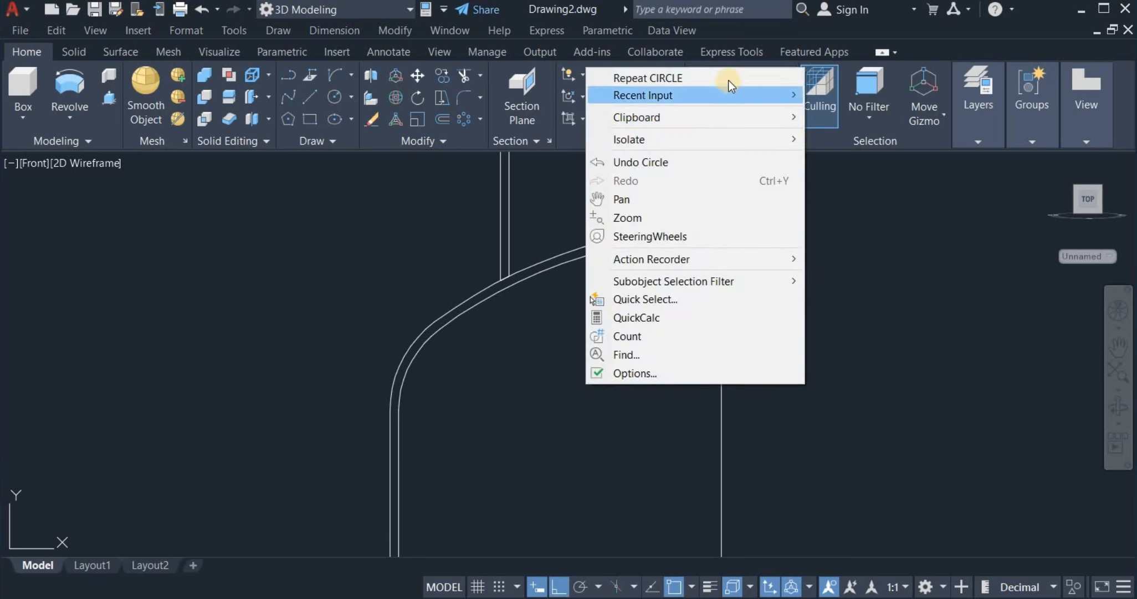
left_click(727, 78)
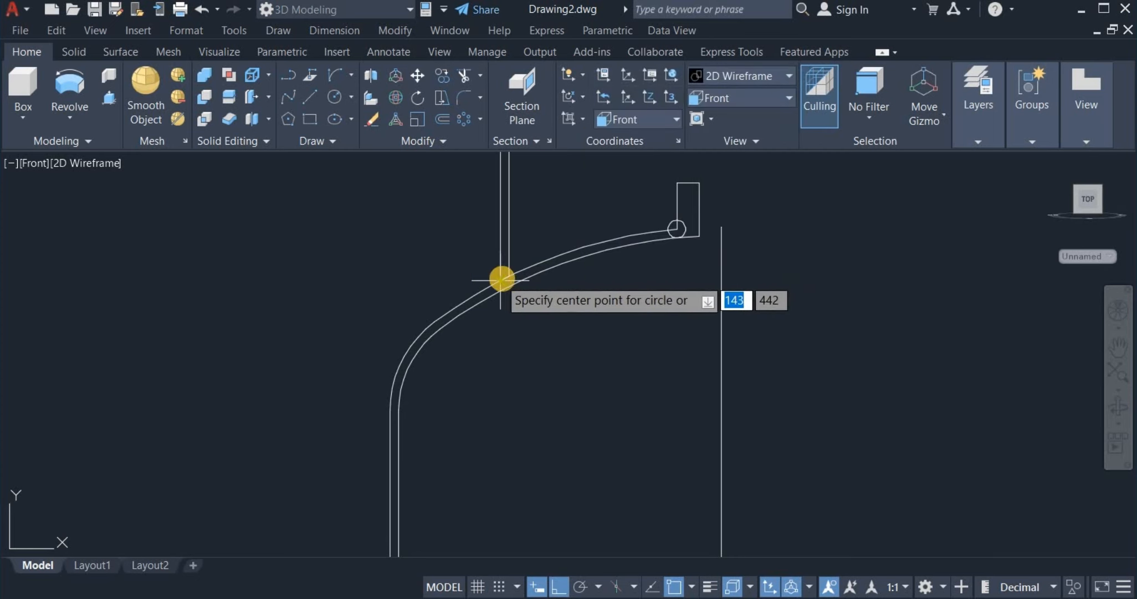
scroll(501, 287, "up", 4)
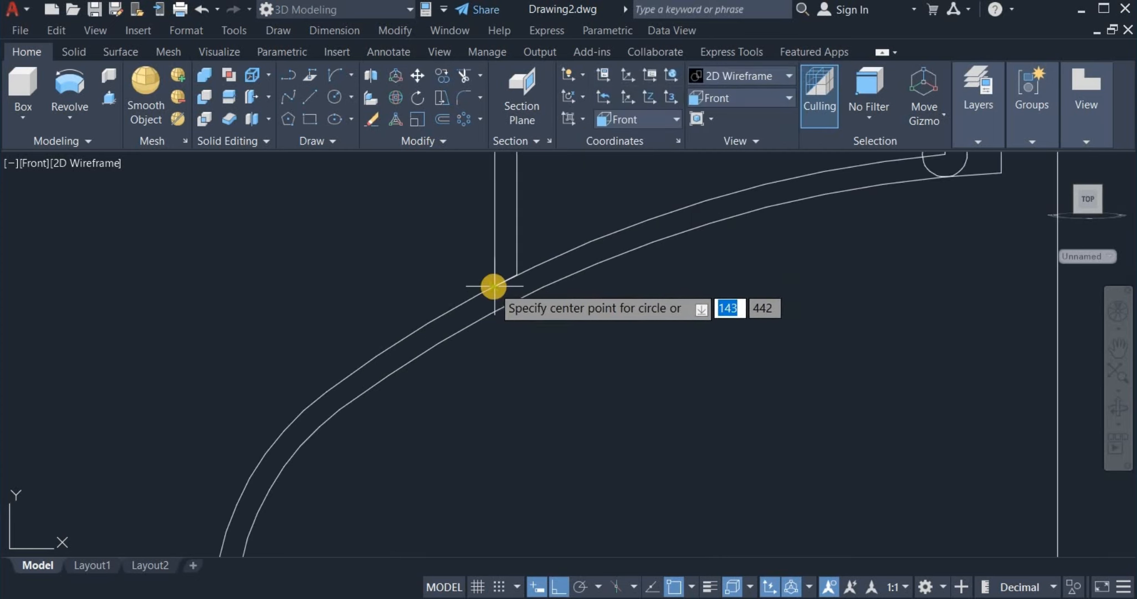
left_click(495, 287)
right_click(507, 338)
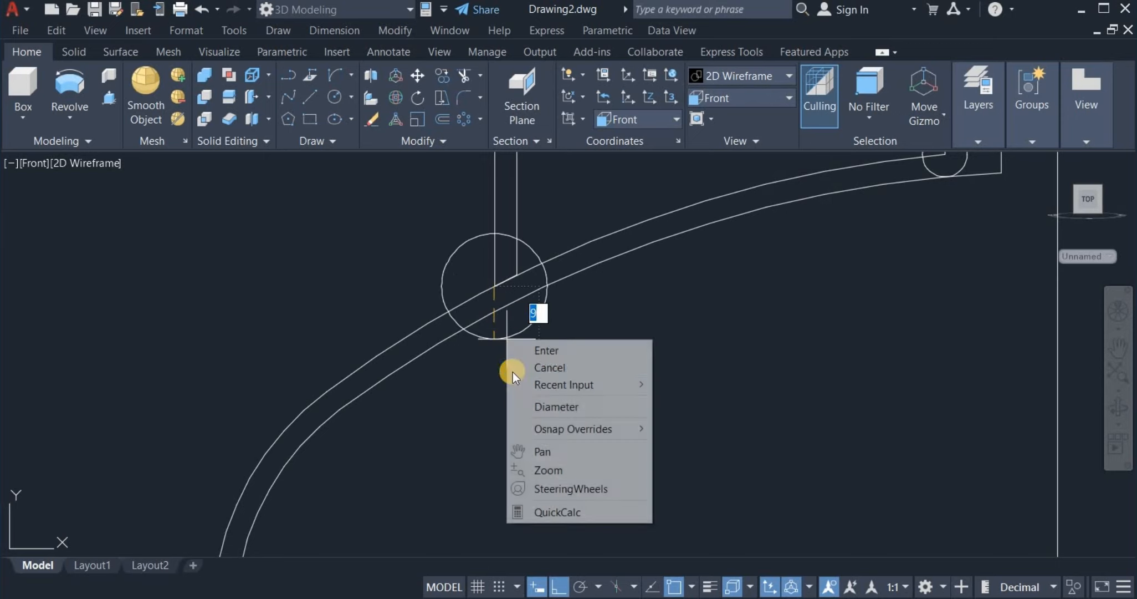
left_click(522, 401)
type("8")
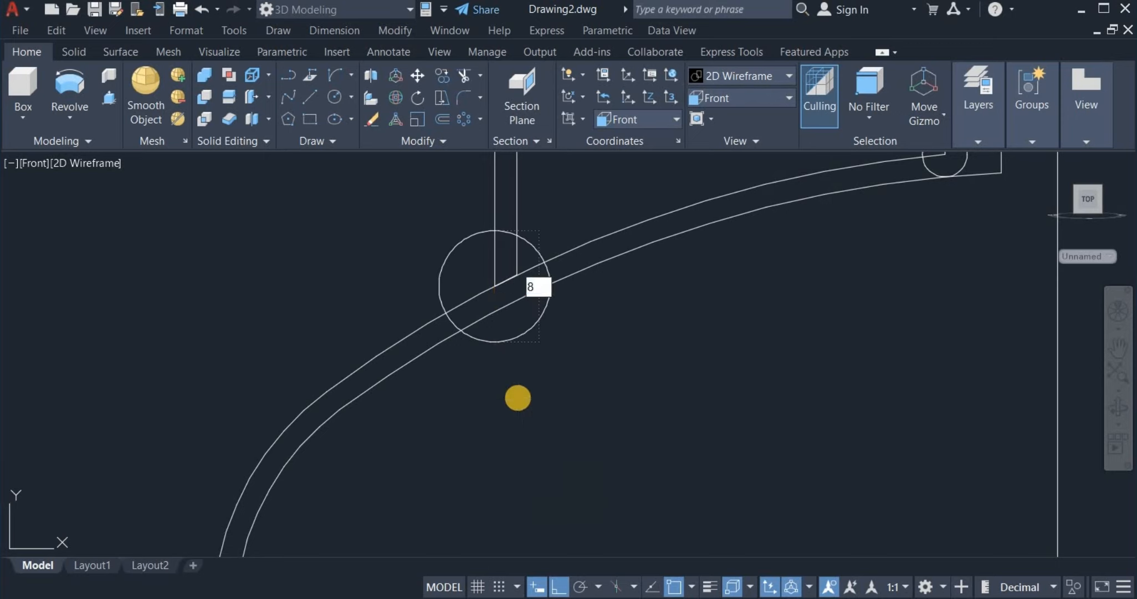
key("Return")
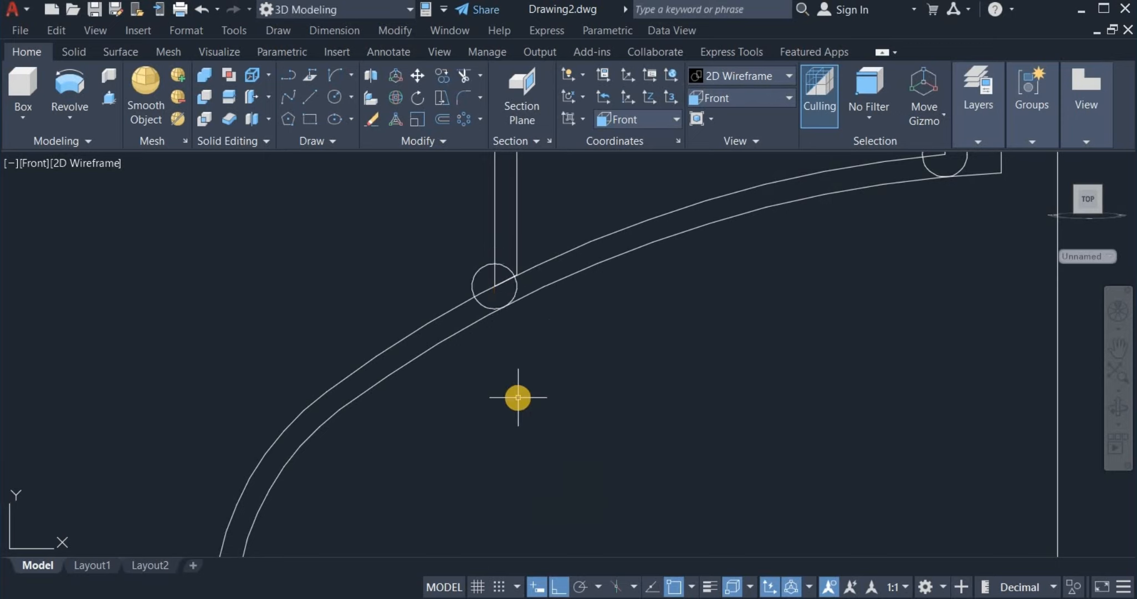
- Trim the collar circle to the arc outside the collar above the dome, removing its other portions
left_click(467, 75)
scroll(499, 250, "up", 4)
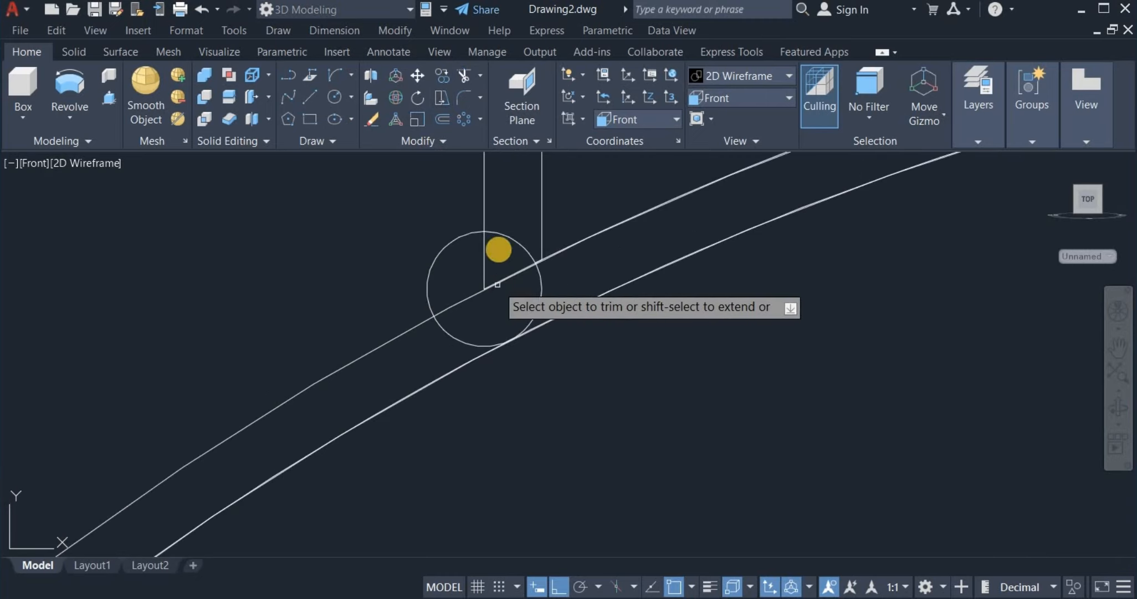
left_click(506, 233)
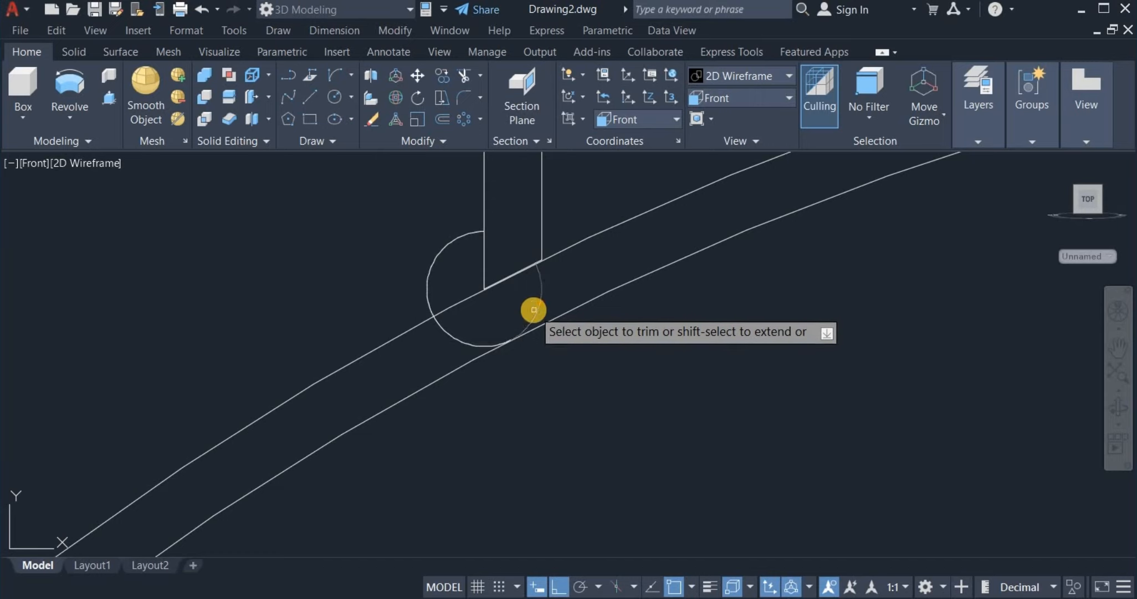
left_click_drag(531, 315, 450, 348)
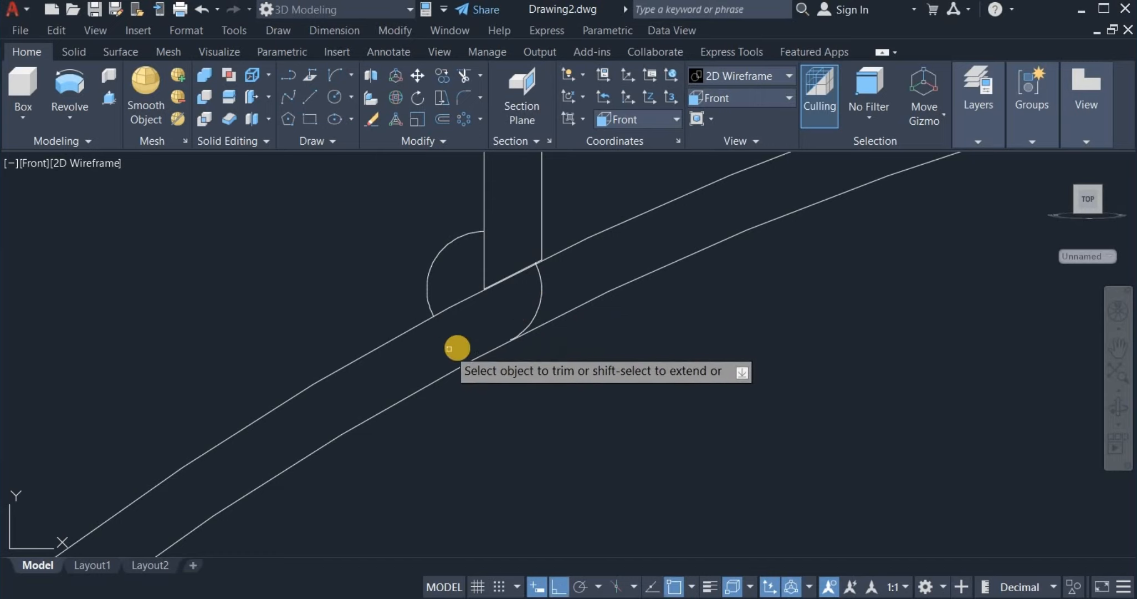
left_click(590, 284)
left_click(508, 312)
right_click(515, 307)
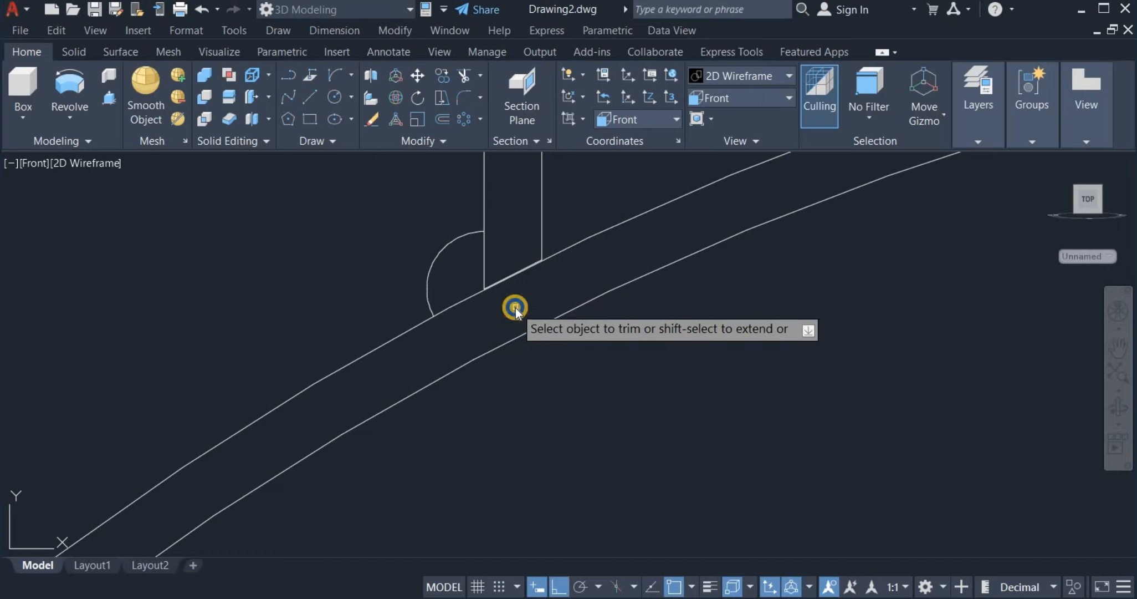
left_click(523, 322)
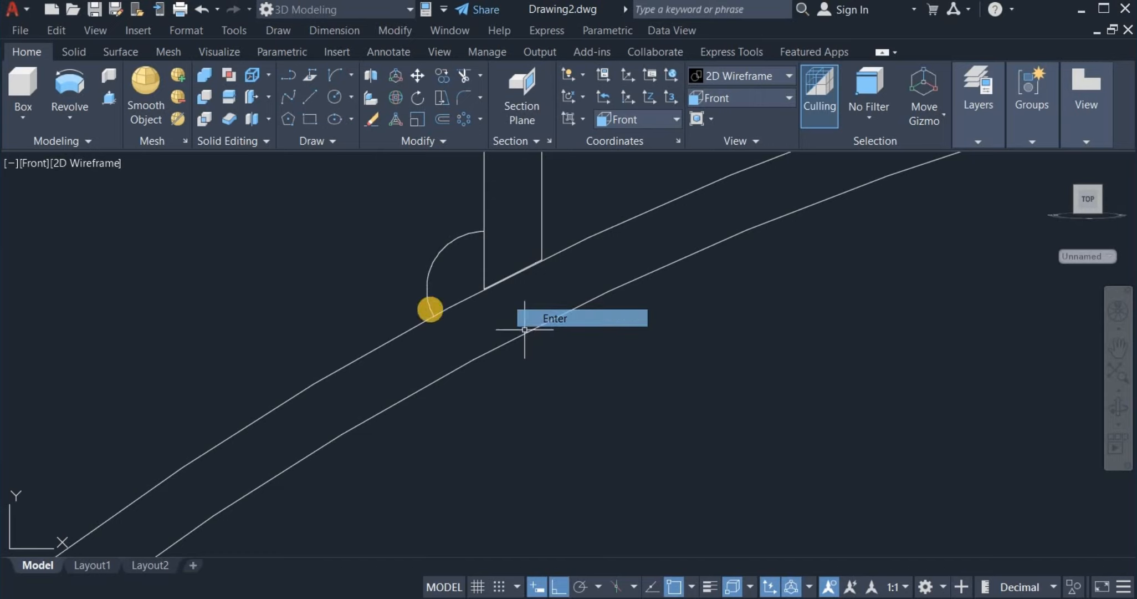
- Draw lines from the arc's upper end down the collar edge and along the dome to its lower end
left_click(304, 101)
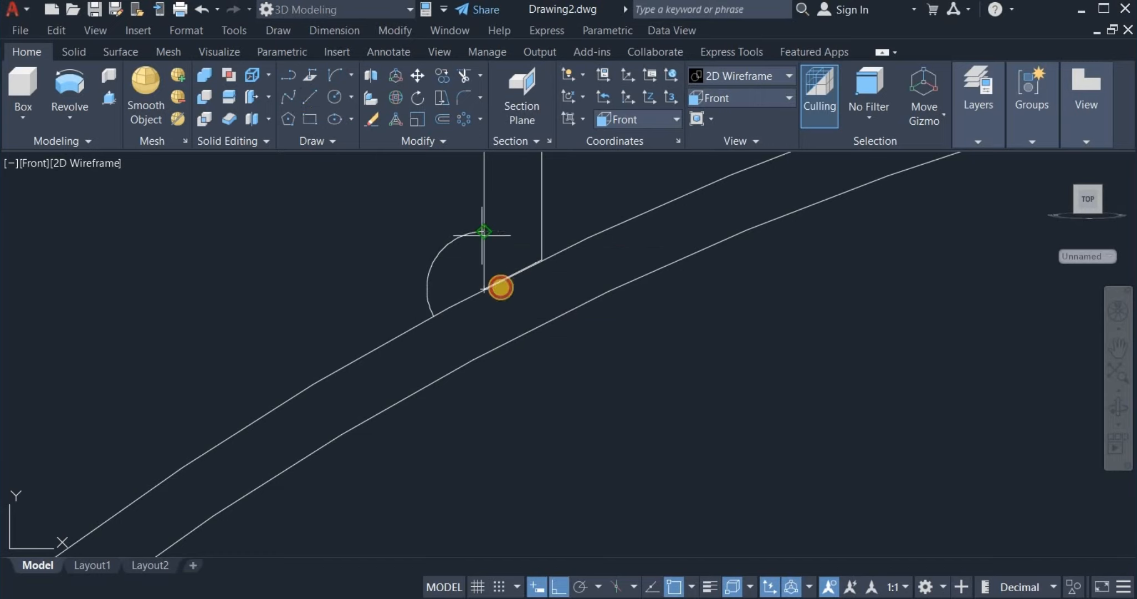
left_click(500, 288)
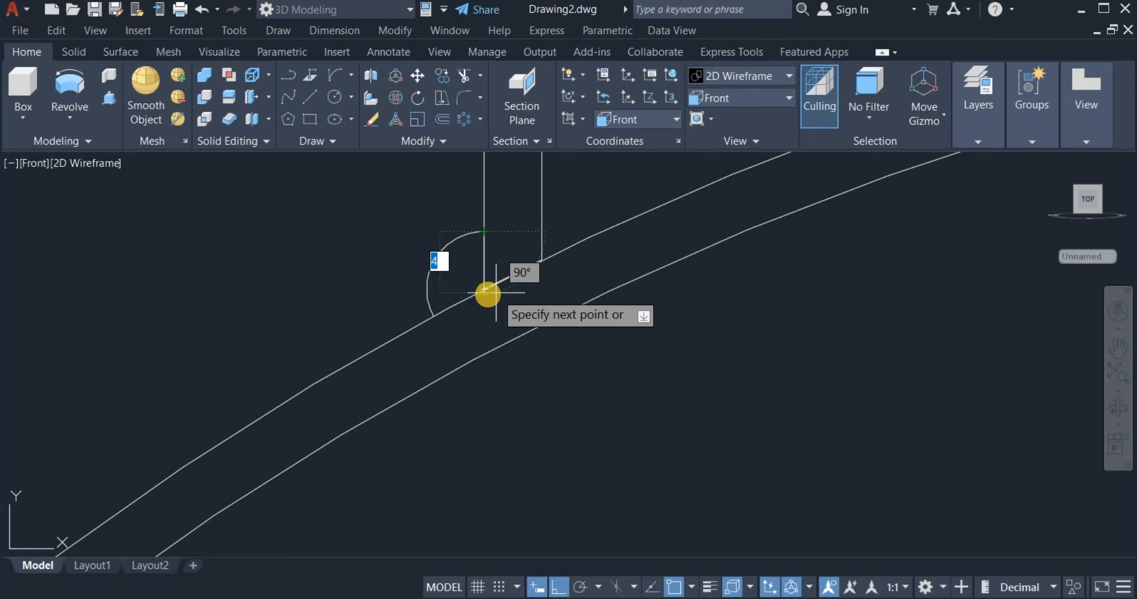
right_click(480, 323)
left_click(520, 336)
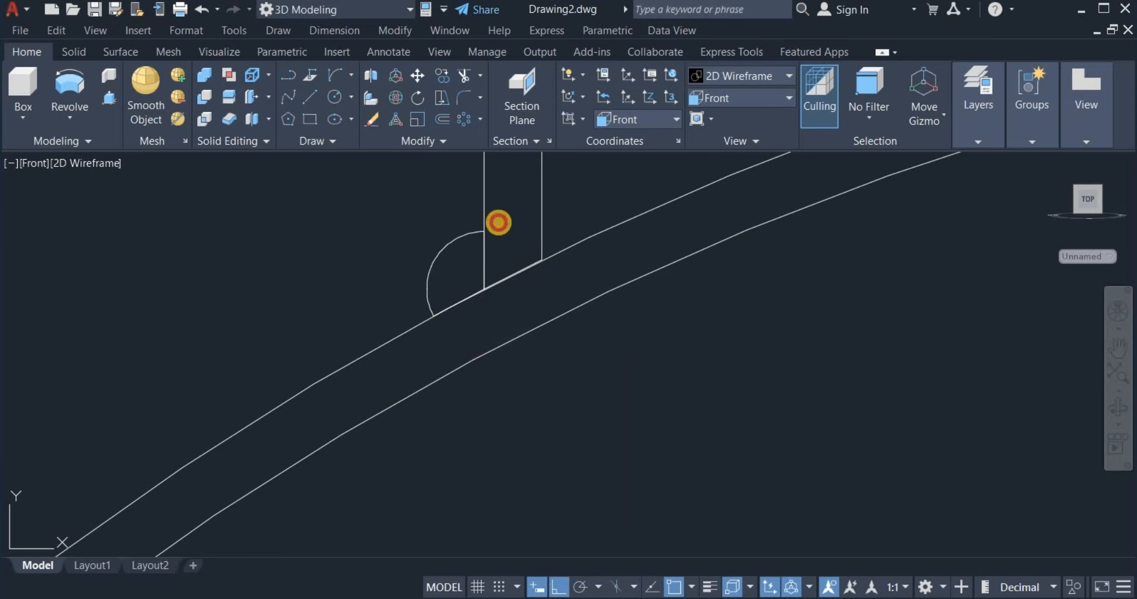
- Join the arc at the collar's foot with its two closing lines into one outline
left_click(380, 215)
left_click(535, 335)
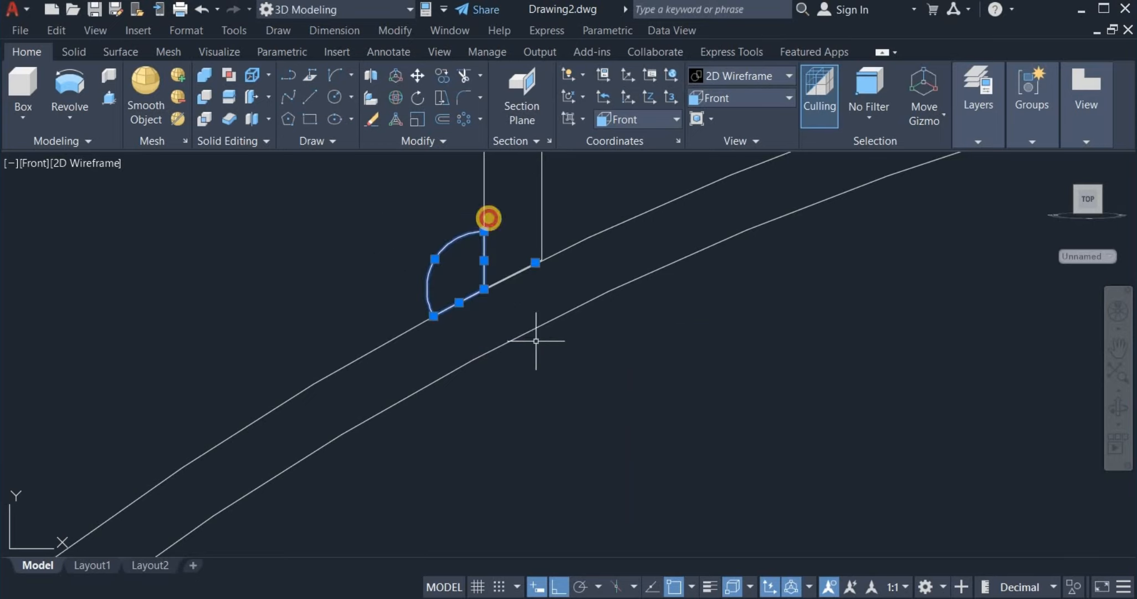
left_click(422, 149)
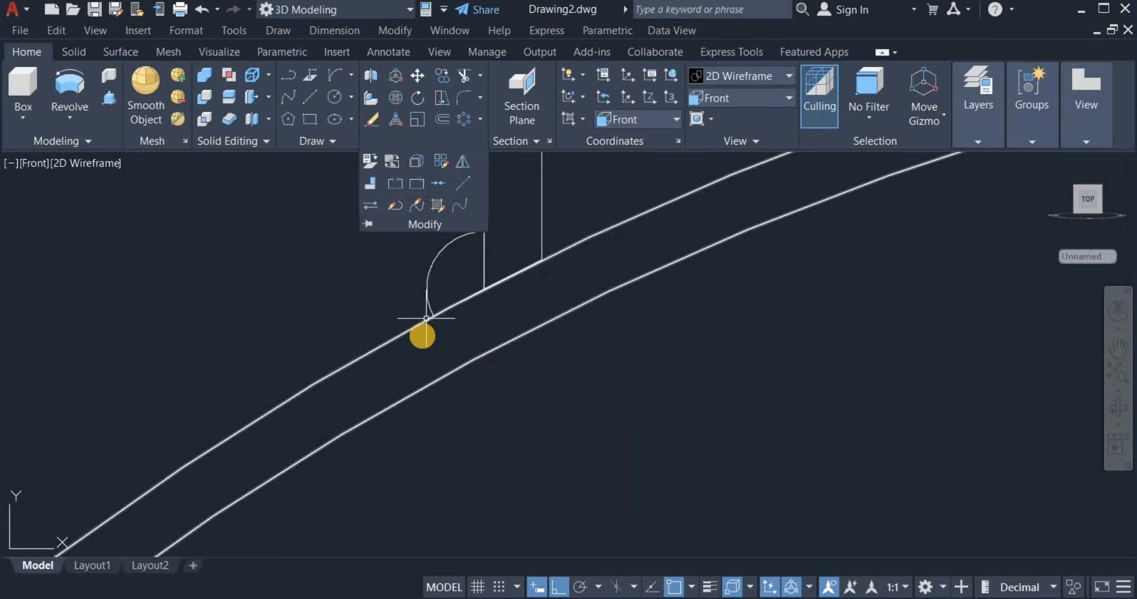
- Trim the circle at the valve neck's foot to the arc outside the neck above the dome
scroll(435, 279, "down", 6)
scroll(517, 243, "up", 4)
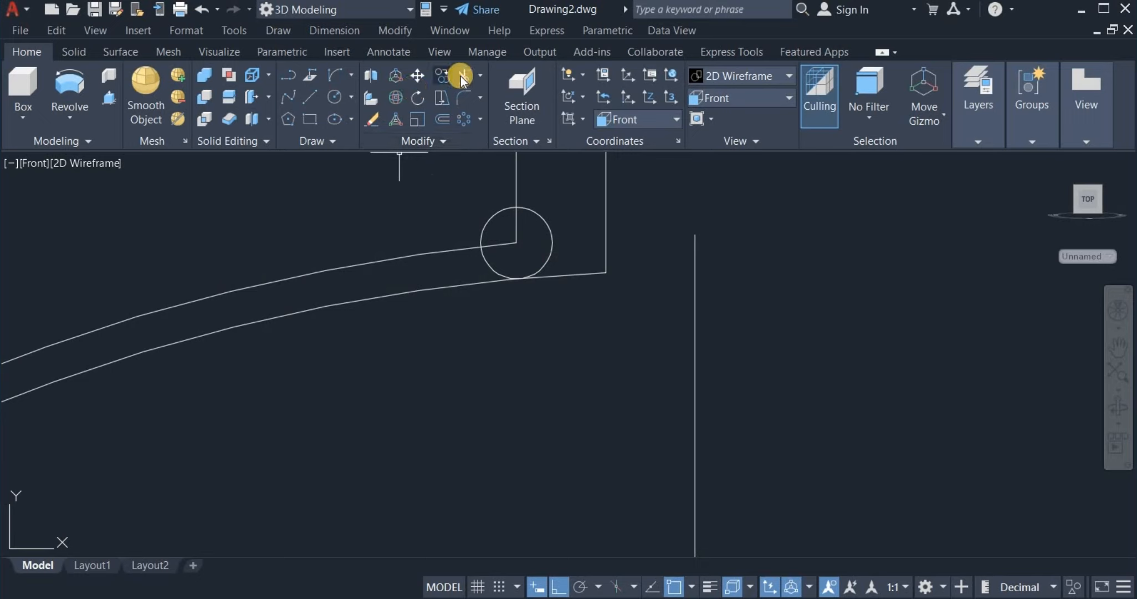
left_click(539, 226)
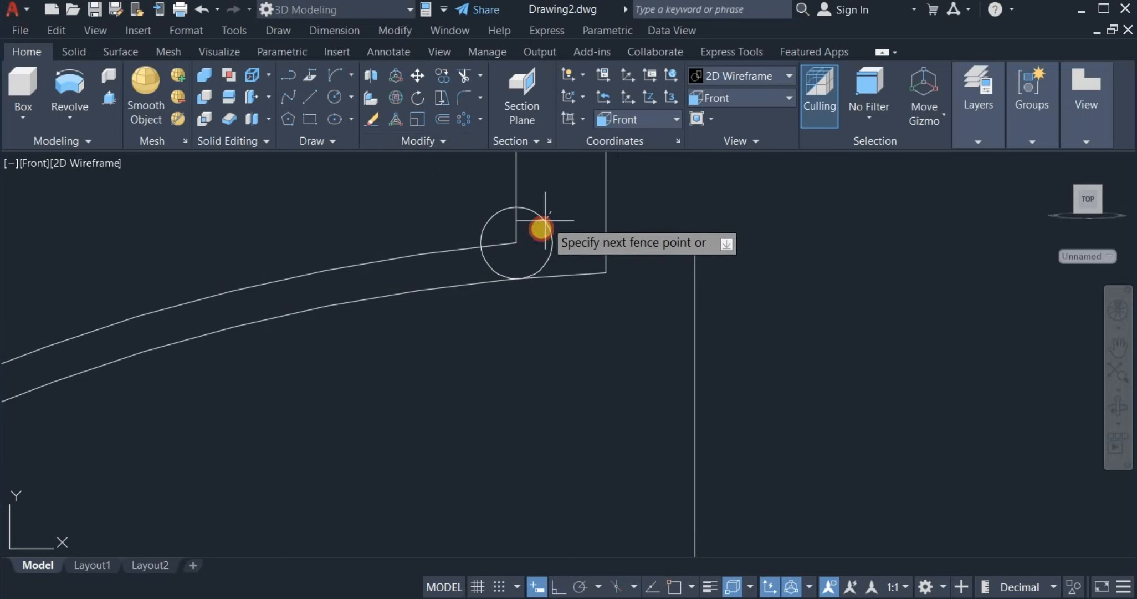
left_click(542, 232)
left_click(521, 255)
left_click(460, 261)
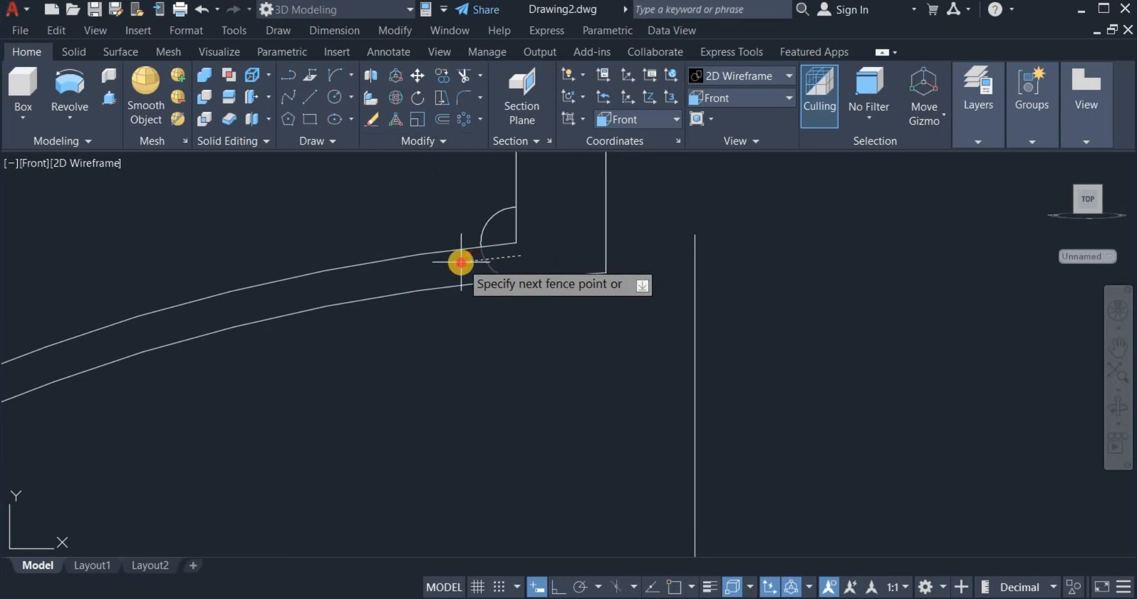
right_click(430, 232)
left_click(435, 237)
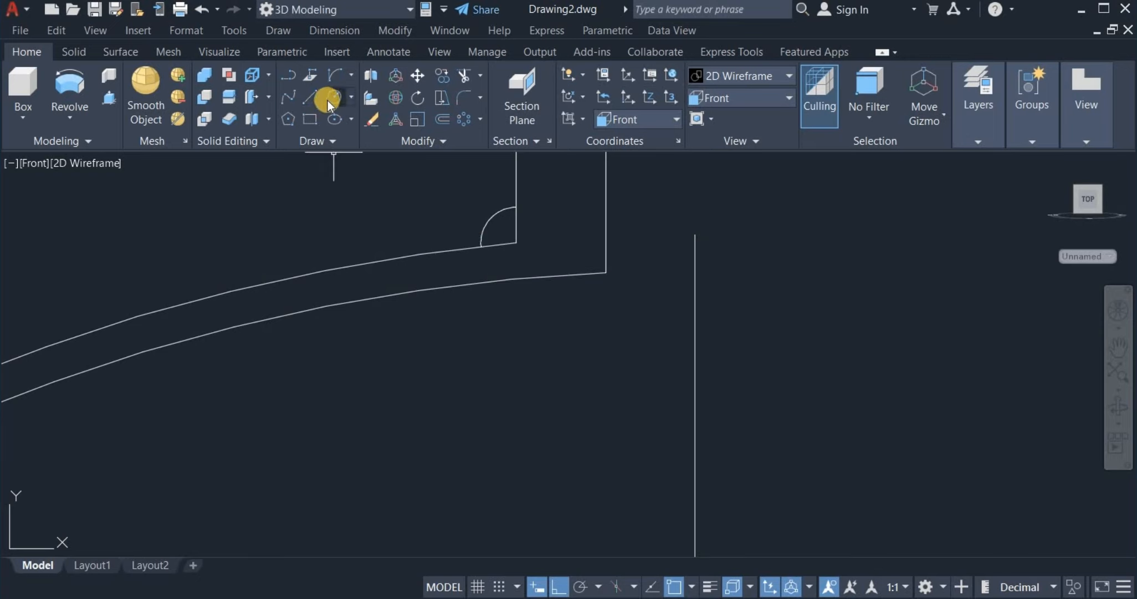
- Draw lines from the neck arc's upper end down the neck edge and along the dome to its lower end
left_click(310, 97)
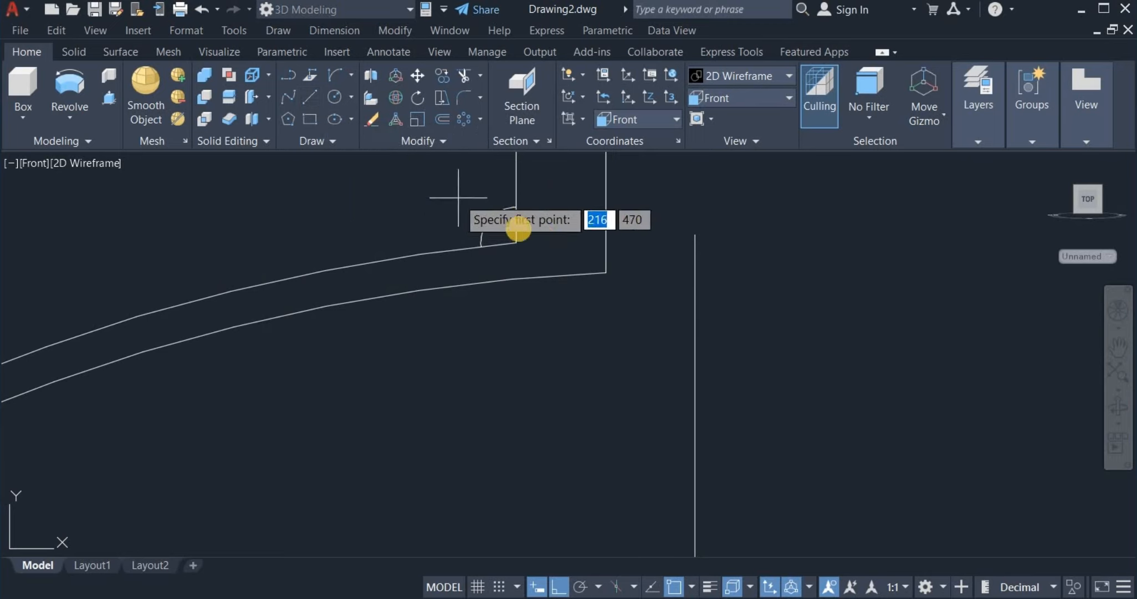
left_click(516, 207)
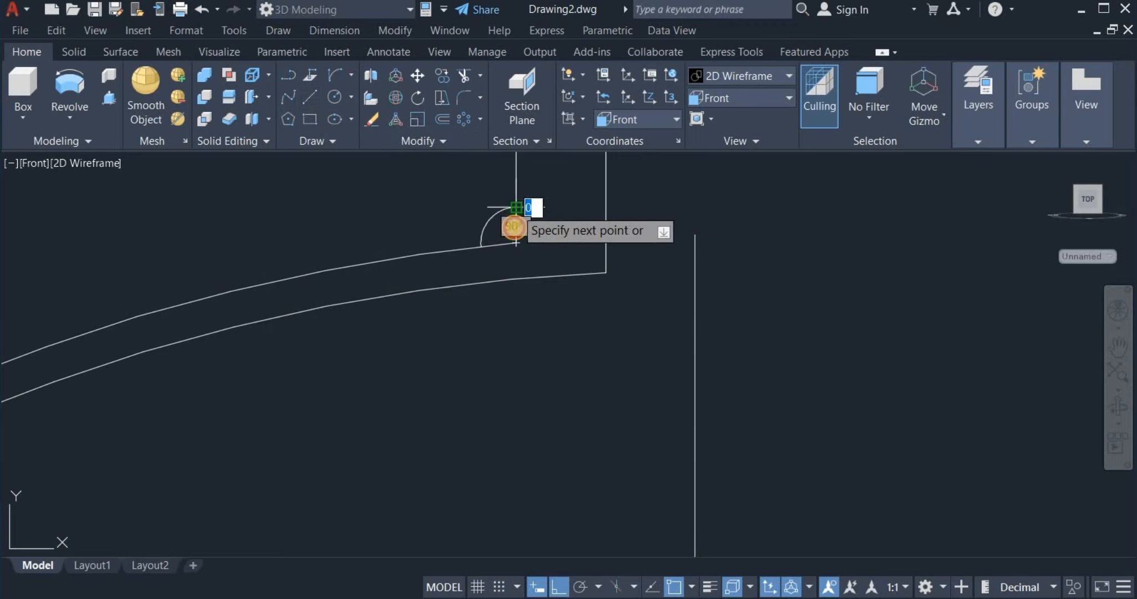
left_click(508, 242)
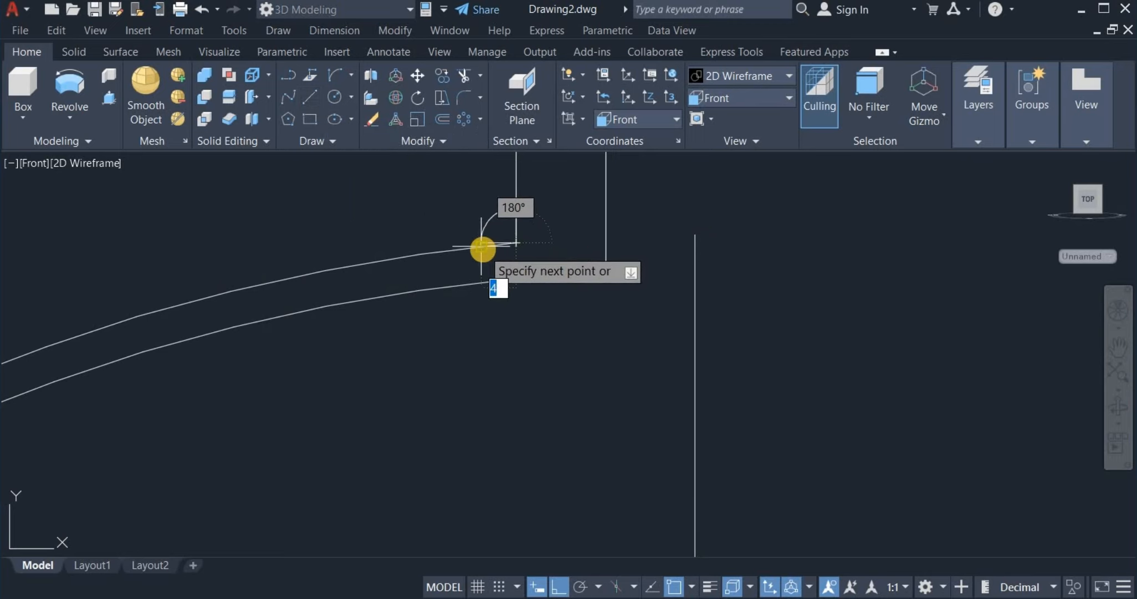
left_click(481, 247)
right_click(455, 218)
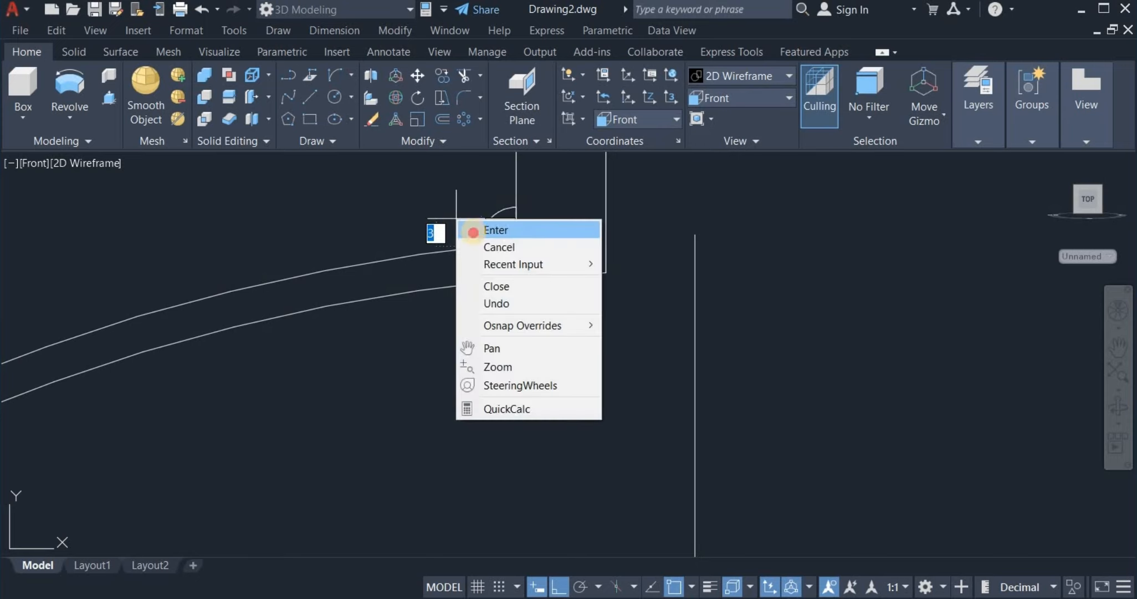
left_click(467, 225)
- Join the arc at the valve neck's foot with its two closing lines into one outline
left_click(393, 142)
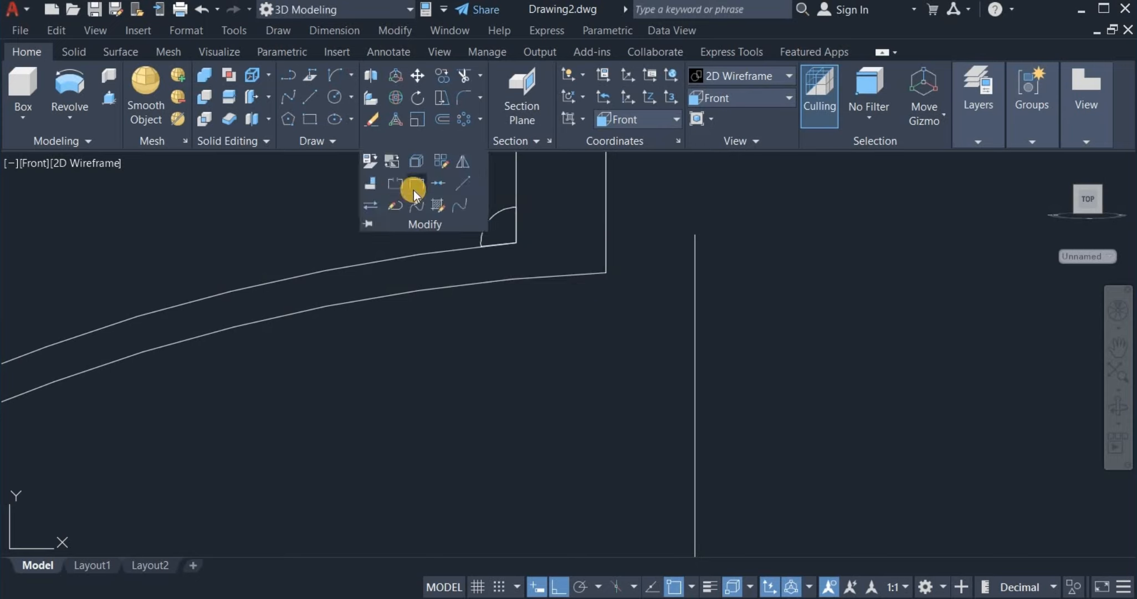
left_click(465, 214)
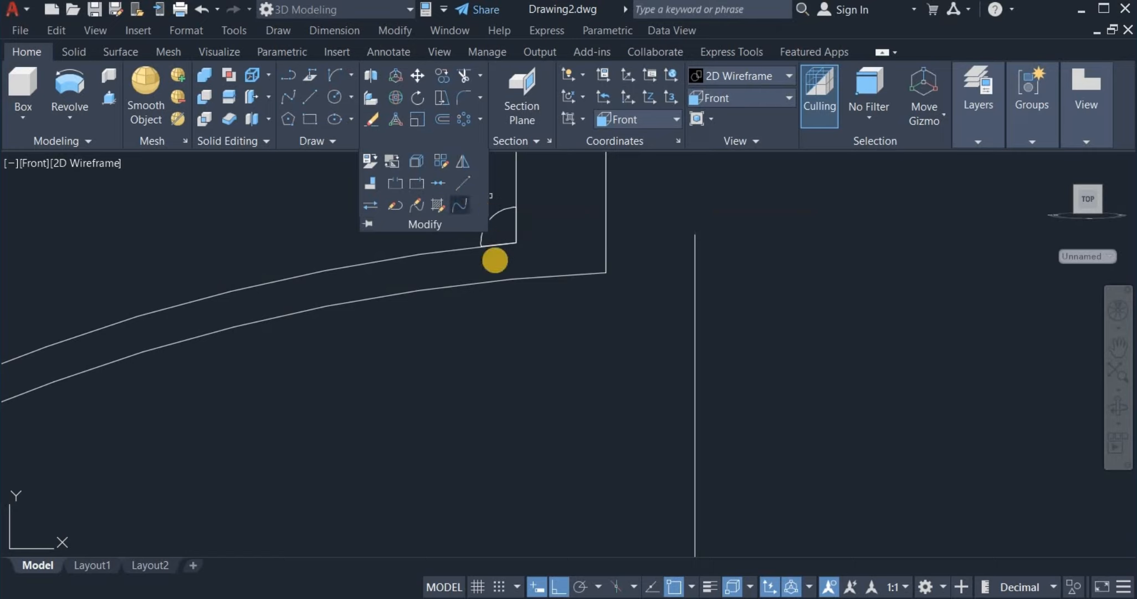
left_click(464, 190)
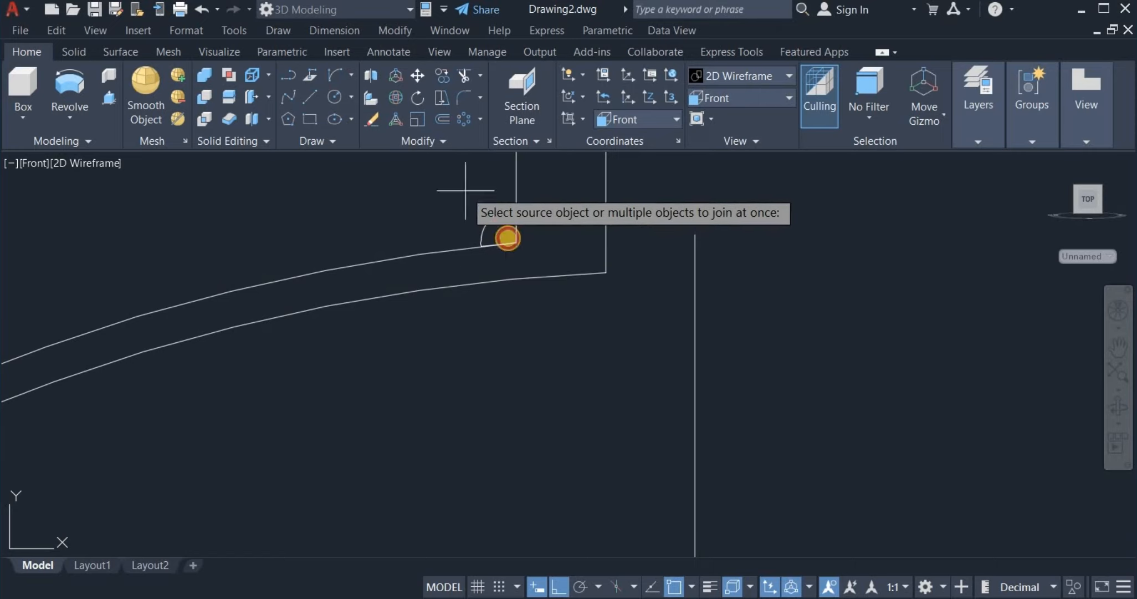
left_click(540, 255)
key("Return")
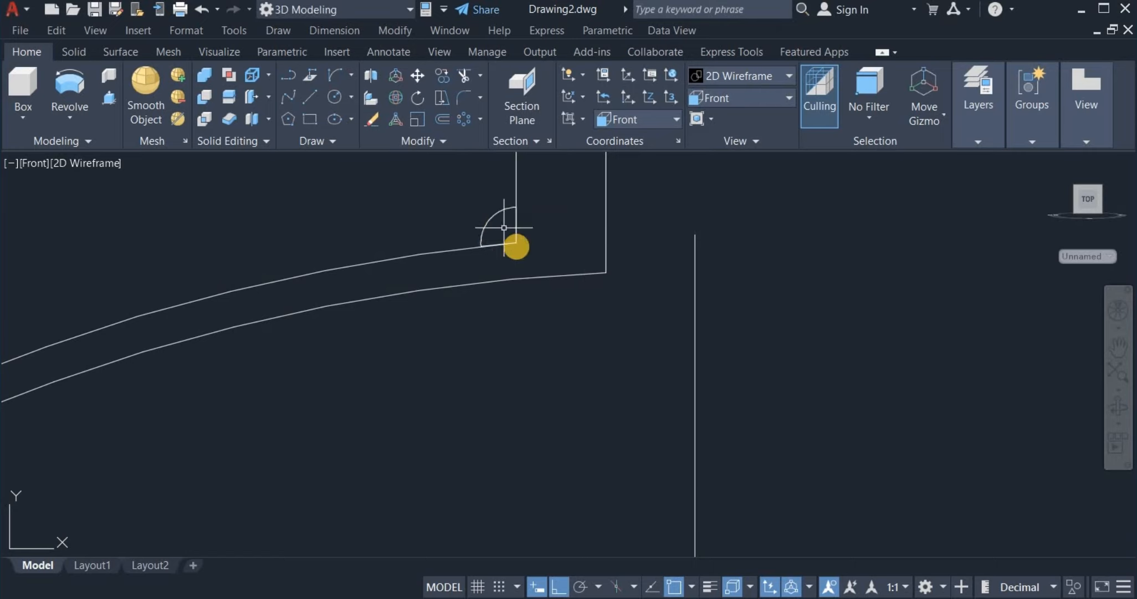
- Revolve the body, valve neck, neck weld bead, raised band and base ring profiles 360° about the centre line, leaving out the collar
scroll(515, 246, "down", 6)
scroll(634, 303, "down", 2)
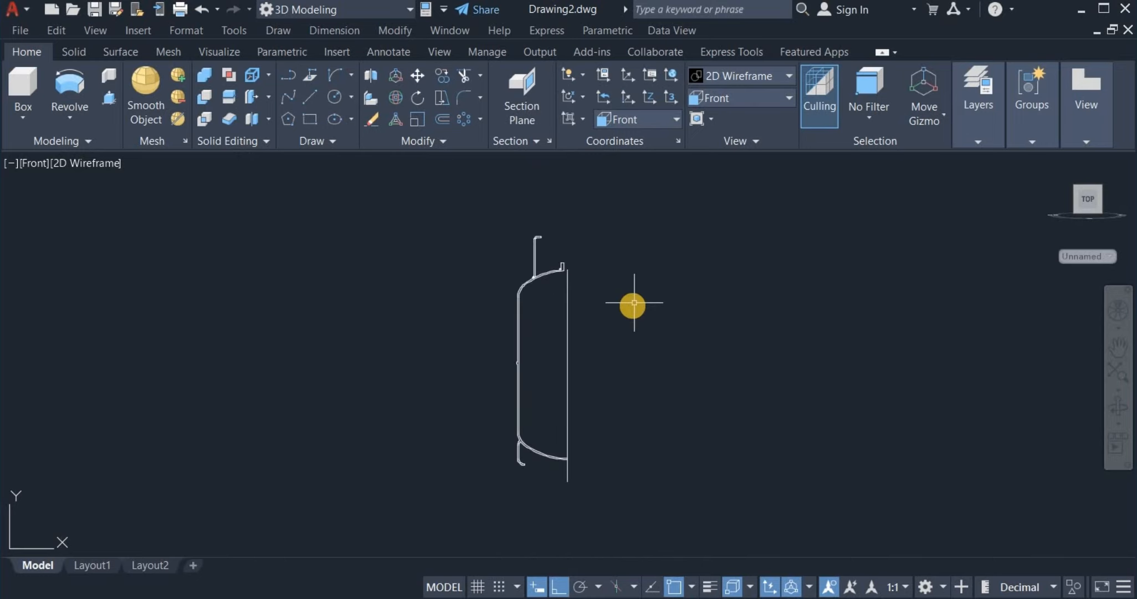
middle_click_drag(633, 306, 587, 293)
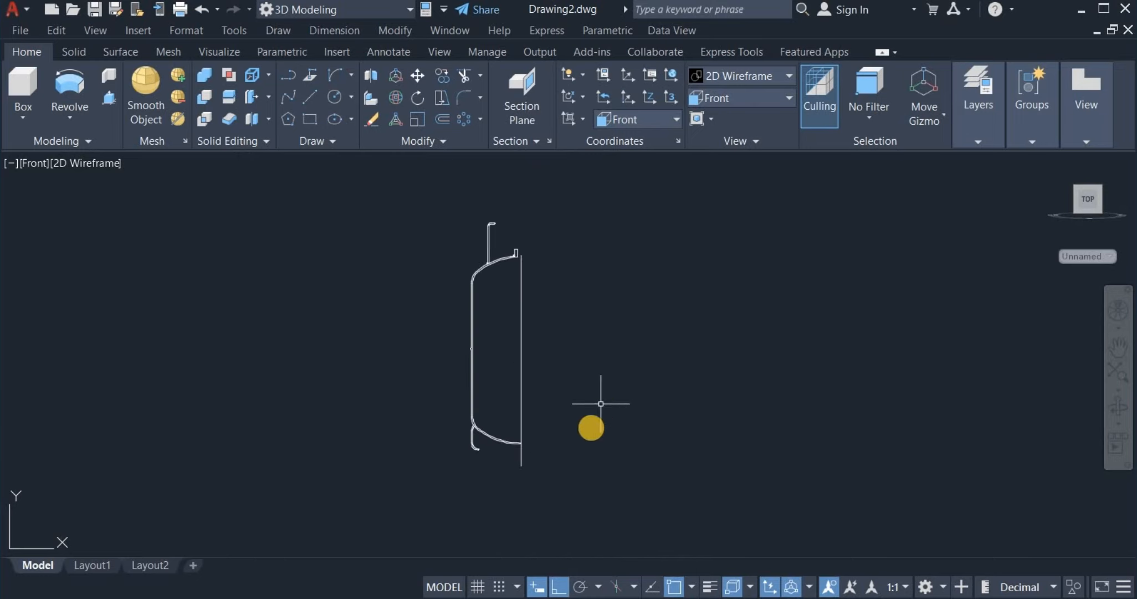
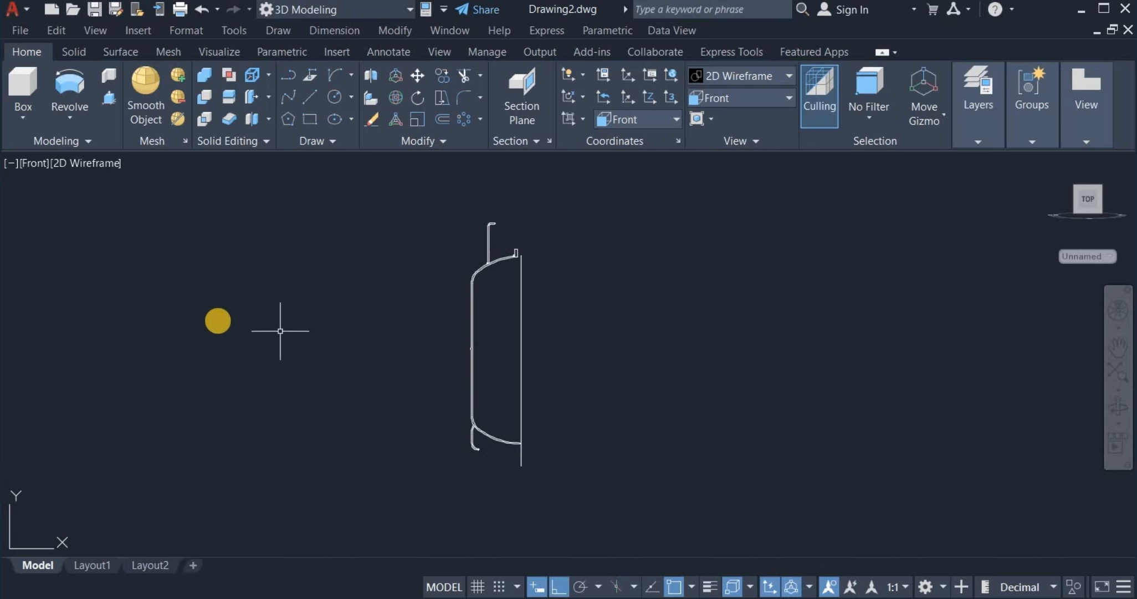
left_click(68, 119)
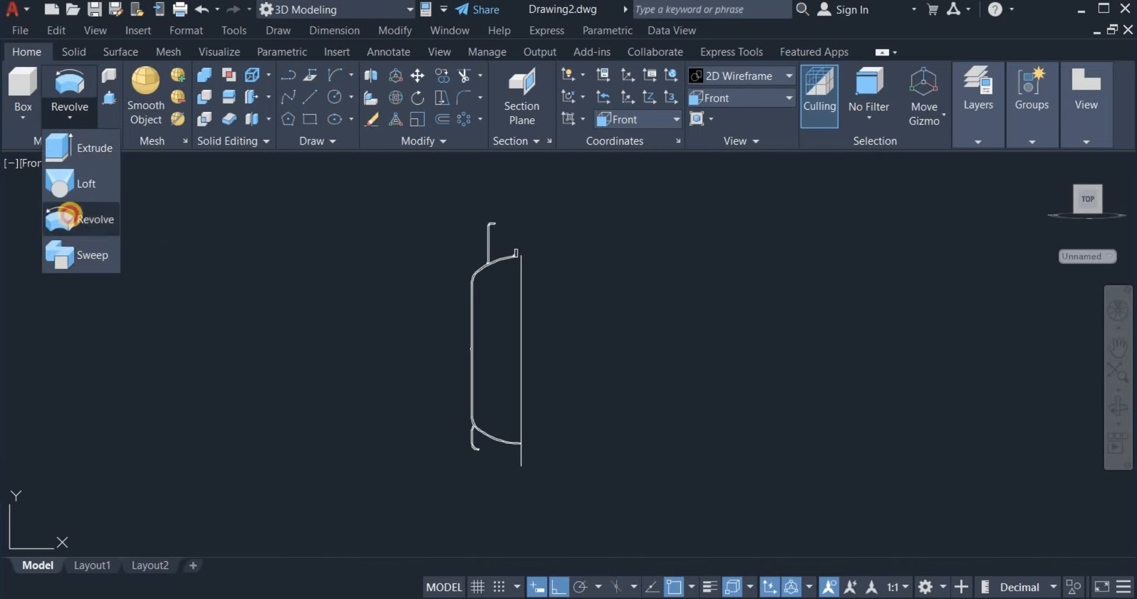
left_click(61, 217)
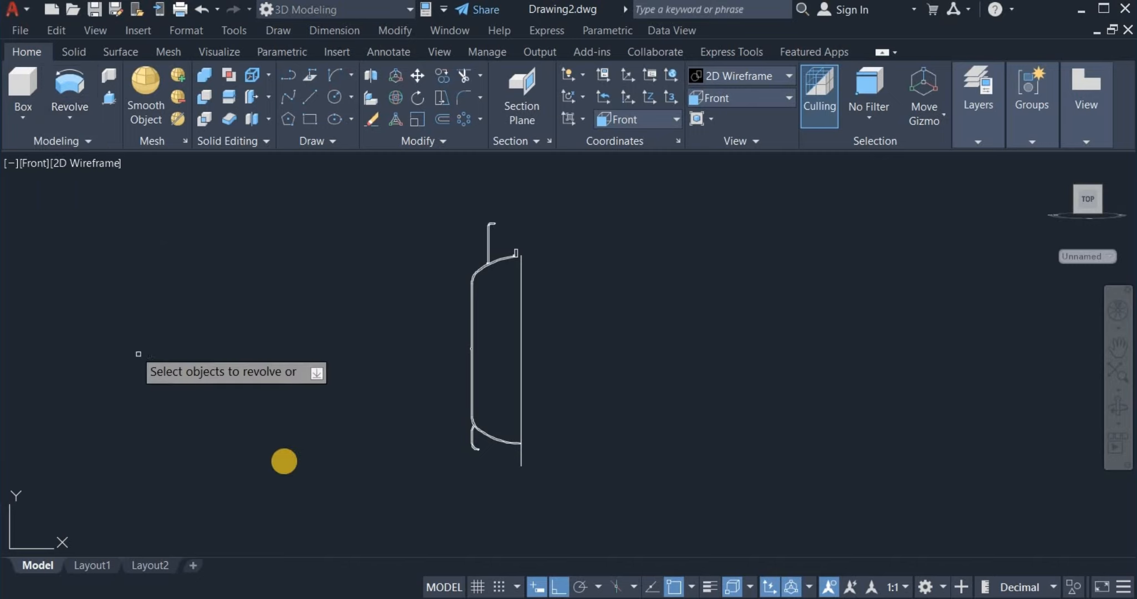
left_click(497, 455)
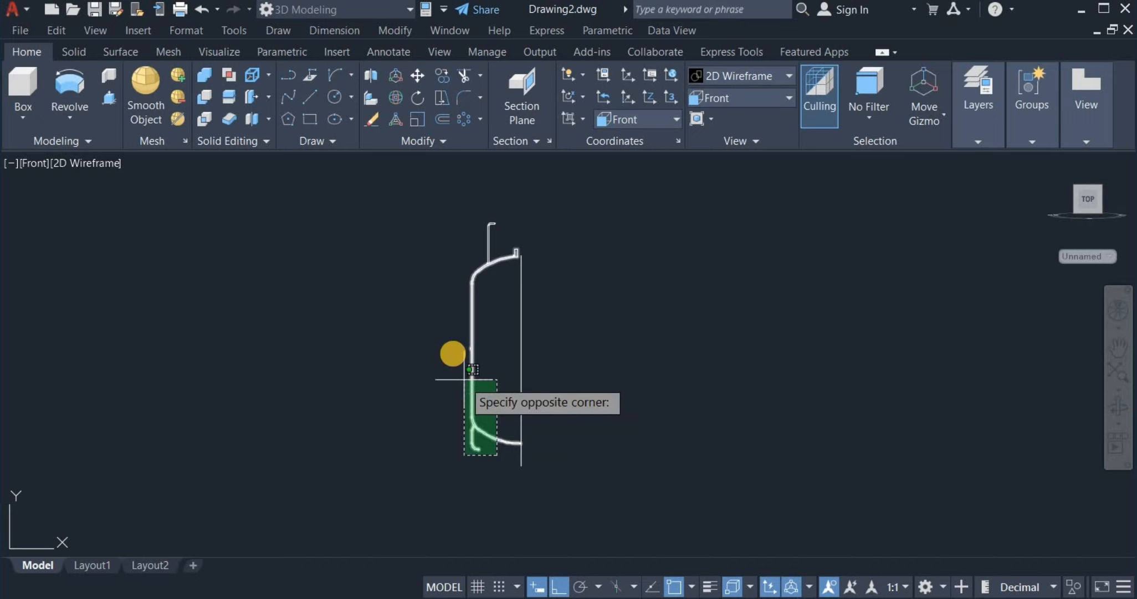
left_click(453, 355)
scroll(526, 228, "up", 4)
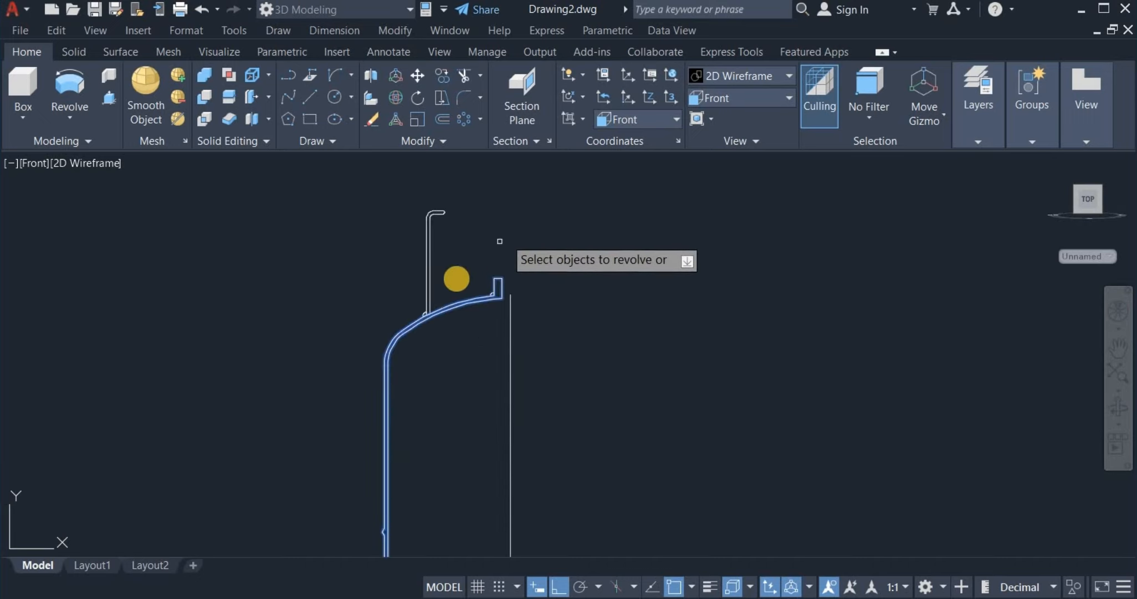
left_click(472, 255)
left_click(537, 327)
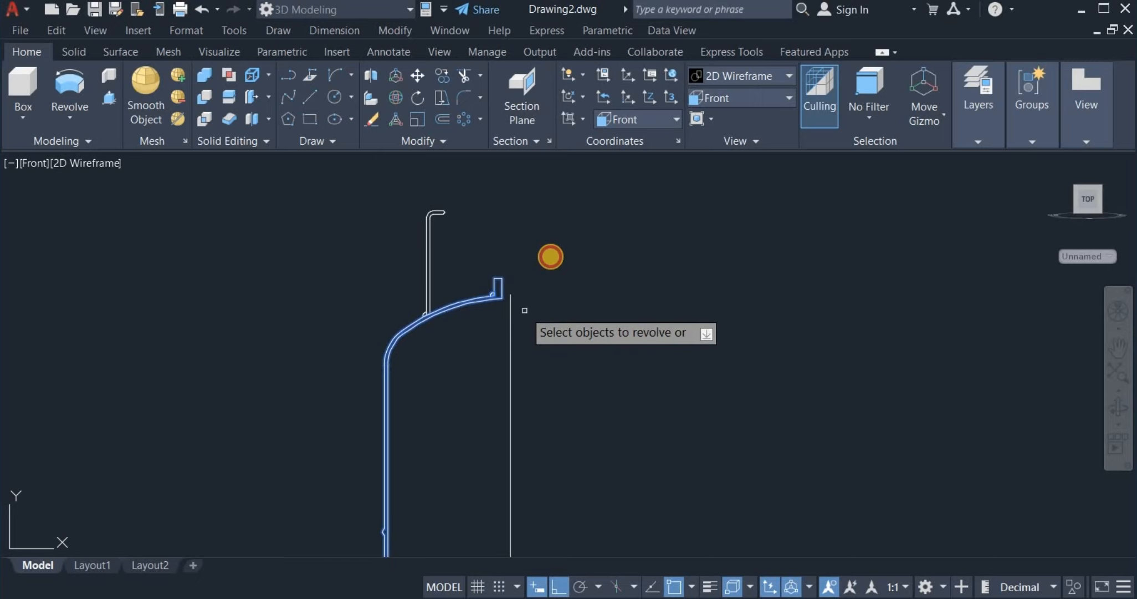
right_click(548, 253)
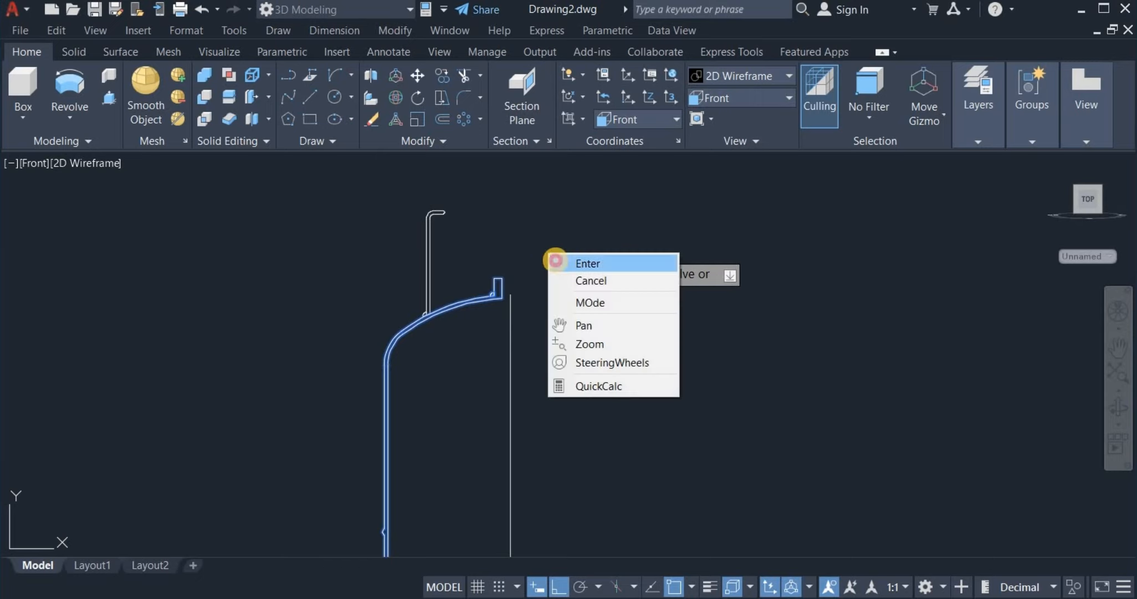
left_click(556, 260)
scroll(554, 244, "down", 3)
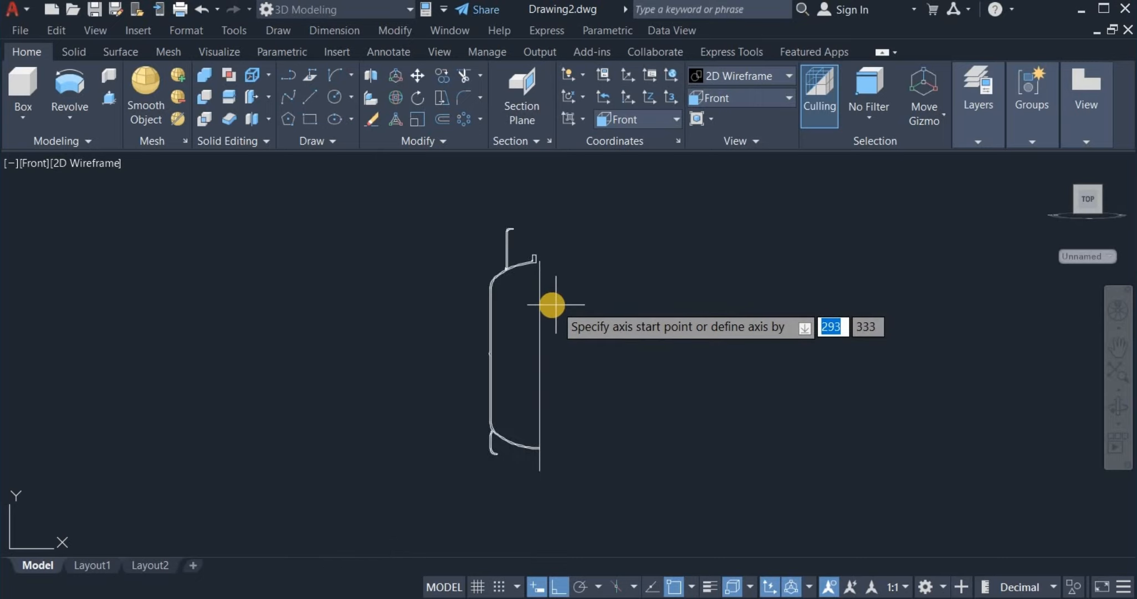
scroll(541, 254, "up", 3)
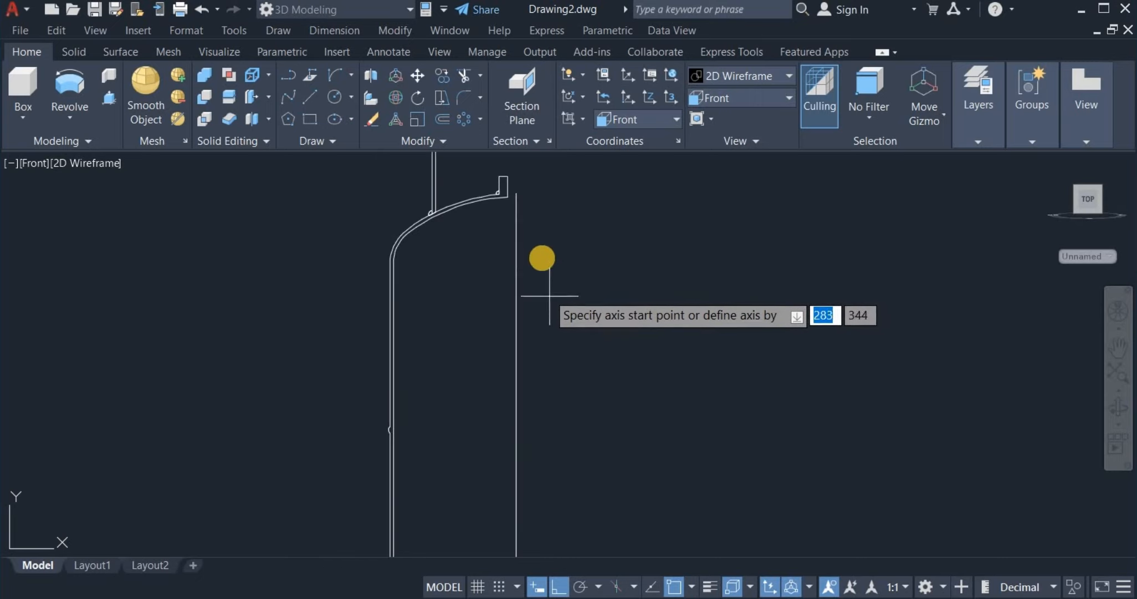
left_click(516, 193)
scroll(524, 190, "down", 3)
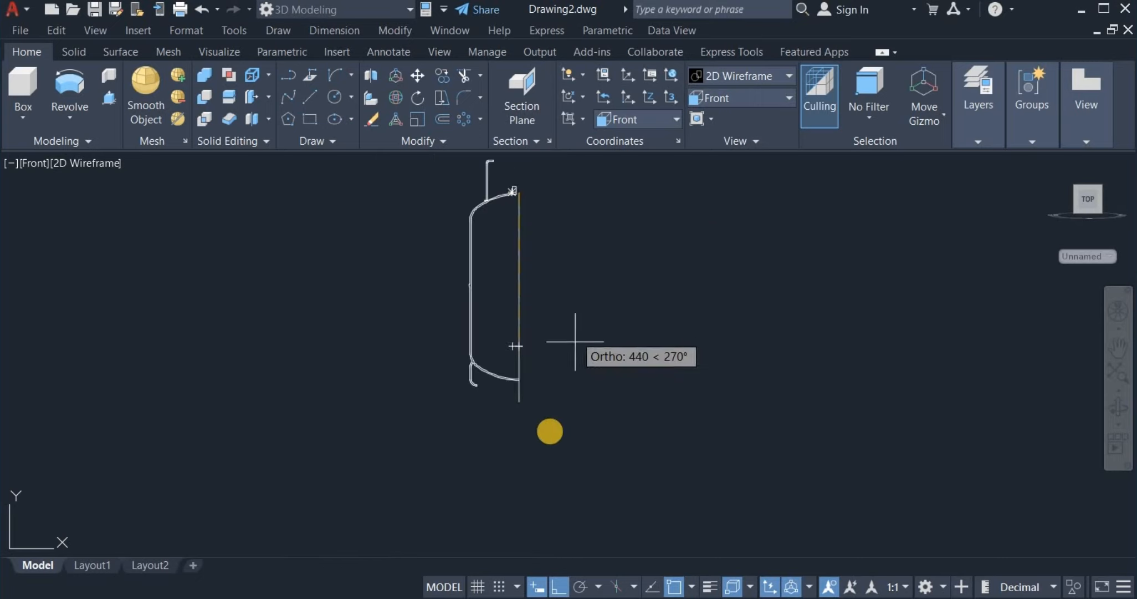
left_click(521, 398)
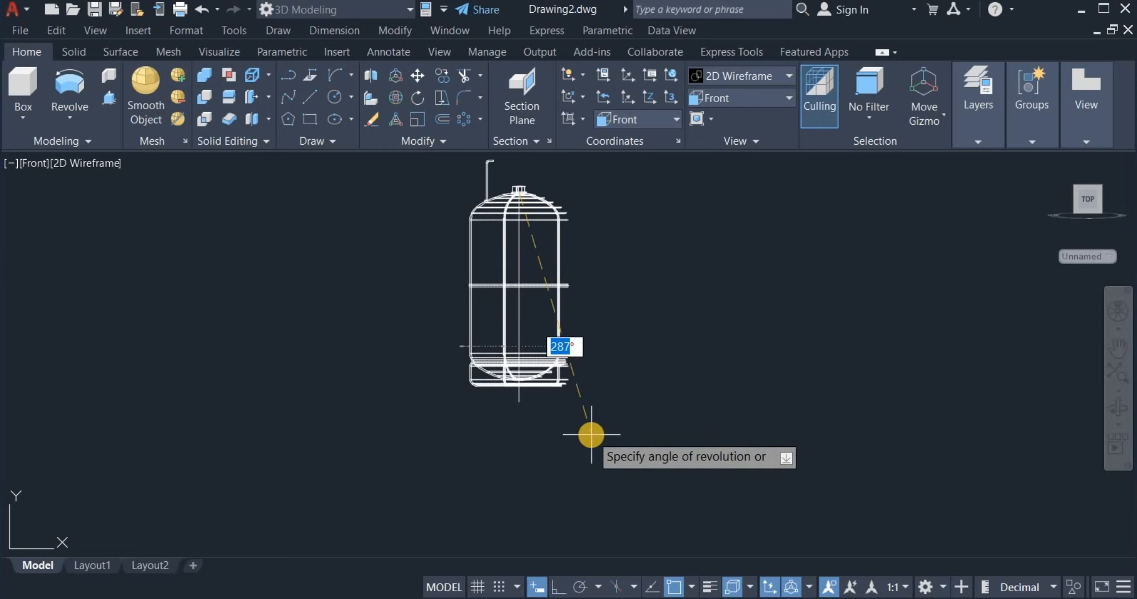
type("360")
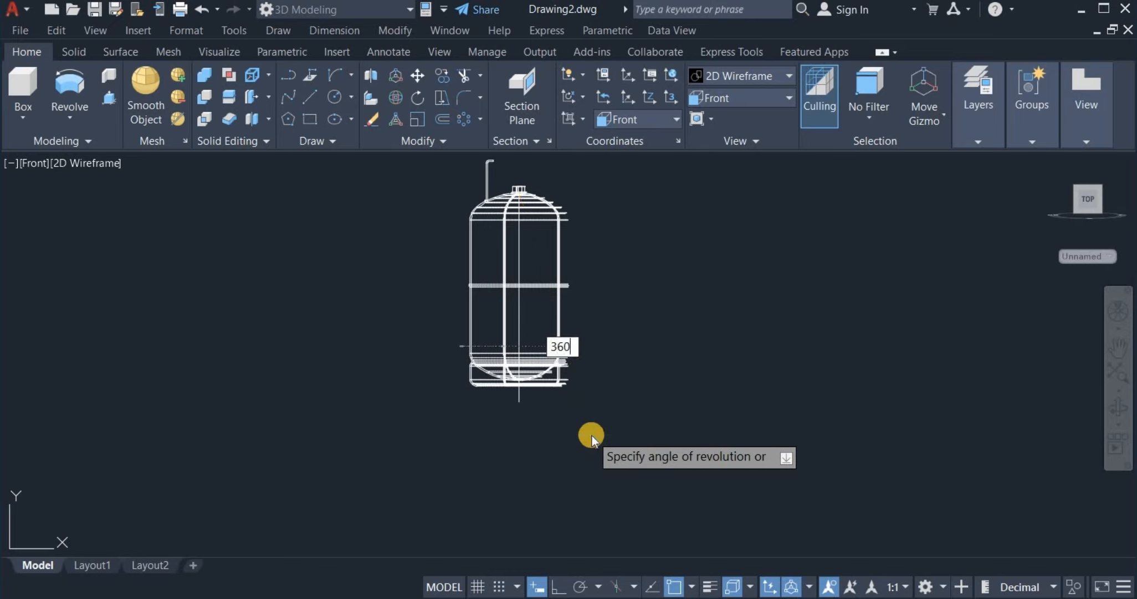
key("Return")
key("F8")
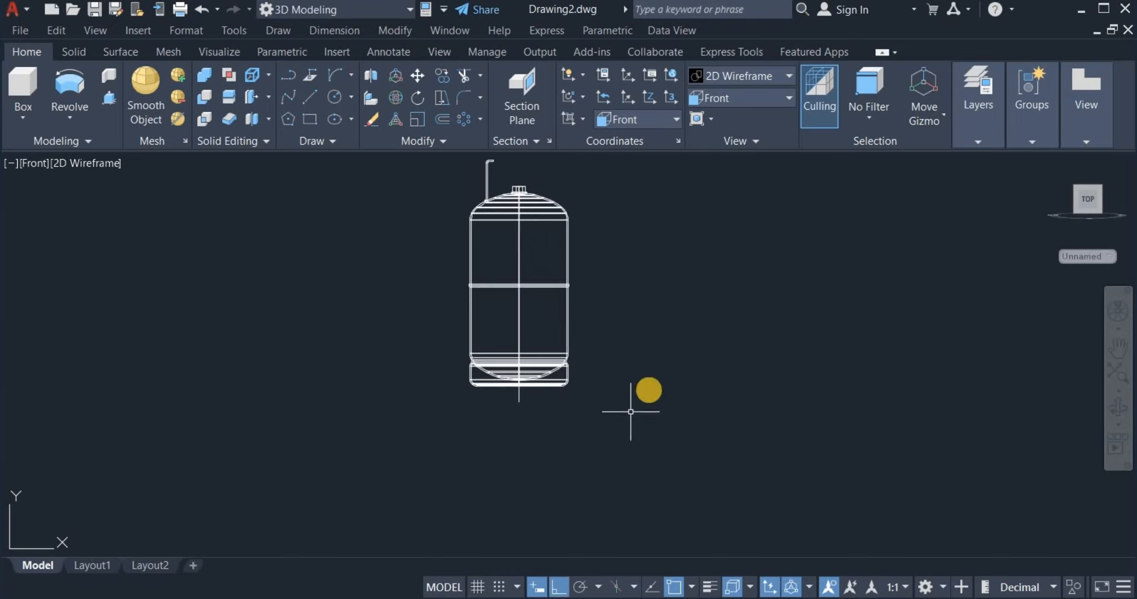
- Revolve the collar profile 270° about the cylinder's vertical centre line
middle_click_drag(649, 390, 675, 472)
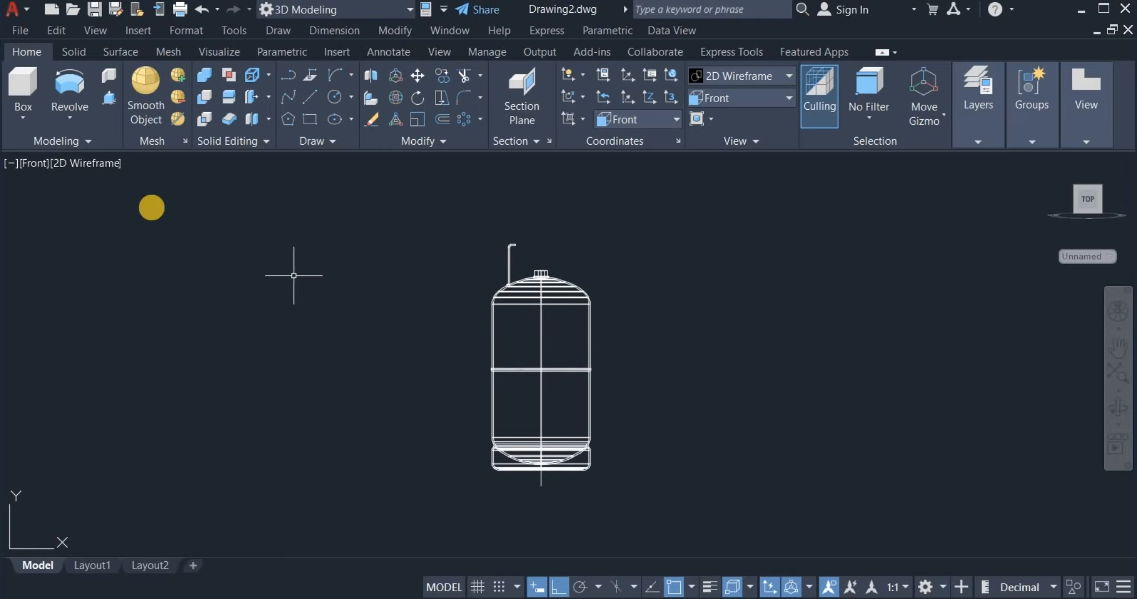
left_click(75, 109)
left_click(509, 265)
right_click(608, 238)
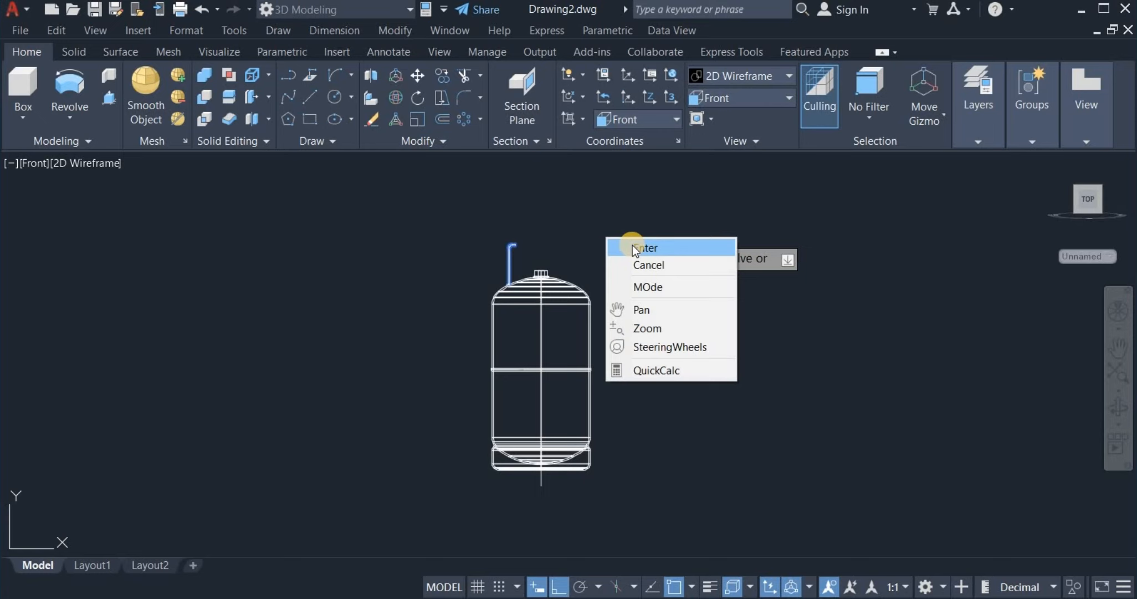
left_click(633, 247)
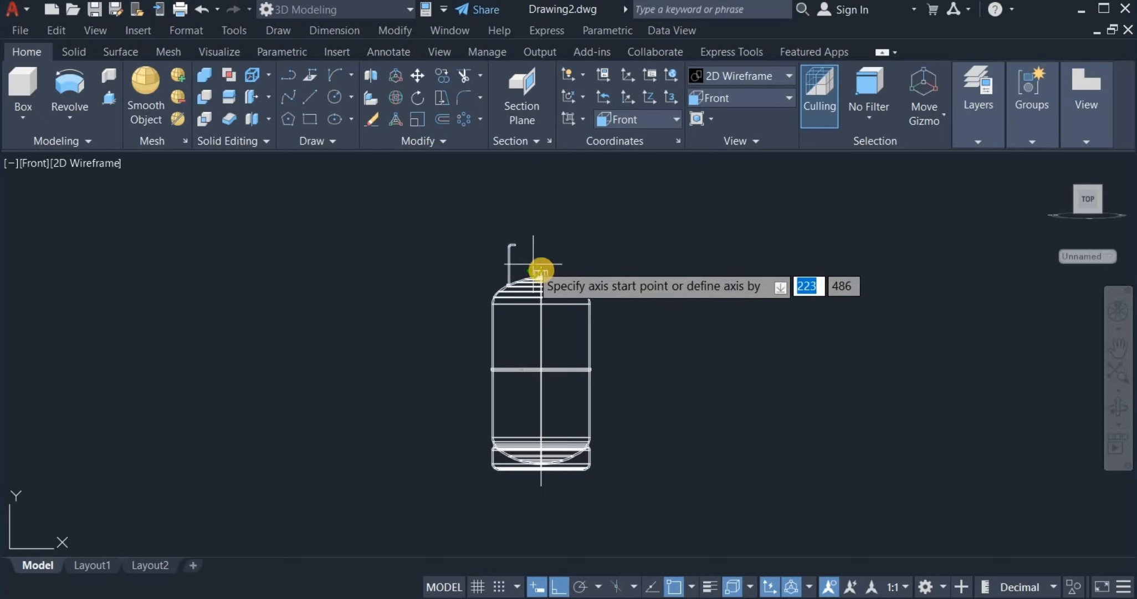
scroll(541, 272, "up", 4)
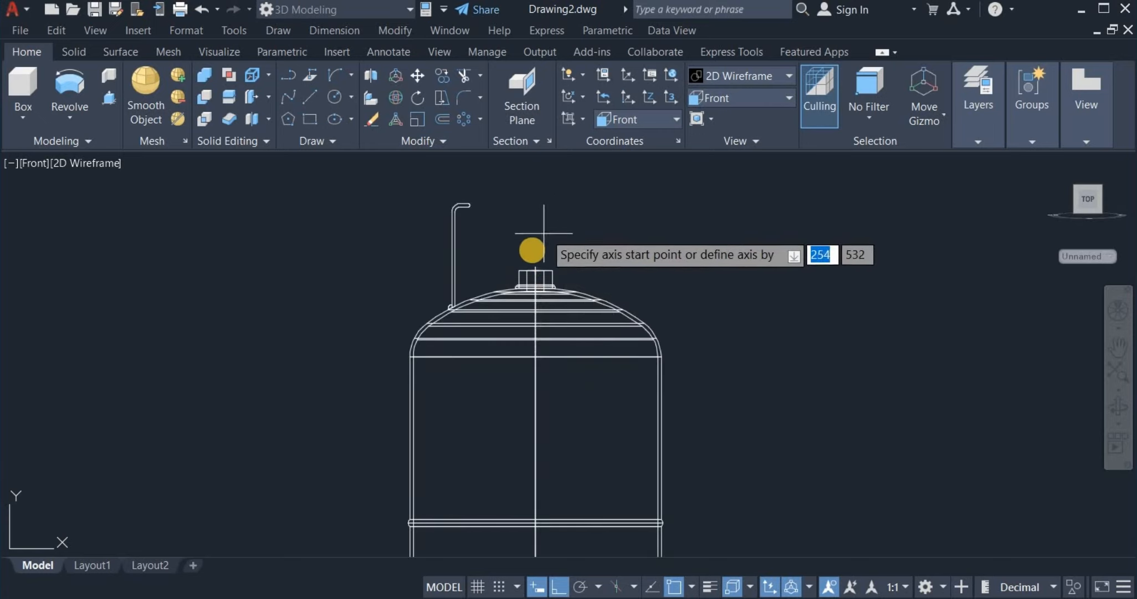
left_click(535, 265)
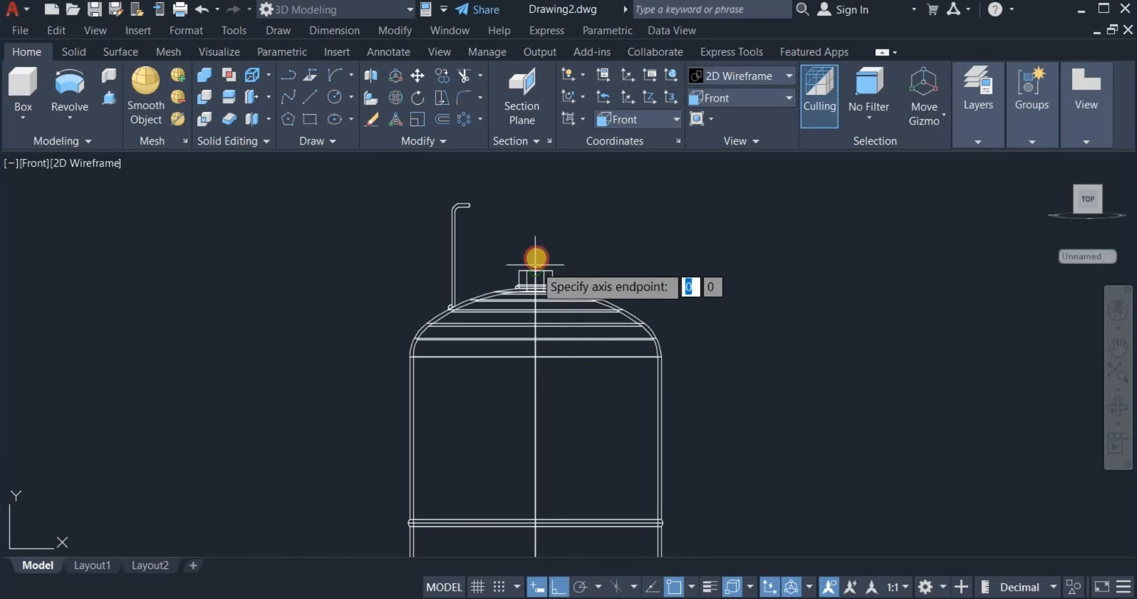
scroll(544, 241, "down", 5)
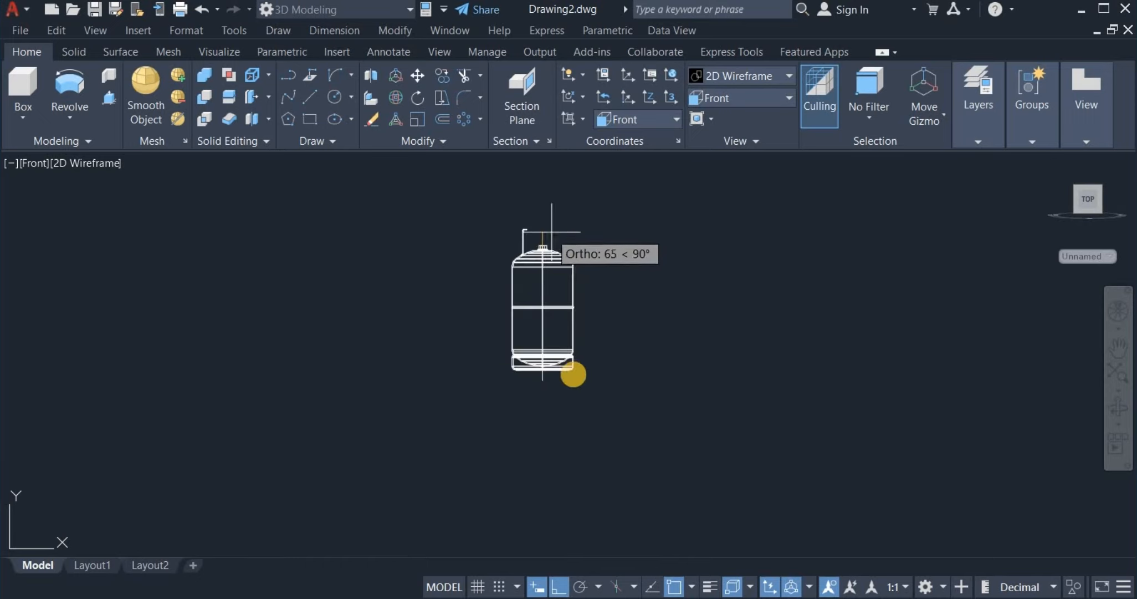
left_click(542, 380)
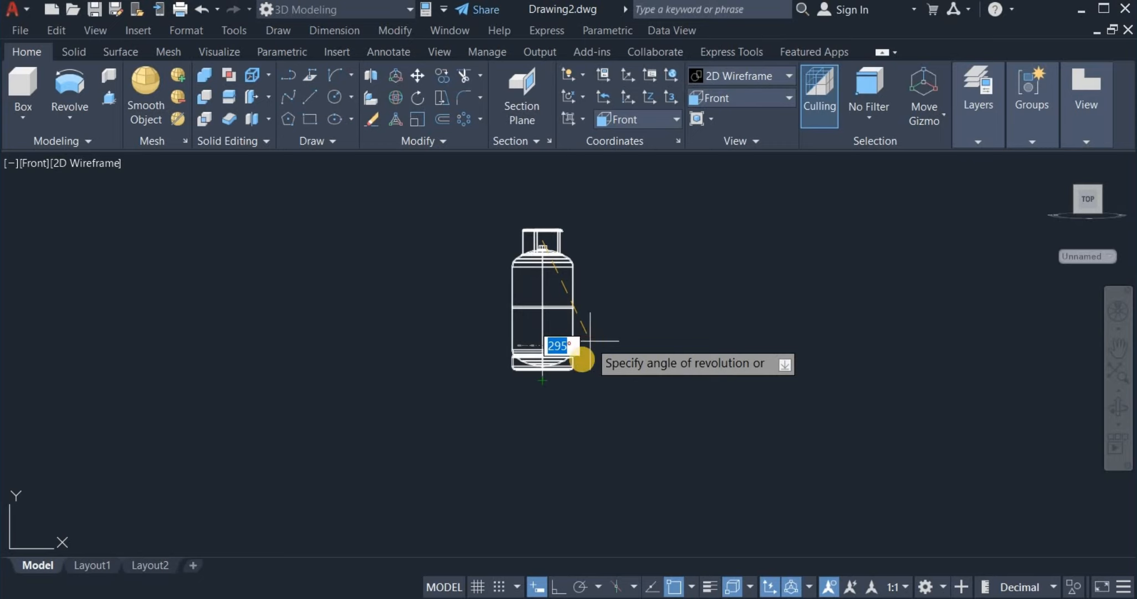
scroll(602, 432, "up", 3)
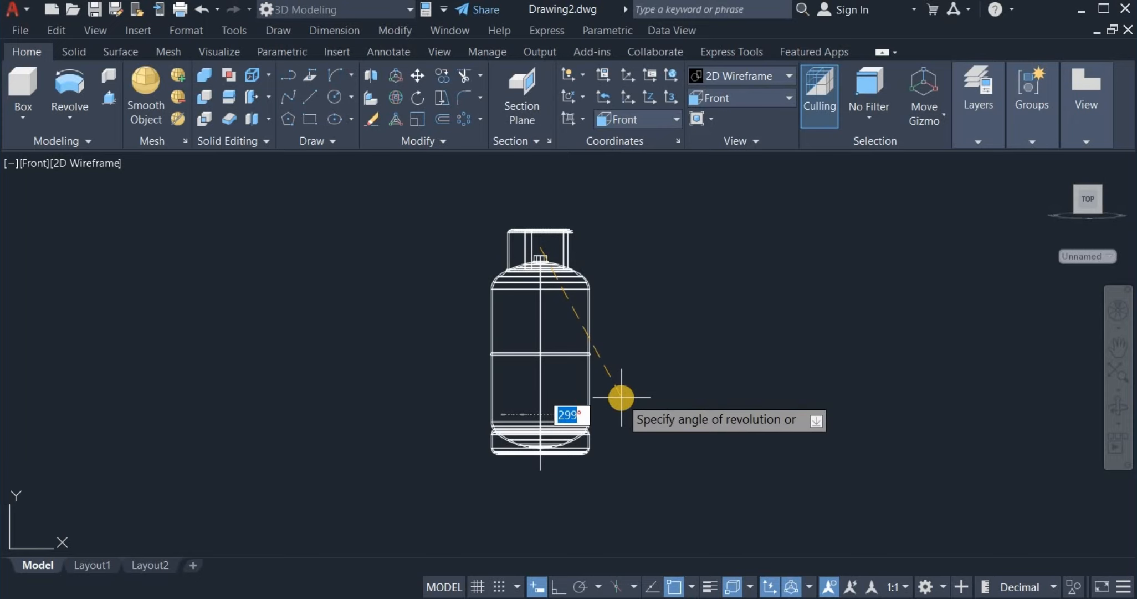
scroll(618, 397, "up", 3)
scroll(625, 438, "down", 1)
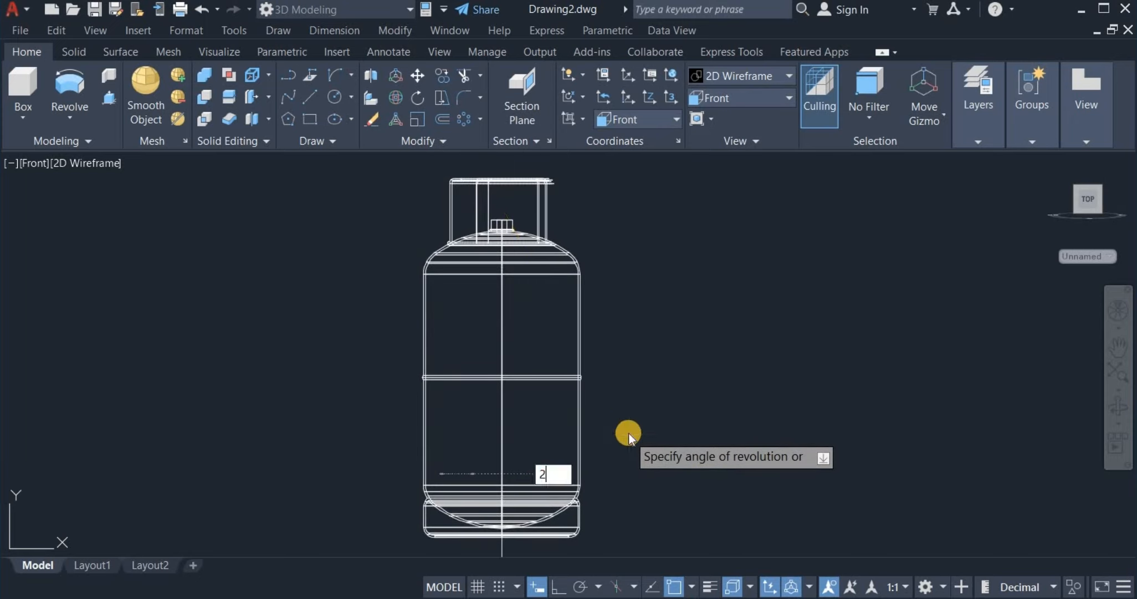
type("70")
key("Return")
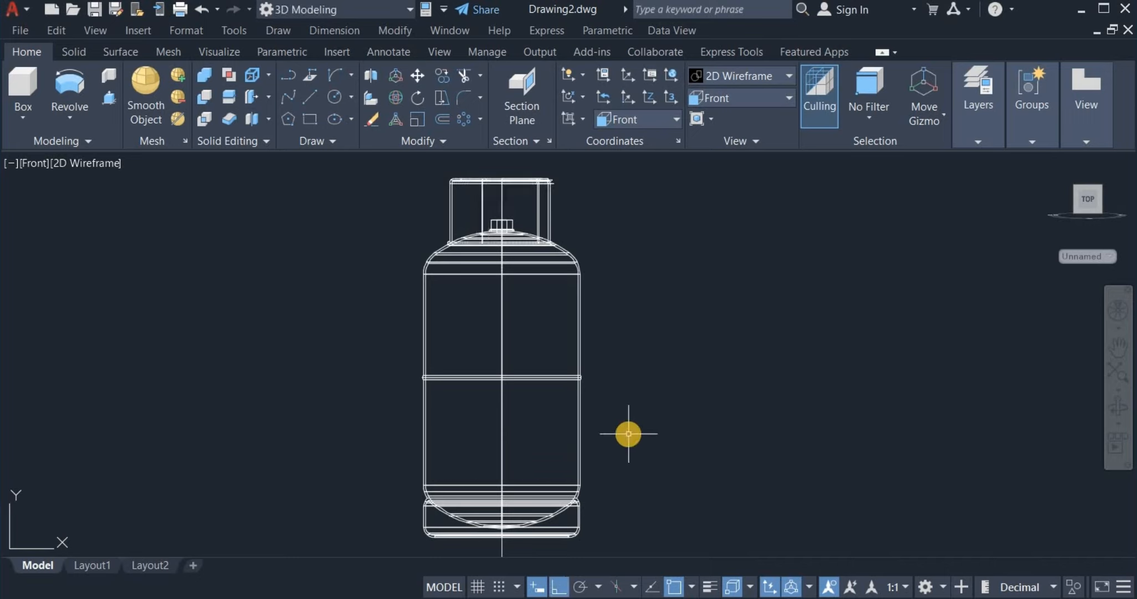
- Display the model in the Shades of Gray visual style
scroll(645, 347, "down", 2)
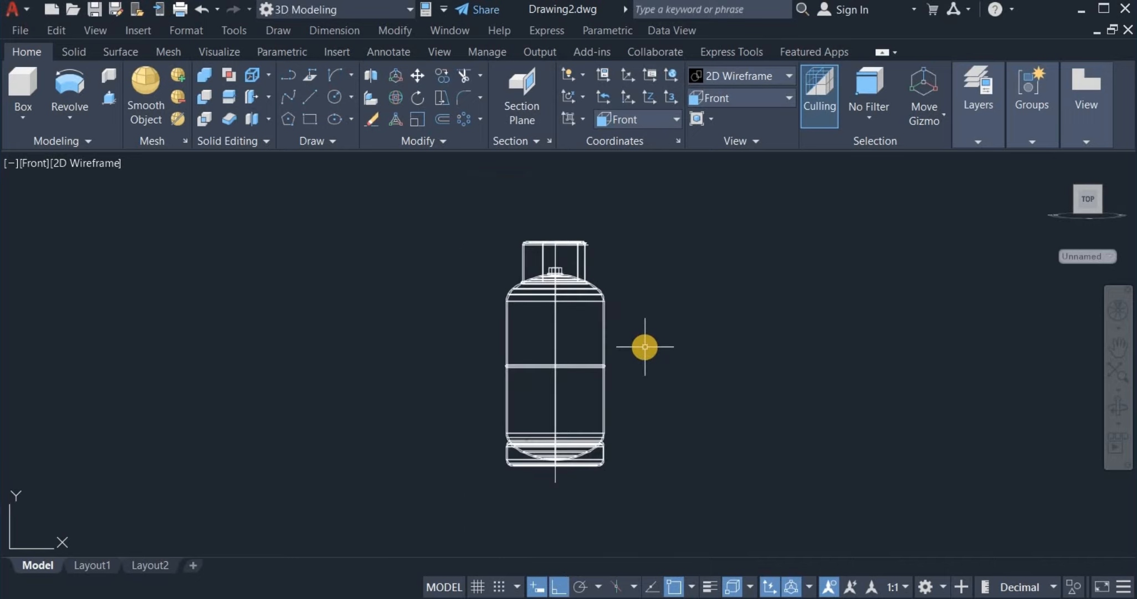
scroll(649, 343, "up", 2)
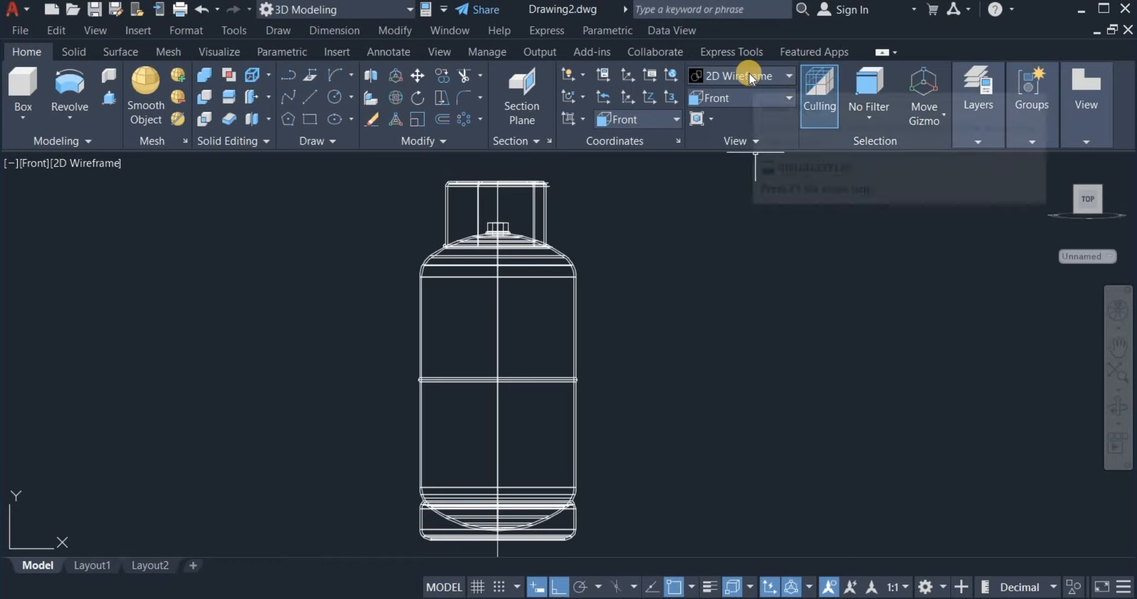
left_click(751, 90)
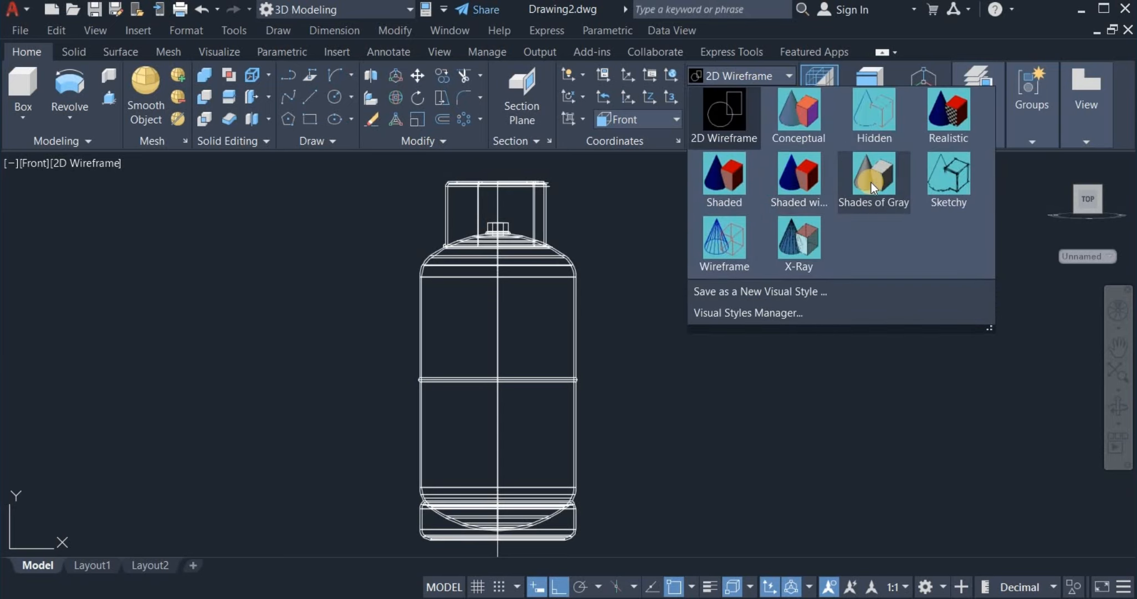
left_click(872, 182)
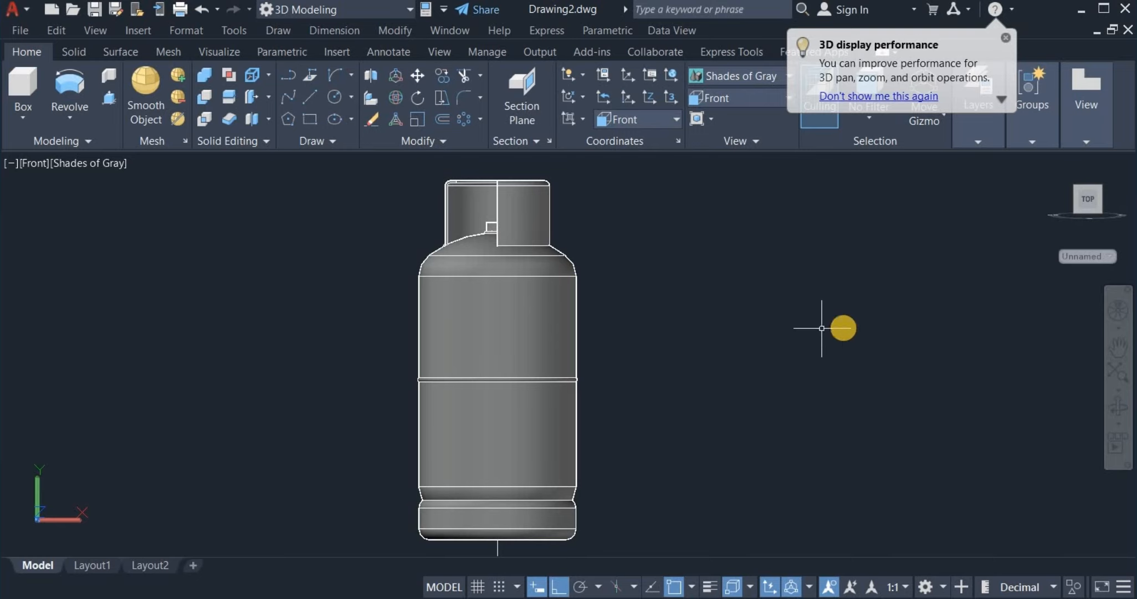
- Orbit the shaded cylinder to inspect the collar's opening and the valve neck obliquely from above
left_click(1117, 410)
left_click_drag(883, 358, 664, 338)
right_click(665, 338)
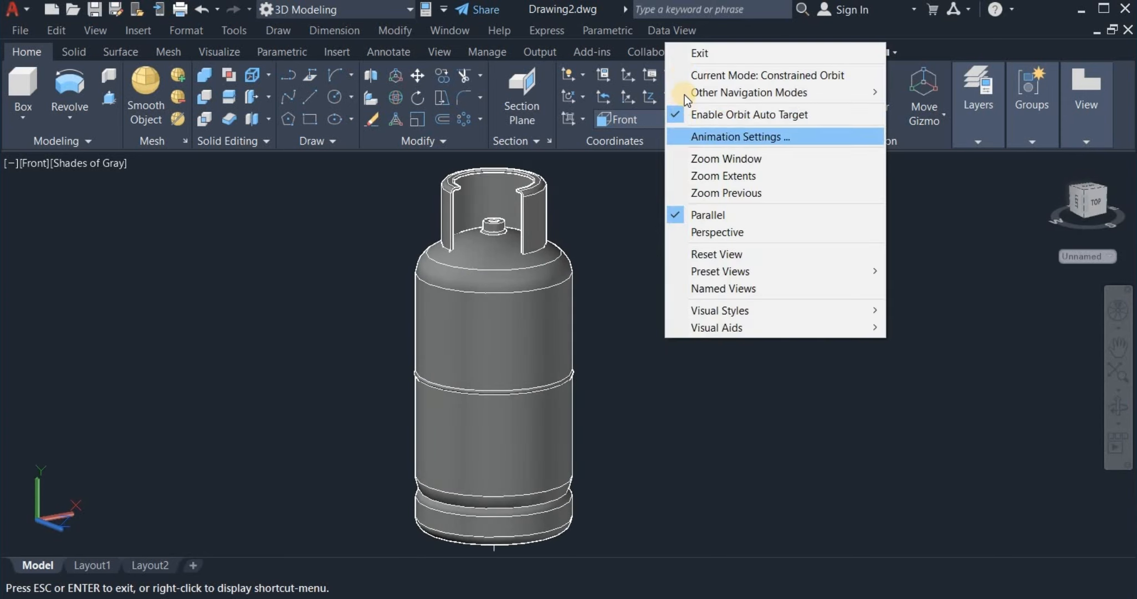
left_click(699, 53)
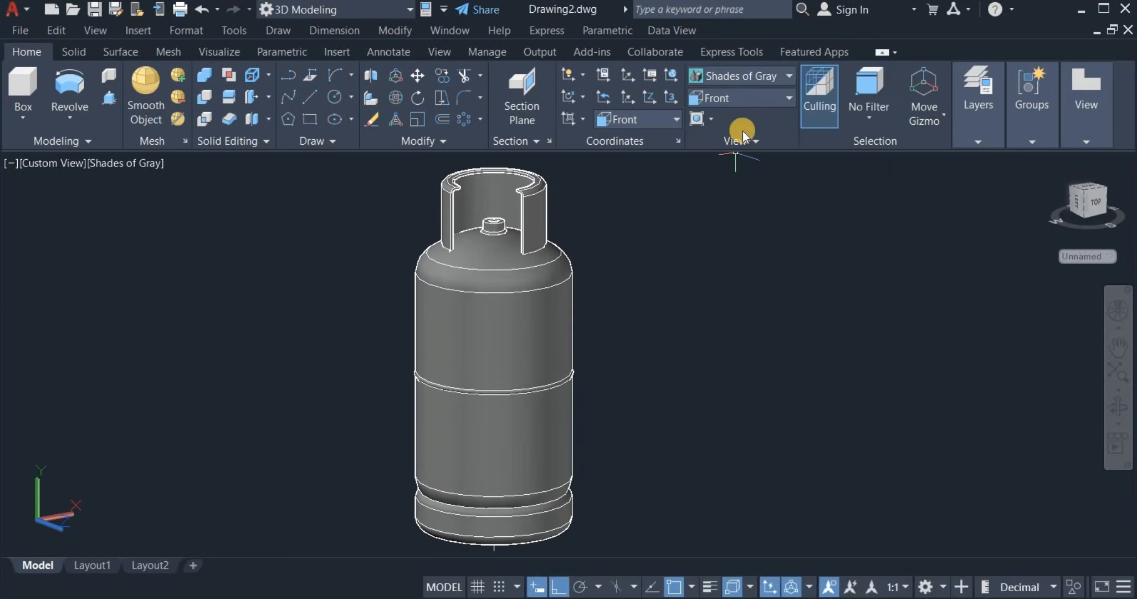
- Return the model to the Front view, leaving free space beside the cylinder
left_click(724, 101)
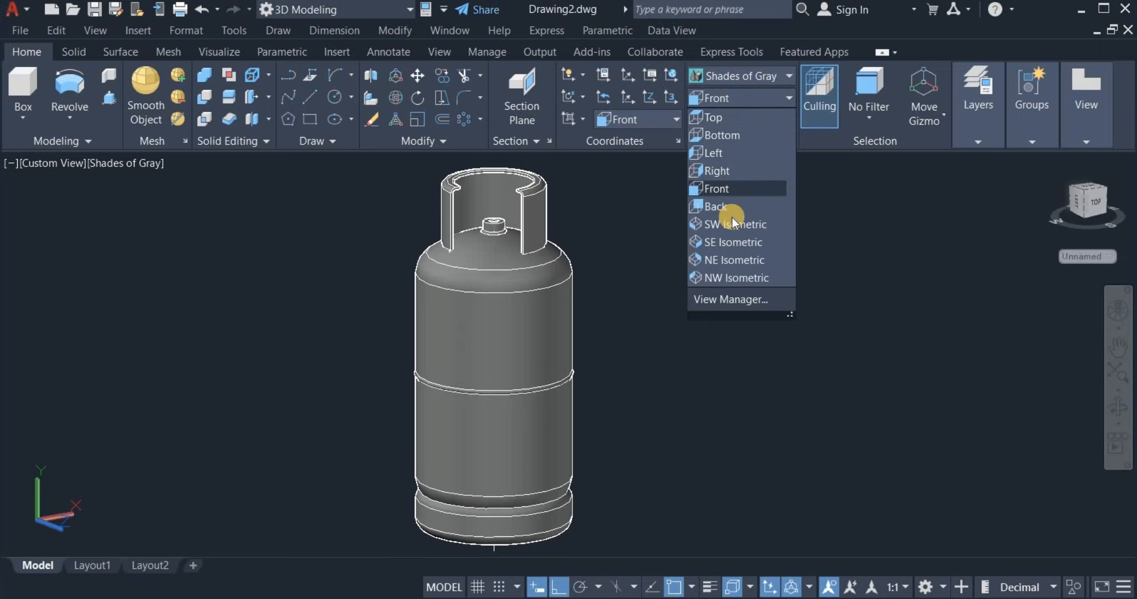
left_click(733, 189)
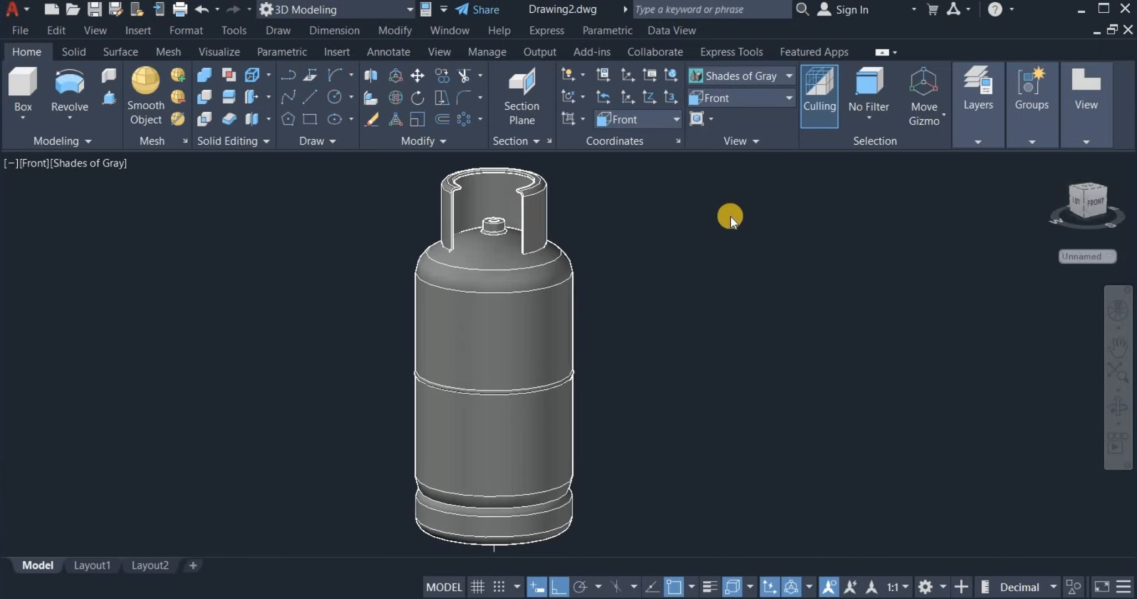
key("p")
key("Return")
left_click_drag(700, 308, 711, 345)
key("Escape")
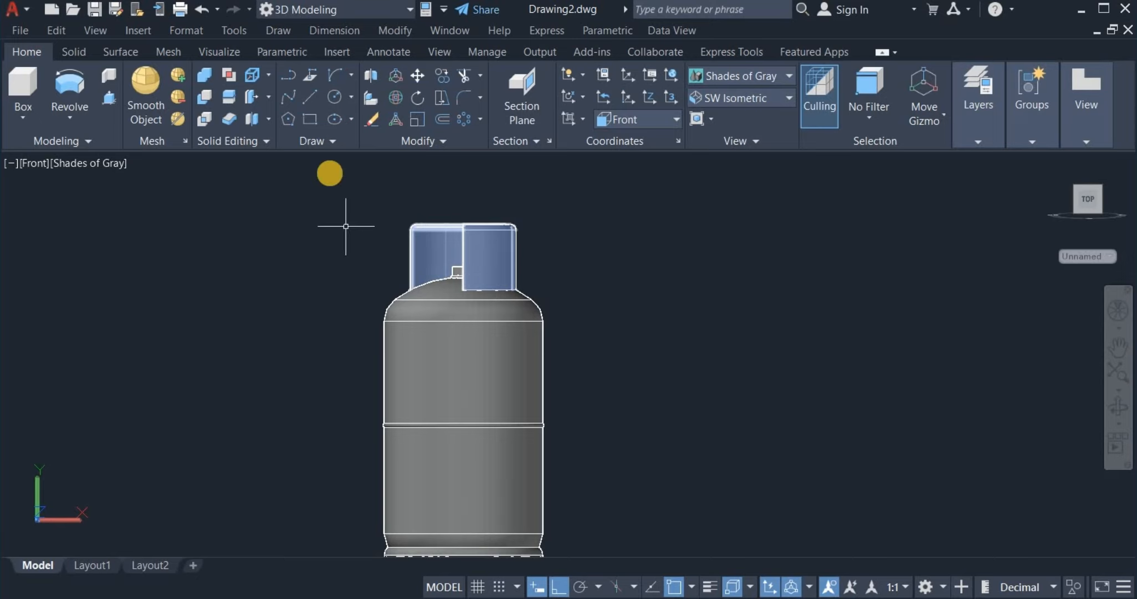
- Draw a rectangle 90 wide and 50 high in the empty space beside the cylinder
left_click(311, 117)
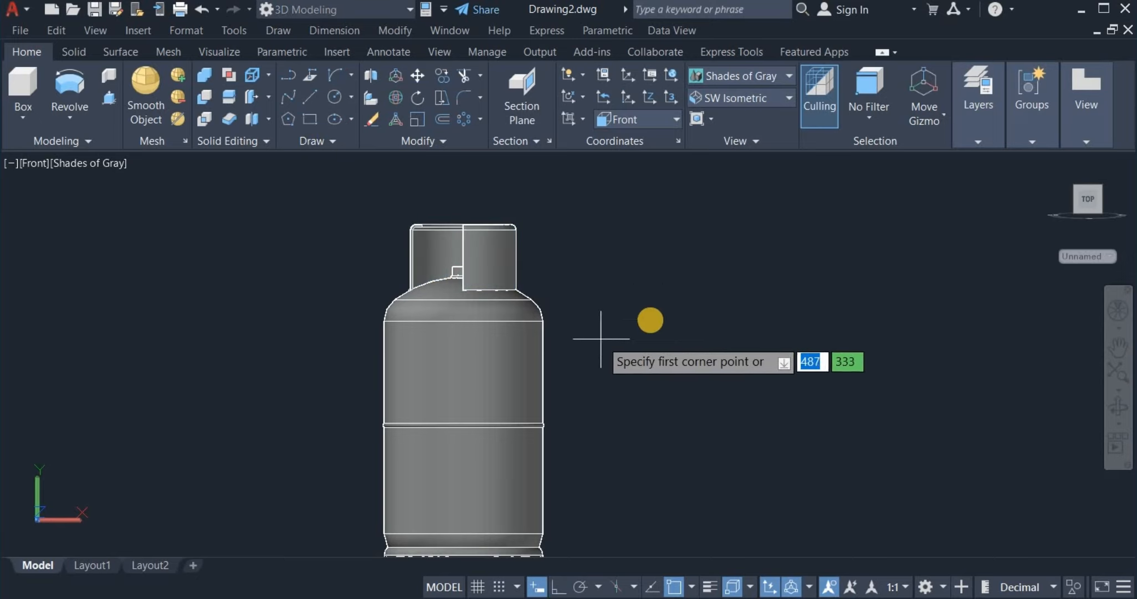
left_click(677, 328)
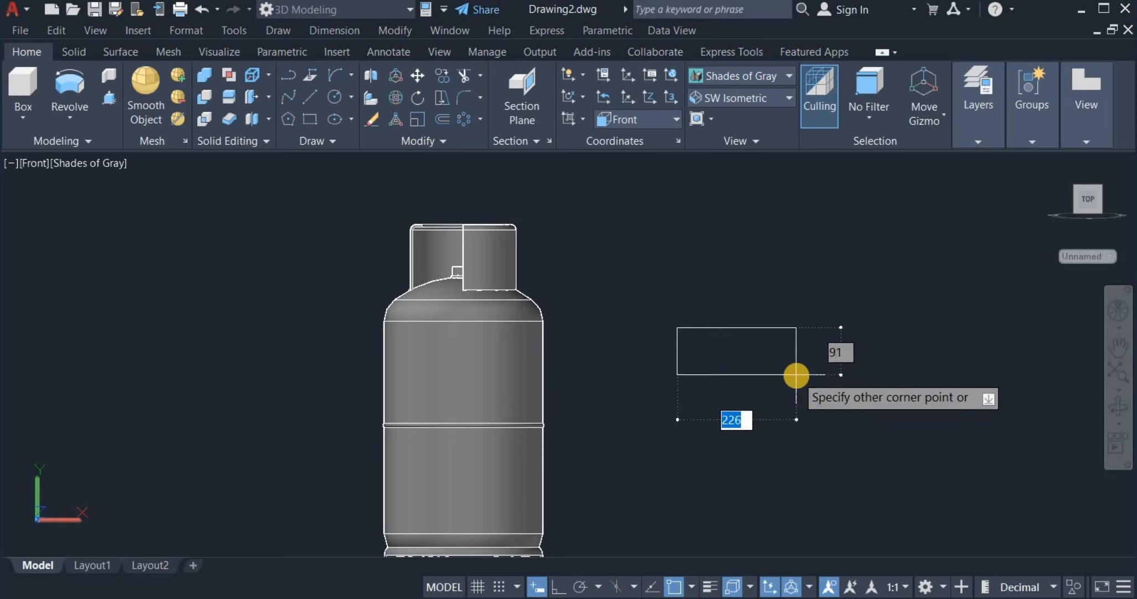
type("90")
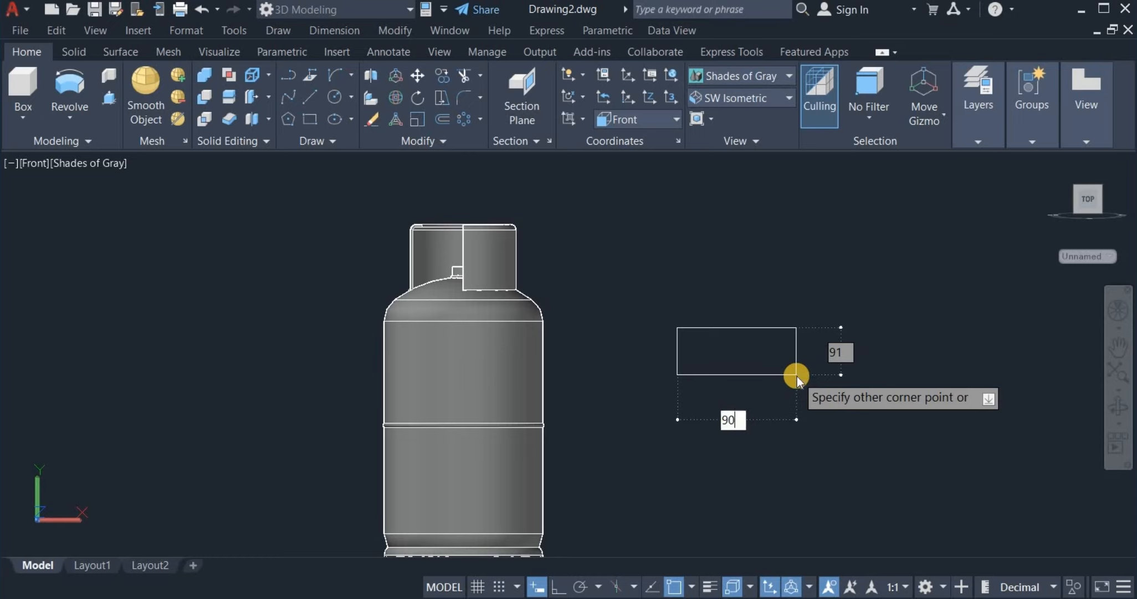
key("Tab")
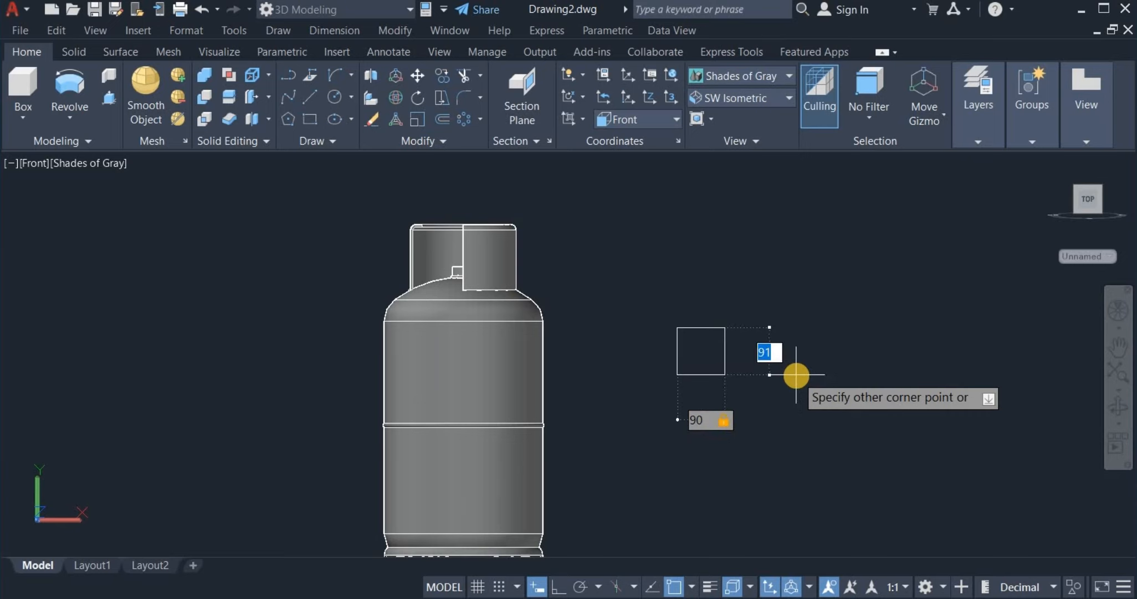
type("50")
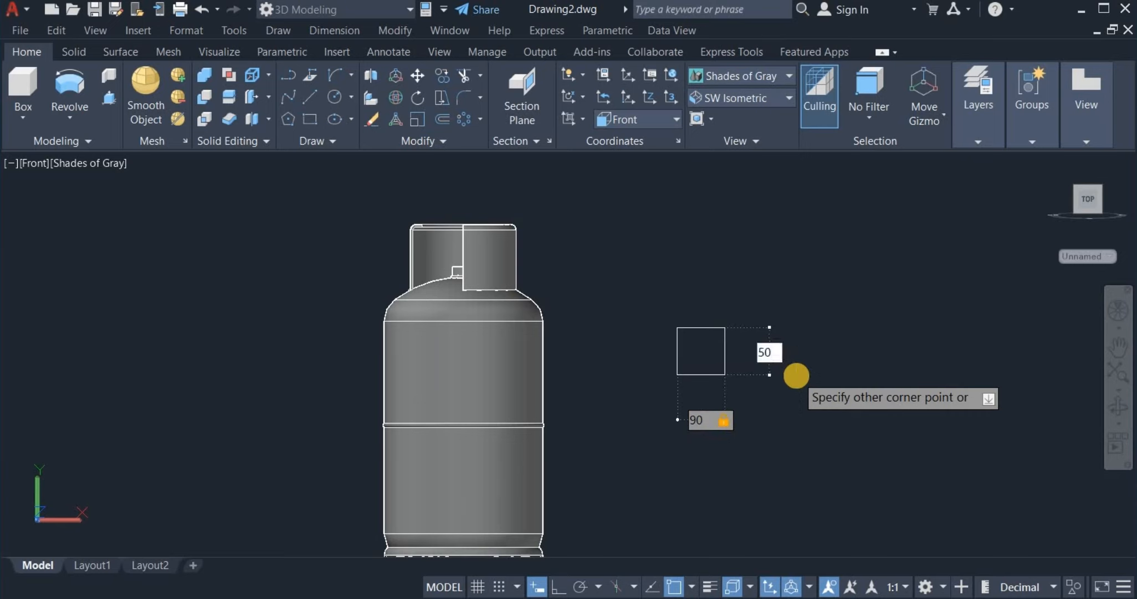
key("Return")
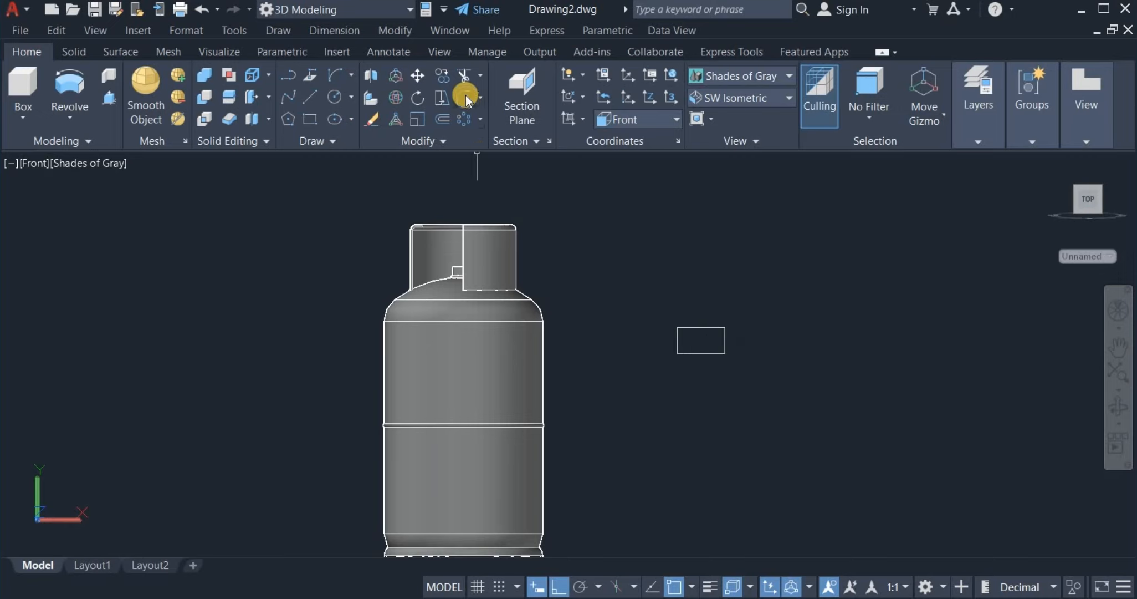
- Fillet all corners of the 90 by 50 rectangle as a polyline with radius 25
right_click(768, 267)
left_click(807, 369)
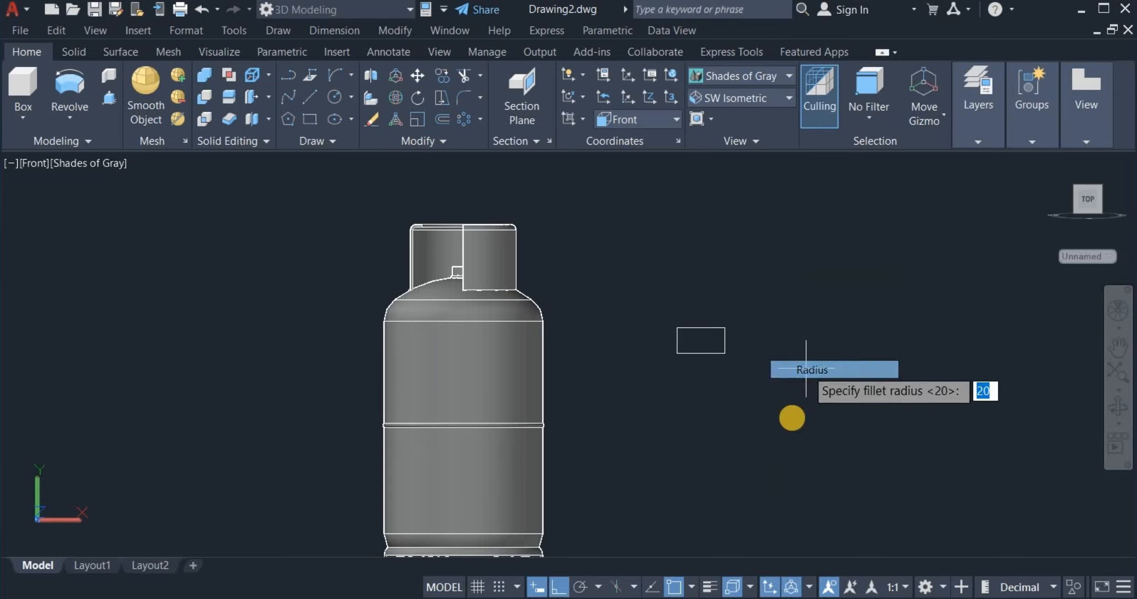
type("2")
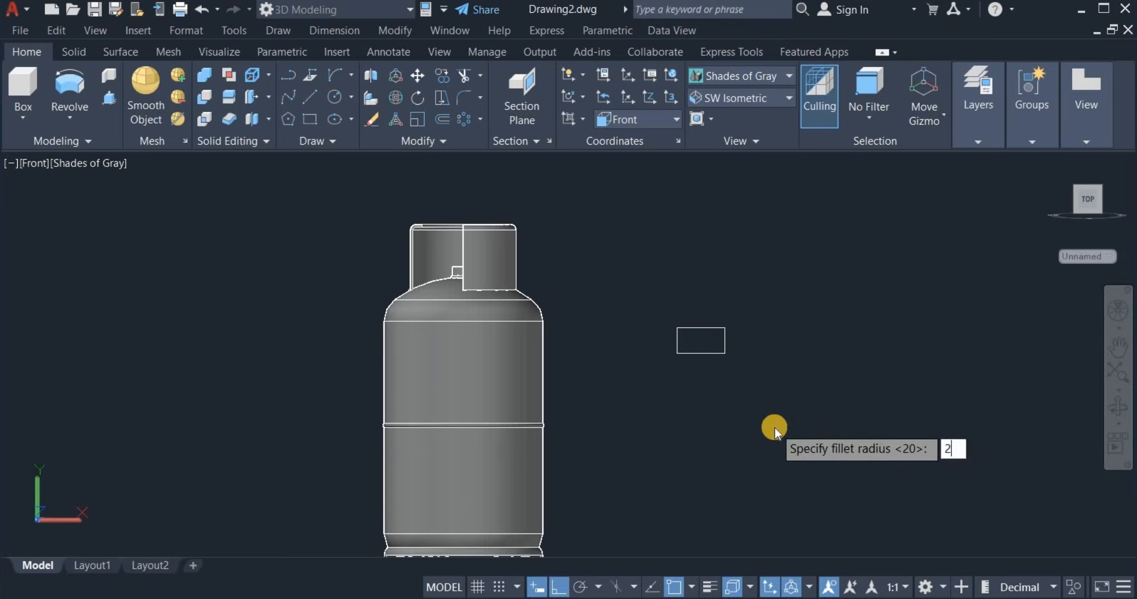
type("5")
key("Return")
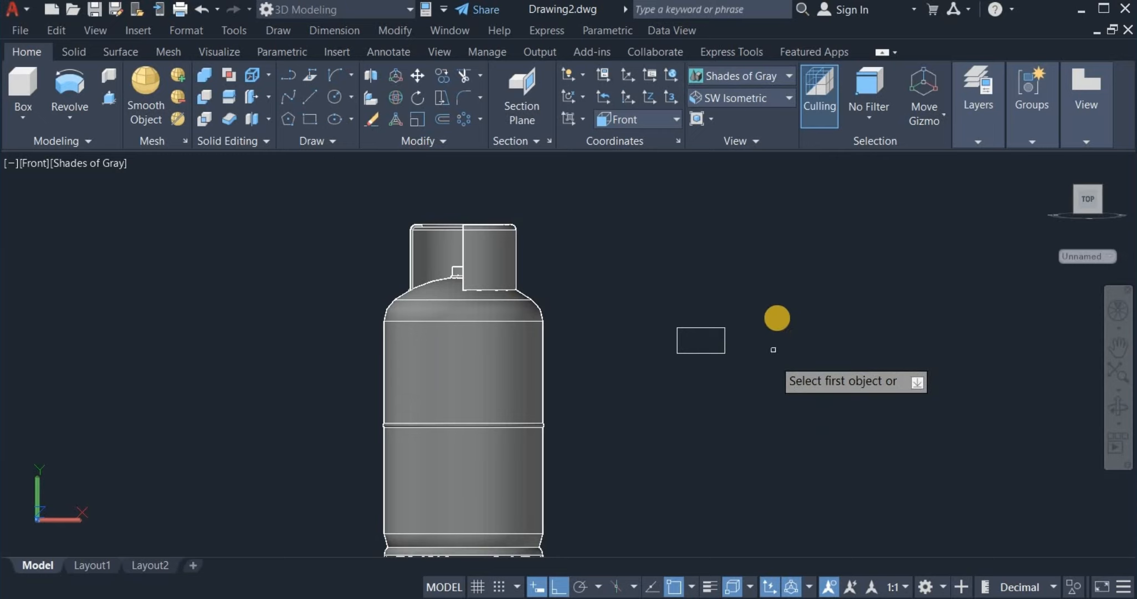
right_click(777, 318)
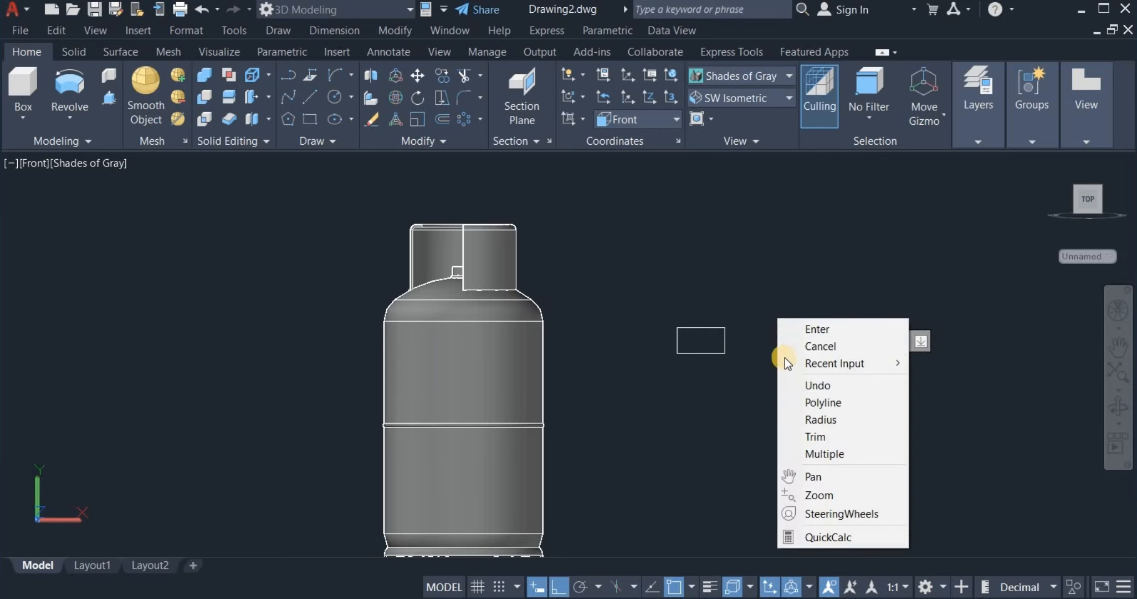
left_click(850, 401)
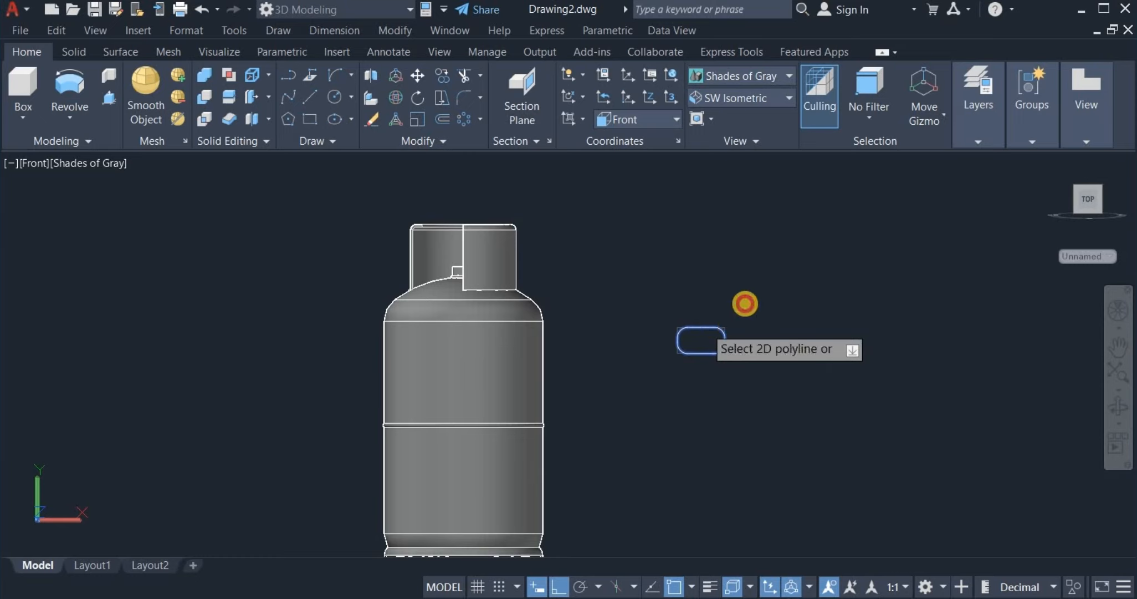
left_click(703, 328)
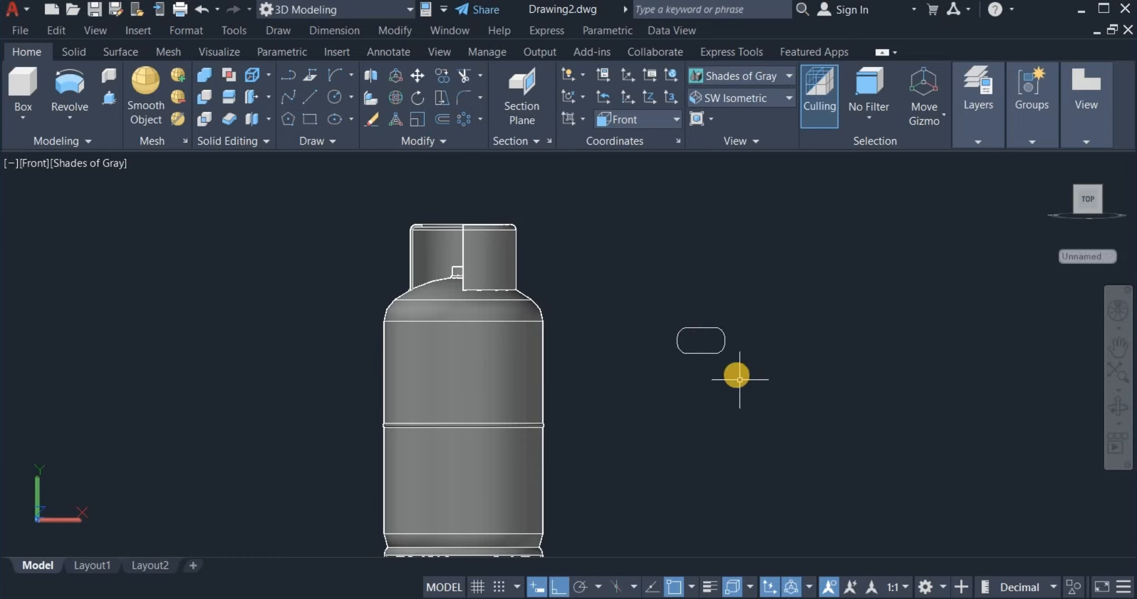
- Move the rounded rectangle by its lower edge's midpoint onto the top centre of the valve neck inside the collar
left_click(417, 78)
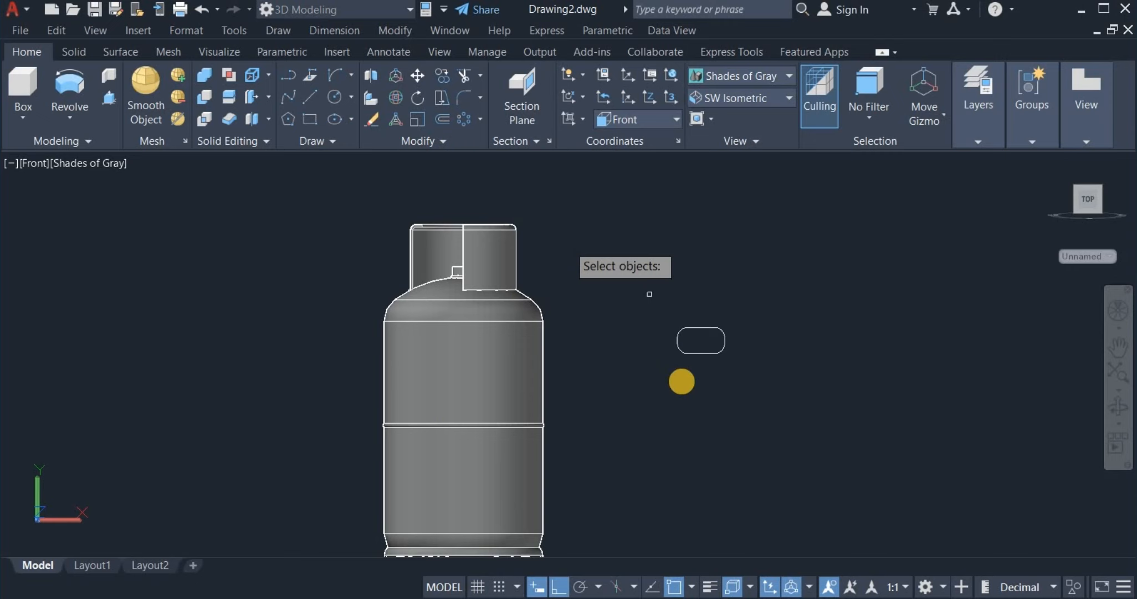
left_click(701, 353)
key("Return")
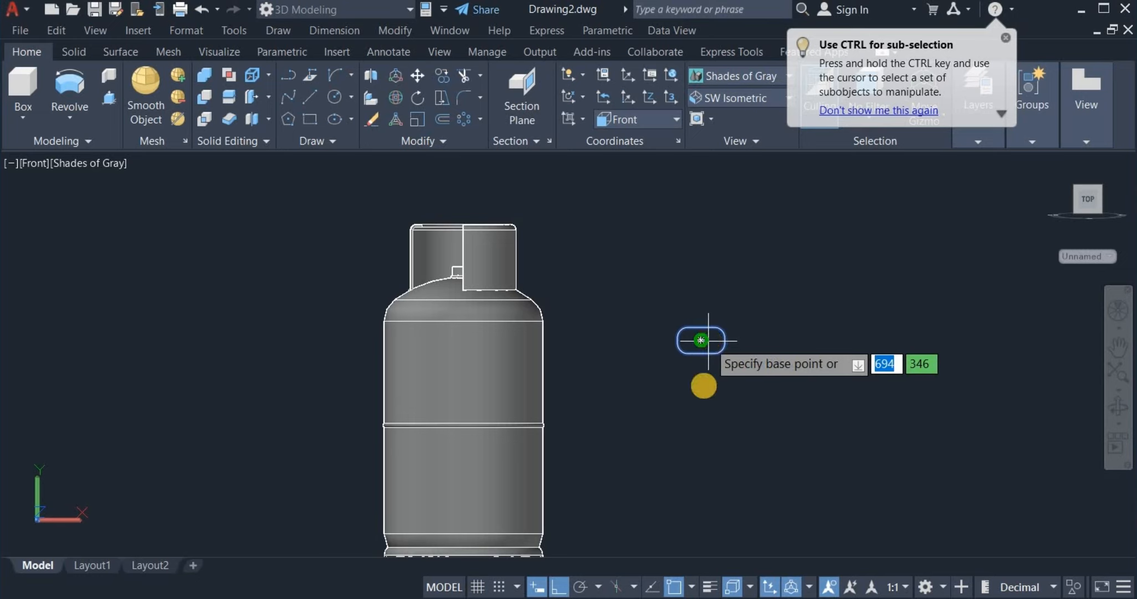
scroll(704, 342, "up", 3)
scroll(696, 372, "down", 3)
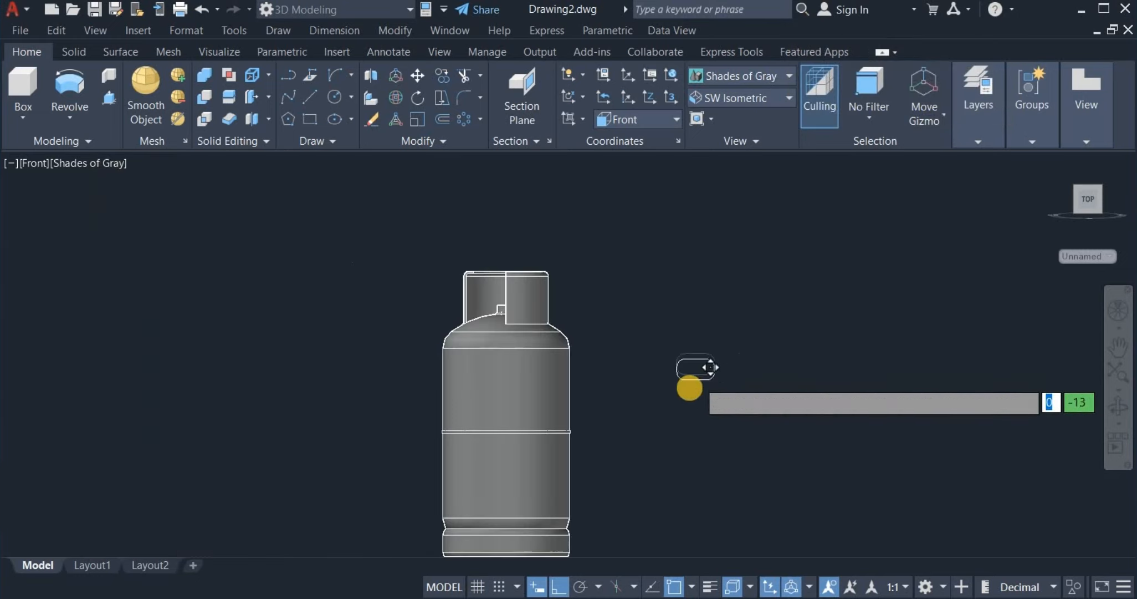
left_click(696, 373)
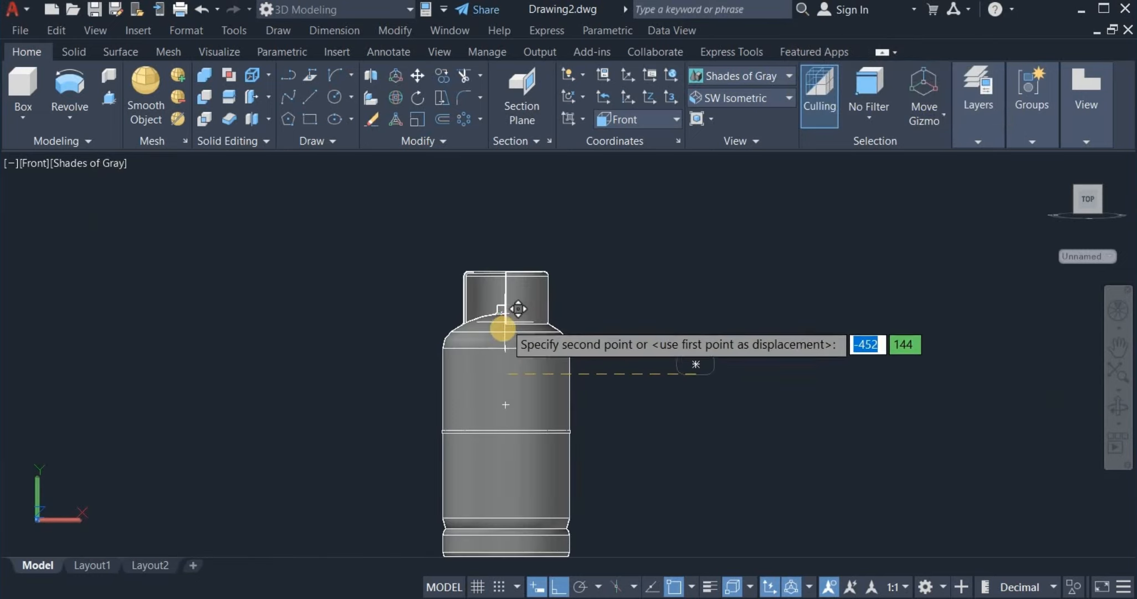
scroll(503, 317, "up", 3)
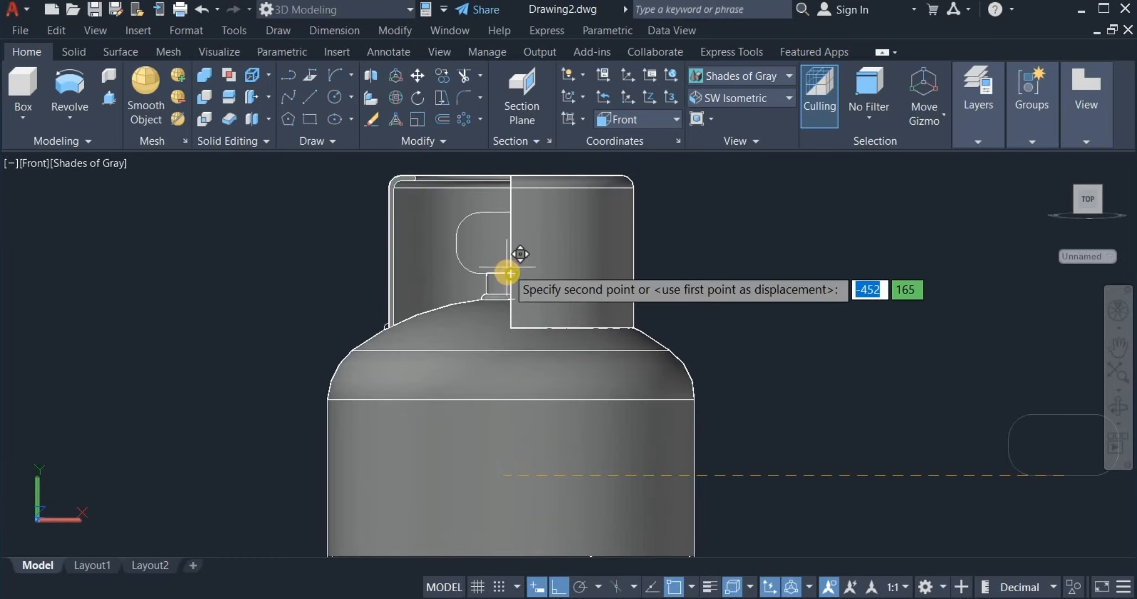
left_click(508, 272)
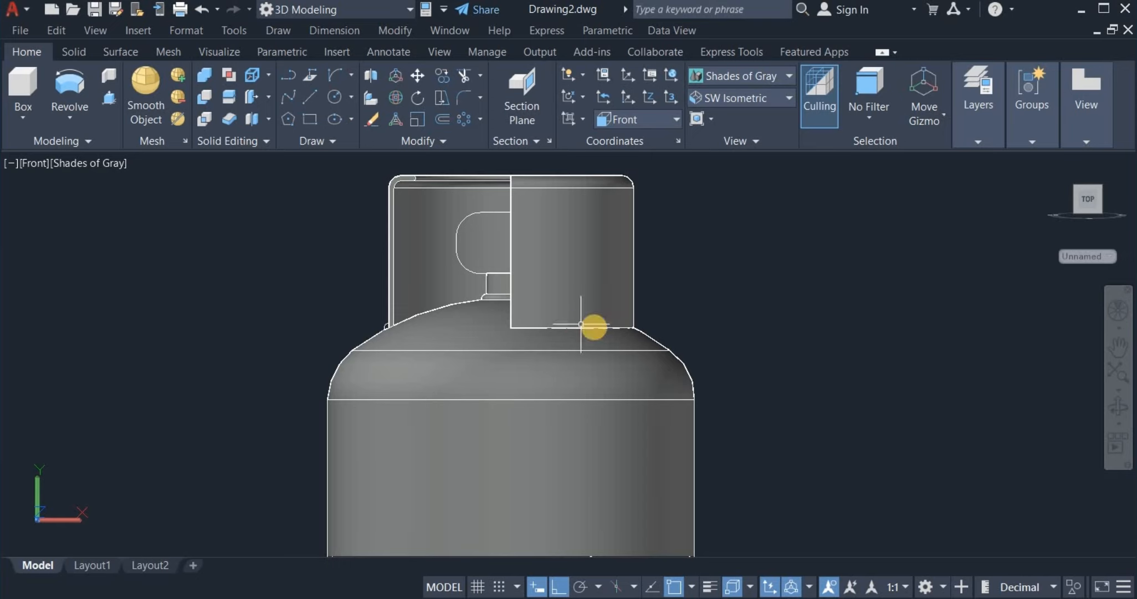
- In the SW Isometric view, Presspull the rounded rectangle into a solid bar extending forward past the collar
left_click(721, 98)
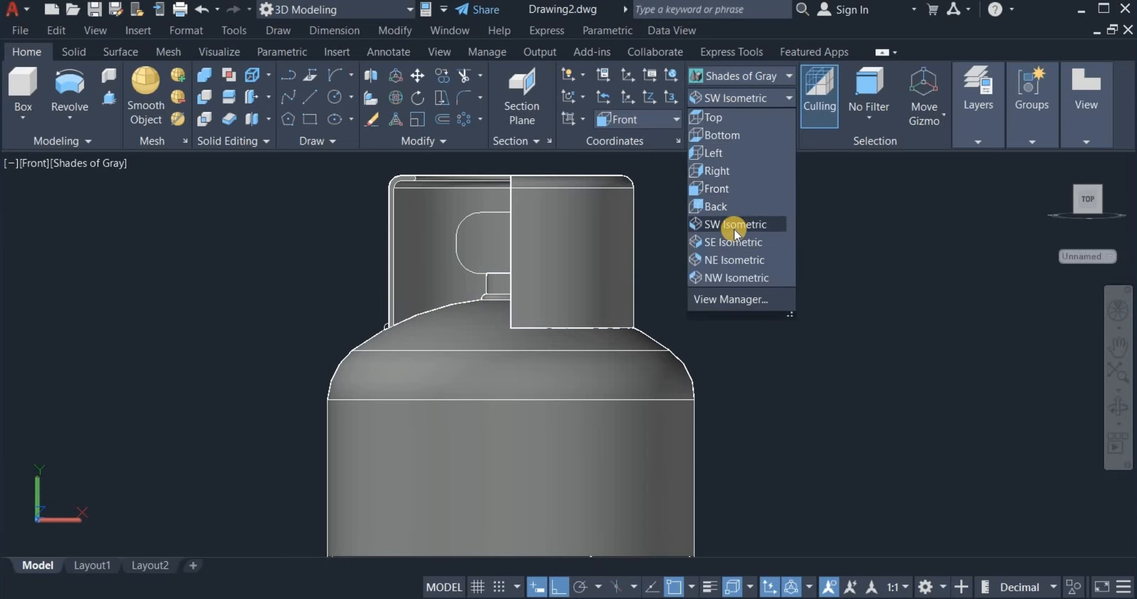
left_click(735, 224)
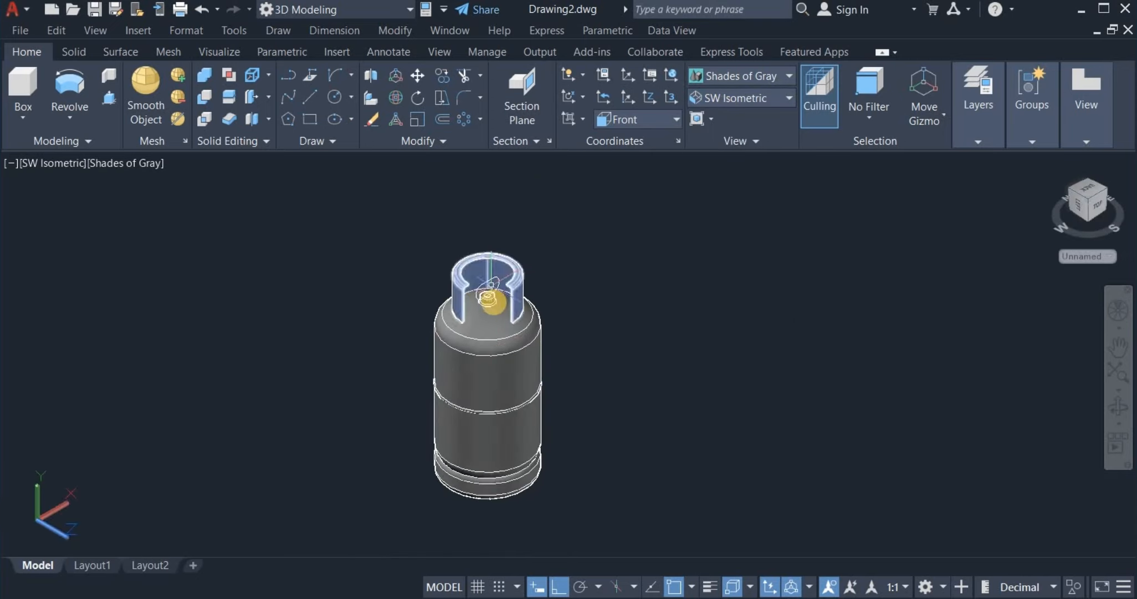
scroll(495, 299, "up", 3)
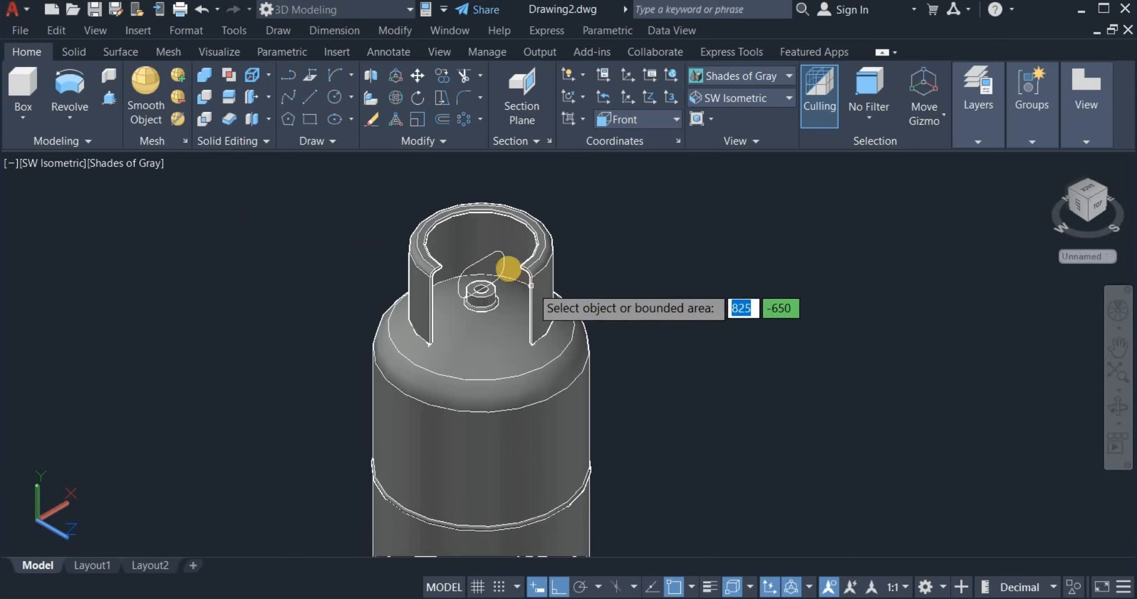
left_click(493, 253)
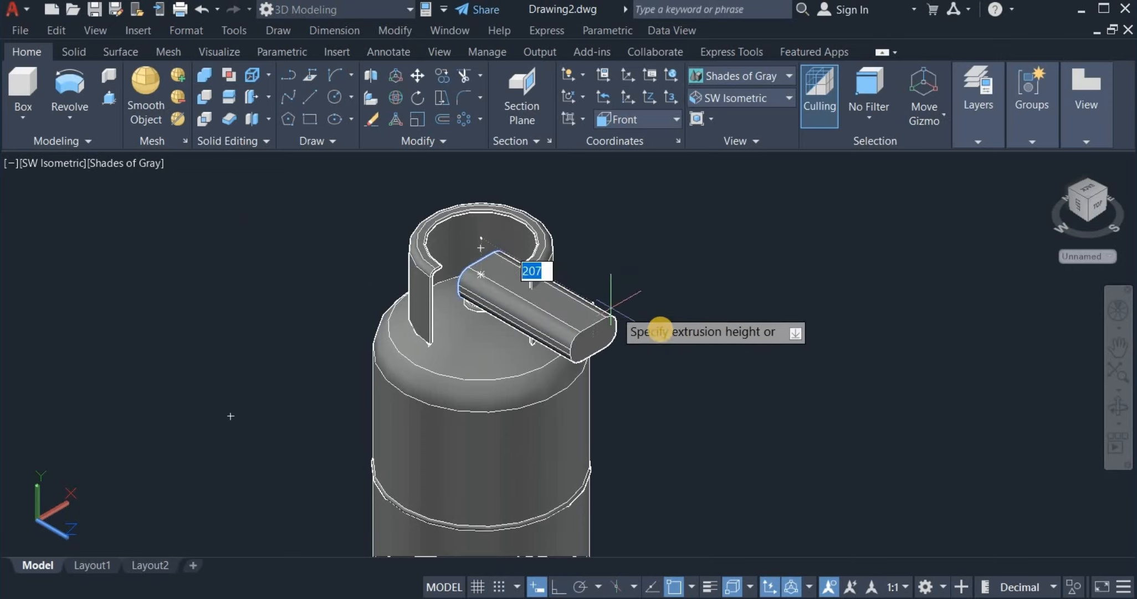
left_click(667, 324)
key("Return")
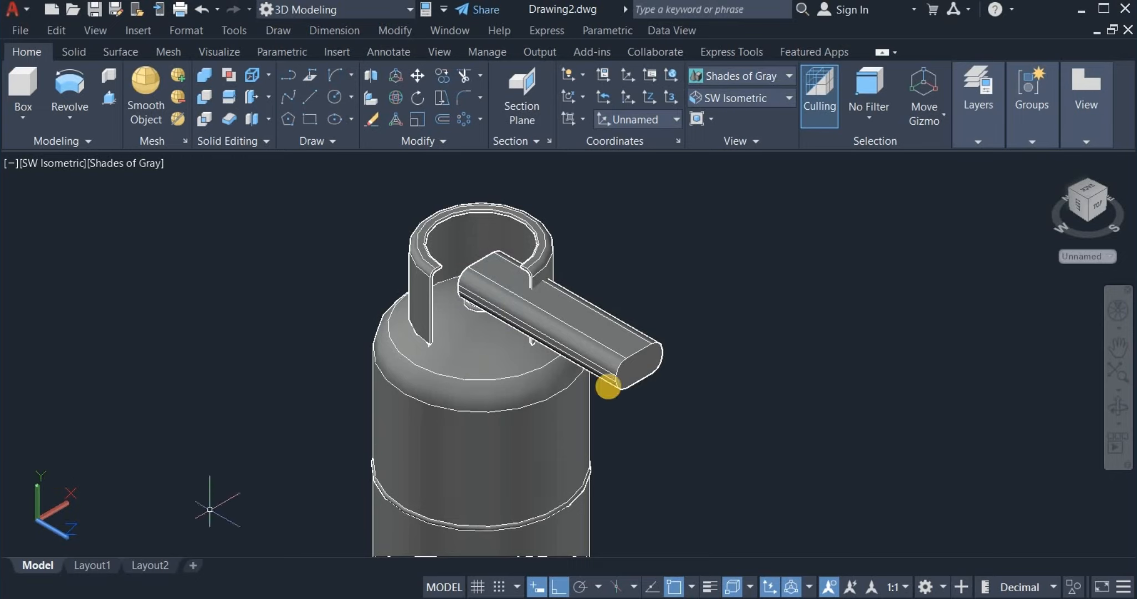
- Set the UCS to Top and bring up the array types for copying the extruded bar
left_click(643, 120)
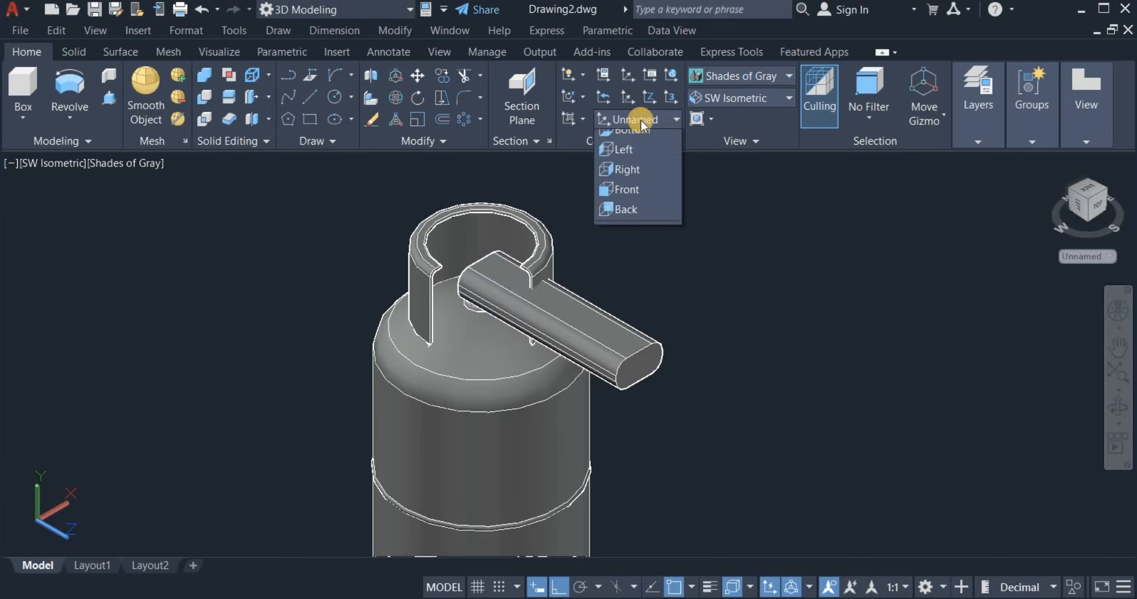
left_click(623, 167)
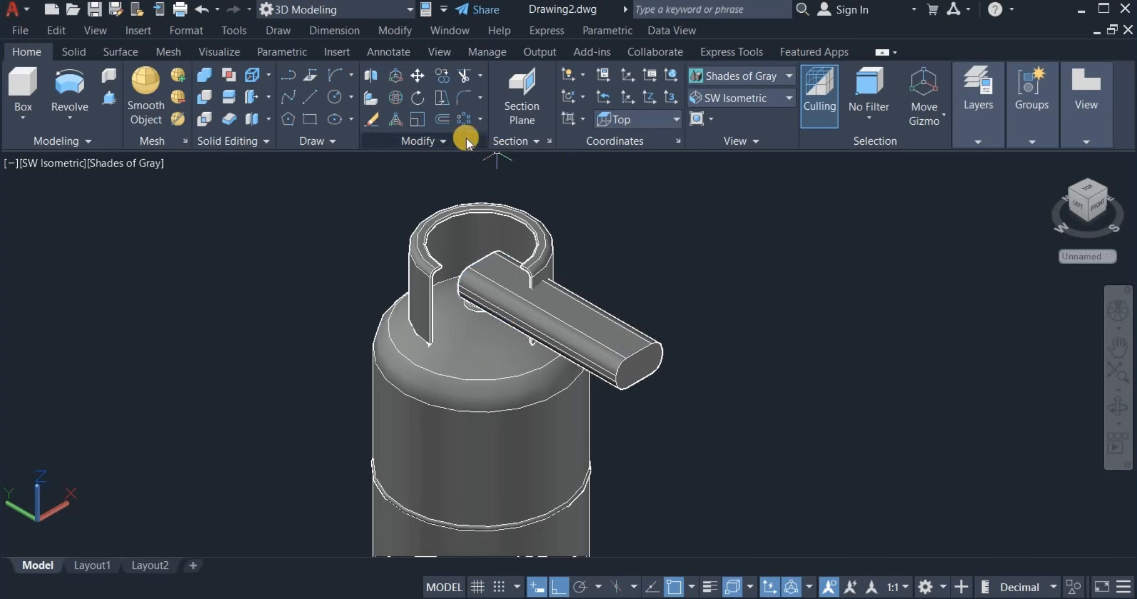
left_click(478, 116)
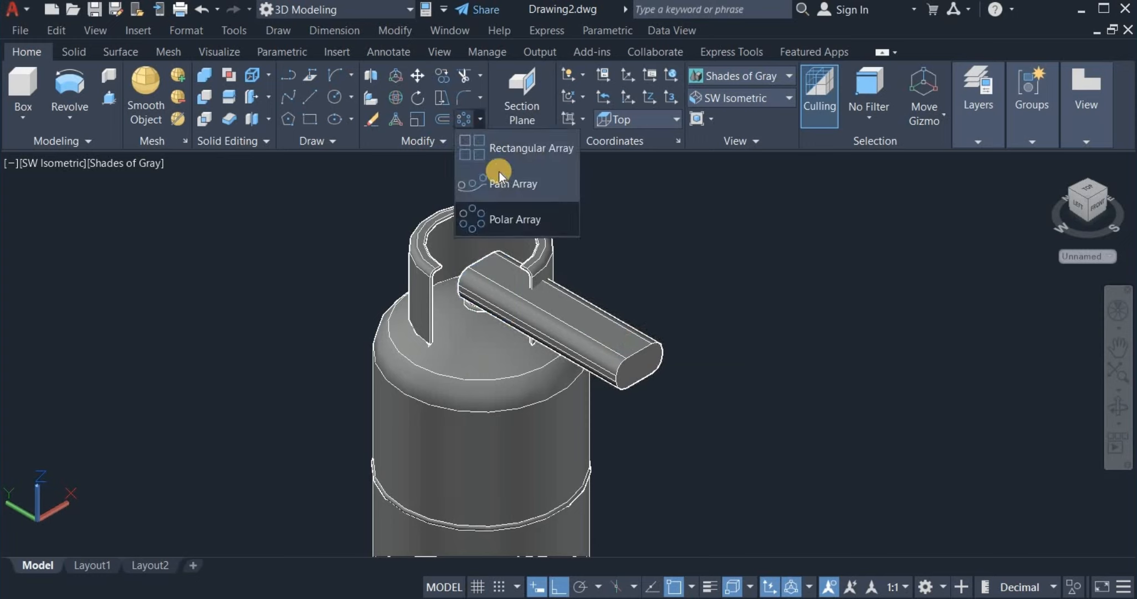
- Create a polar array of the slot-shaped bar with 4 items around the gas cylinder's central axis
left_click(556, 234)
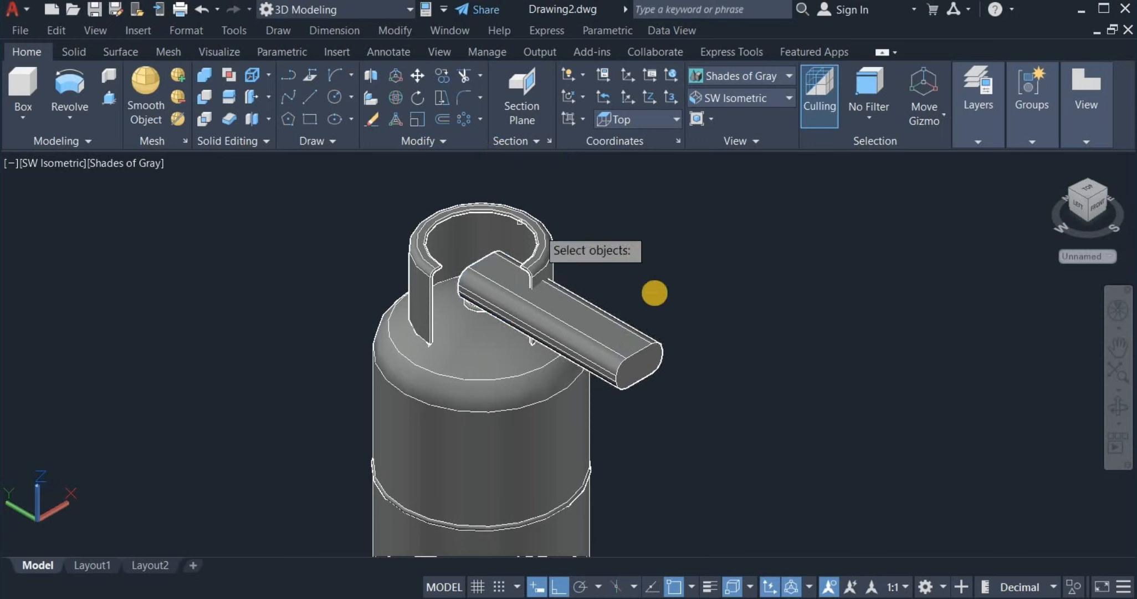
left_click(625, 328)
key("Return")
left_click(475, 303)
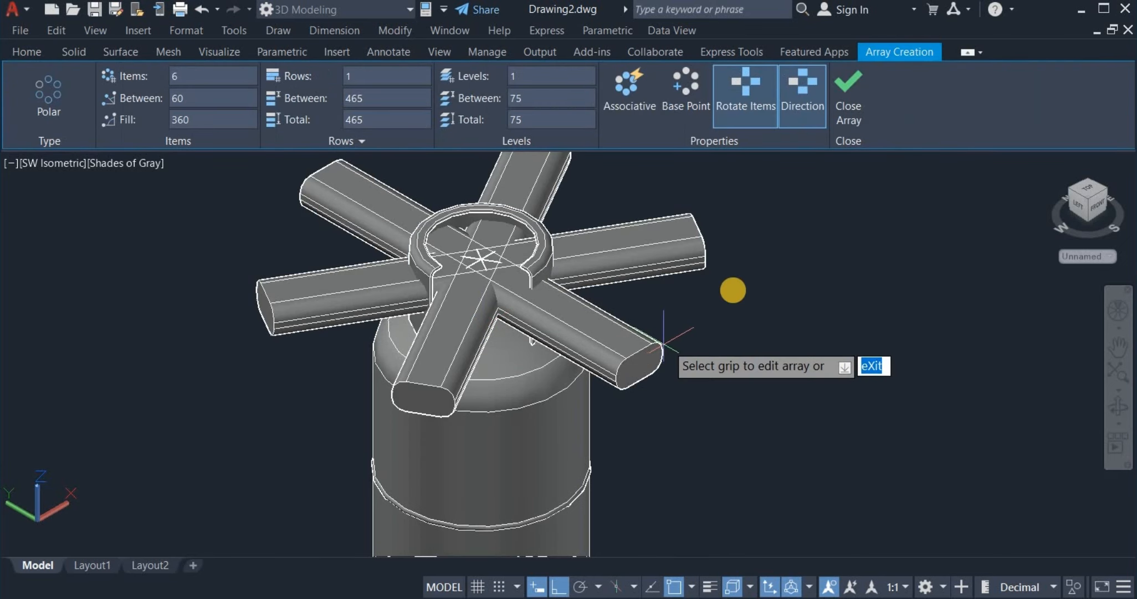
right_click(775, 238)
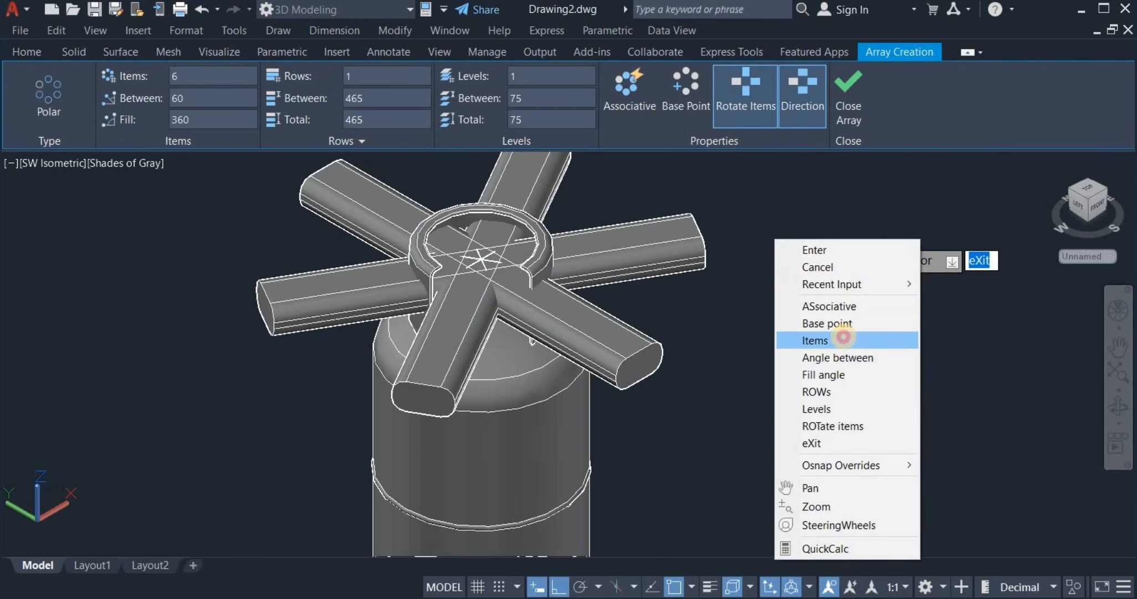
left_click(843, 338)
type("4")
key("Return")
key("Return")
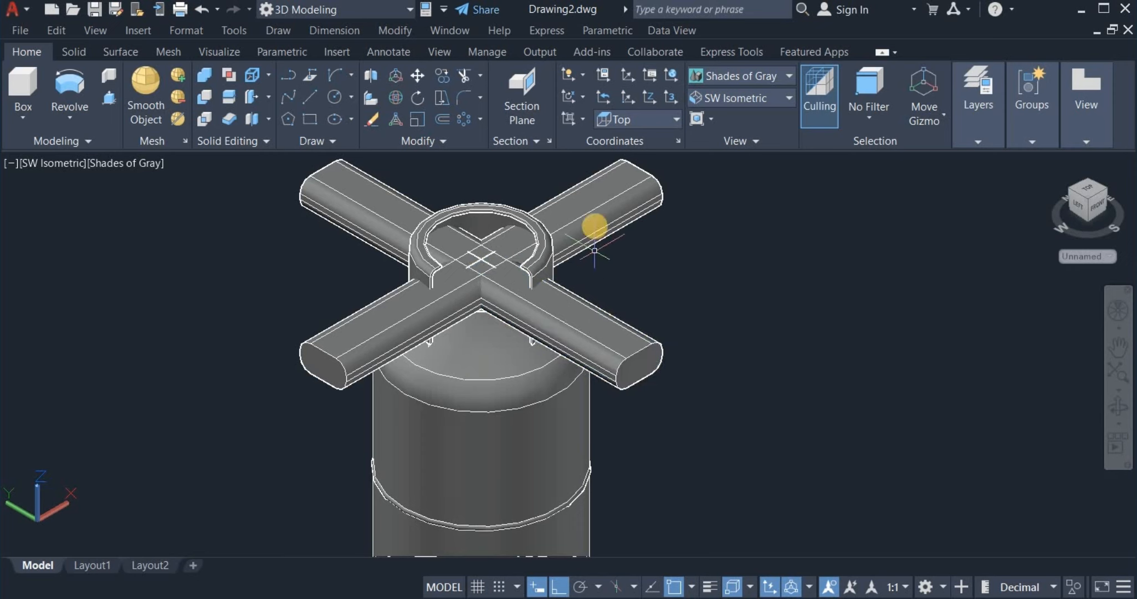
- Rotate the four arrayed bars by 45 degrees about the gas cylinder's center
left_click(592, 224)
left_click(394, 225)
left_click(386, 341)
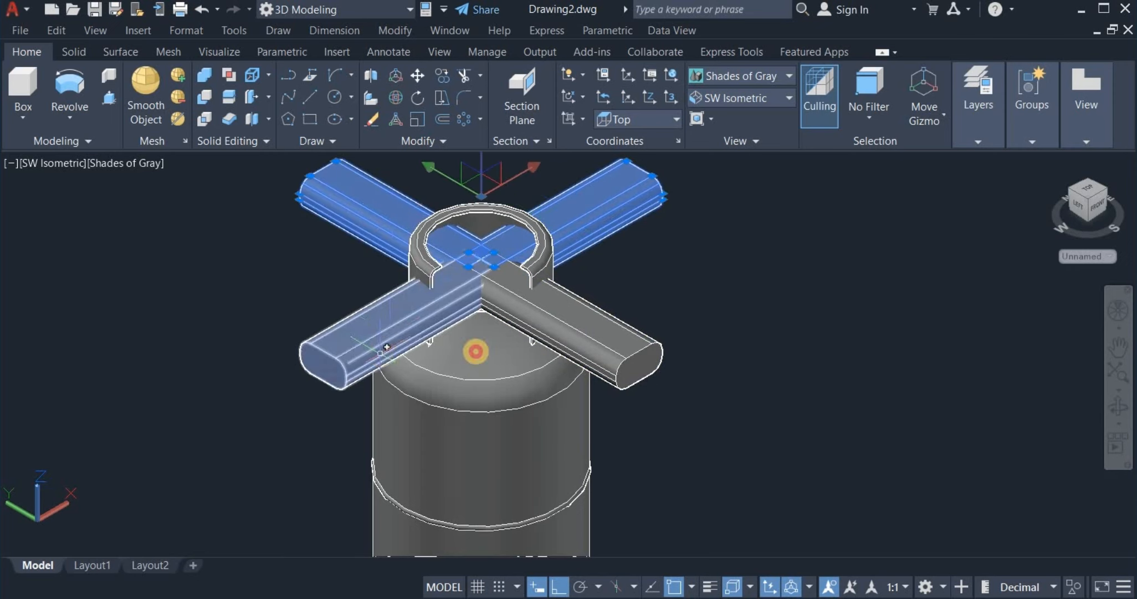
left_click(641, 339)
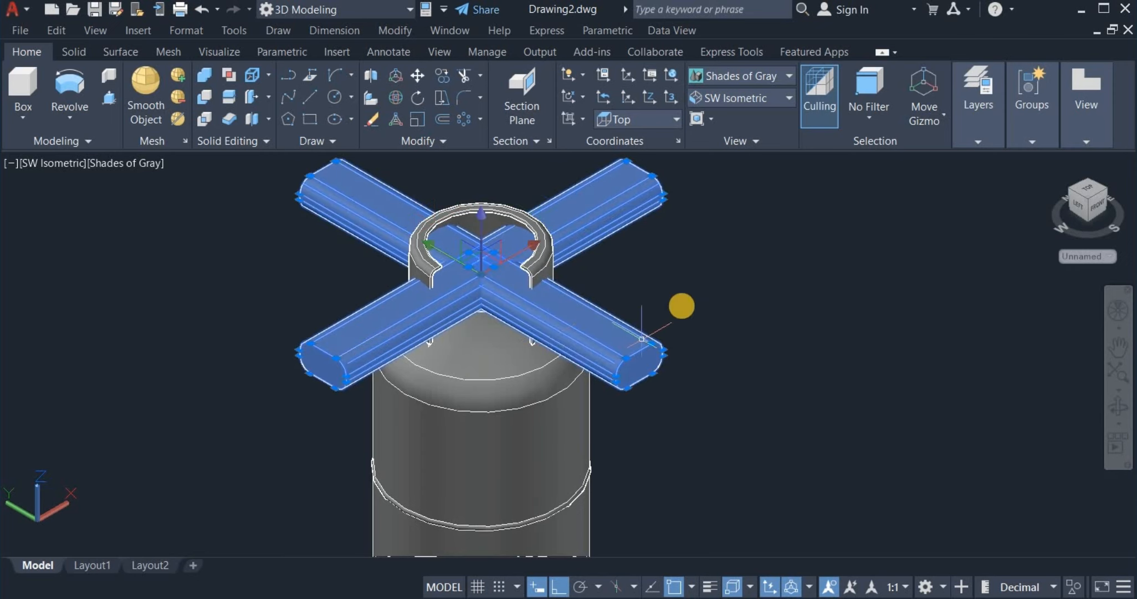
right_click(685, 300)
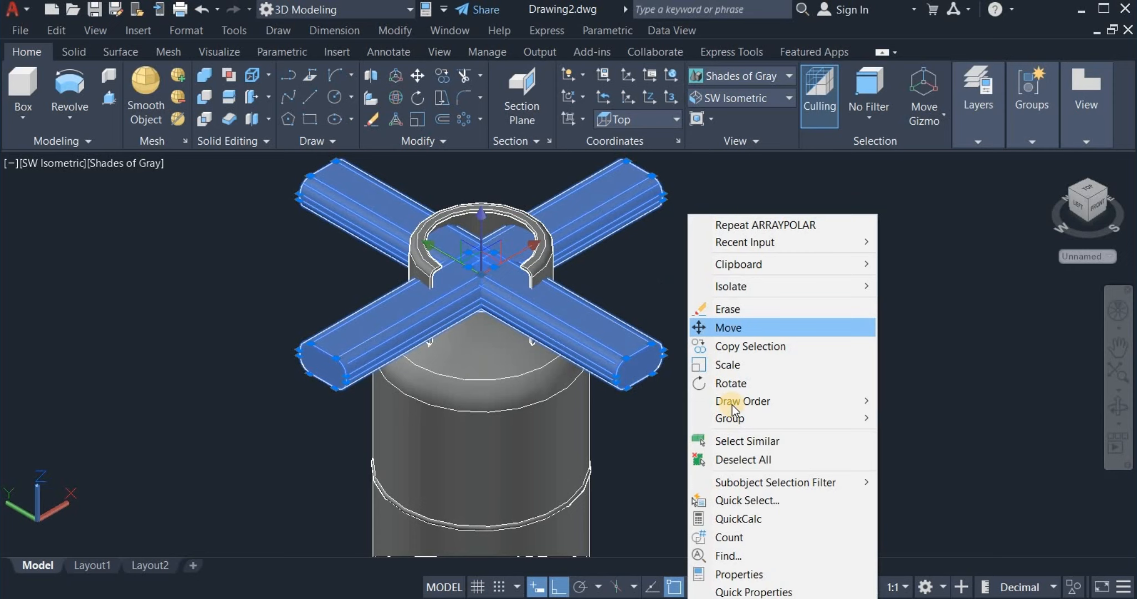
left_click(769, 384)
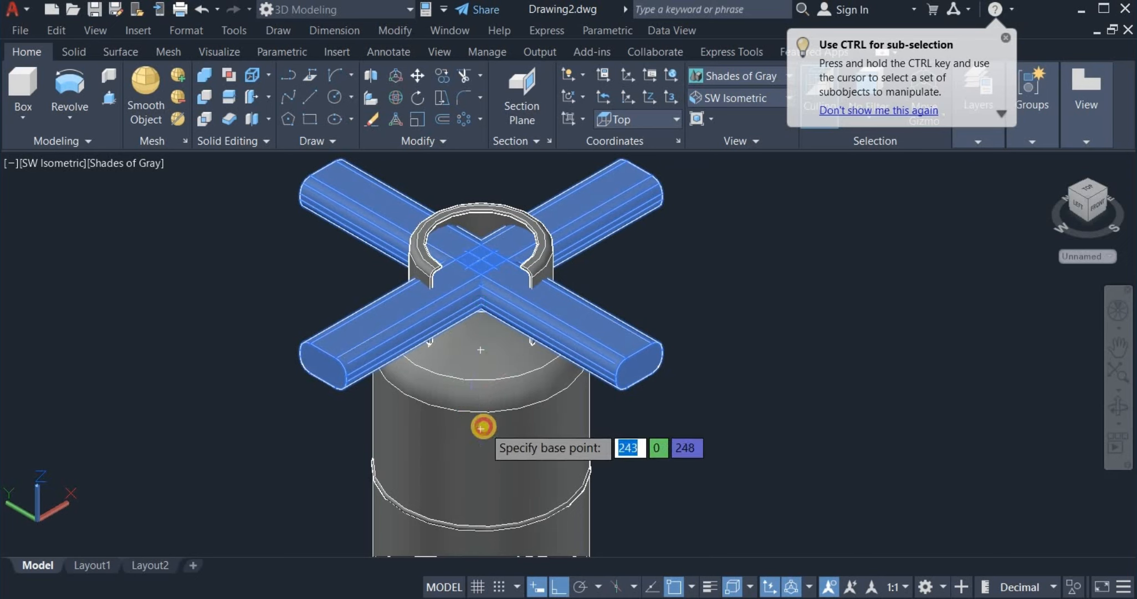
left_click(483, 427)
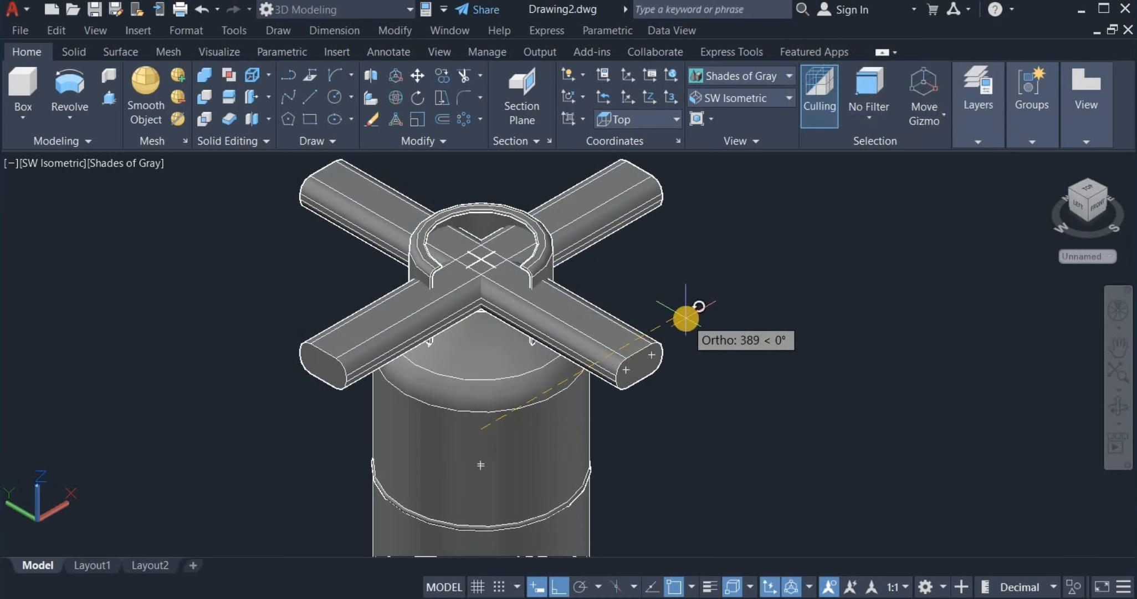
type("4")
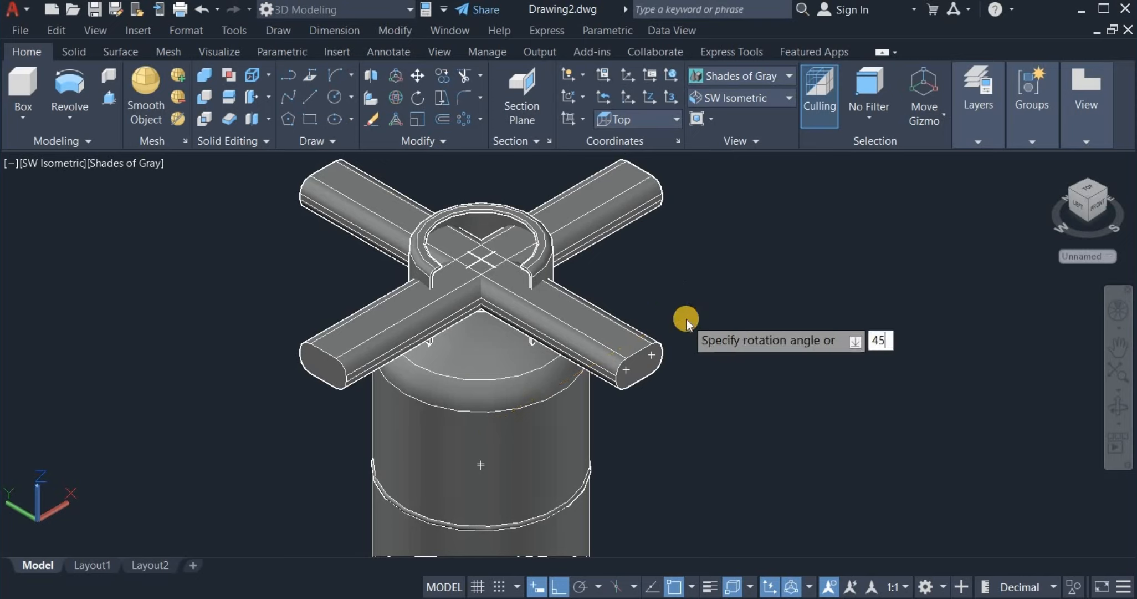
type("5")
key("Return")
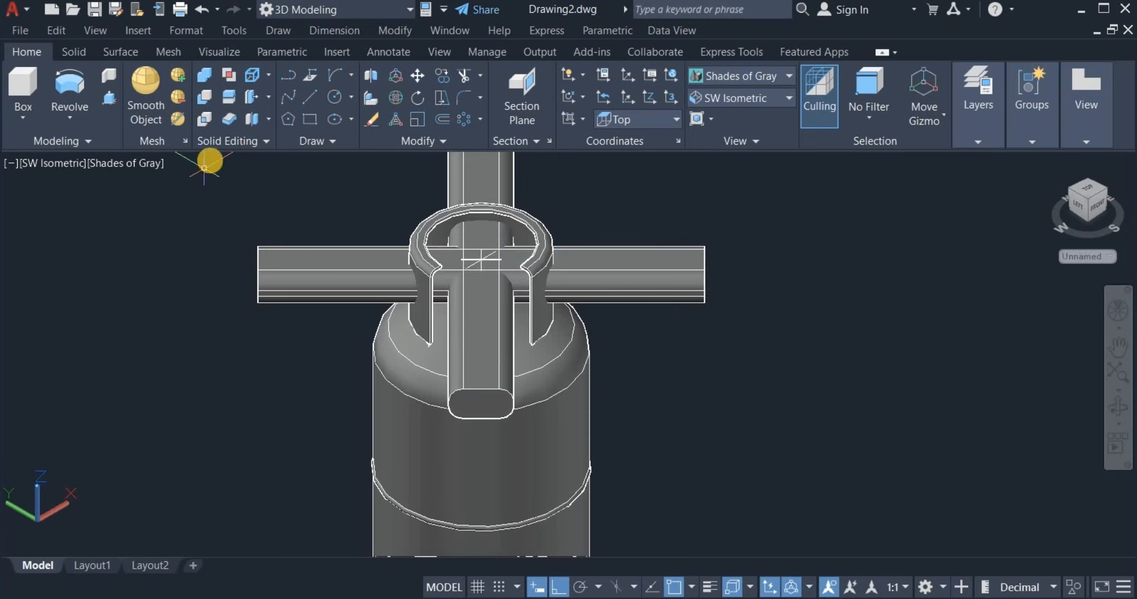
- Subtract the four crossed bars from the collar to cut its handle openings
left_click(205, 93)
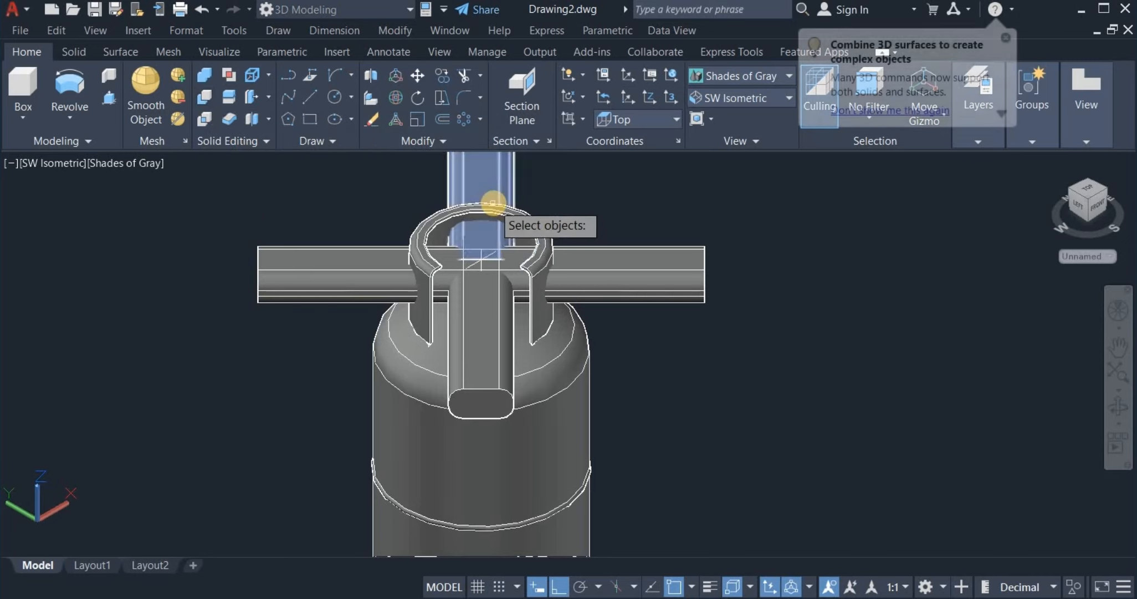
left_click(516, 215)
key("Return")
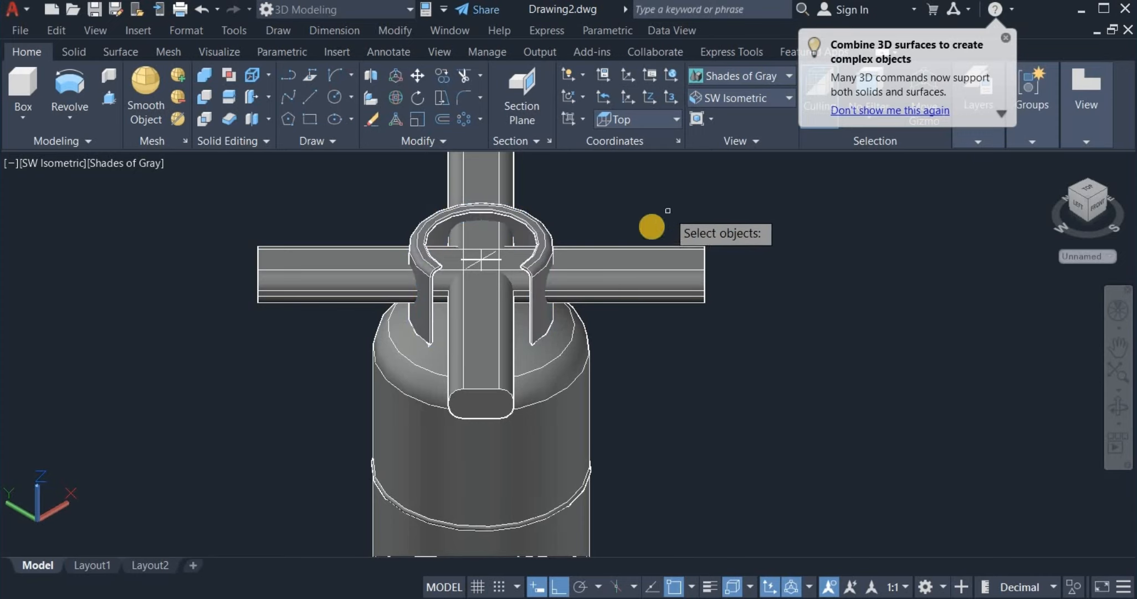
left_click(639, 256)
left_click(489, 170)
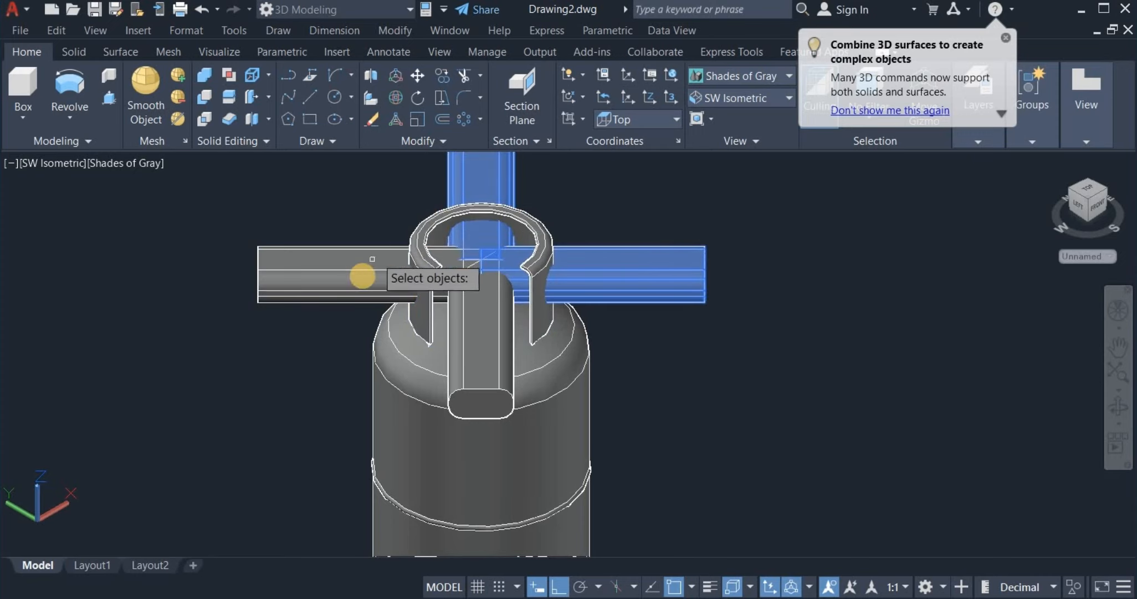
left_click(363, 275)
left_click(492, 352)
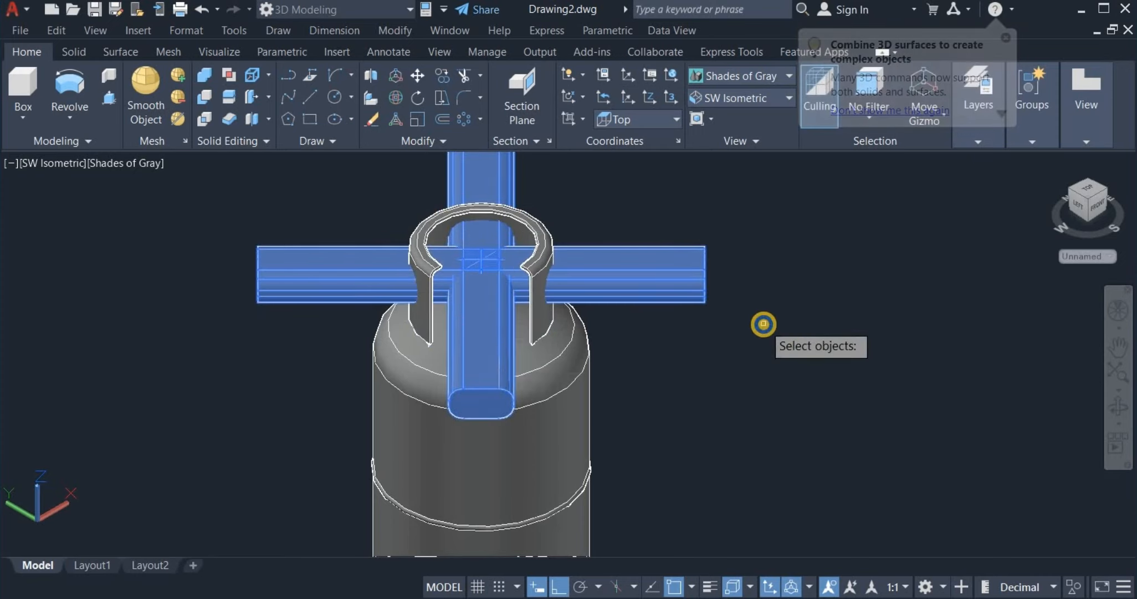
key("Return")
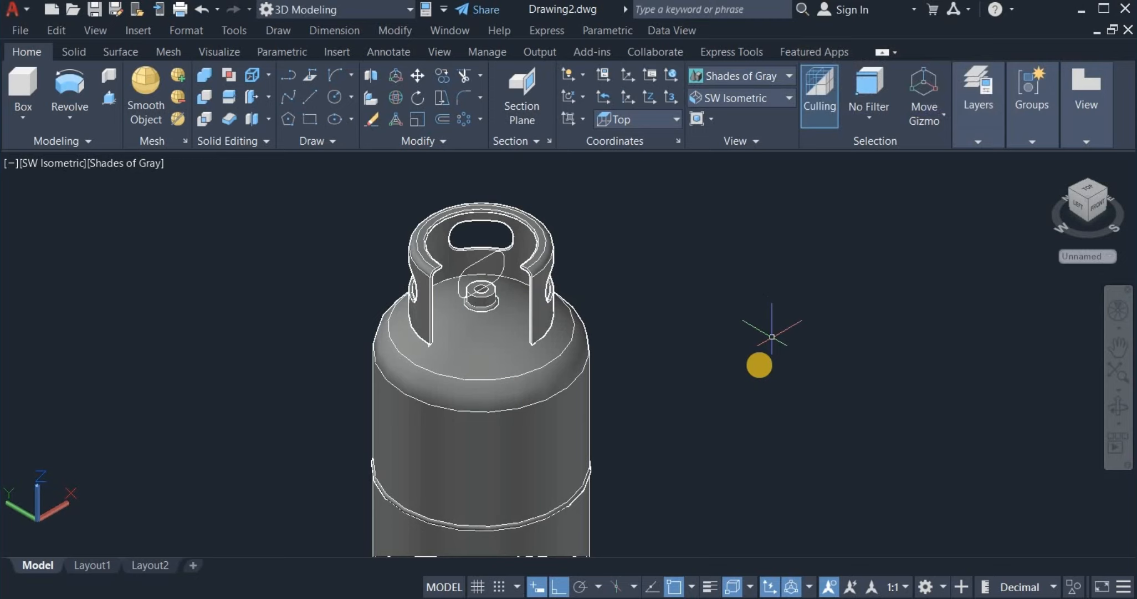
- Erase the leftover rounded slot profile curve above the valve inside the collar
left_click(1120, 408)
left_click_drag(899, 411, 787, 373)
right_click(786, 375)
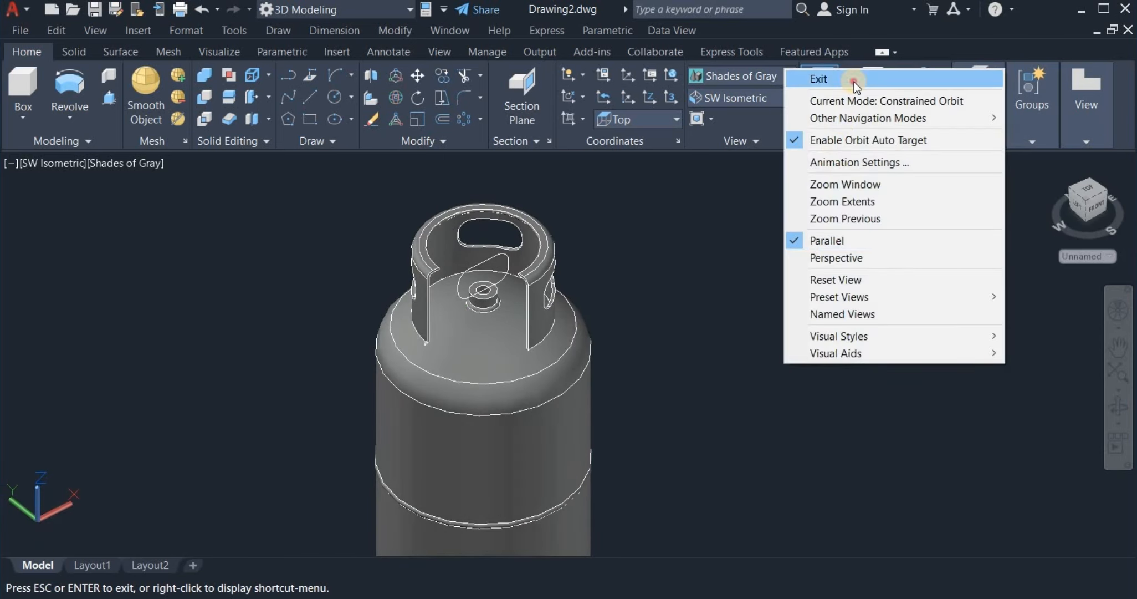
left_click(854, 81)
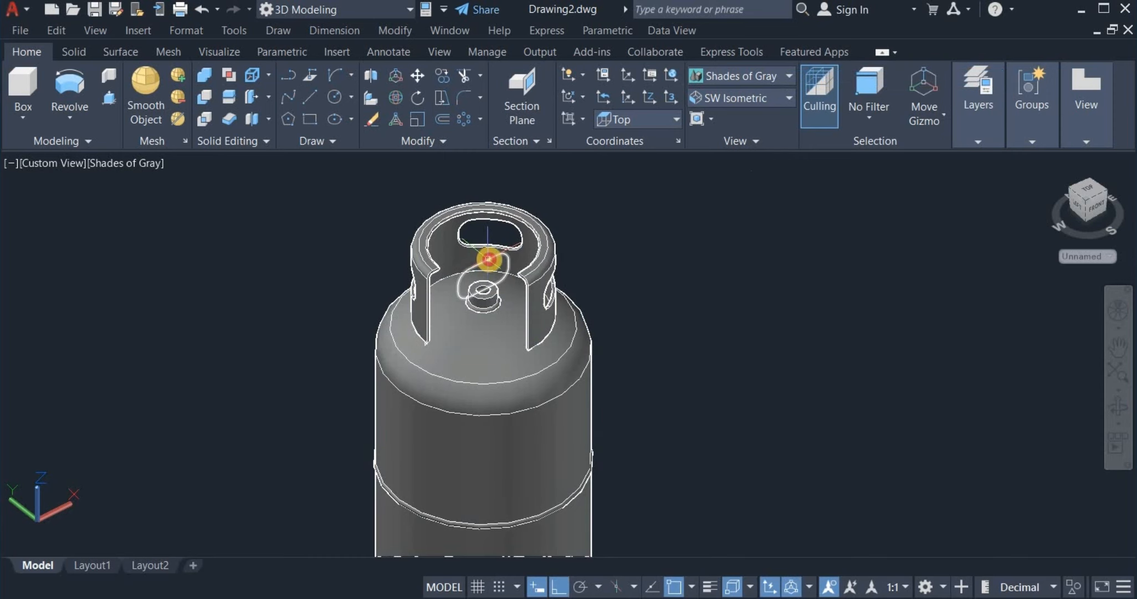
left_click(488, 254)
right_click(618, 277)
left_click(623, 284)
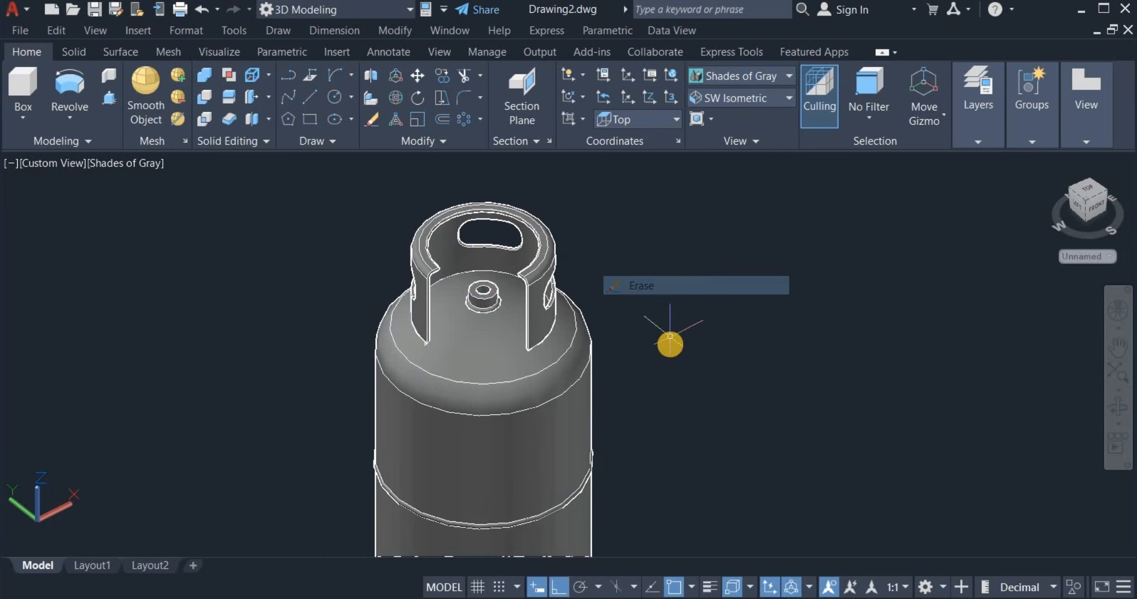
- In the Front view, draw a 40 by 20 rectangle to the right of the cylinder's base
left_click(742, 98)
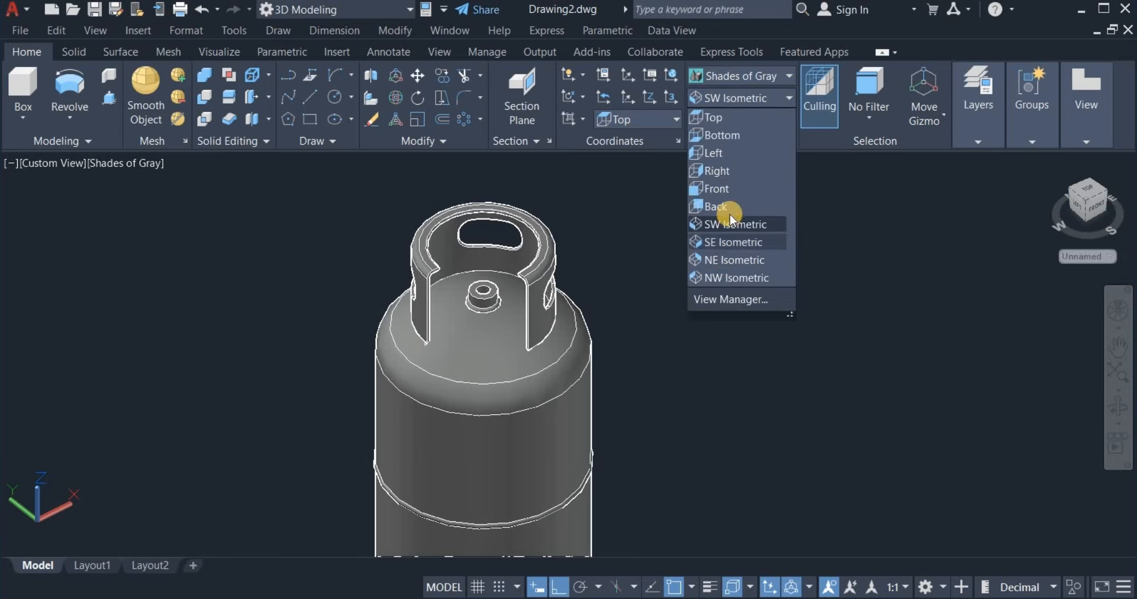
left_click(715, 189)
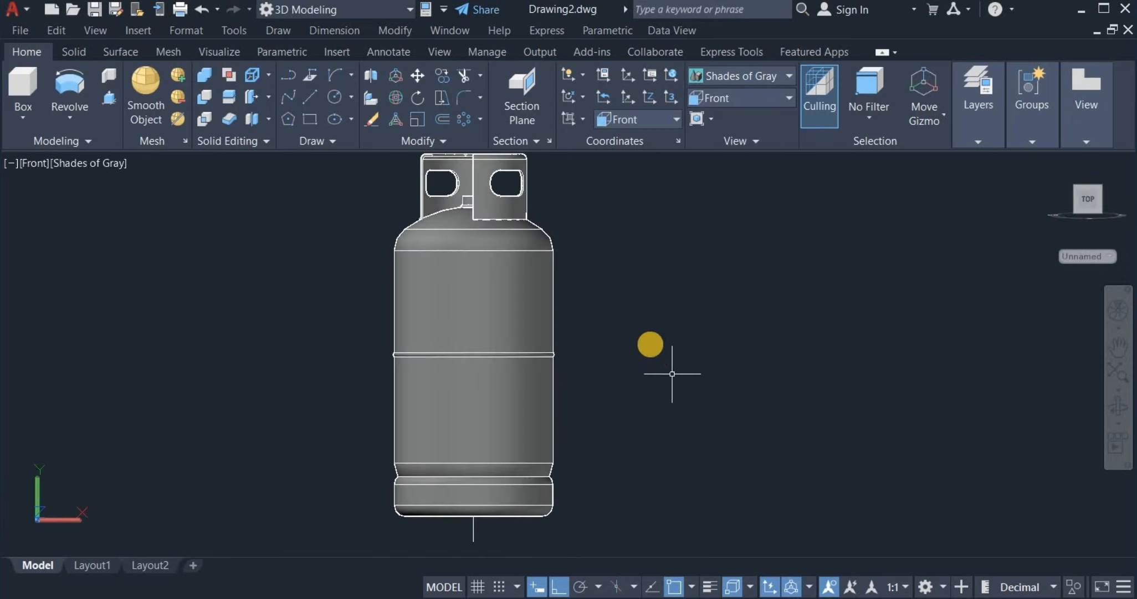
middle_click_drag(643, 321, 627, 357)
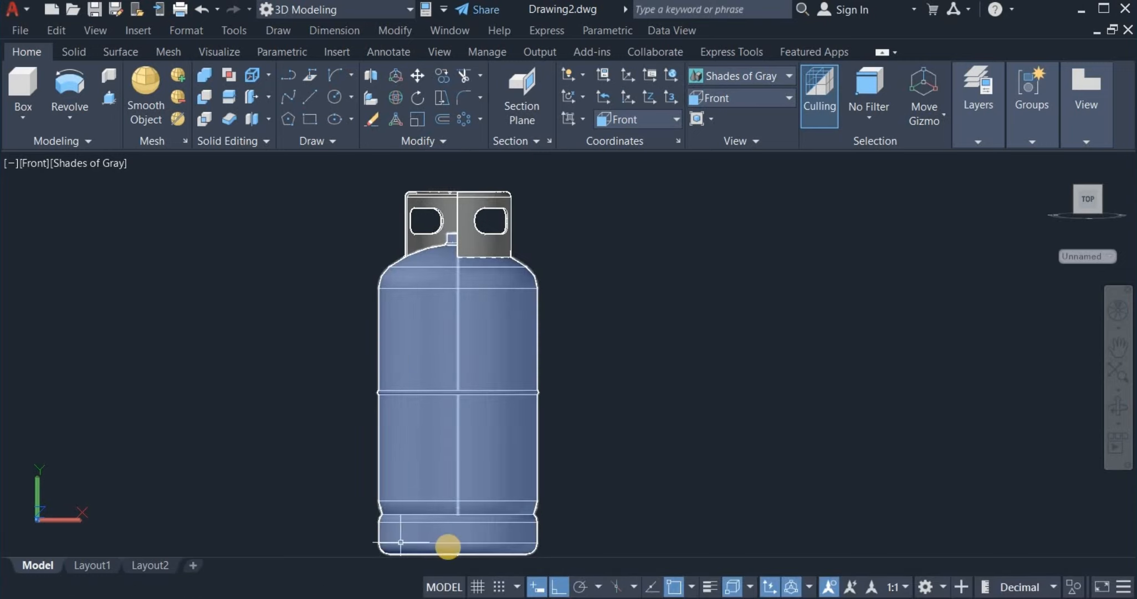
middle_click_drag(616, 463, 627, 373)
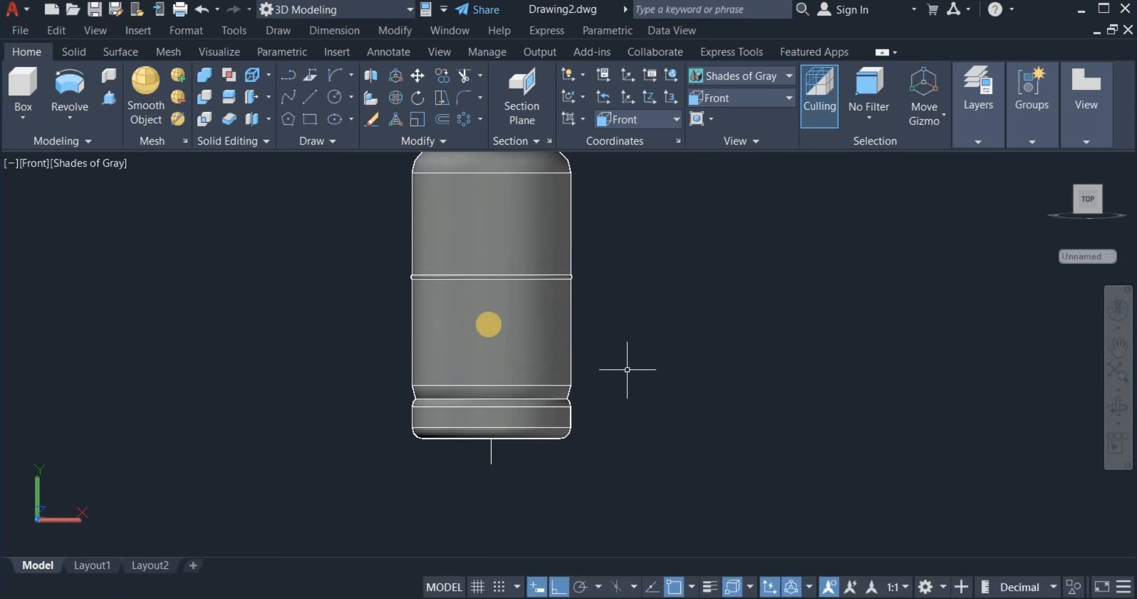
left_click(309, 118)
left_click(706, 410)
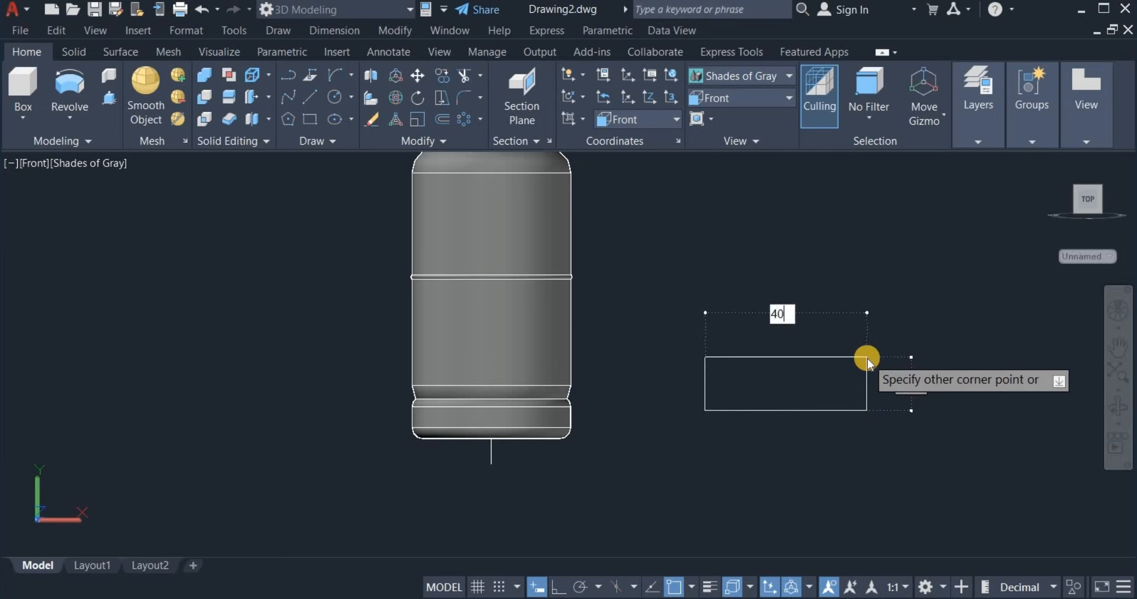
type("40")
key("Tab")
type("20")
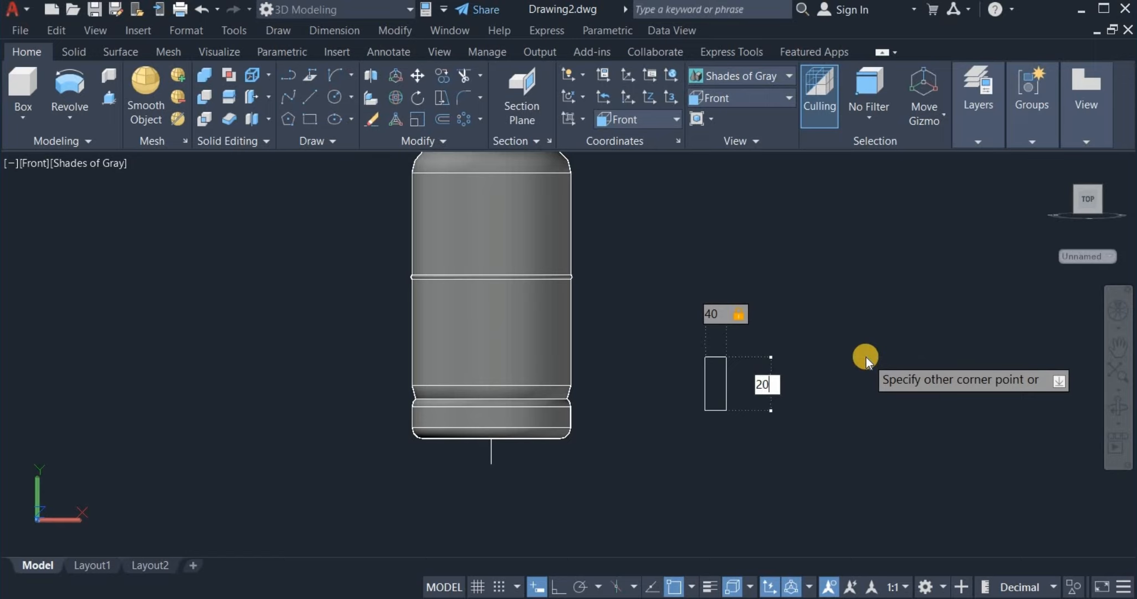
key("Return")
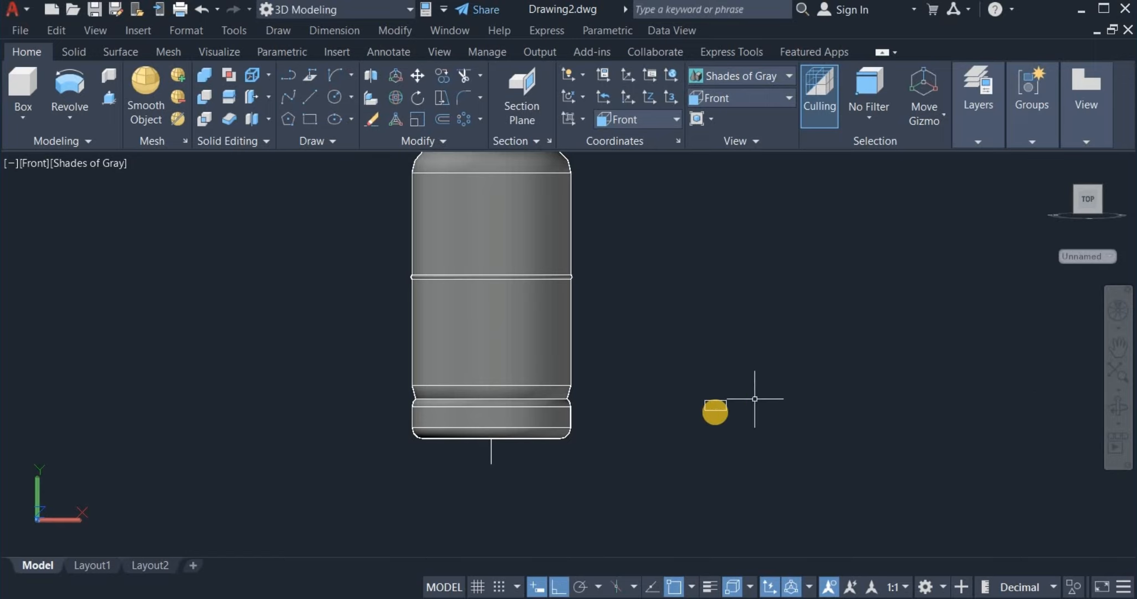
- Draw a Start, End, Direction arc bulging outward across the right short side of the small rectangle
scroll(724, 411, "up", 3)
scroll(724, 410, "down", 2)
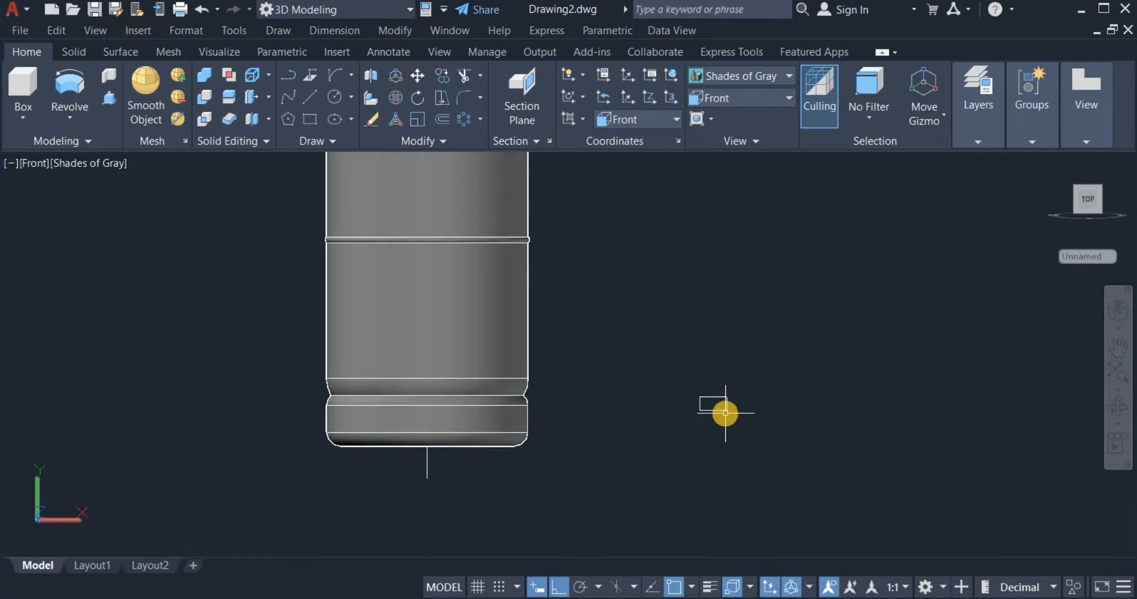
scroll(726, 412, "up", 2)
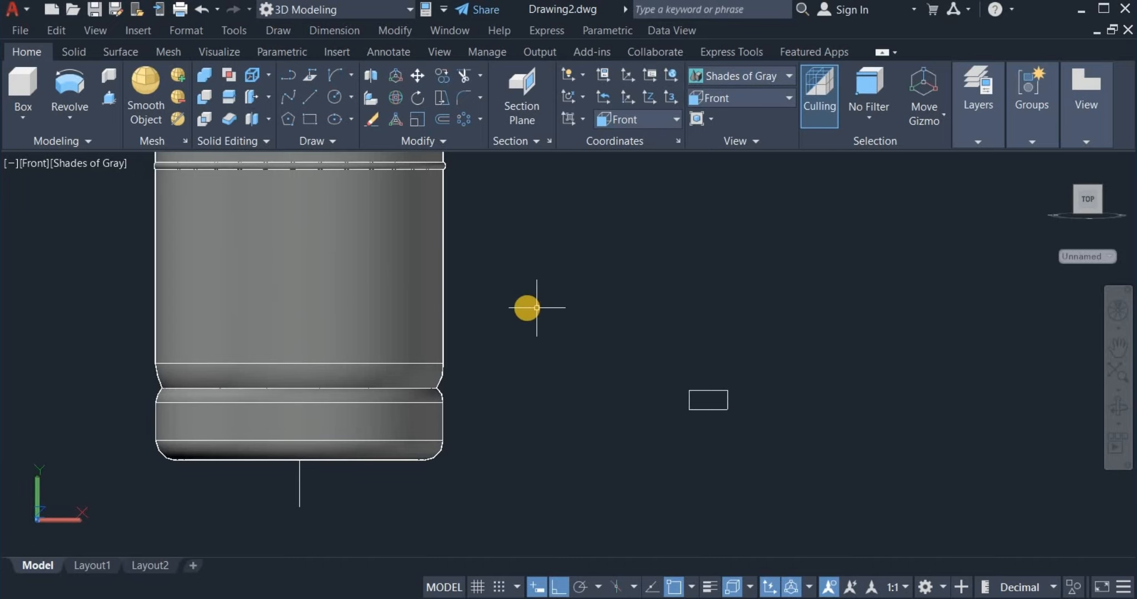
left_click(353, 79)
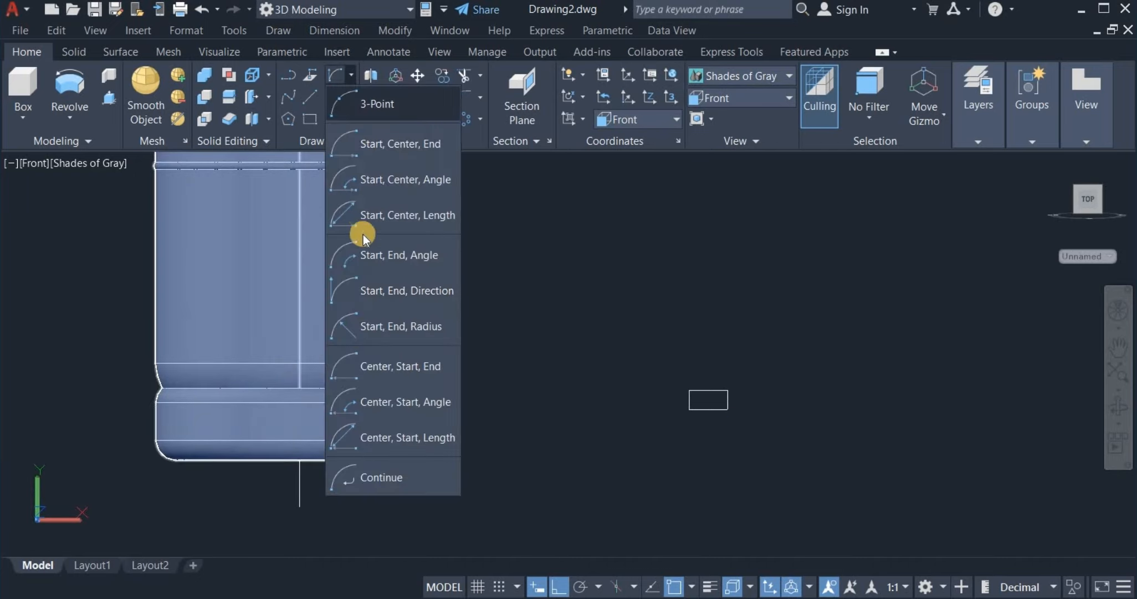
left_click(381, 290)
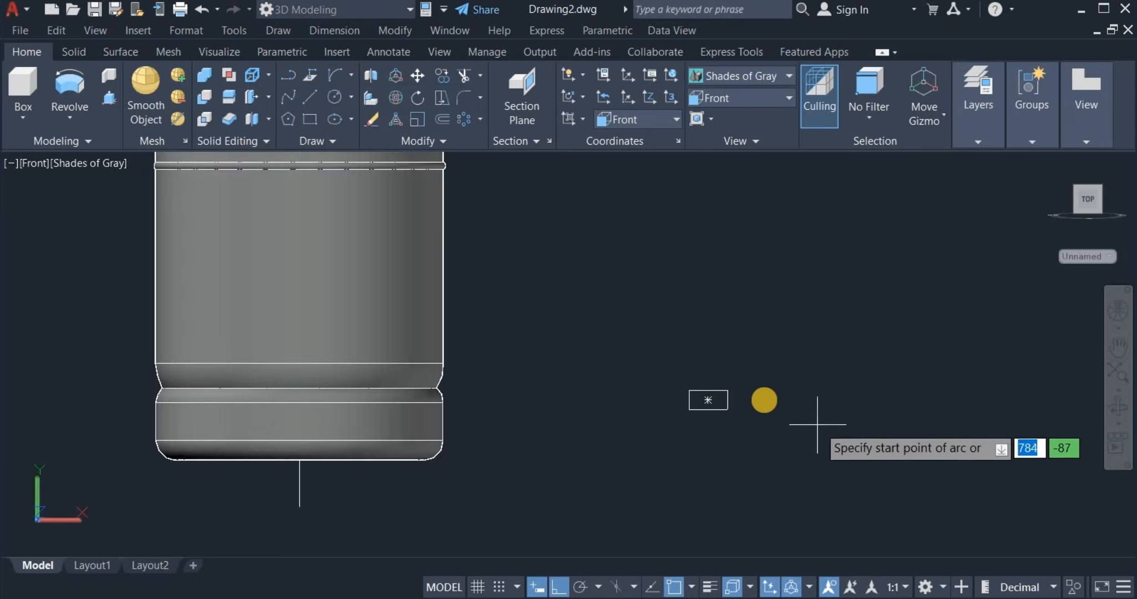
left_click(728, 392)
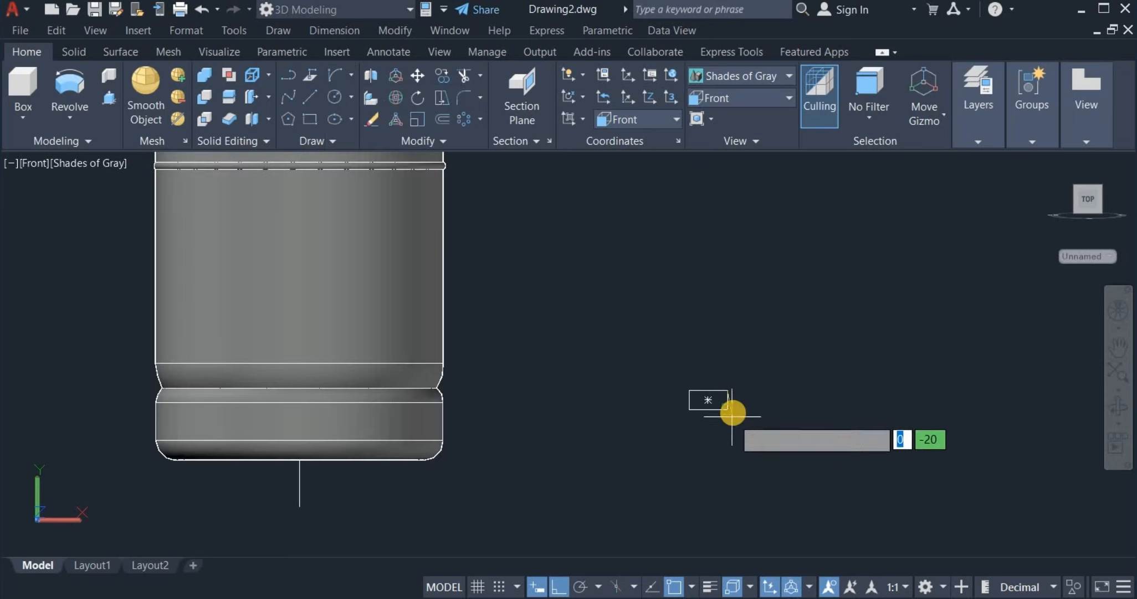
left_click(729, 410)
left_click(802, 399)
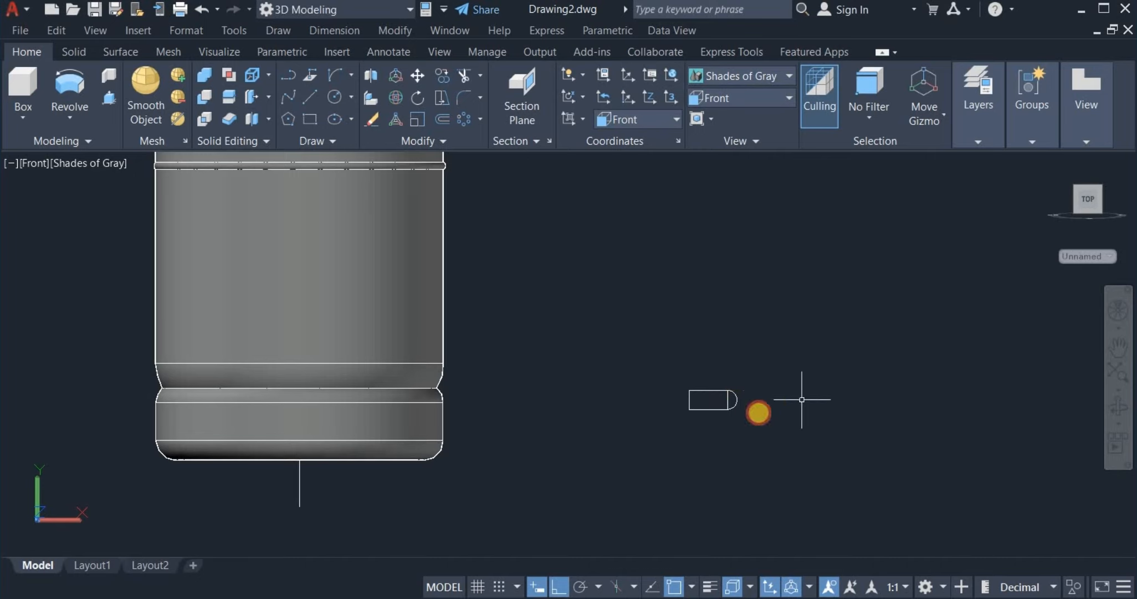
- Draw a Start, End, Direction arc bulging outward across the left short side of the small rectangle
right_click(668, 286)
left_click(722, 296)
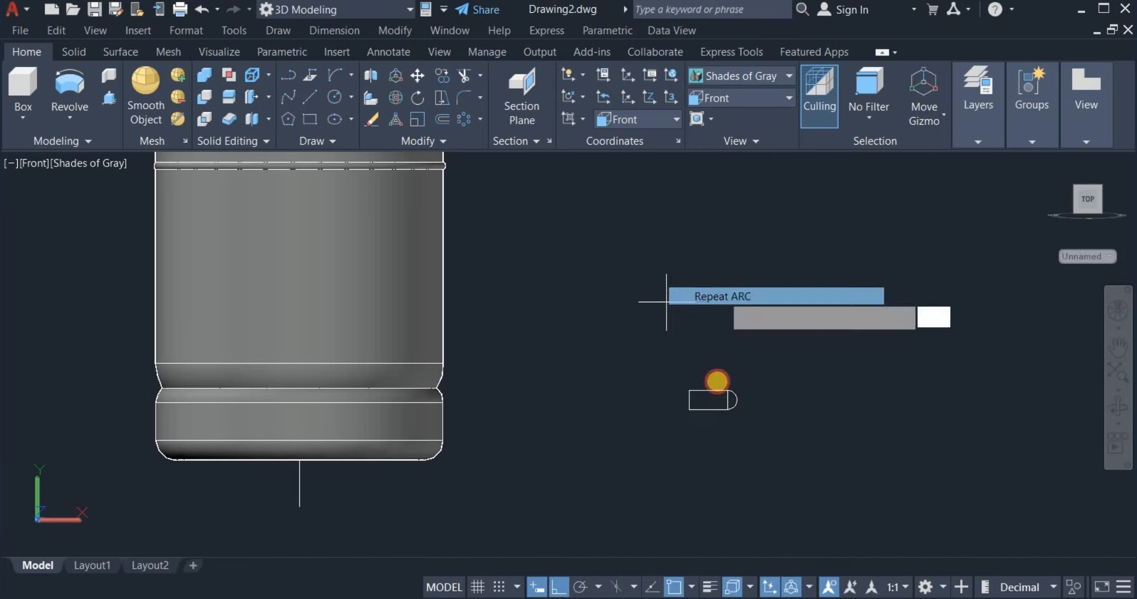
left_click(333, 79)
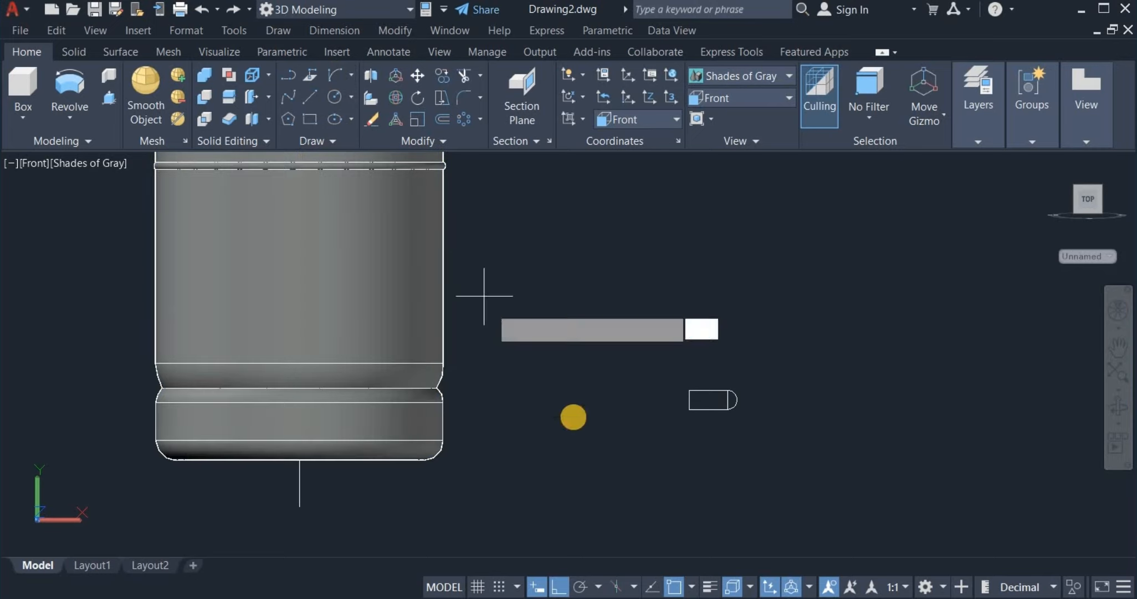
scroll(689, 427, "up", 5)
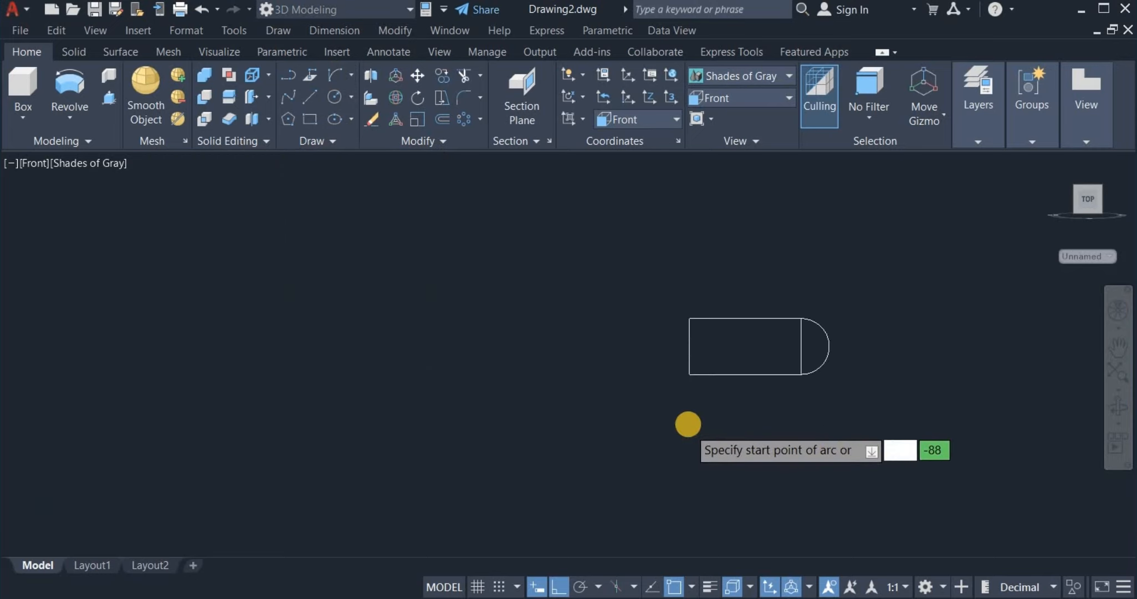
left_click(687, 323)
left_click(690, 375)
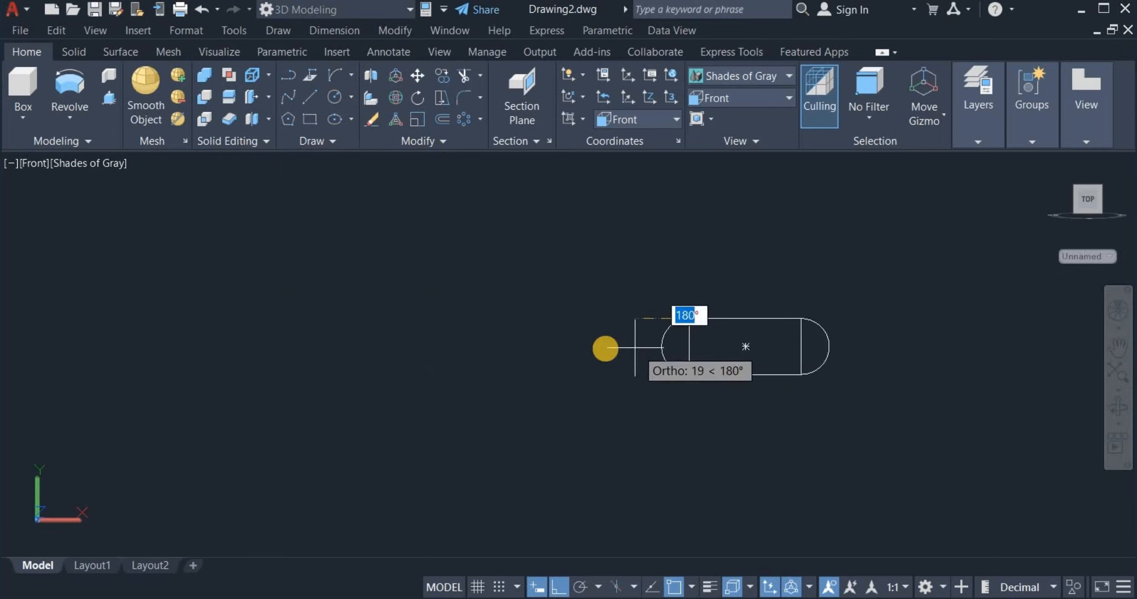
left_click(605, 347)
- Trim away the rectangle's two short sides inside the arcs to leave an open-centred slot outline
scroll(621, 369, "down", 3)
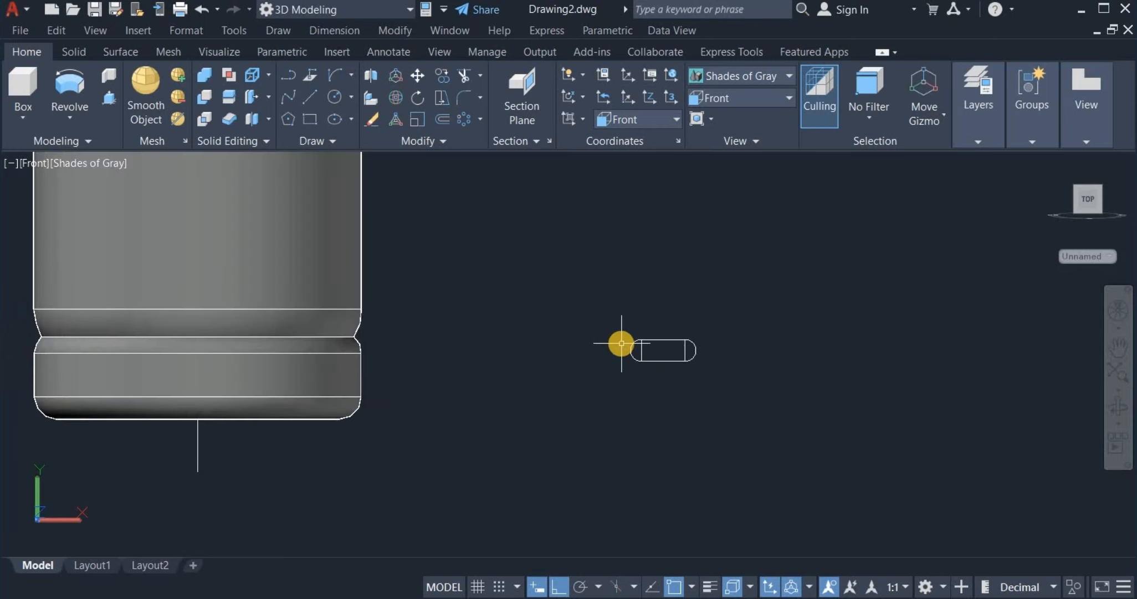
middle_click_drag(622, 343, 624, 401)
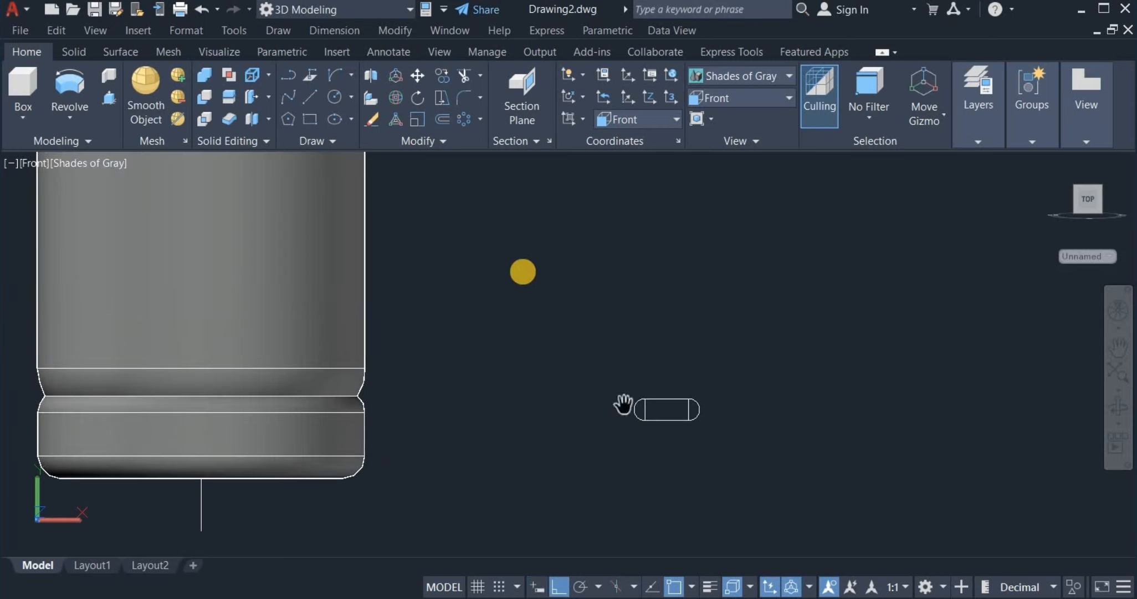
left_click(461, 77)
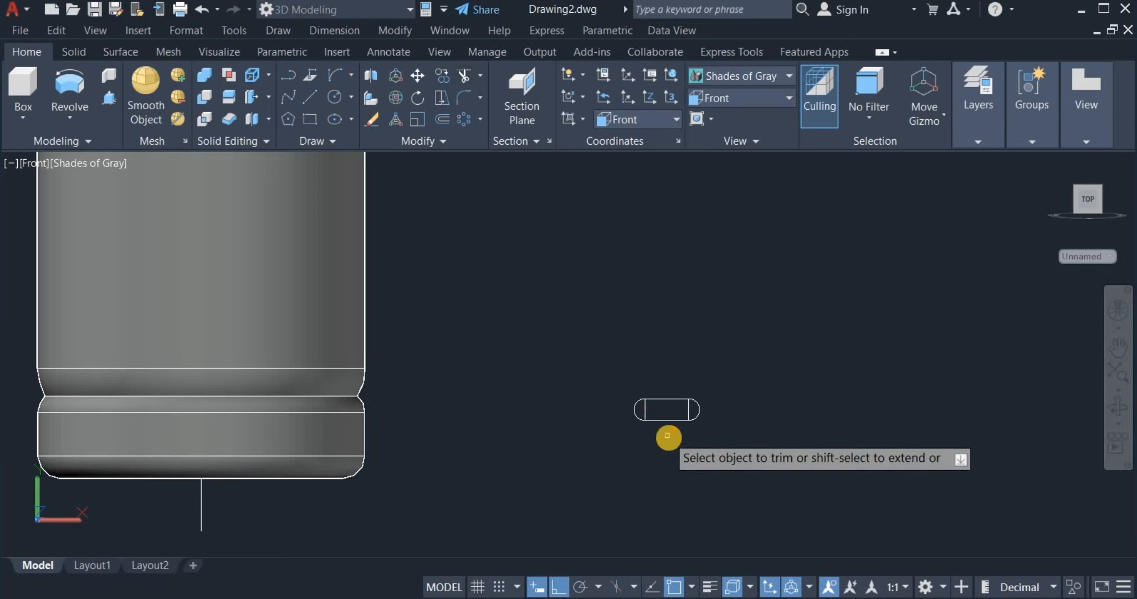
scroll(668, 436, "up", 3)
left_click(719, 383)
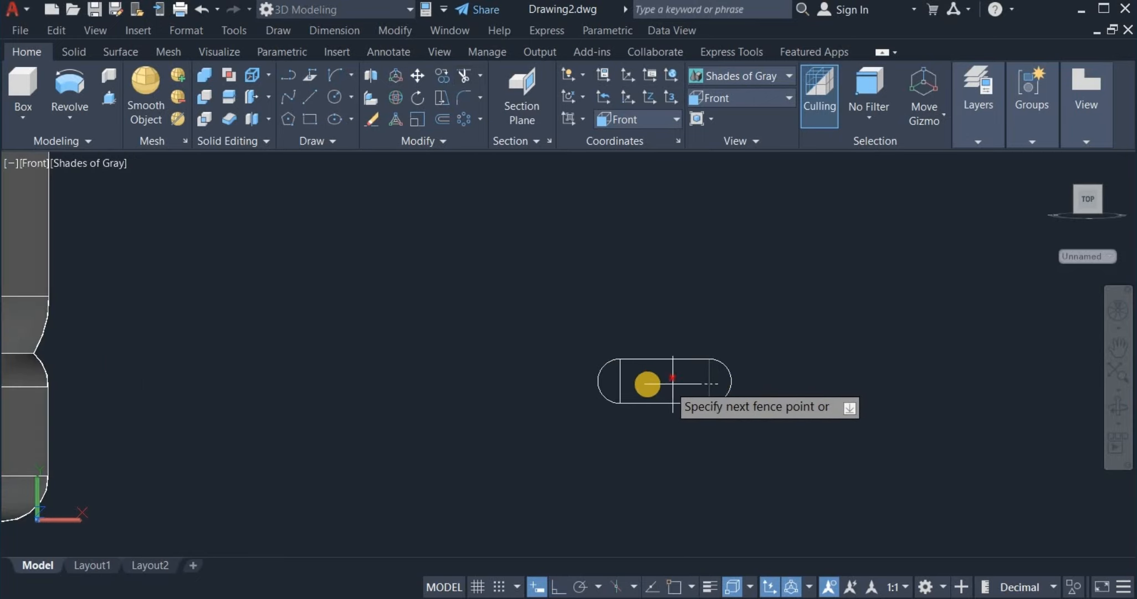
left_click(612, 383)
right_click(647, 260)
left_click(680, 274)
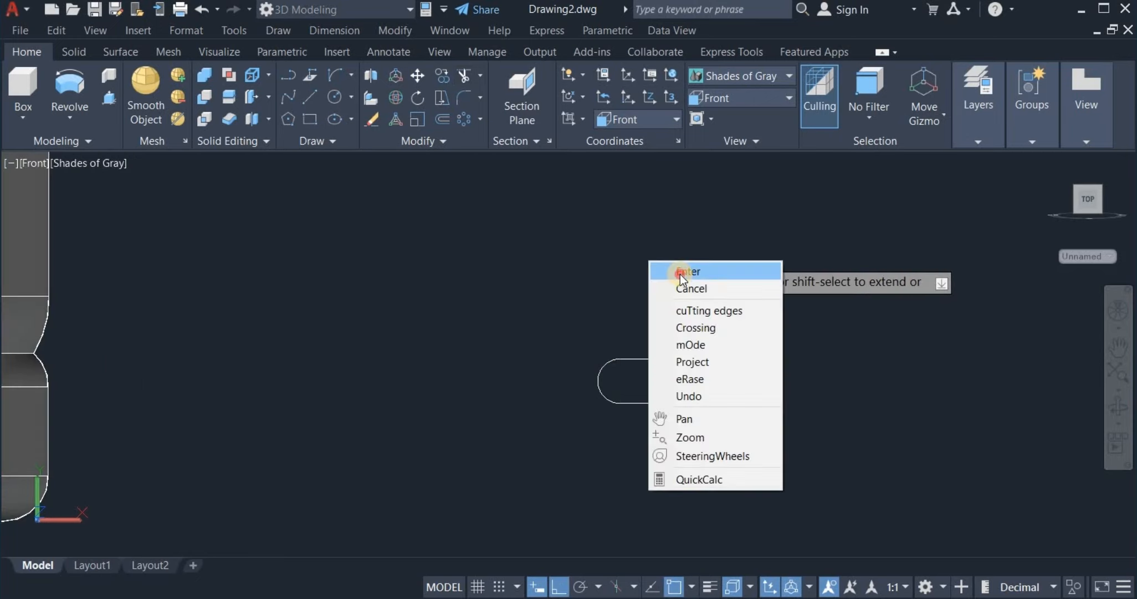
- Join the slot outline's straight edges and end arcs into a single closed profile
left_click(586, 332)
left_click(804, 460)
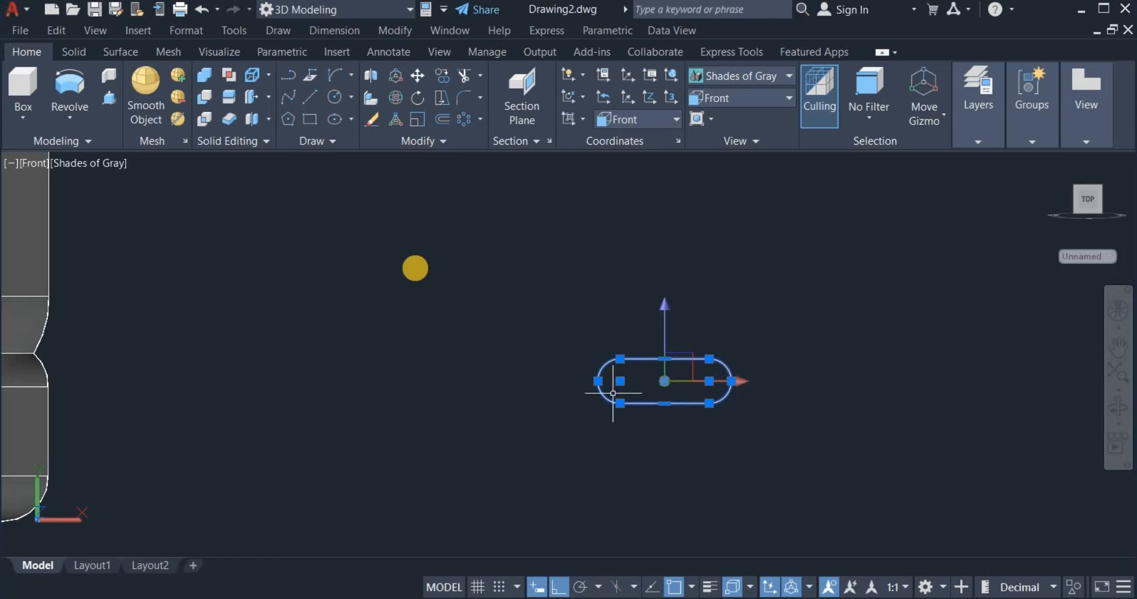
left_click(399, 140)
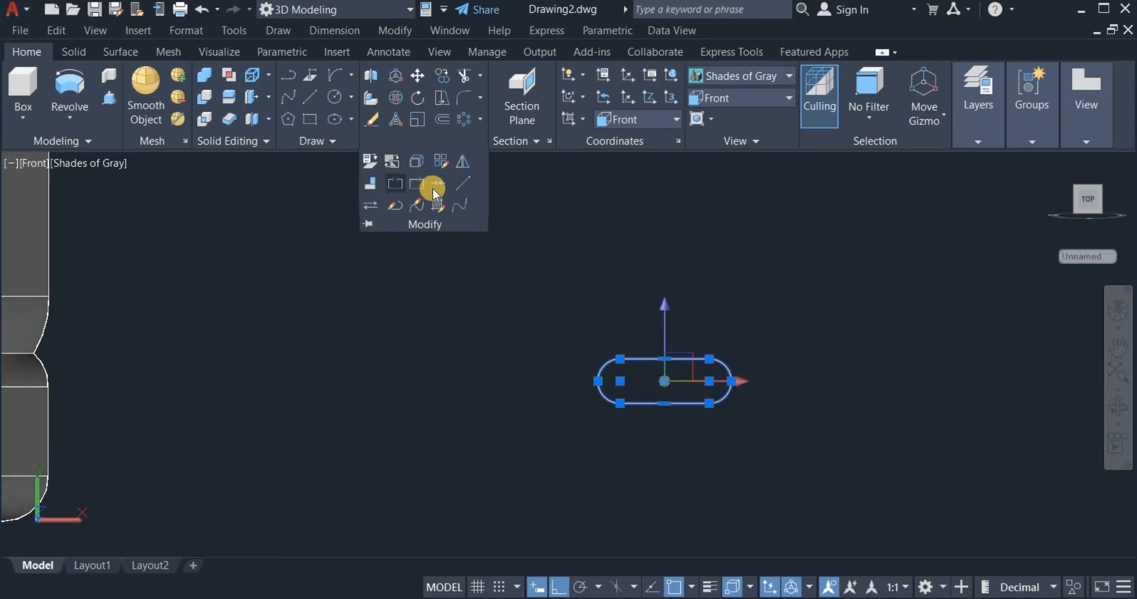
key("Escape")
- Draw a 40-unit vertical line upward from the centre of the cylinder's bottom edge
scroll(776, 333, "down", 5)
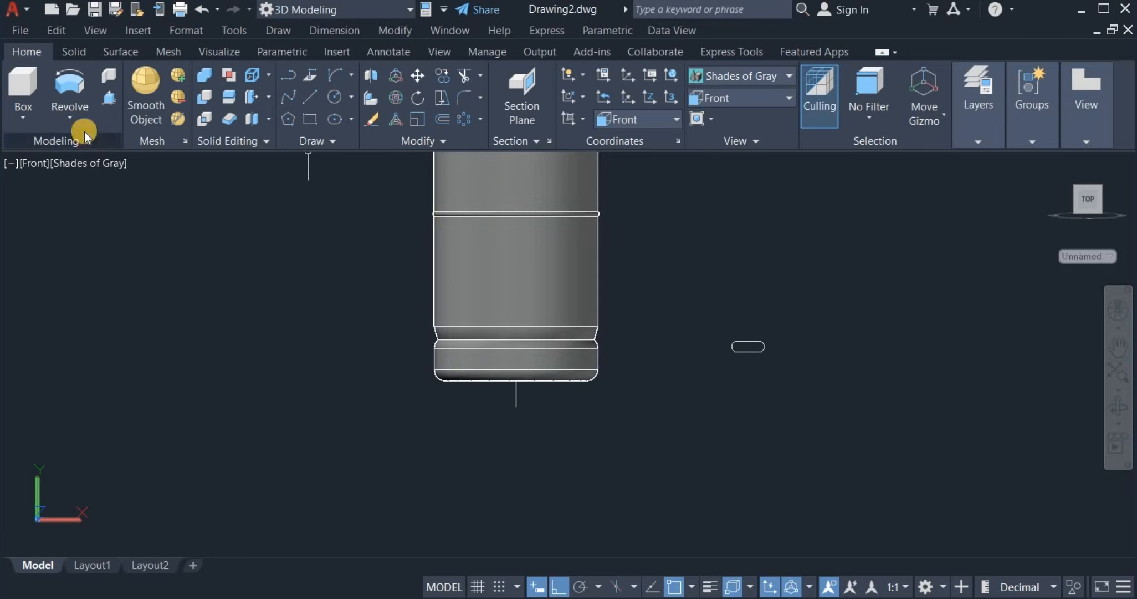
left_click(311, 99)
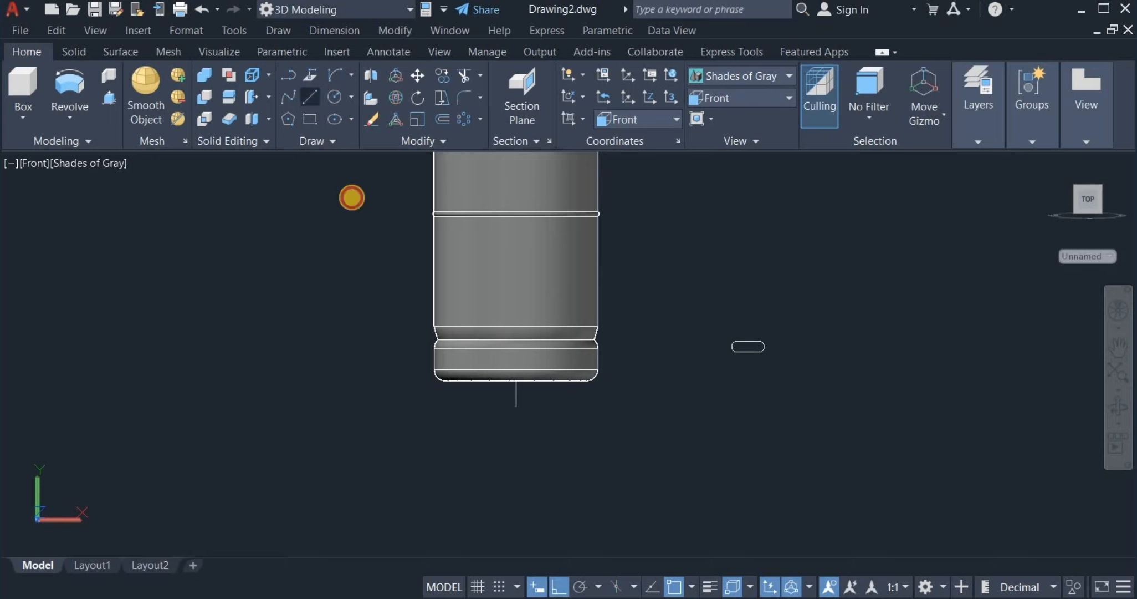
left_click(515, 380)
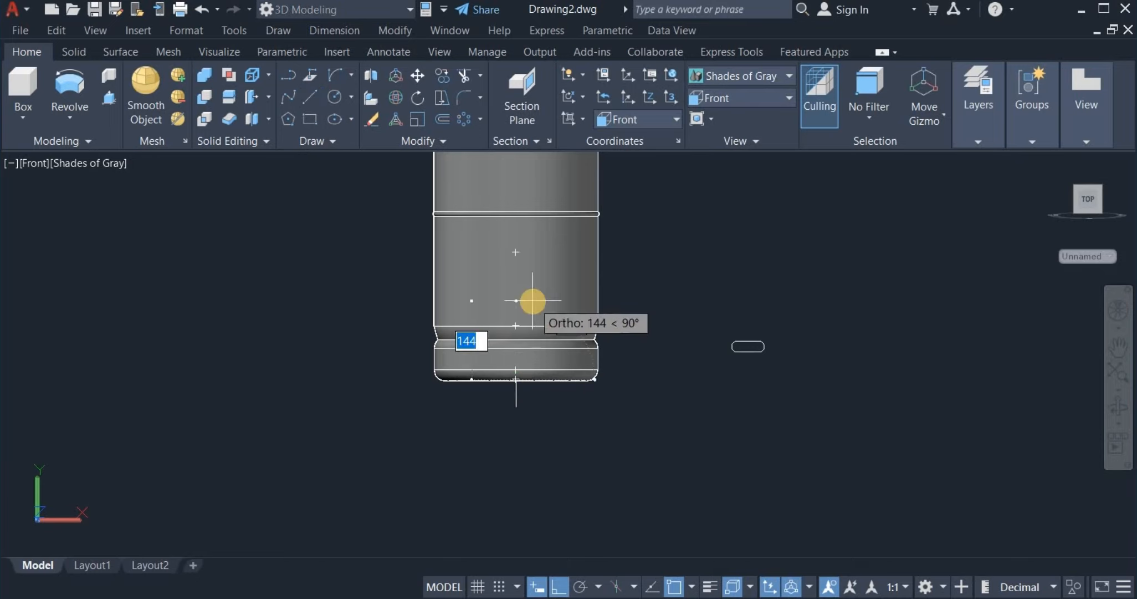
type("40")
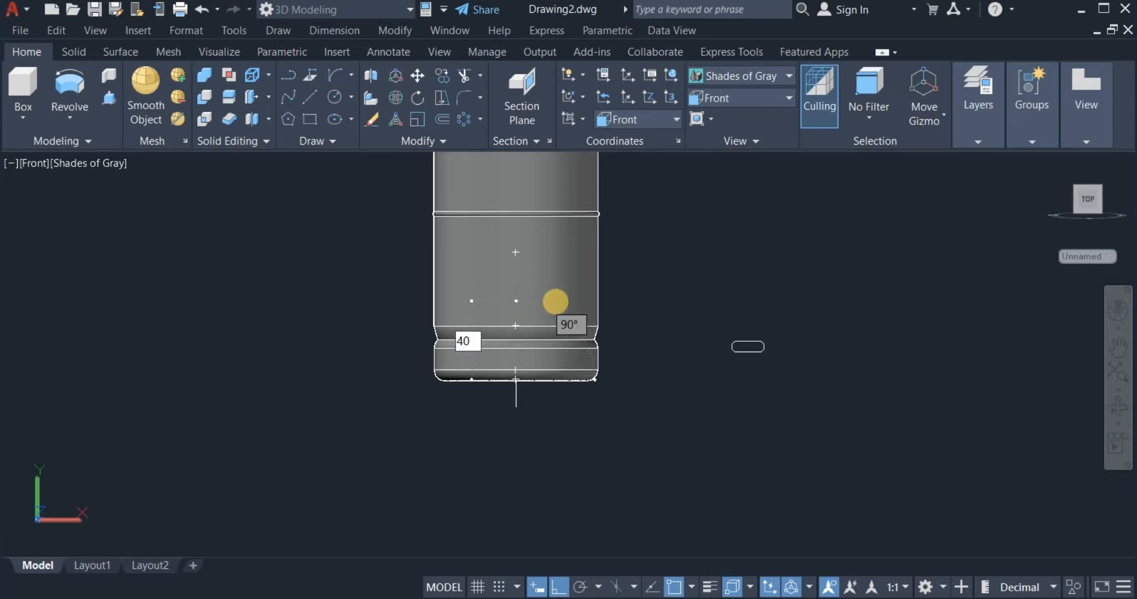
key("Return")
right_click(792, 296)
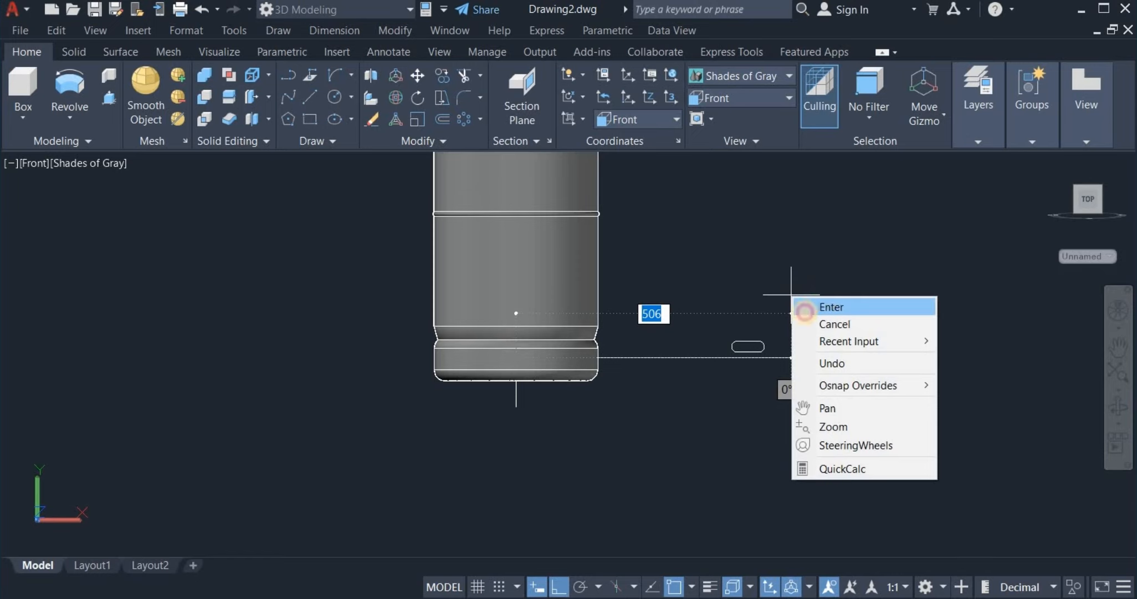
left_click(805, 312)
left_click(420, 74)
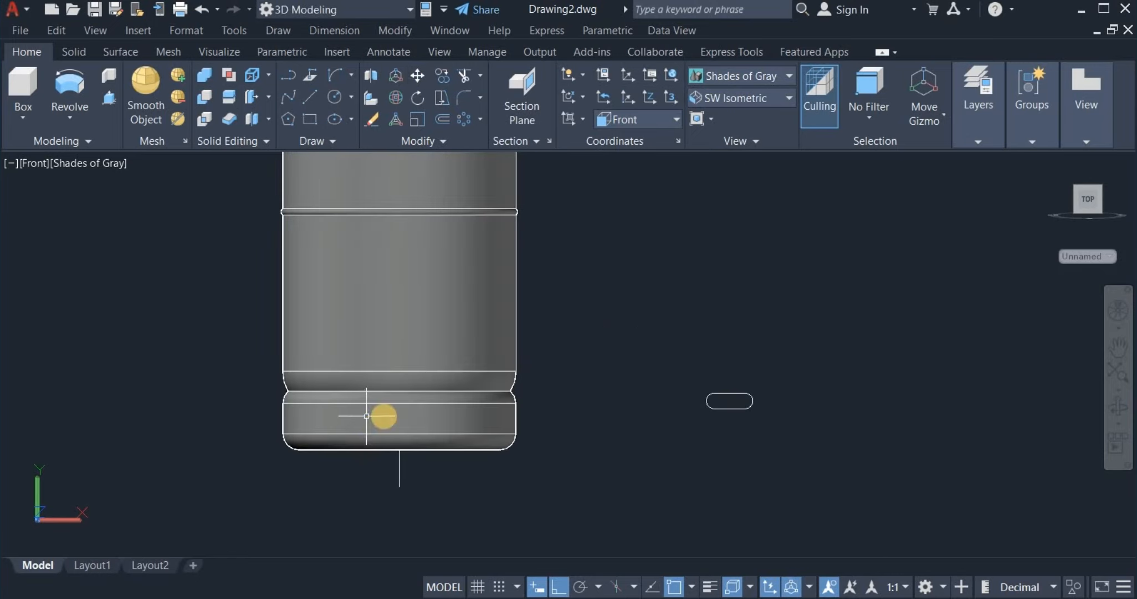
left_click(367, 415)
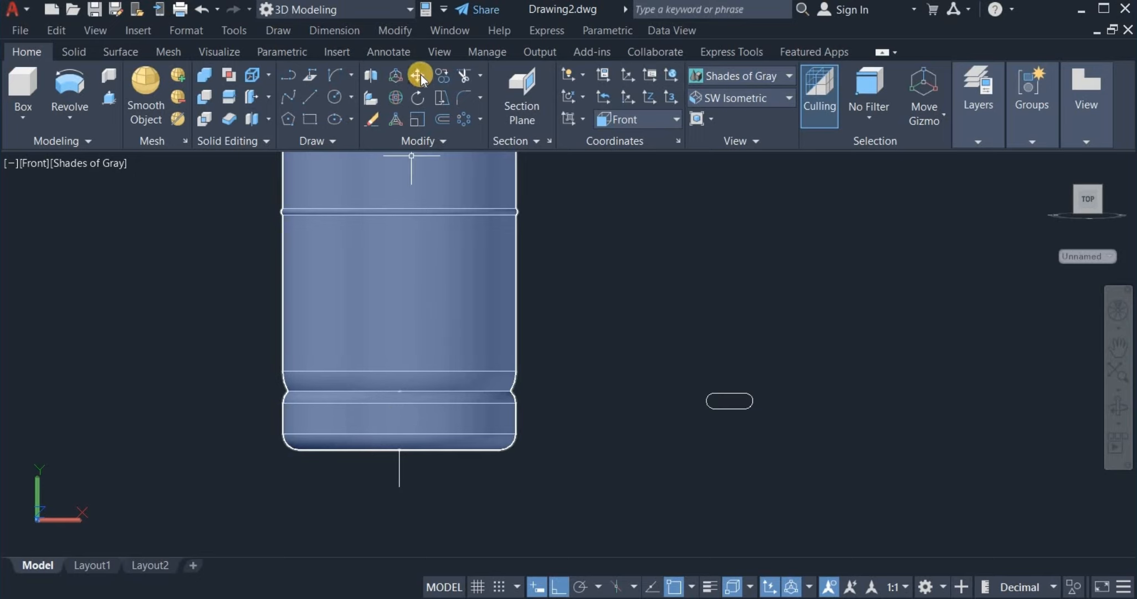
left_click(682, 393)
left_click(390, 77)
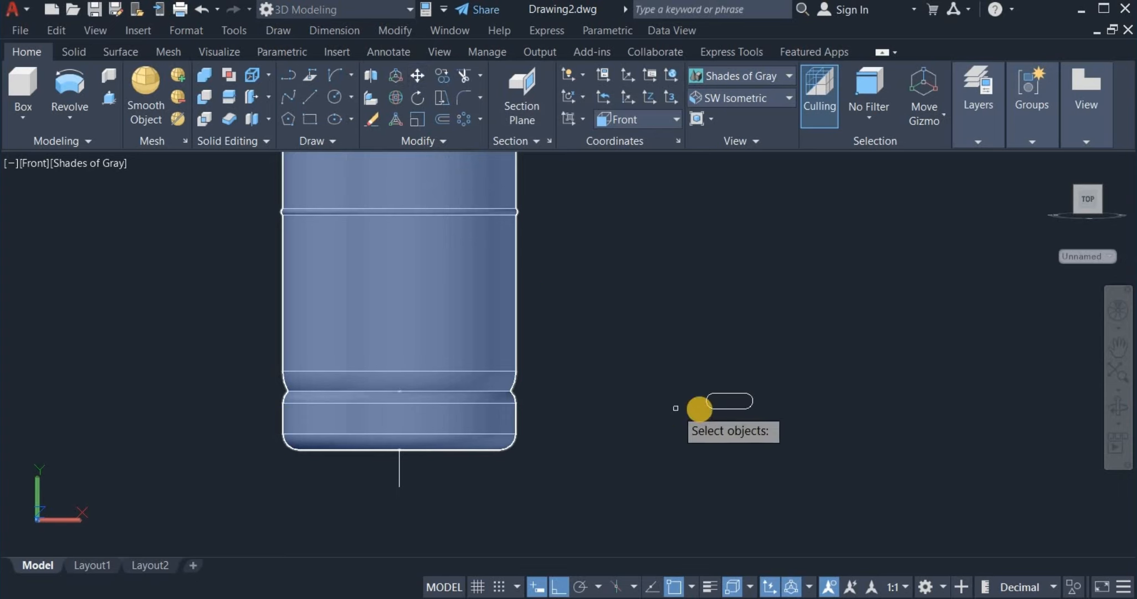
left_click(714, 406)
right_click(731, 400)
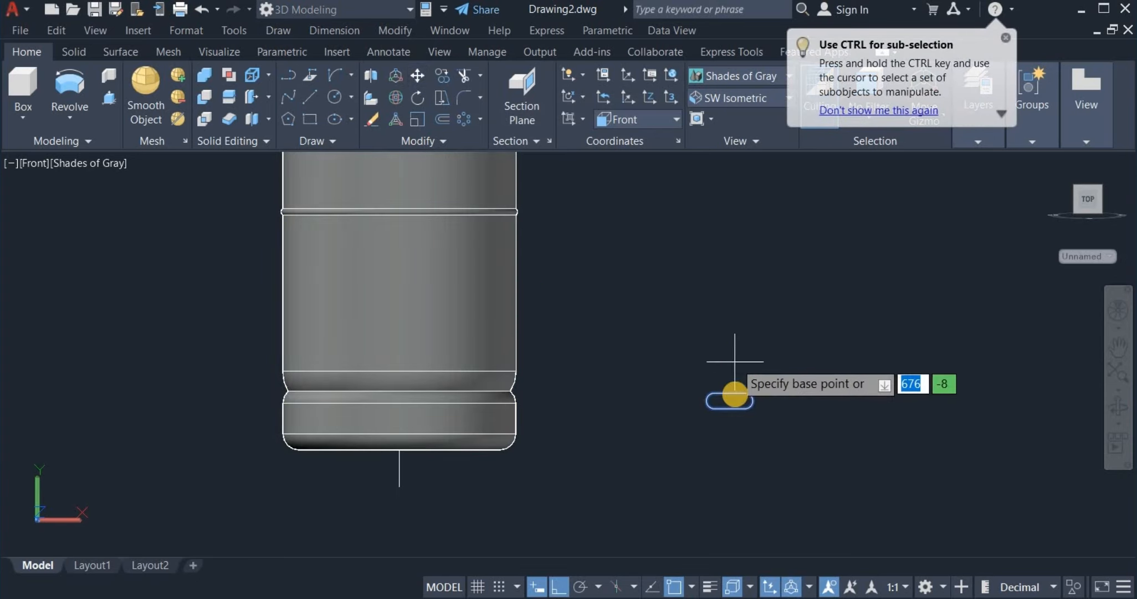
left_click(730, 400)
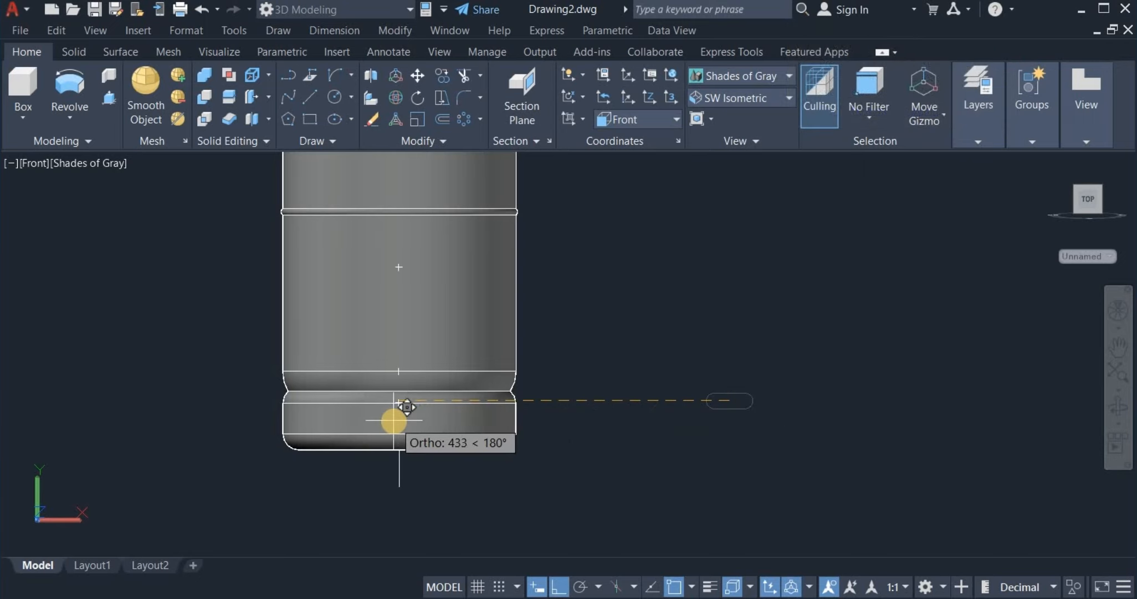
- Switch to the 2D Wireframe visual style and move the slot profile by its centre to the 40-unit line's upper end
left_click(749, 77)
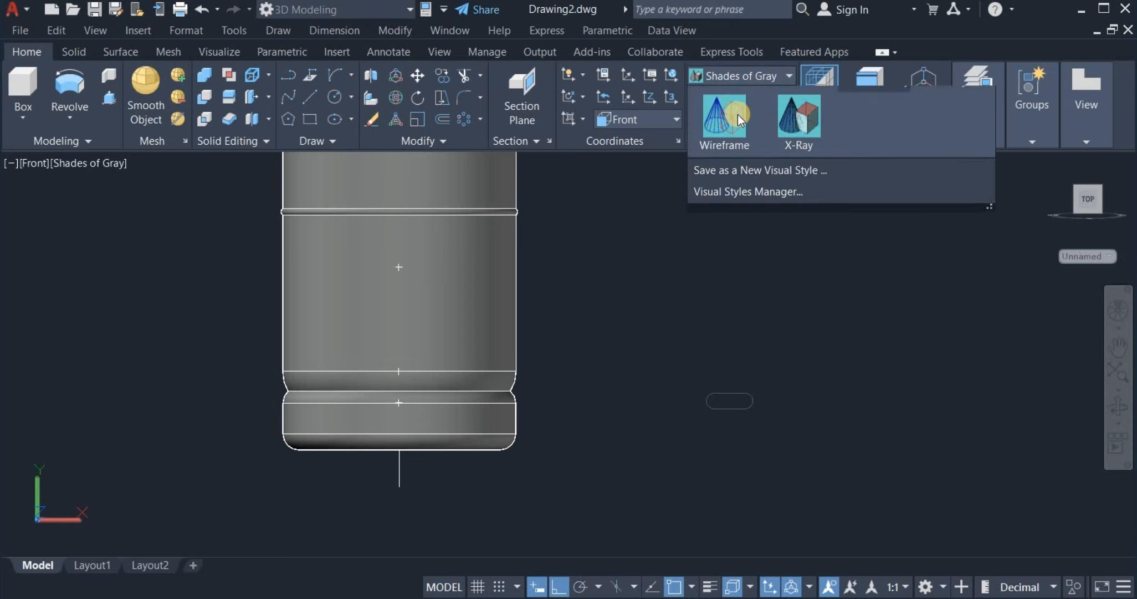
left_click(730, 133)
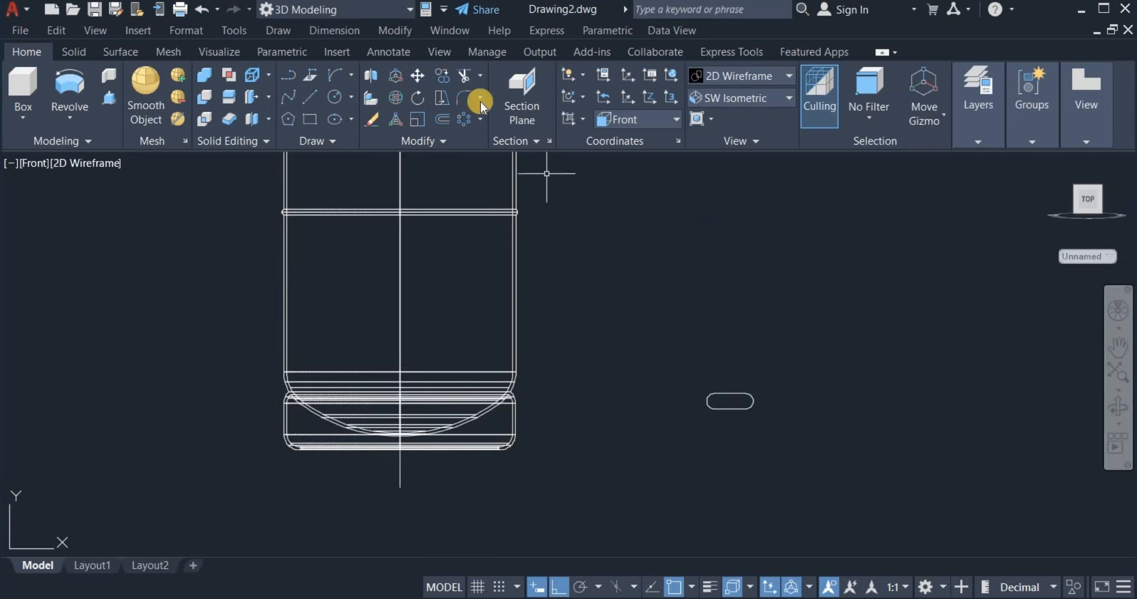
left_click(418, 75)
left_click(655, 340)
left_click(848, 470)
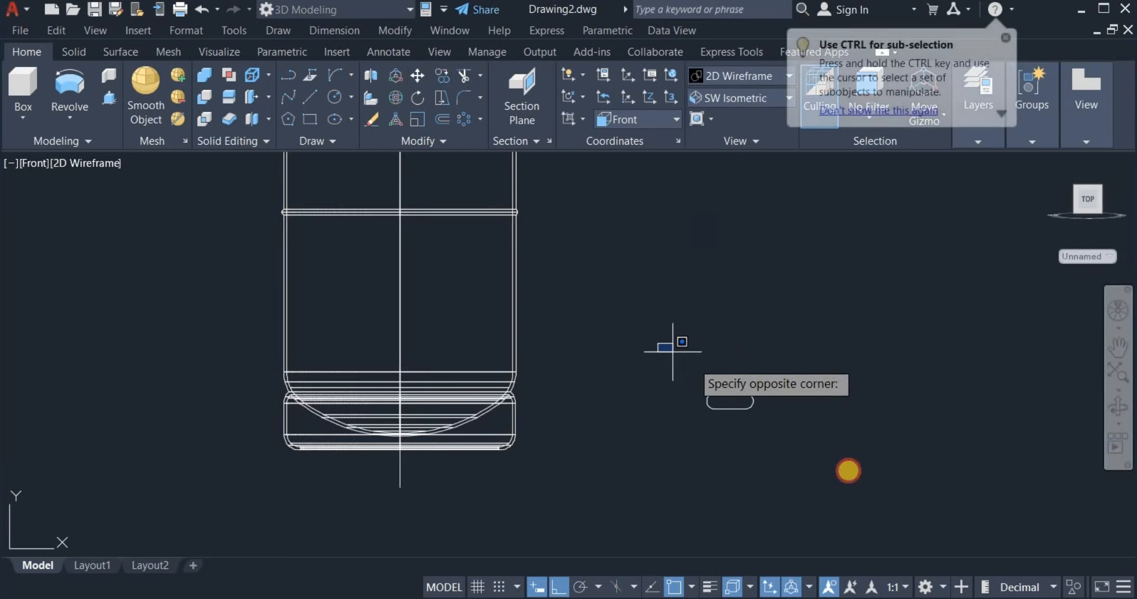
key("Return")
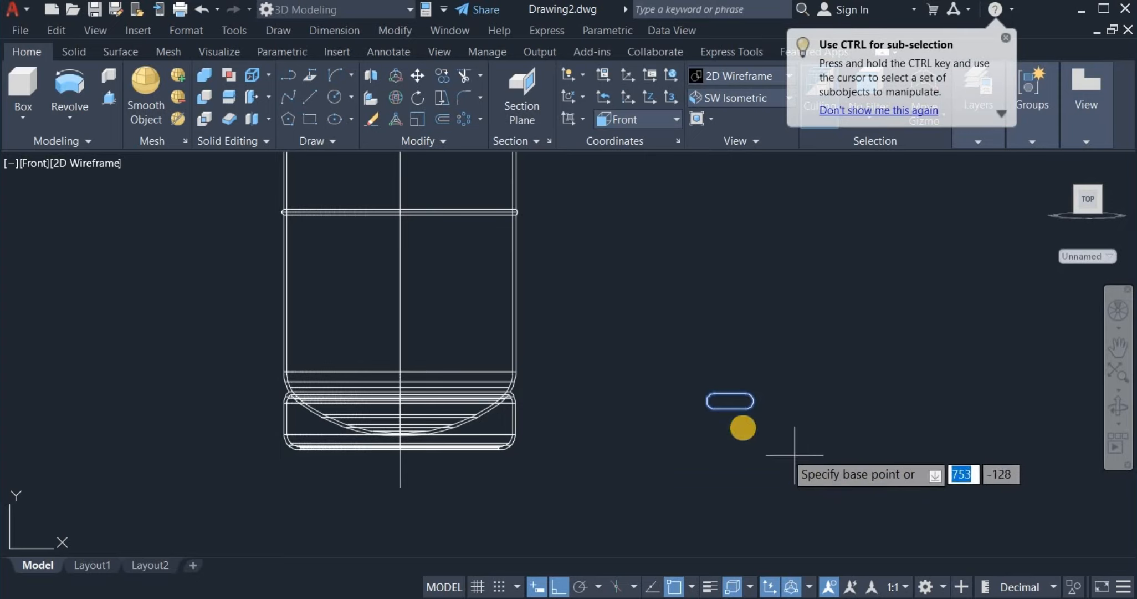
left_click(735, 400)
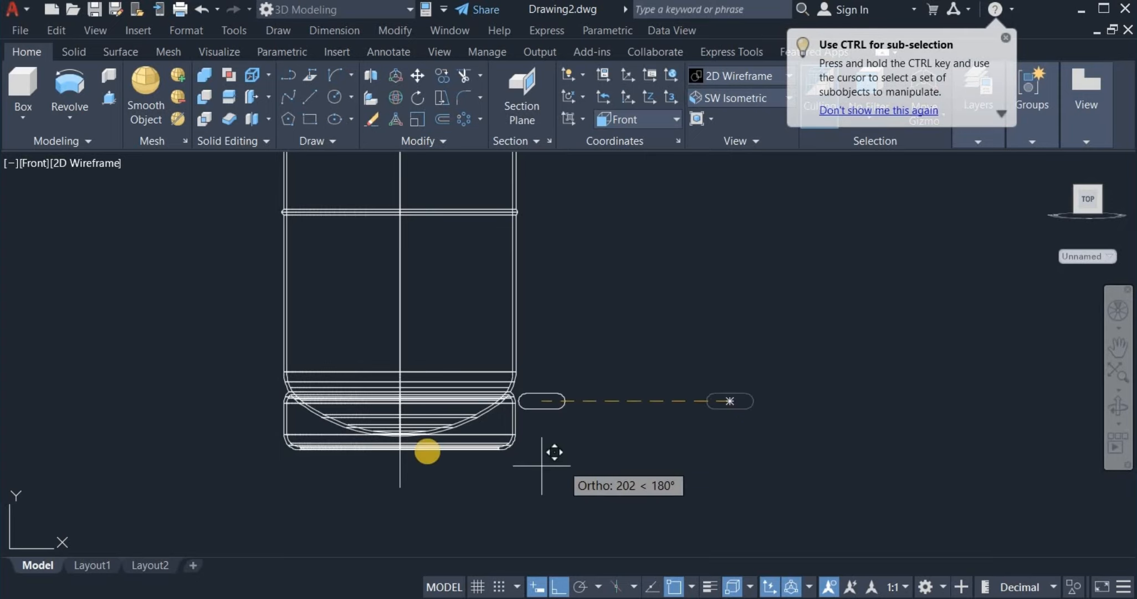
left_click(399, 422)
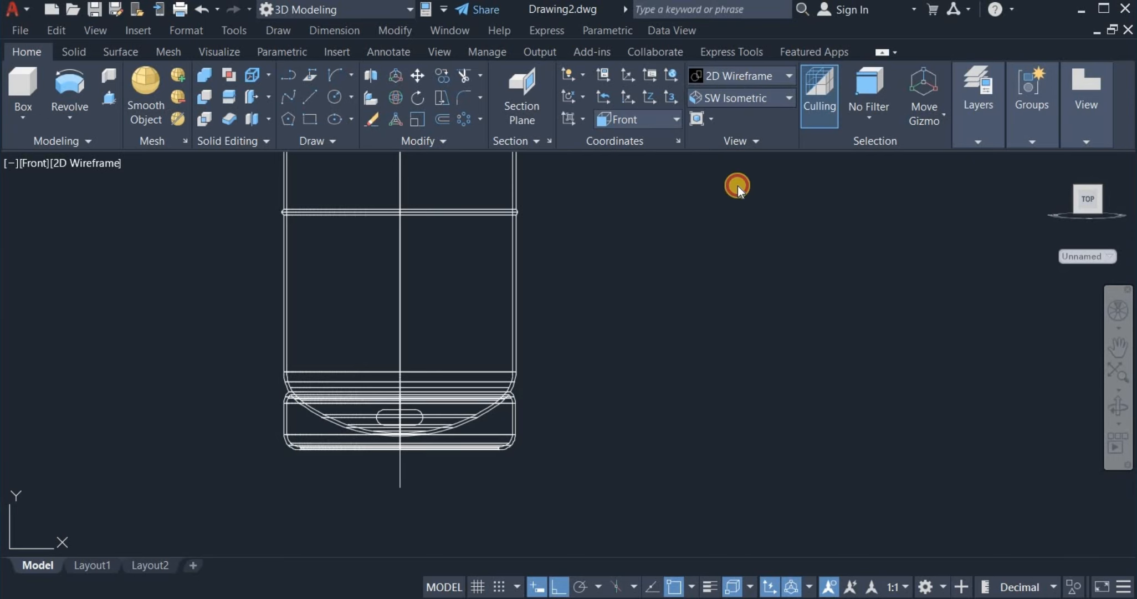
- In the SW Isometric view, Presspull the slot profile outward past the front of the base ring
left_click(737, 98)
left_click(747, 222)
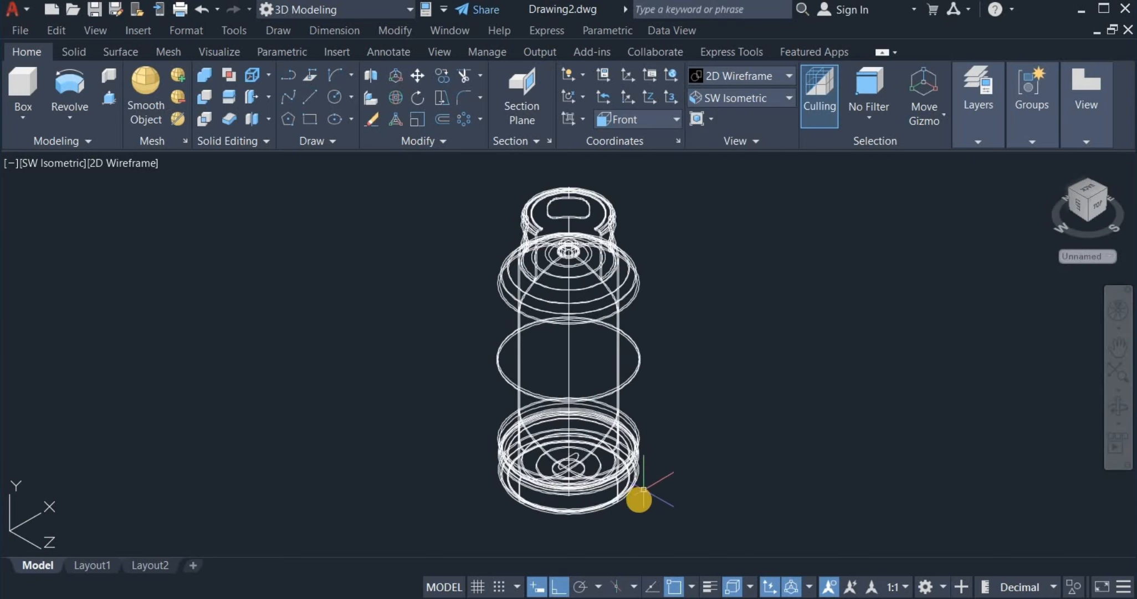
scroll(639, 500, "up", 5)
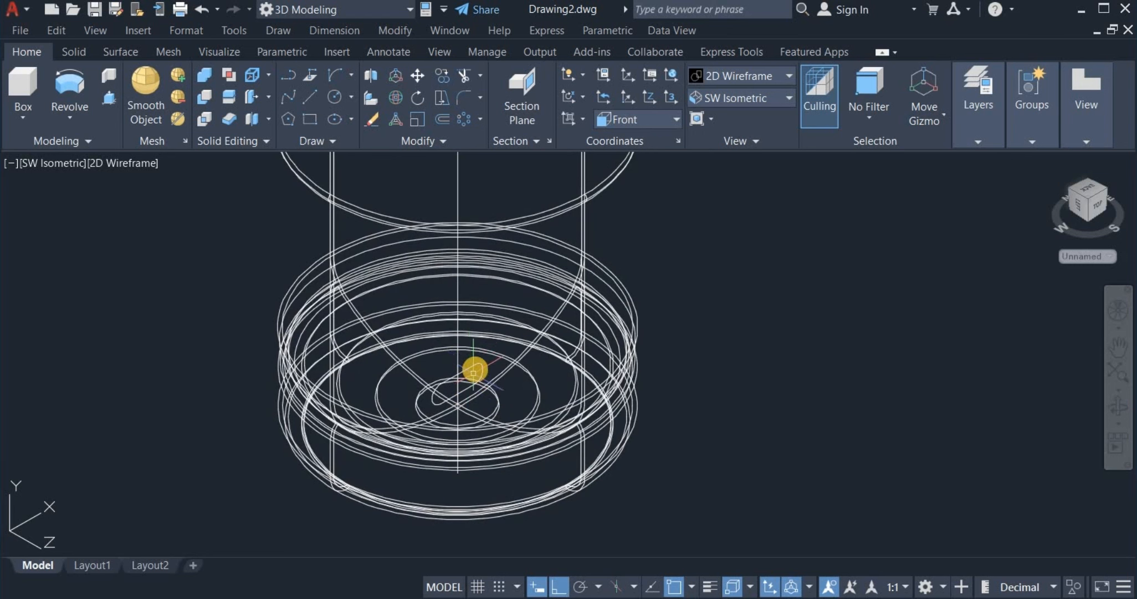
left_click(109, 100)
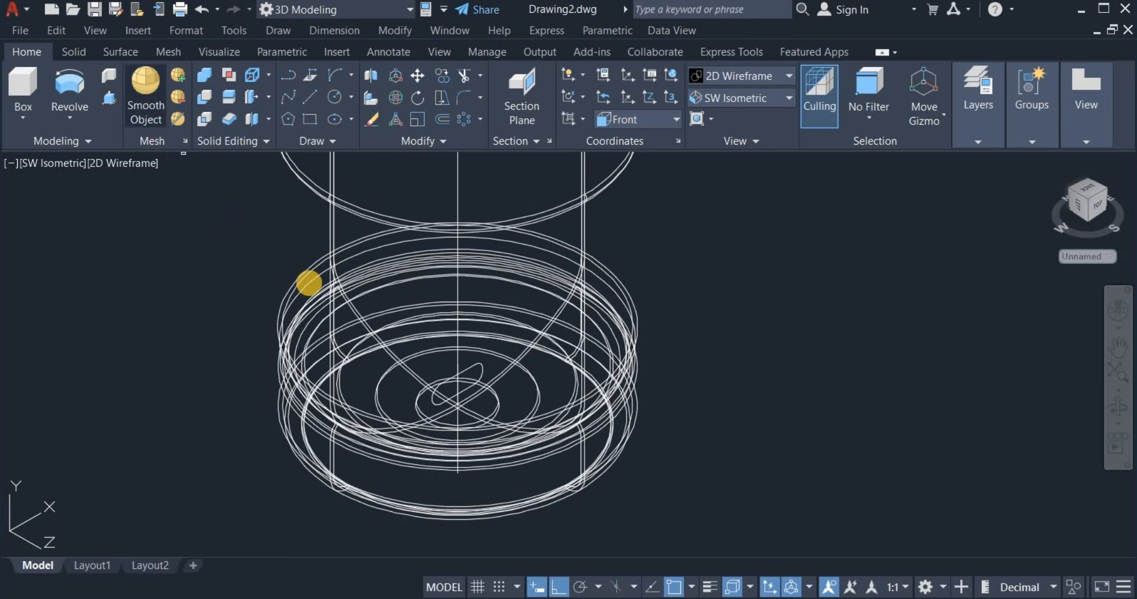
left_click(528, 388)
left_click(692, 395)
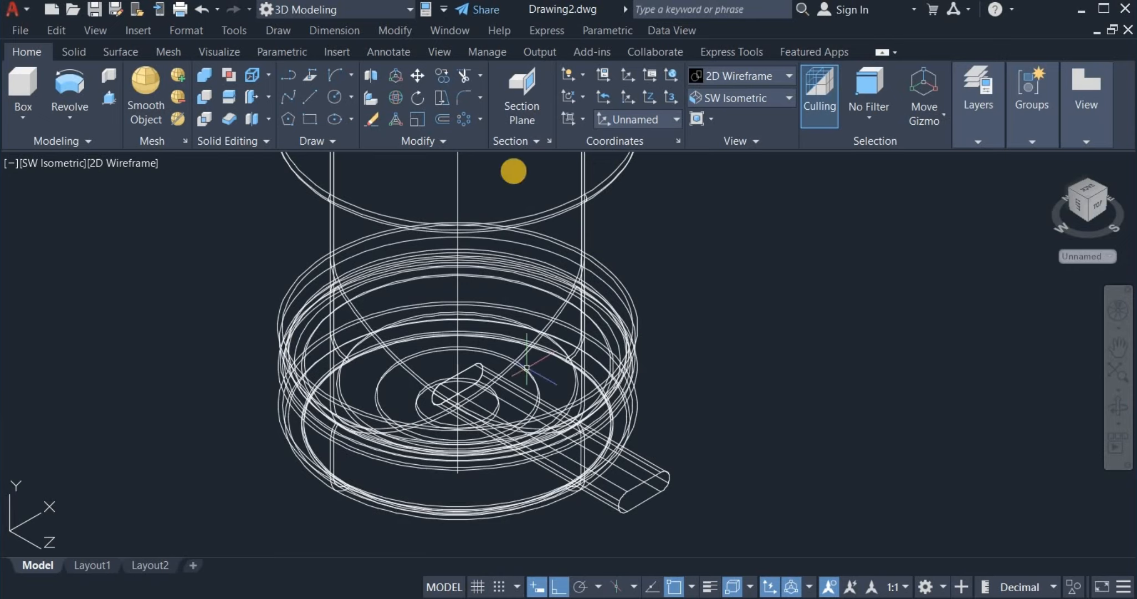
- Set the UCS to Top and polar-array the slot bar around the cylinder's centre axis with 6 items over 360 degrees
left_click(622, 119)
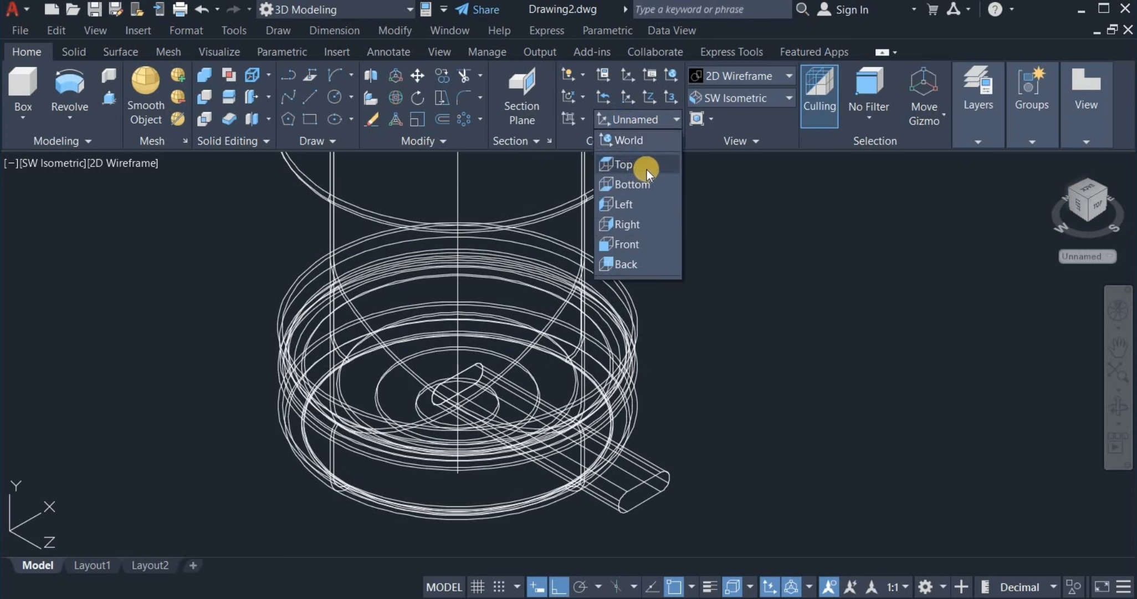
left_click(646, 170)
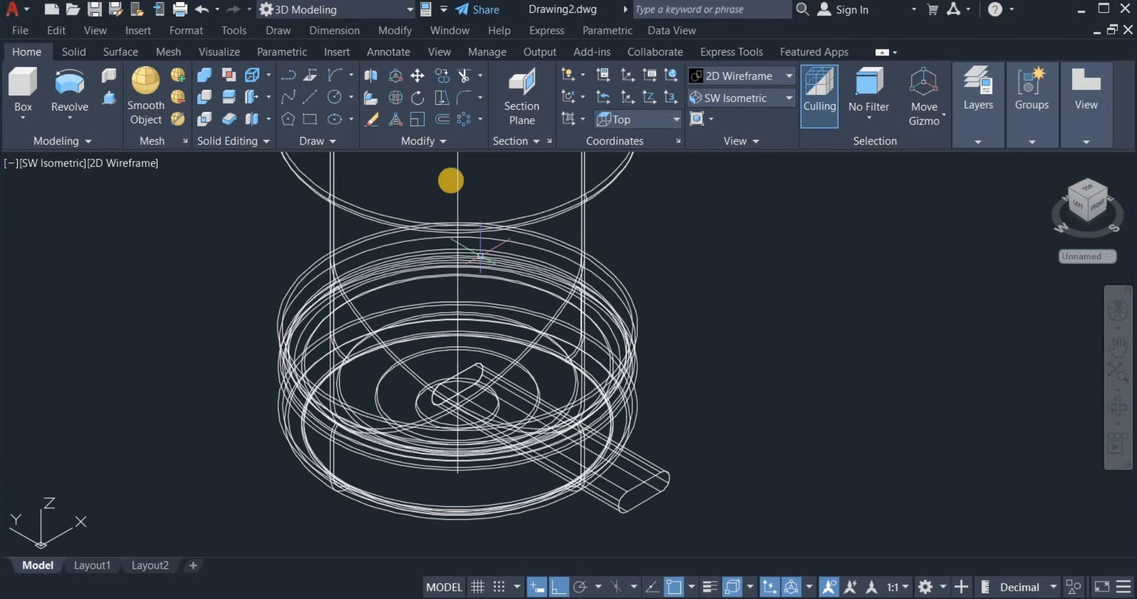
left_click(465, 119)
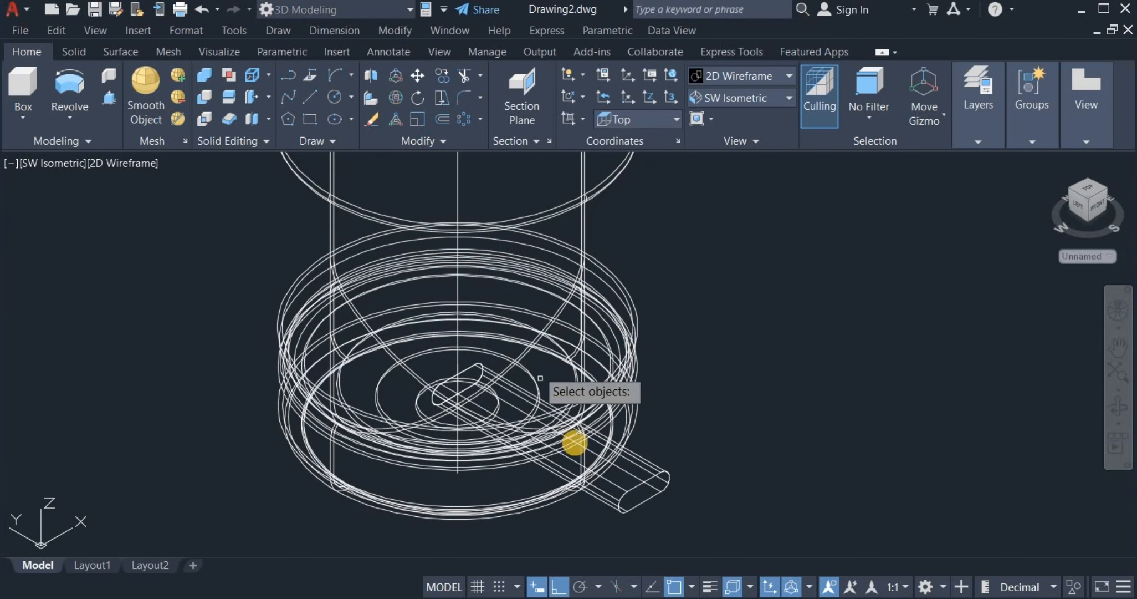
left_click(610, 486)
key("Return")
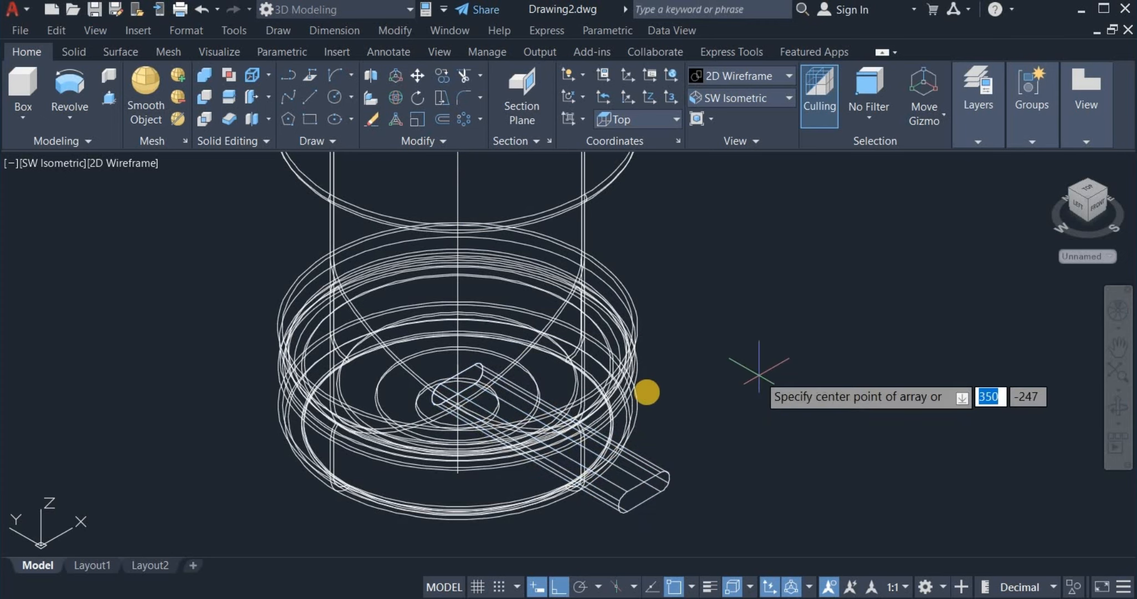
left_click(458, 383)
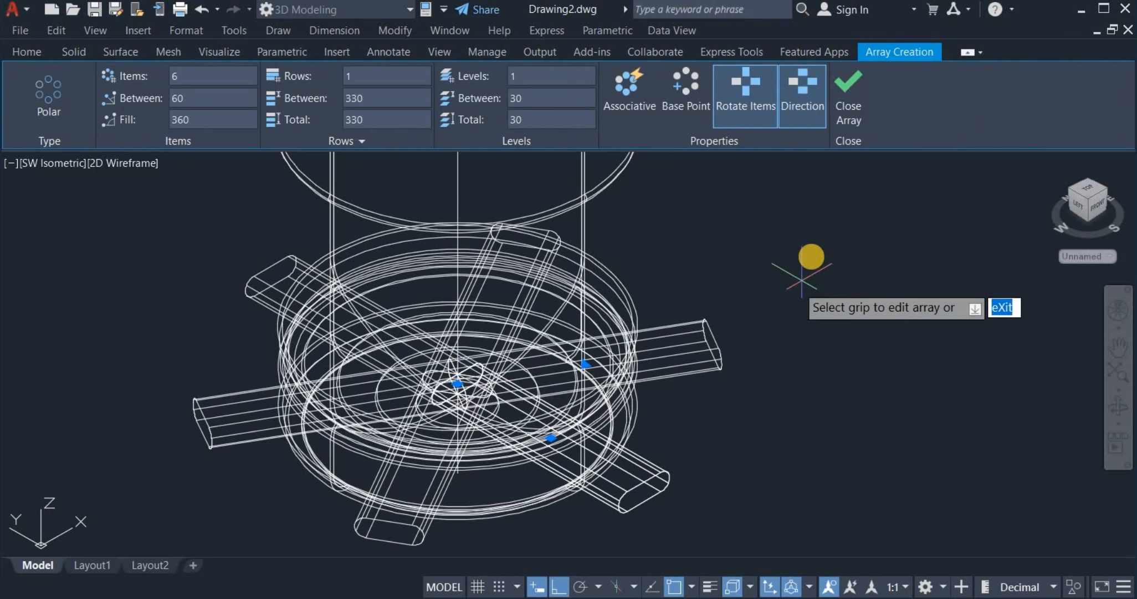
right_click(808, 250)
left_click(826, 259)
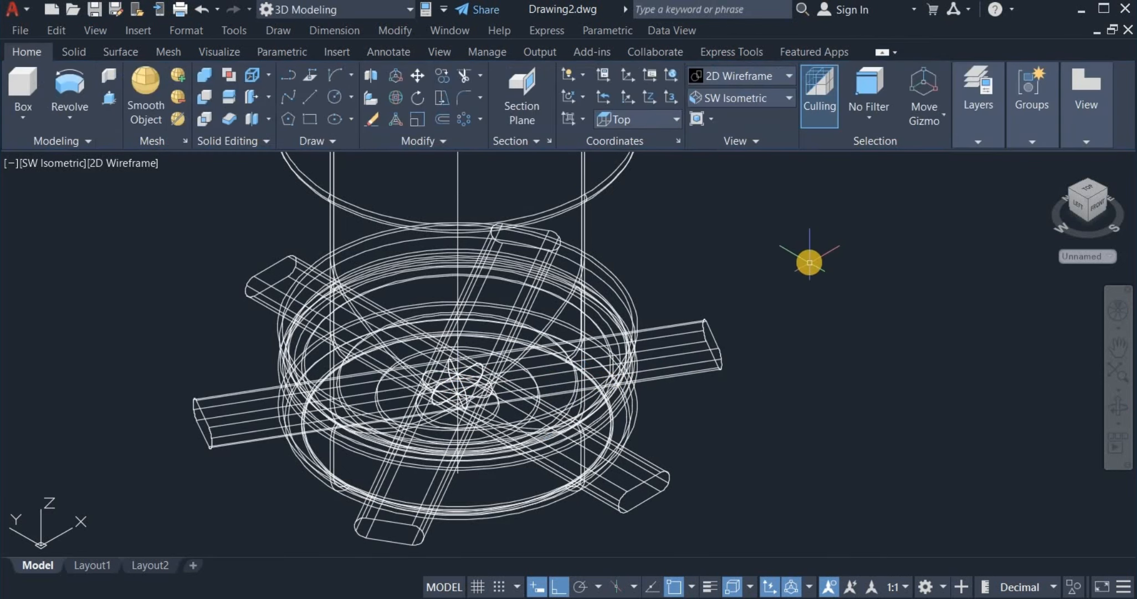
- Switch to the Shades of Gray visual style and subtract all six slot bars from the cylinder body to cut the base openings
left_click(733, 81)
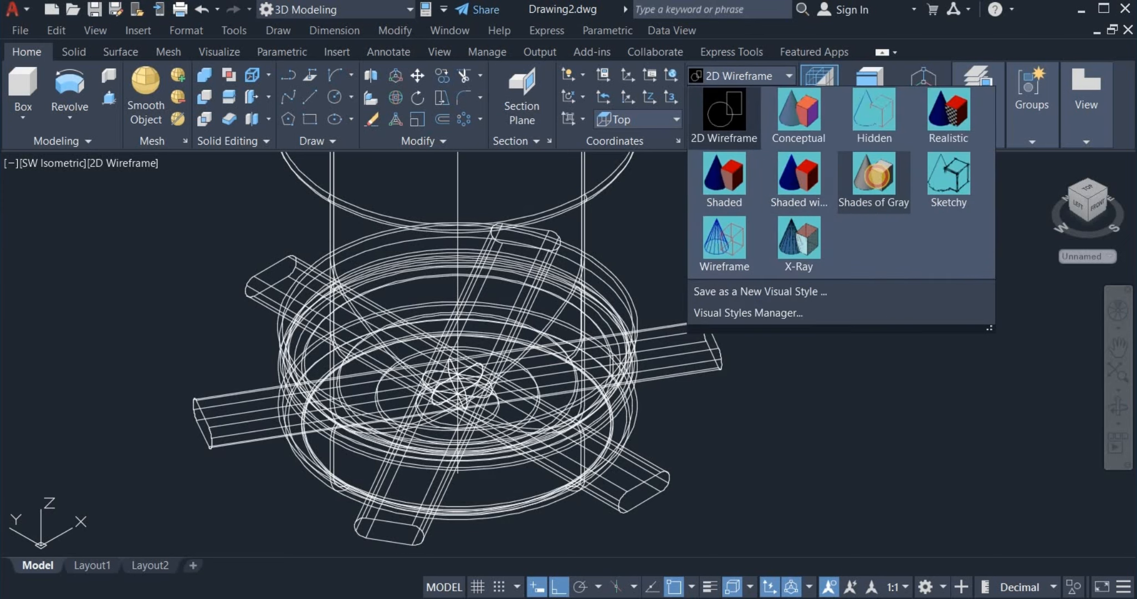
left_click(874, 175)
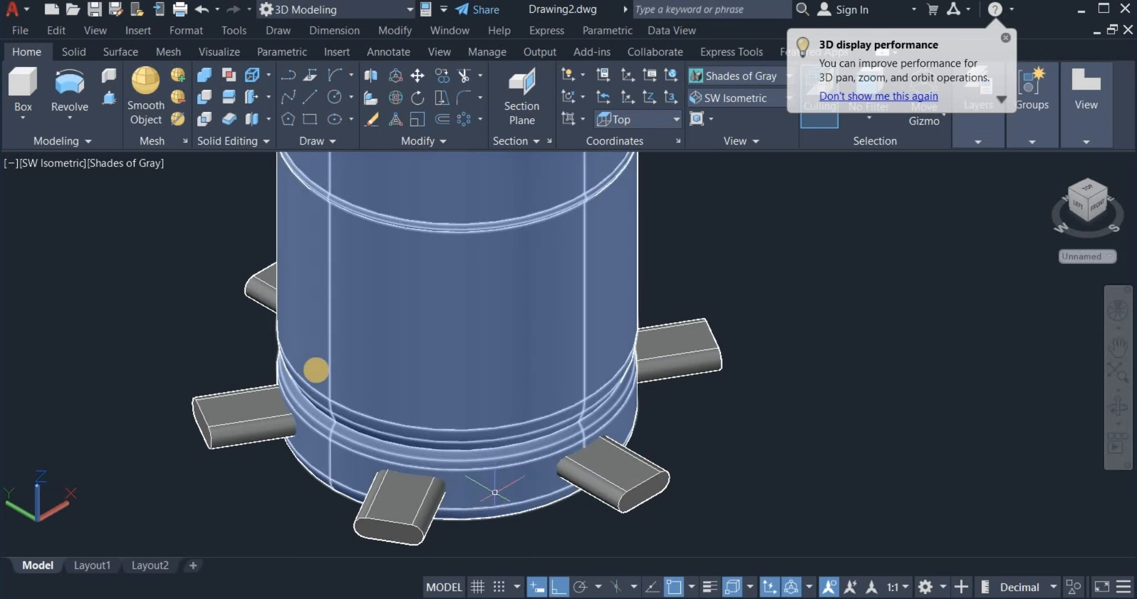
left_click(204, 97)
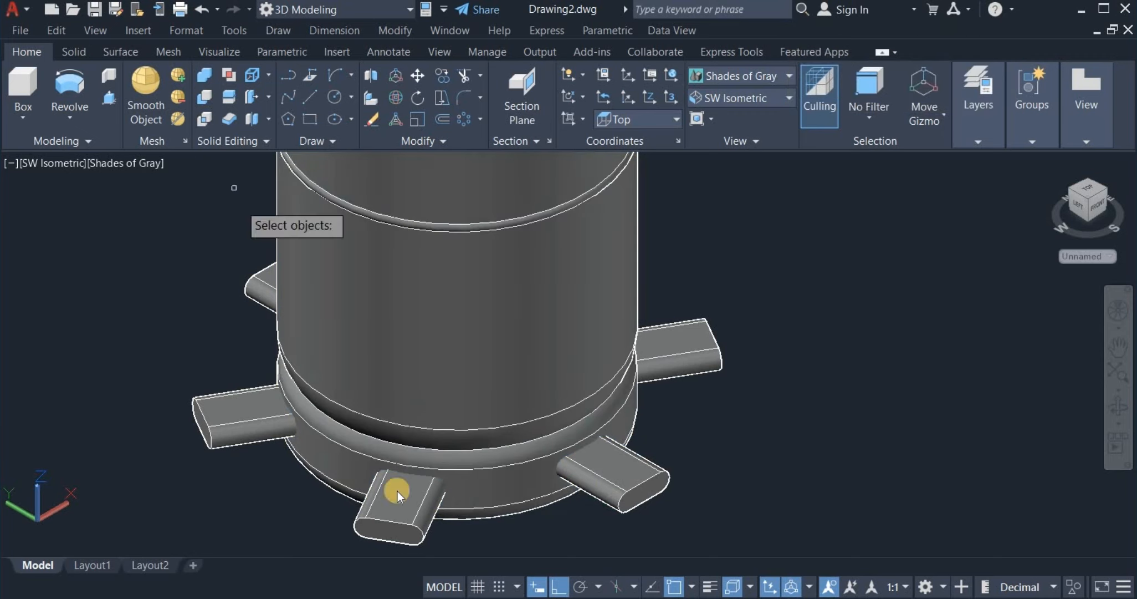
left_click(487, 490)
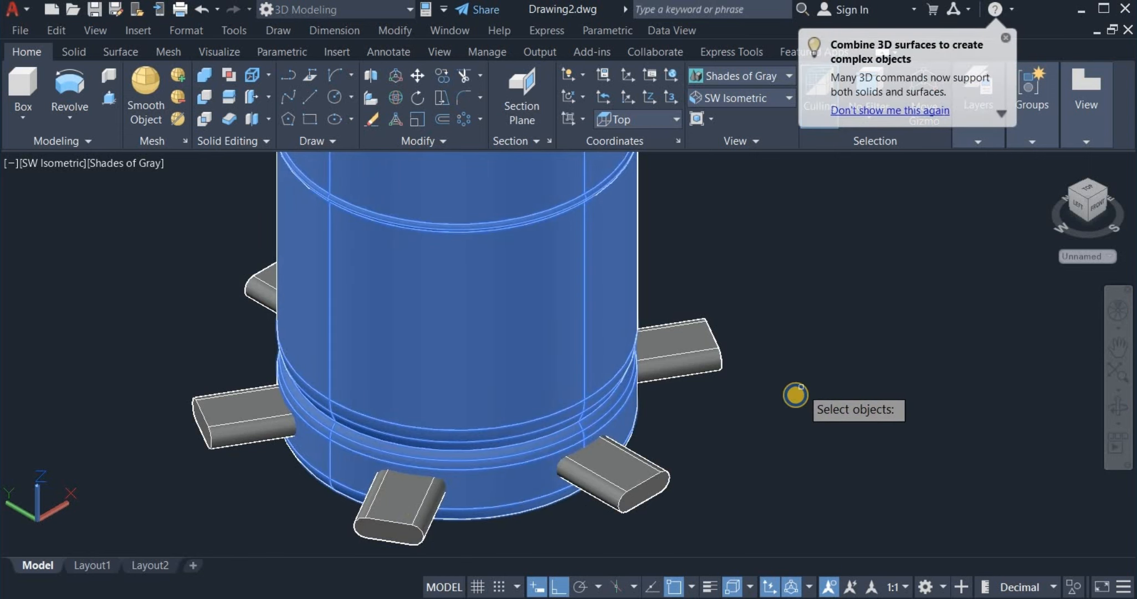
key("Return")
left_click(685, 353)
left_click(635, 480)
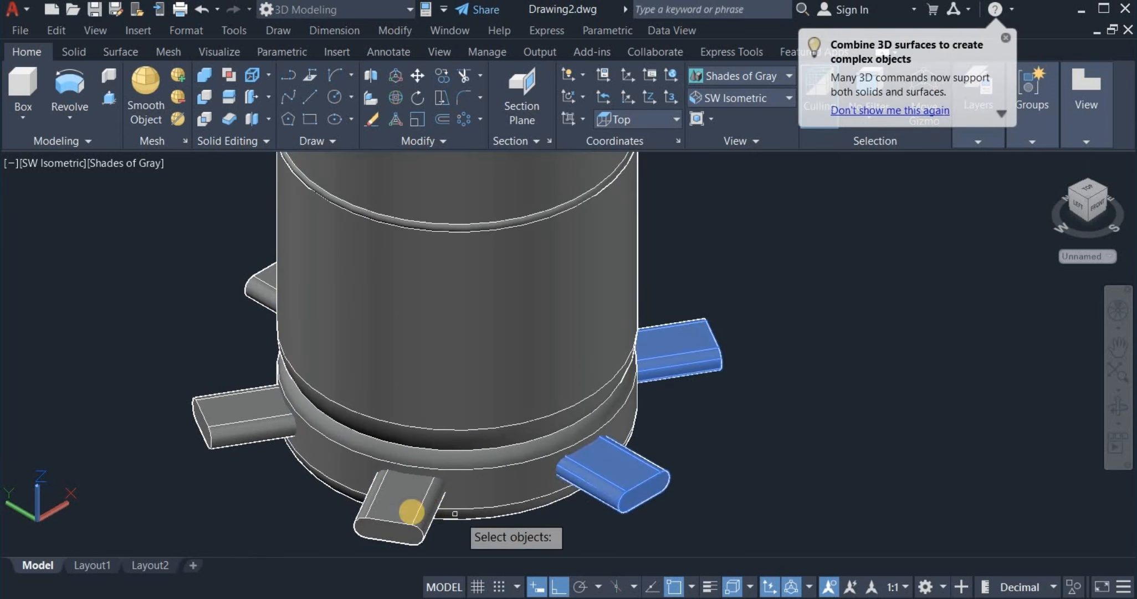
left_click(412, 511)
left_click(236, 424)
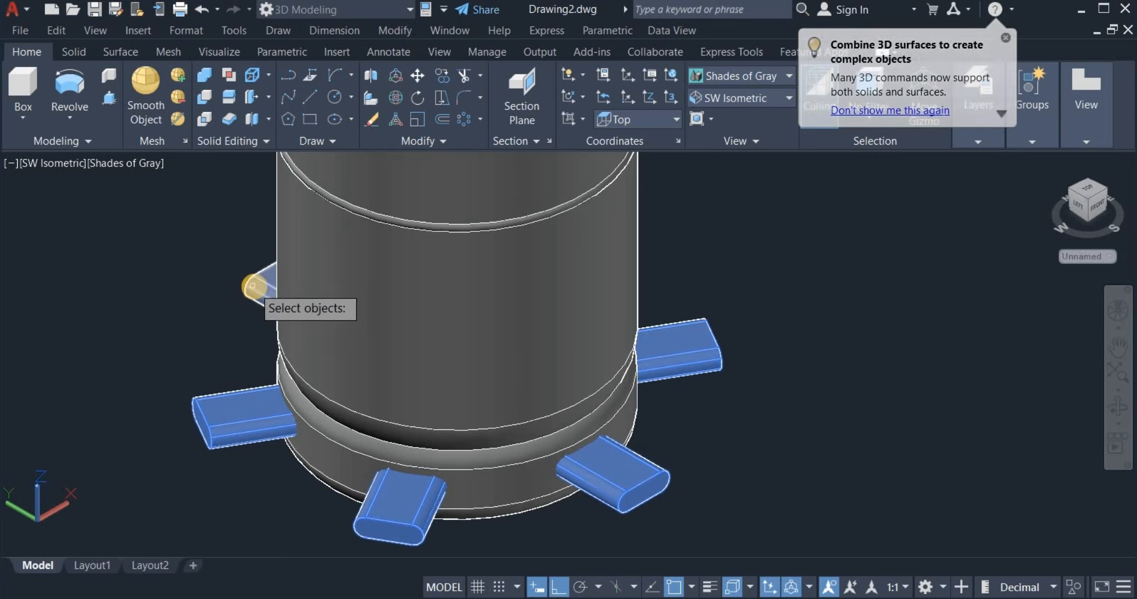
left_click(252, 285)
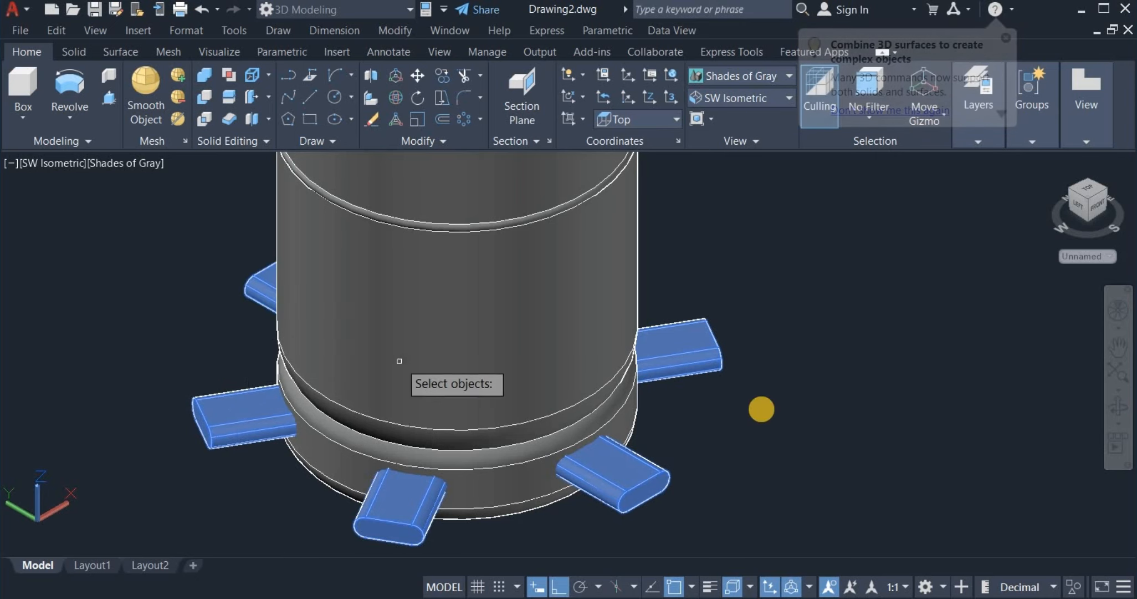
left_click(1117, 411)
left_click_drag(881, 447, 795, 403)
right_click(789, 427)
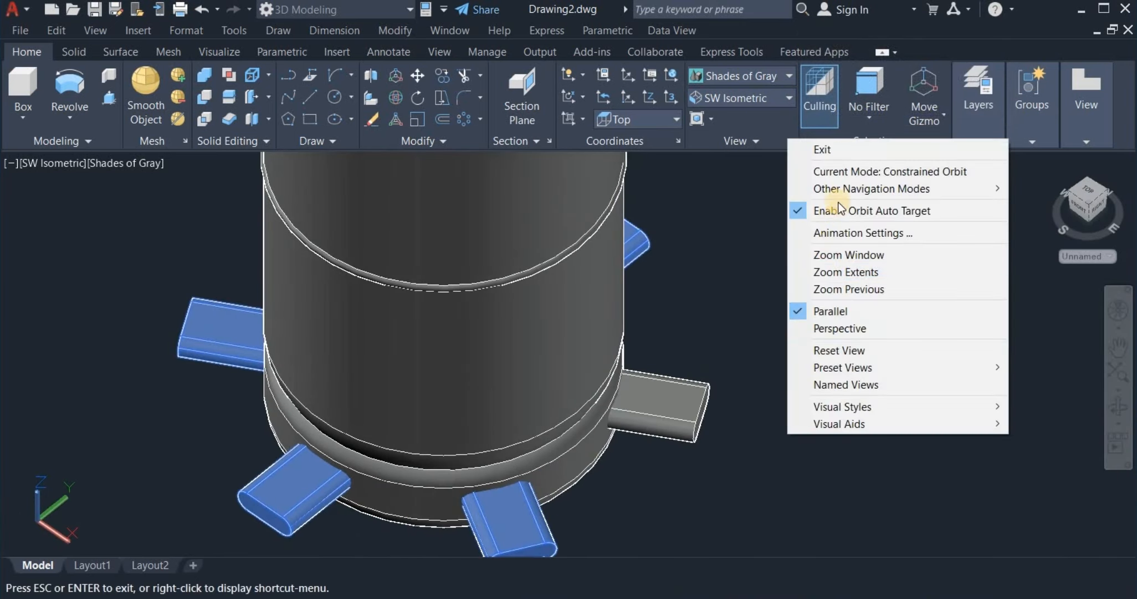
left_click(842, 151)
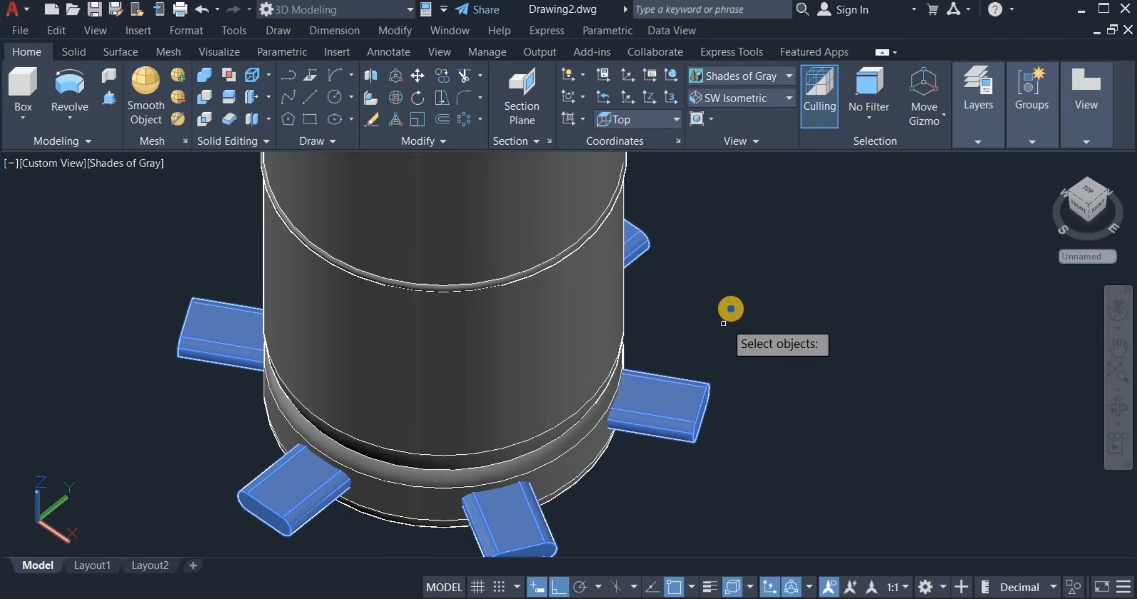
key("Return")
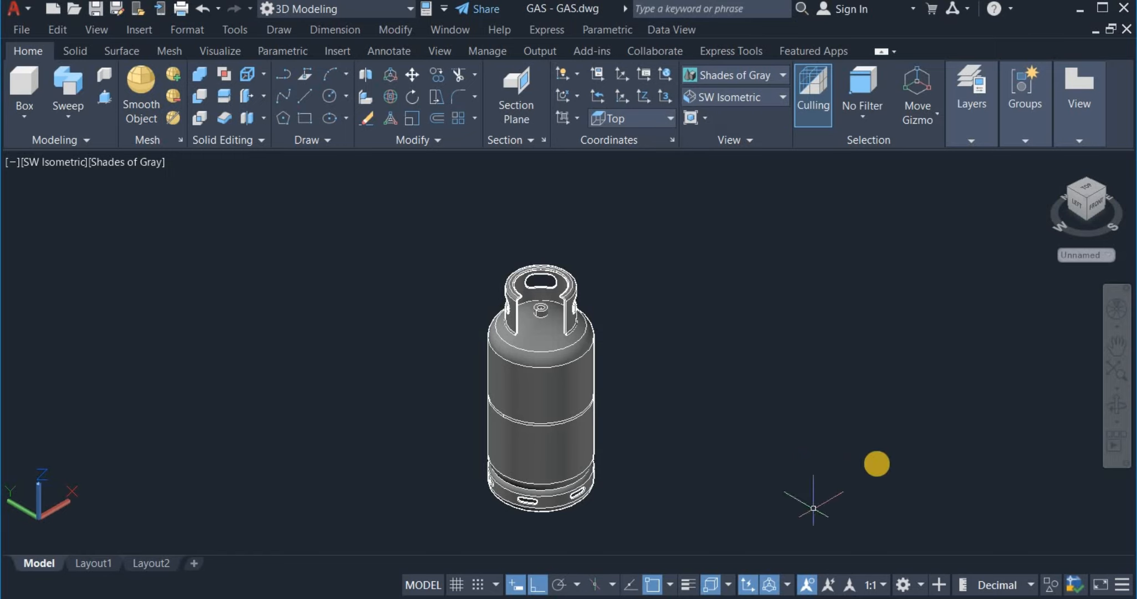
- Examine the slot openings around the base ring and the cylinder's underside from below
left_click(535, 479)
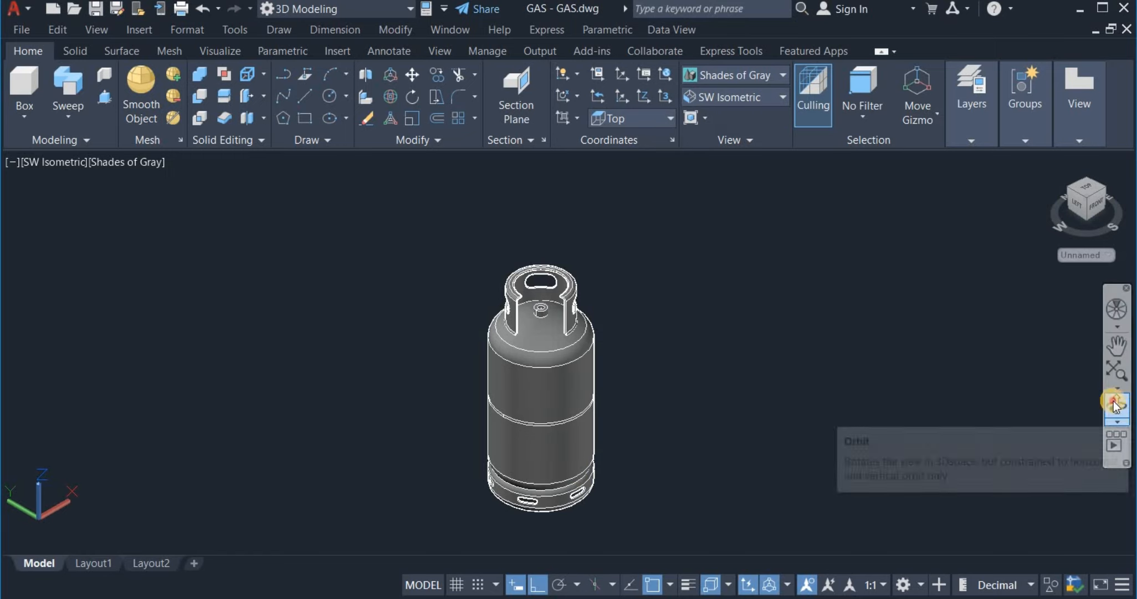
left_click(1117, 407)
left_click_drag(701, 353, 697, 334)
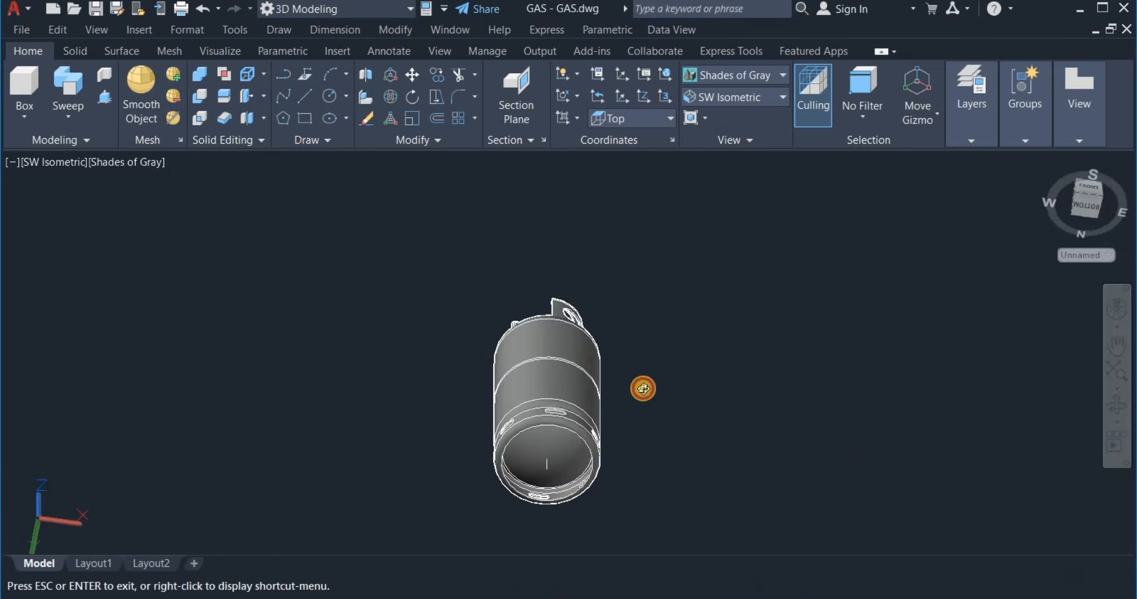
left_click_drag(643, 388, 664, 421)
right_click(658, 430)
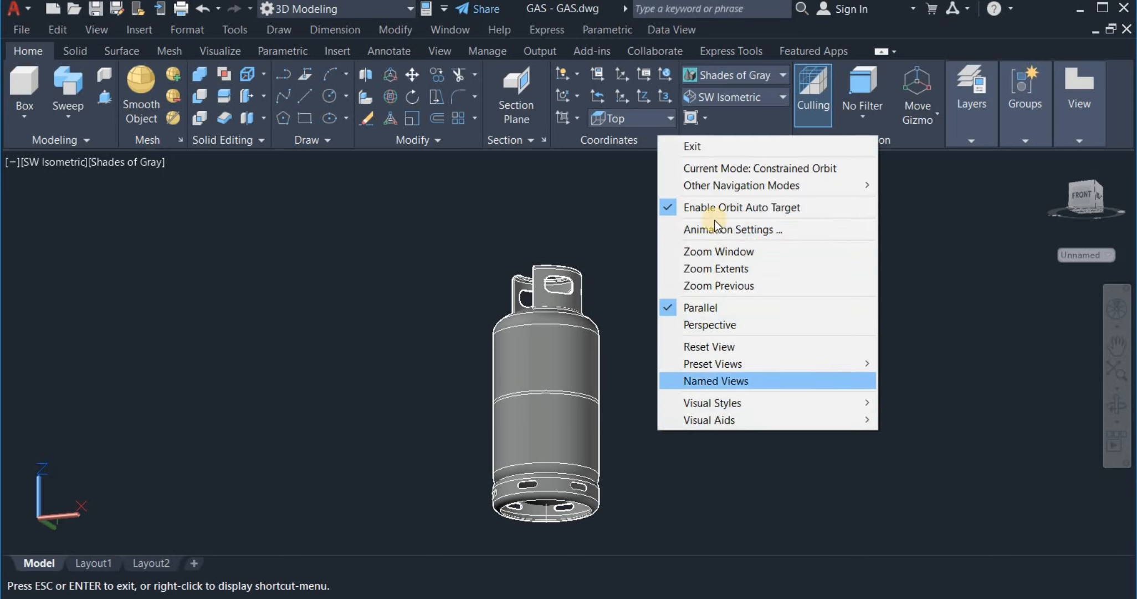
left_click(720, 146)
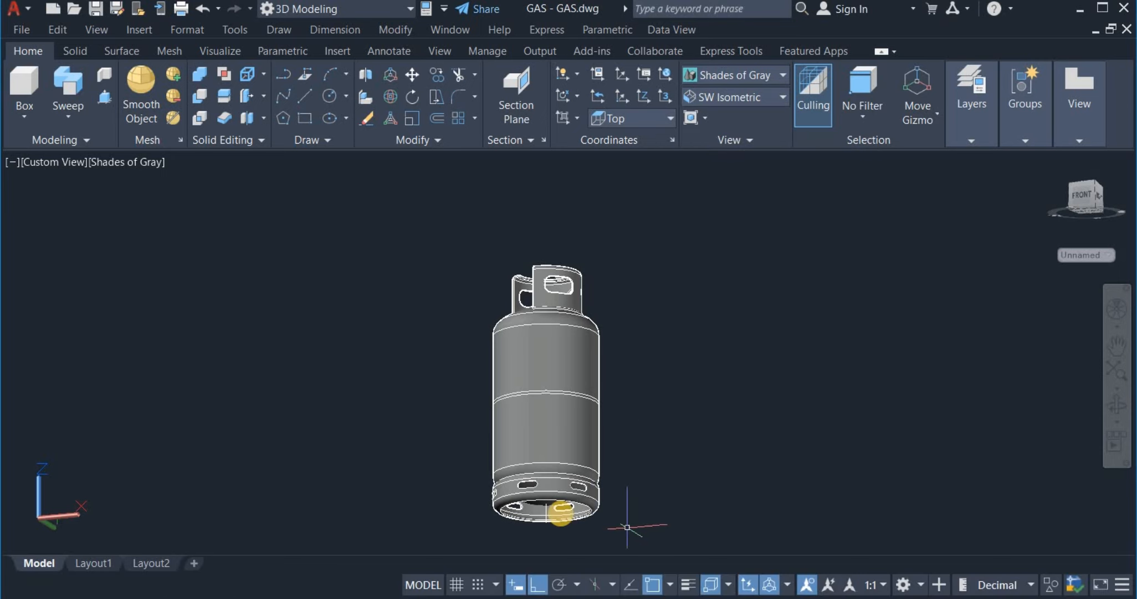
scroll(561, 511, "up", 5)
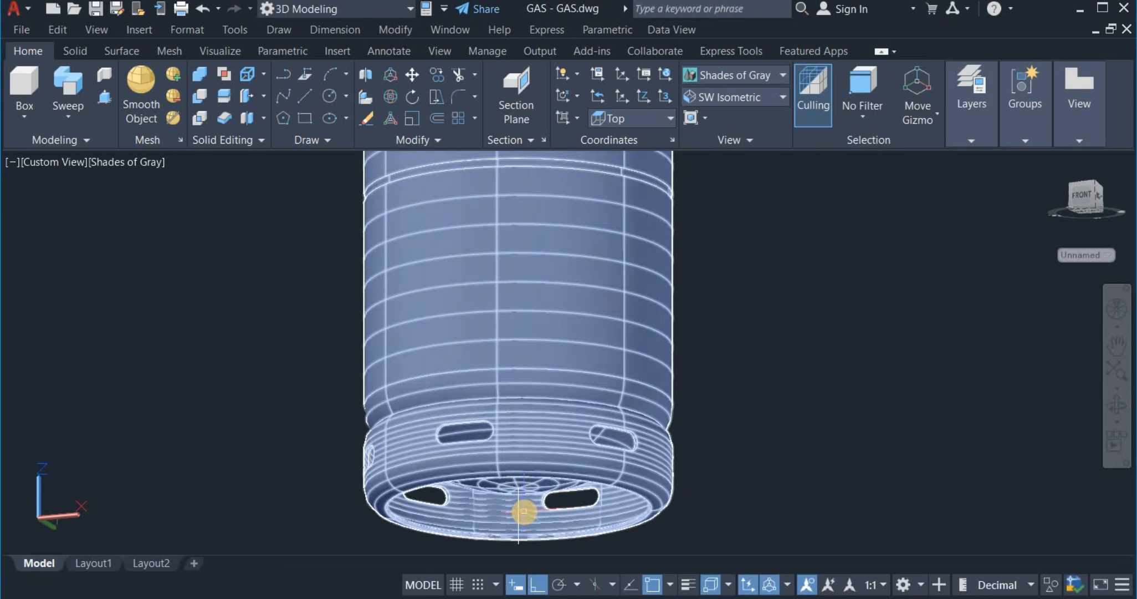
scroll(523, 518, "up", 3)
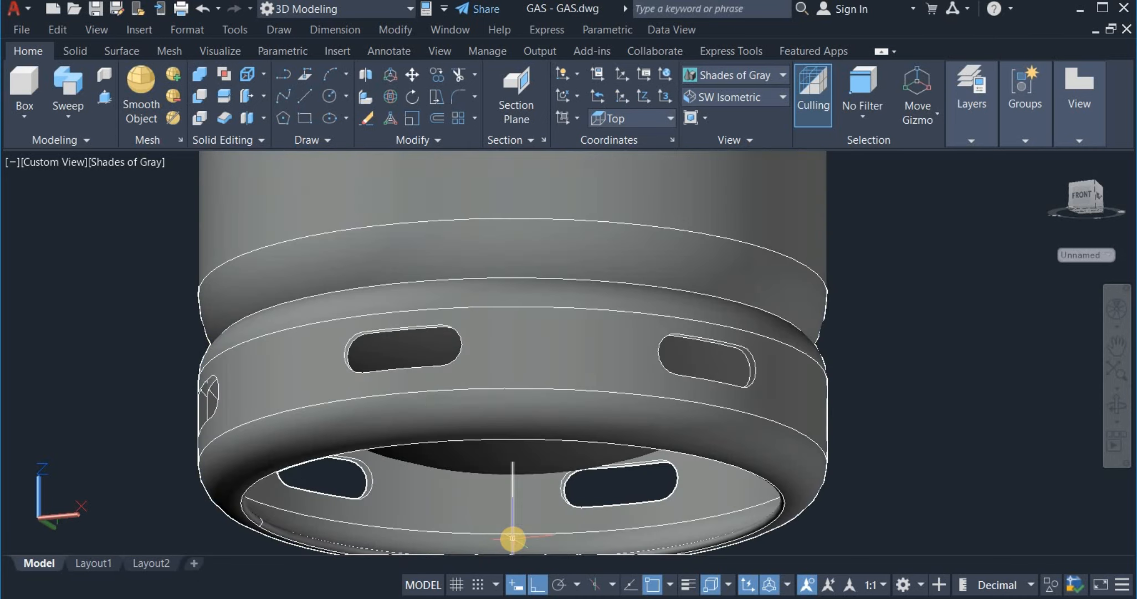
scroll(584, 393, "down", 6)
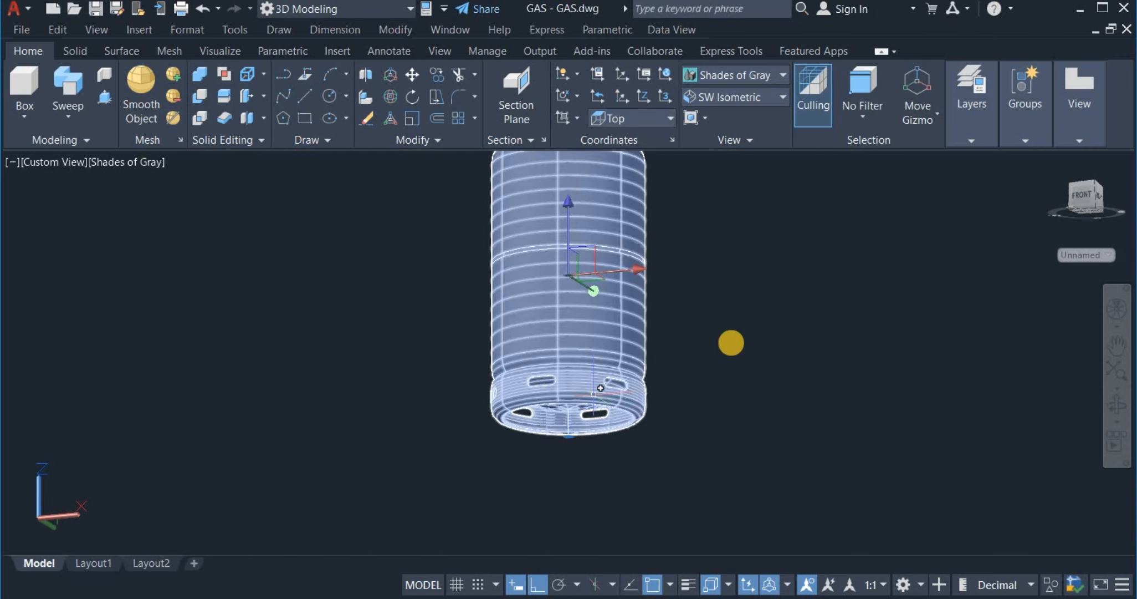
right_click(733, 338)
left_click(776, 284)
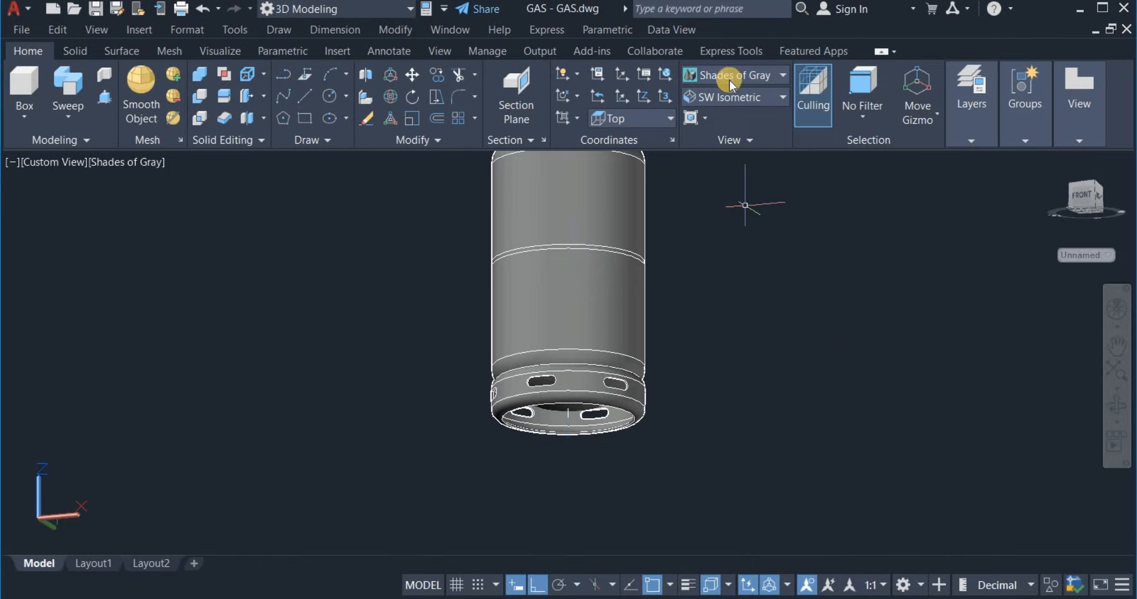
- Return to the SW Isometric view, apply the Realistic visual style and inspect the whole cylinder from a higher angle
left_click(726, 98)
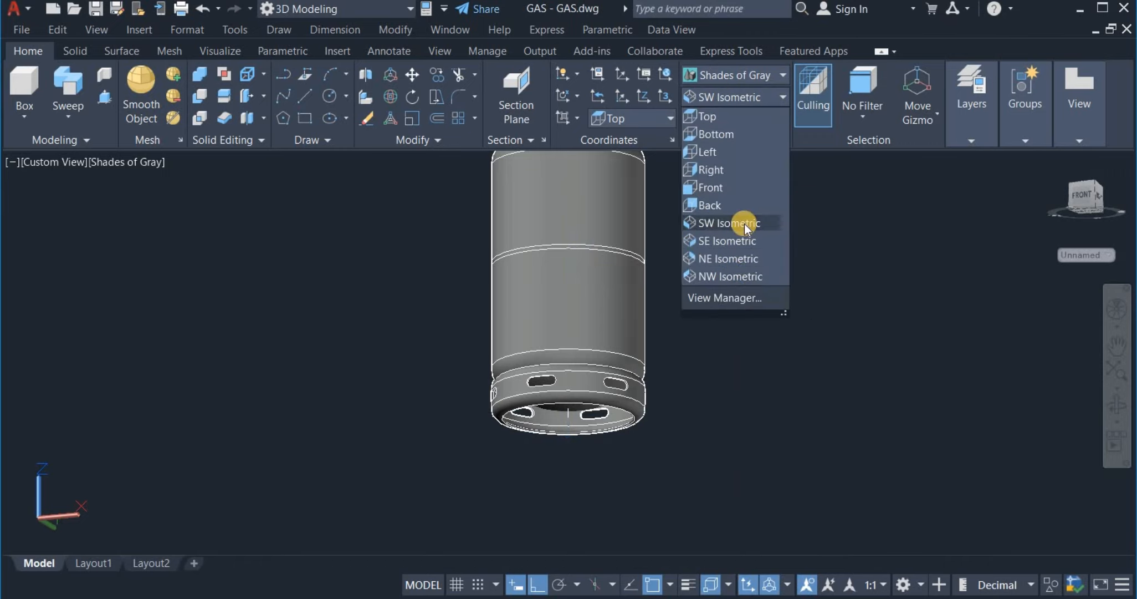
left_click(745, 223)
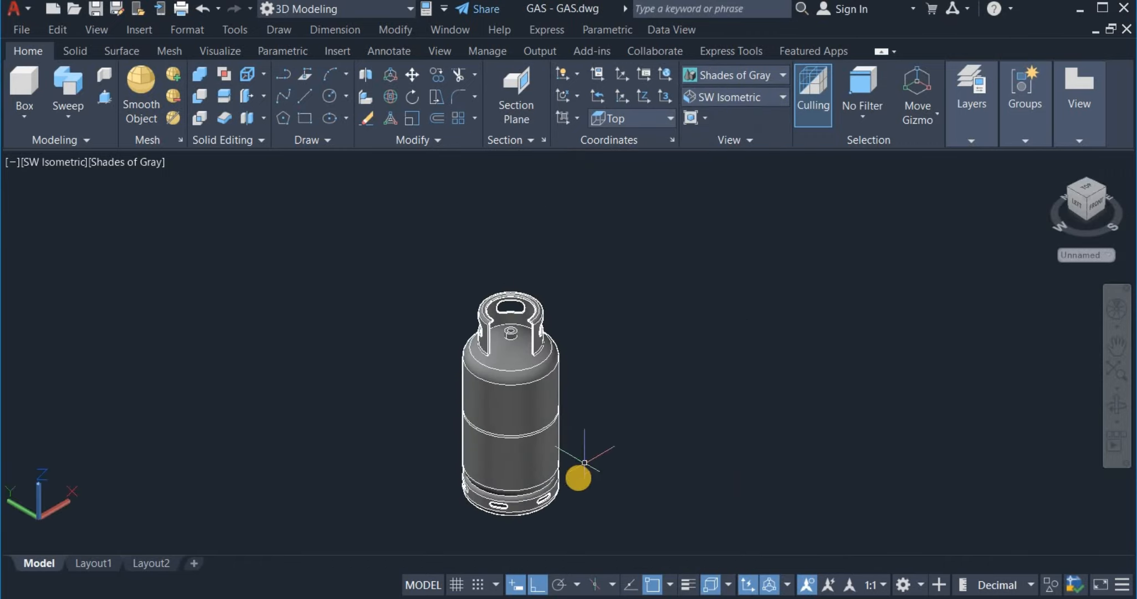
middle_click_drag(578, 477, 601, 422)
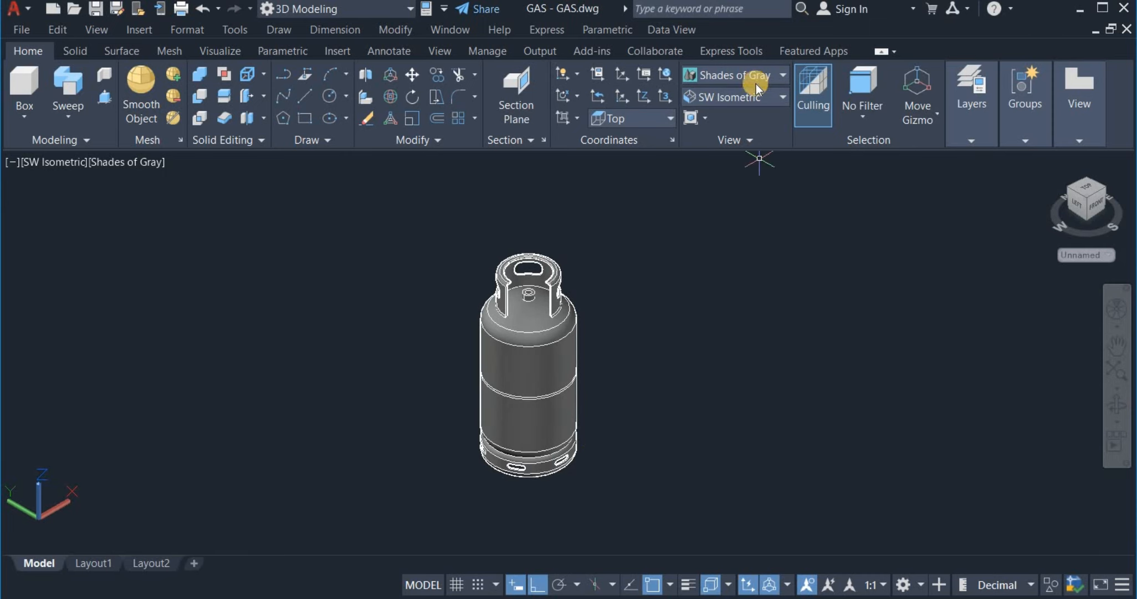
left_click(751, 108)
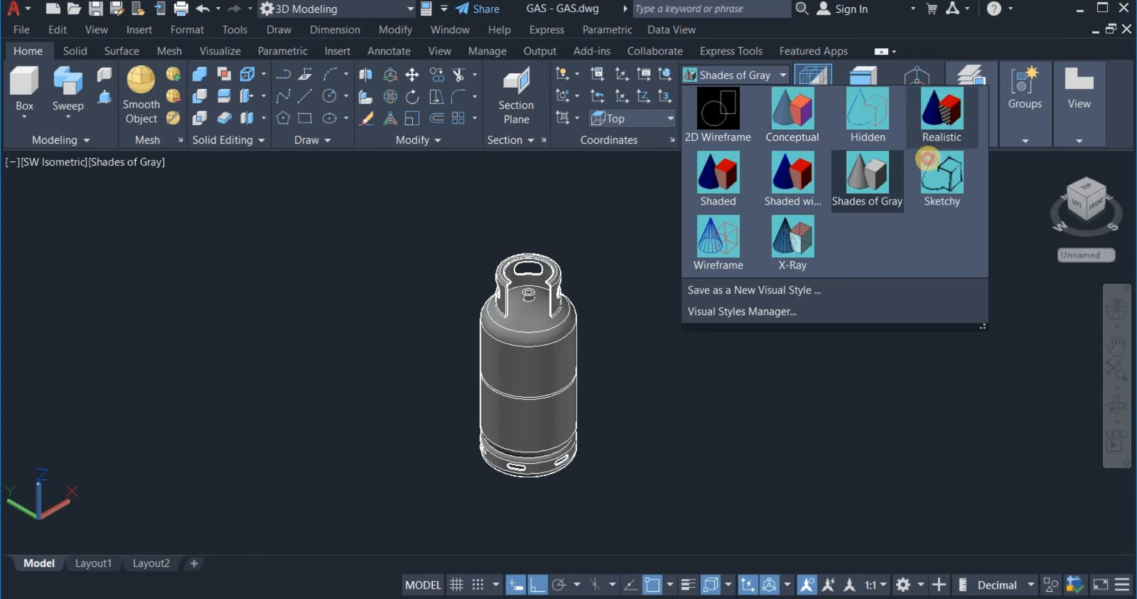
left_click(946, 146)
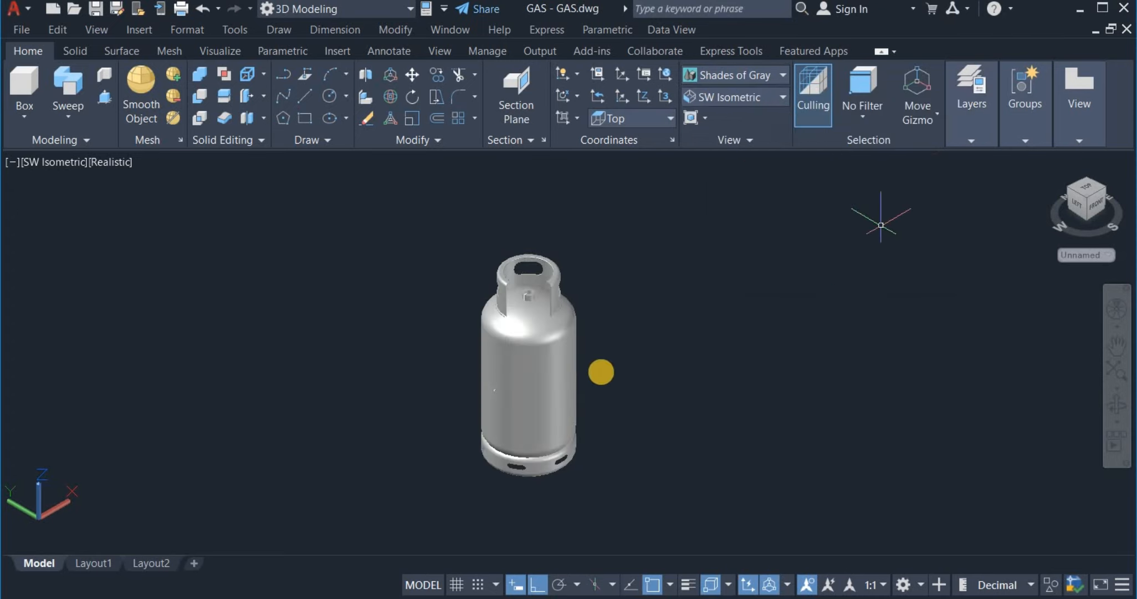
left_click(1115, 405)
left_click_drag(554, 419, 572, 490)
scroll(572, 490, "up", 3)
key("Escape")
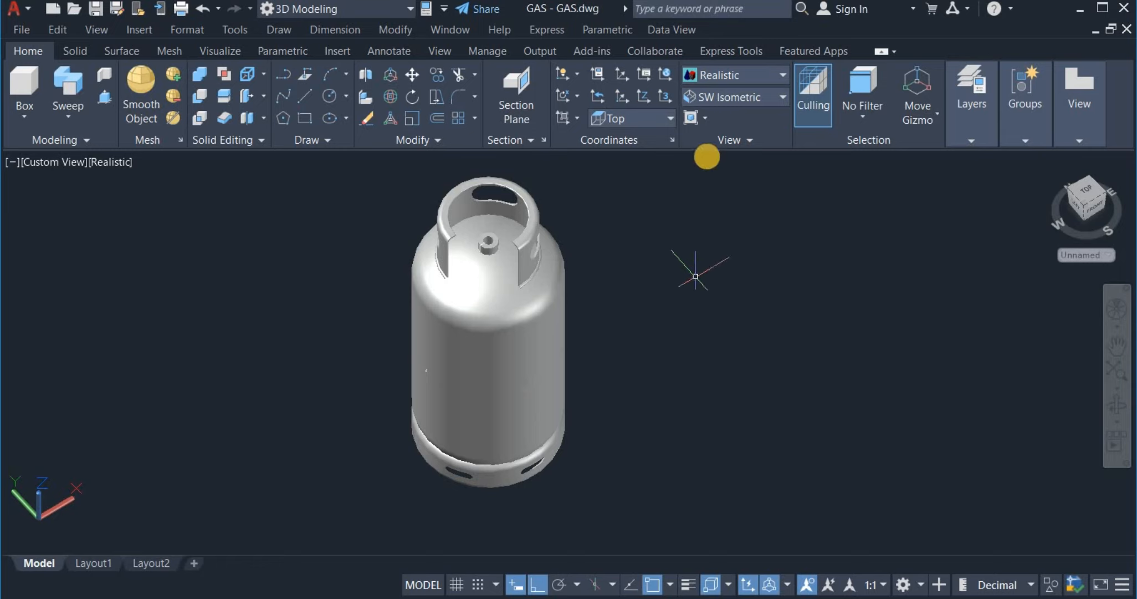
- Restore the SW Isometric view and the Shades of Gray visual style for the finished cylinder
left_click(748, 100)
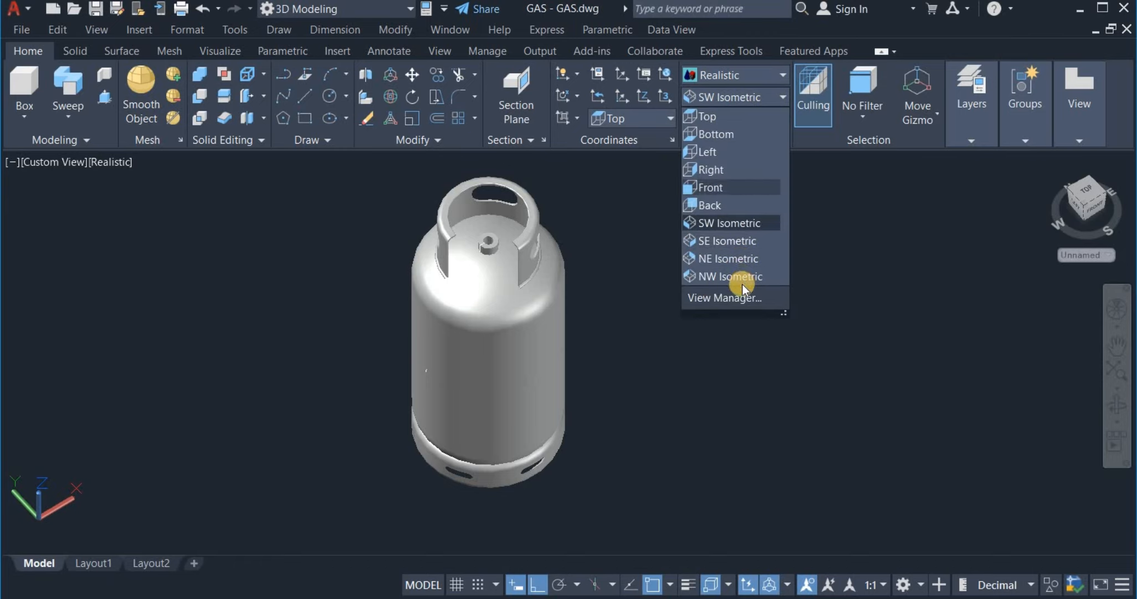
left_click(742, 222)
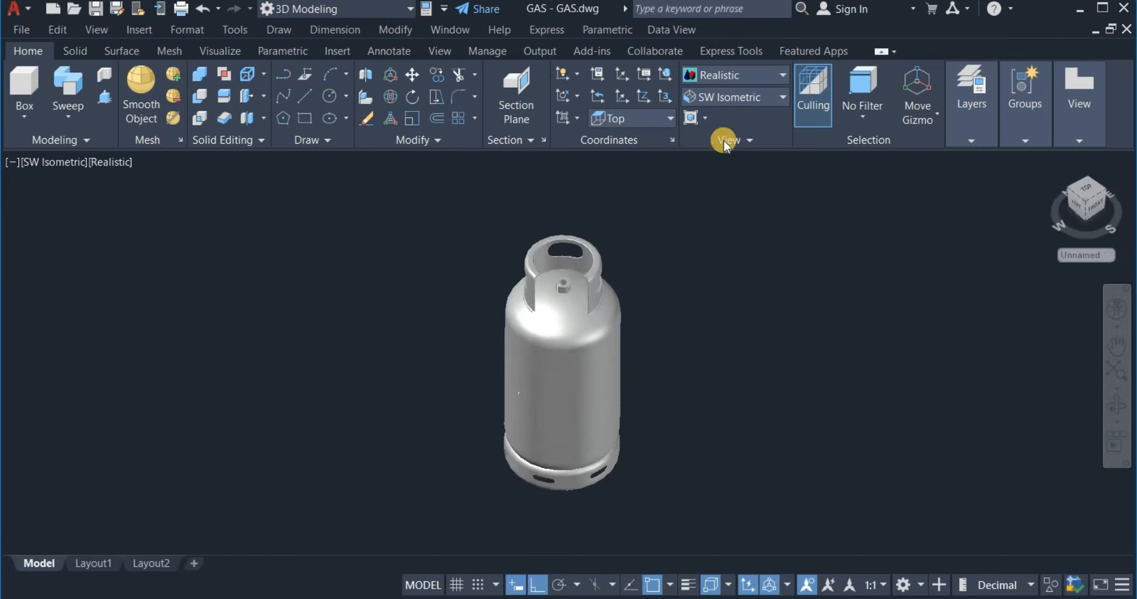
left_click(727, 79)
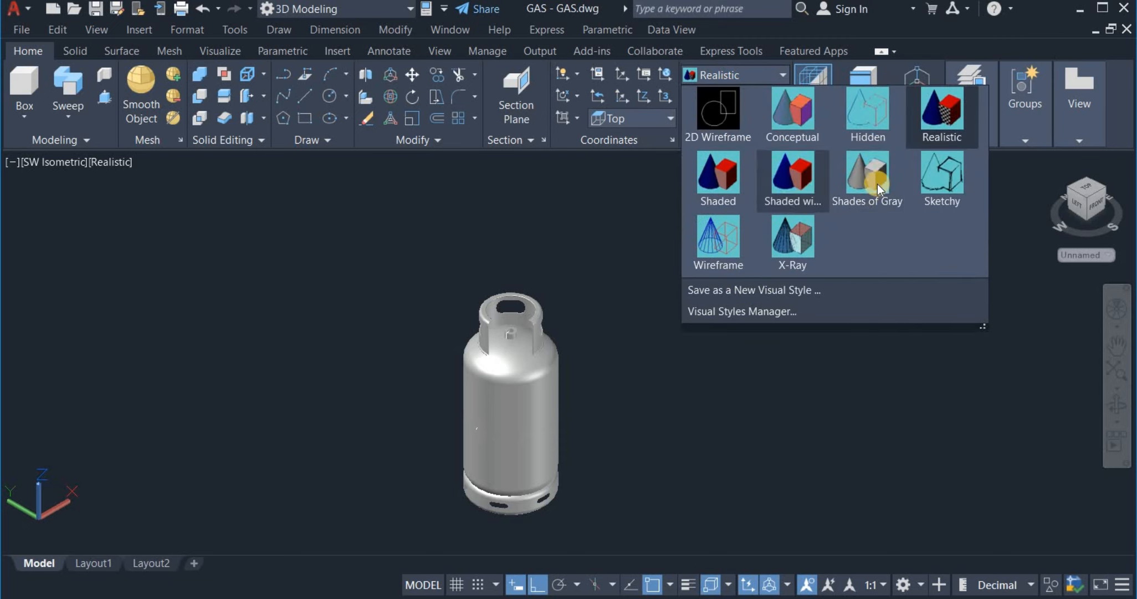
left_click(877, 181)
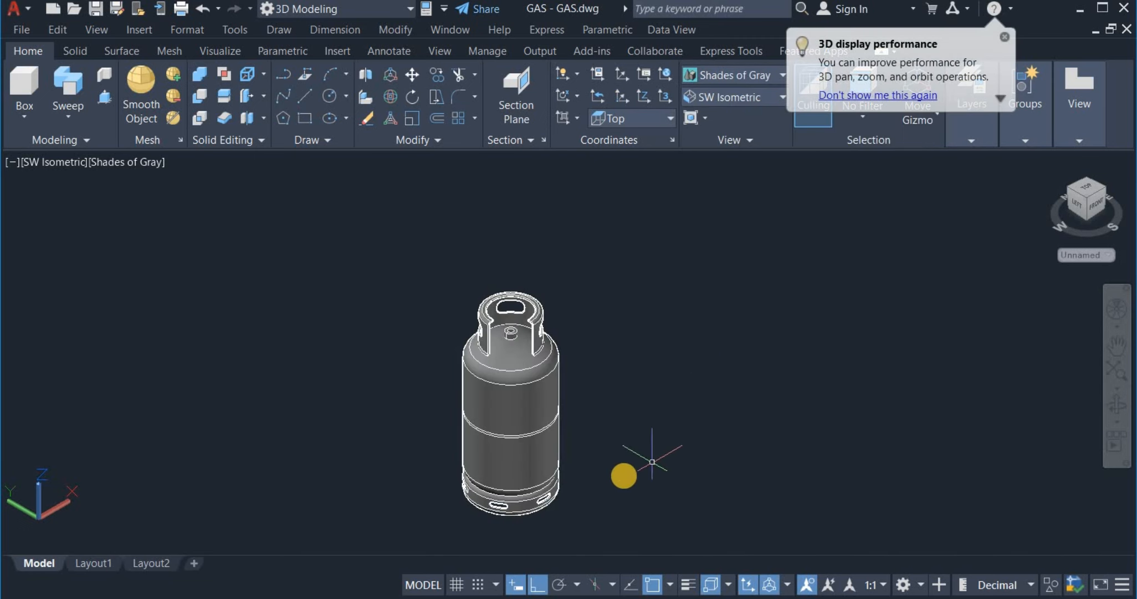
scroll(606, 478, "up", 2)
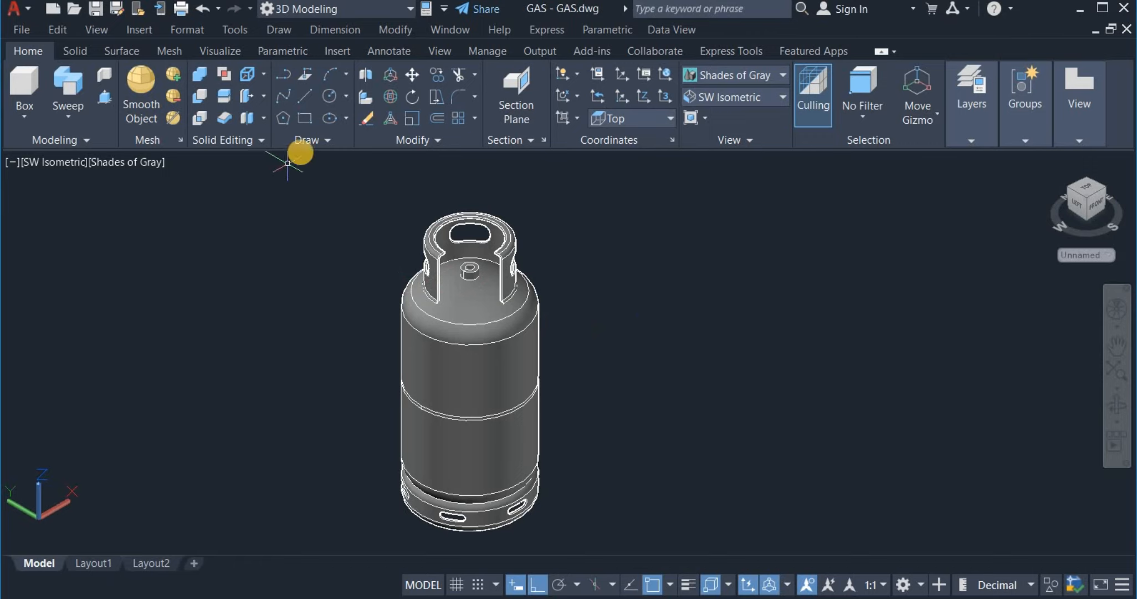
- Draw a 40 by 40 rectangle on the ground plane in the open space beside the gas cylinder
left_click(308, 116)
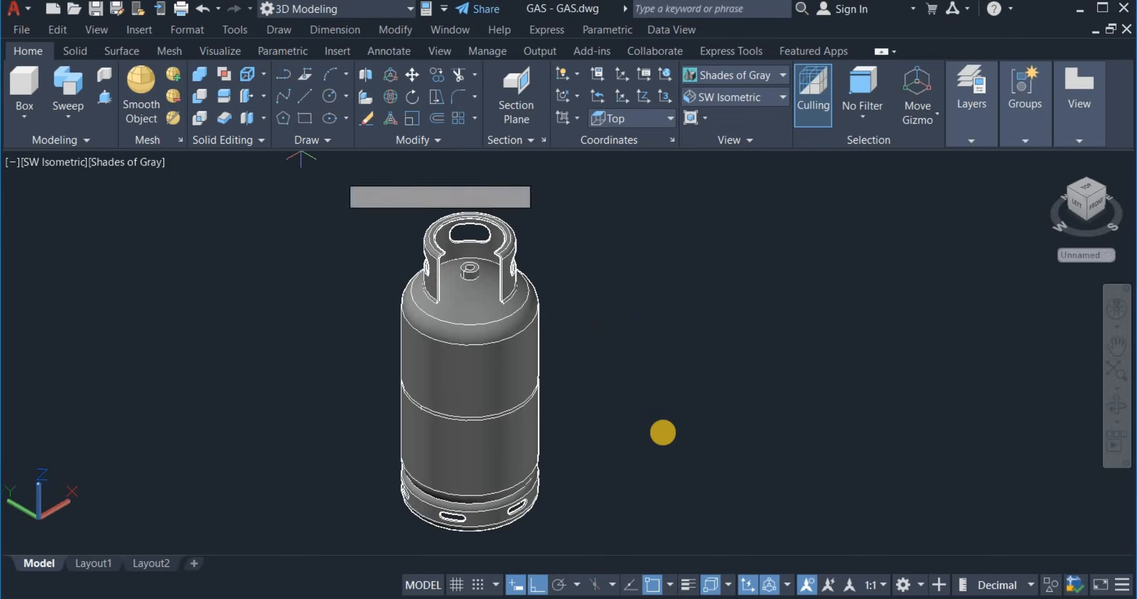
left_click(663, 372)
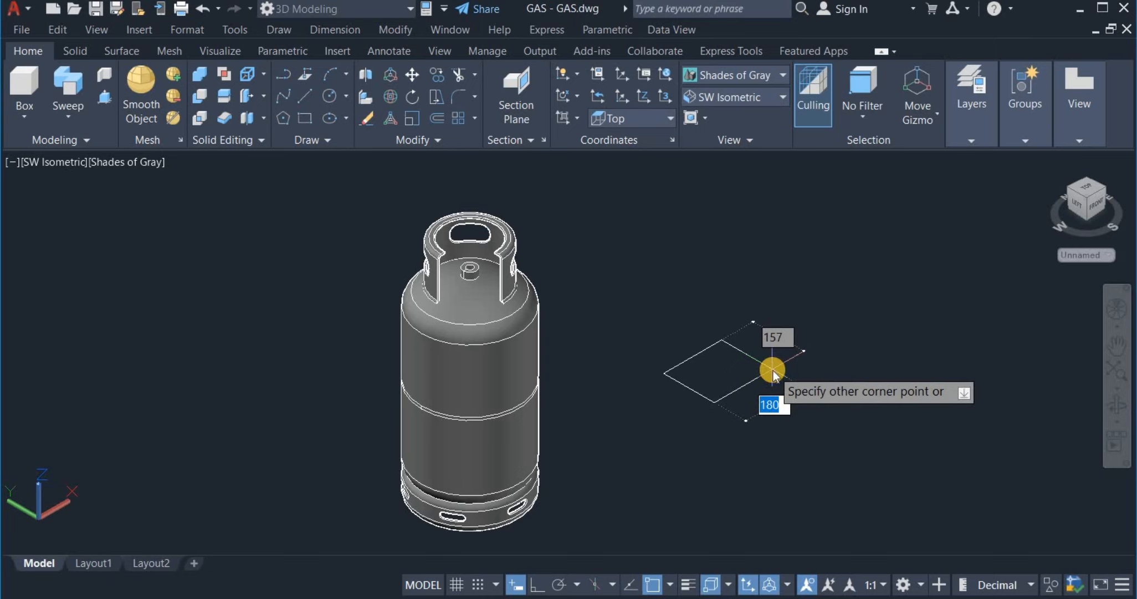
type("40")
key("Tab")
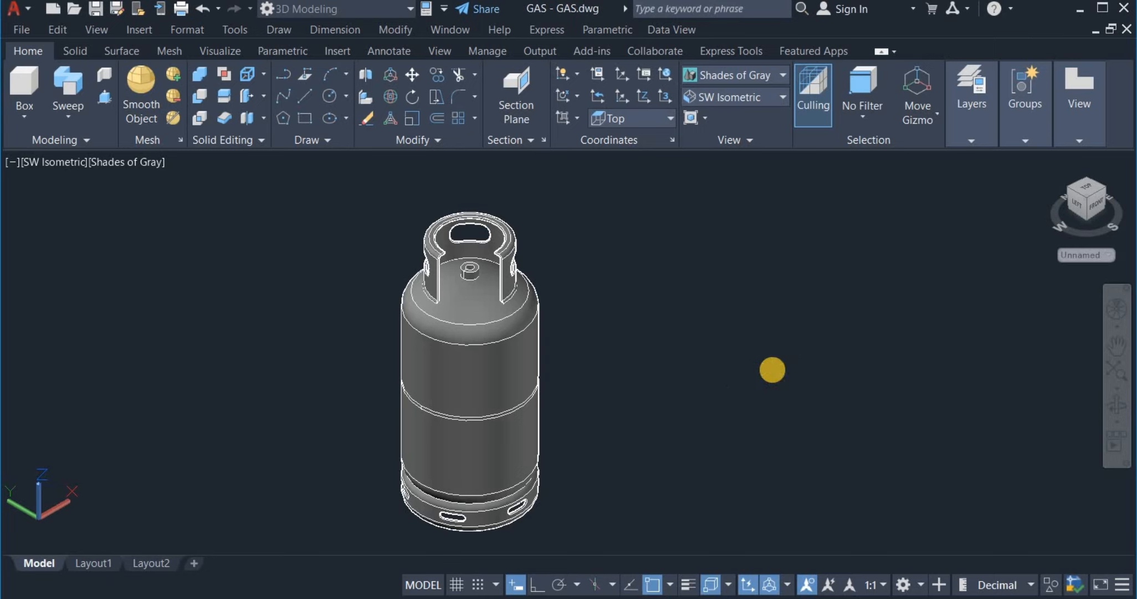
type("40")
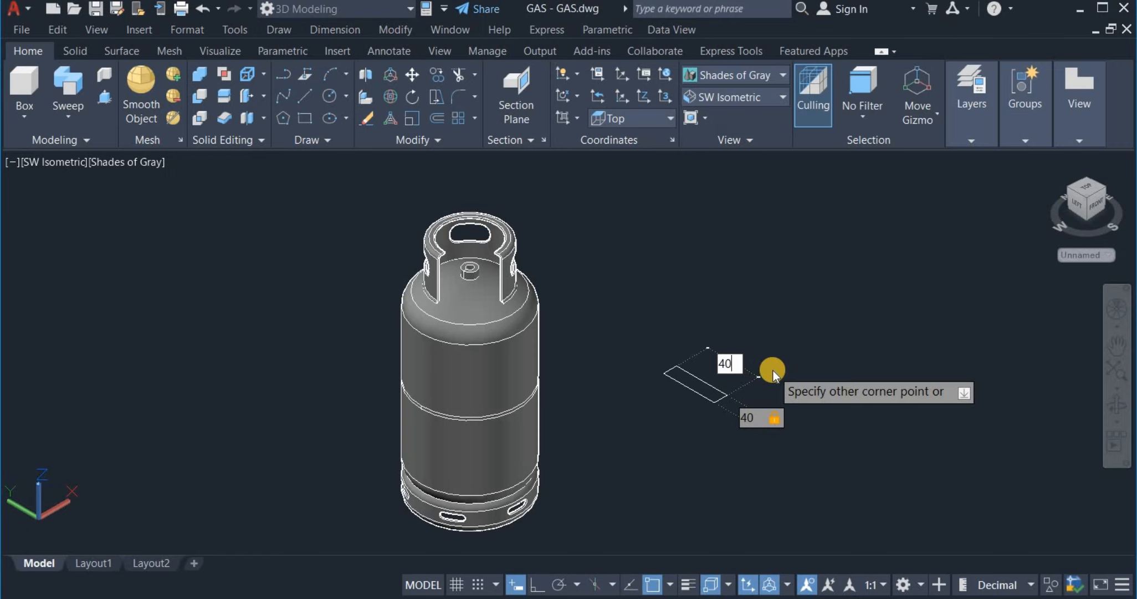
key("Return")
- Copy the 40 by 40 square, placing the duplicate between it and the cylinder with a clear gap
scroll(675, 375, "up", 5)
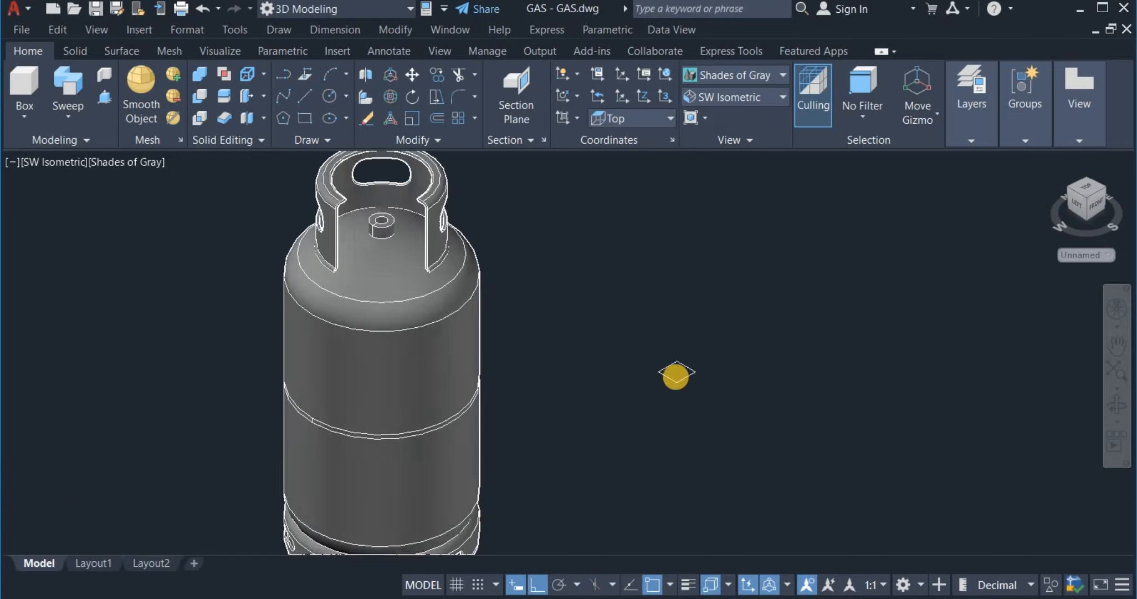
left_click(666, 384)
key("Escape")
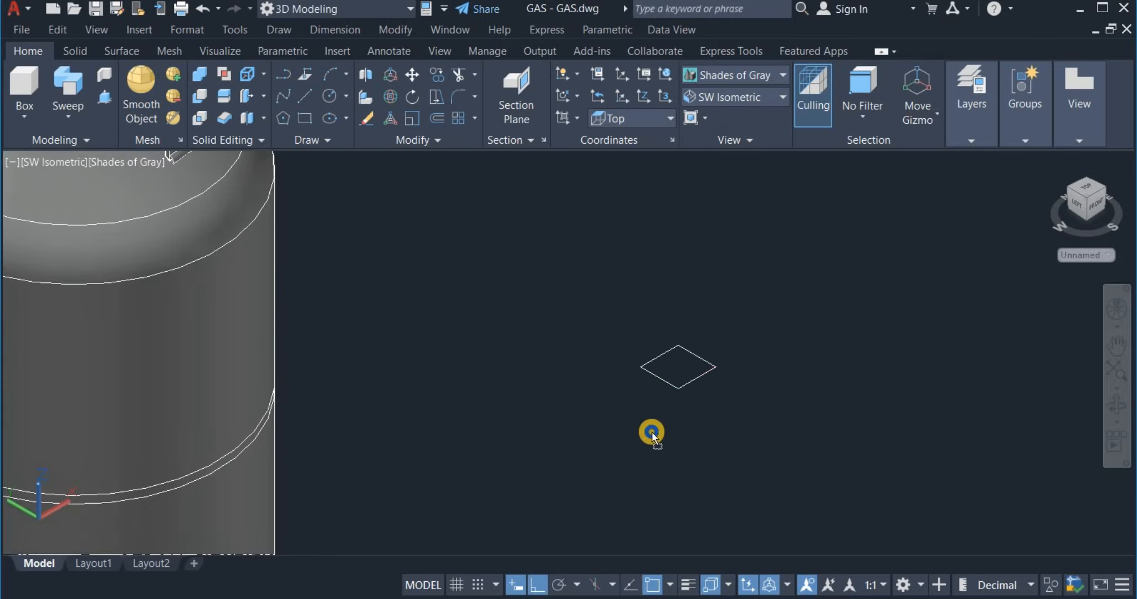
right_click_drag(585, 429, 586, 431)
left_click(617, 459)
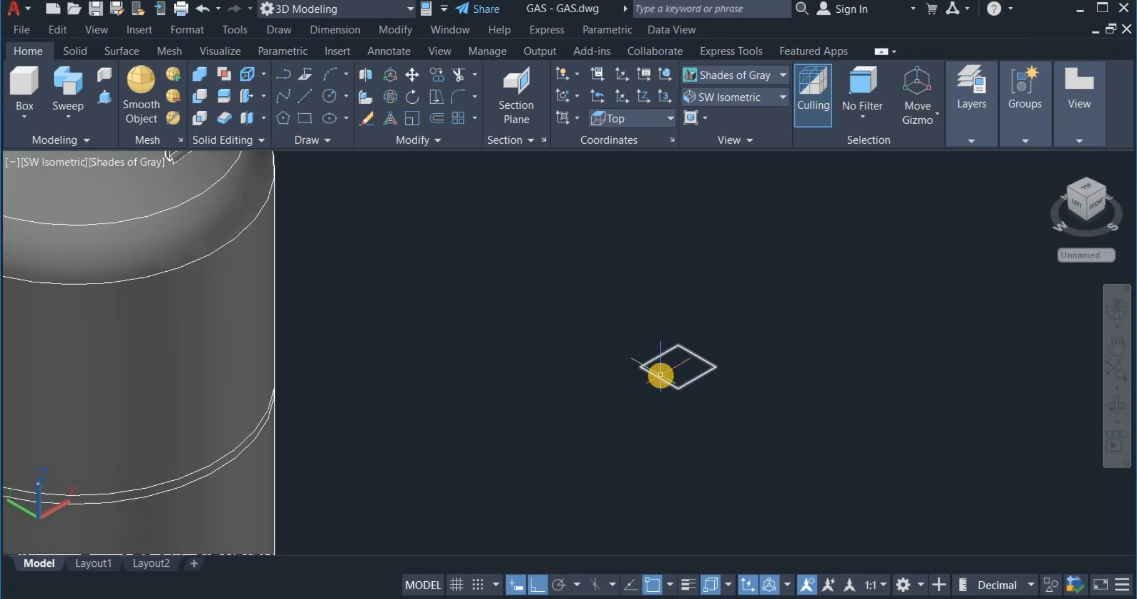
left_click(645, 368)
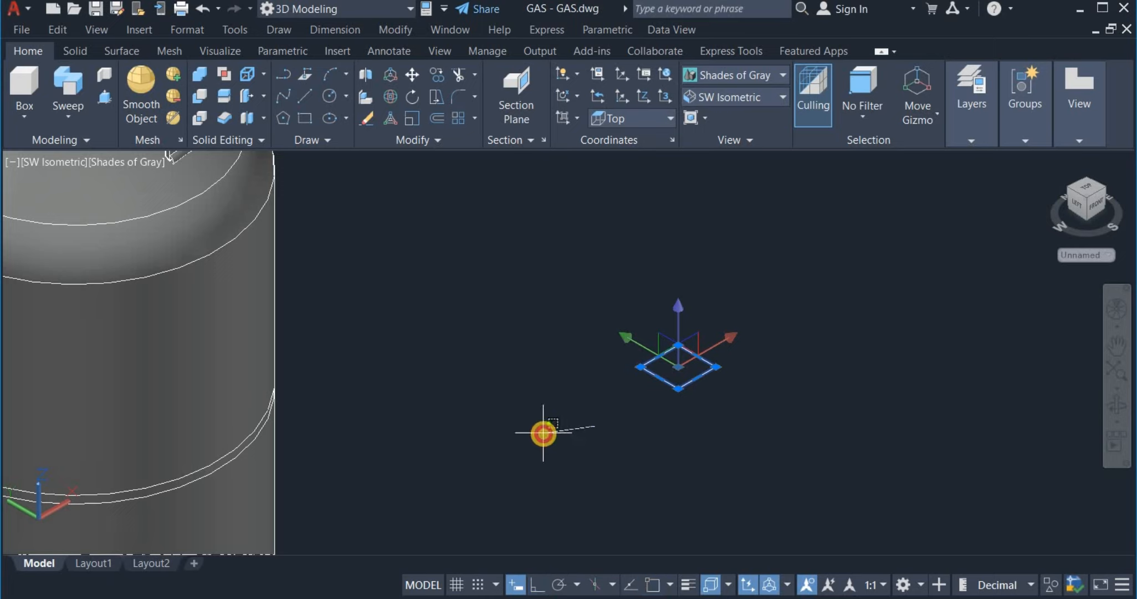
left_click_drag(587, 431, 521, 438)
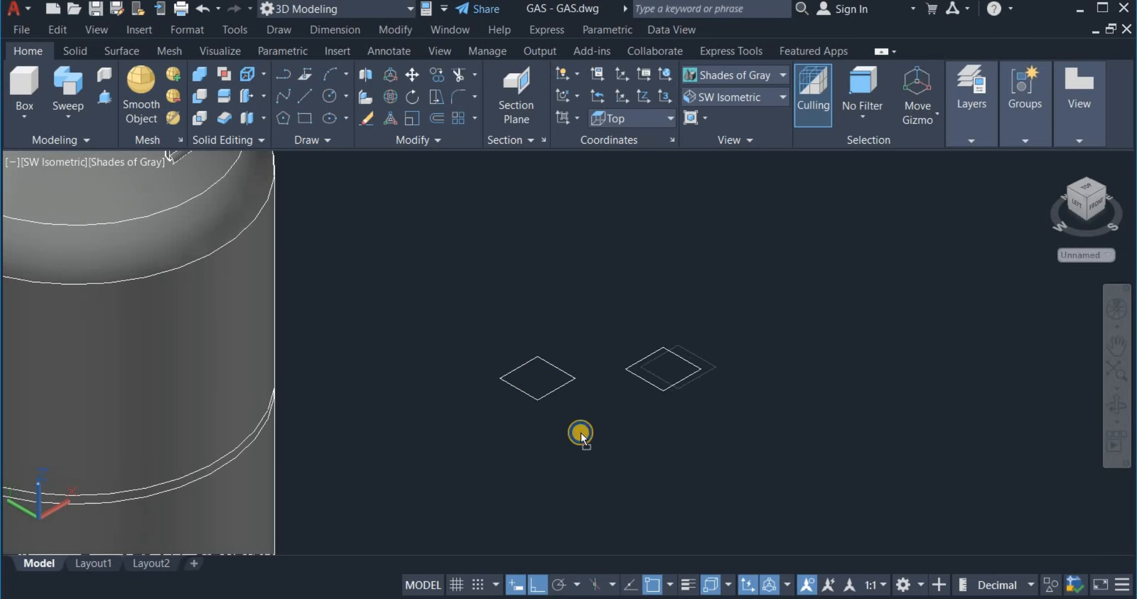
right_click_drag(581, 433, 581, 433)
left_click(664, 439)
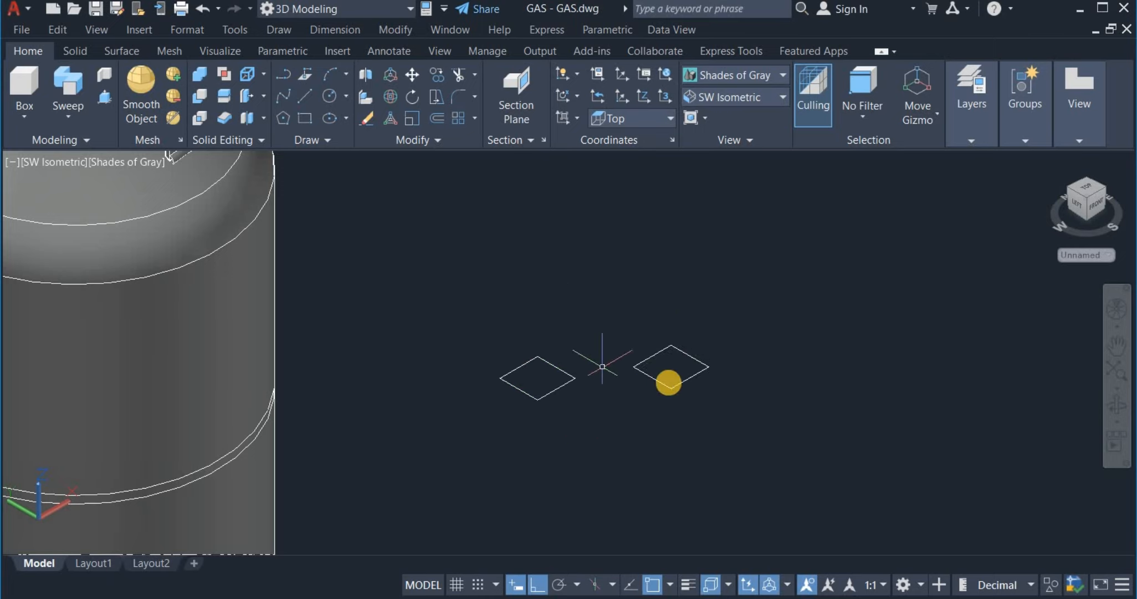
- Draw a vertical line 20 long upward from the midpoint of the front-left edge of the square farther from the cylinder
left_click(299, 97)
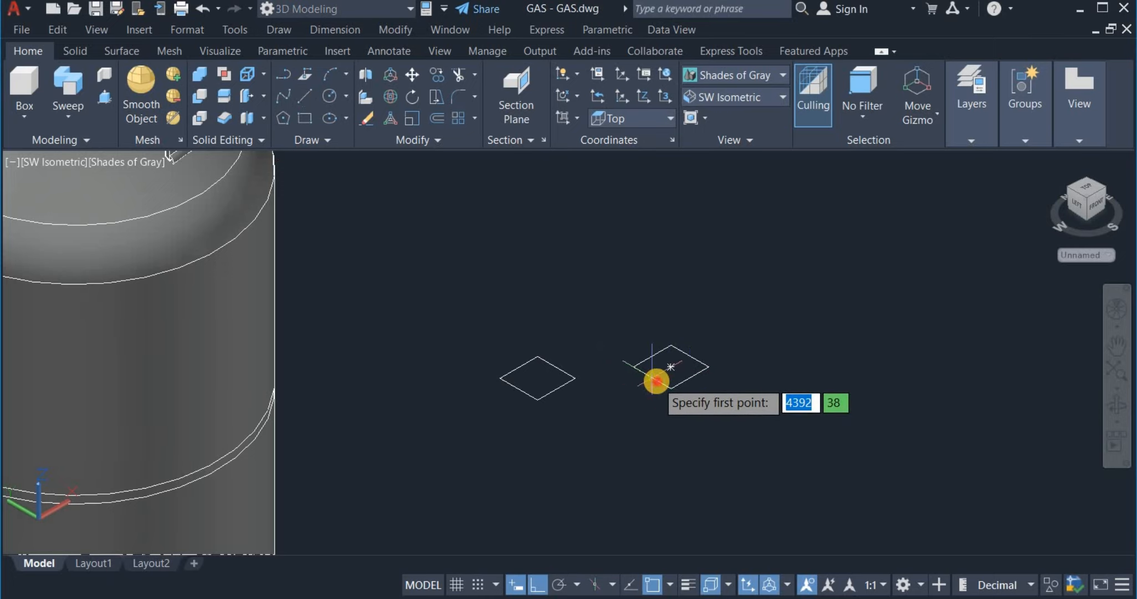
left_click(656, 381)
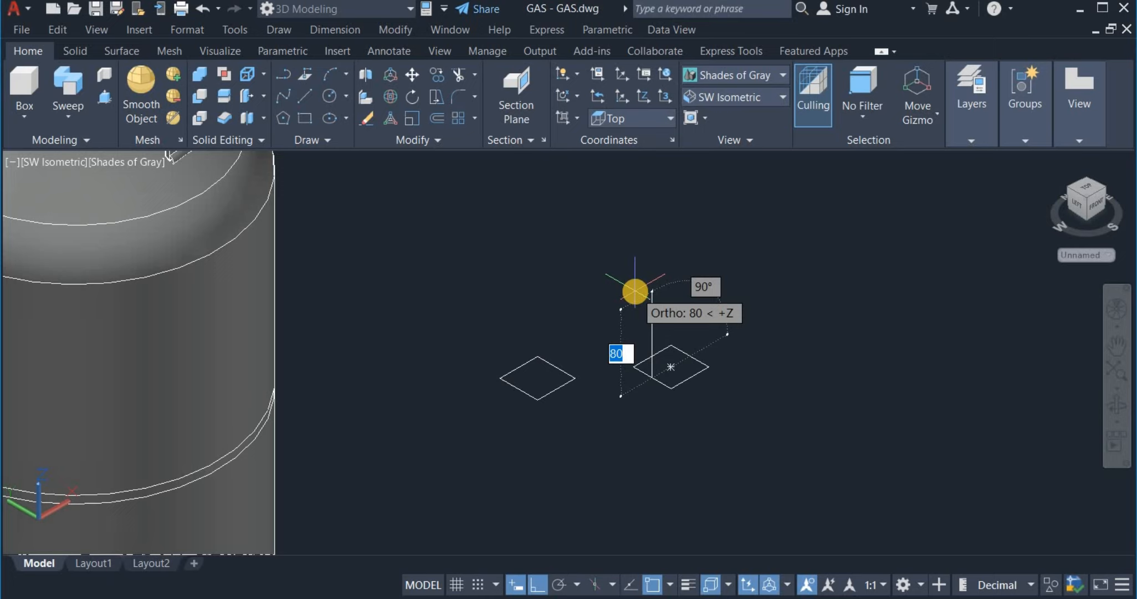
type("60")
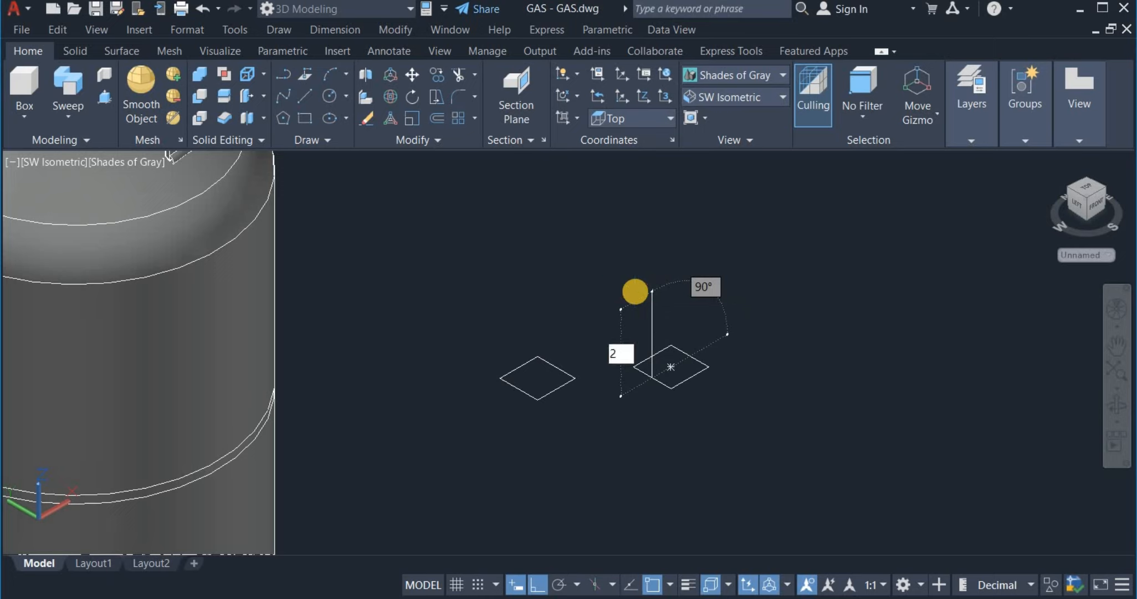
key("Return")
right_click(658, 296)
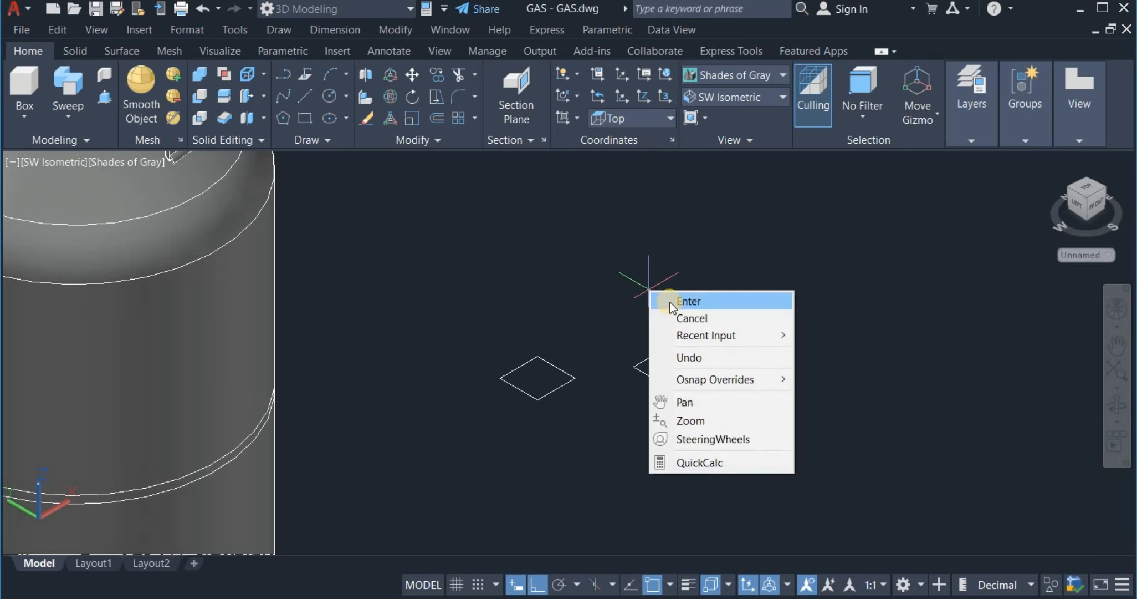
left_click(671, 300)
- Draw a second vertical line 20 long upward from the midpoint of the same square's front-right edge
right_click(688, 303)
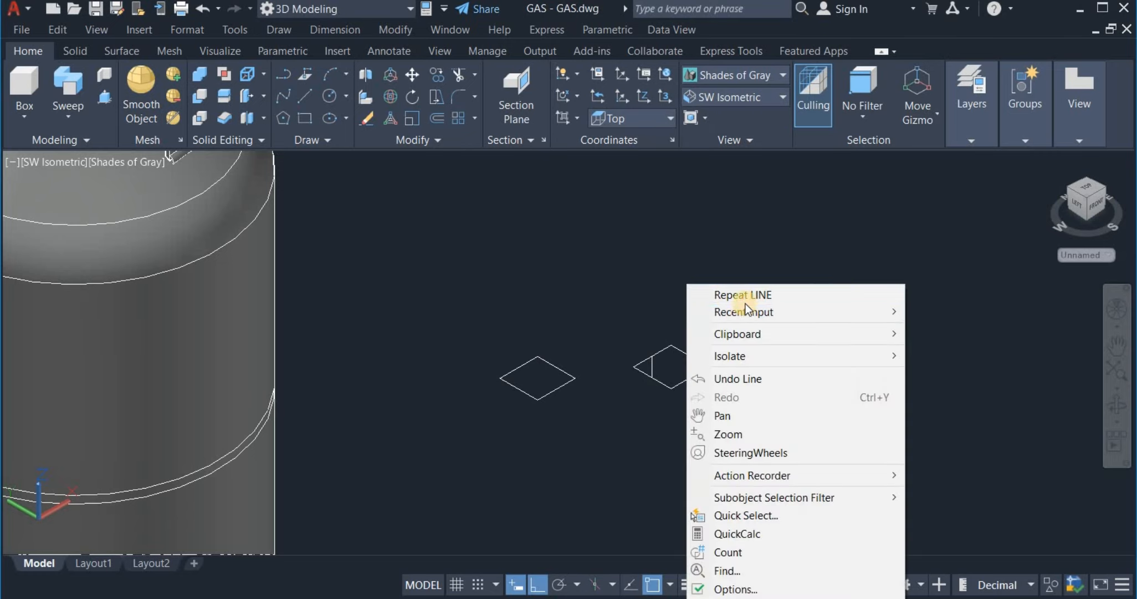
left_click(745, 299)
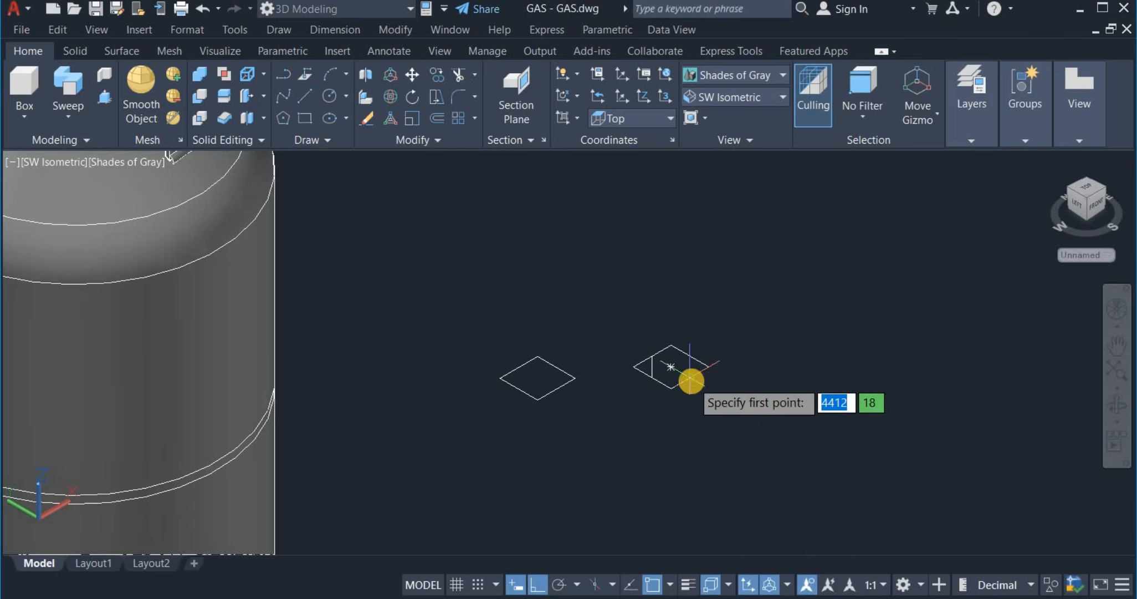
left_click(689, 379)
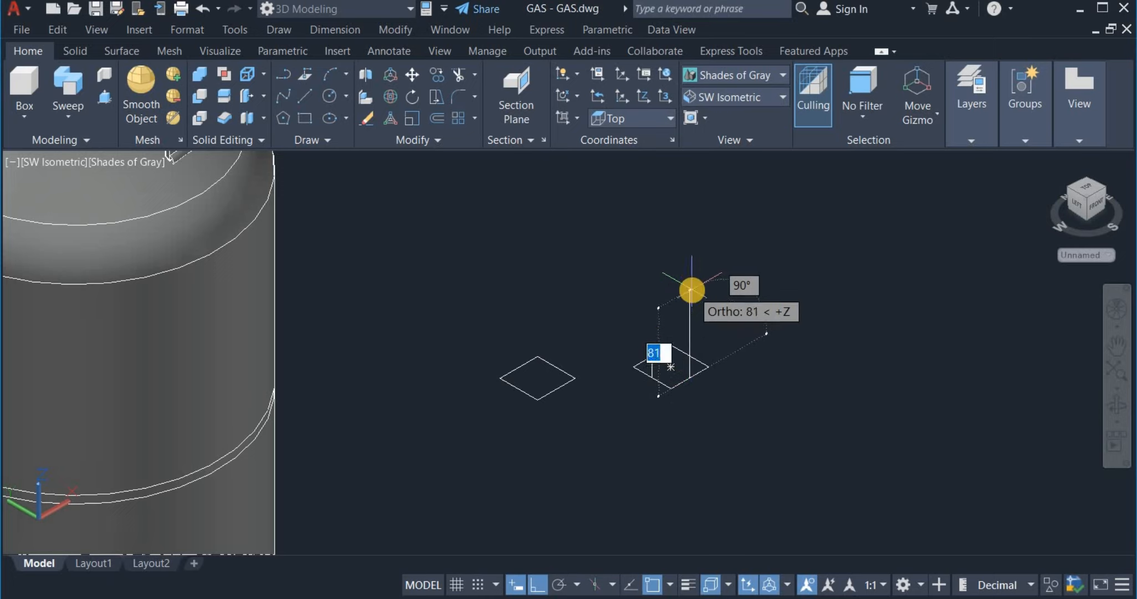
type("2")
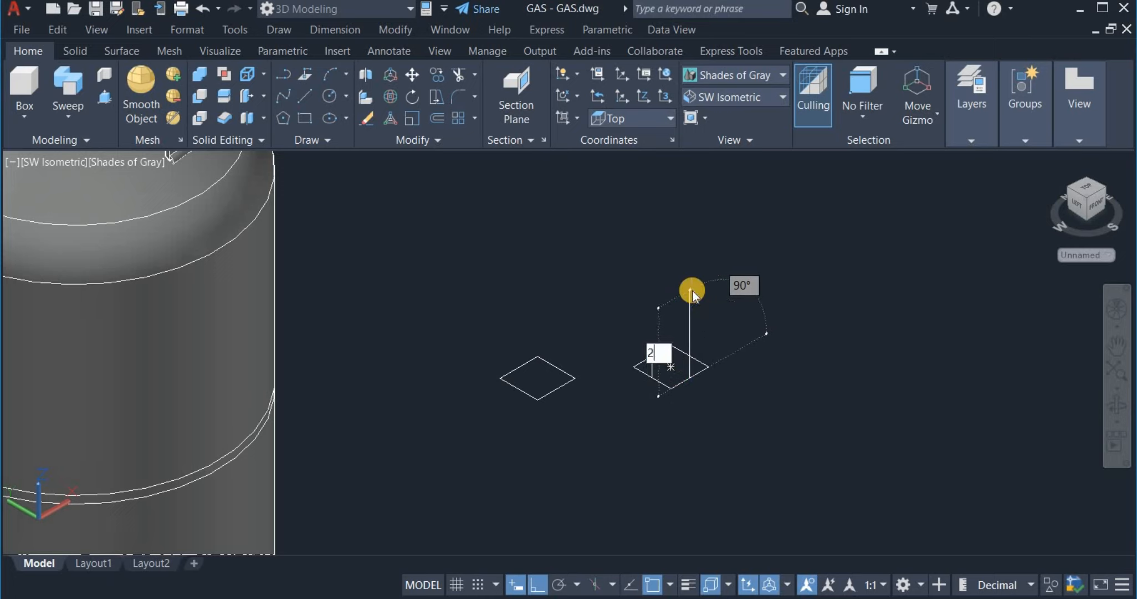
type("0")
key("Return")
right_click(717, 304)
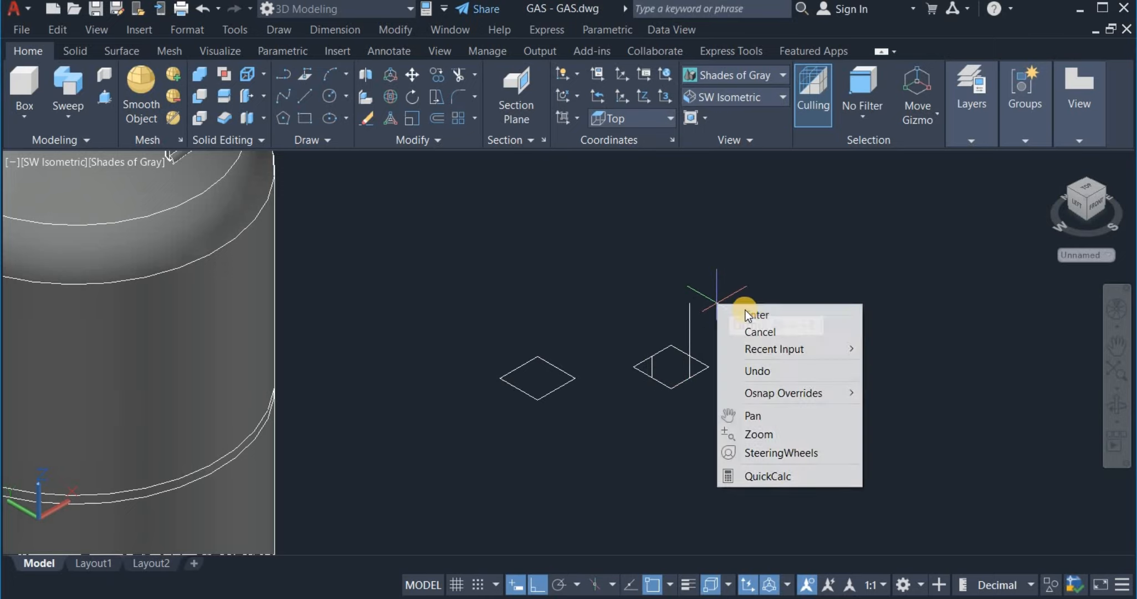
left_click(749, 315)
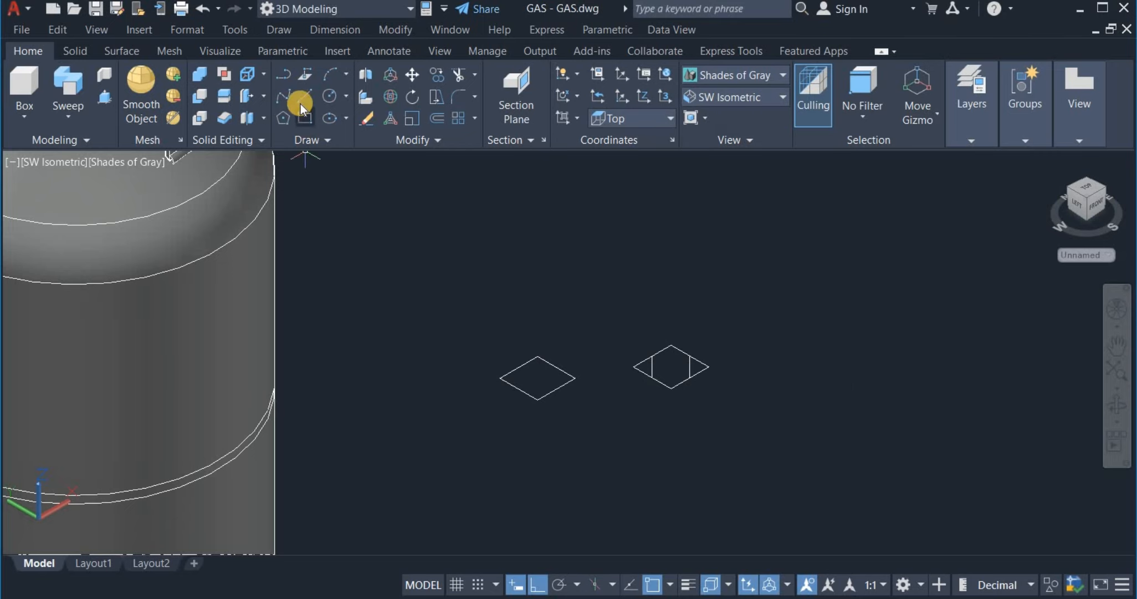
- Draw a straight line along the X axis in free space beyond the squares, in consecutive segments of 40, 10 and 10
left_click(660, 268)
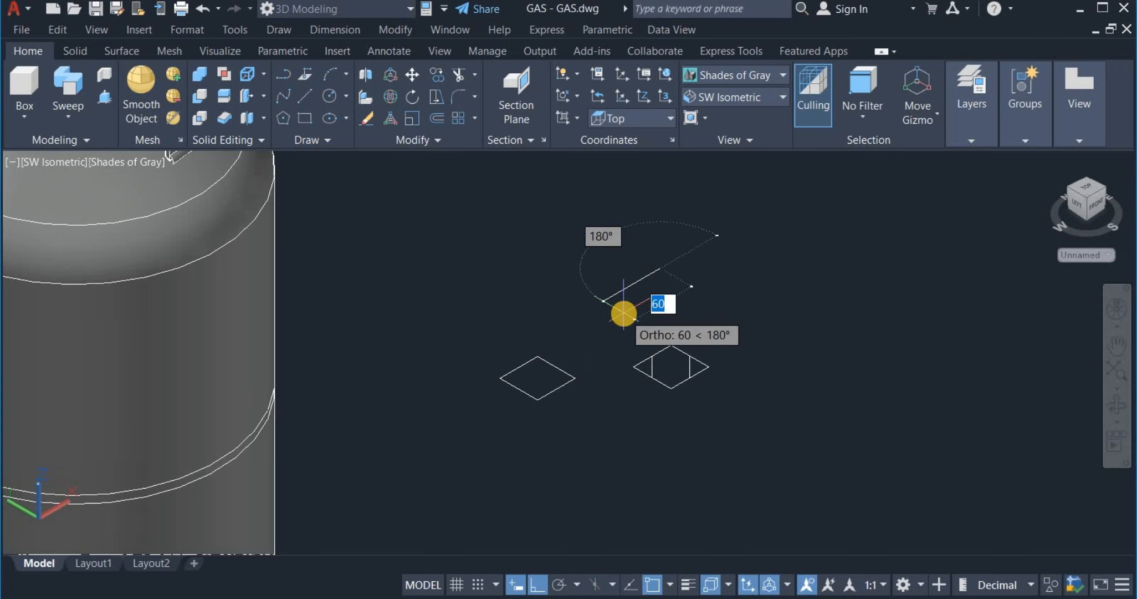
type("4")
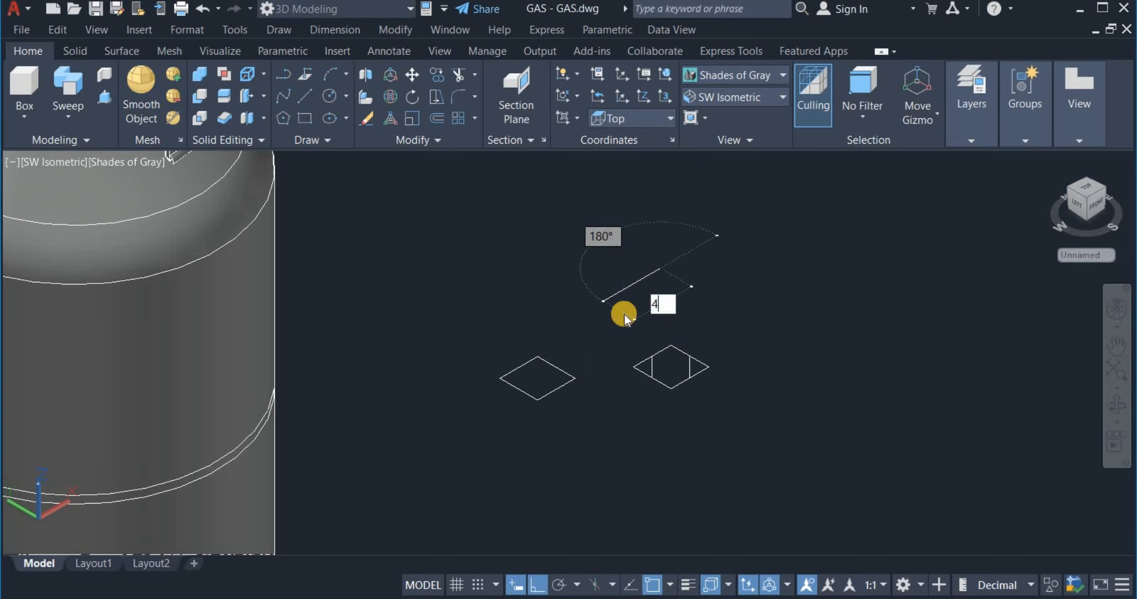
type("0")
key("BackSpace")
key("BackSpace")
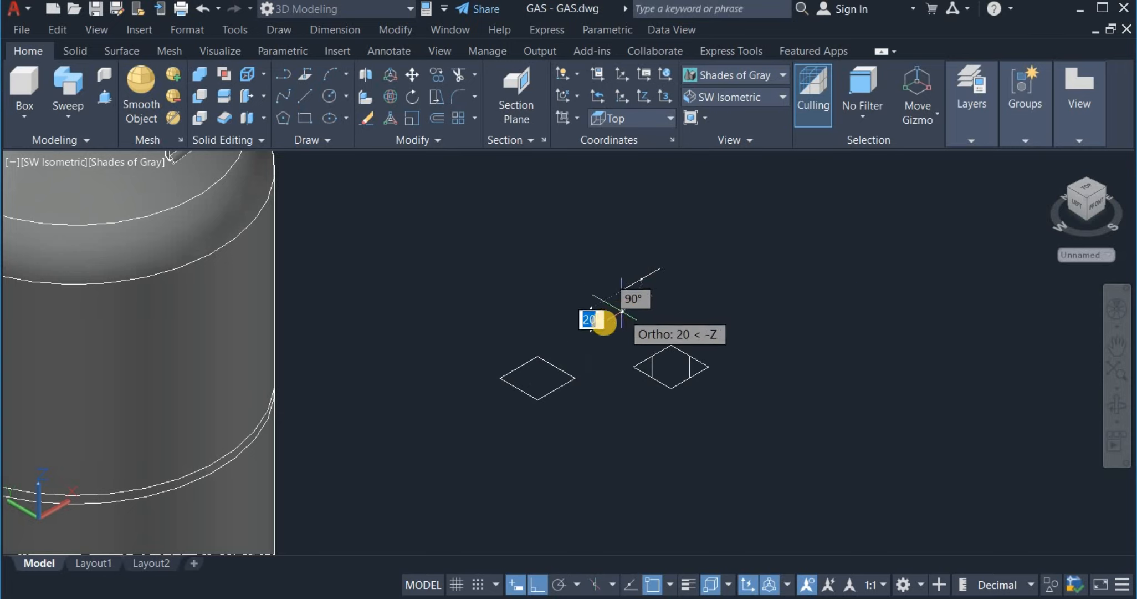
type("1")
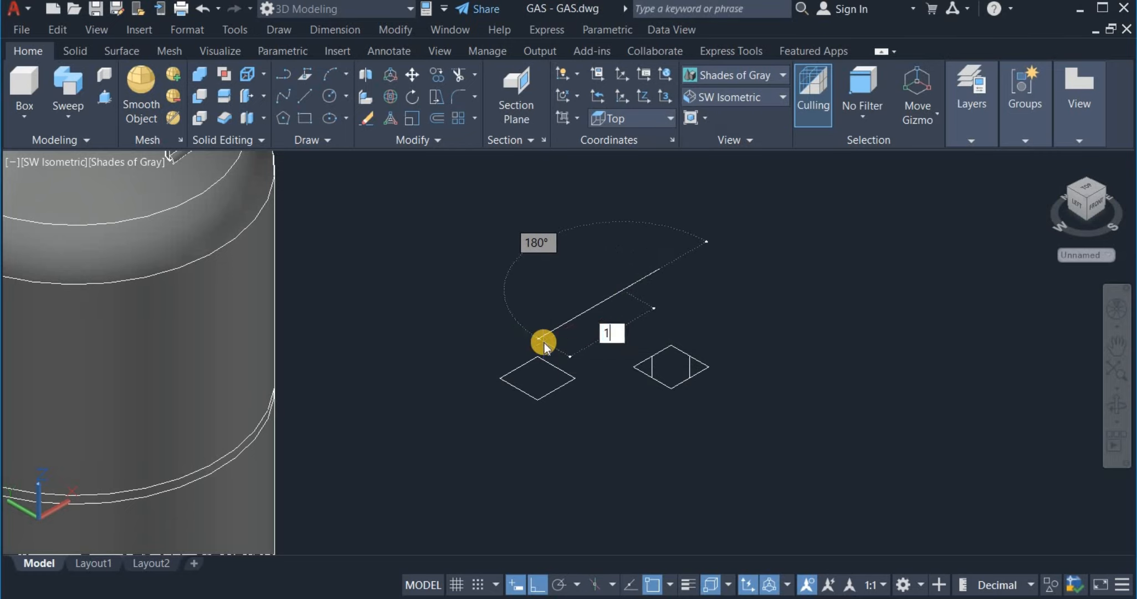
type("30")
key("BackSpace")
key("BackSpace")
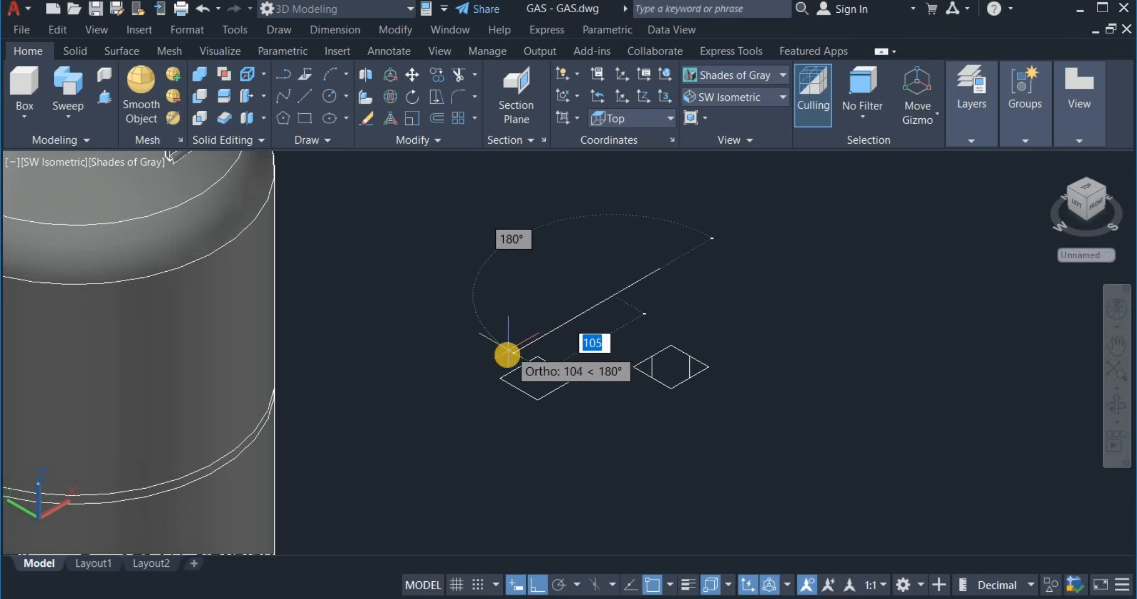
type("10")
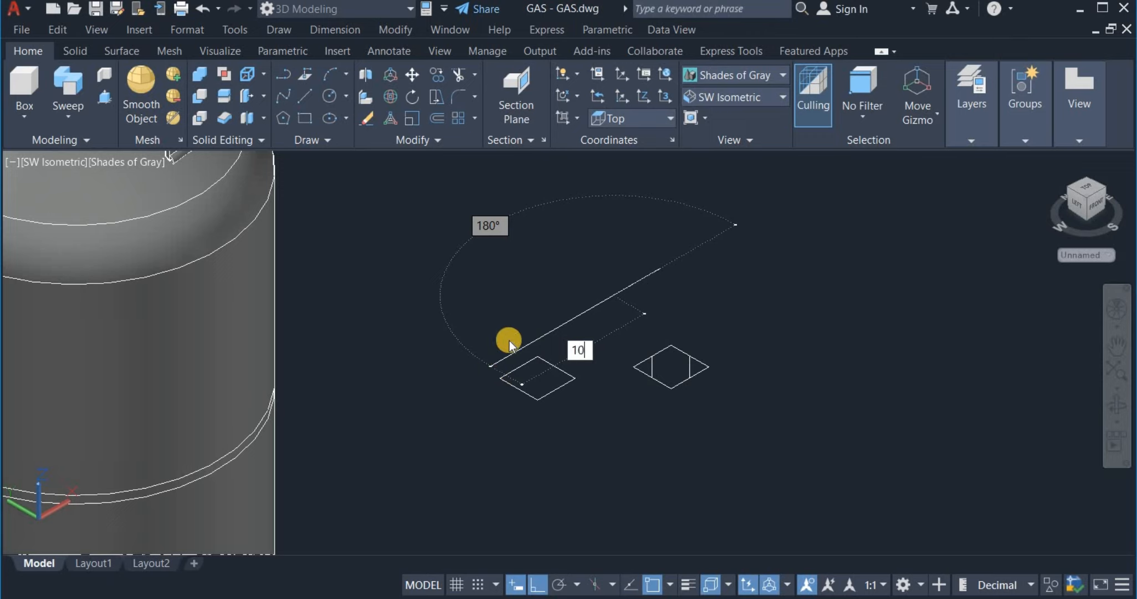
right_click(548, 288)
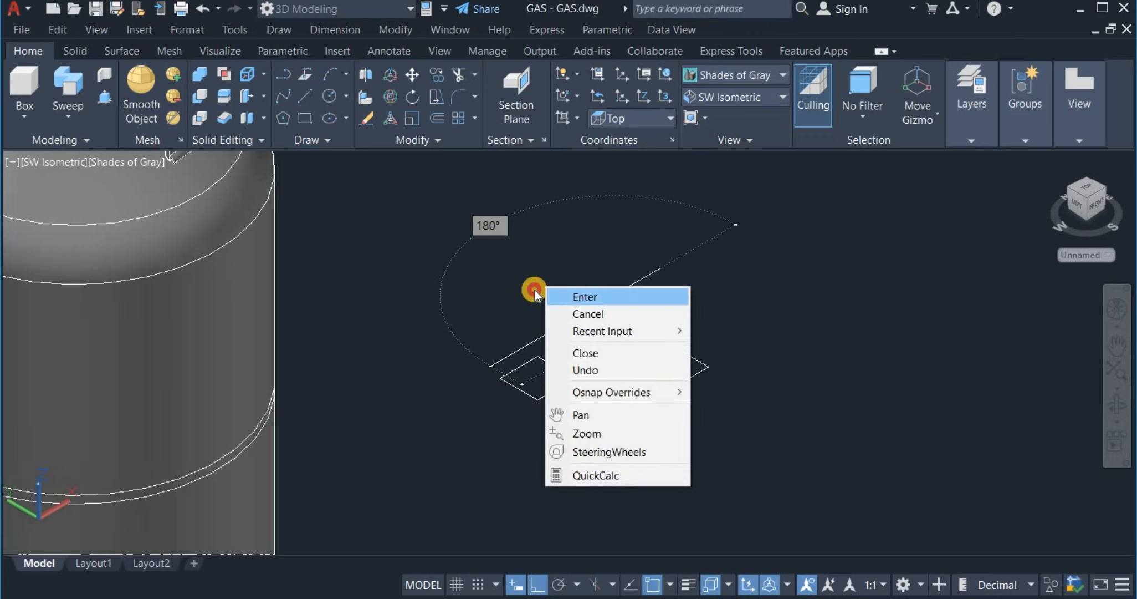
left_click(554, 292)
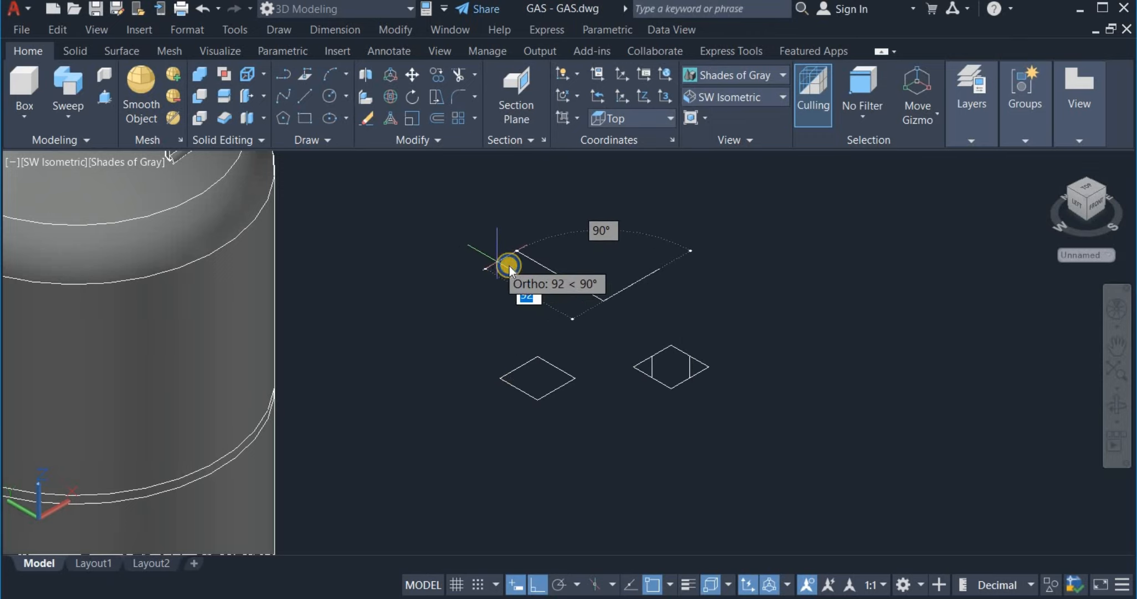
right_click(509, 268)
left_click(514, 271)
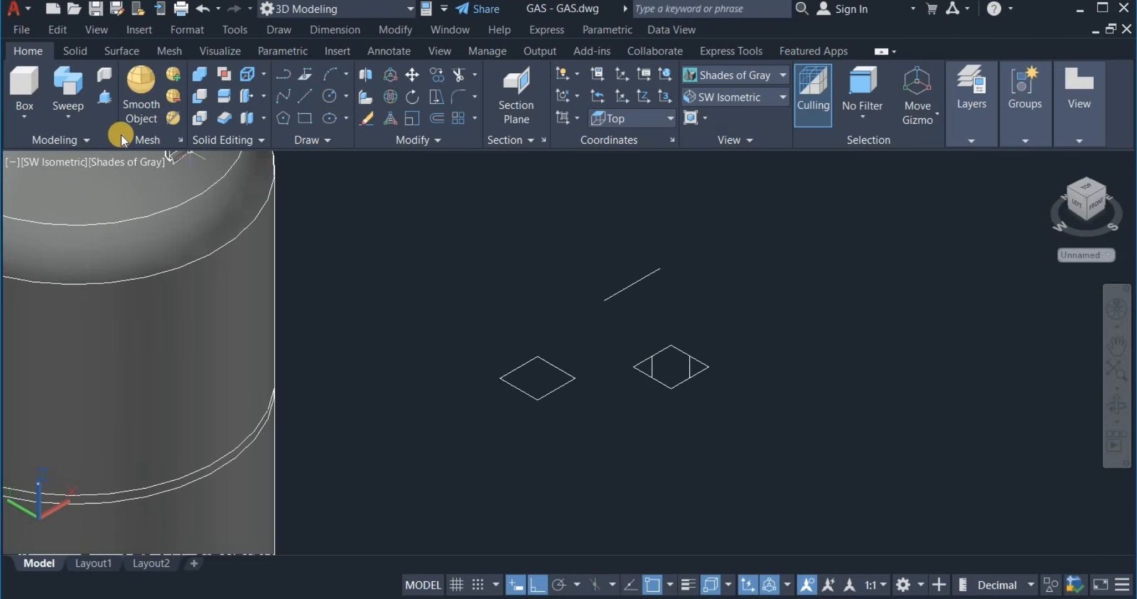
- Draw a circle of diameter 9 in the free space between the cylinder and the straight line
left_click(335, 97)
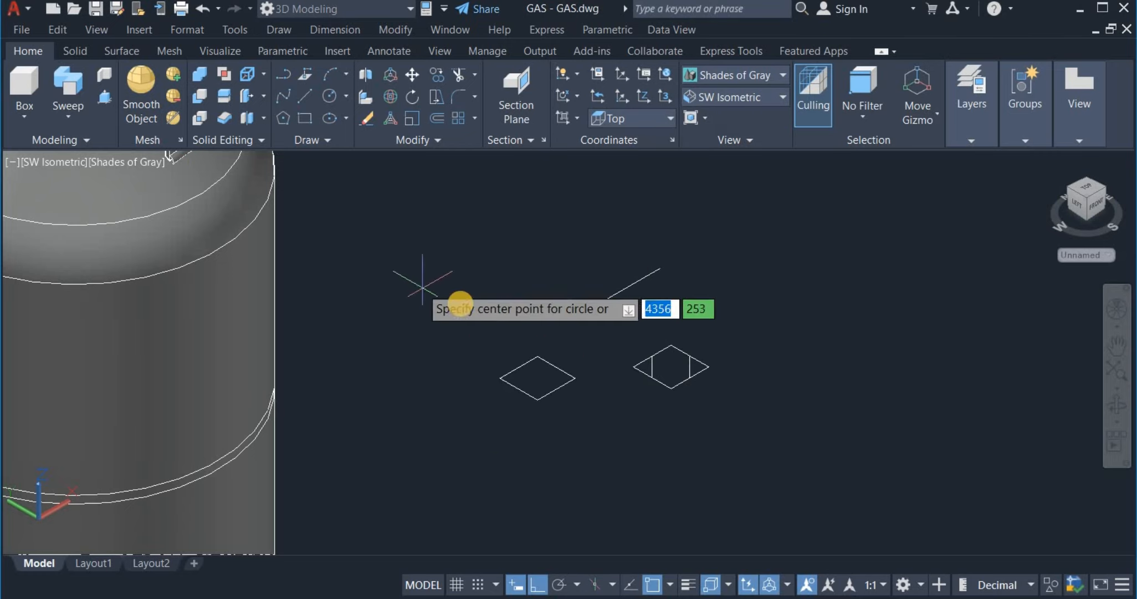
left_click(467, 296)
right_click(478, 304)
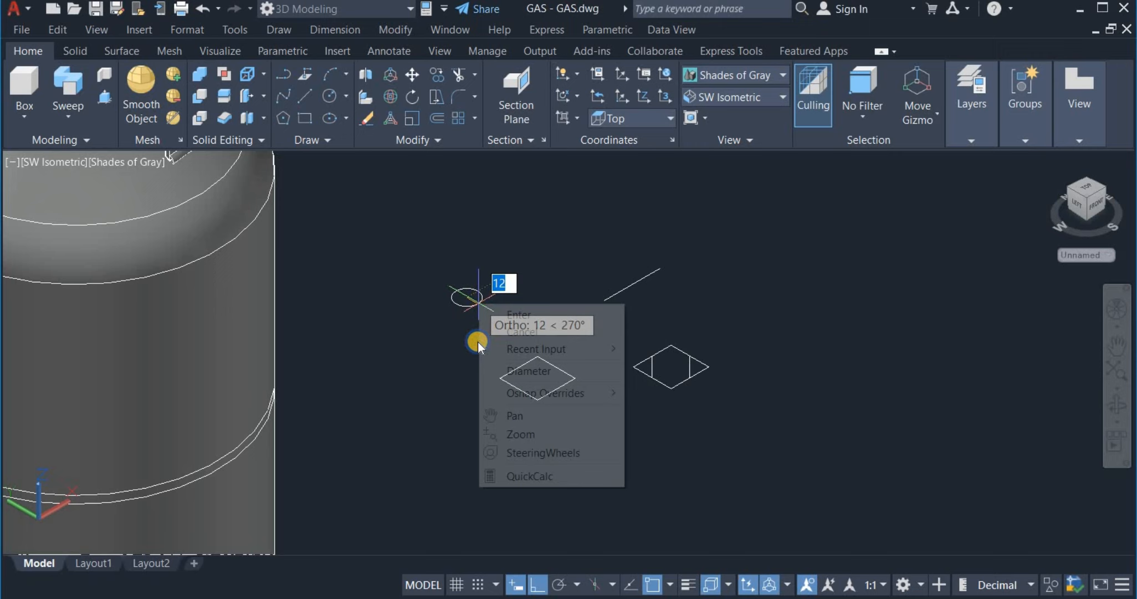
left_click(508, 369)
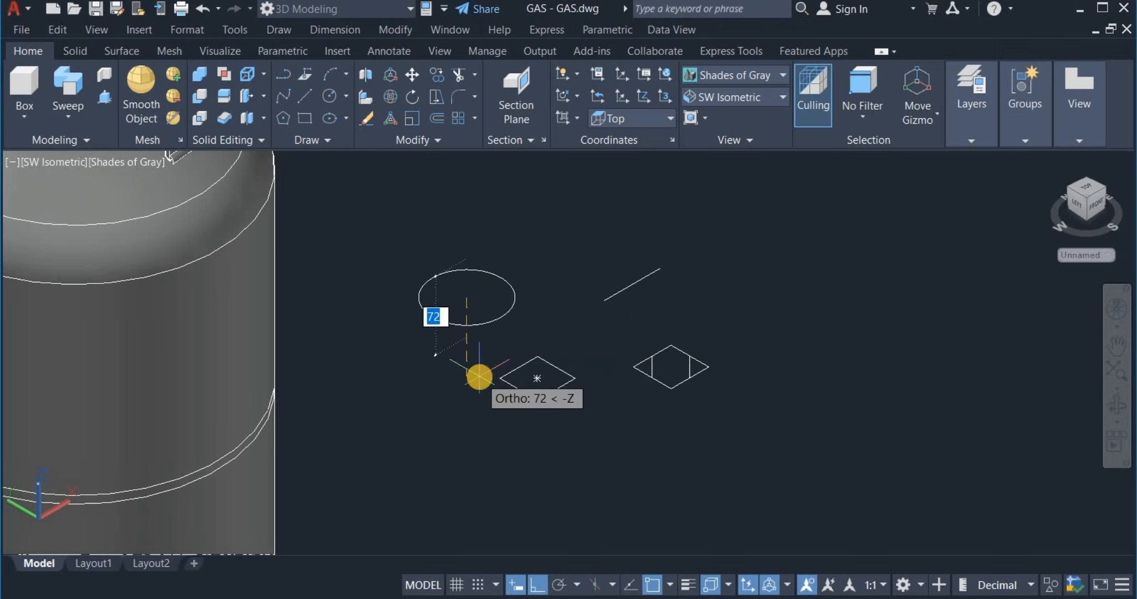
type("9")
key("Return")
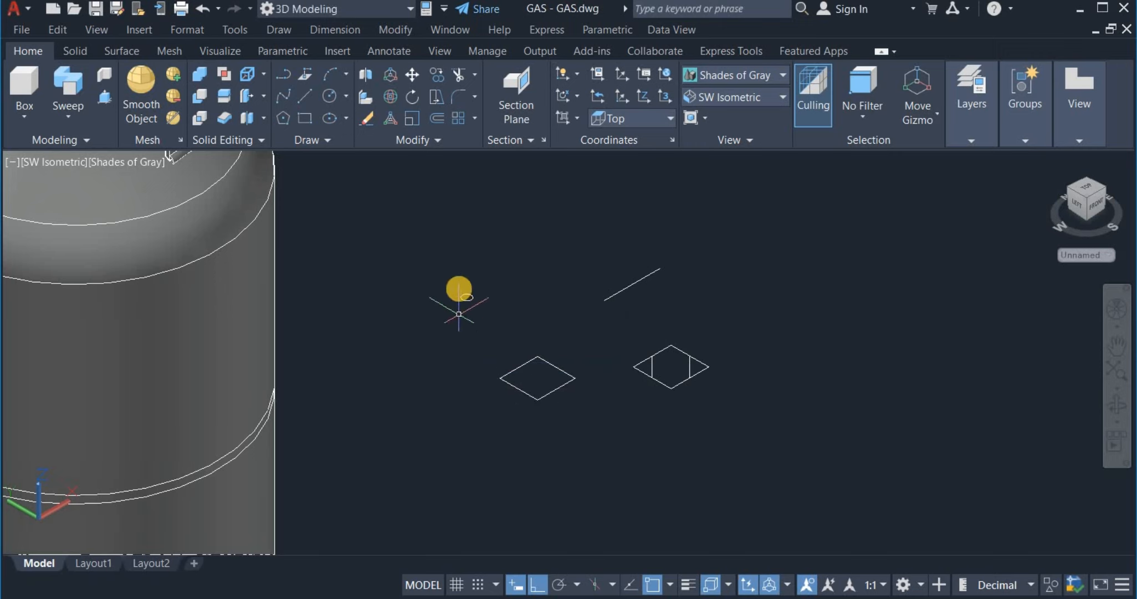
- Copy the small circle a short distance away, toward the straight line
left_click(459, 289)
left_click(488, 326)
right_click_drag(537, 330, 544, 326)
left_click(540, 354)
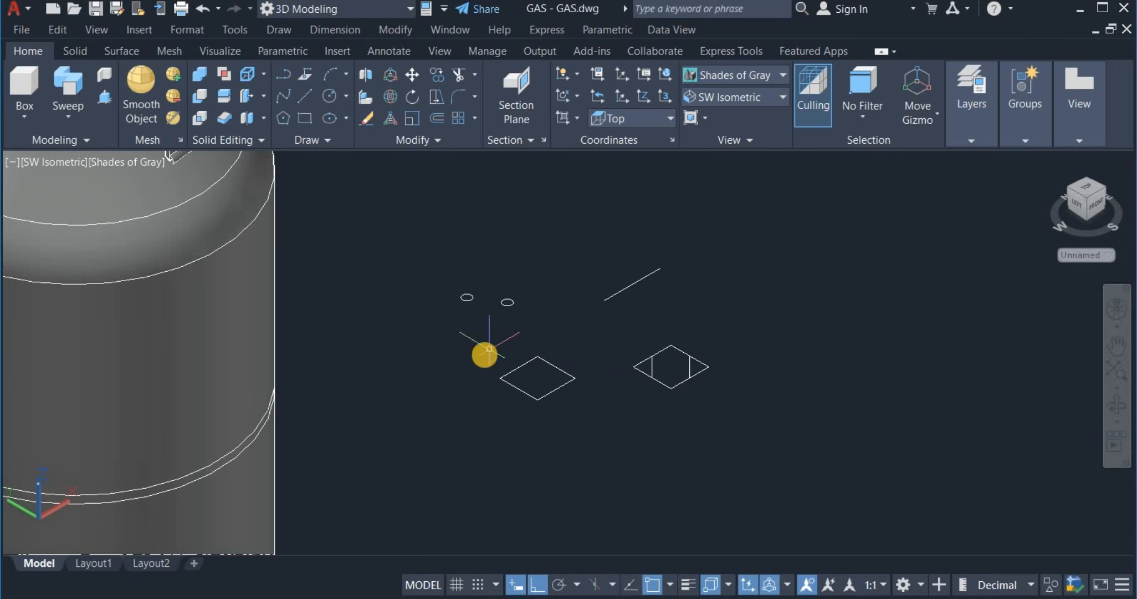
- Sweep the diameter 9 circle nearest the straight line along the line's 40-long segment
left_click(68, 106)
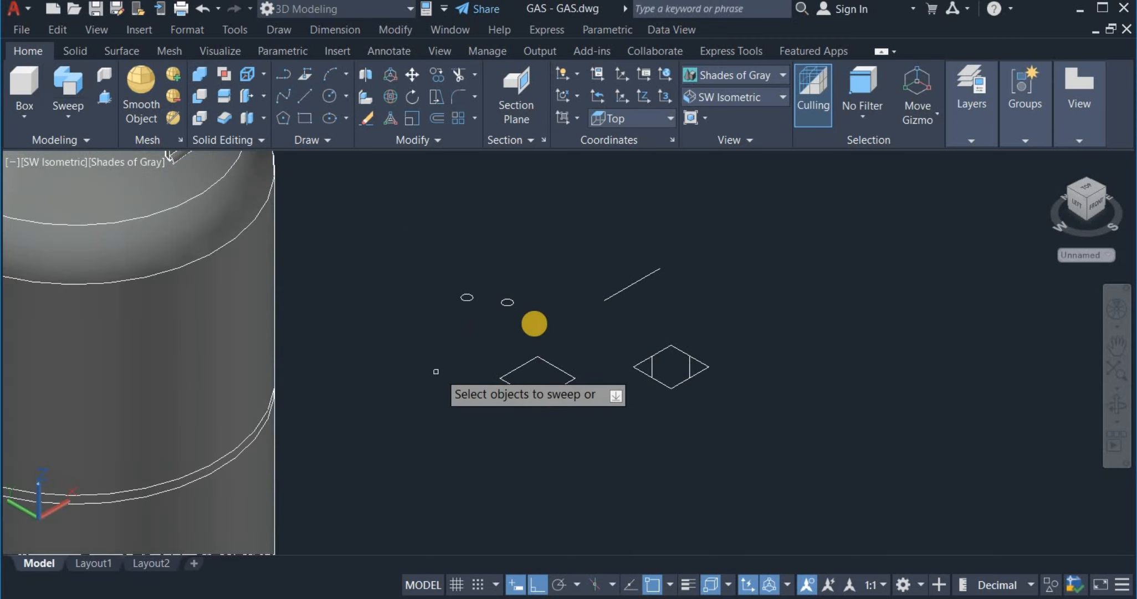
left_click(514, 303)
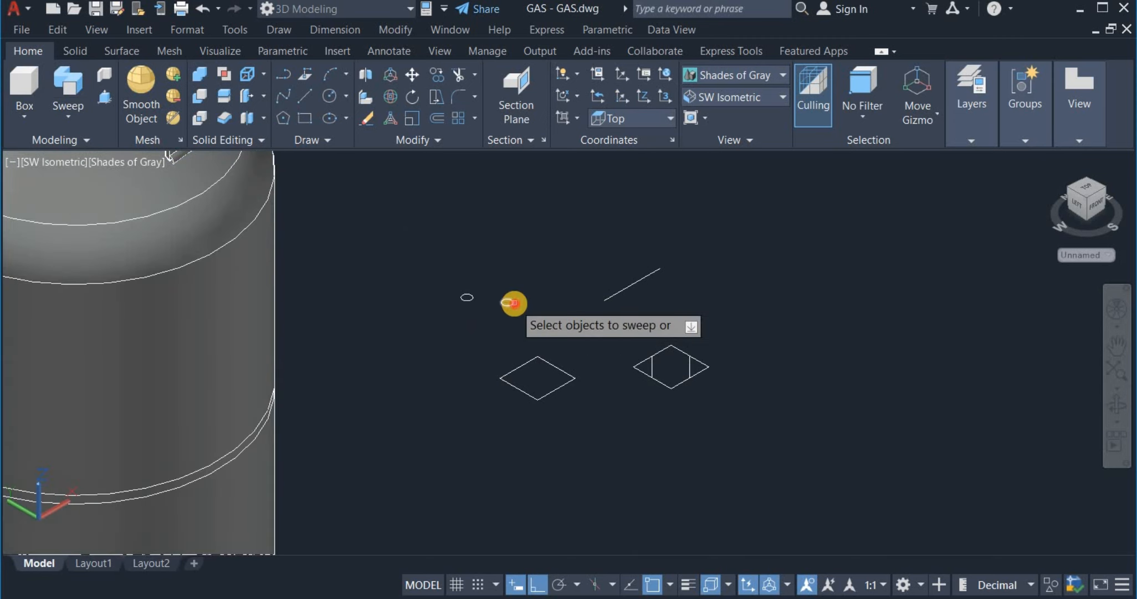
right_click(549, 290)
key("Return")
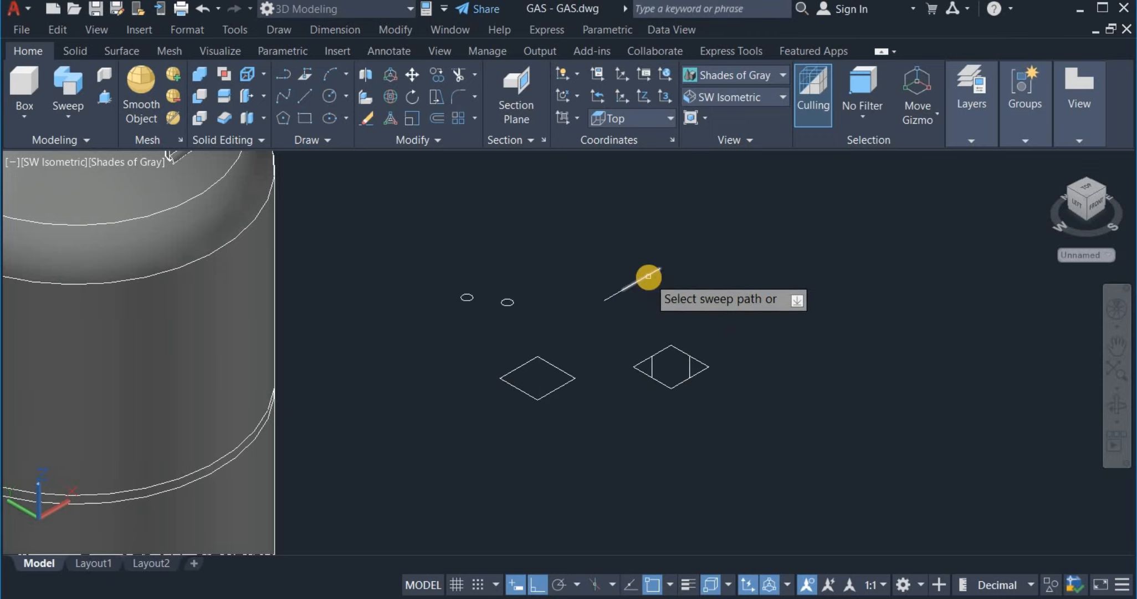
left_click(645, 304)
- Sweep the remaining diameter 9 circle along the 10-long segment at the free end of the straight line
right_click(522, 291)
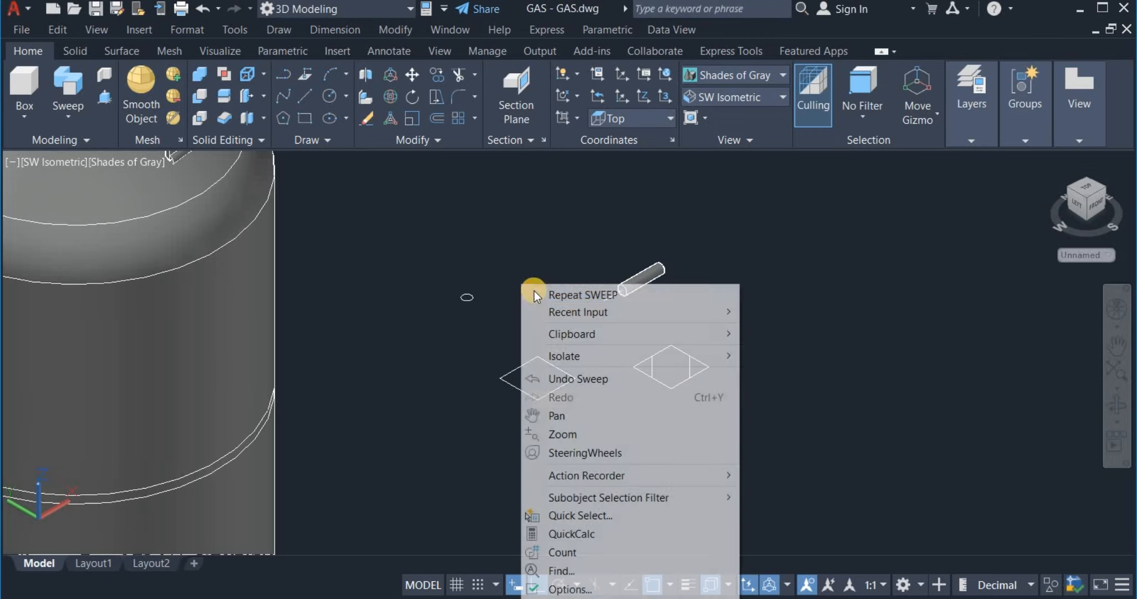
left_click(582, 295)
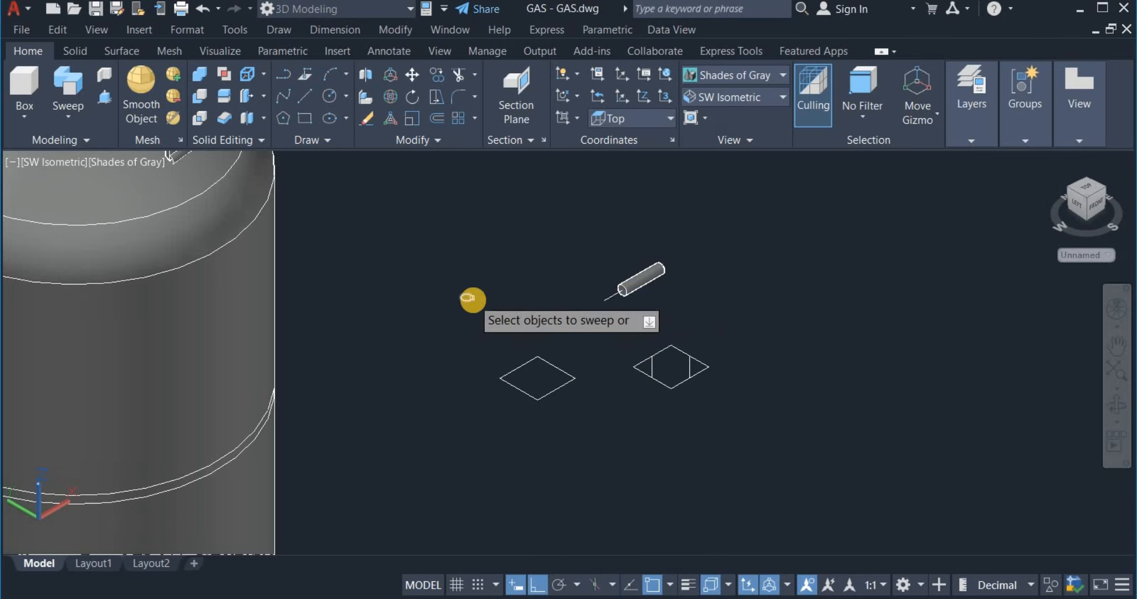
left_click(467, 297)
right_click(520, 320)
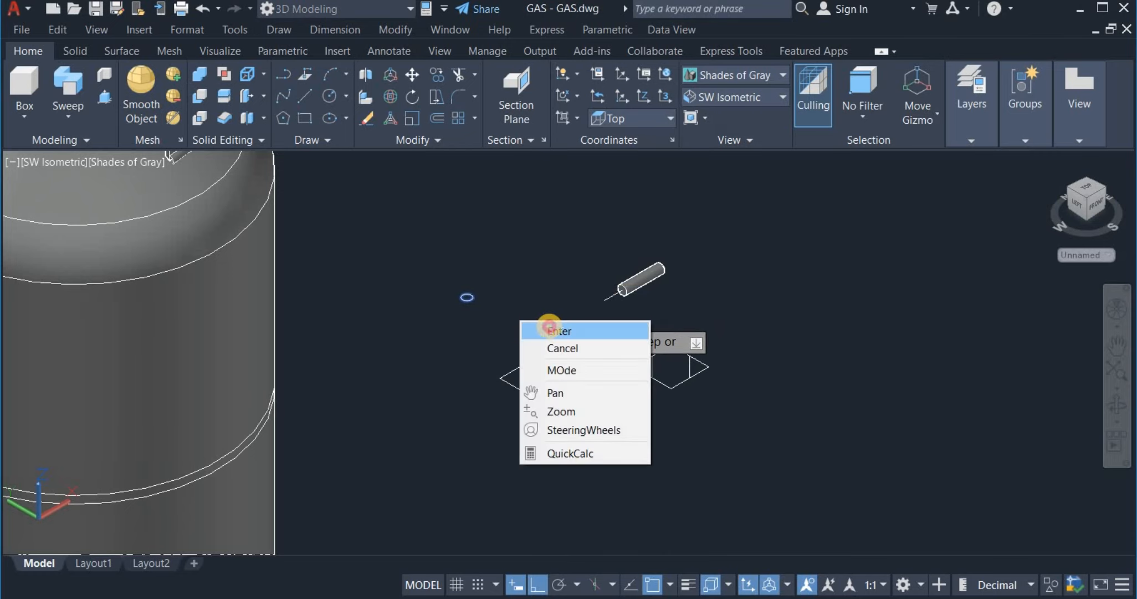
left_click(548, 331)
scroll(604, 288, "up", 3)
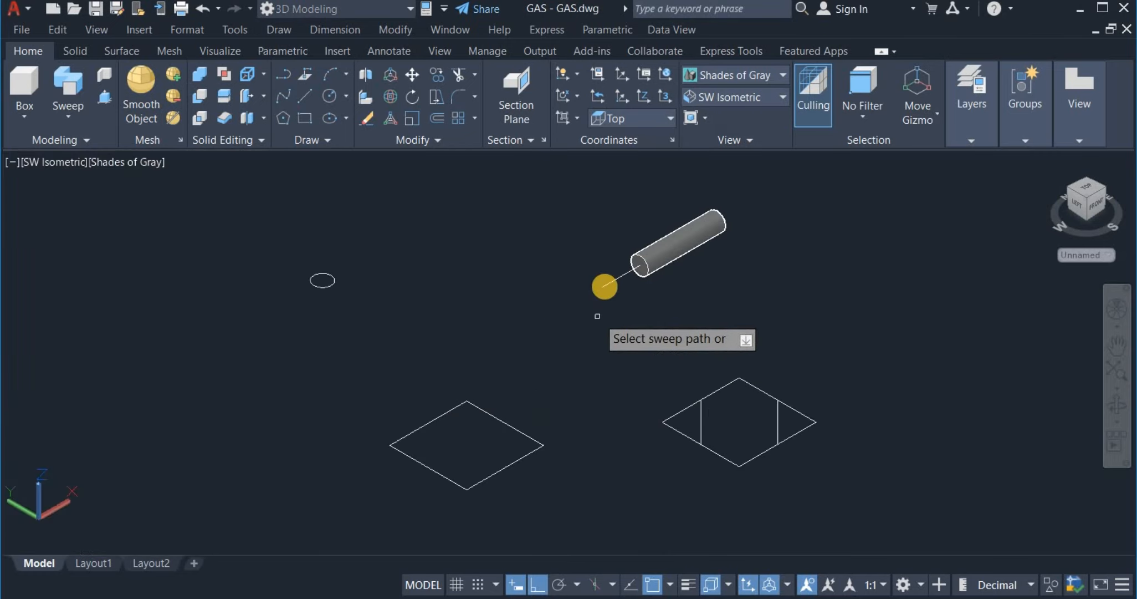
left_click(605, 286)
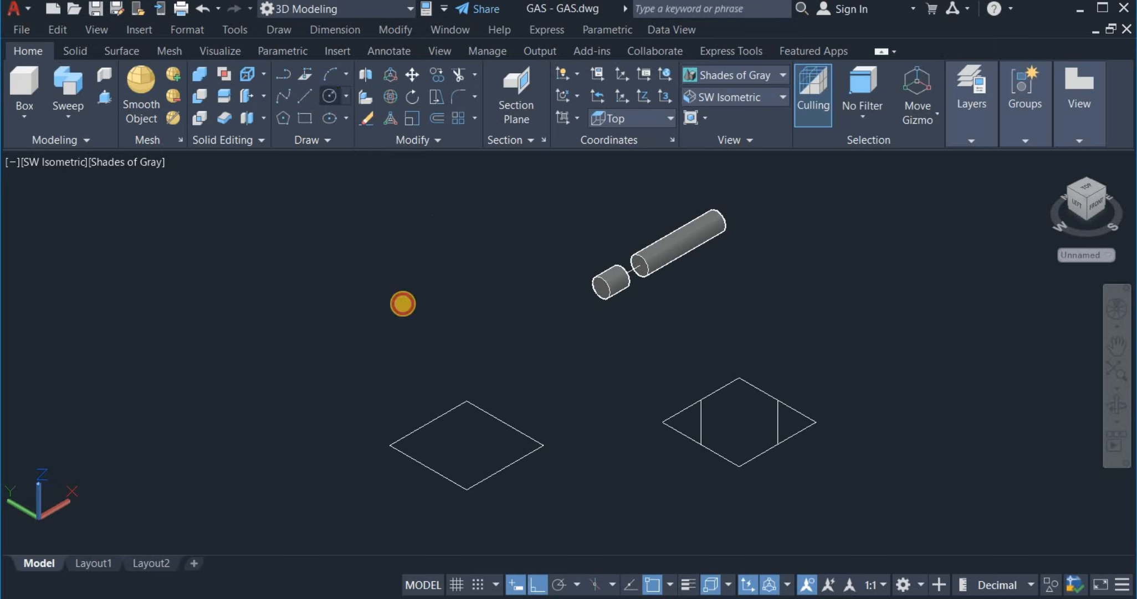
- Draw a circle of diameter 8 in the free space beside the two swept cylinders
left_click(422, 295)
right_click(437, 317)
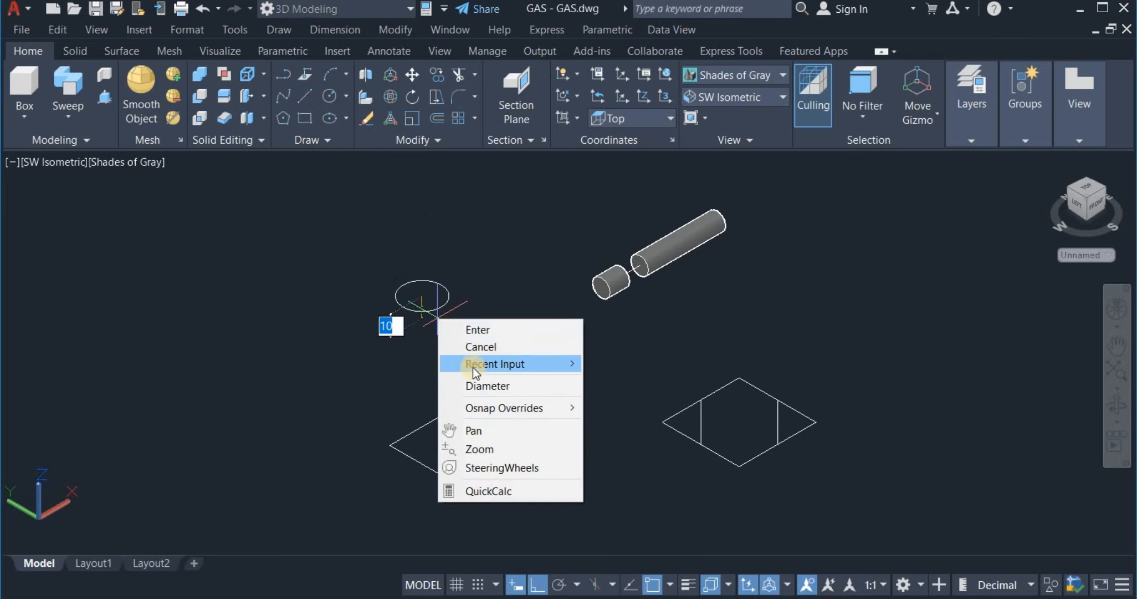
left_click(452, 386)
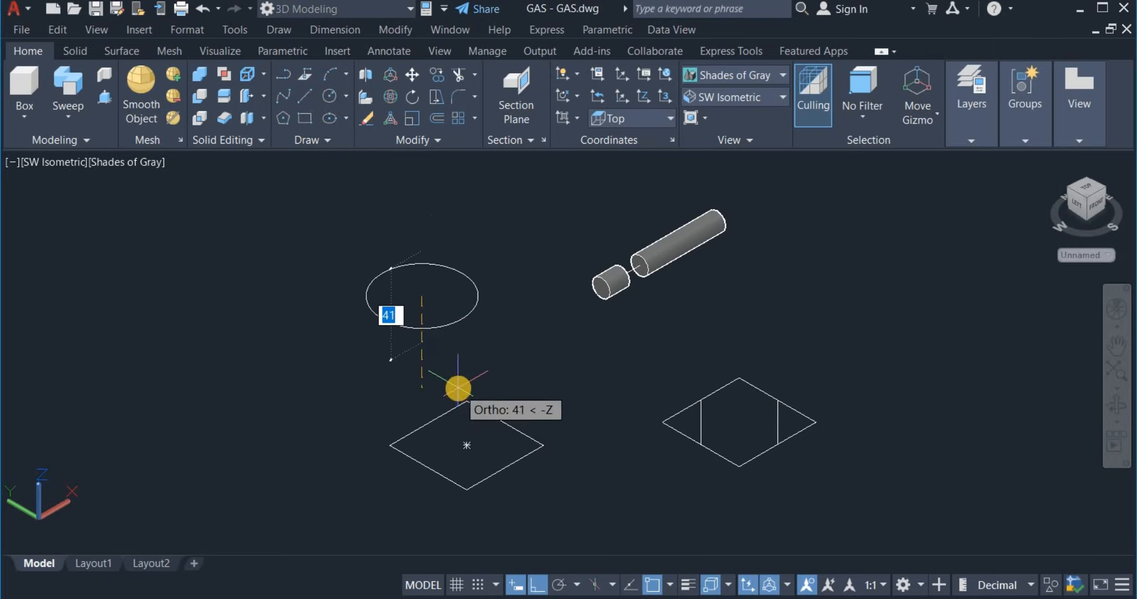
type("8")
key("Return")
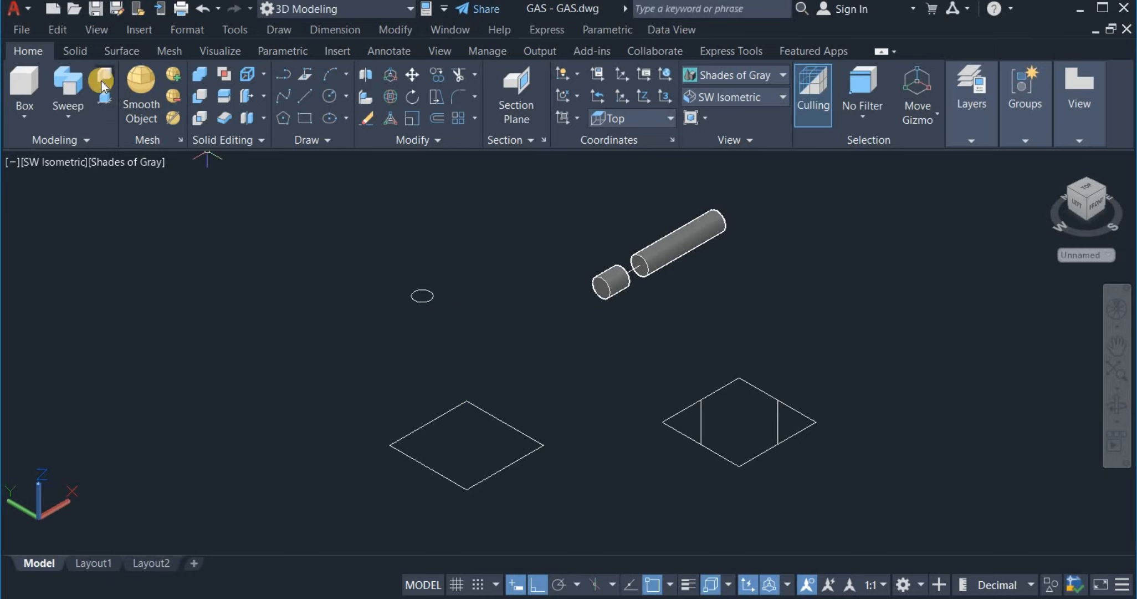
- Sweep the diameter 8 circle along the middle 10-long segment between the two cylinders
left_click(68, 86)
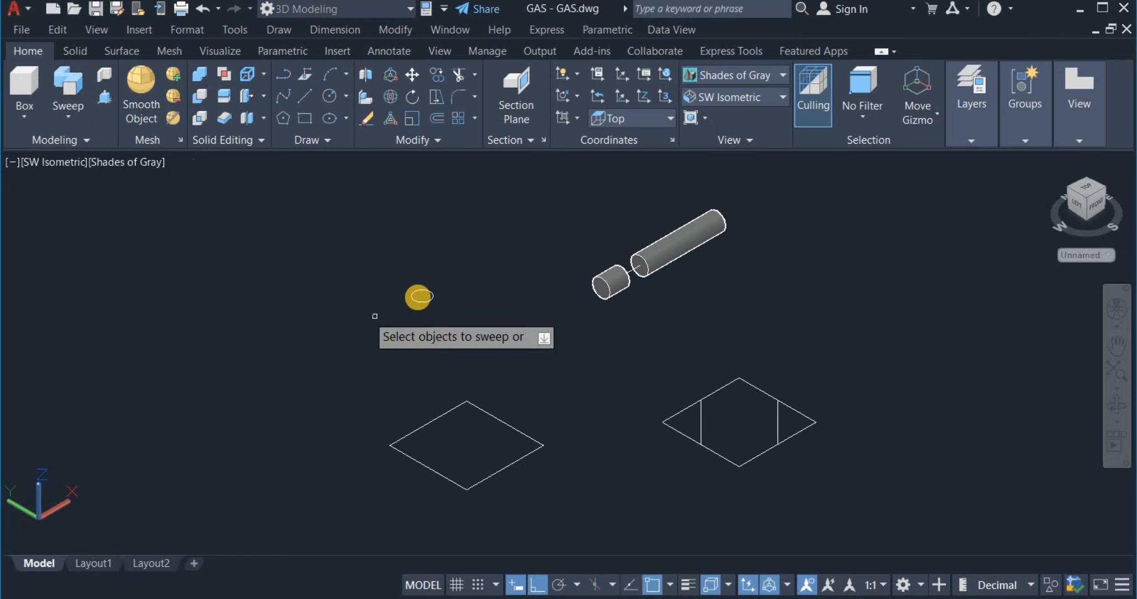
right_click(435, 274)
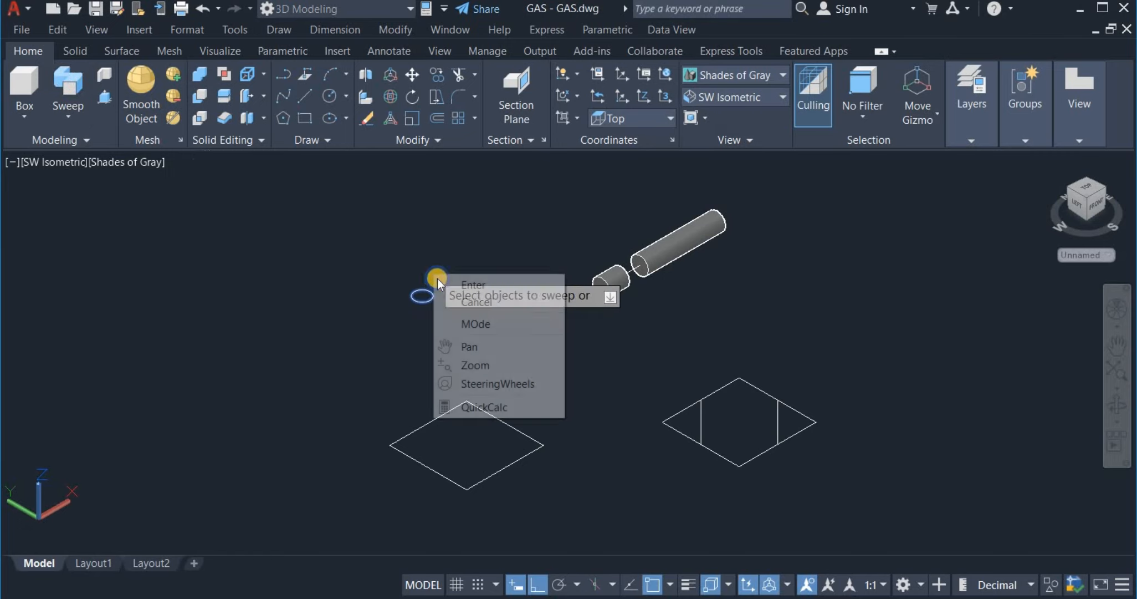
left_click(460, 284)
scroll(634, 294, "up", 3)
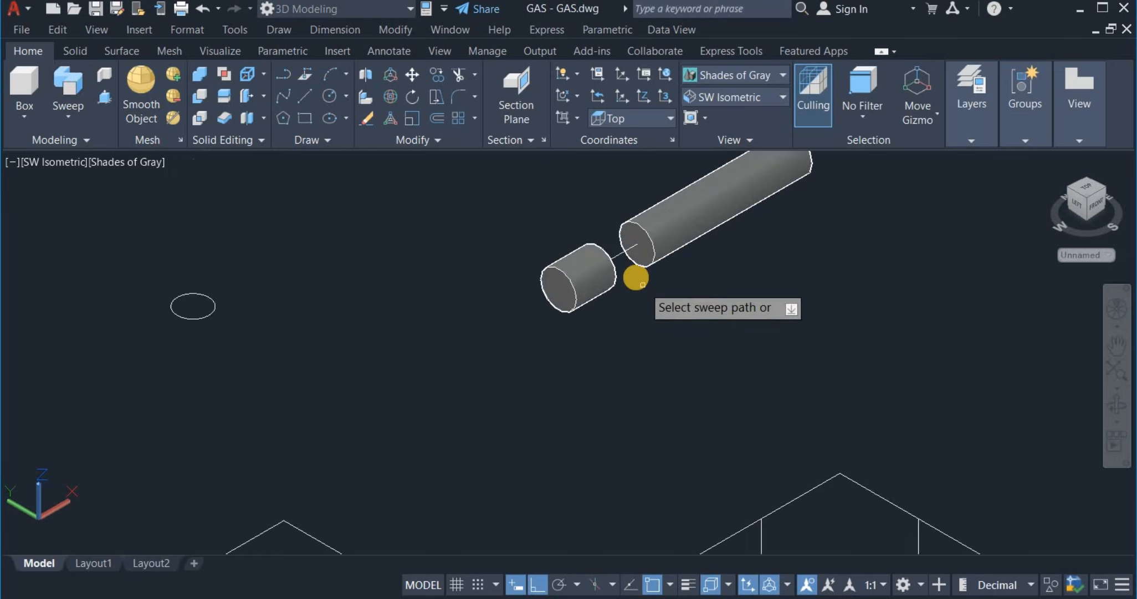
left_click(619, 252)
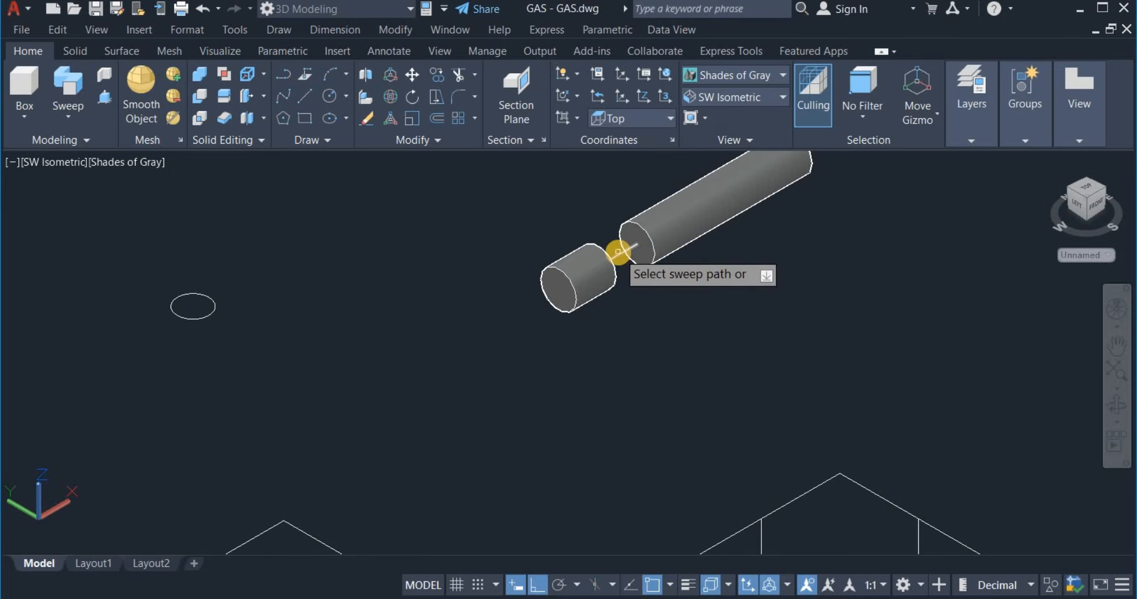
scroll(449, 359, "down", 3)
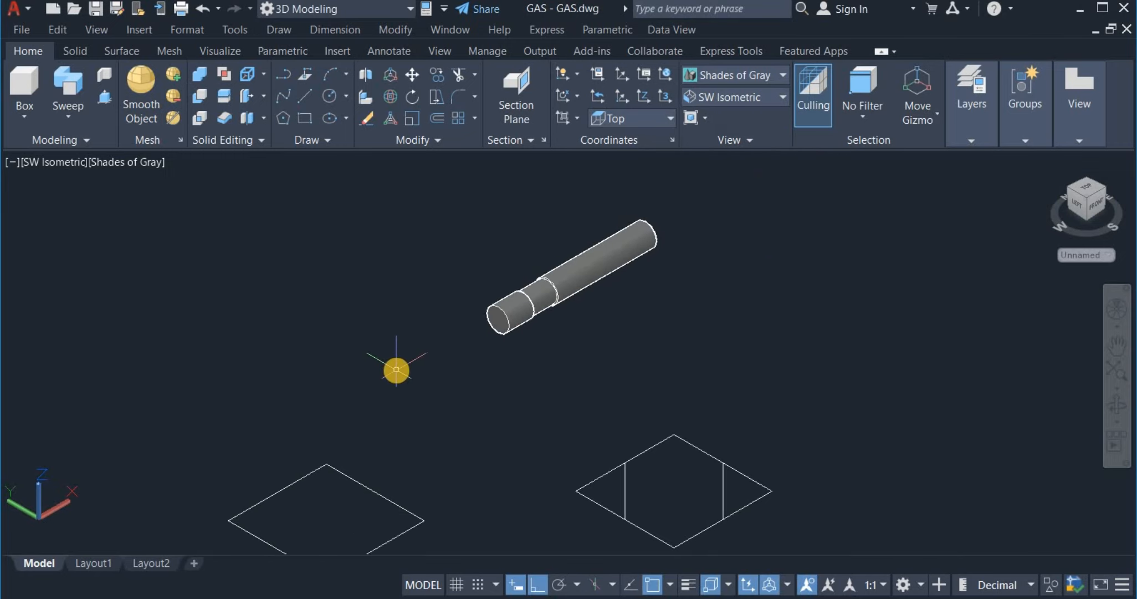
- Union the three swept cylinders into a single stepped rod
middle_click_drag(396, 373, 304, 361)
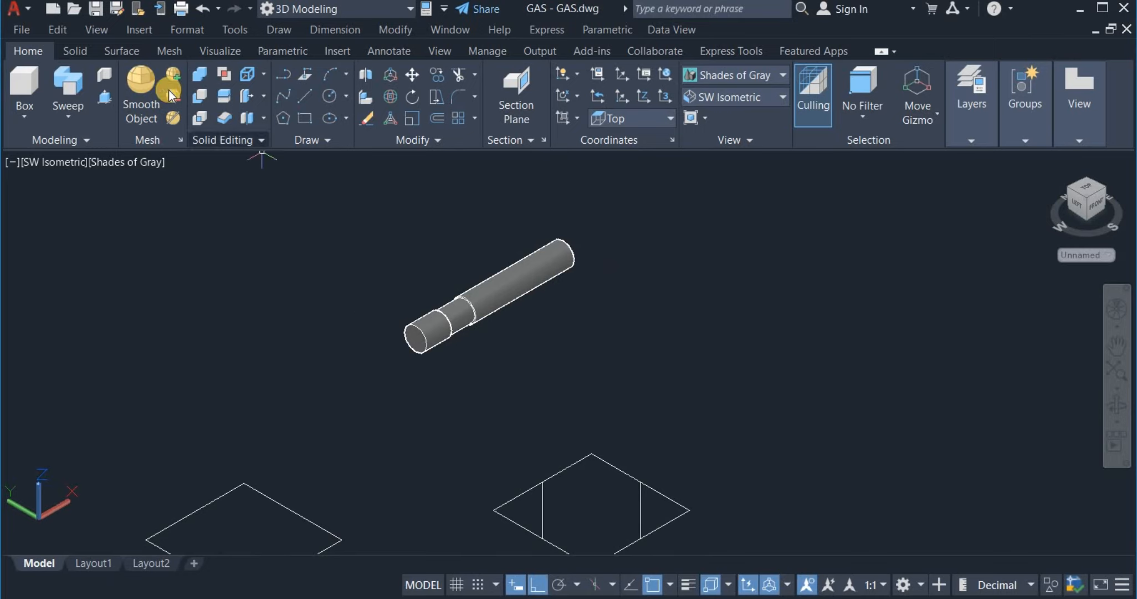
left_click(200, 74)
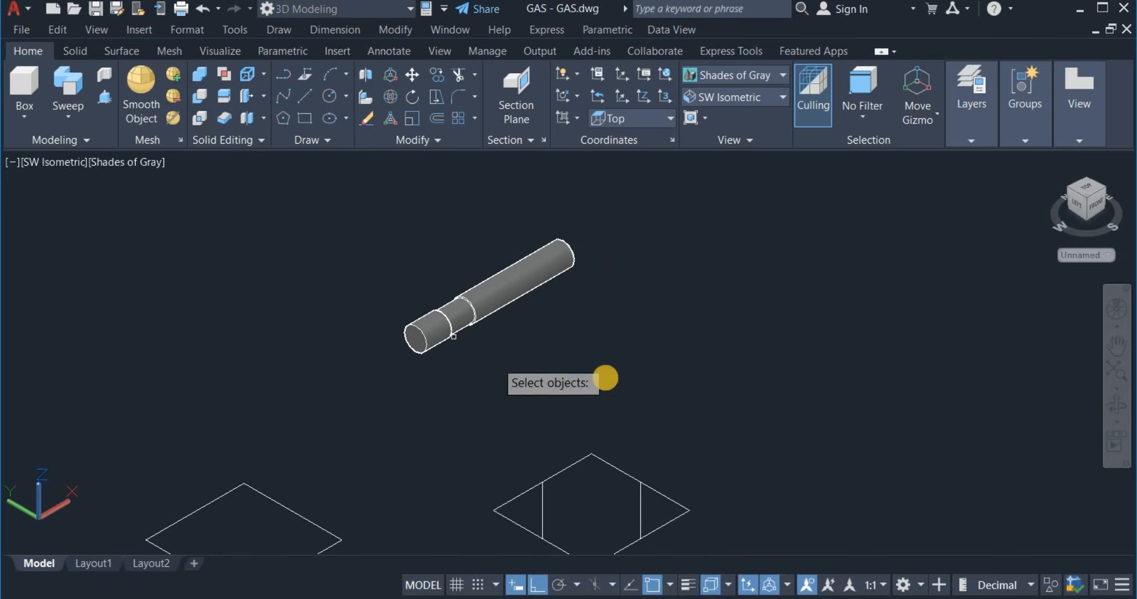
left_click(581, 360)
left_click(325, 256)
key("Return")
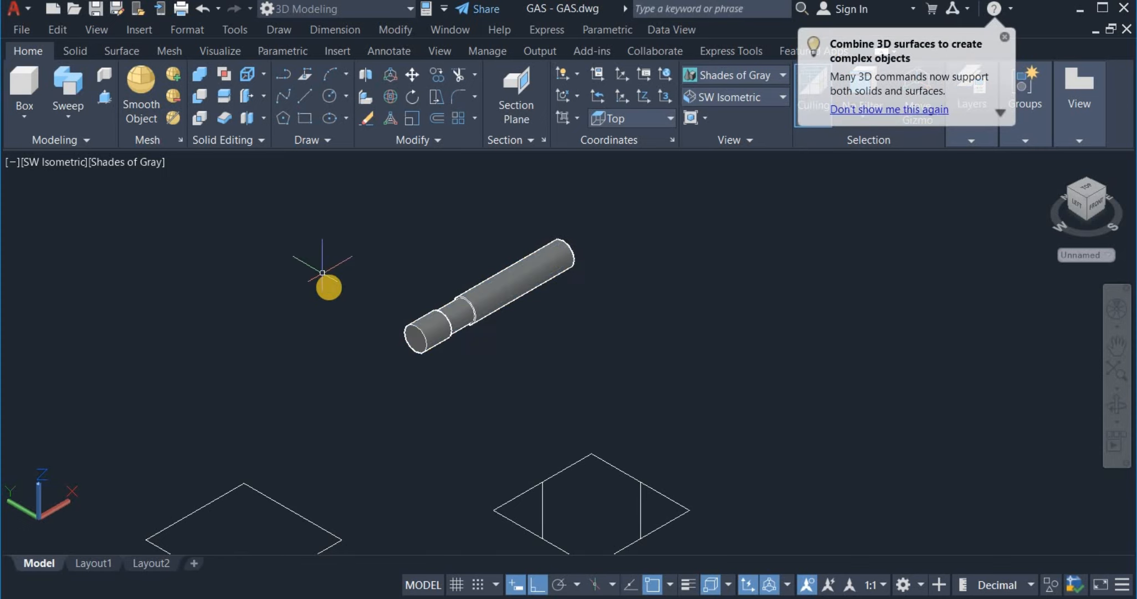
- Start a fillet with a set radius and edge-chain selection, picking the long section's shoulder edge beside the narrow neck
scroll(493, 369, "up", 3)
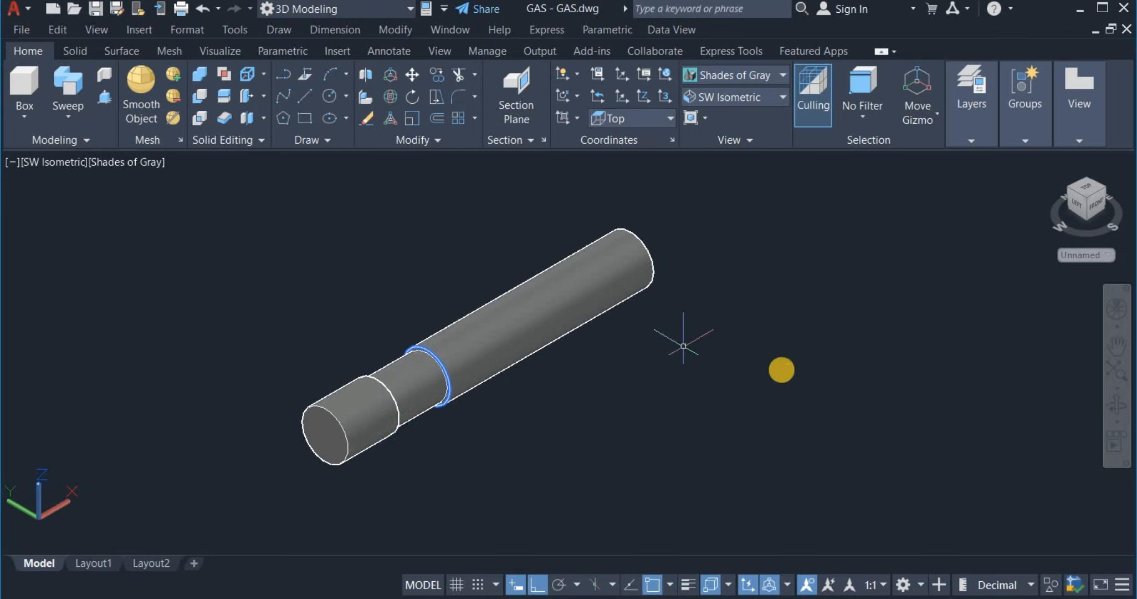
type("F")
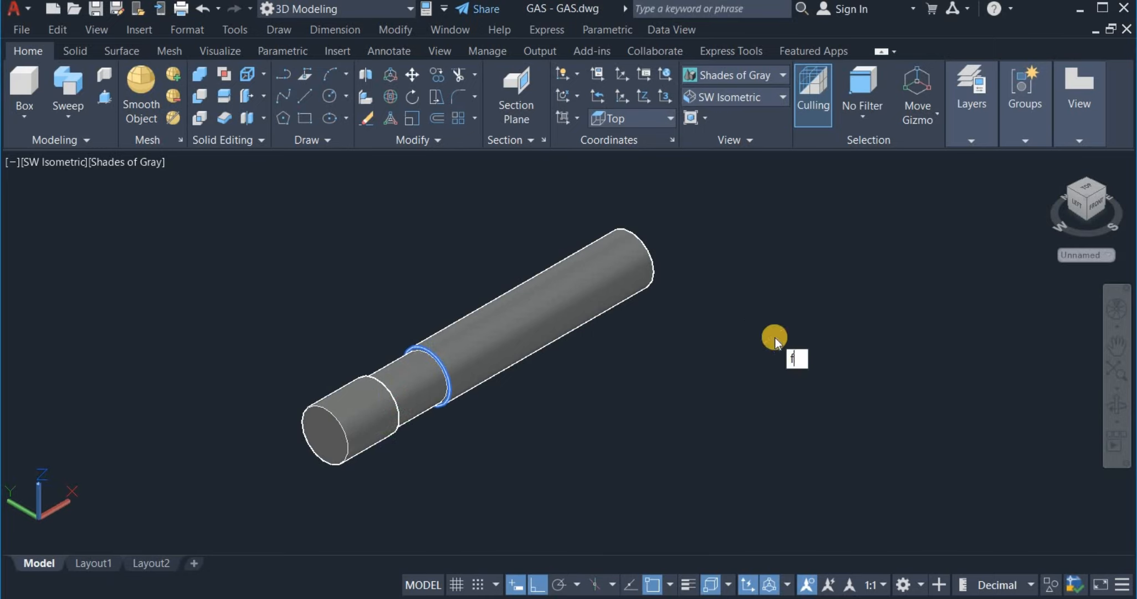
left_click(814, 394)
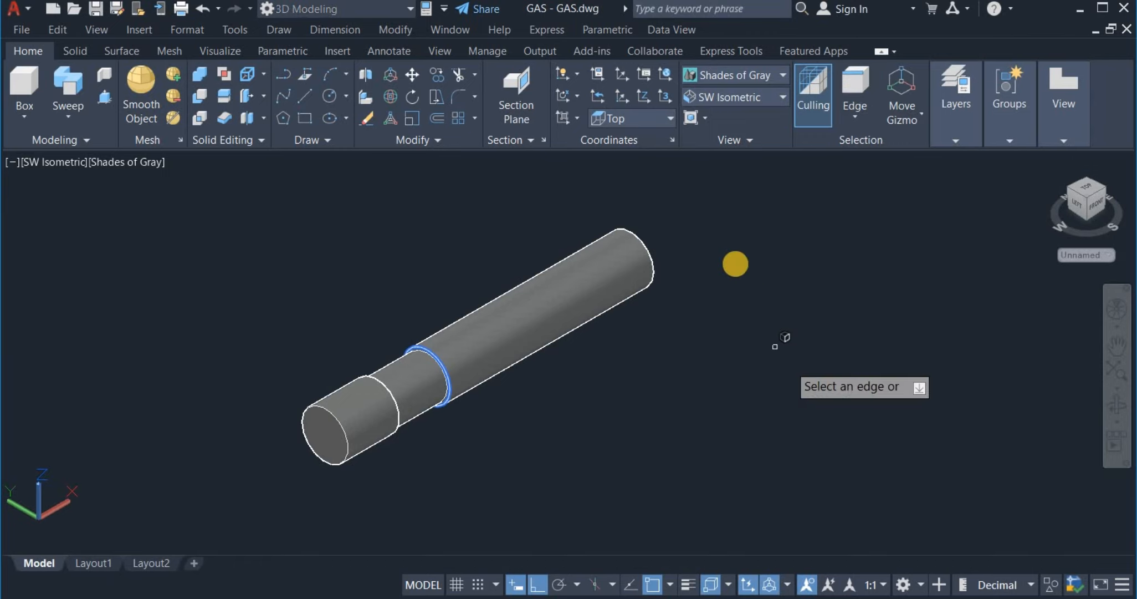
right_click(731, 252)
left_click(787, 348)
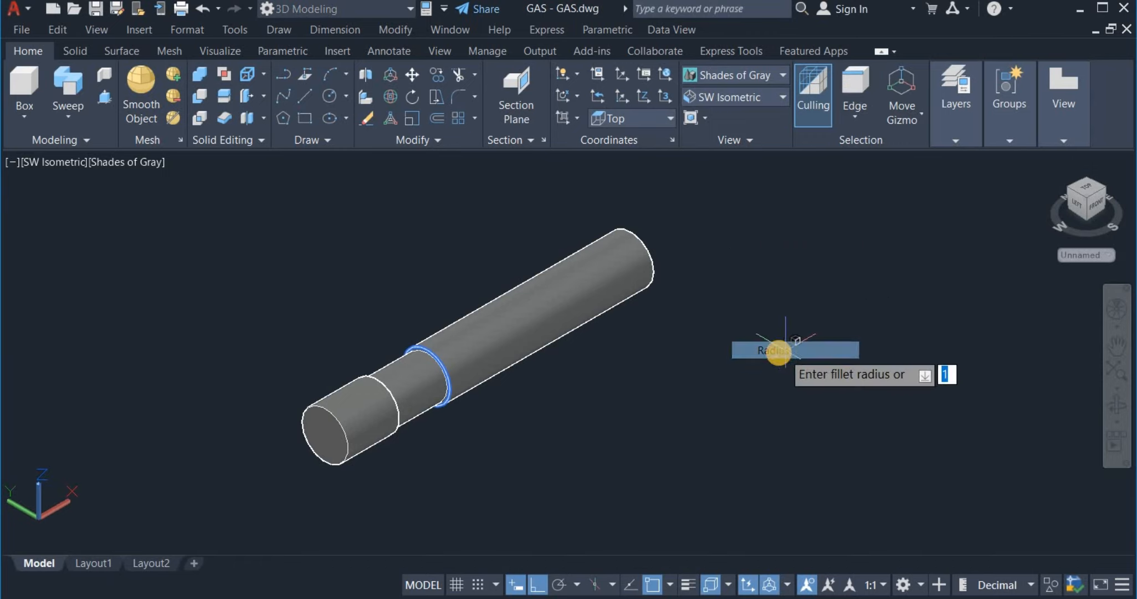
key("Return")
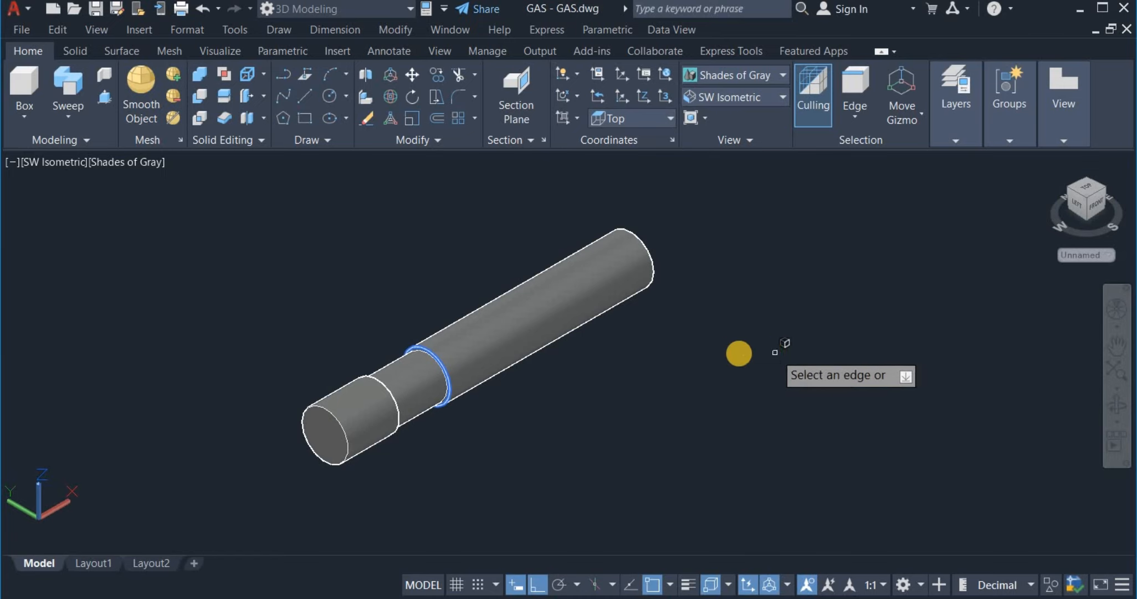
right_click(725, 339)
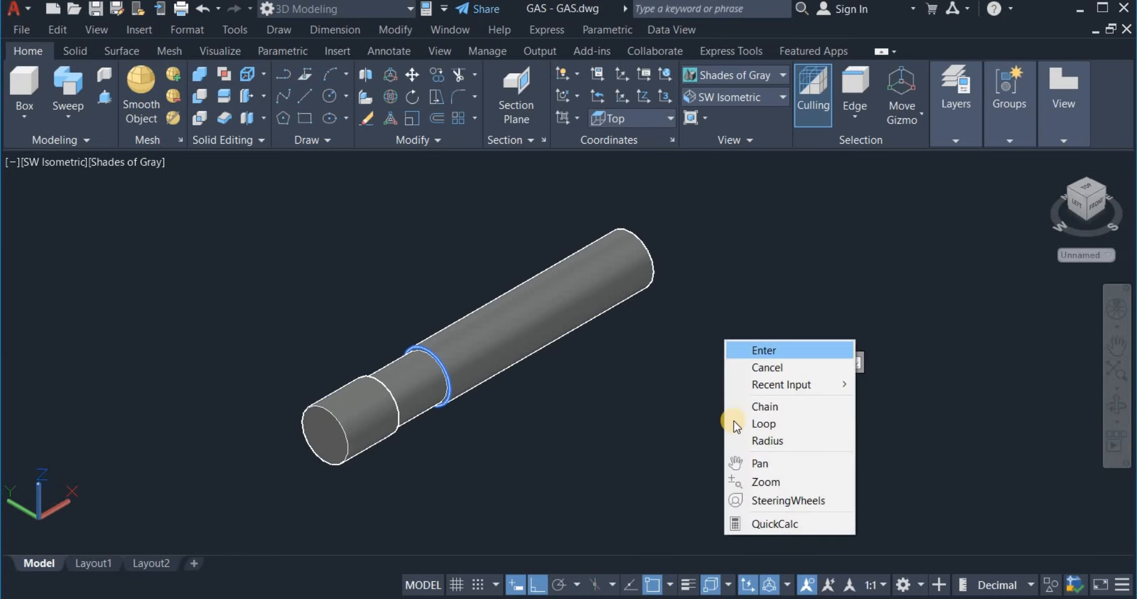
left_click(767, 406)
scroll(464, 411, "up", 5)
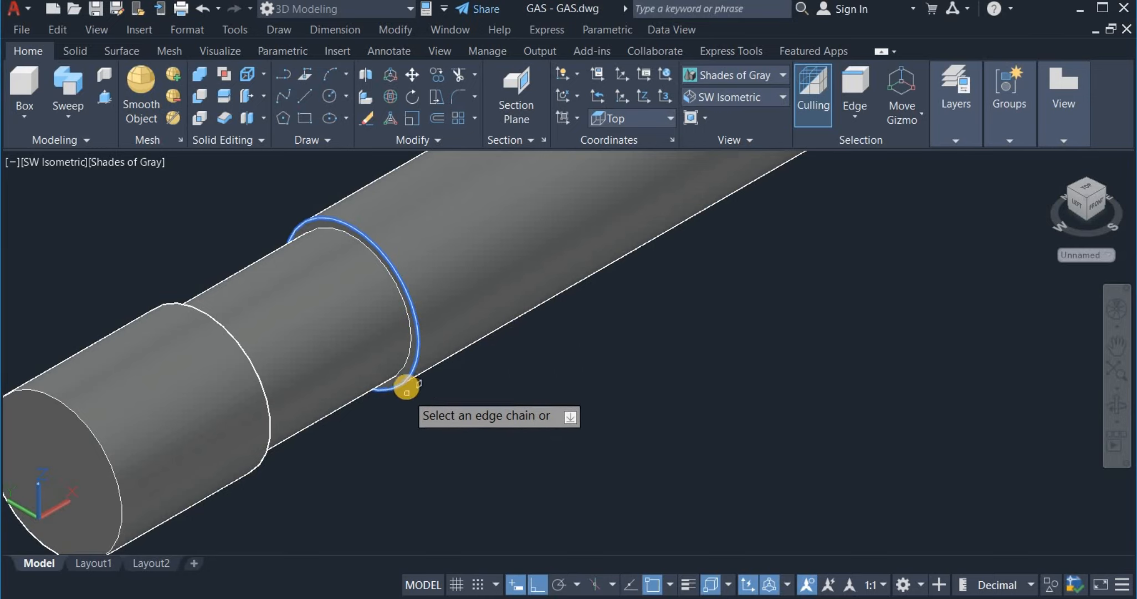
left_click(408, 387)
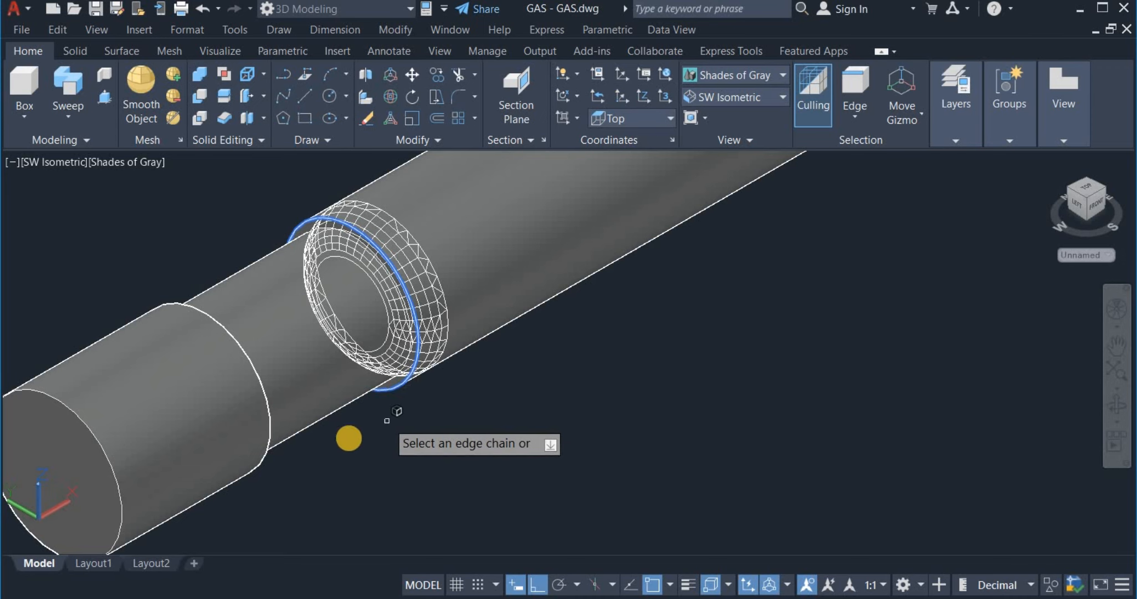
- Add both circular edges of the rod's short end section to the fillet and apply it
scroll(234, 470, "up", 3)
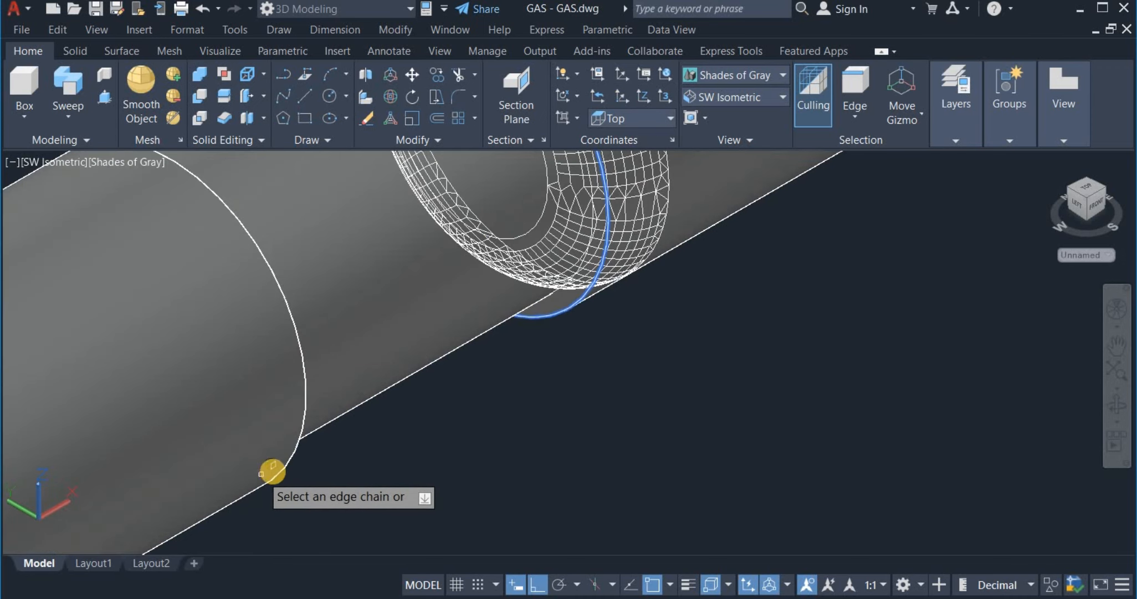
left_click(300, 464)
scroll(520, 440, "down", 5)
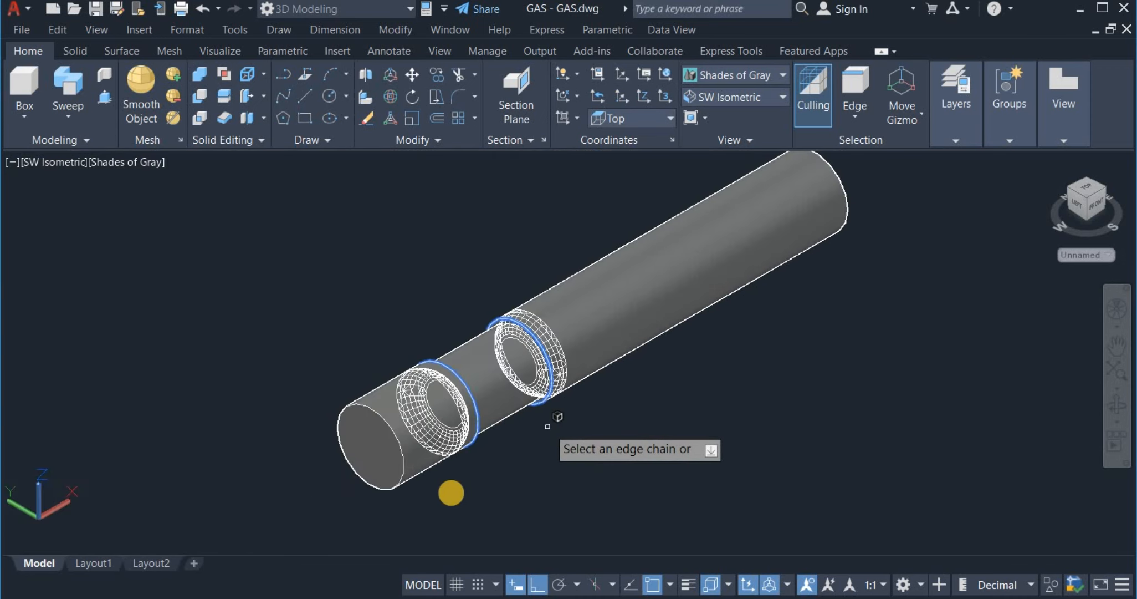
left_click(383, 487)
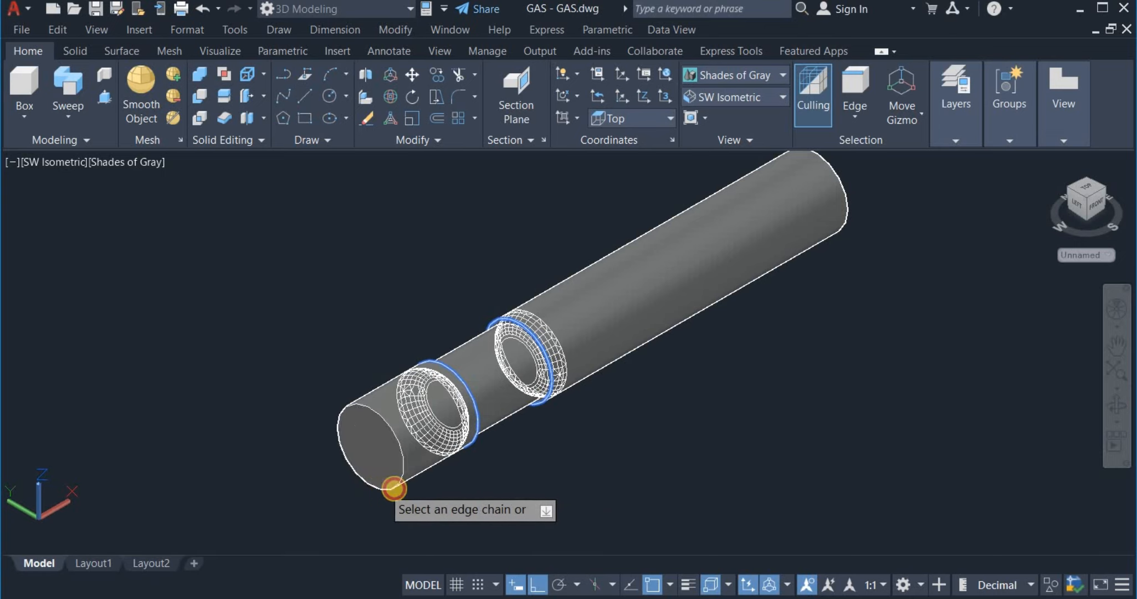
right_click(585, 464)
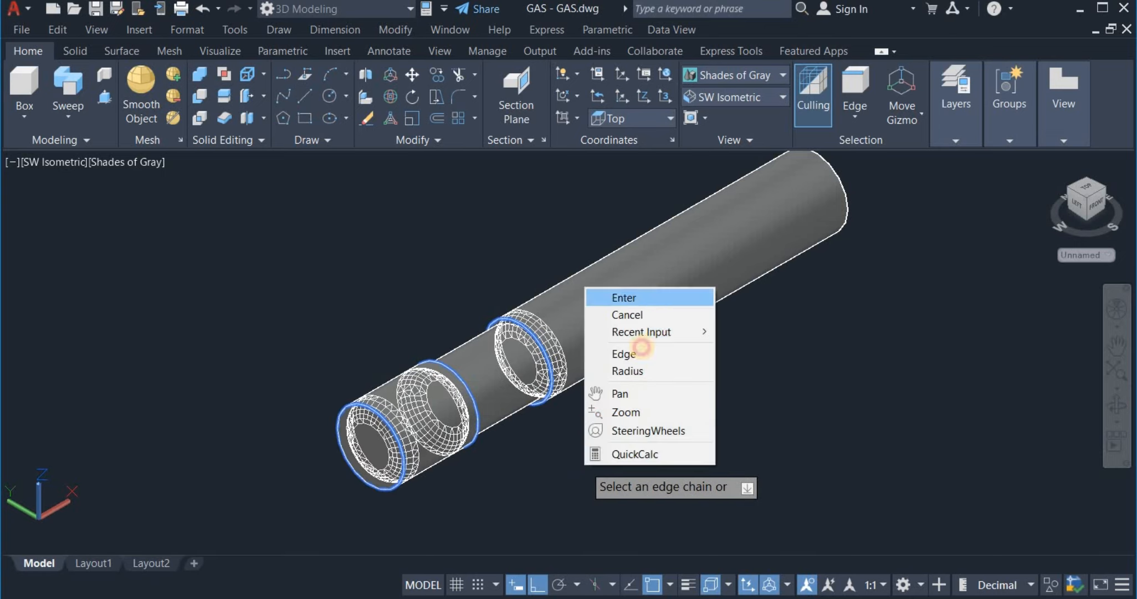
left_click(656, 298)
right_click(556, 455)
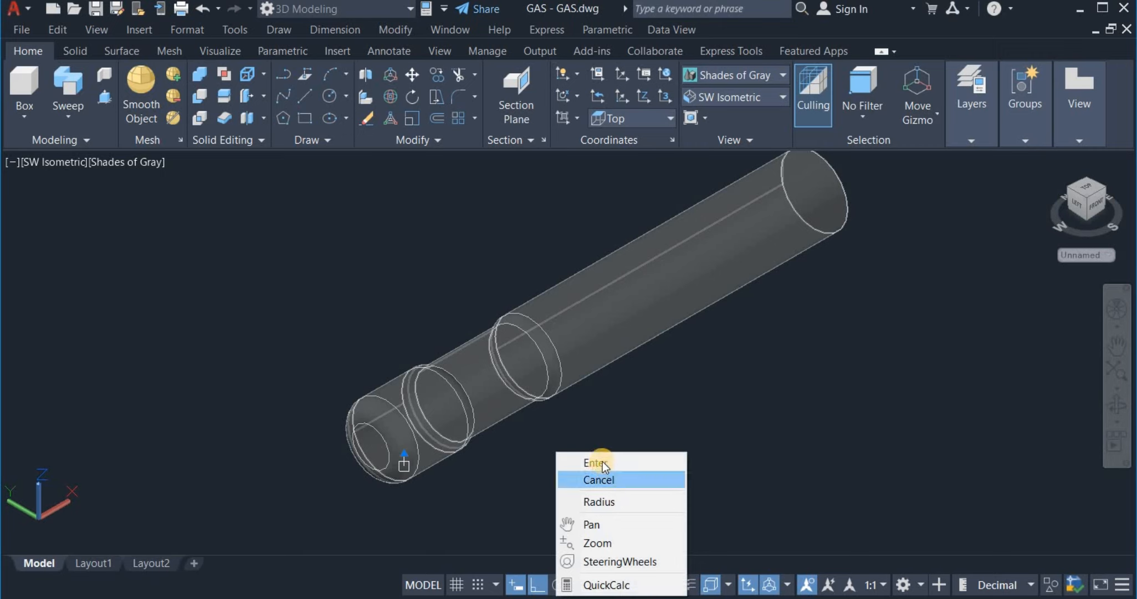
left_click(593, 458)
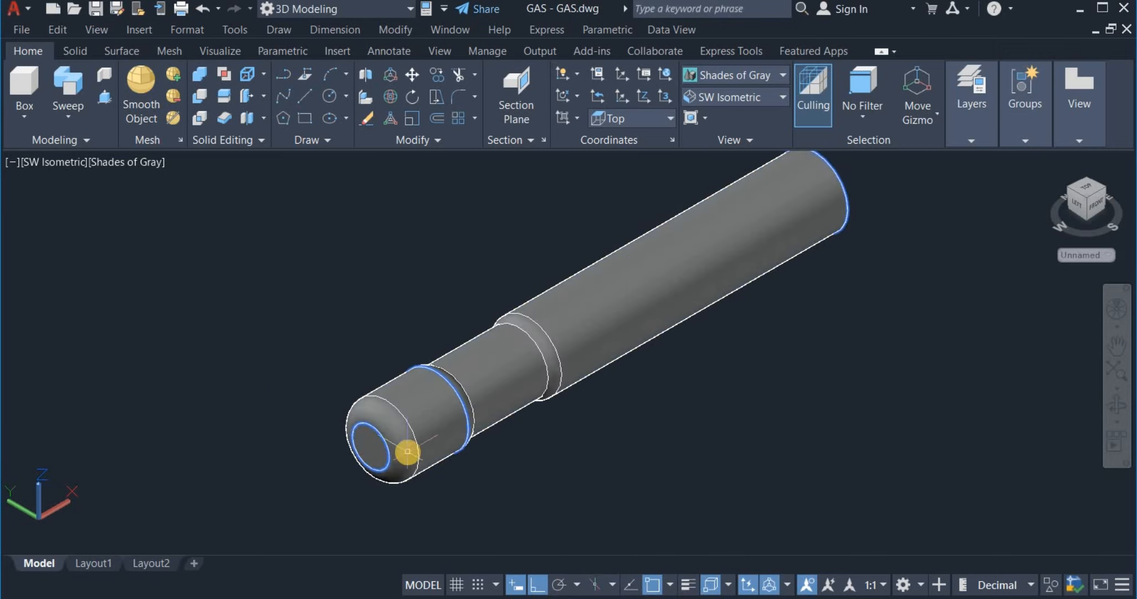
- Presspull the circular face on the rod's filleted end inward toward the far end to bore out the rod
left_click(105, 101)
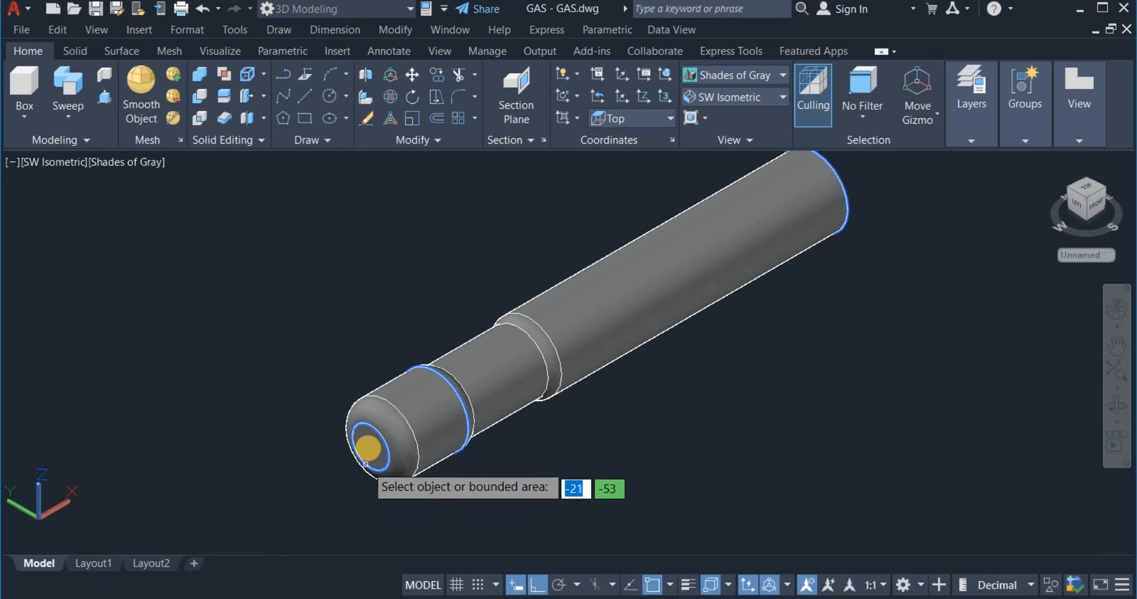
left_click(437, 405)
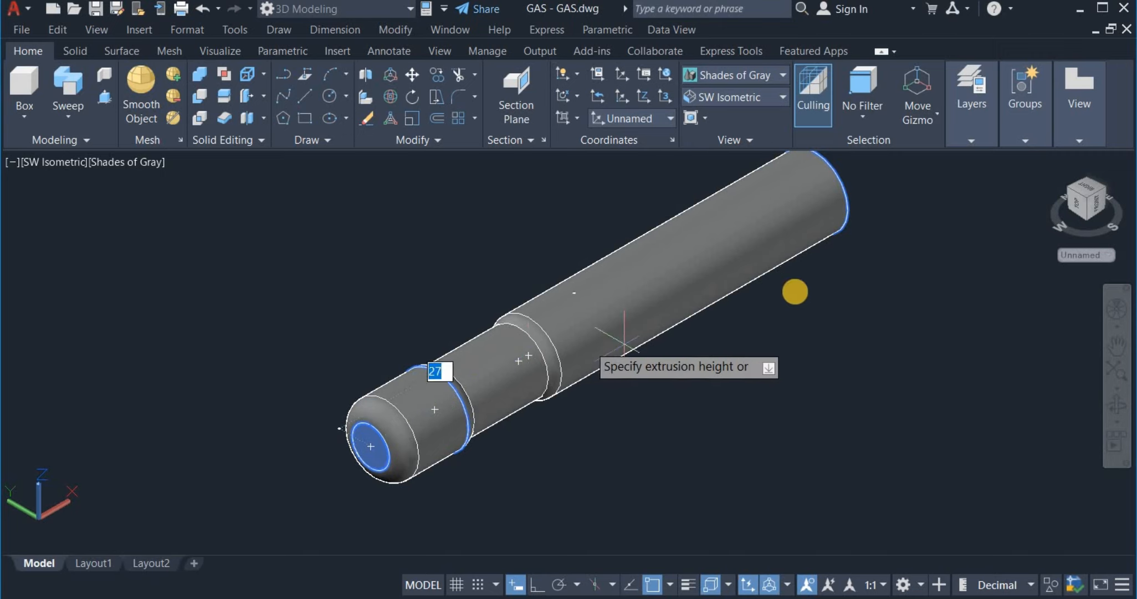
left_click(843, 279)
key("Escape")
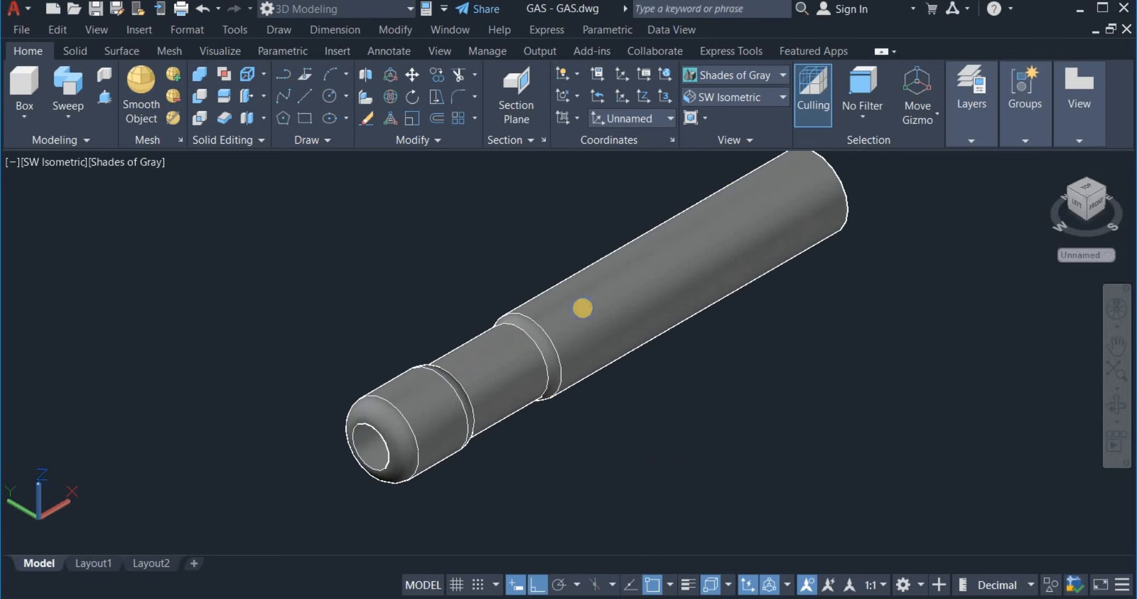
- Move the rod by its plain end's centre to the upper end of the nearer vertical line in the square
scroll(353, 441, "down", 4)
scroll(354, 441, "down", 2)
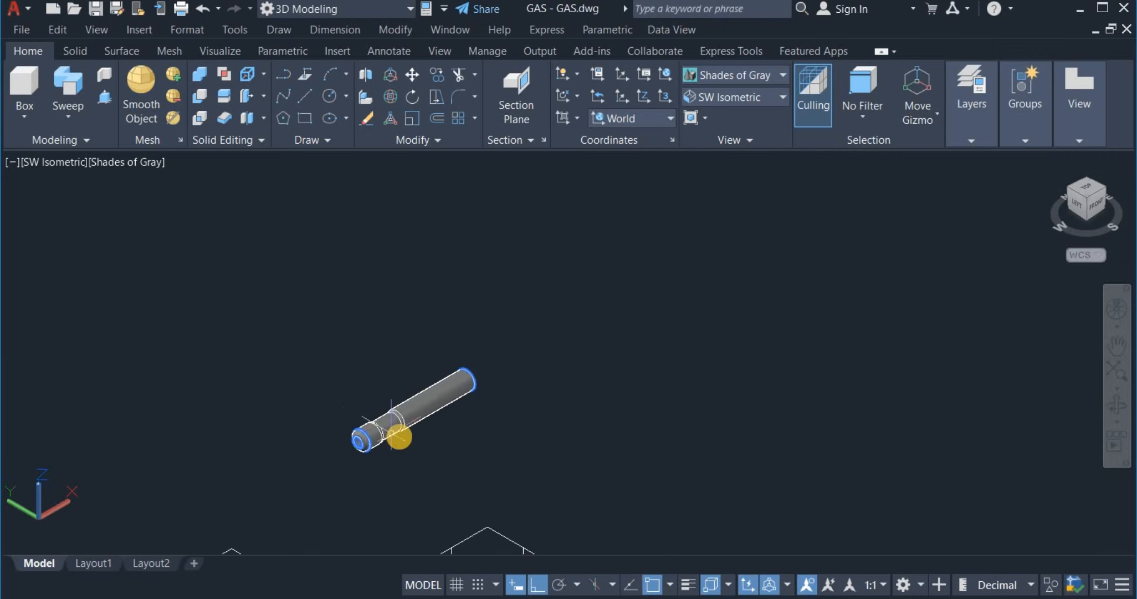
scroll(411, 405, "up", 1)
scroll(417, 359, "down", 2)
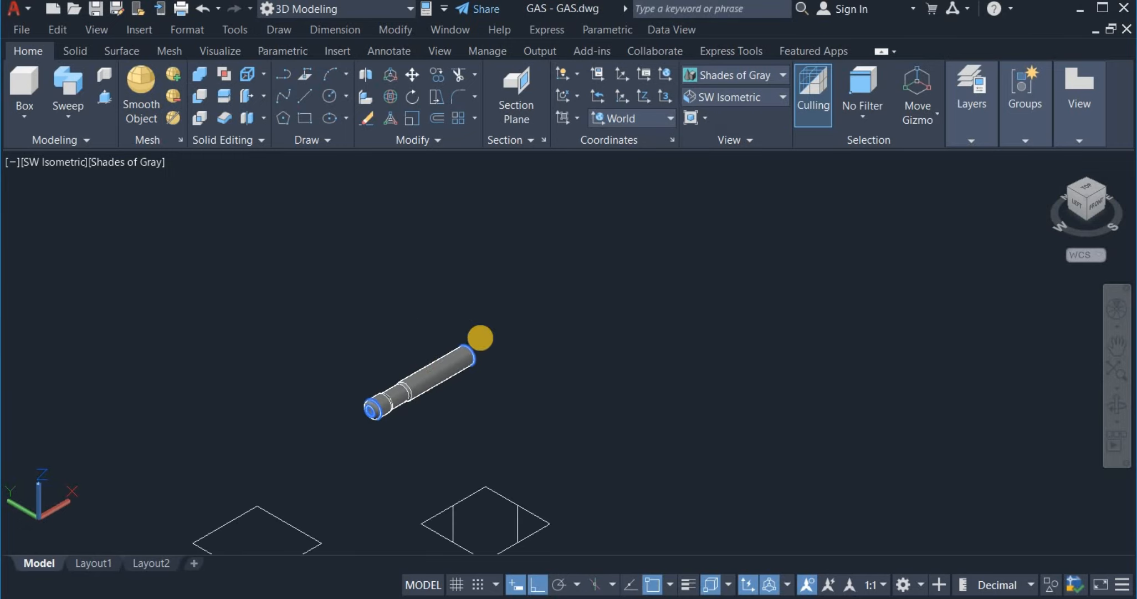
middle_click_drag(480, 338, 481, 272)
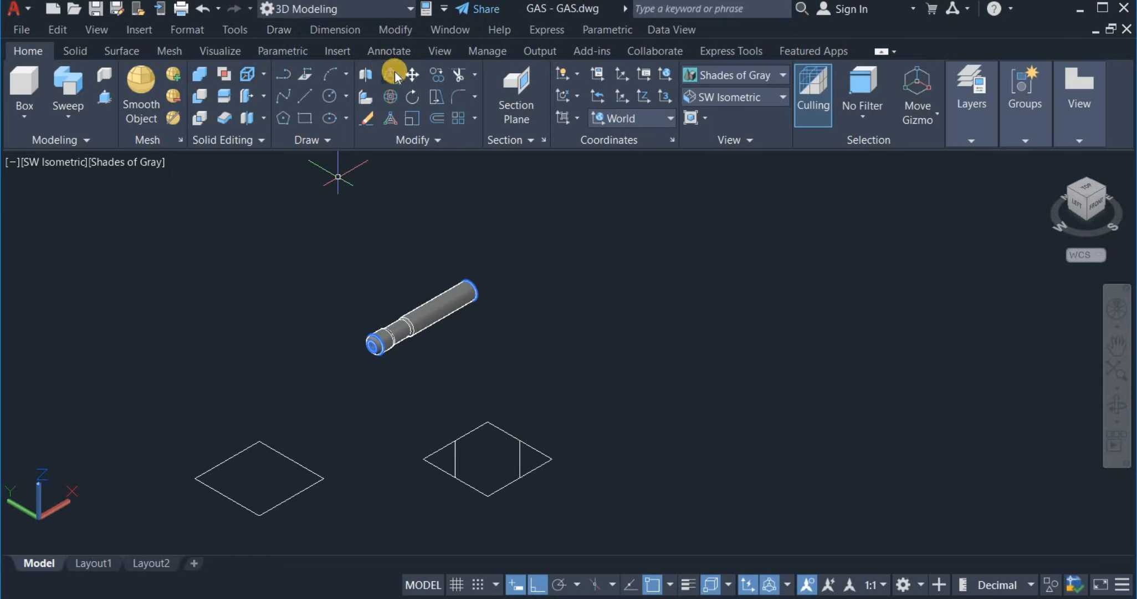
left_click(409, 74)
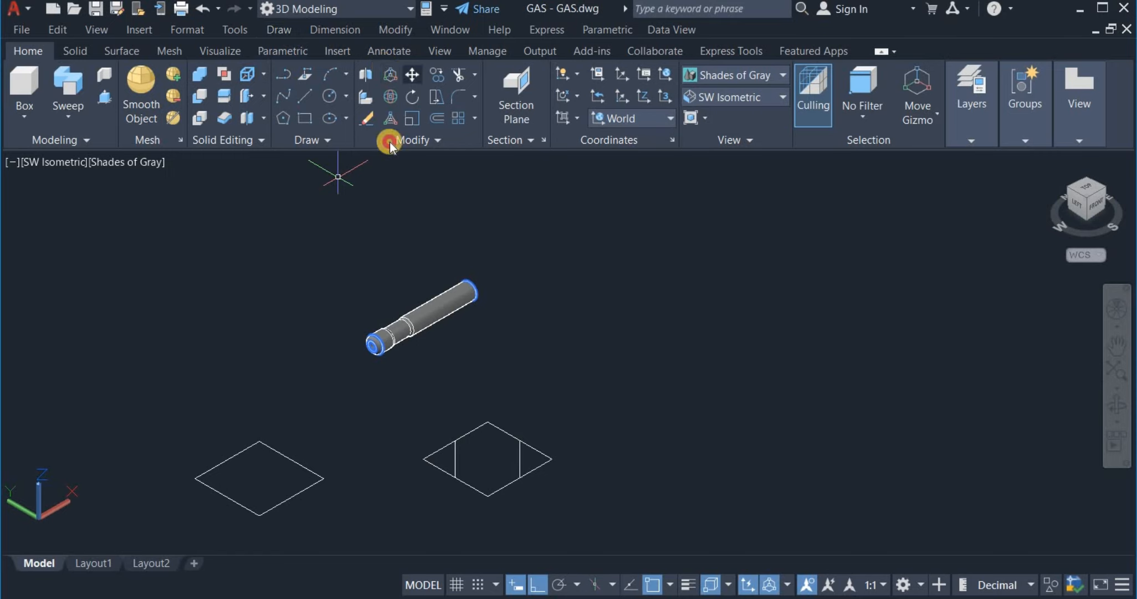
left_click(417, 326)
key("Return")
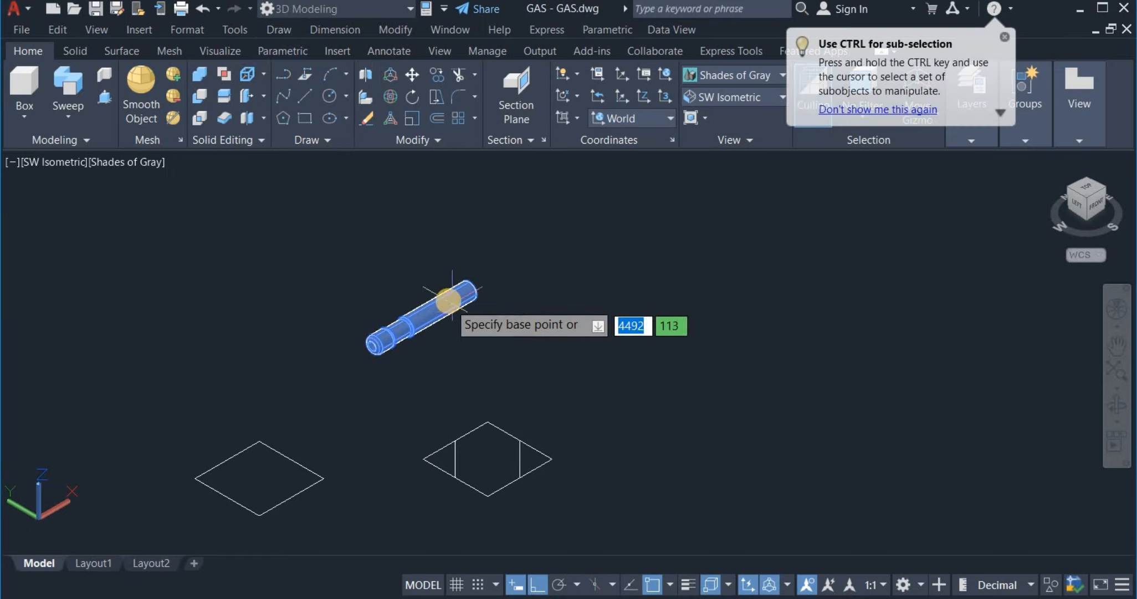
scroll(475, 294, "up", 3)
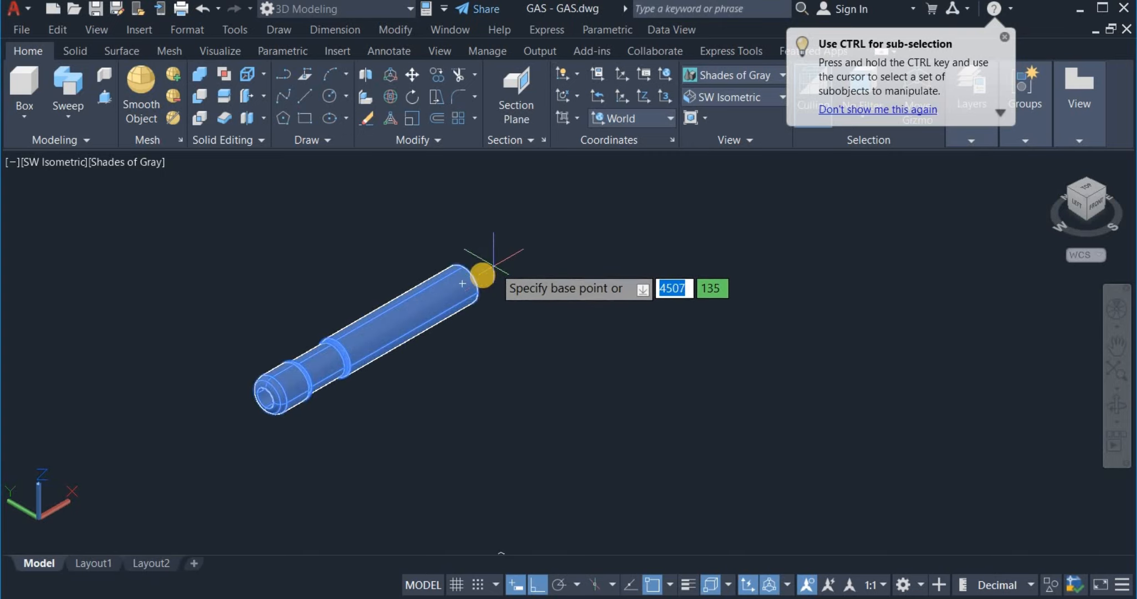
left_click(463, 282)
scroll(487, 256, "down", 2)
scroll(480, 241, "down", 2)
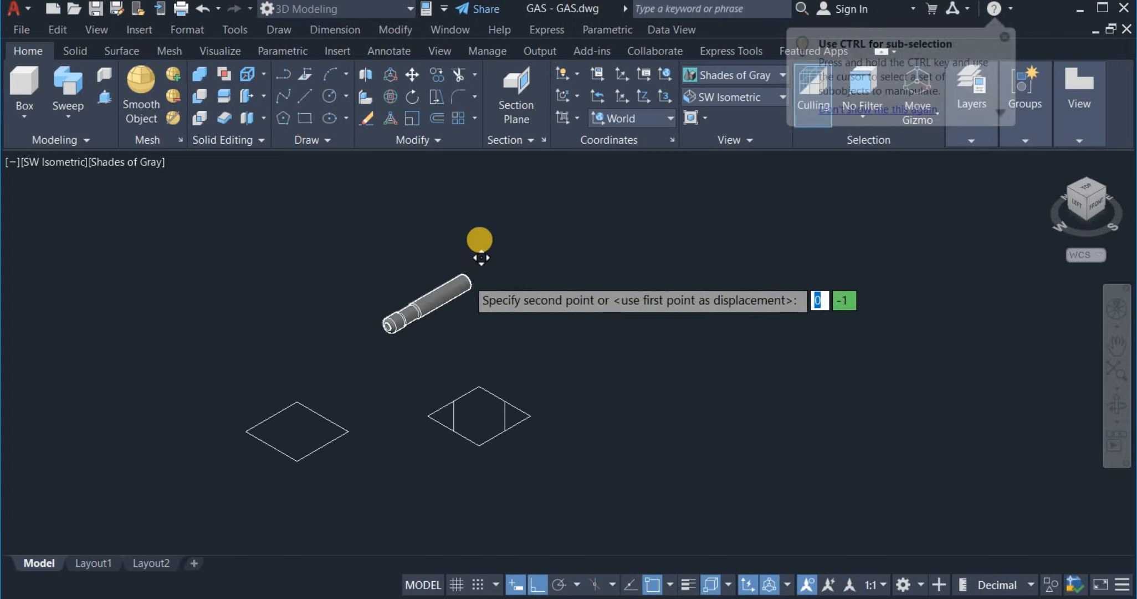
scroll(453, 427, "up", 3)
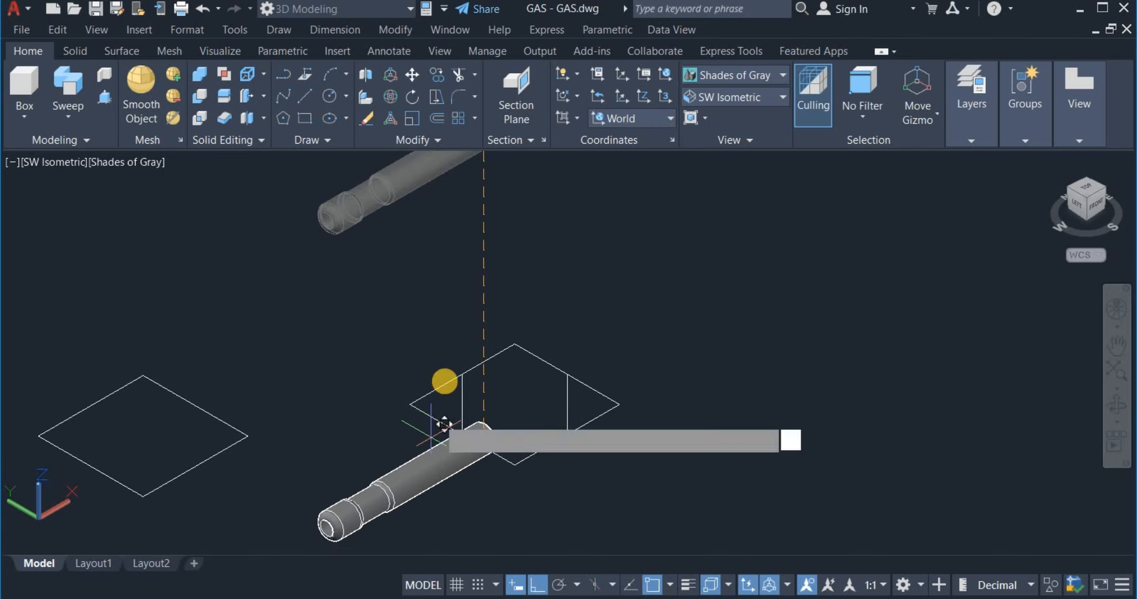
left_click(461, 367)
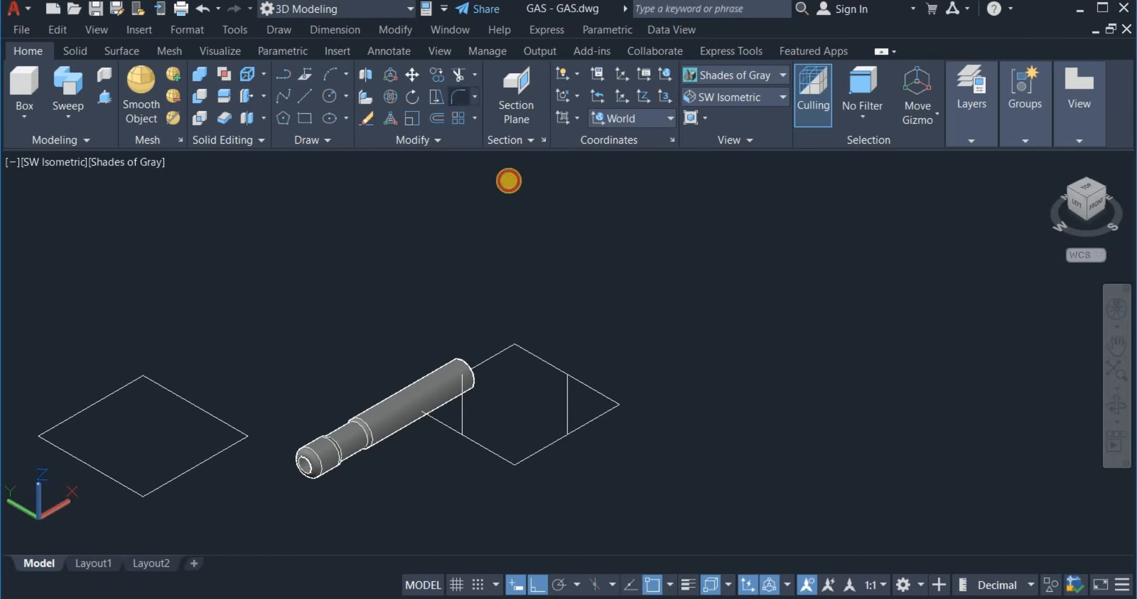
- Fillet all corners of the square containing the vertical lines with radius 5, using the Polyline option
right_click(623, 269)
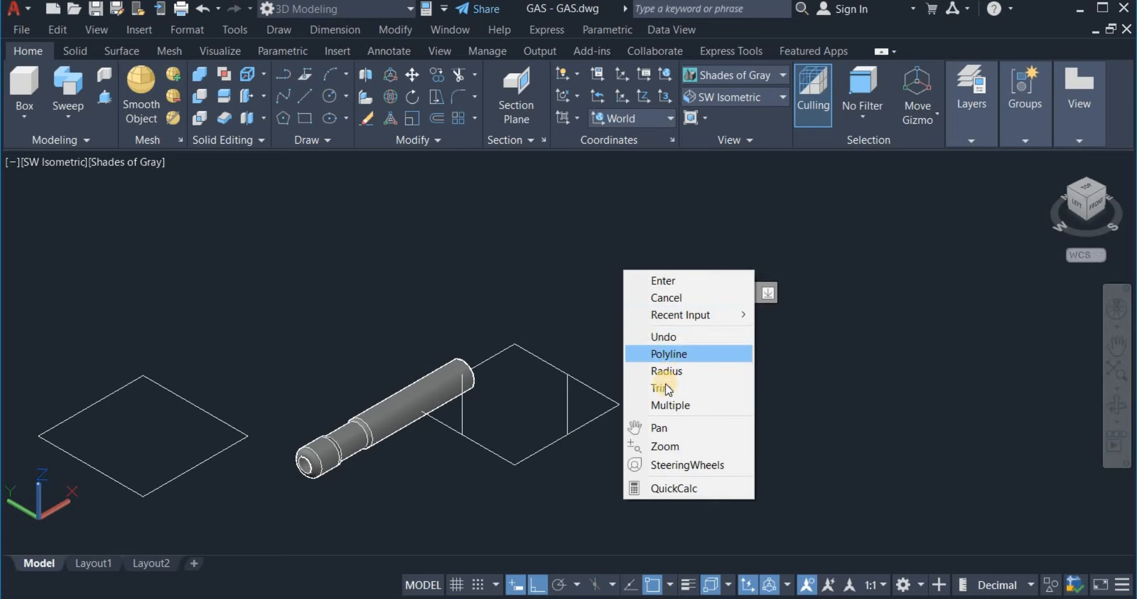
left_click(674, 371)
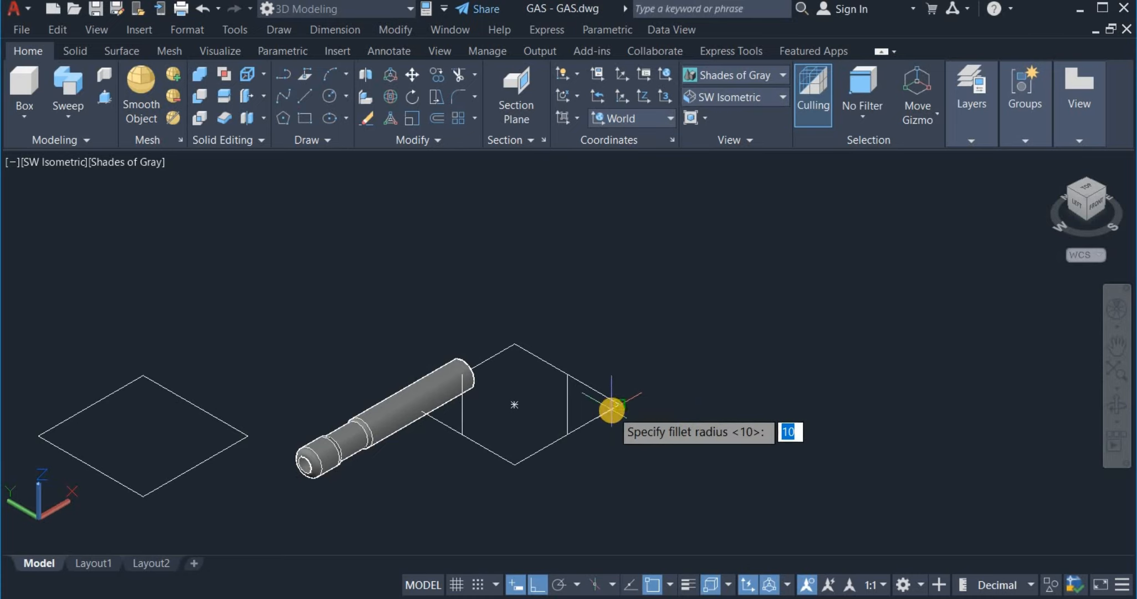
type("5")
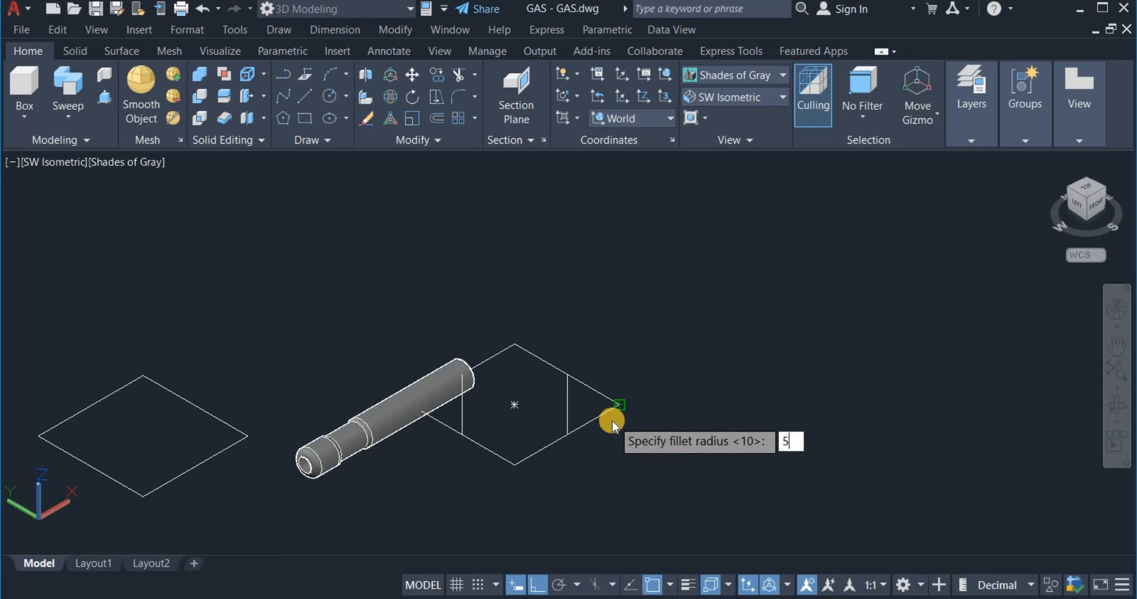
key("Return")
right_click(656, 316)
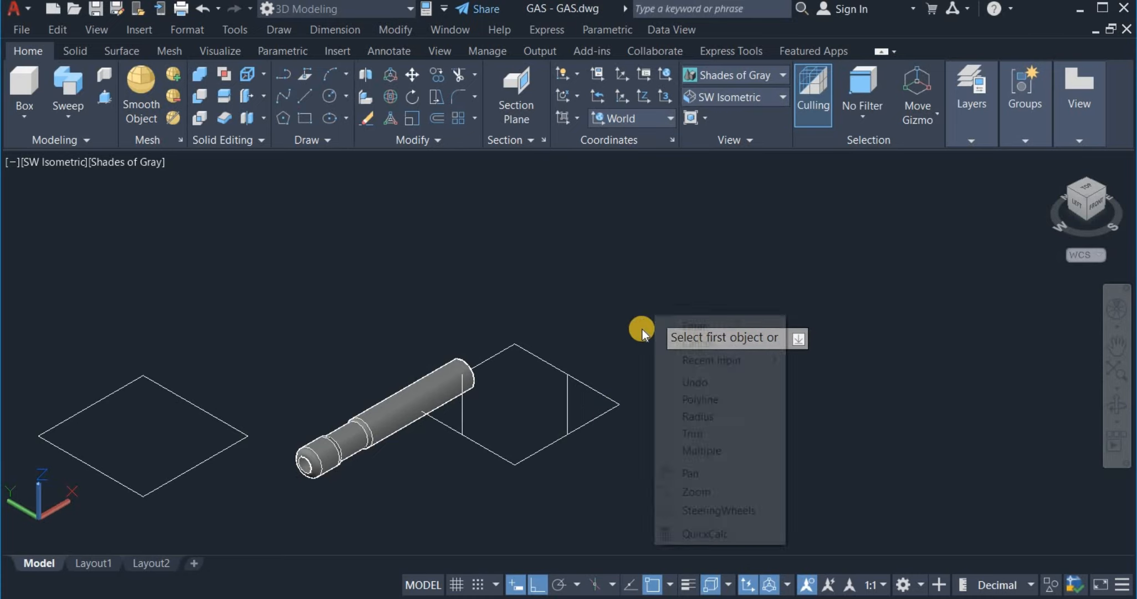
left_click(715, 399)
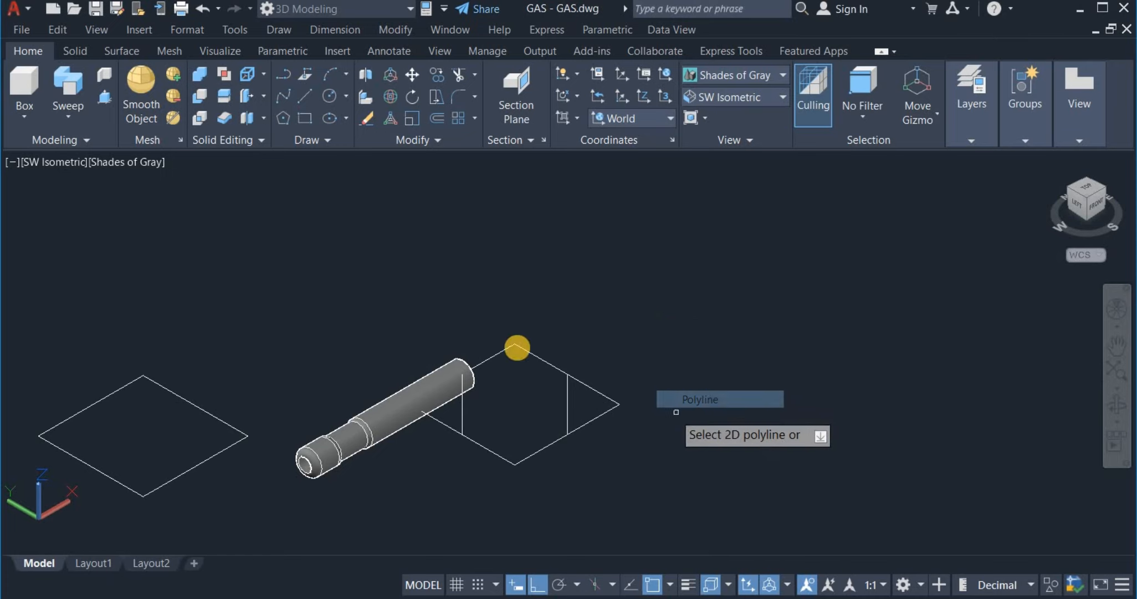
left_click(526, 353)
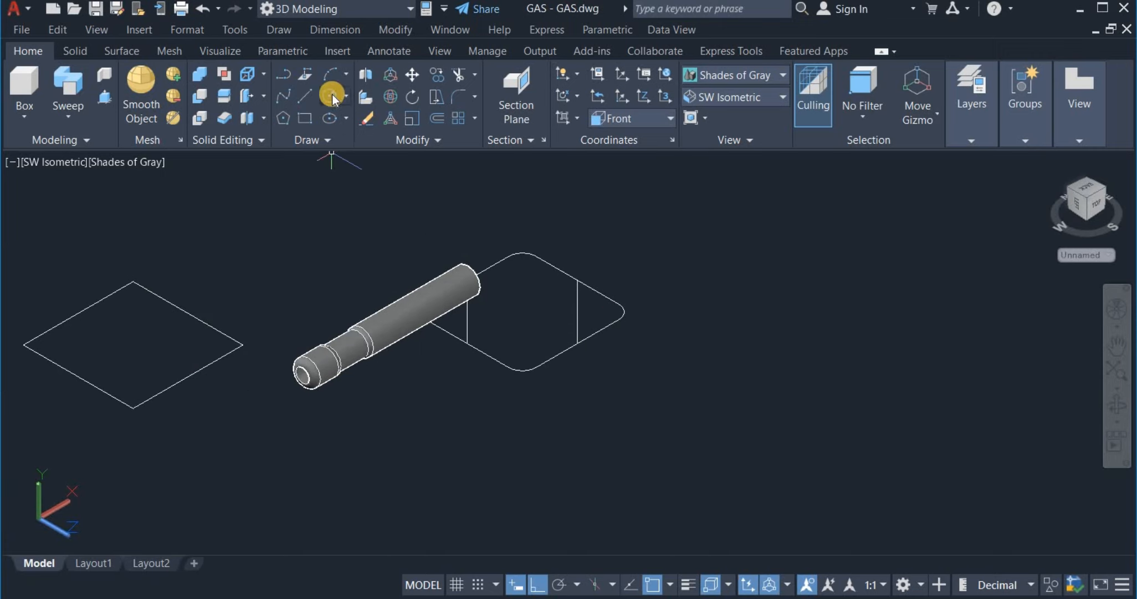
- Draw a diameter 20 circle on the front plane, centred on the upper end of the square's free vertical line
left_click(333, 95)
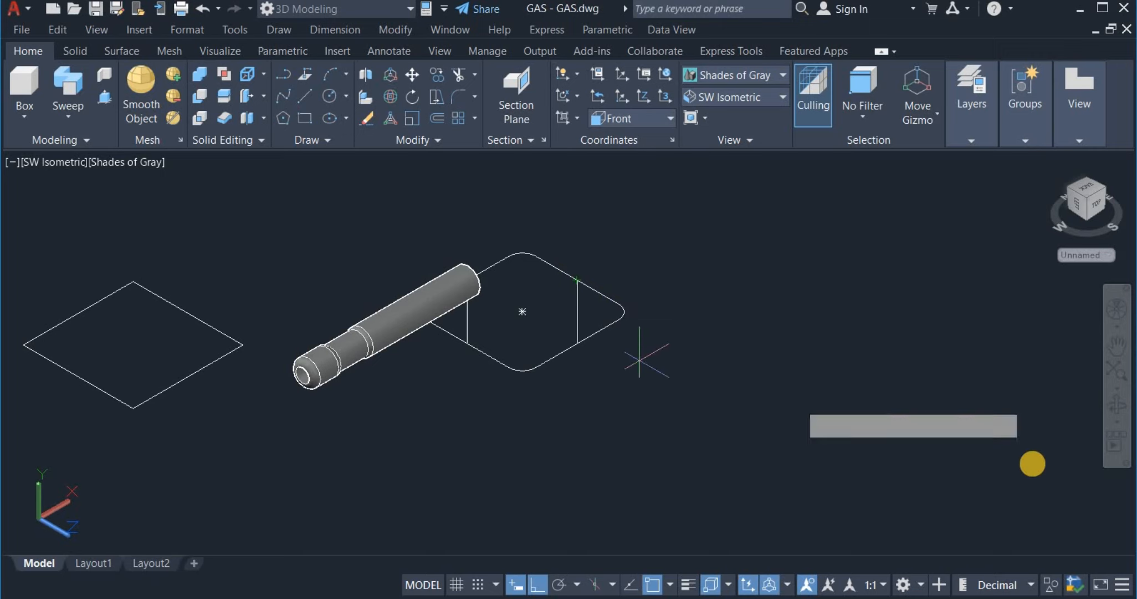
left_click_drag(1073, 411, 532, 325)
right_click(625, 249)
left_click(628, 256)
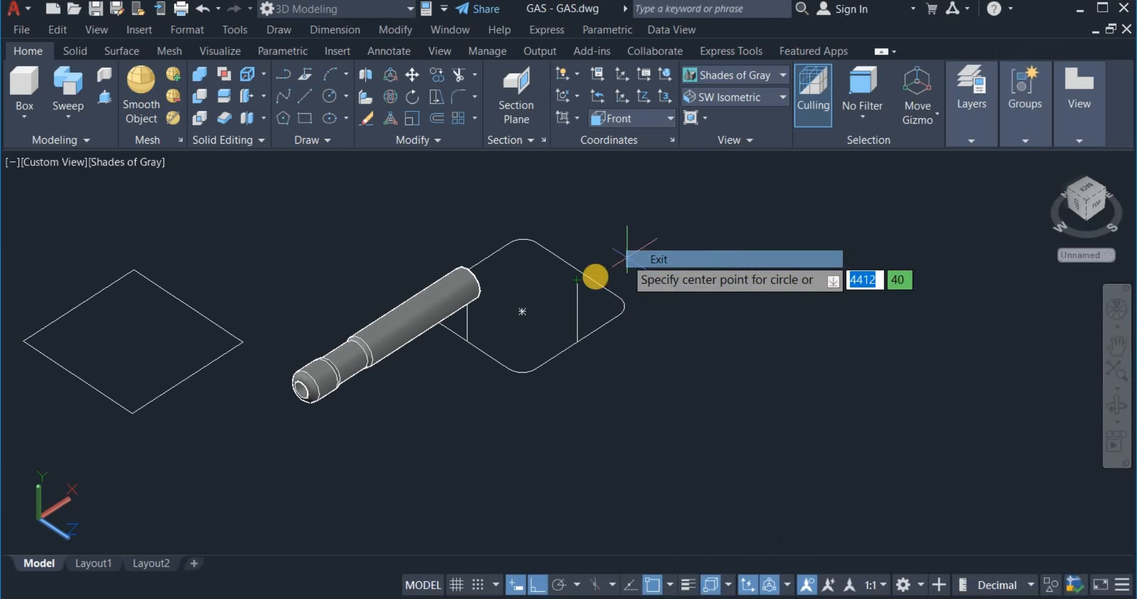
left_click(578, 284)
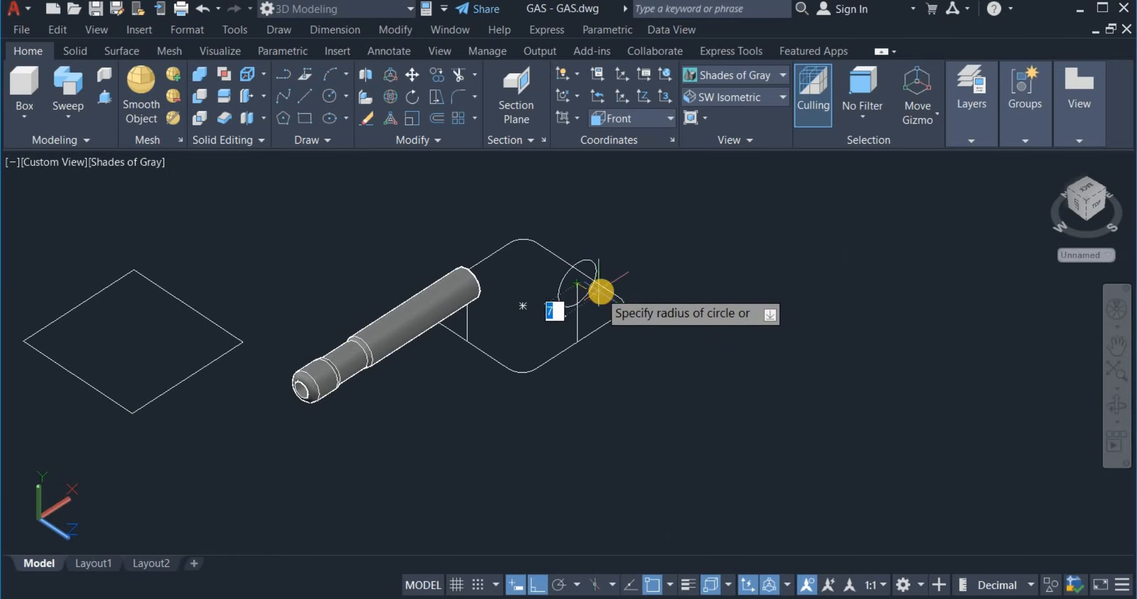
right_click(640, 267)
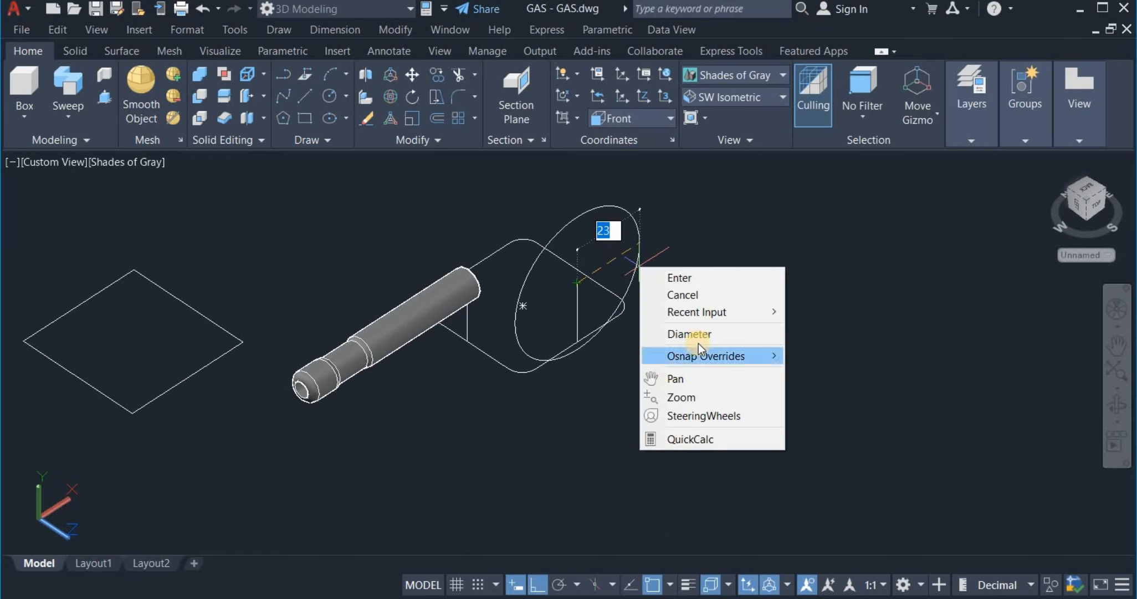
left_click(701, 334)
type("20")
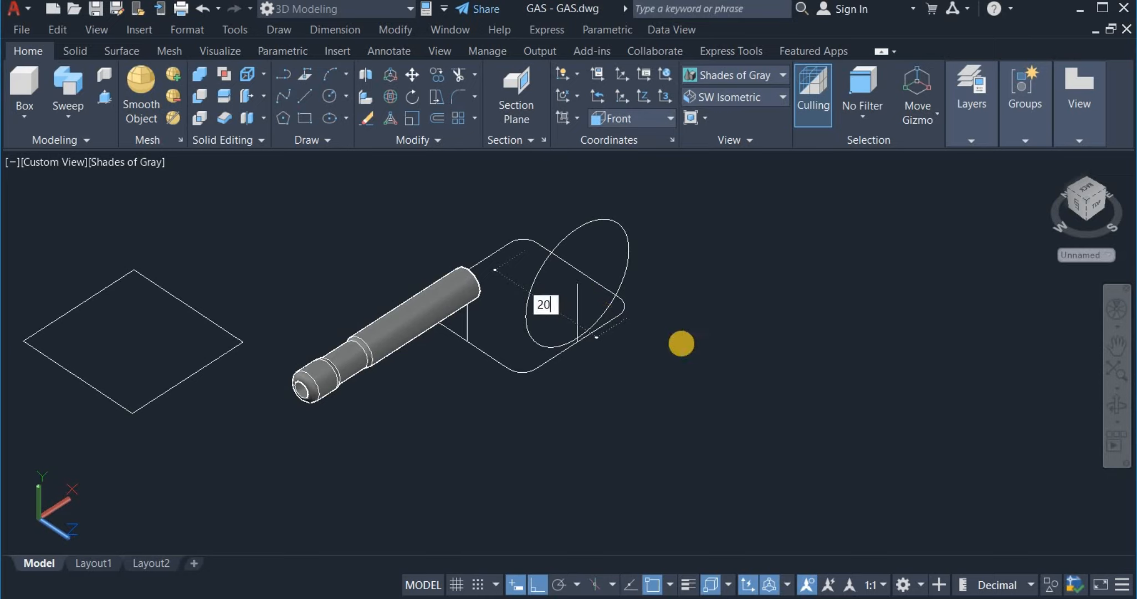
key("Return")
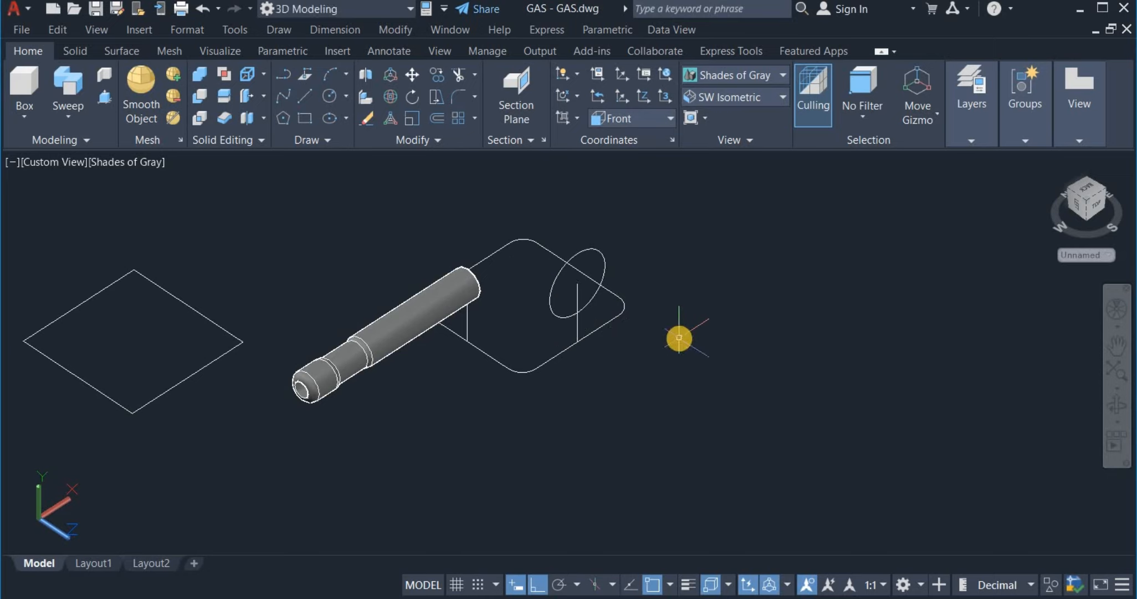
- Draw a polyline on the top plane from the circle's centre, 10 along negative Y and 30 along negative X
right_click(654, 254)
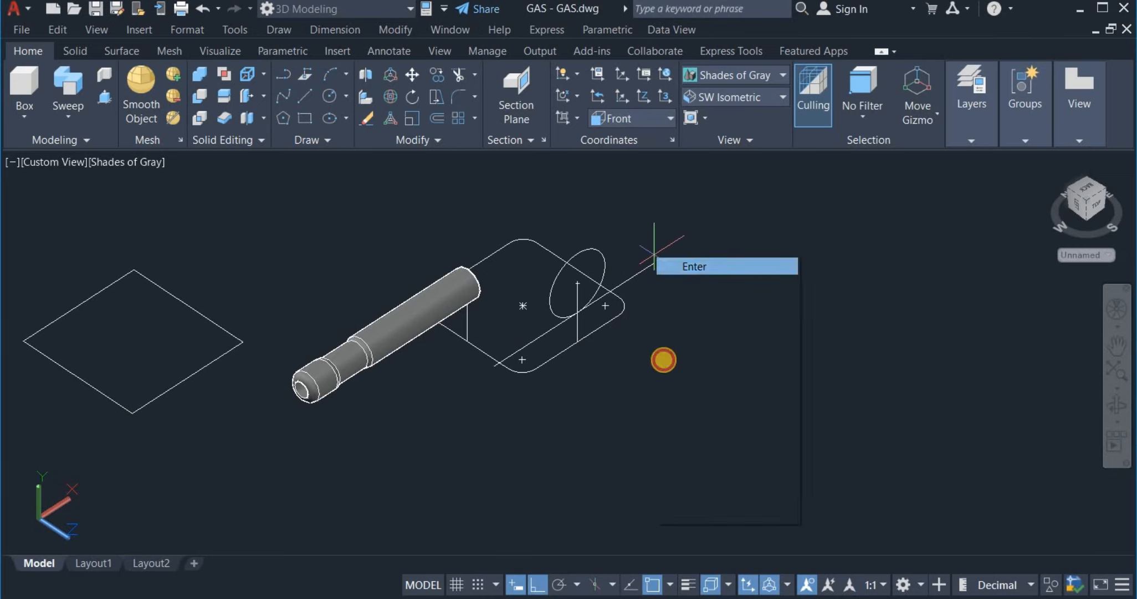
scroll(615, 290, "up", 4)
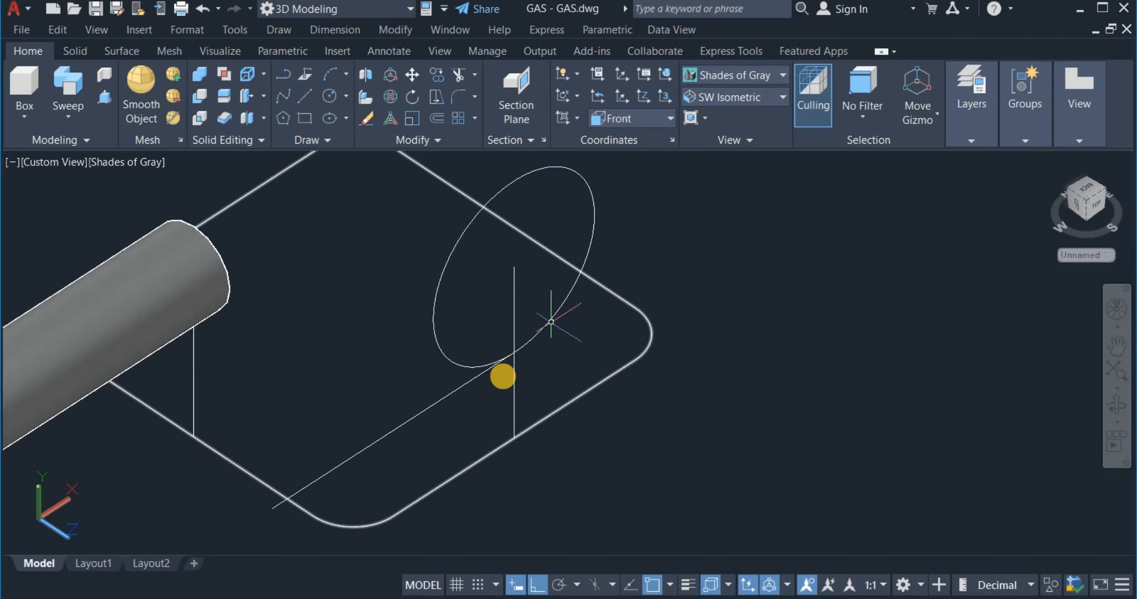
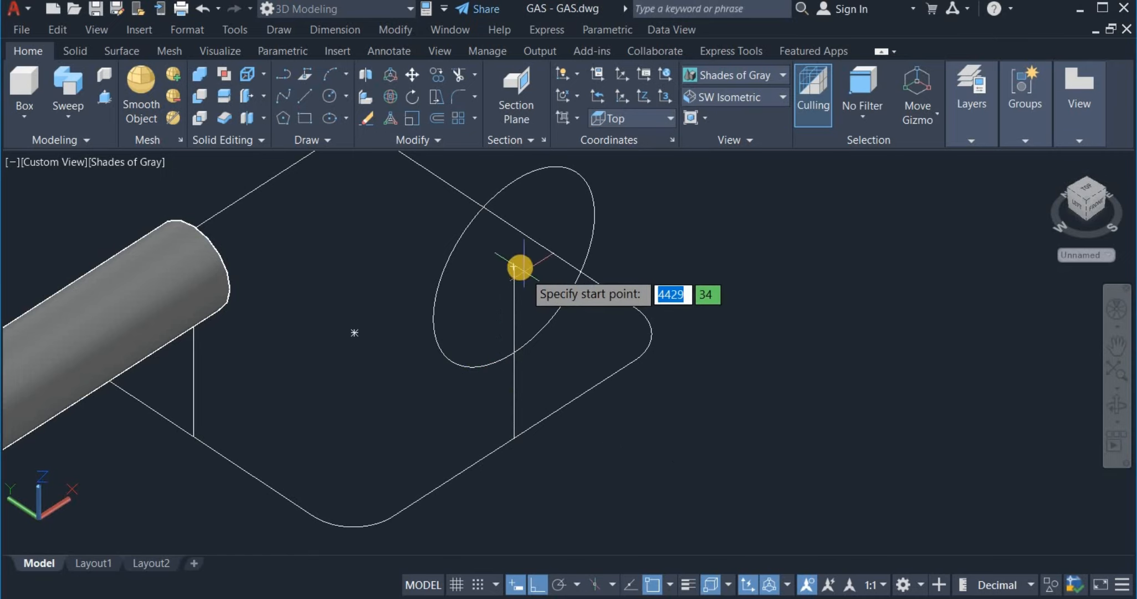
left_click(518, 266)
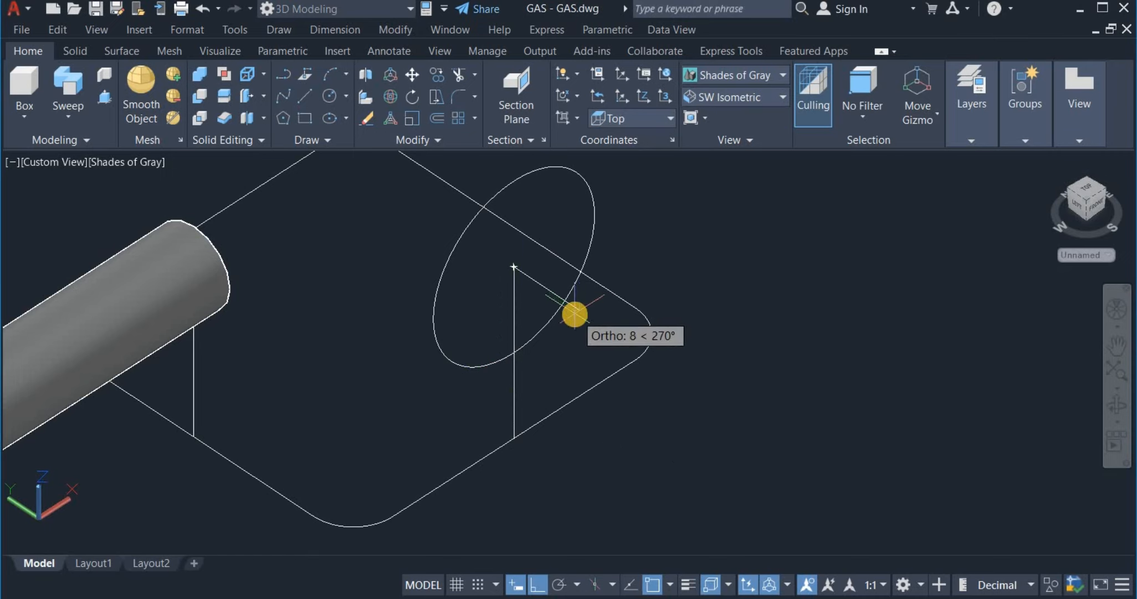
type("10")
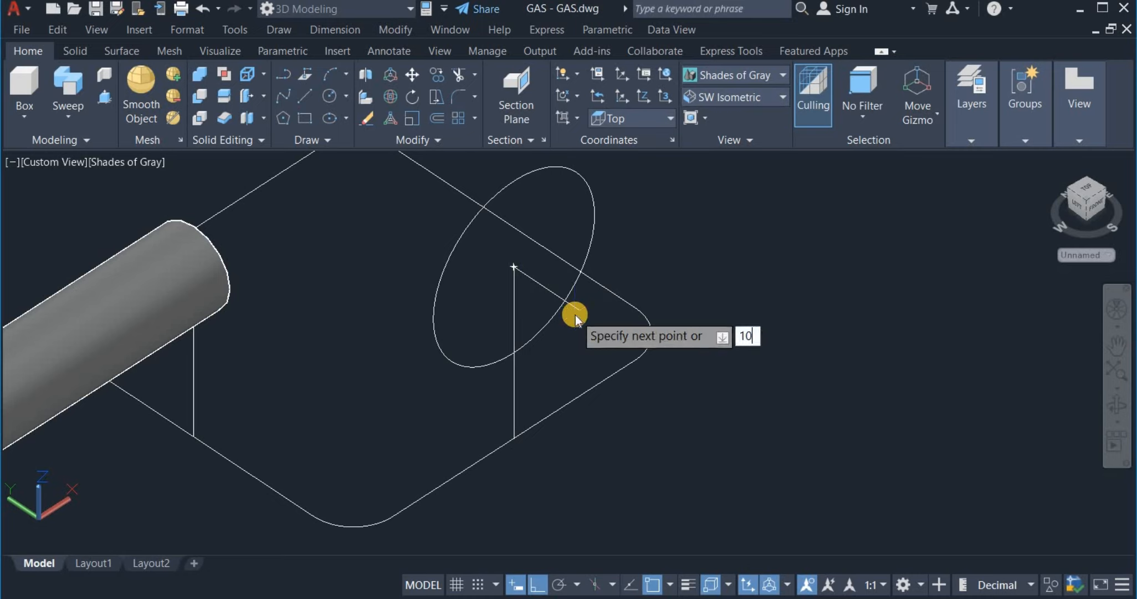
key("Return")
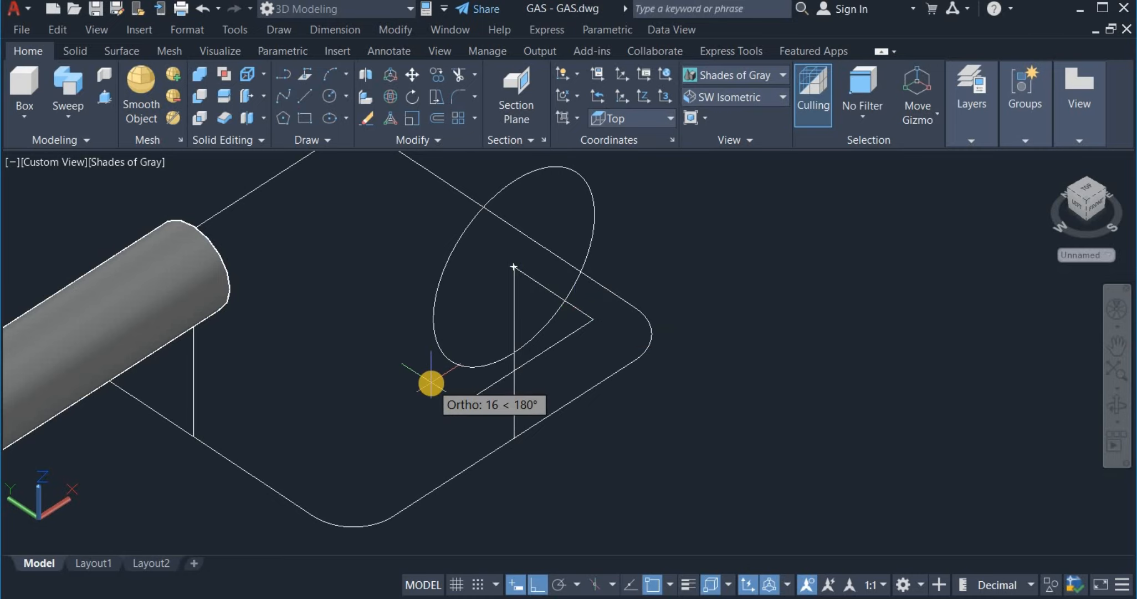
type("30")
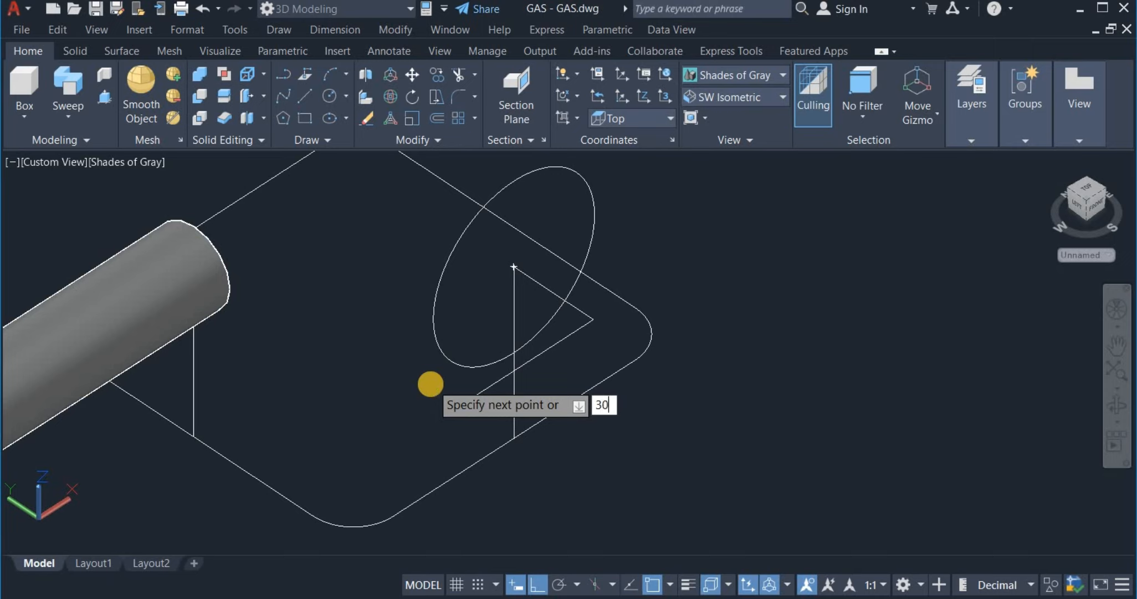
key("Return")
right_click(668, 247)
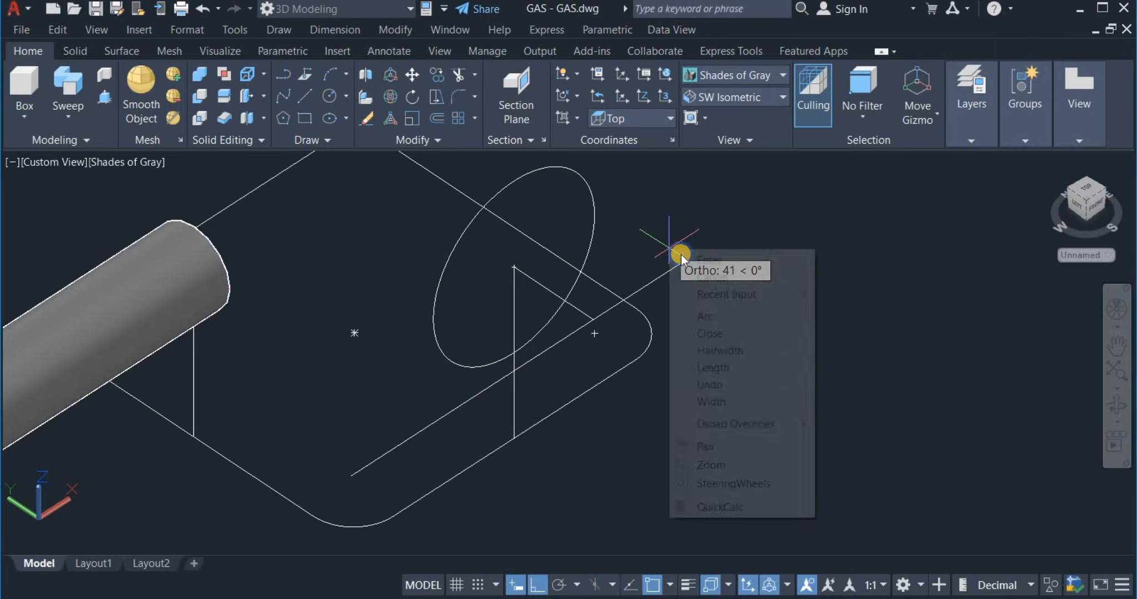
left_click(681, 257)
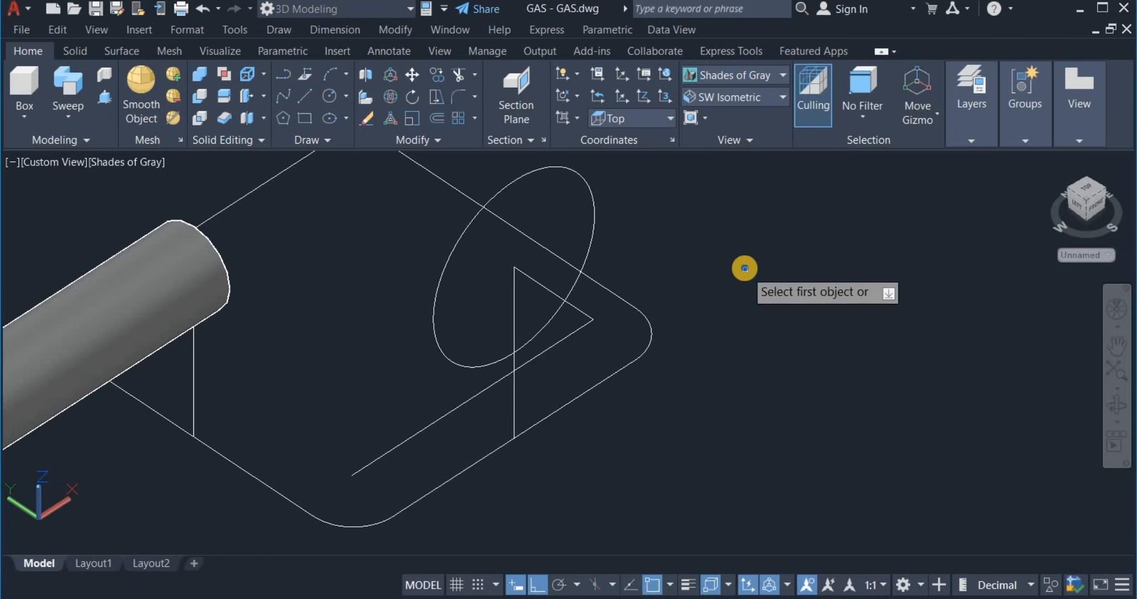
- Fillet the corner between the two segments of the polyline path with radius 5
right_click(744, 267)
left_click(825, 369)
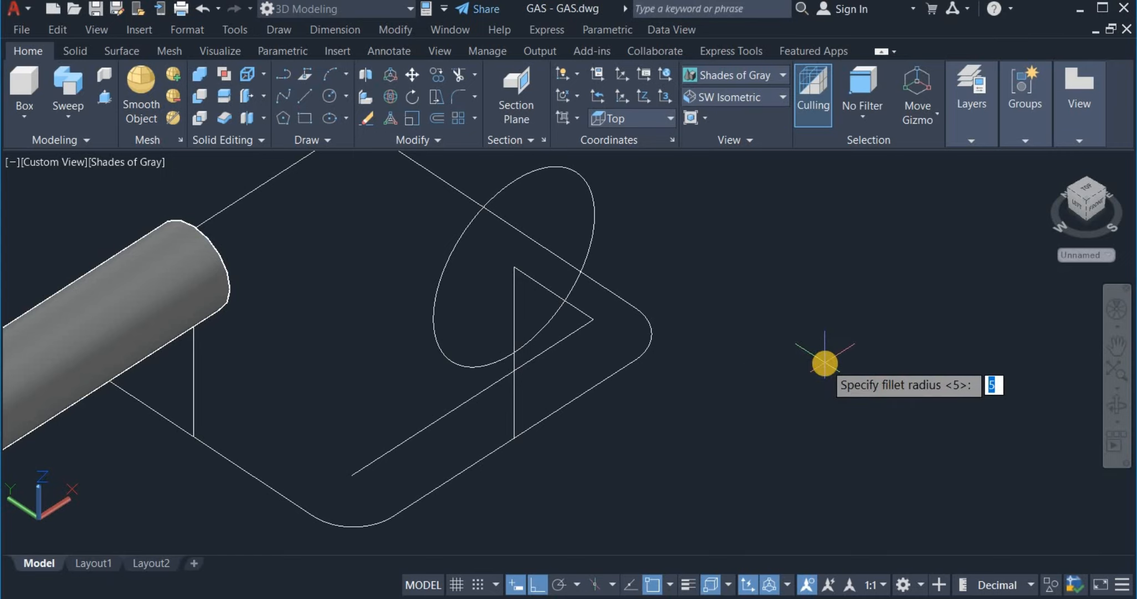
key("Return")
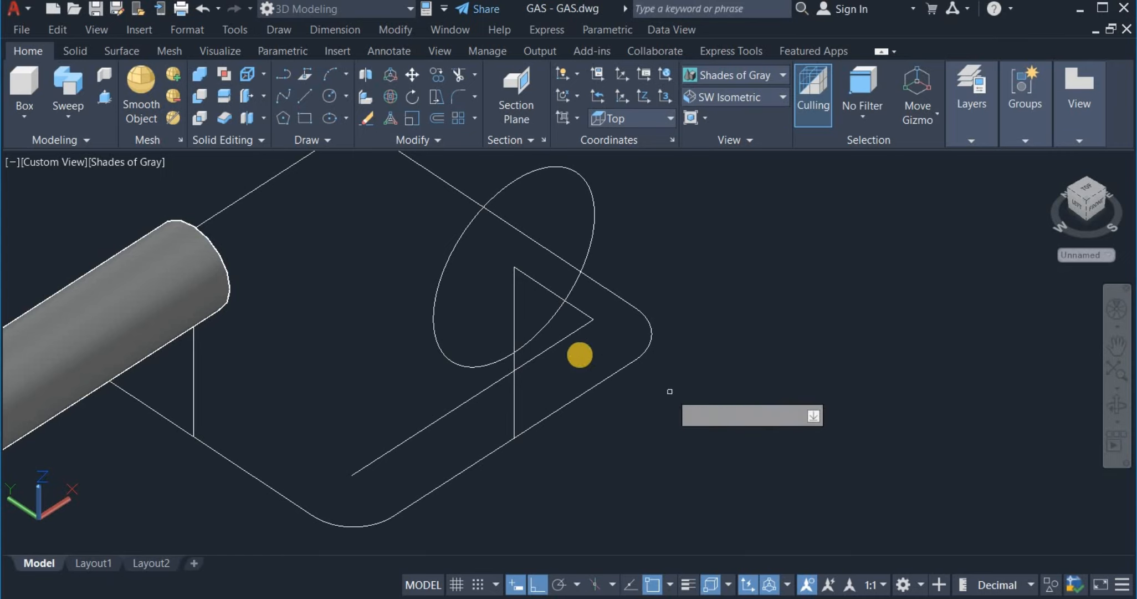
left_click(582, 320)
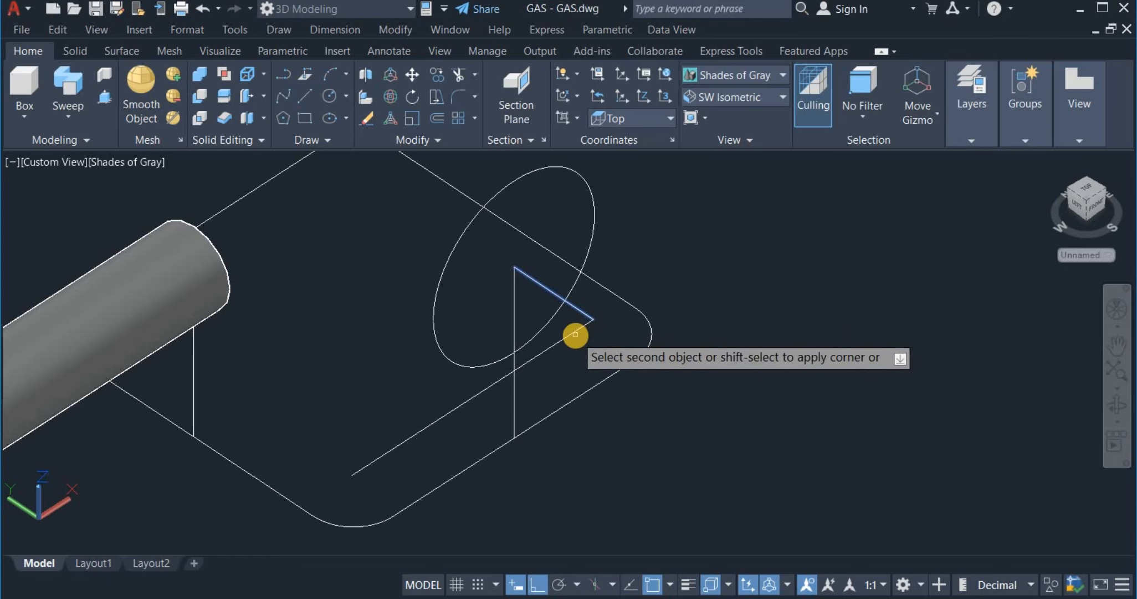
left_click(574, 331)
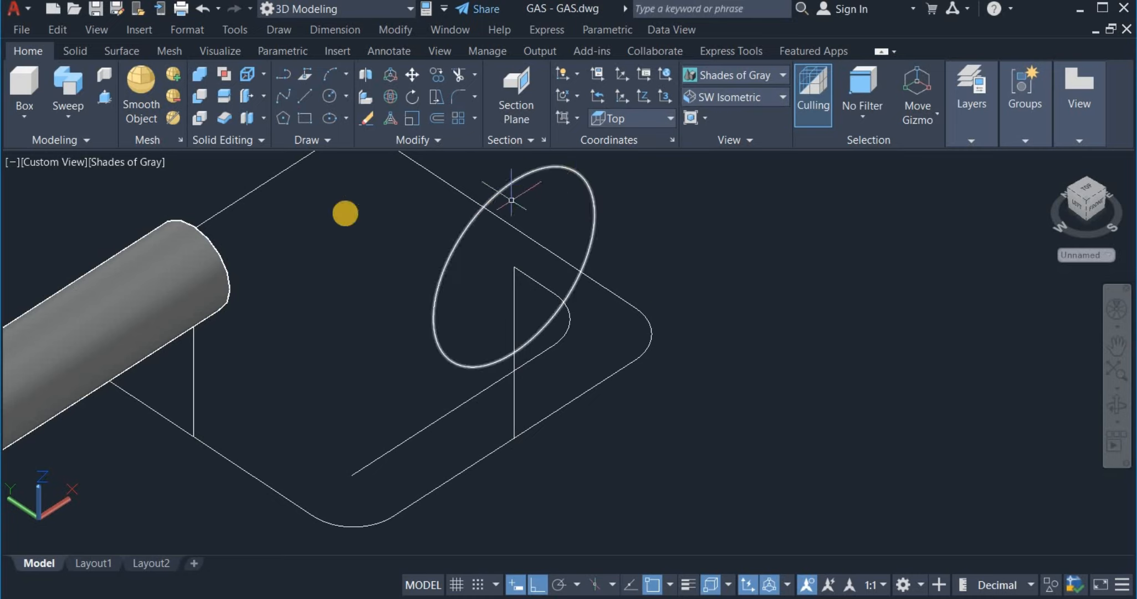
- Press-pull the diameter 20 circle on the front plane outward by 5 to form a disc
left_click(100, 109)
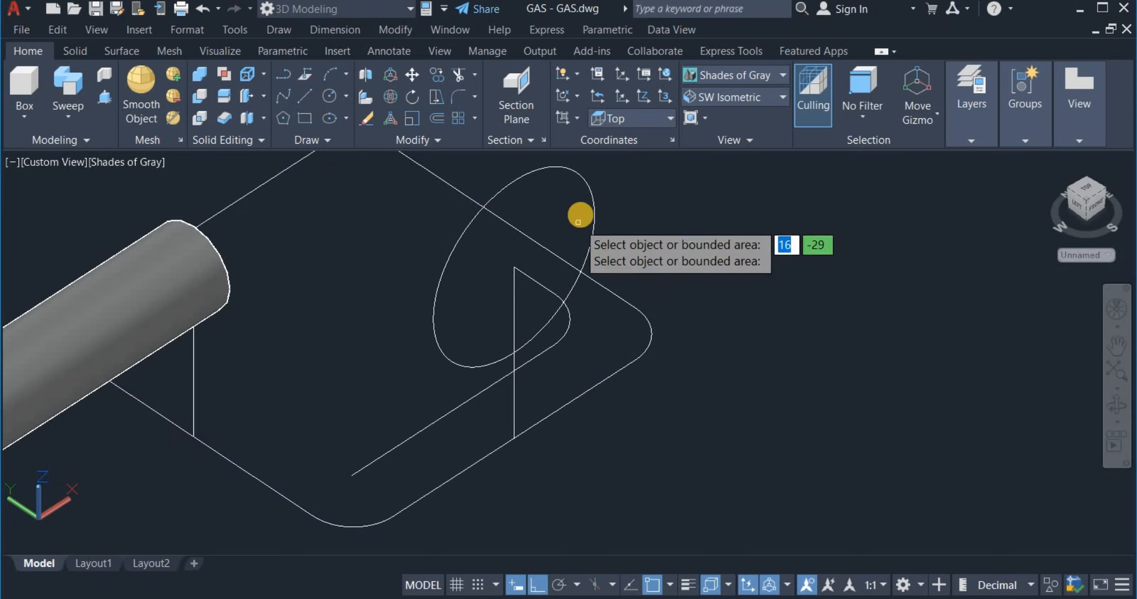
left_click(589, 196)
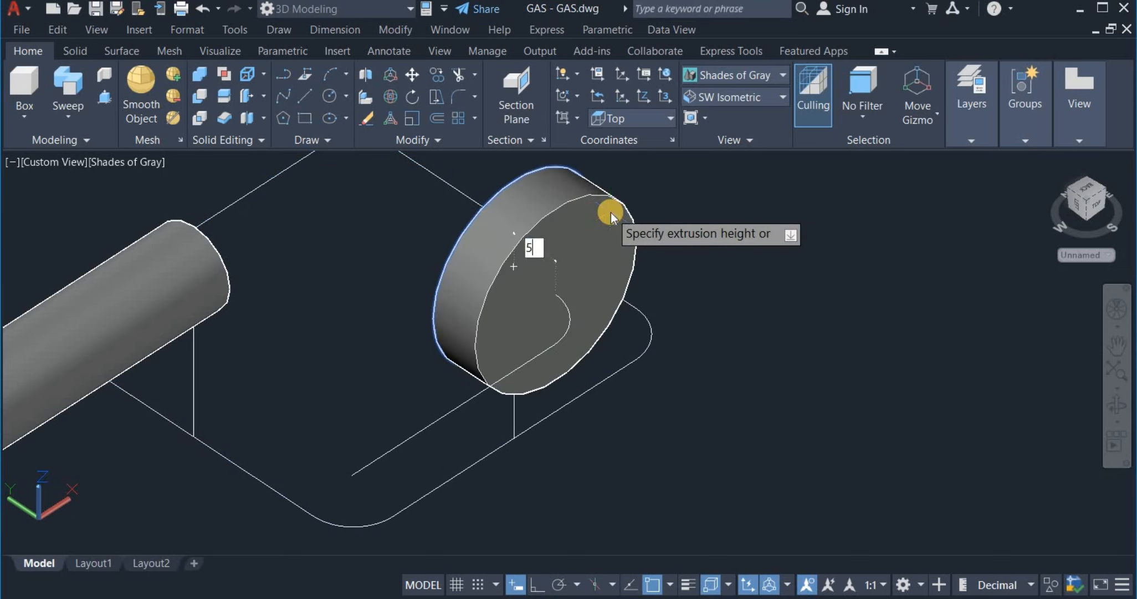
left_click(611, 216)
key("Return")
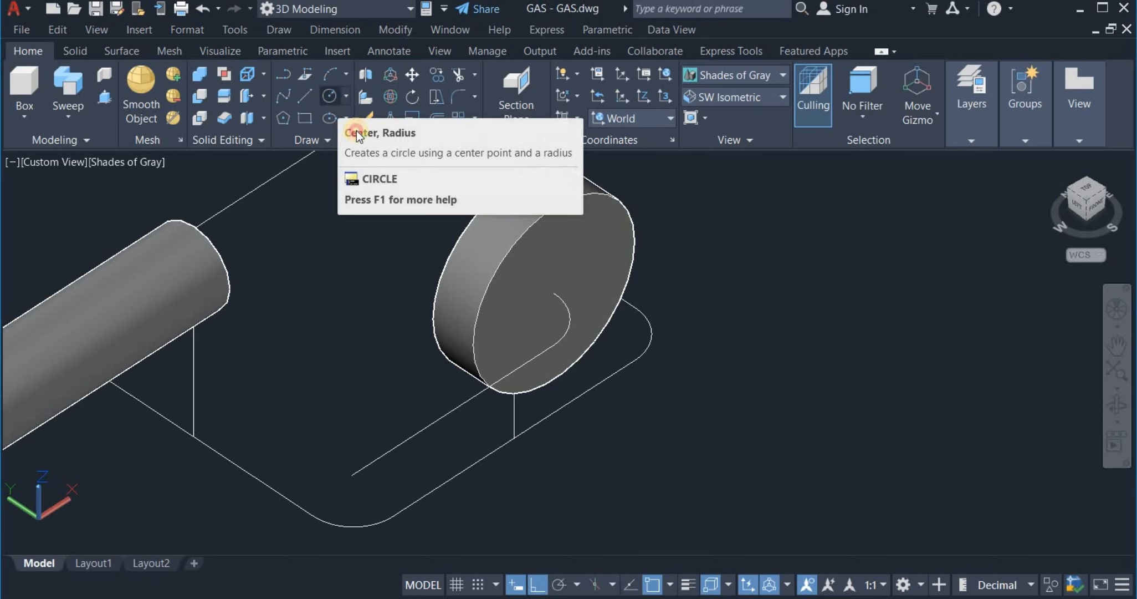
- Draw a diameter 8 circle in the empty space beside the disc
left_click(331, 97)
left_click(773, 344)
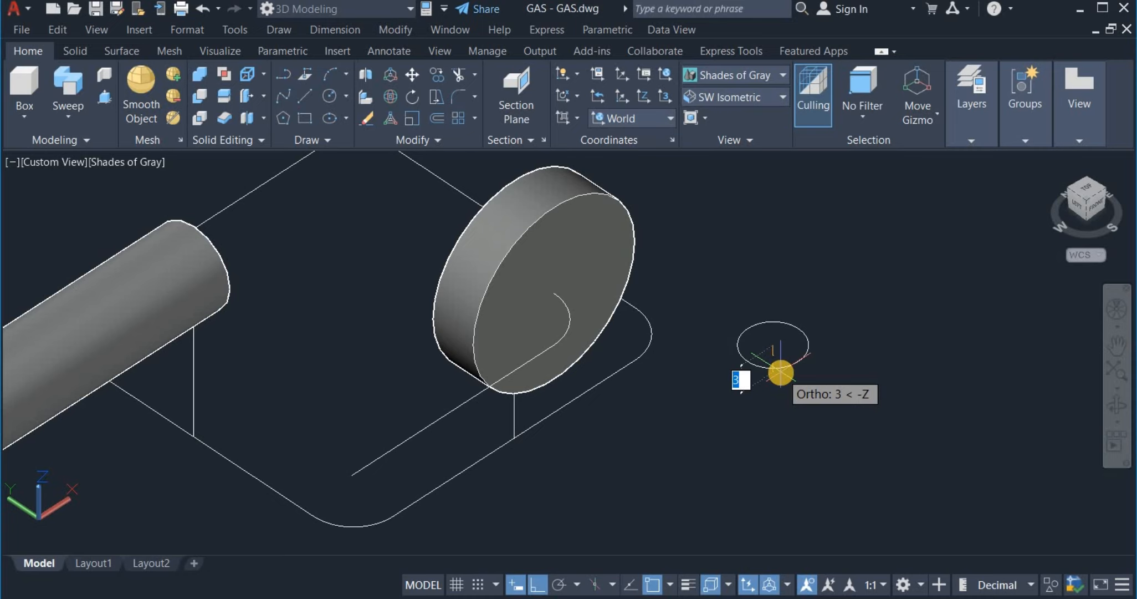
right_click(782, 376)
left_click(807, 431)
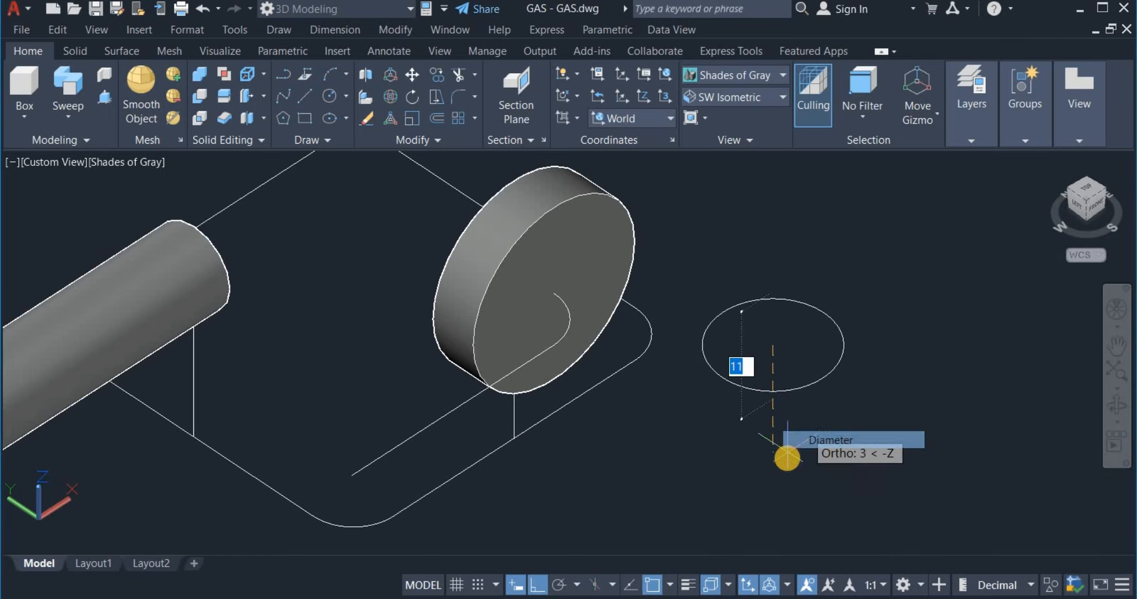
type("8")
key("Return")
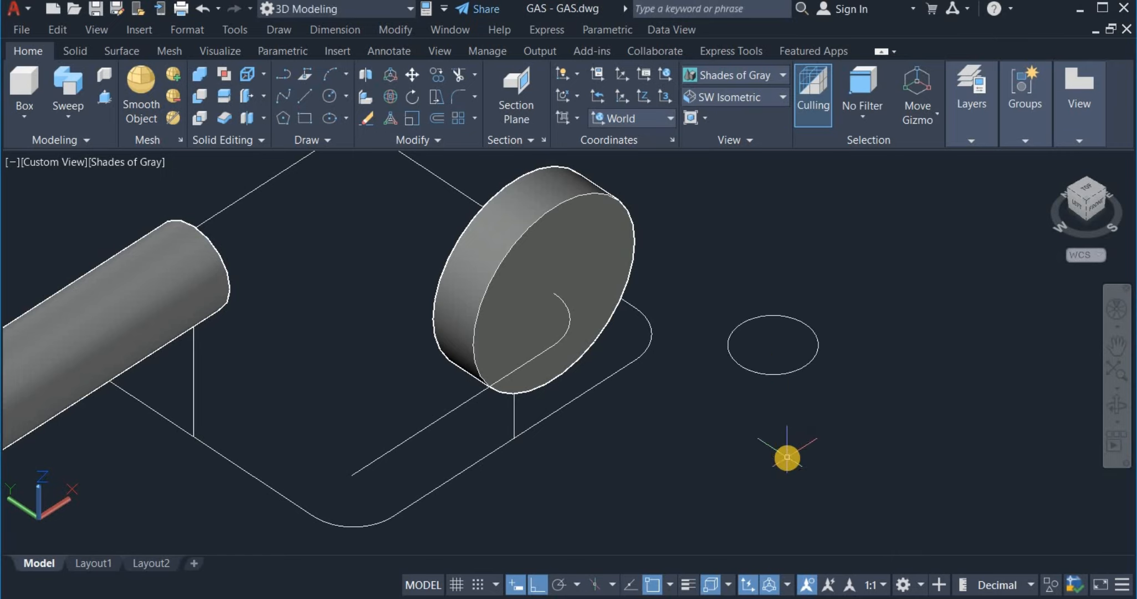
- Sweep the diameter 8 circle along the filleted polyline path to form the bent handle
left_click(80, 92)
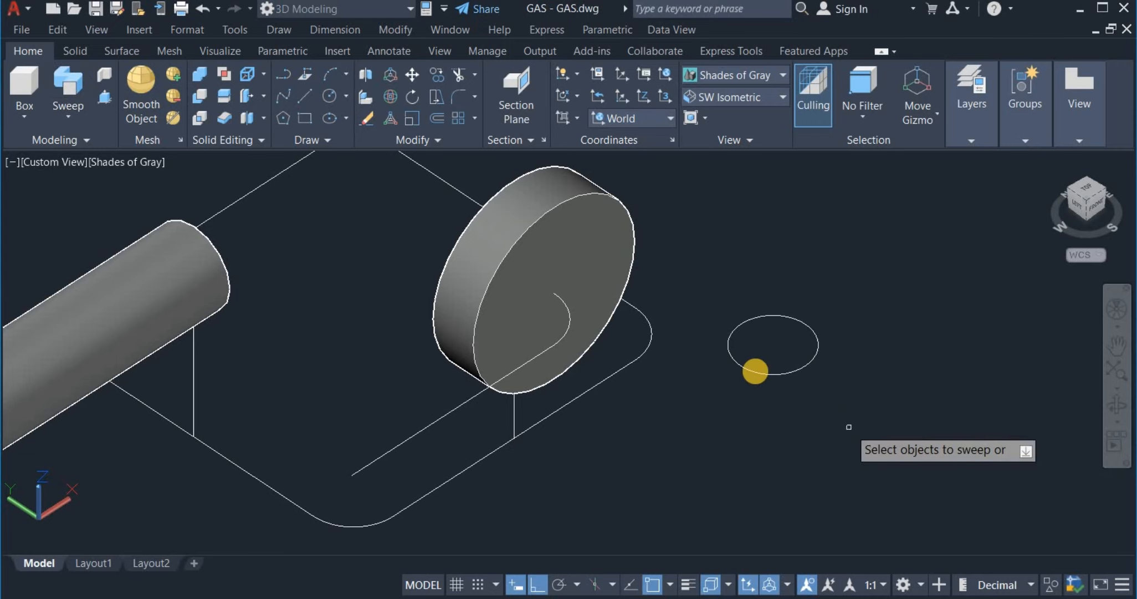
left_click(755, 370)
right_click(876, 395)
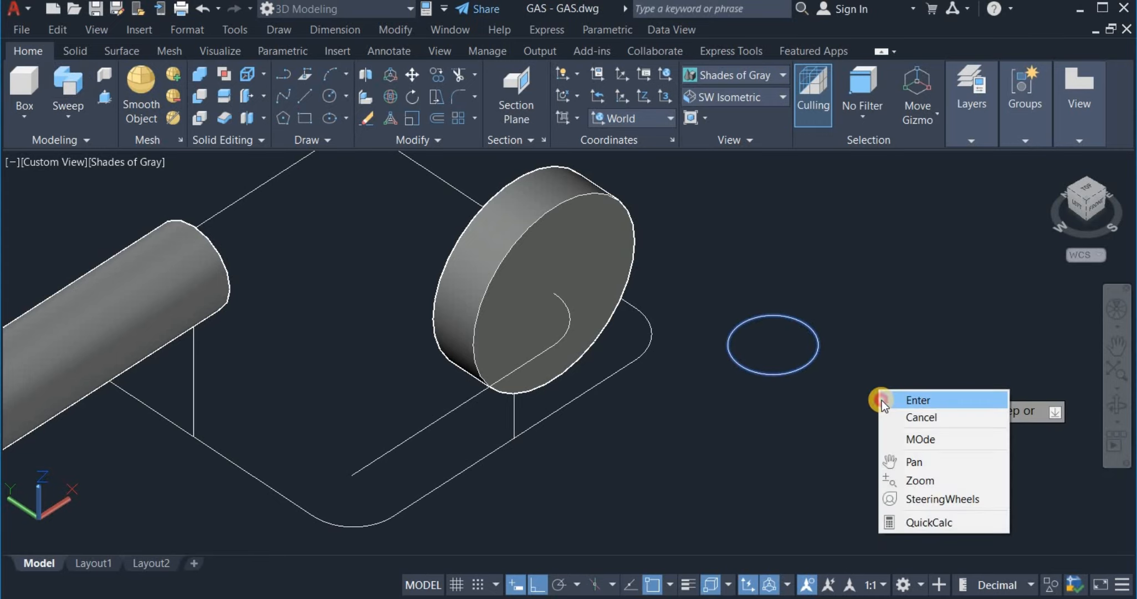
left_click(884, 397)
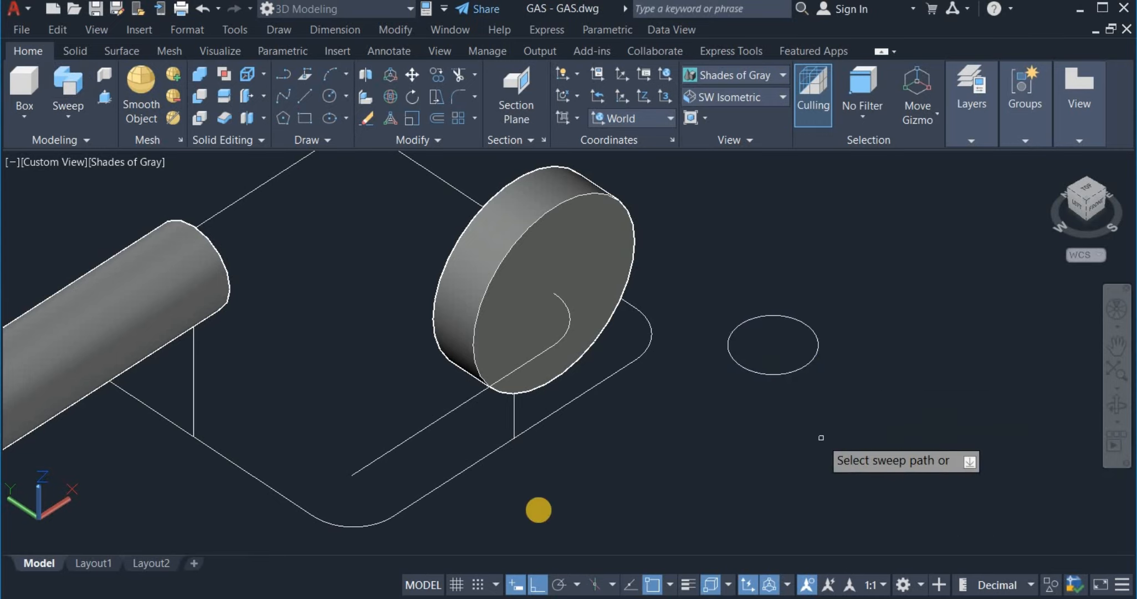
left_click(460, 407)
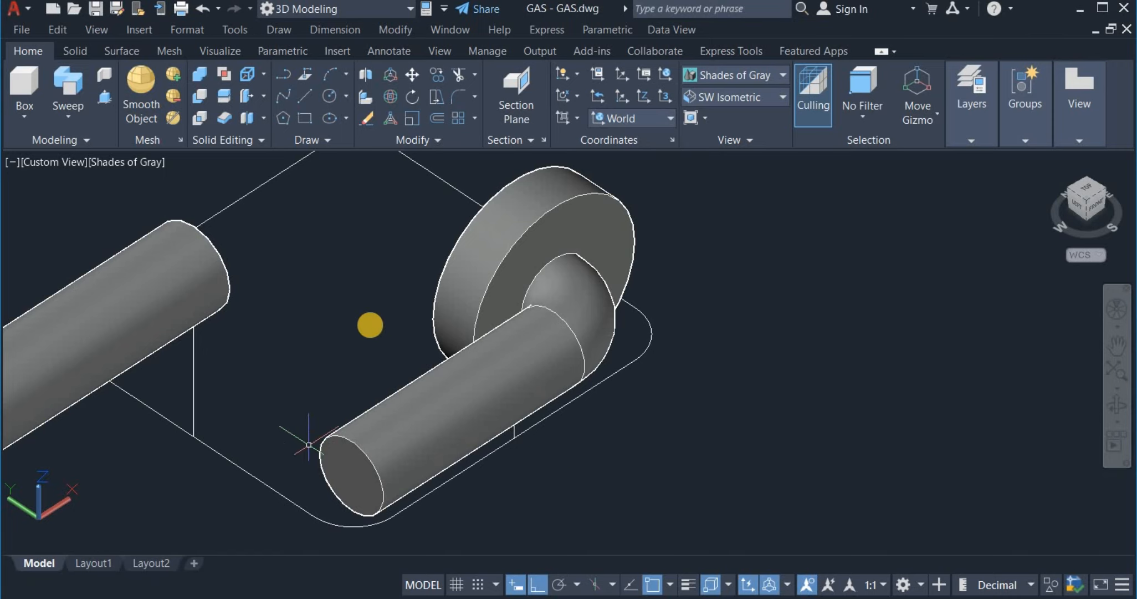
- Add a sphere centred on the free end of the bent handle, using the Diameter option
scroll(381, 299, "down", 3)
middle_click_drag(381, 300, 454, 281)
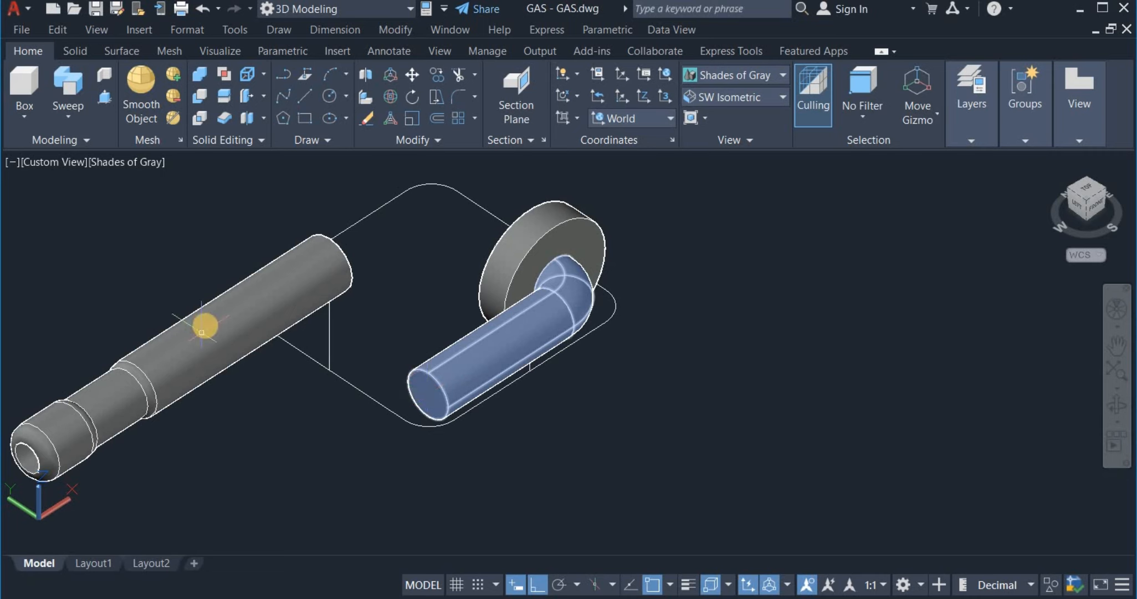
left_click(23, 120)
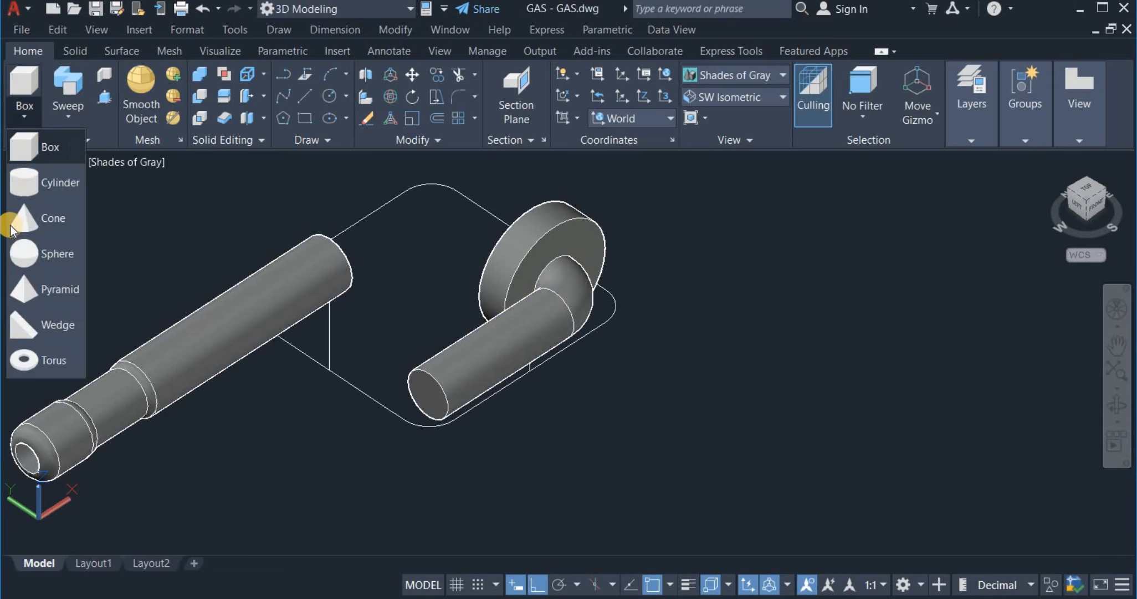
left_click(426, 393)
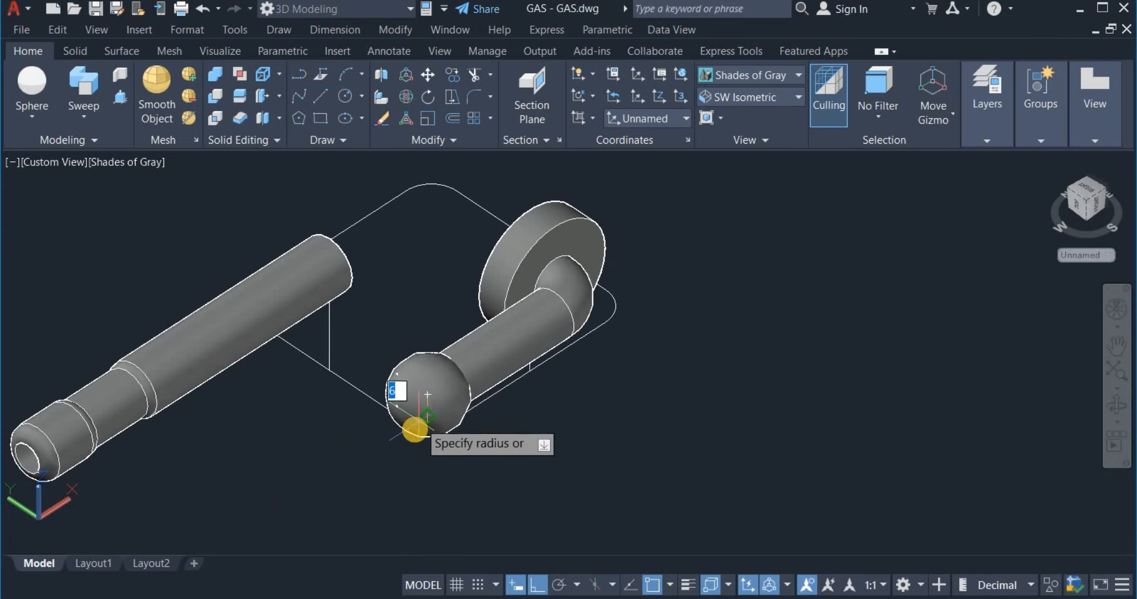
right_click(427, 394)
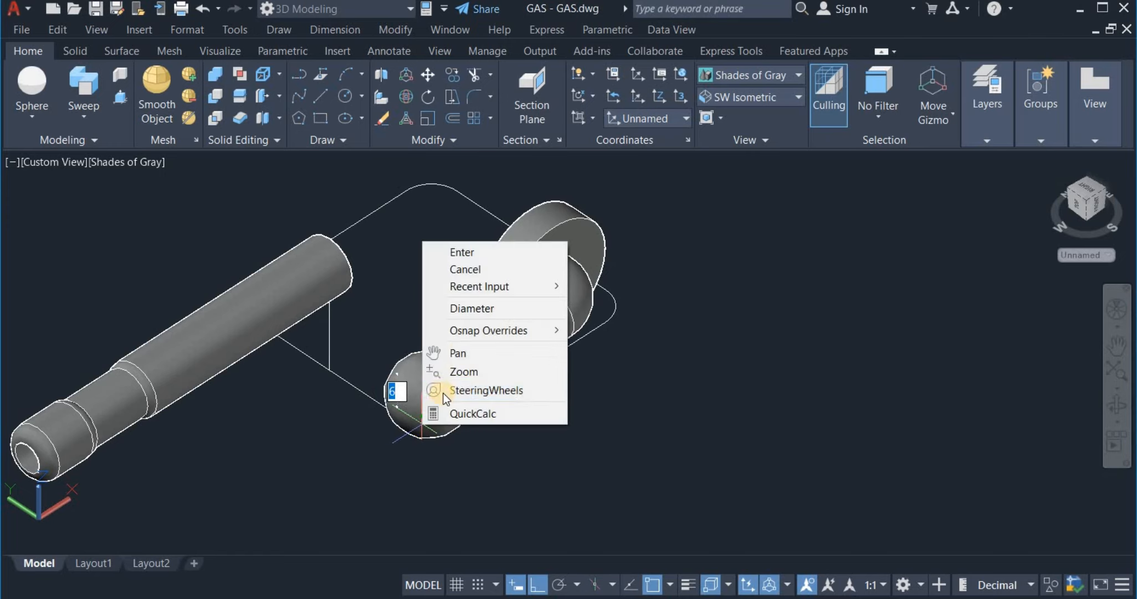
left_click(472, 308)
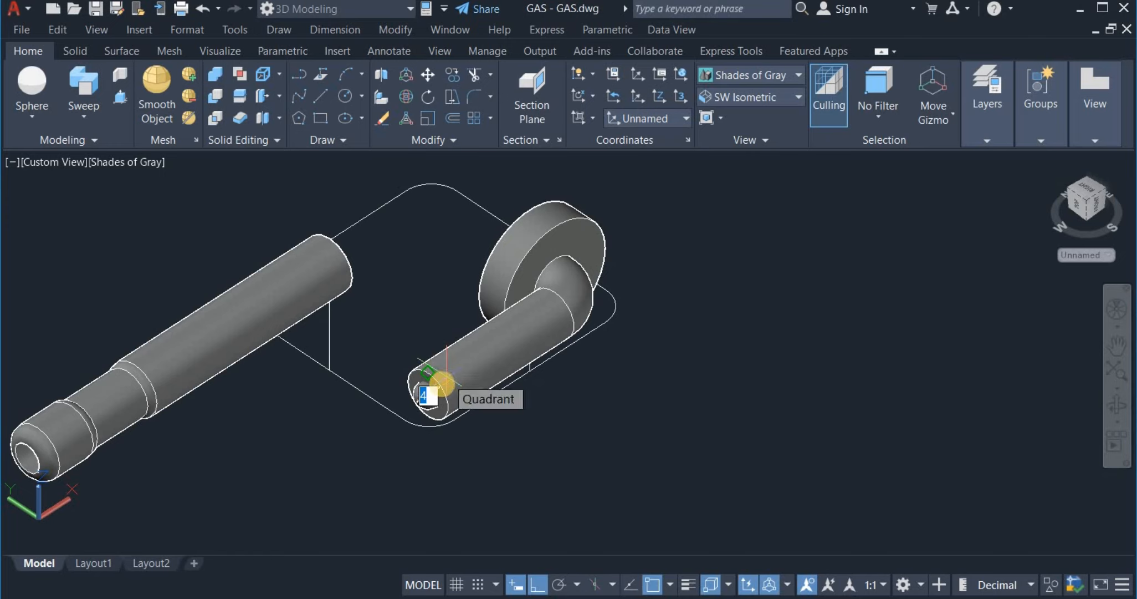
key("Return")
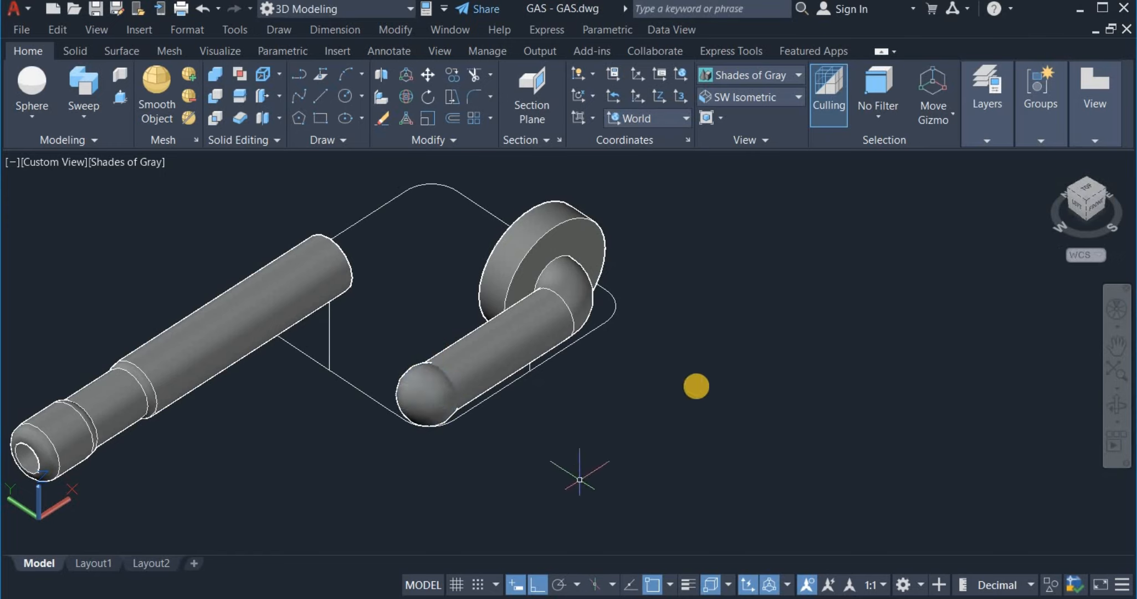
- Press-pull the filleted square beneath the rod and handle upward by 40 to form a block
scroll(697, 379, "down", 2)
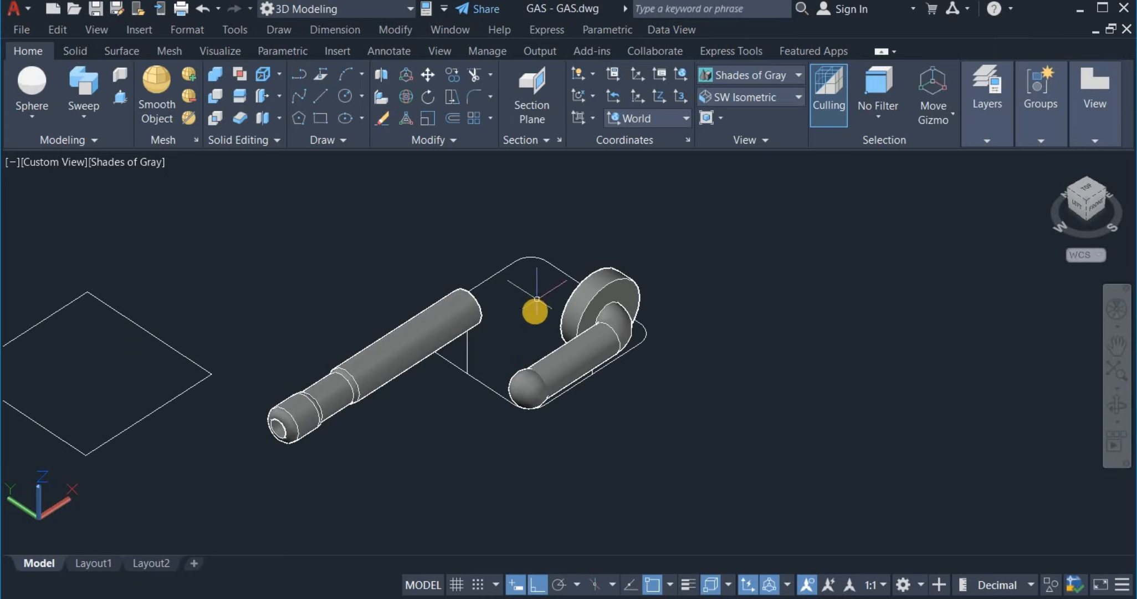
middle_click_drag(489, 468, 490, 472)
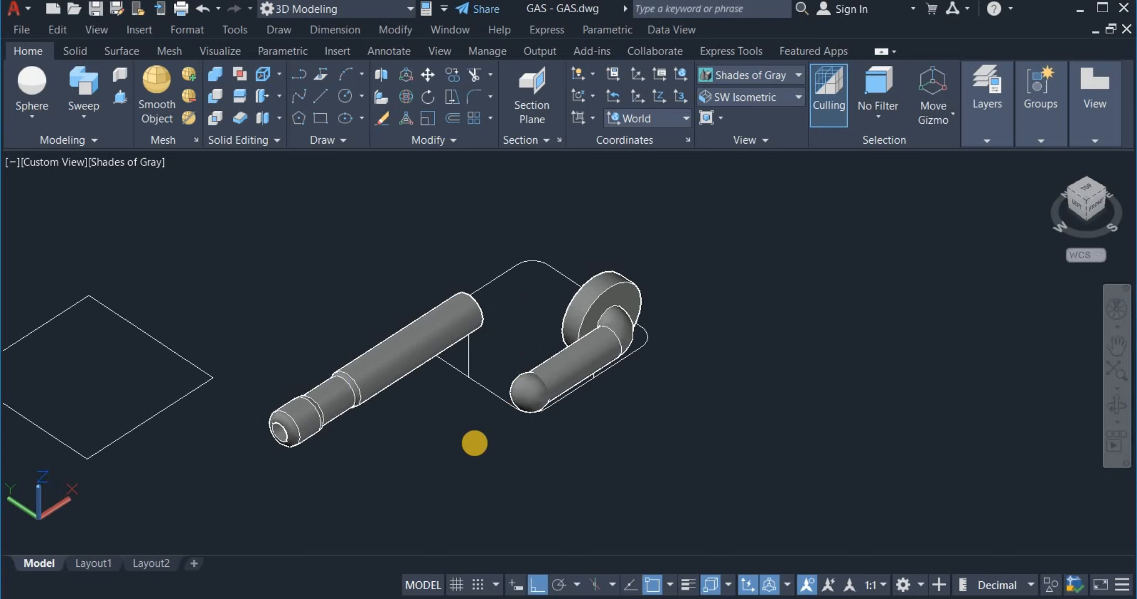
left_click(120, 100)
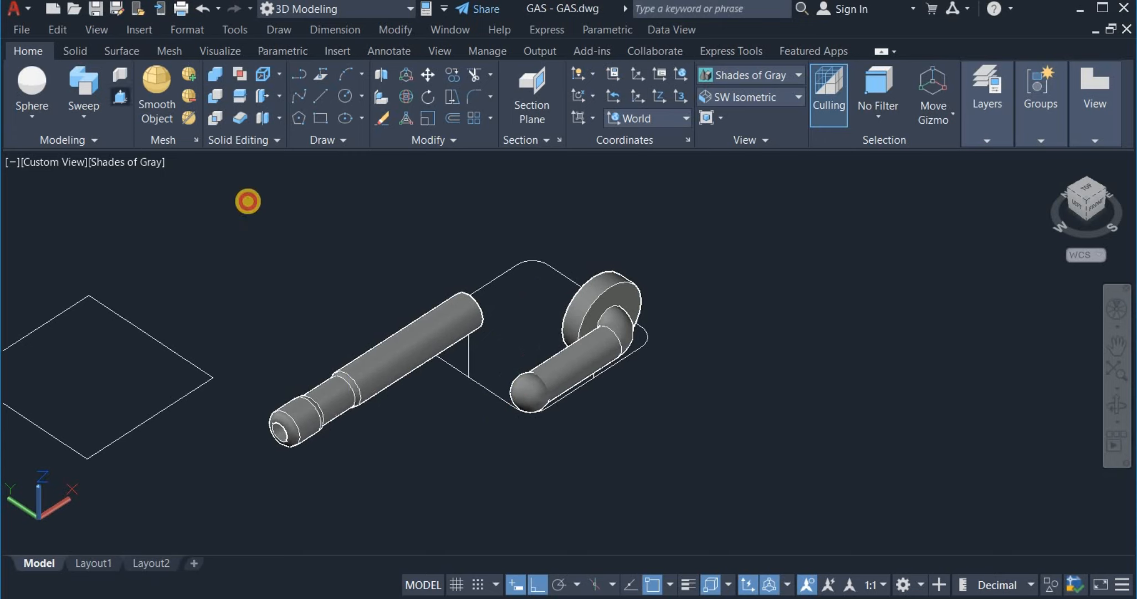
left_click(511, 311)
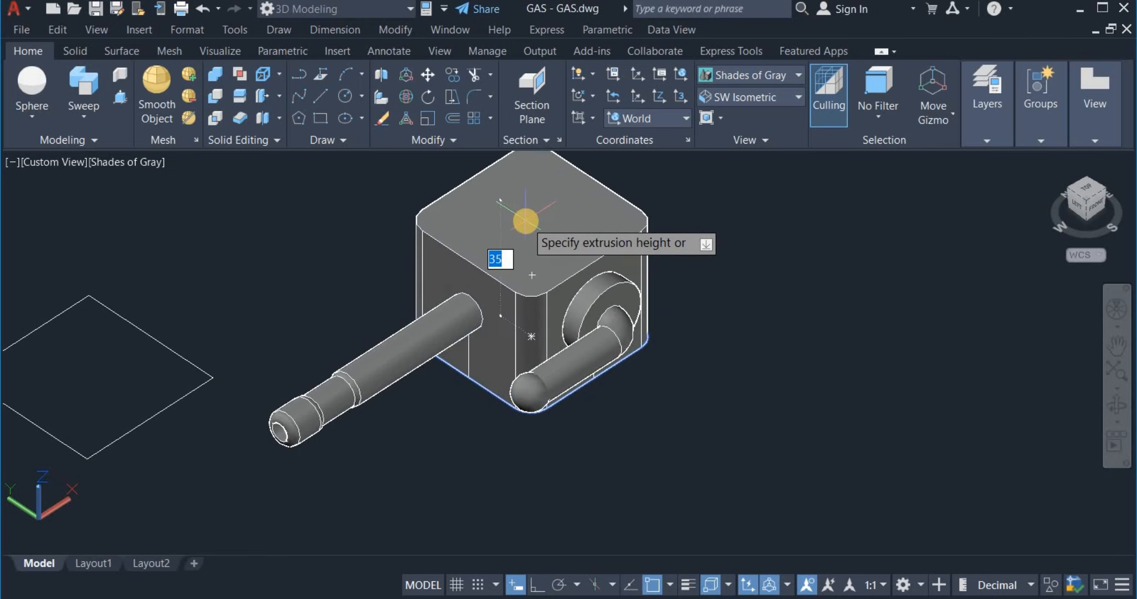
type("4")
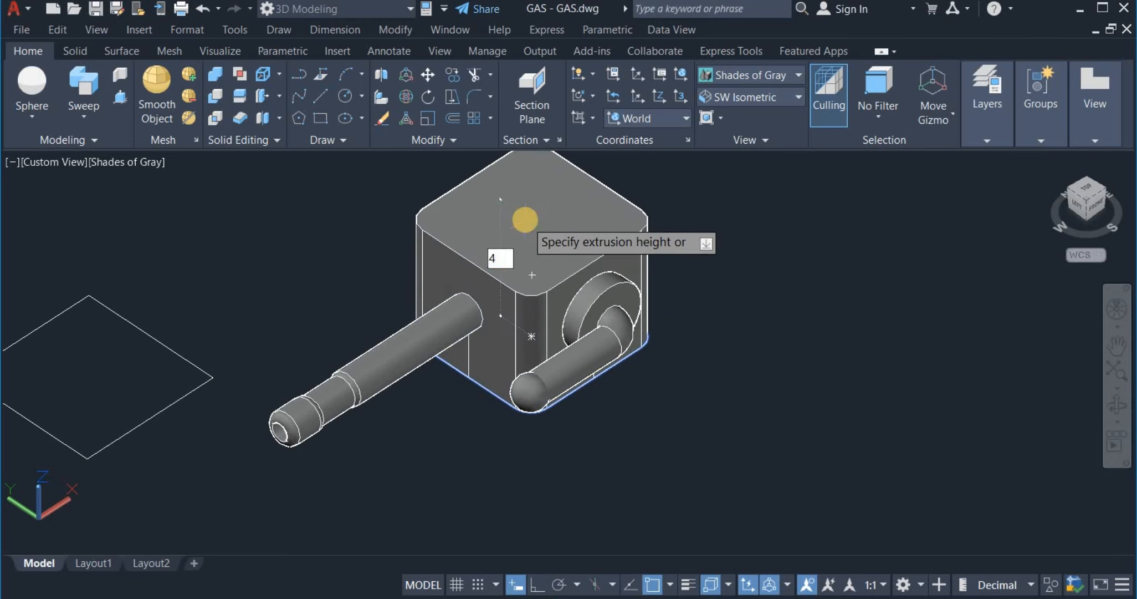
type("0")
key("Return")
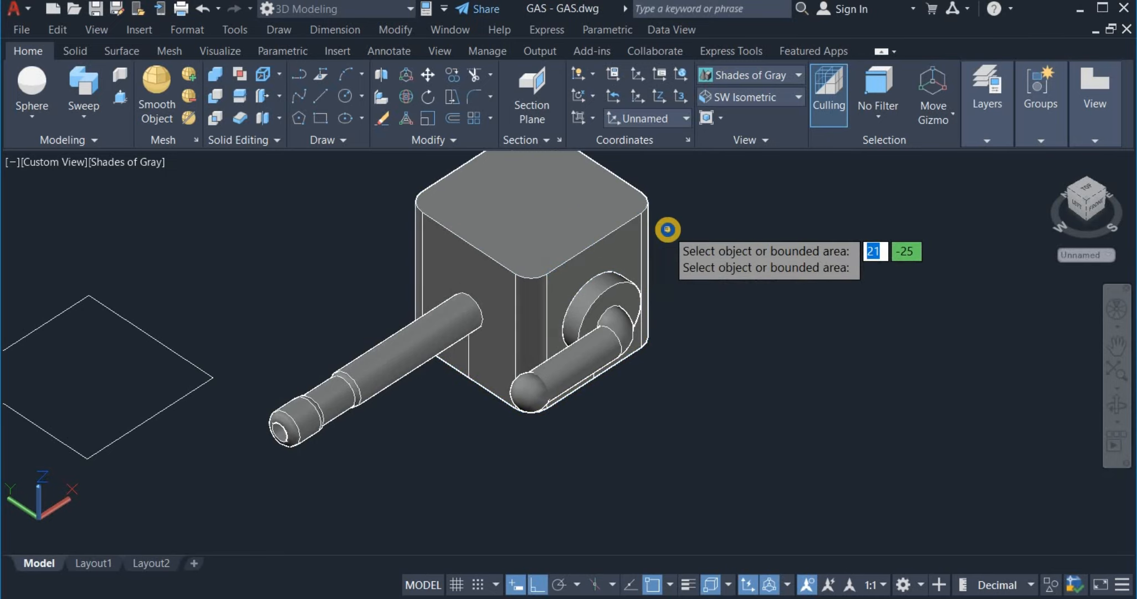
key("Return")
- Draw a vertical line 10 long upward from the centre of the separate filleted square
scroll(657, 305, "down", 3)
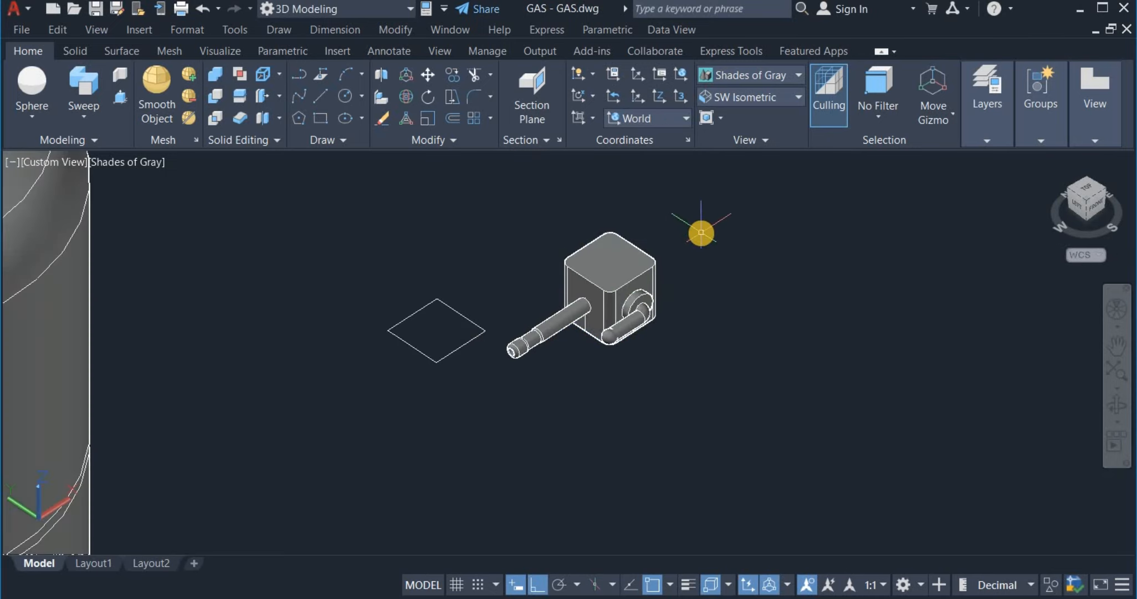
middle_click_drag(700, 231, 646, 273)
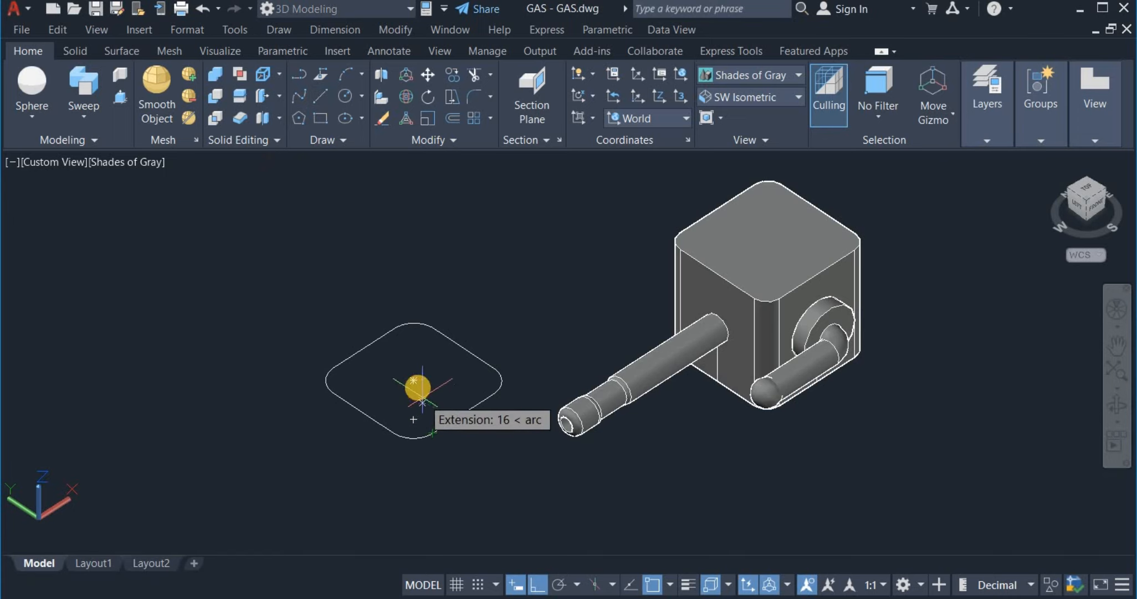
scroll(413, 381, "up", 3)
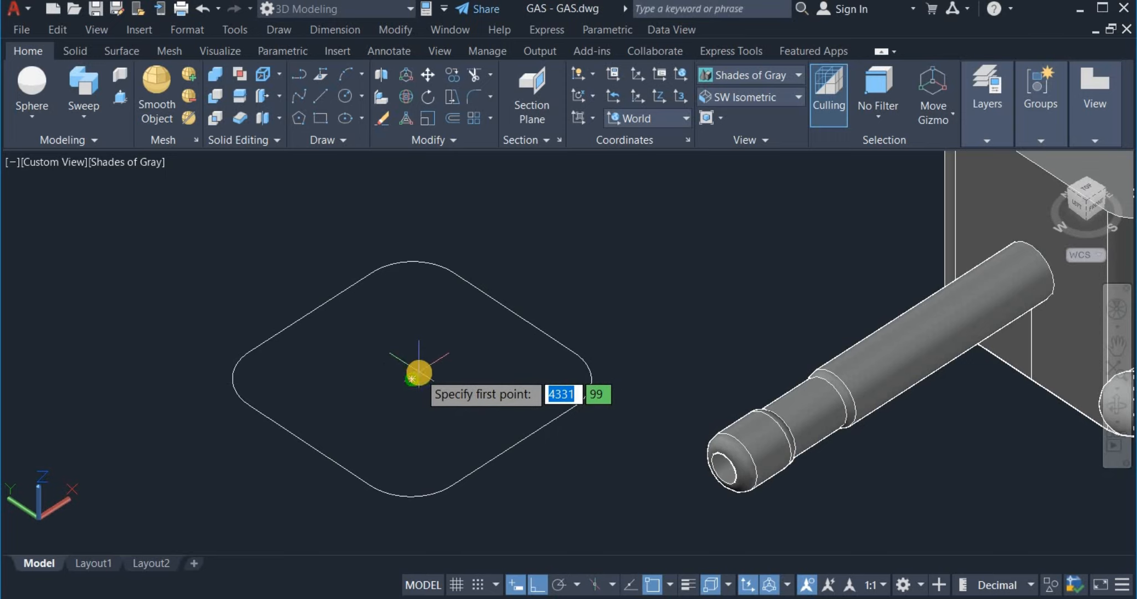
left_click(412, 379)
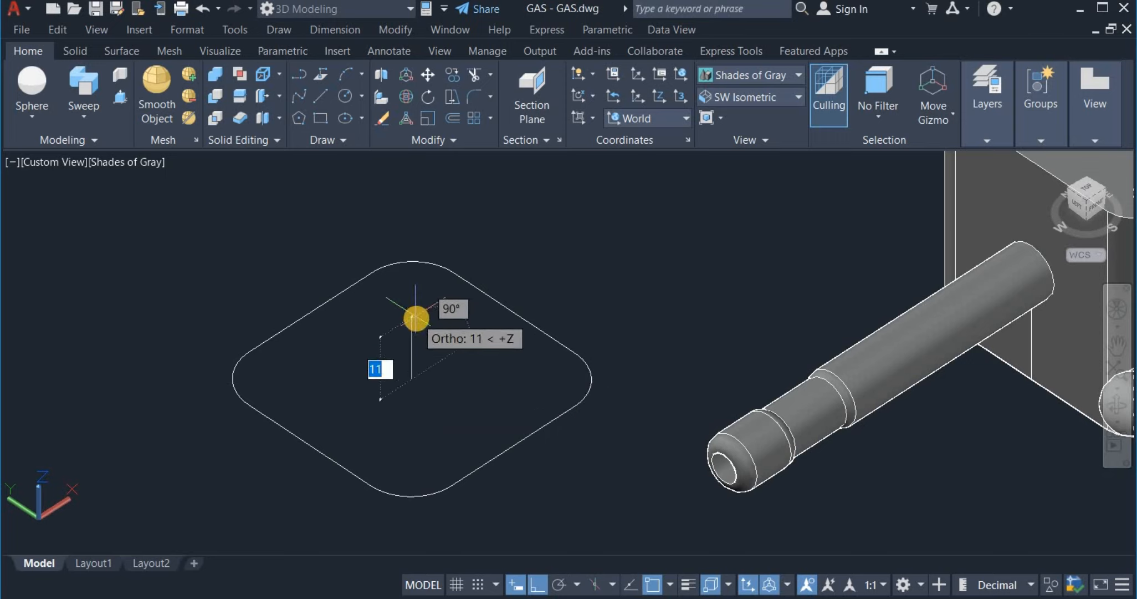
type("10")
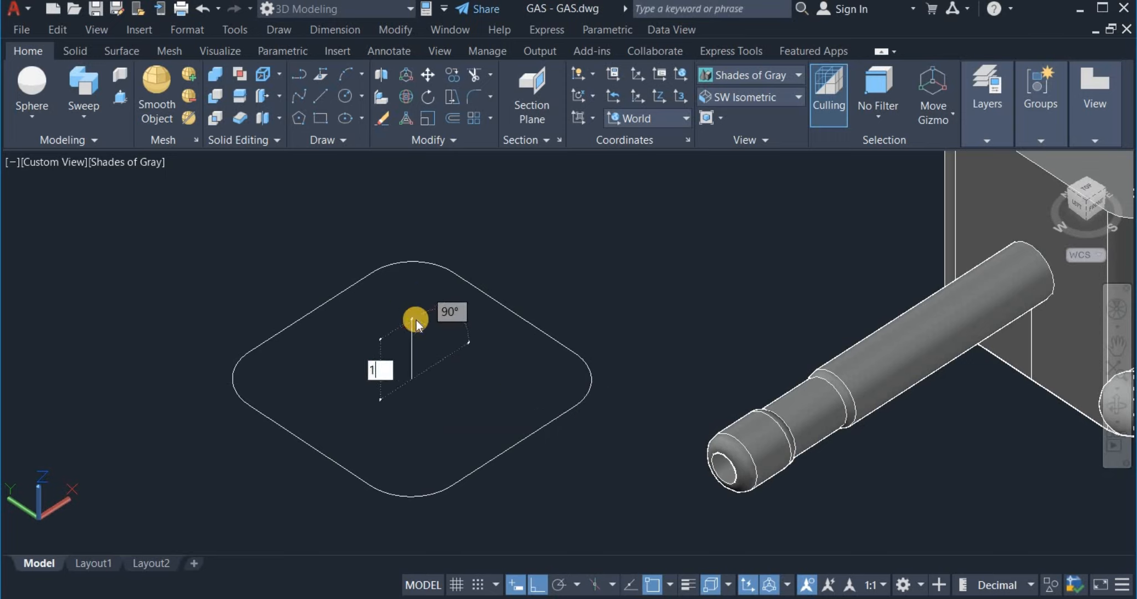
key("Return")
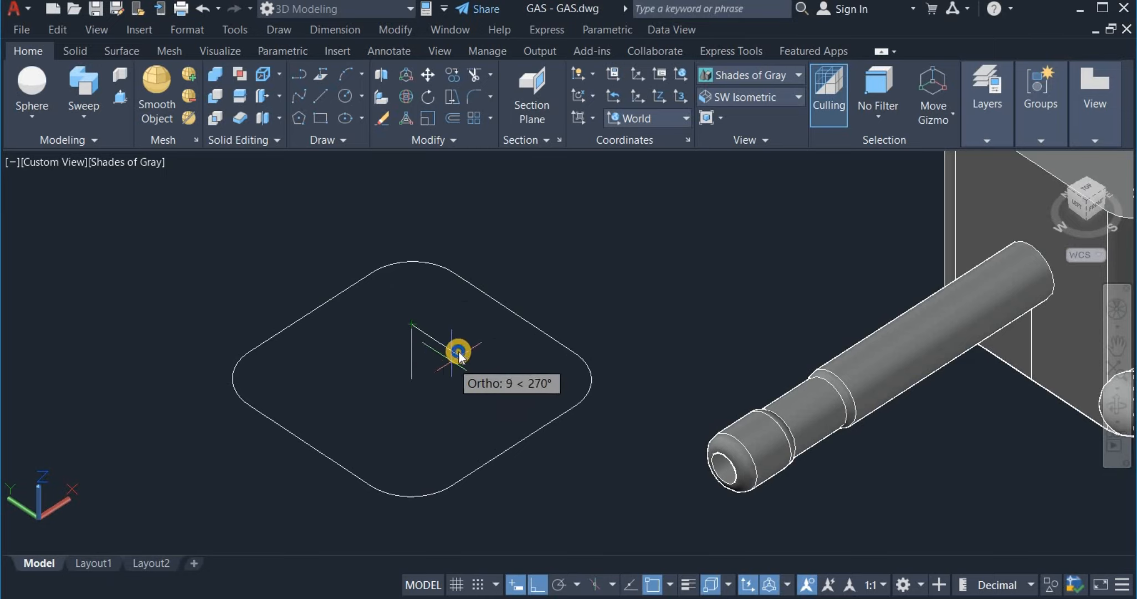
right_click(474, 361)
left_click(477, 373)
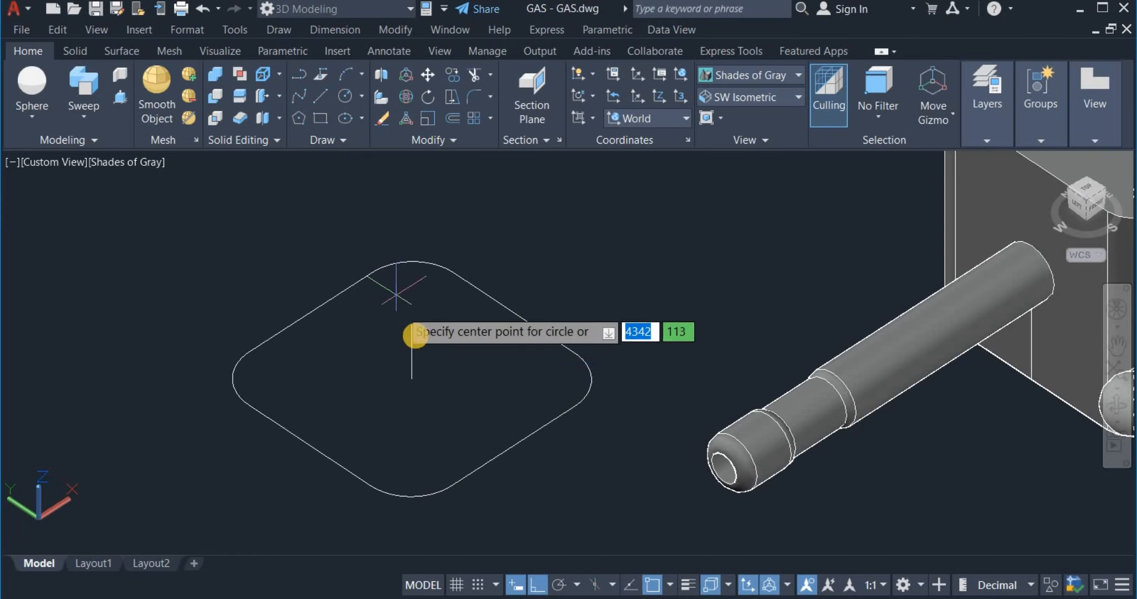
- Draw a circle of diameter 70 centred on the upper end of the vertical line above the separate filleted square
left_click(416, 325)
right_click(500, 261)
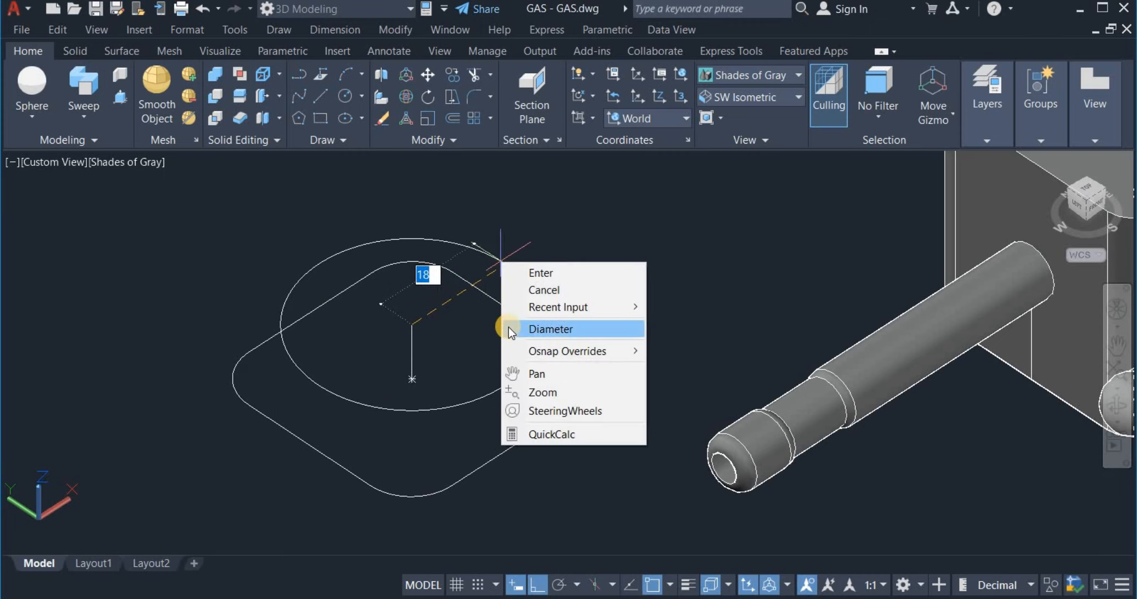
left_click(509, 327)
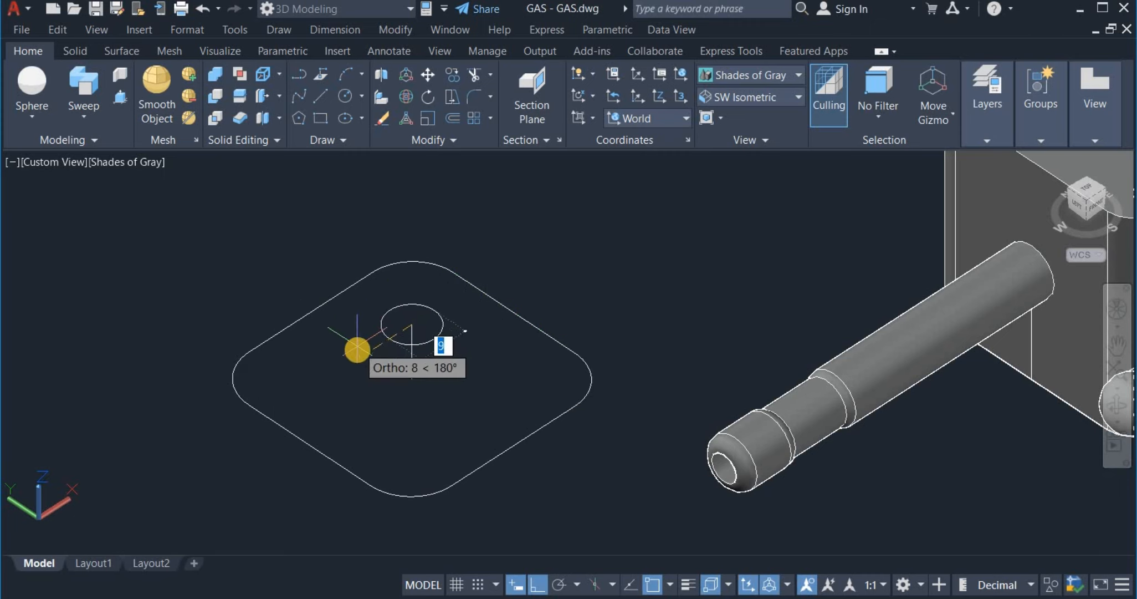
type("70")
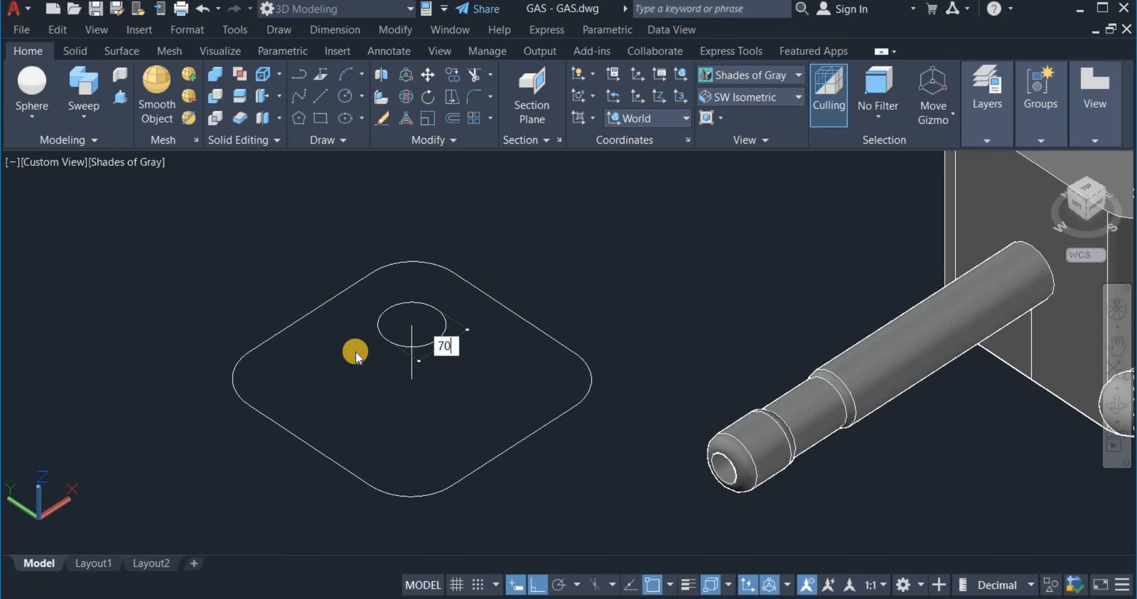
key("Return")
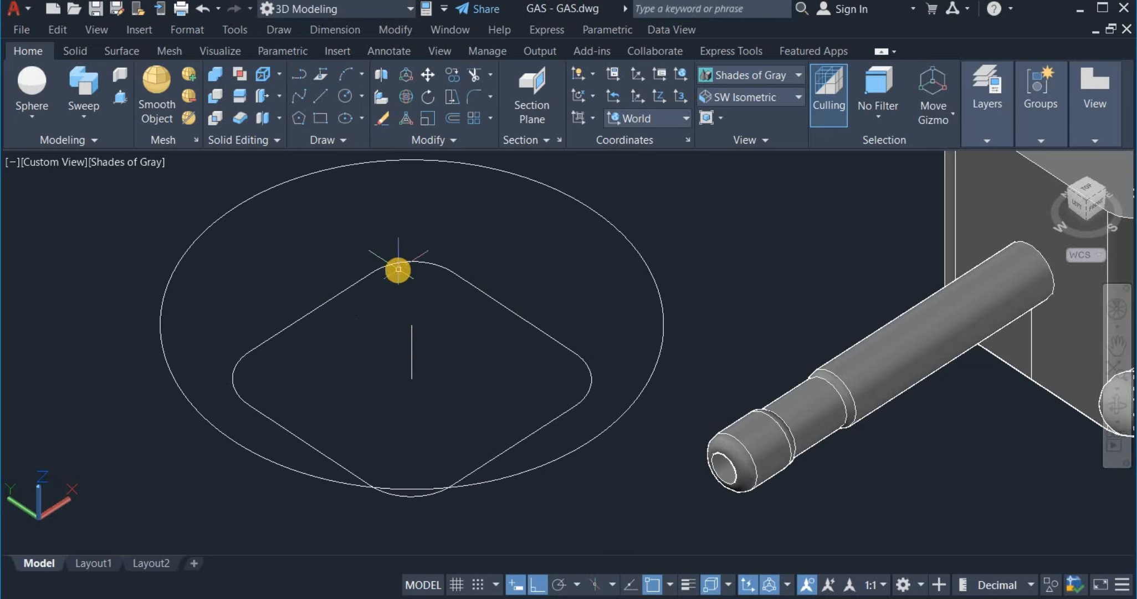
- Draw a vertical line 5 long upward from the centre of the diameter 70 circle
left_click(316, 97)
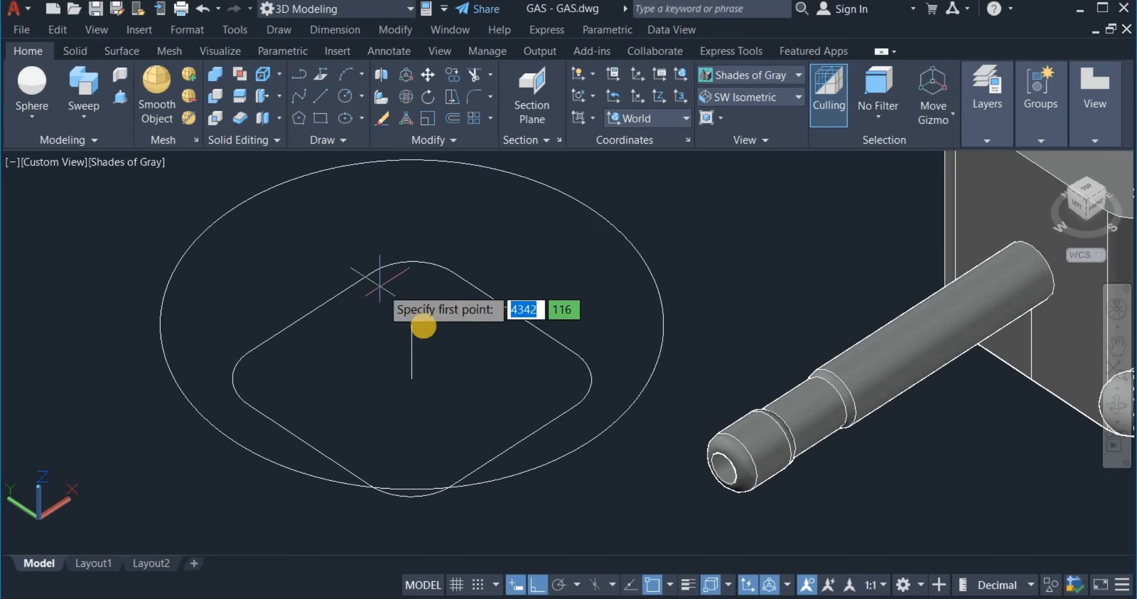
left_click(412, 325)
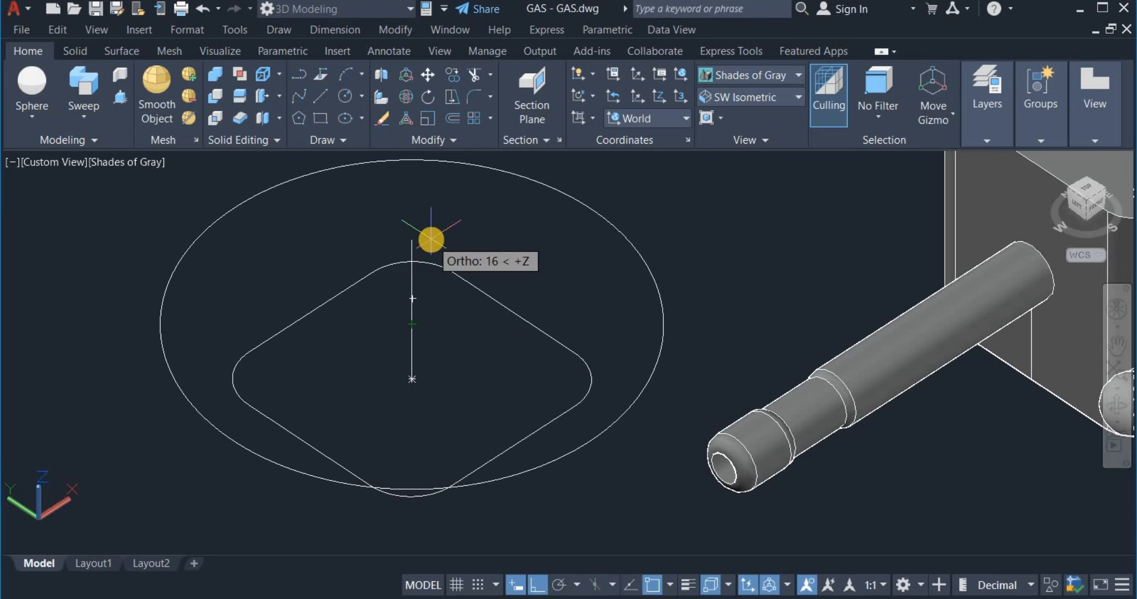
left_click(432, 240)
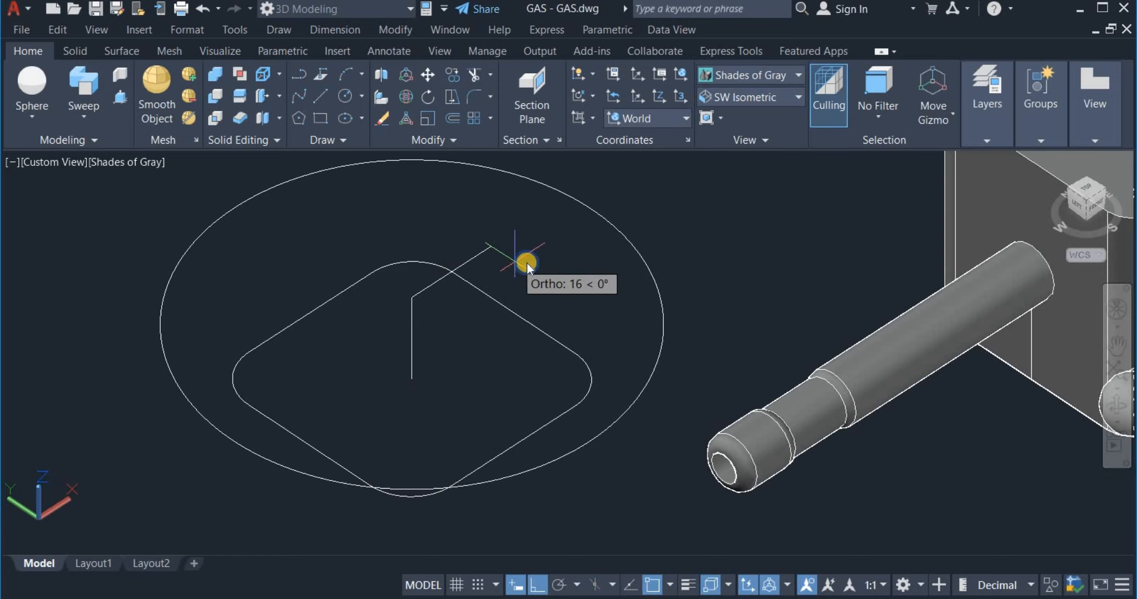
right_click(527, 263)
left_click(535, 267)
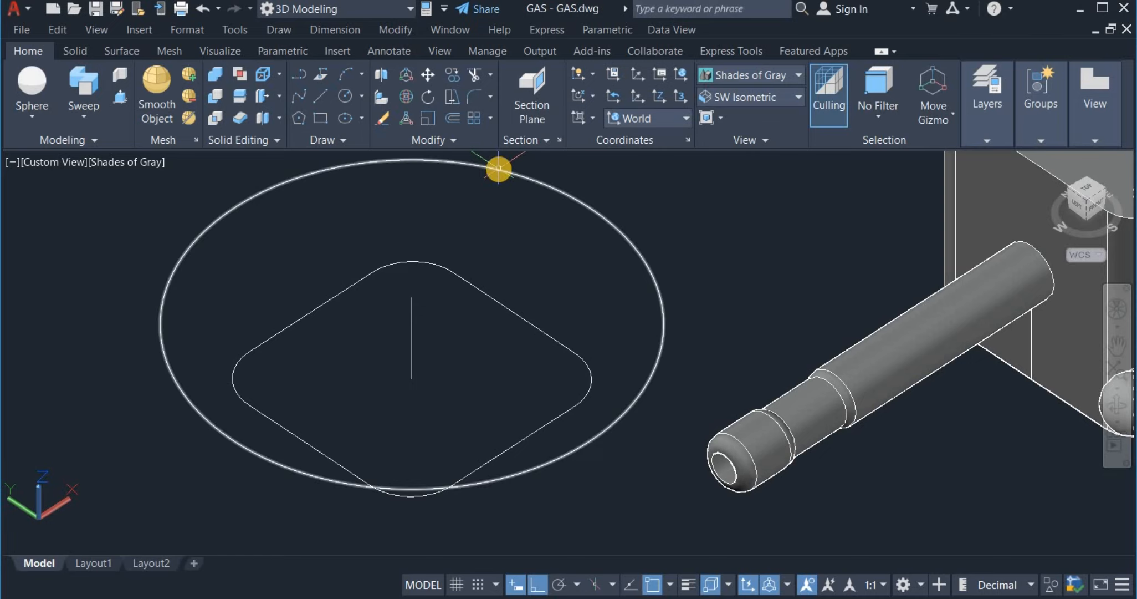
- Copy the diameter 70 circle from its centre up to the top end of the 5 long line
left_click(454, 74)
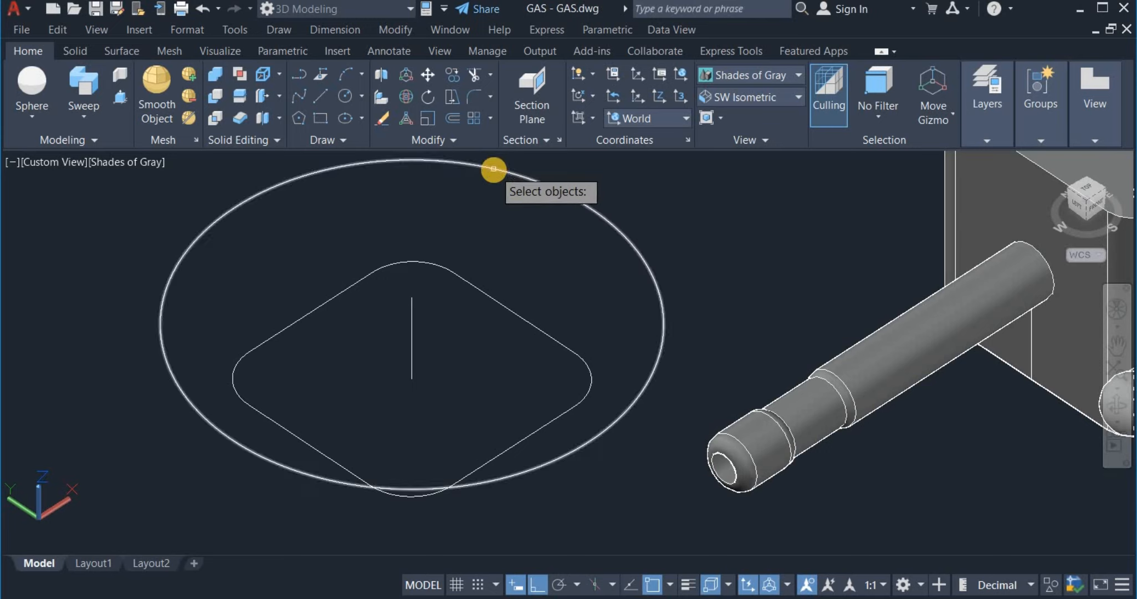
left_click(495, 166)
key("Return")
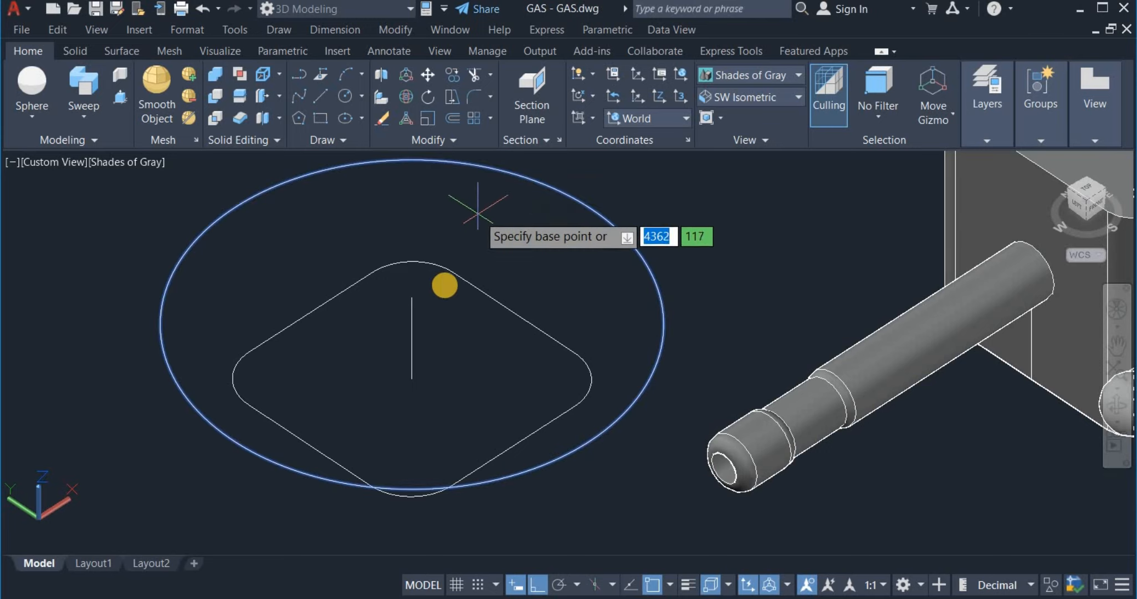
left_click(416, 318)
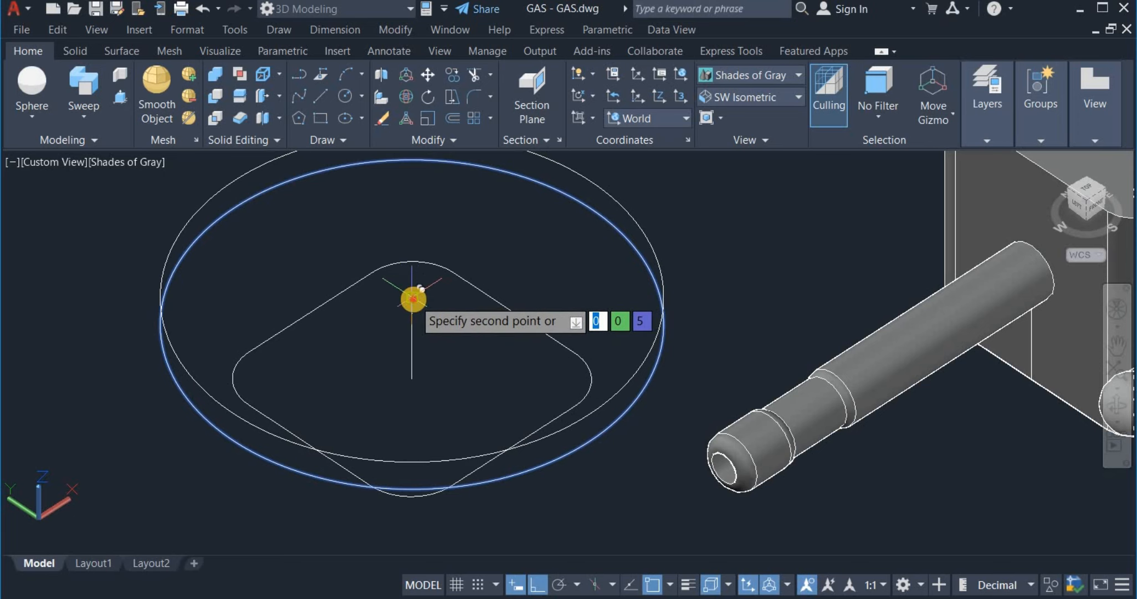
right_click(459, 256)
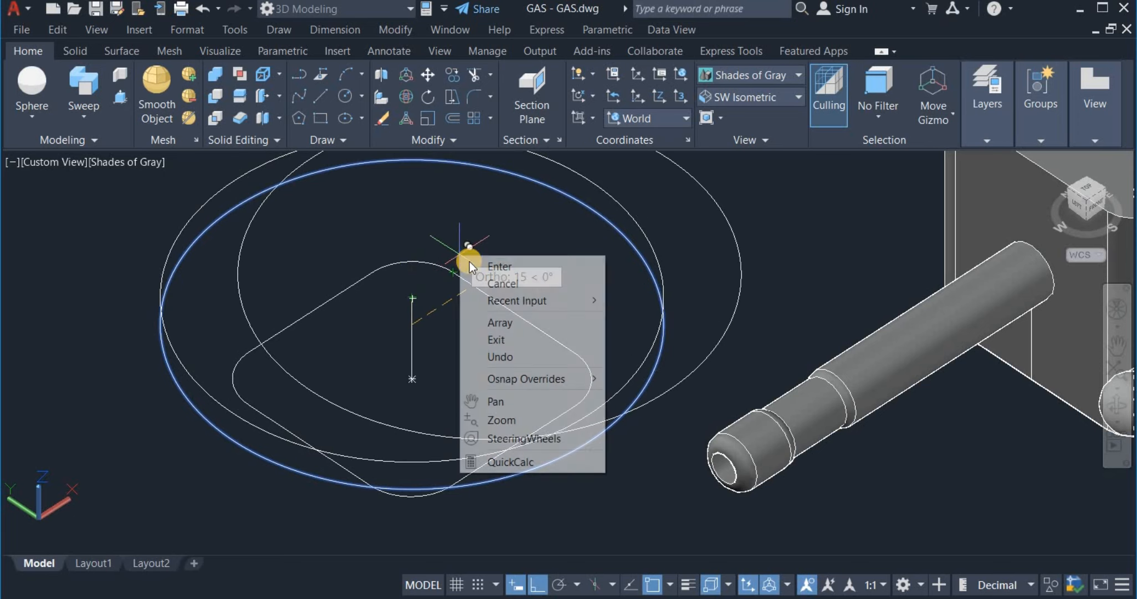
left_click(471, 265)
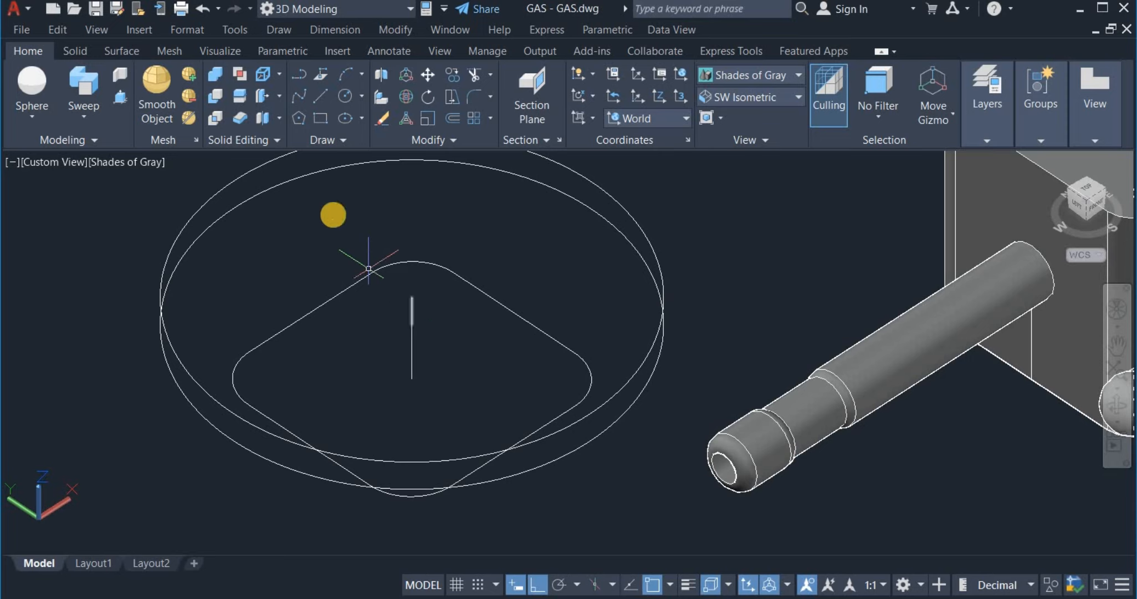
- Draw another vertical line 5 long upward from the centre of the copied circle
left_click(322, 99)
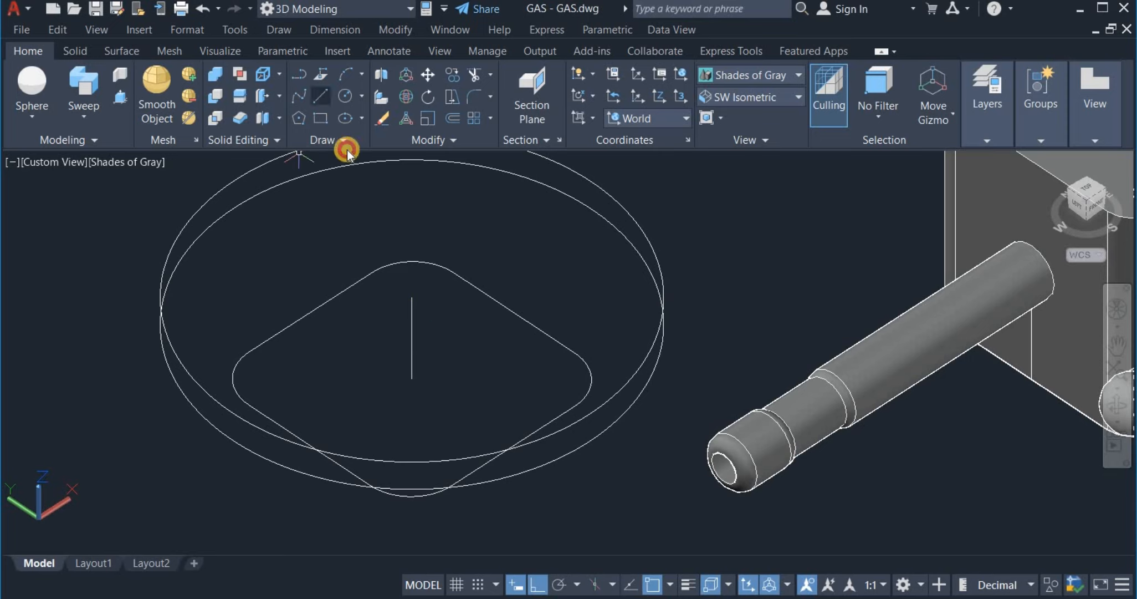
left_click(413, 294)
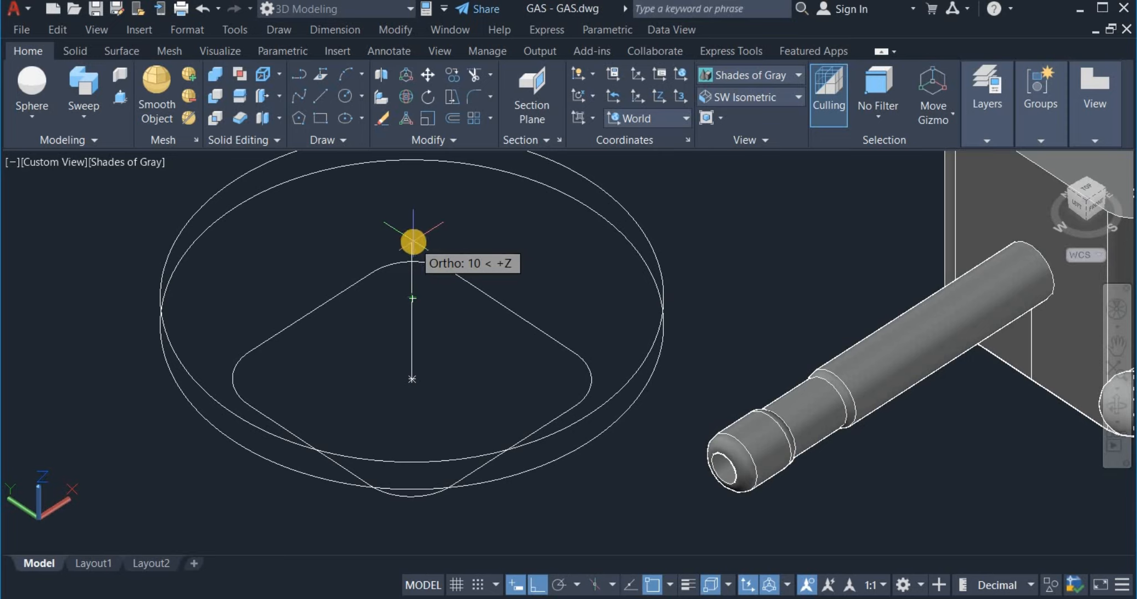
type("10")
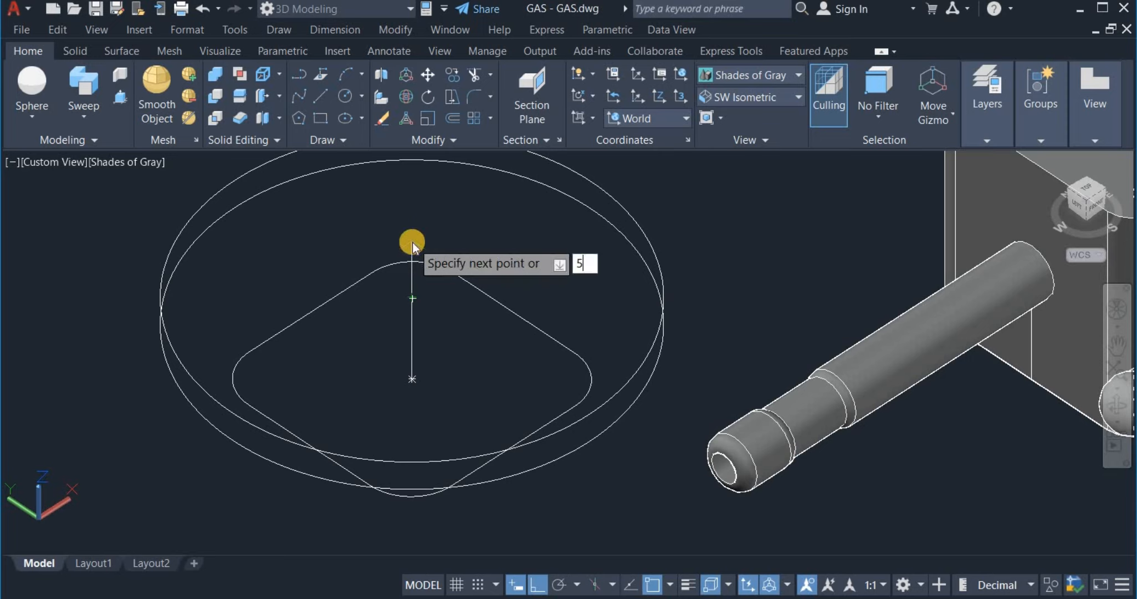
key("Return")
key("Return")
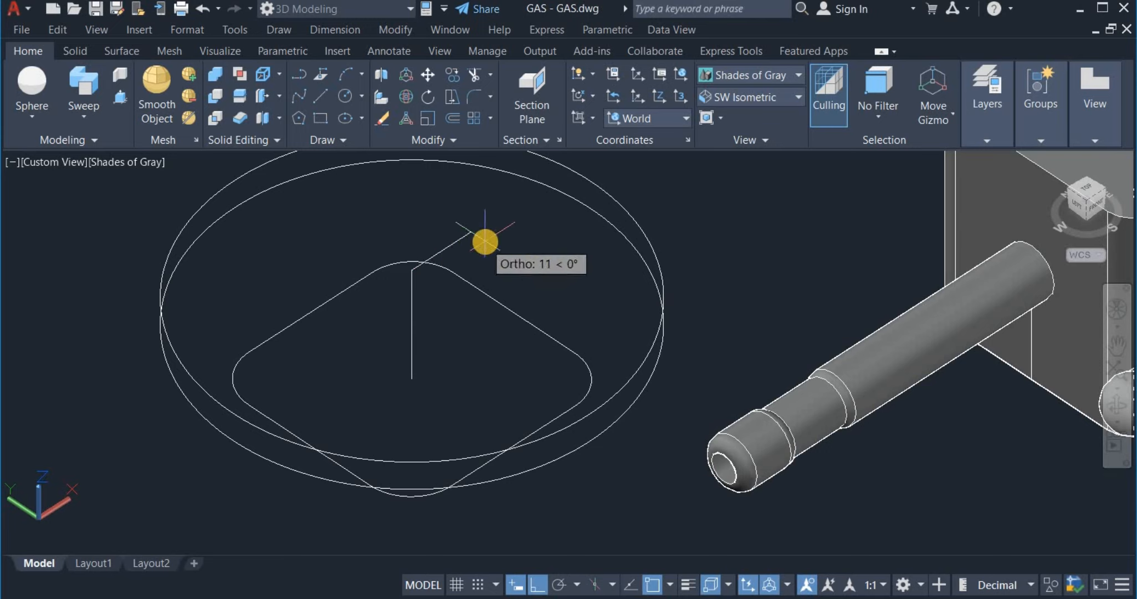
right_click(485, 243)
left_click(495, 252)
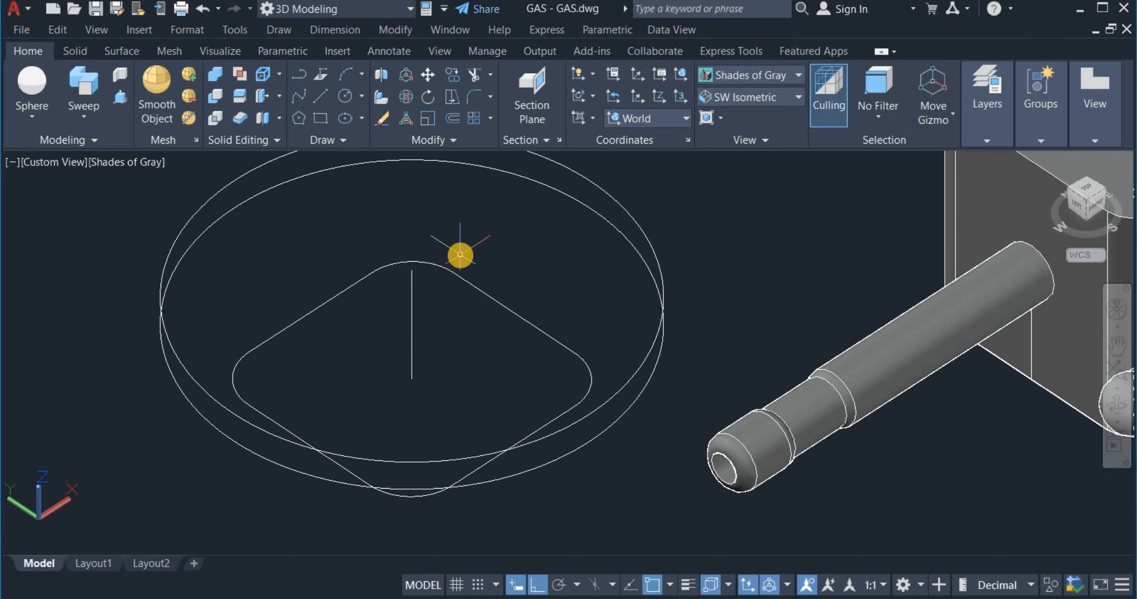
- Draw a circle of diameter 30 centred on the top end of the uppermost vertical line
left_click(346, 102)
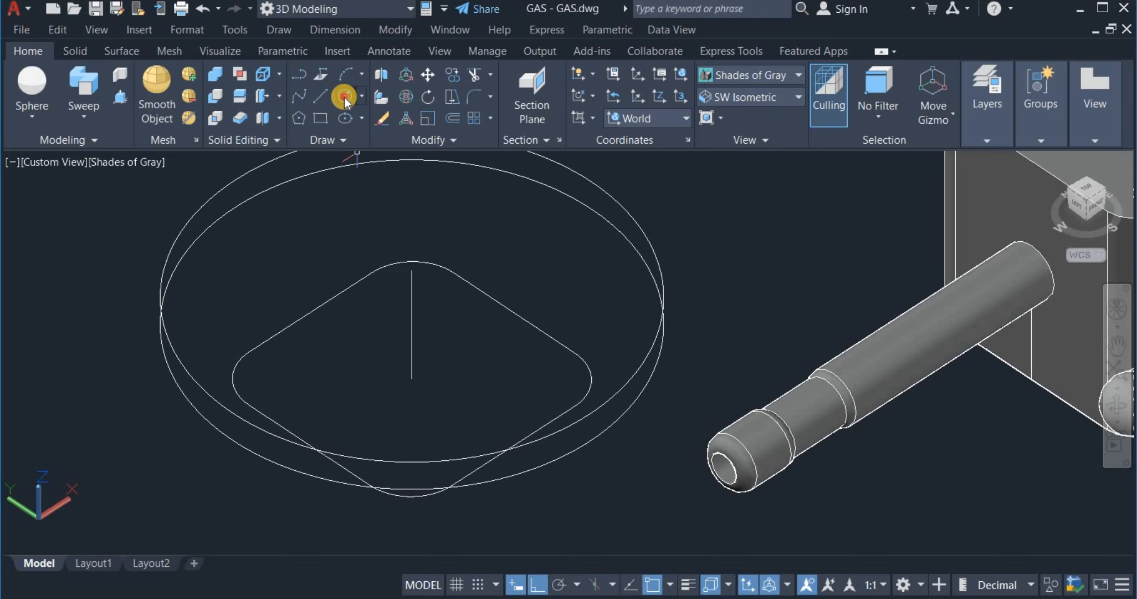
left_click(411, 273)
right_click(467, 248)
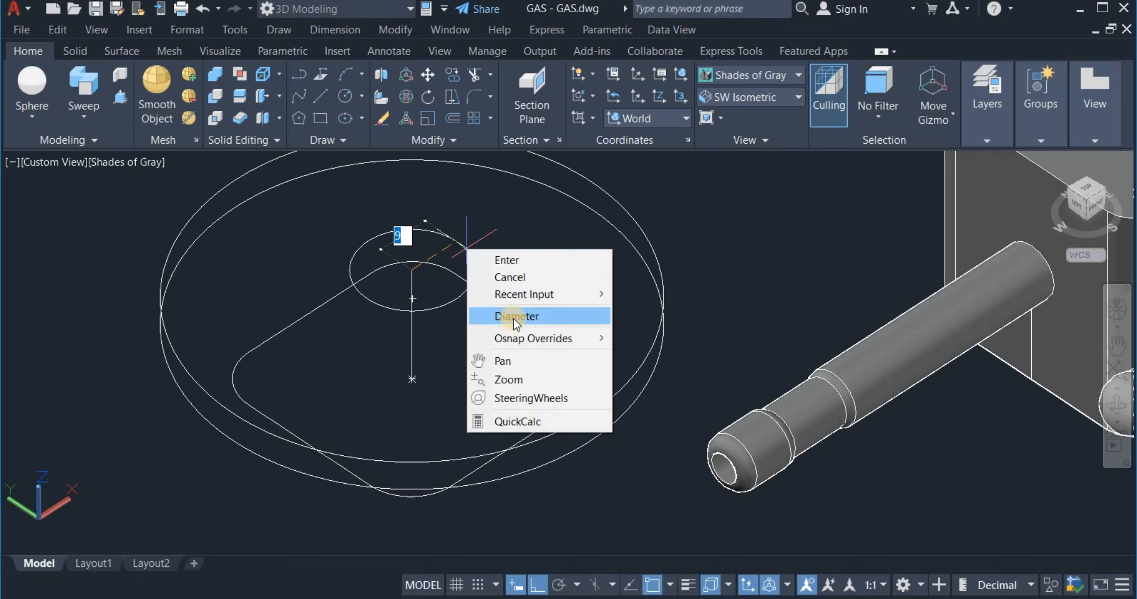
left_click(514, 316)
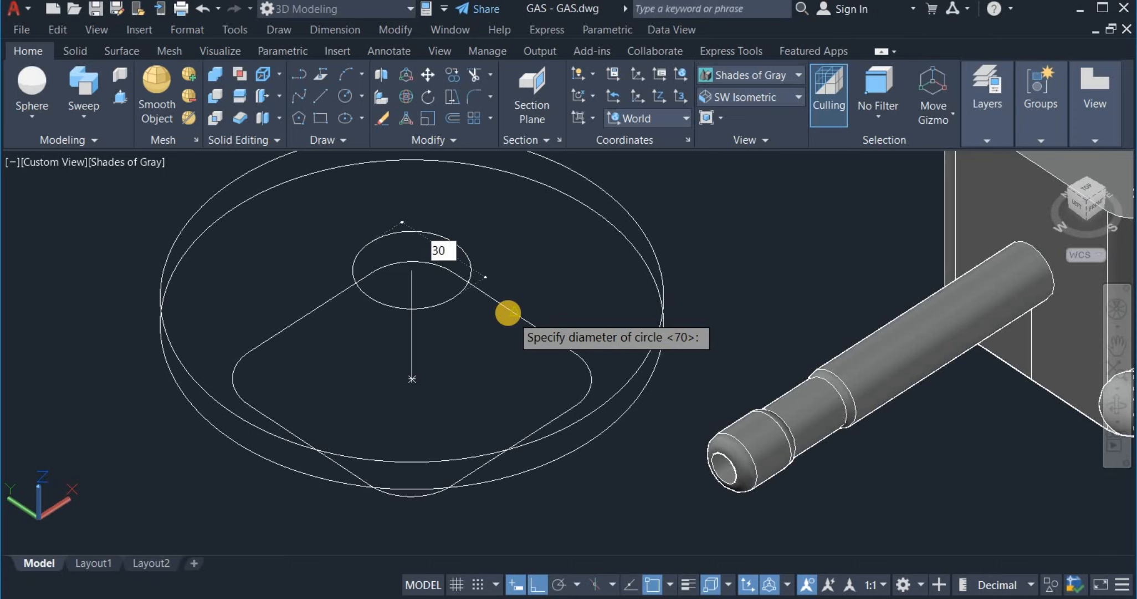
key("Return")
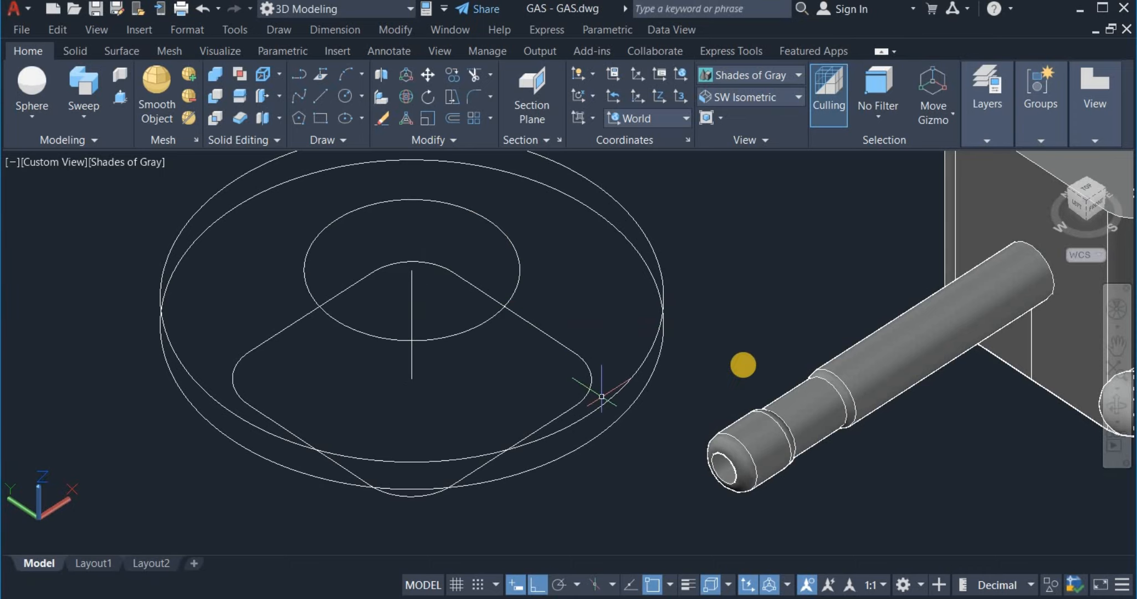
- Loft a solid from the filleted square through both diameter 70 circles to the diameter 30 circle, using Cross sections only
scroll(501, 365, "down", 3)
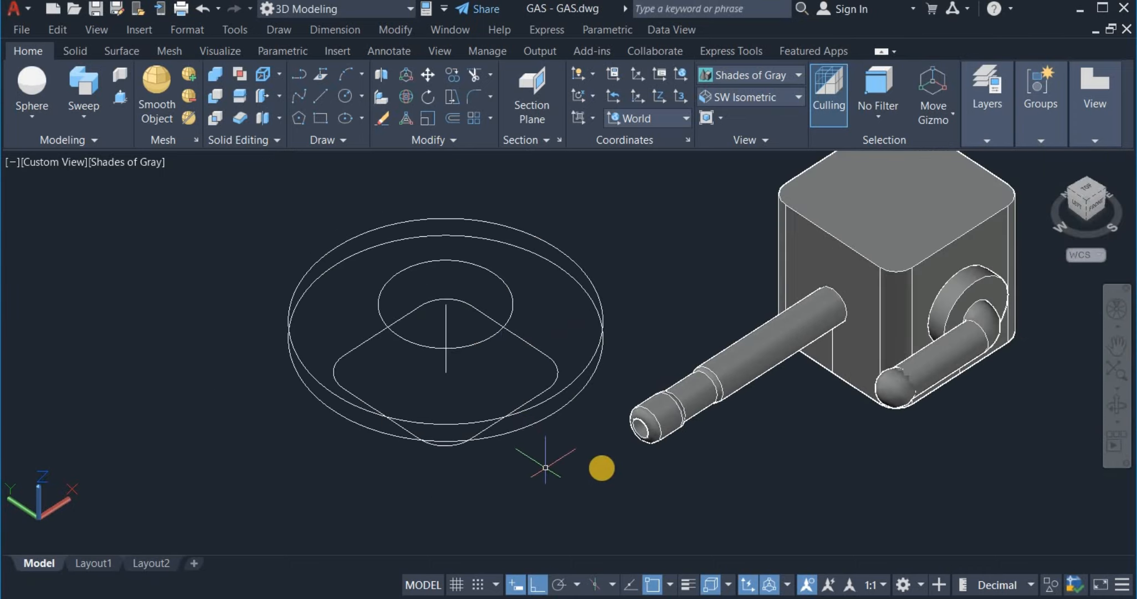
left_click(1116, 408)
left_click_drag(800, 460, 795, 425)
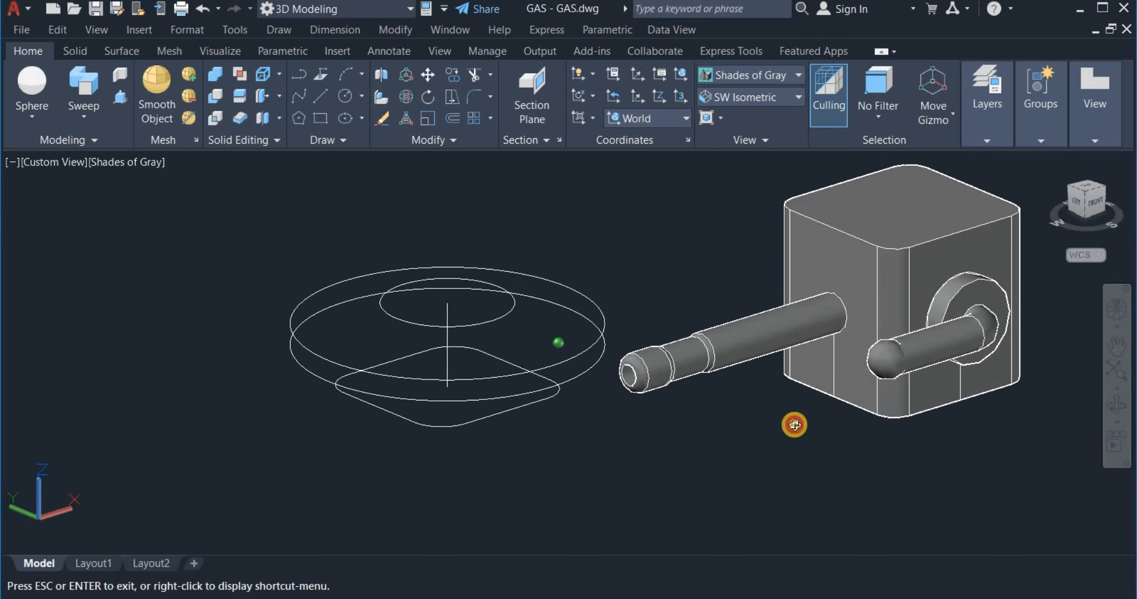
right_click(577, 243)
left_click(595, 248)
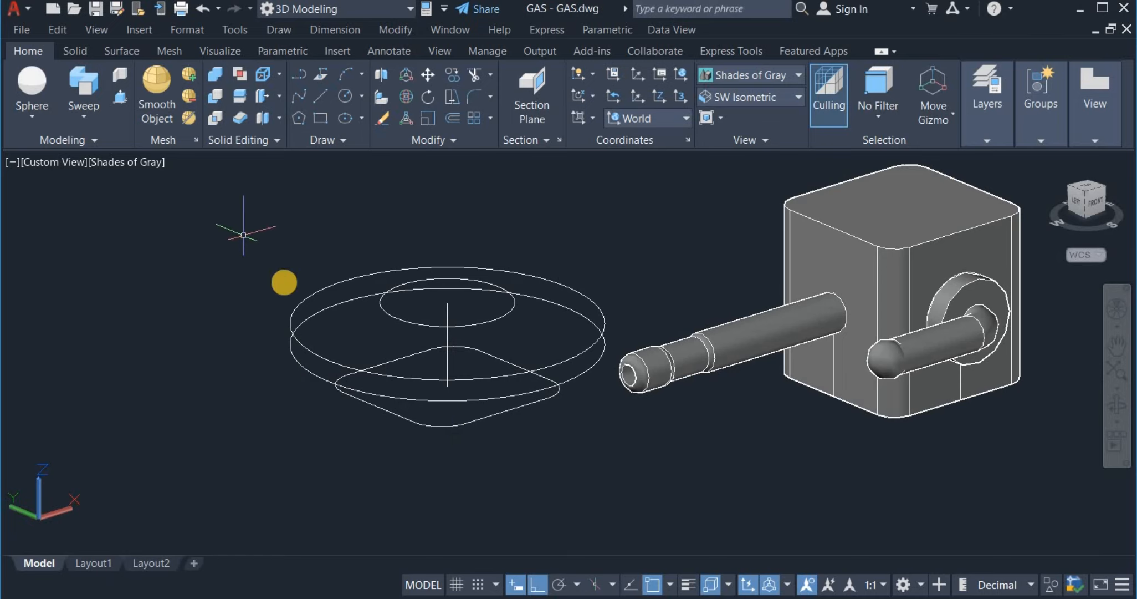
left_click(83, 116)
left_click(80, 187)
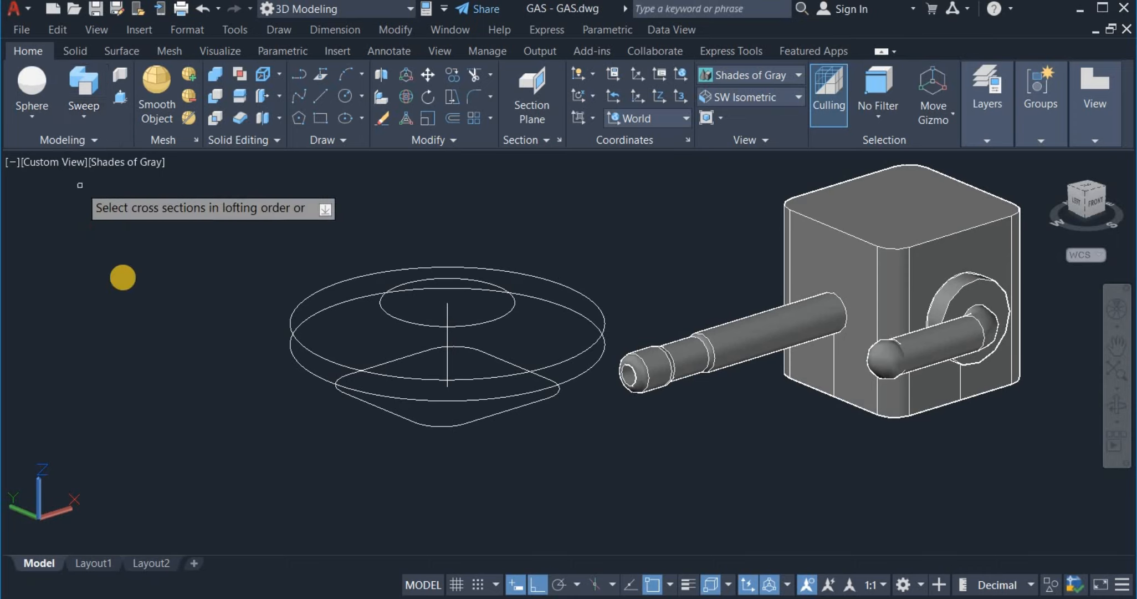
left_click(456, 423)
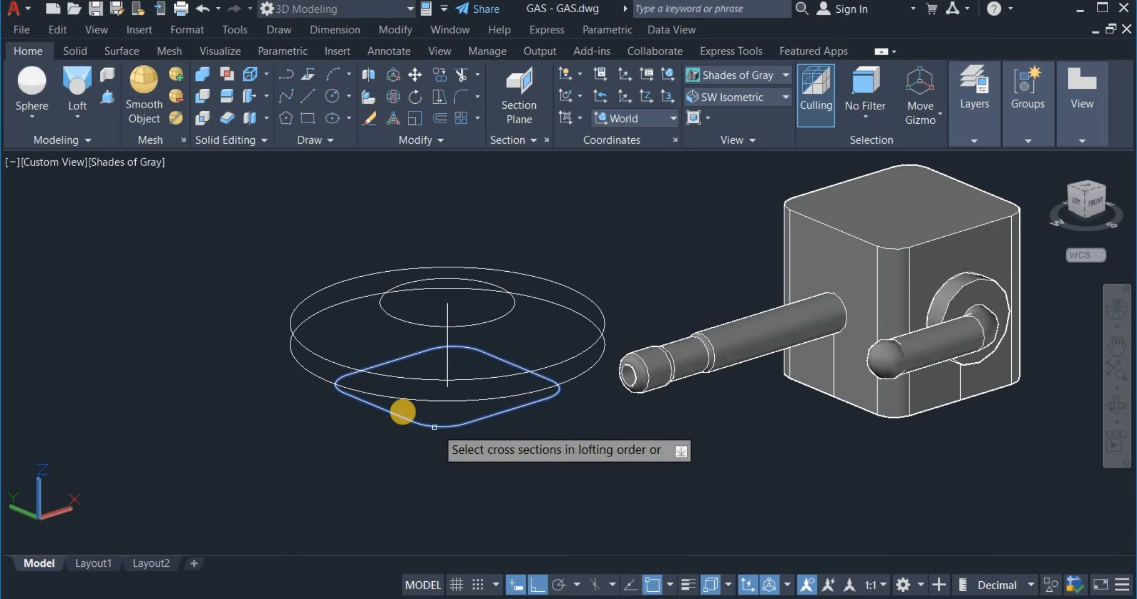
left_click(398, 396)
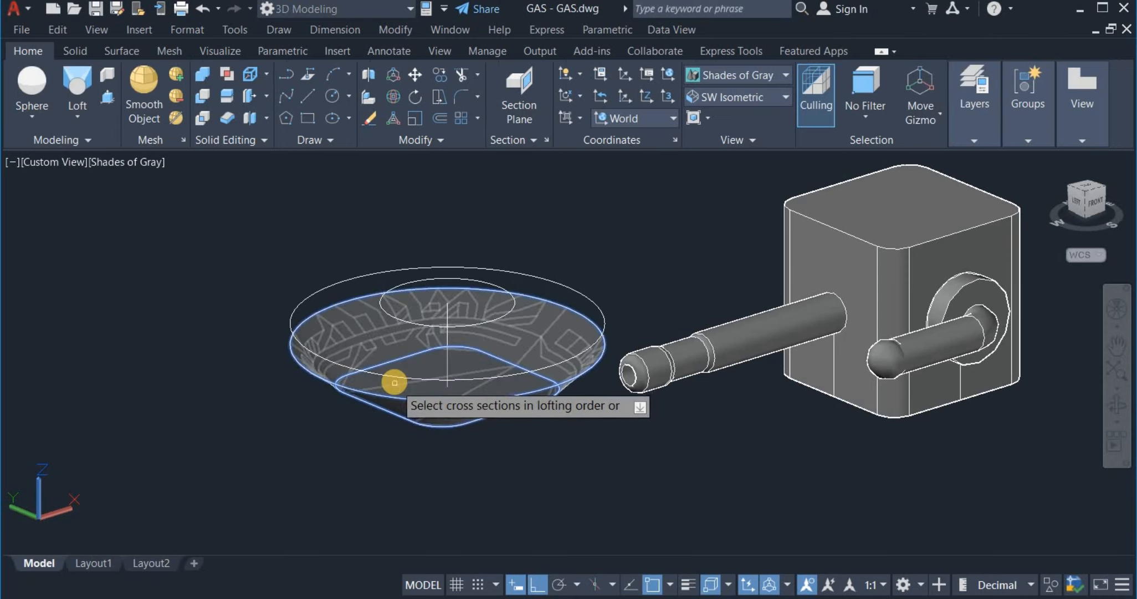
left_click(394, 375)
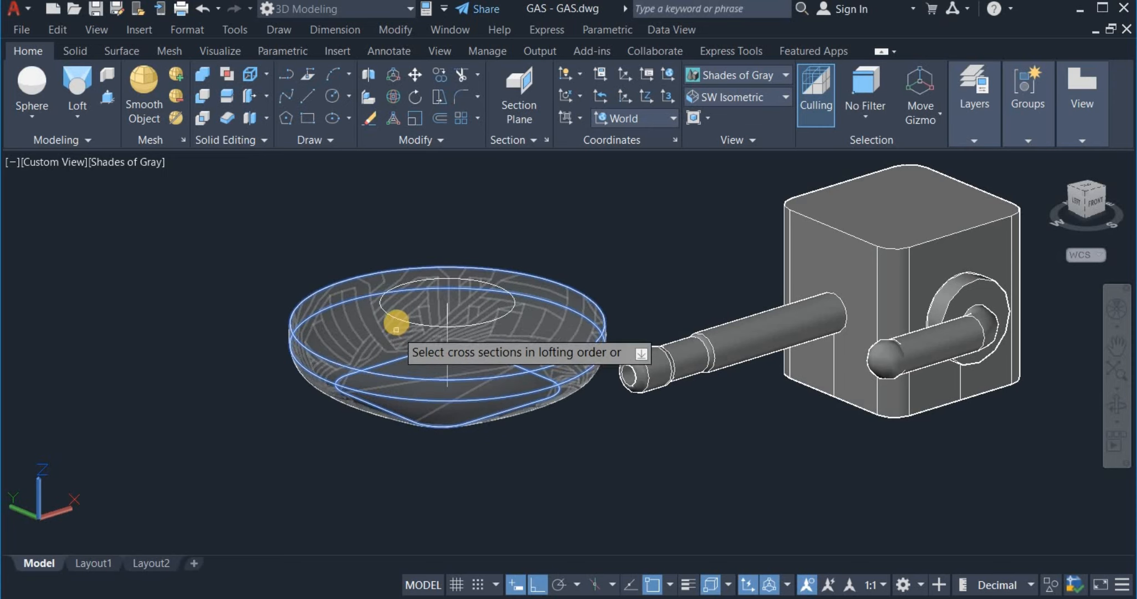
left_click(395, 316)
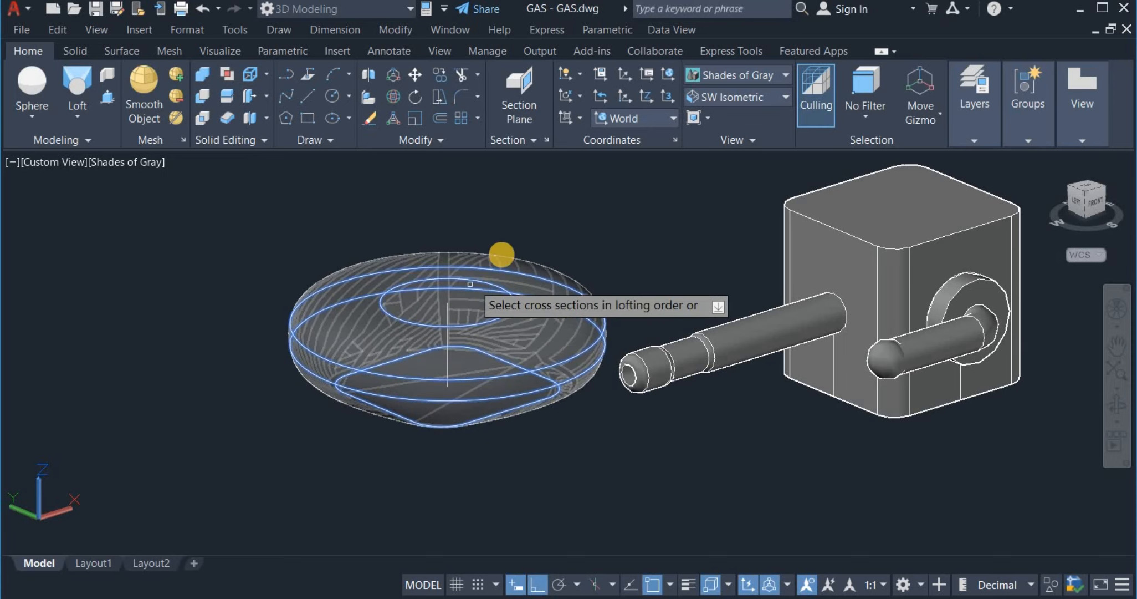
right_click(529, 213)
left_click(545, 227)
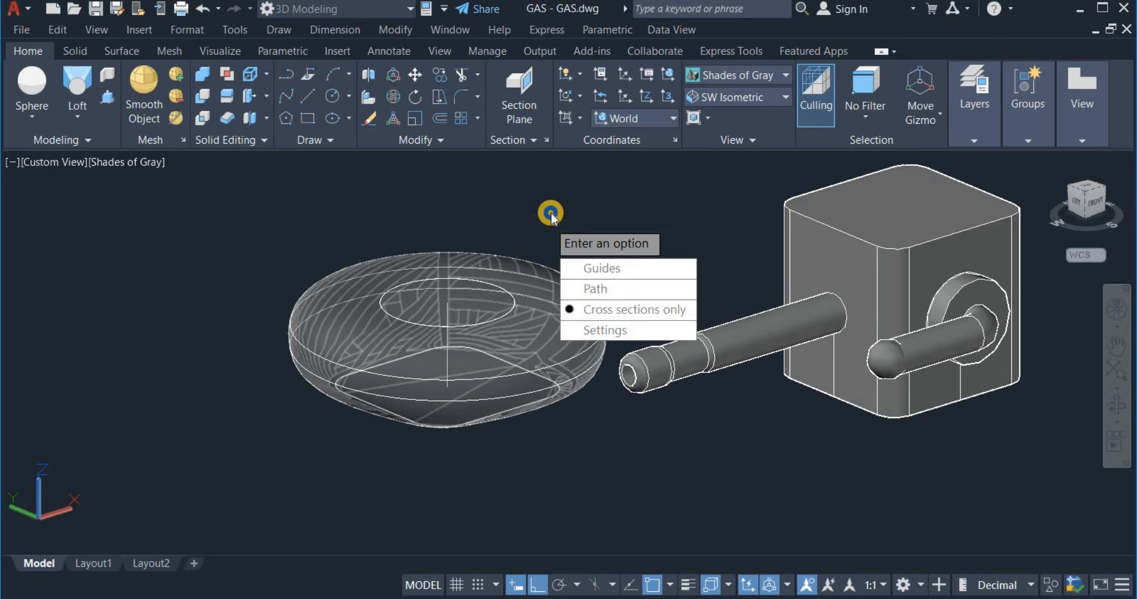
key("Return")
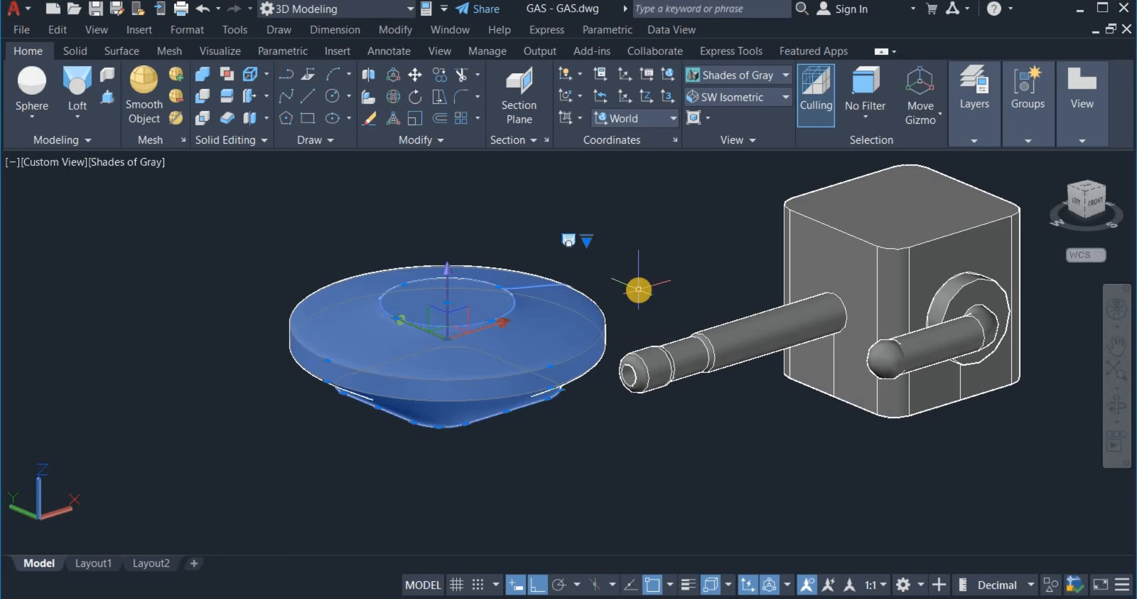
- Deselect the lofted solid and set the visual style to 2D Wireframe
right_click(636, 300)
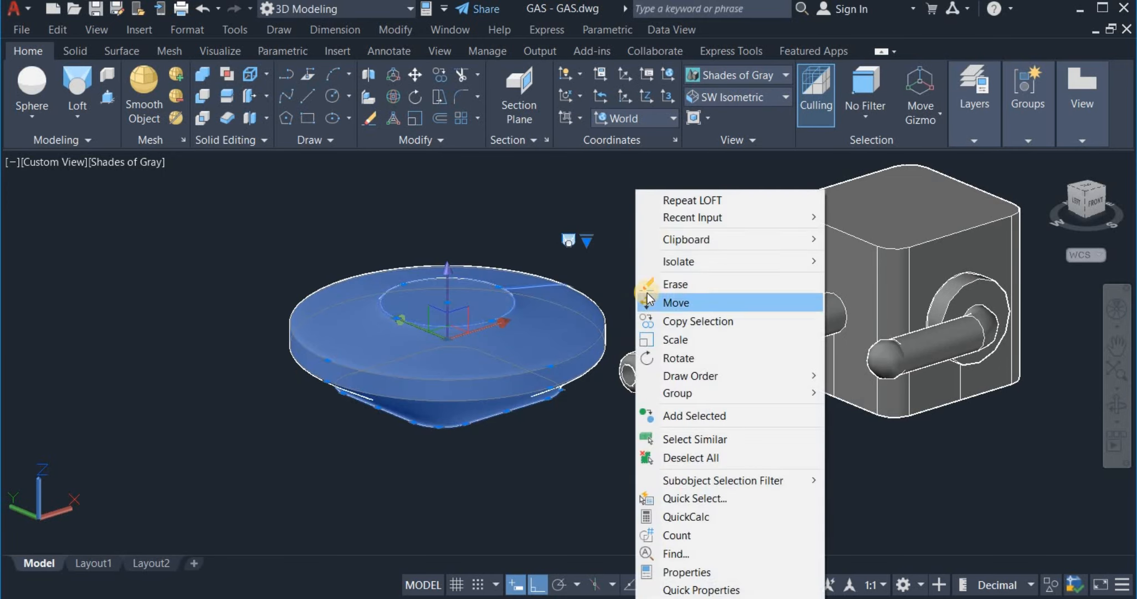
left_click(675, 199)
left_click(451, 402)
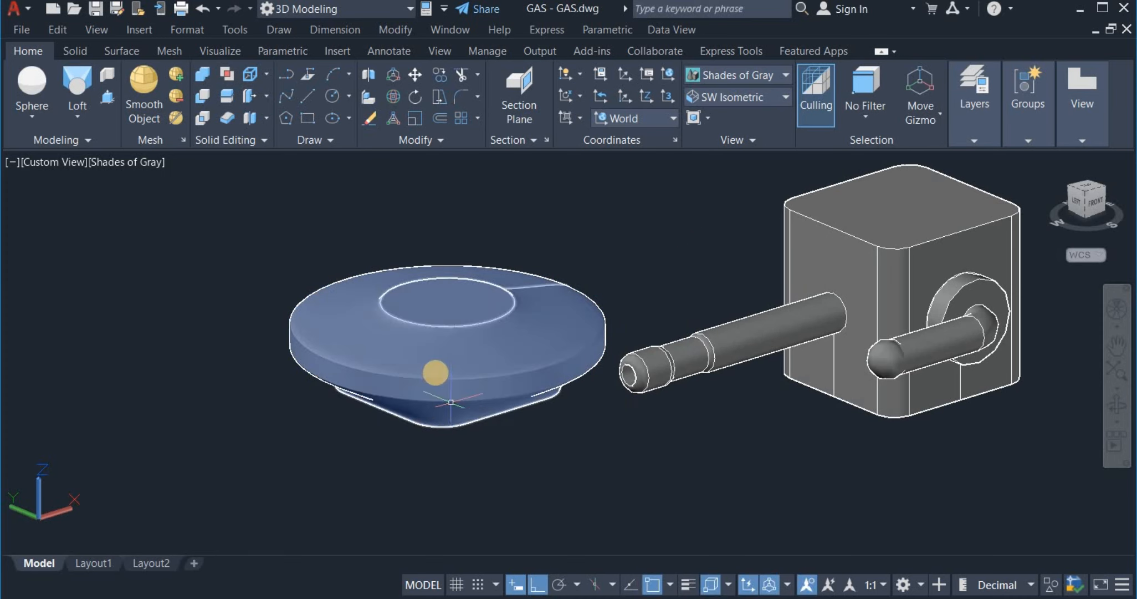
left_click(712, 78)
left_click(713, 101)
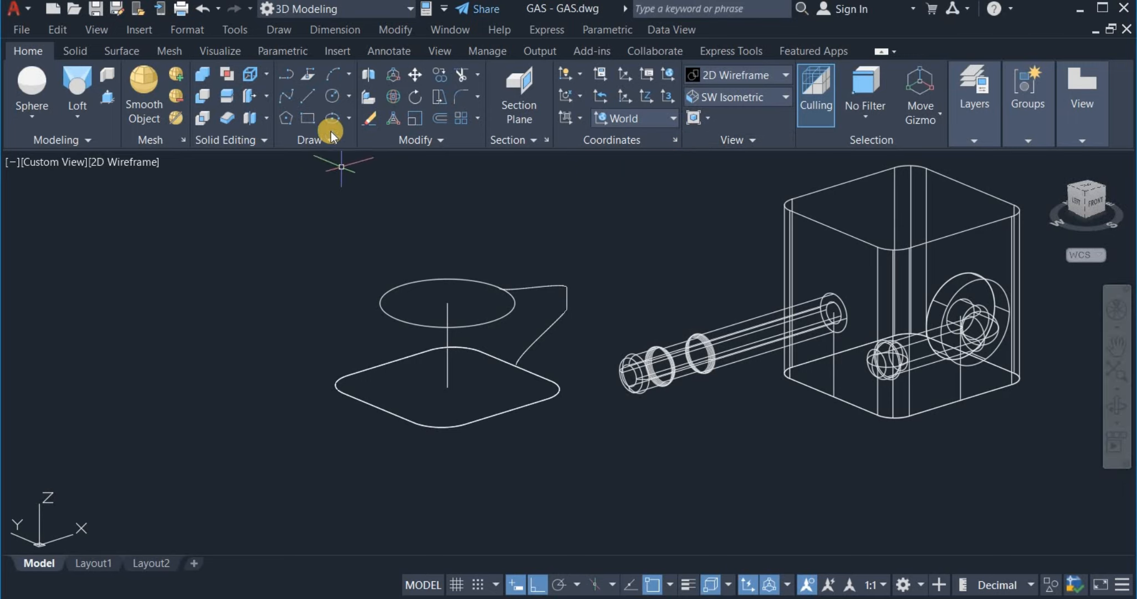
- Draw a circle of diameter 30 centred on the top end of the vertical line above the filleted square
left_click(333, 98)
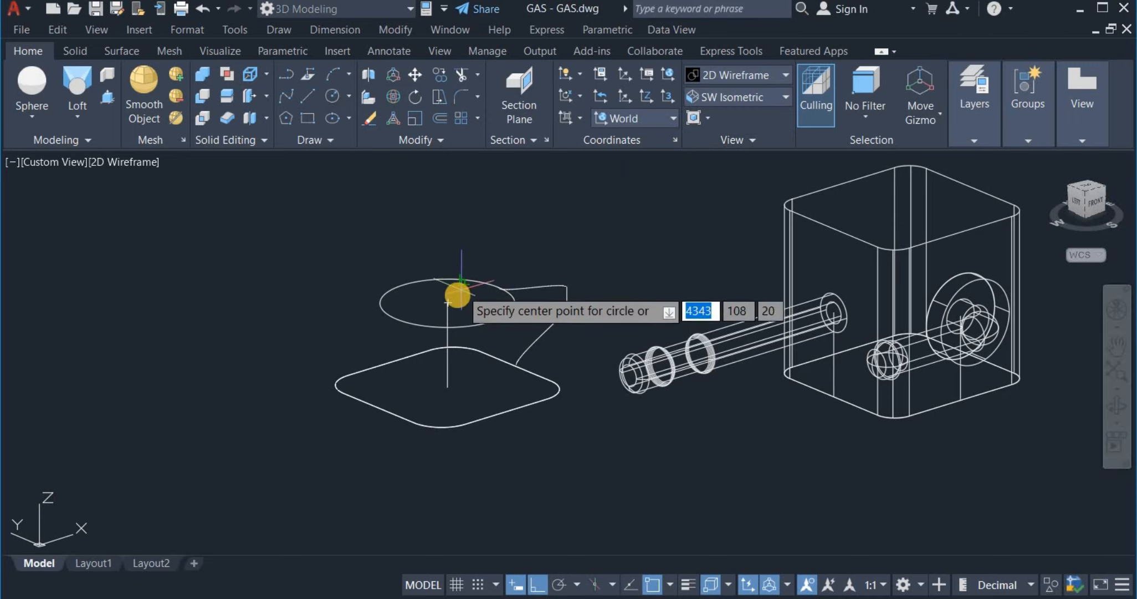
left_click(459, 285)
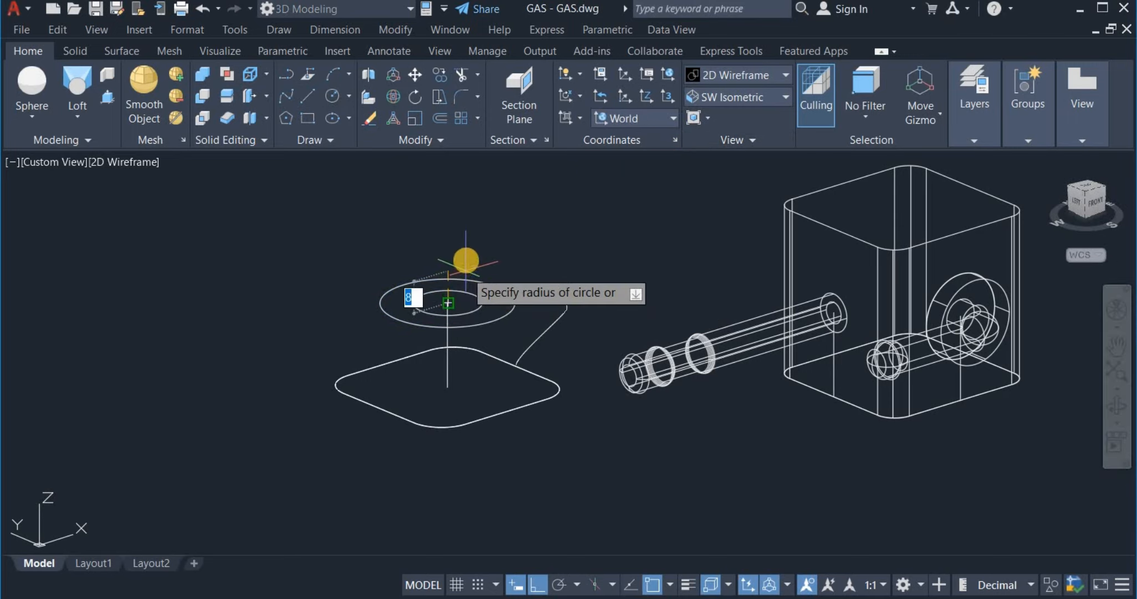
right_click(472, 245)
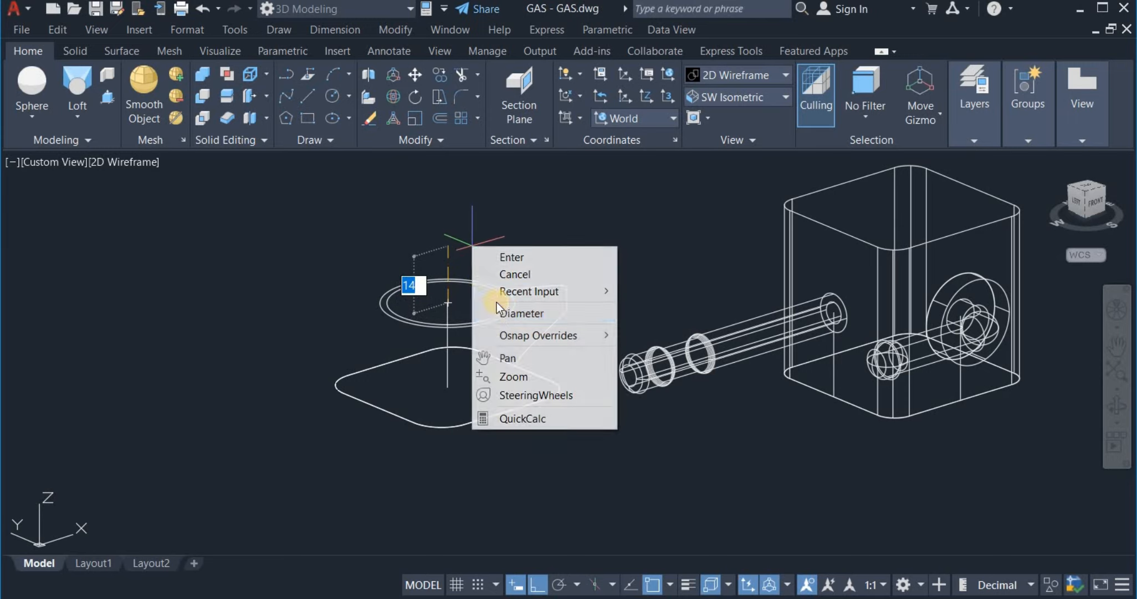
left_click(501, 311)
type("30")
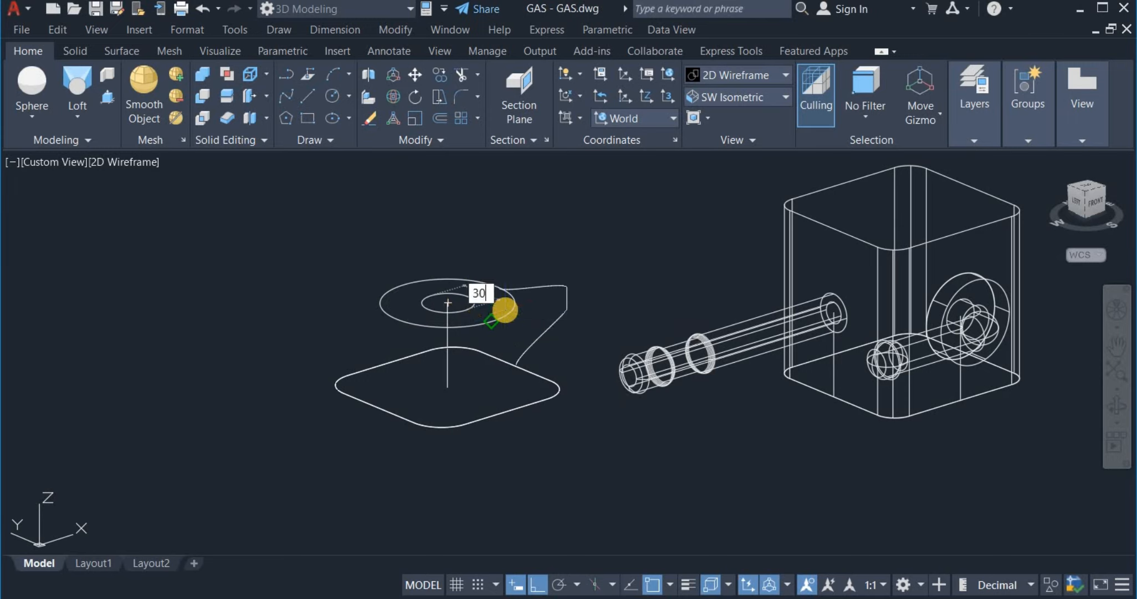
key("Return")
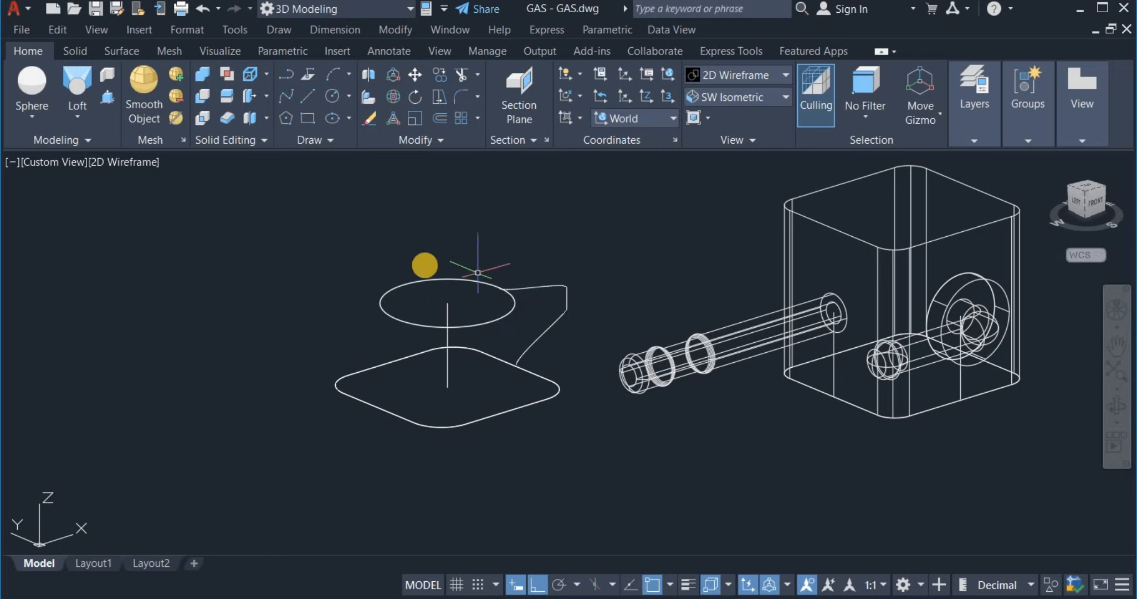
- Extrude the diameter 30 circle upward by 3
left_click(74, 117)
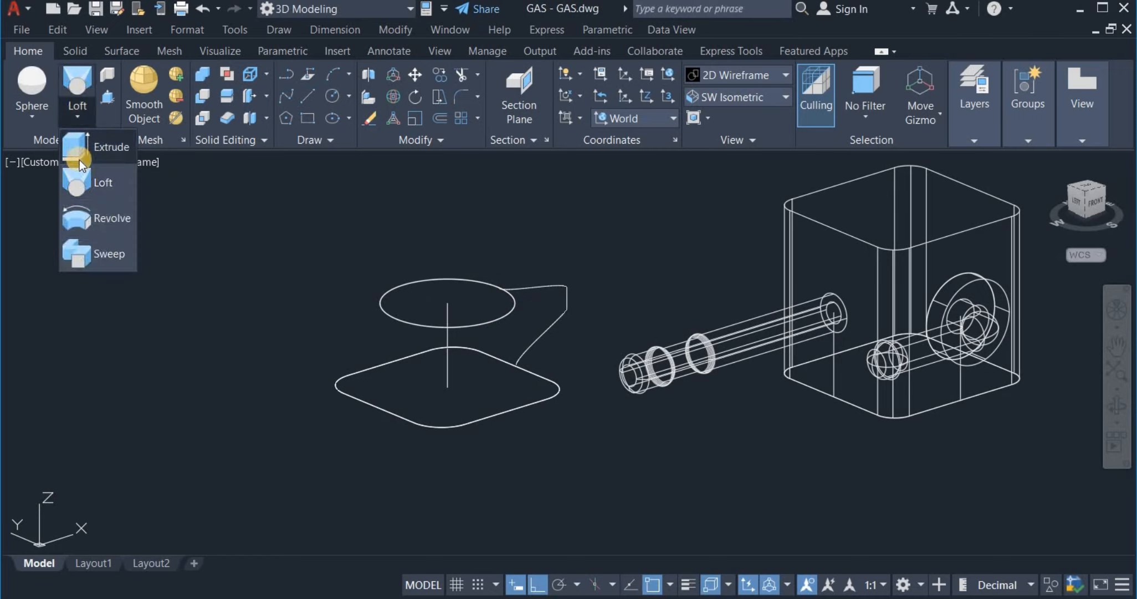
left_click(82, 151)
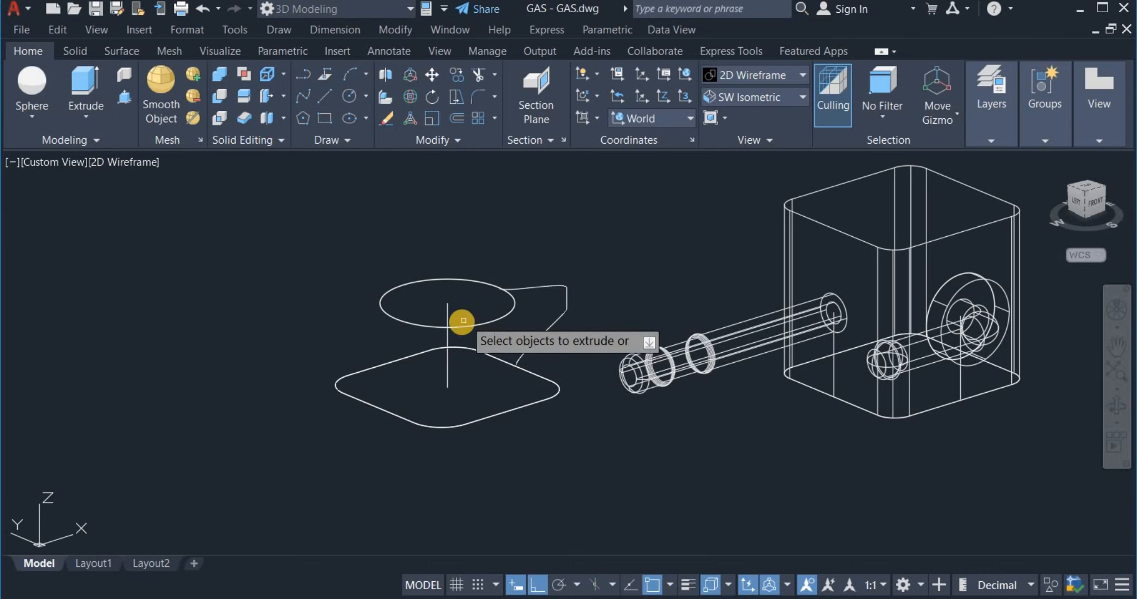
left_click(471, 286)
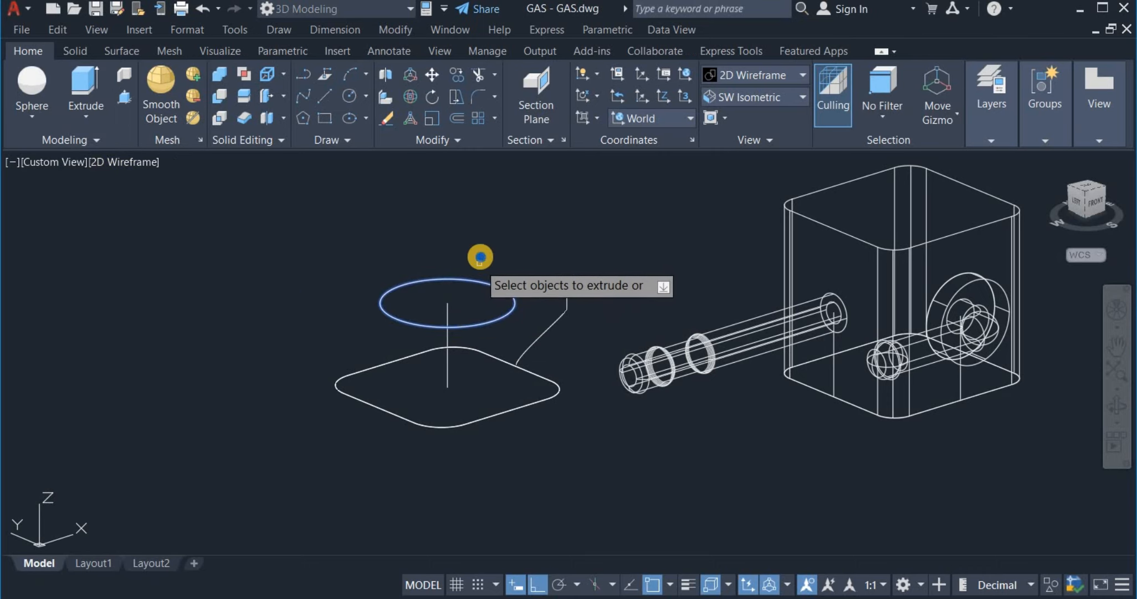
right_click(482, 253)
left_click(488, 257)
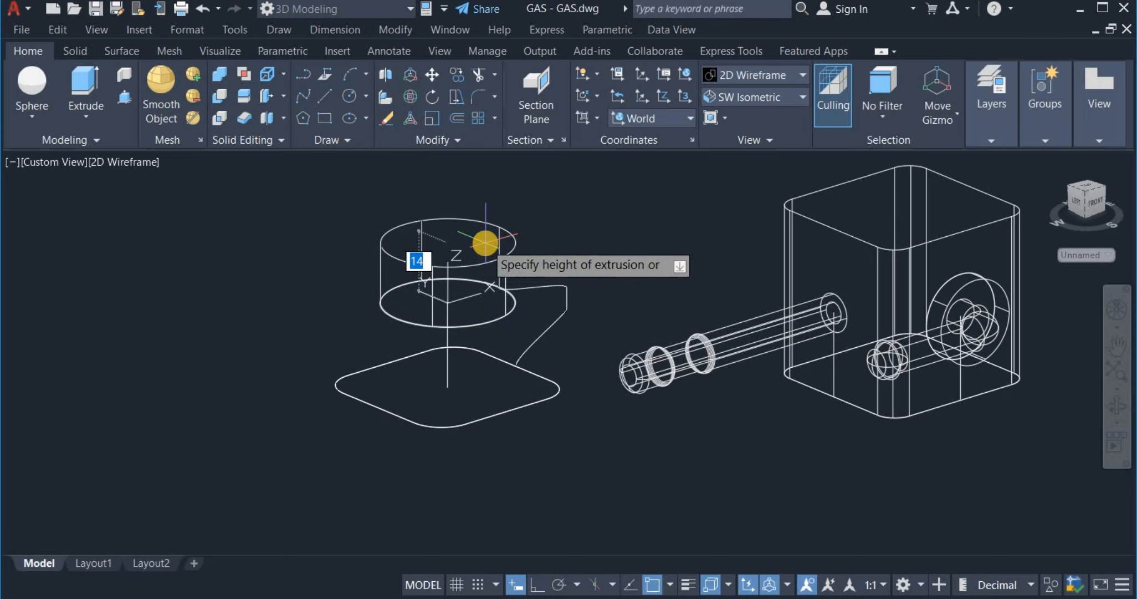
type("3")
key("Return")
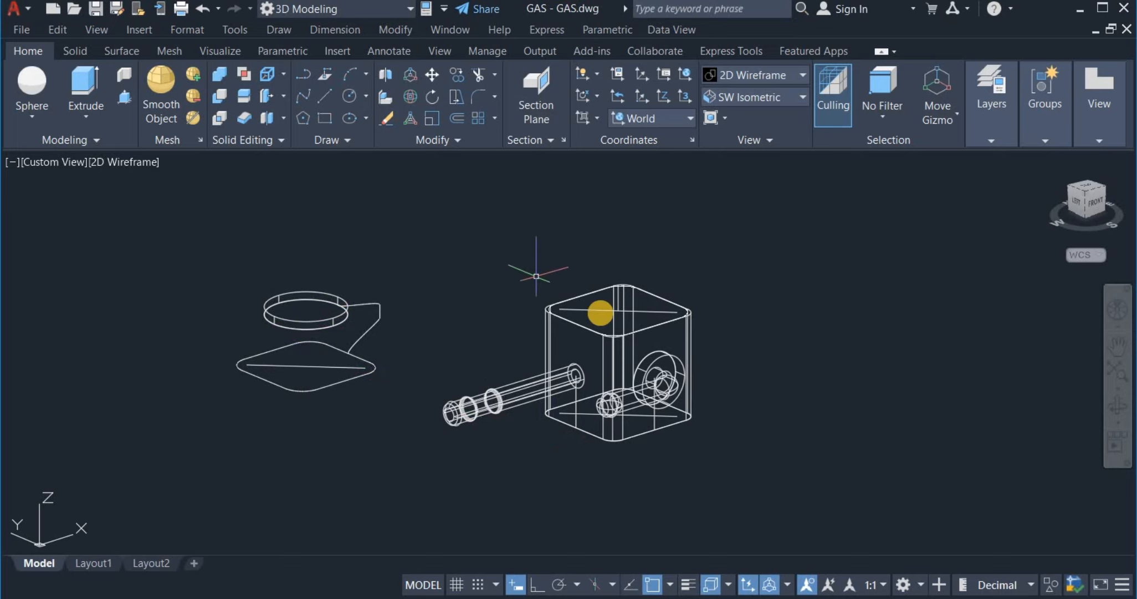
- Move the whole lofted knob from the midpoint of its base diagonal to the midpoint of the valve block's top diagonal
left_click(430, 73)
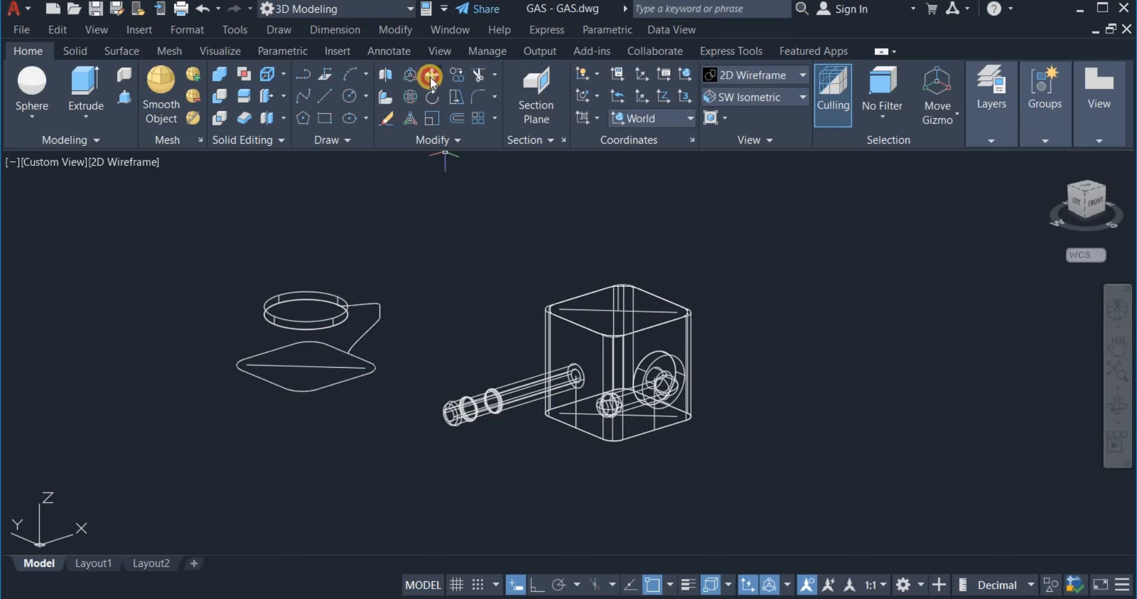
left_click(204, 256)
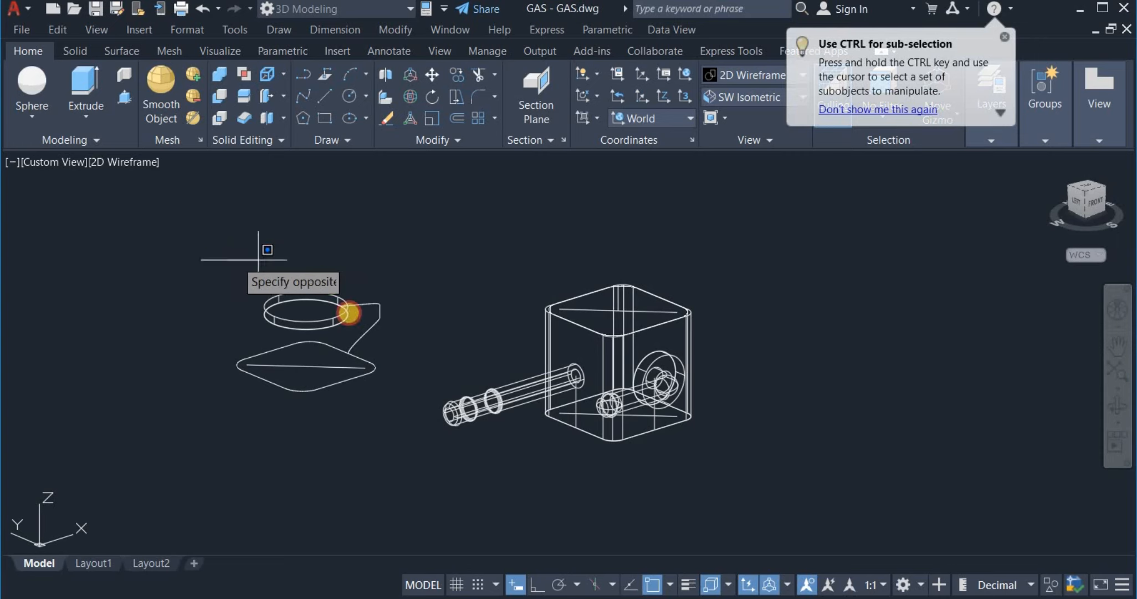
left_click(368, 425)
key("Return")
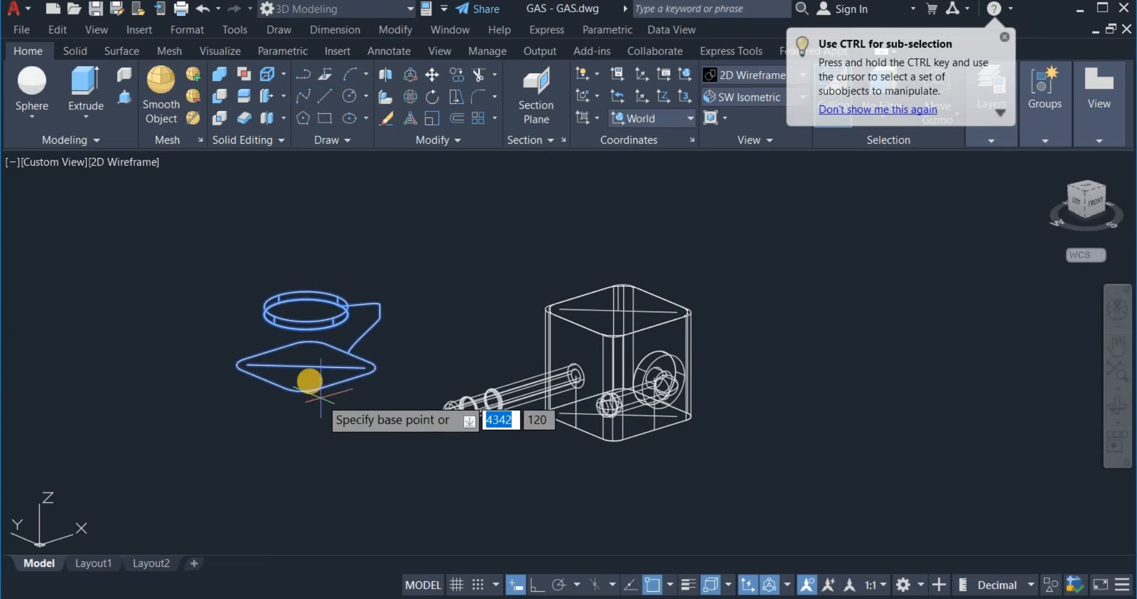
left_click(302, 366)
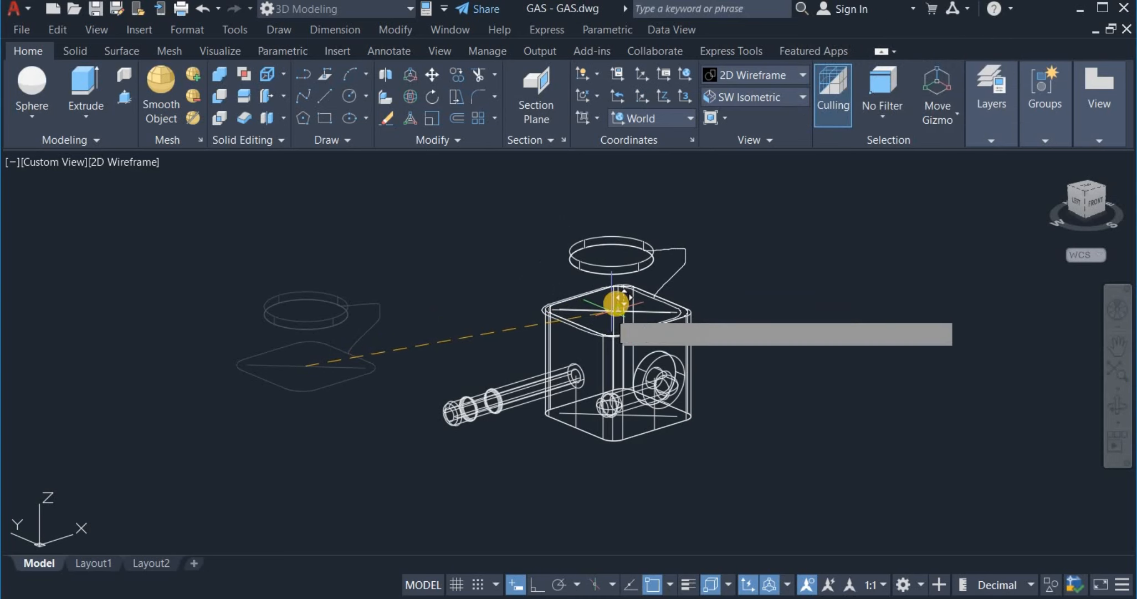
scroll(609, 314, "up", 6)
left_click(631, 287)
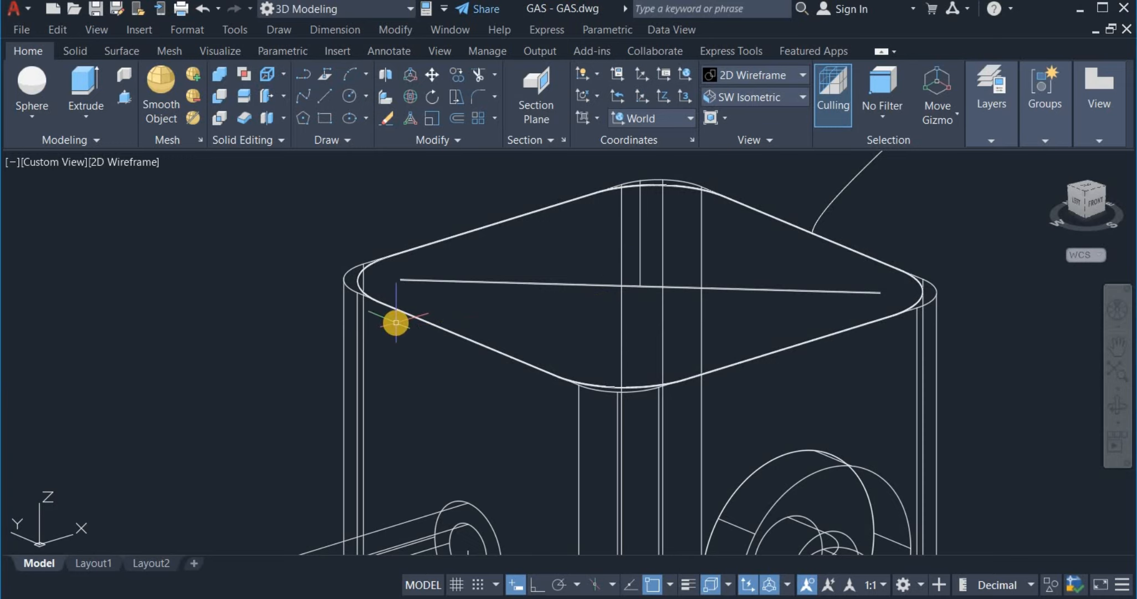
scroll(396, 323, "down", 6)
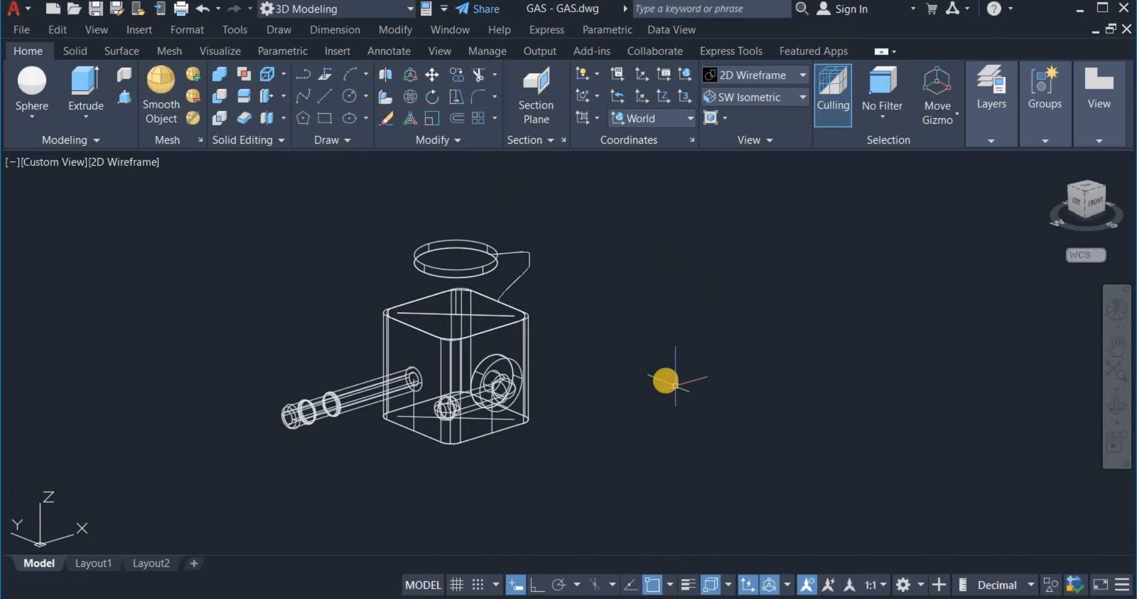
- Check the assembled valve in the Shades of Gray visual style and return to 2D Wireframe
left_click(731, 76)
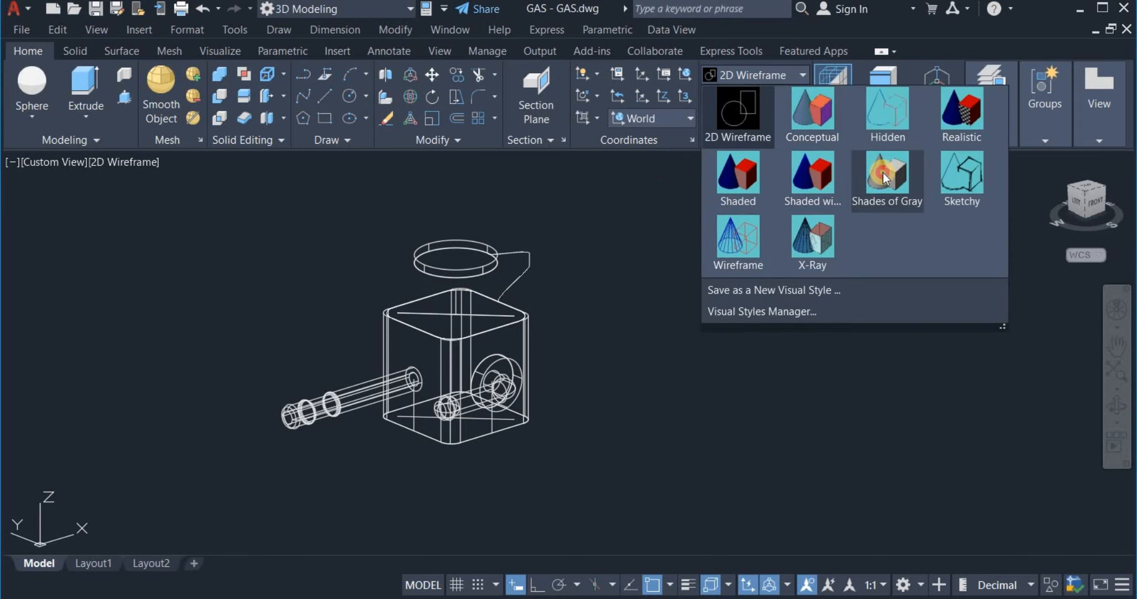
left_click(876, 164)
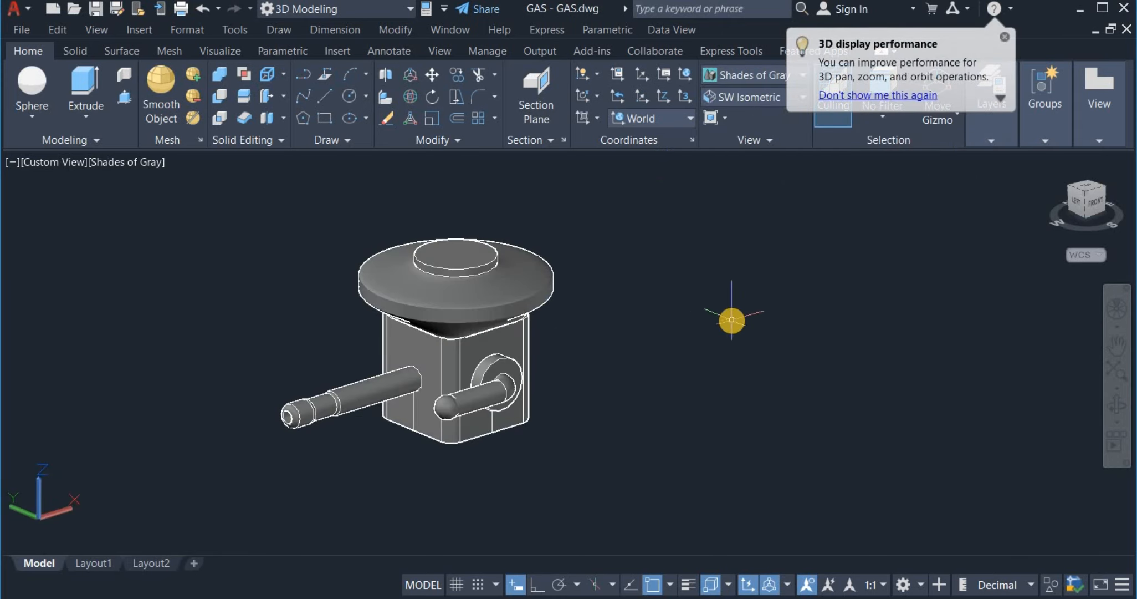
scroll(721, 318, "down", 6)
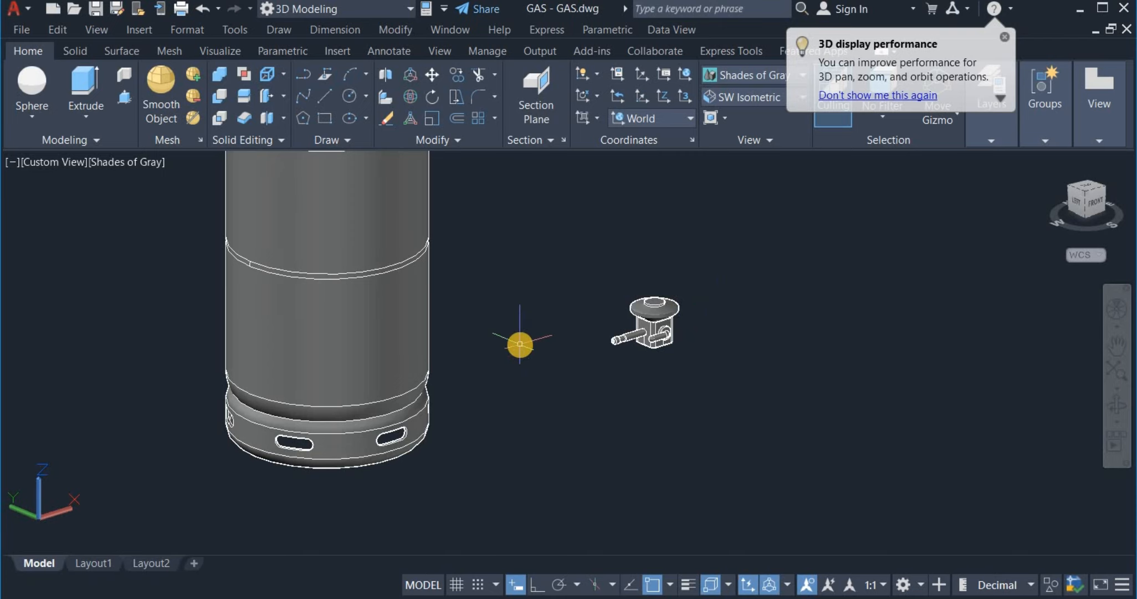
left_click(724, 74)
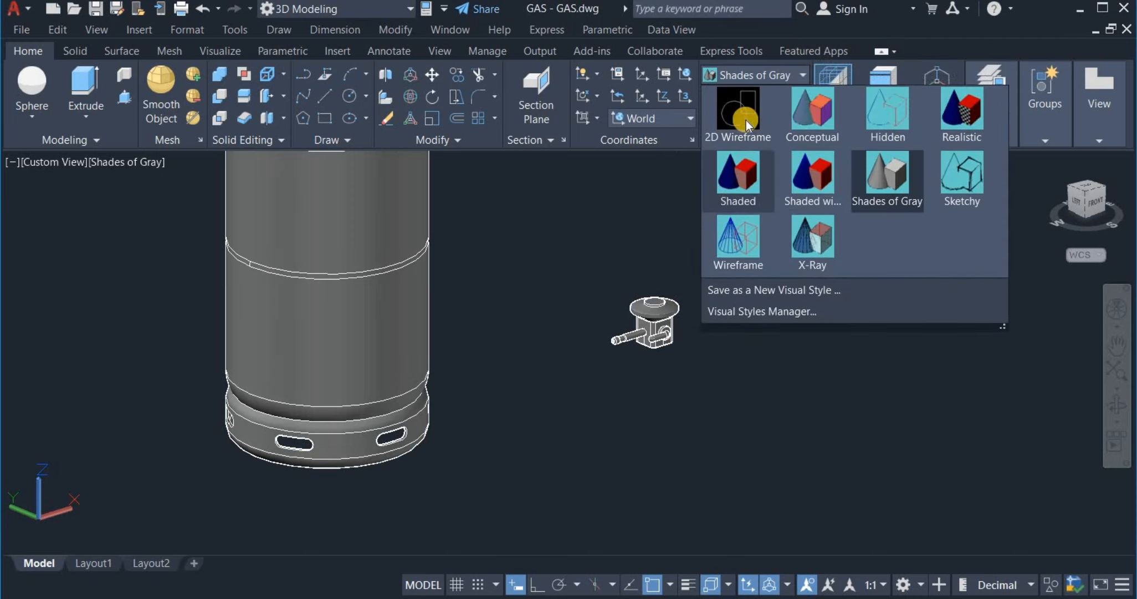
left_click(747, 119)
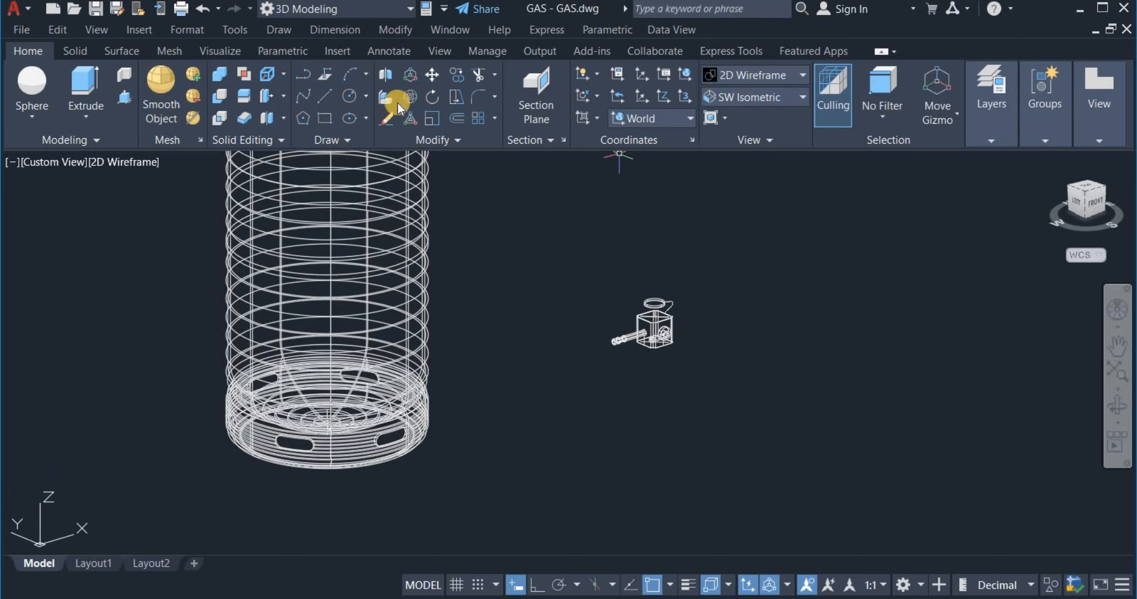
- Move the complete valve assembly from the midpoint of the block's bottom diagonal to the top centre of the cylinder's neck
left_click(433, 74)
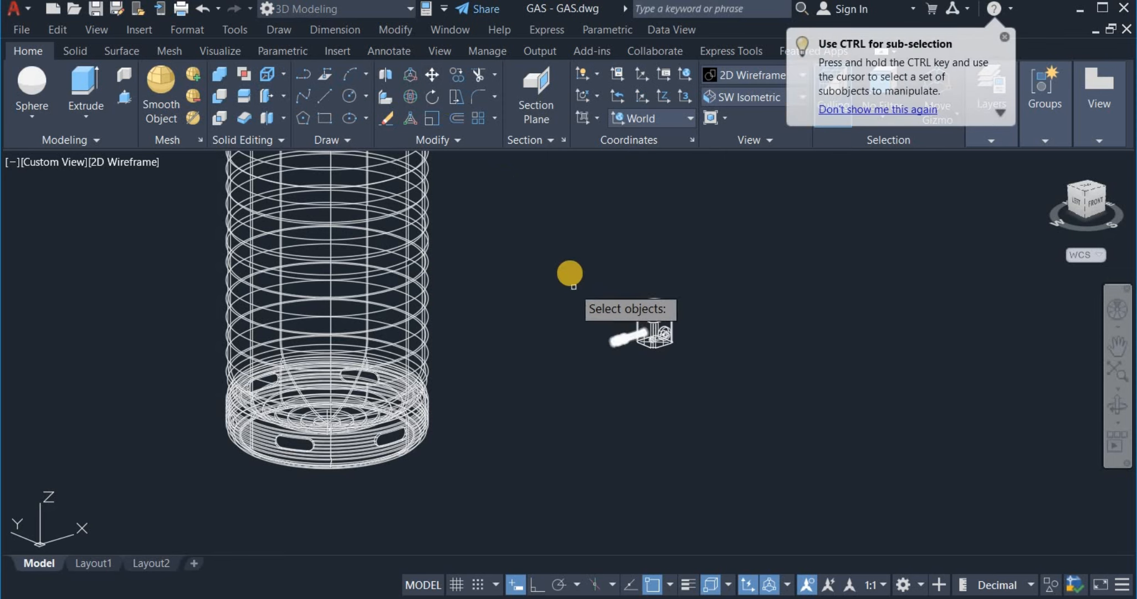
left_click(573, 270)
left_click(759, 403)
key("Return")
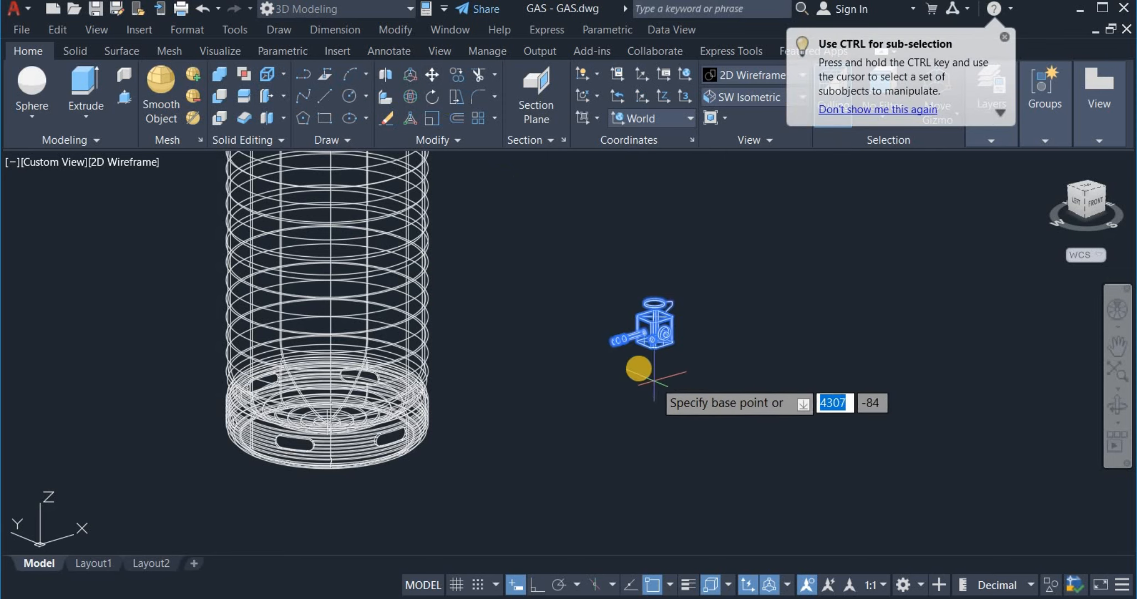
scroll(693, 363, "up", 6)
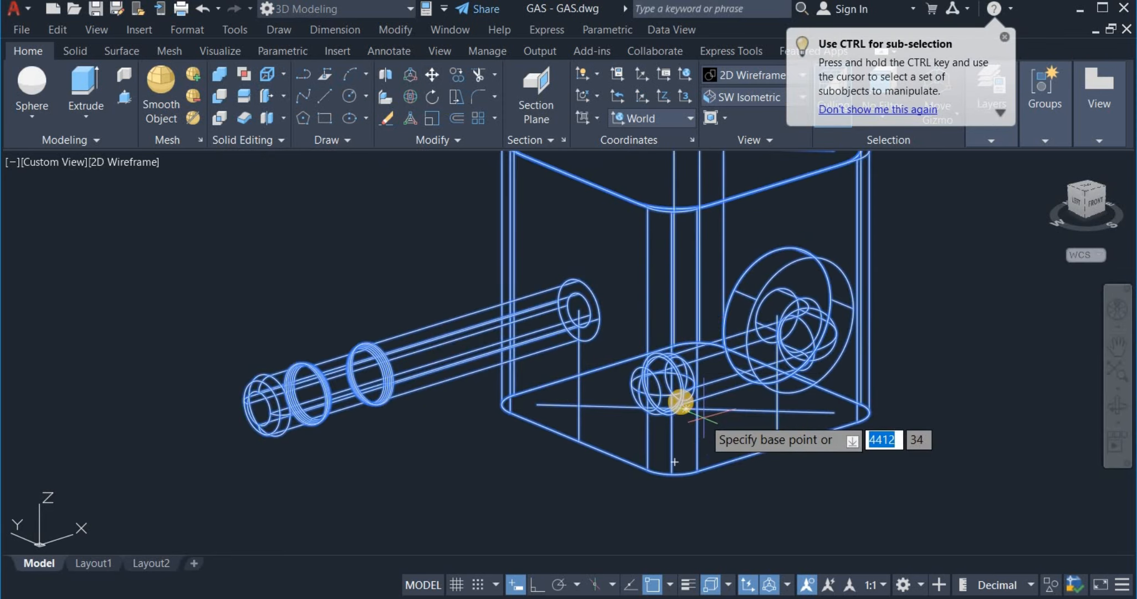
scroll(665, 435, "up", 6)
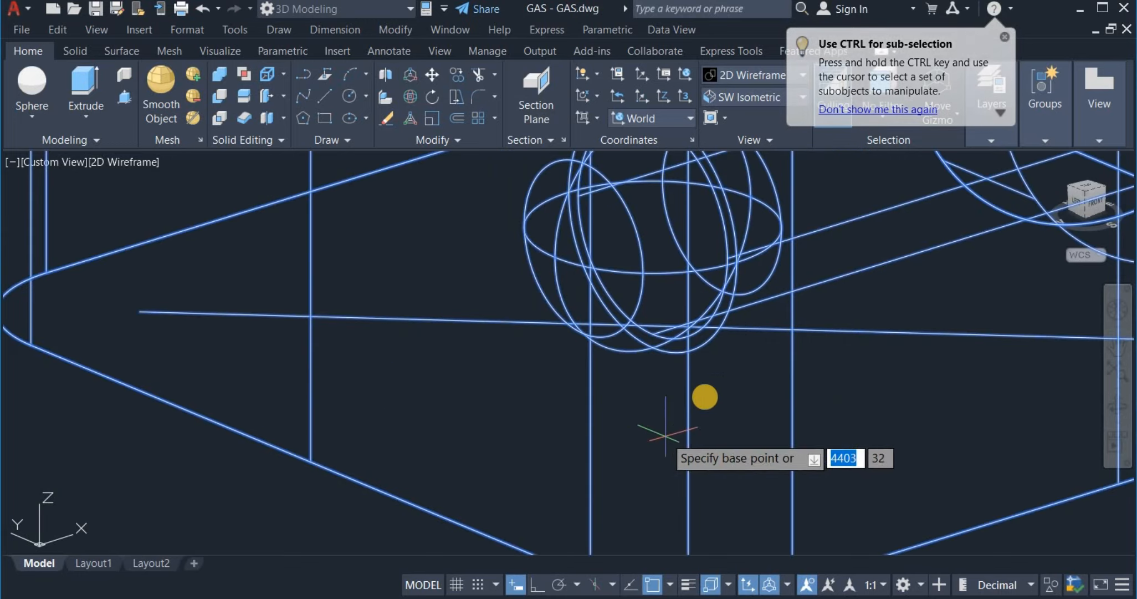
left_click(749, 331)
scroll(746, 344, "down", 10)
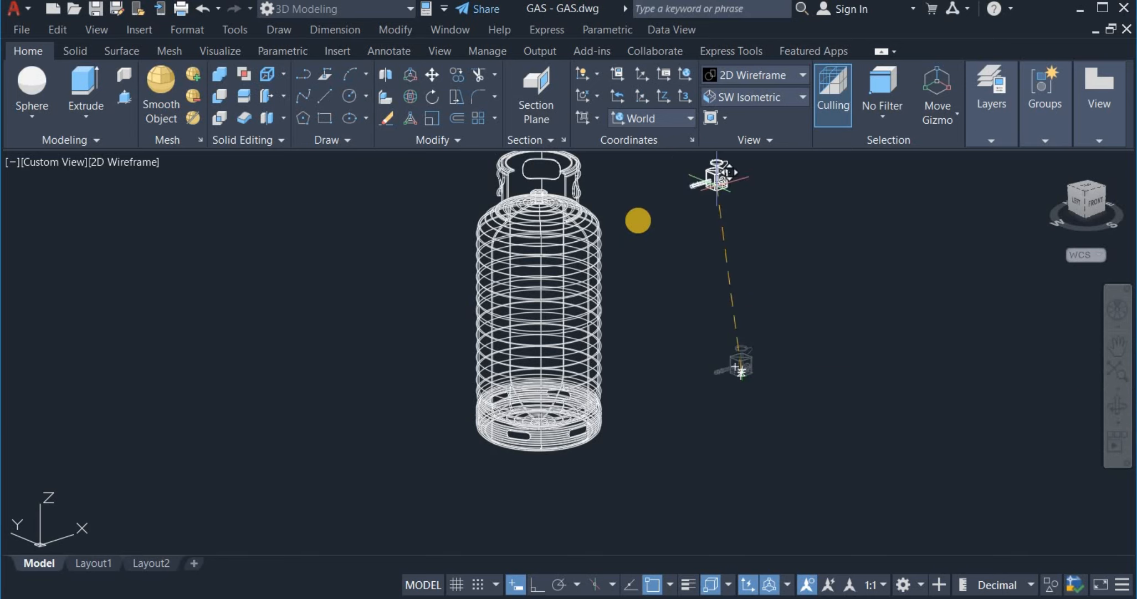
middle_click_drag(637, 217, 643, 280)
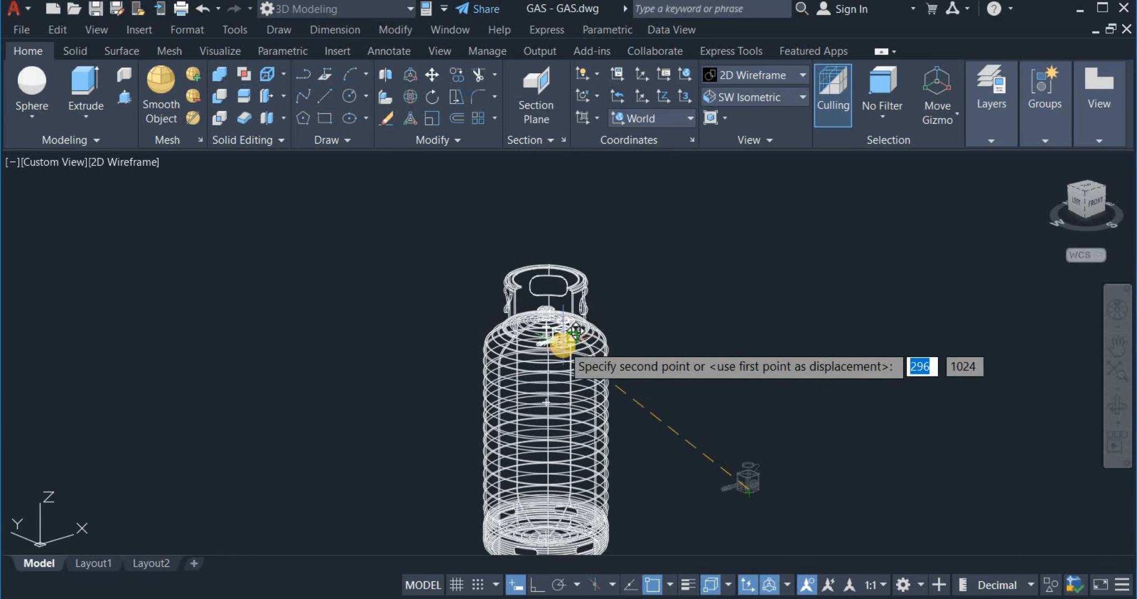
scroll(581, 233, "up", 7)
scroll(543, 191, "up", 6)
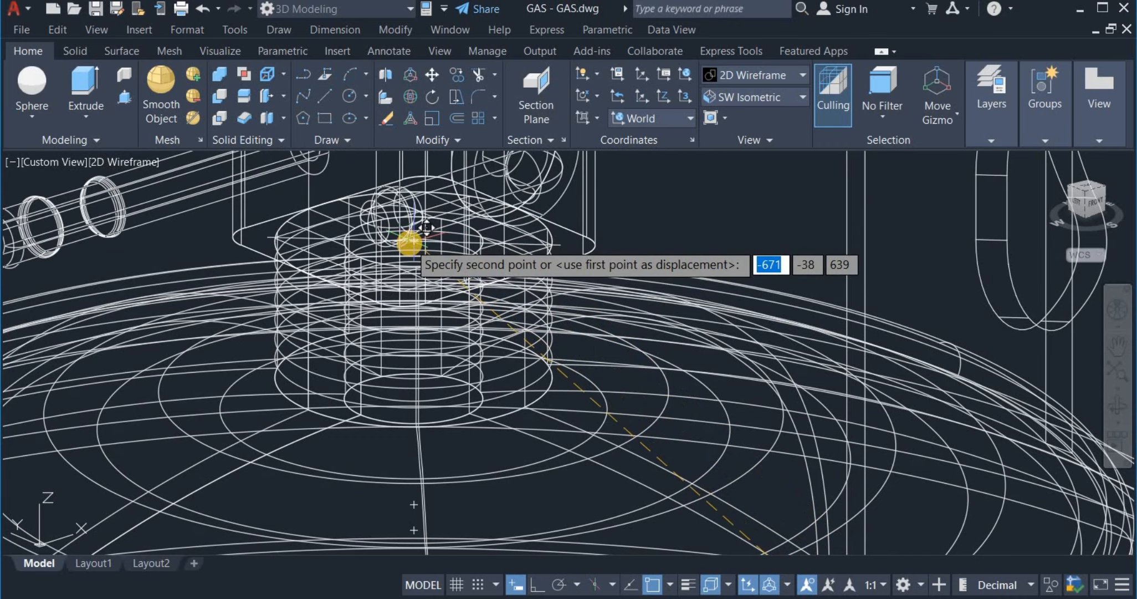
scroll(435, 219, "up", 3)
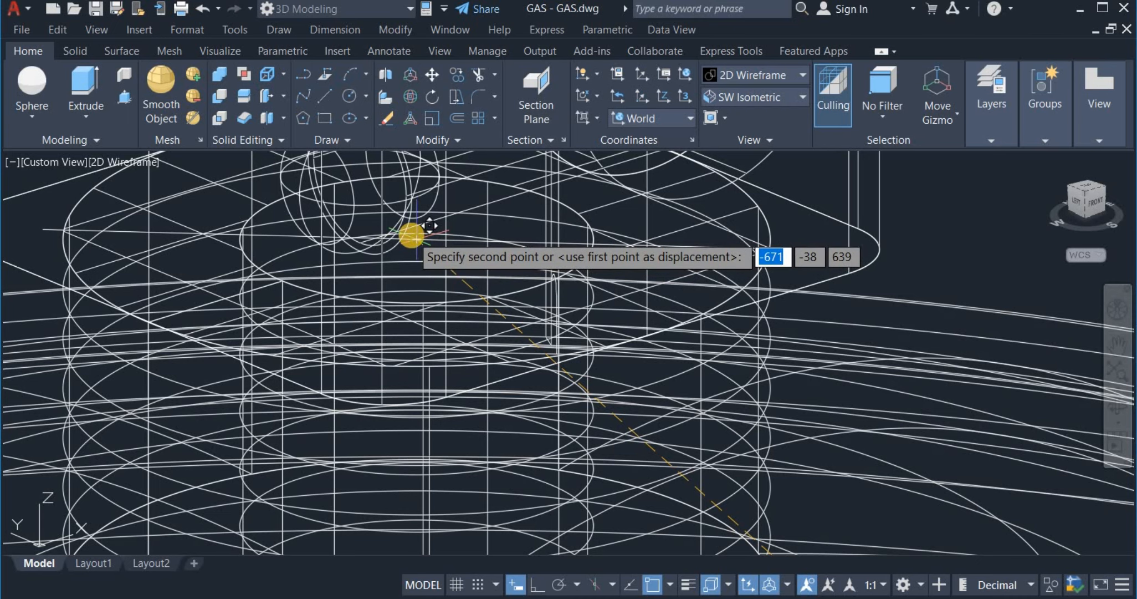
left_click(412, 235)
- Set the visual style to Shades of Gray for the mounted valve and cylinder
scroll(507, 286, "down", 5)
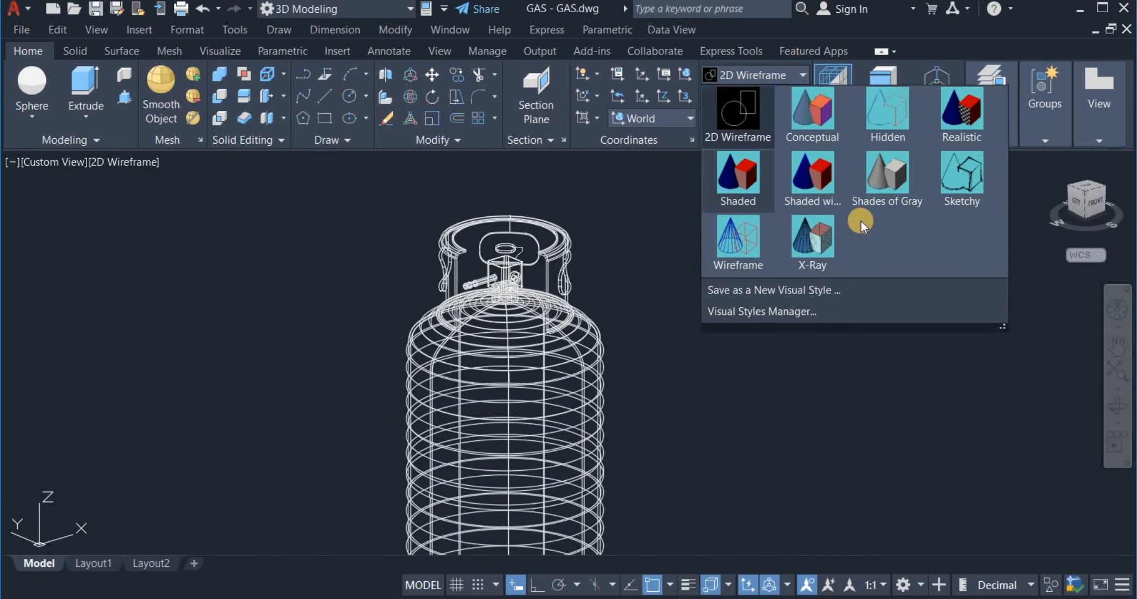
left_click(887, 188)
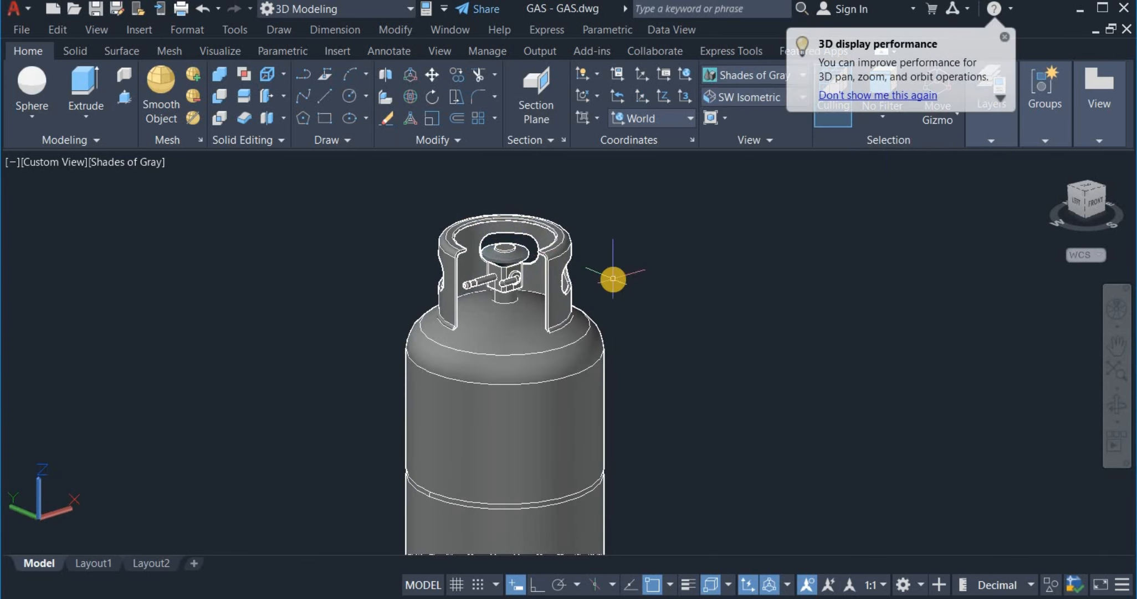
- Rotate the valve block, stepped rod, bent handle and lofted knob 45 degrees about the centre of the cylinder's neck
scroll(491, 258, "up", 3)
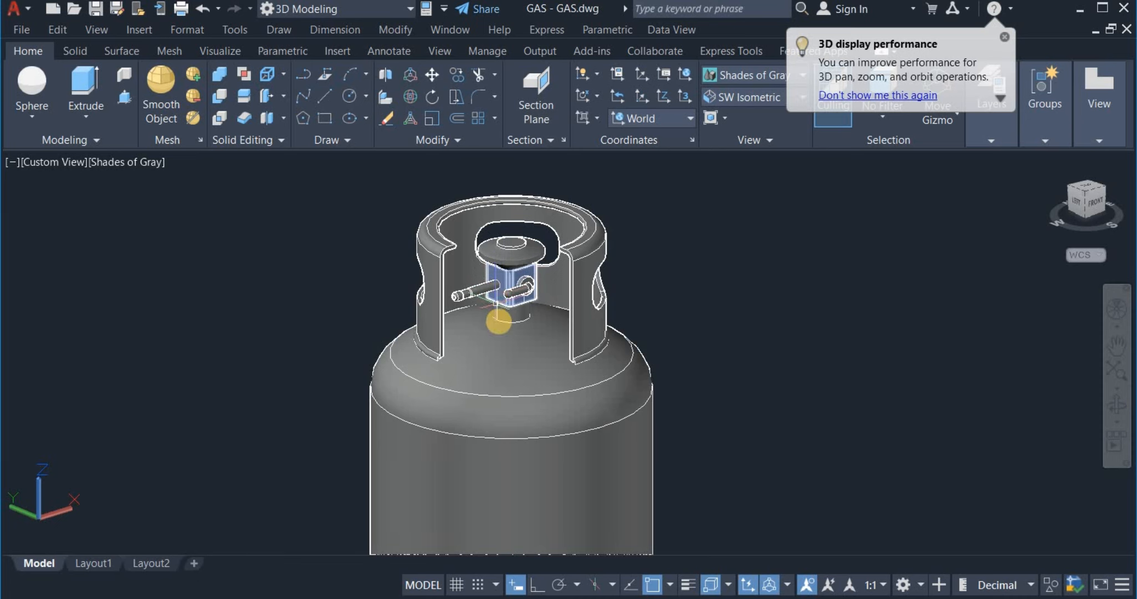
scroll(516, 278, "up", 2)
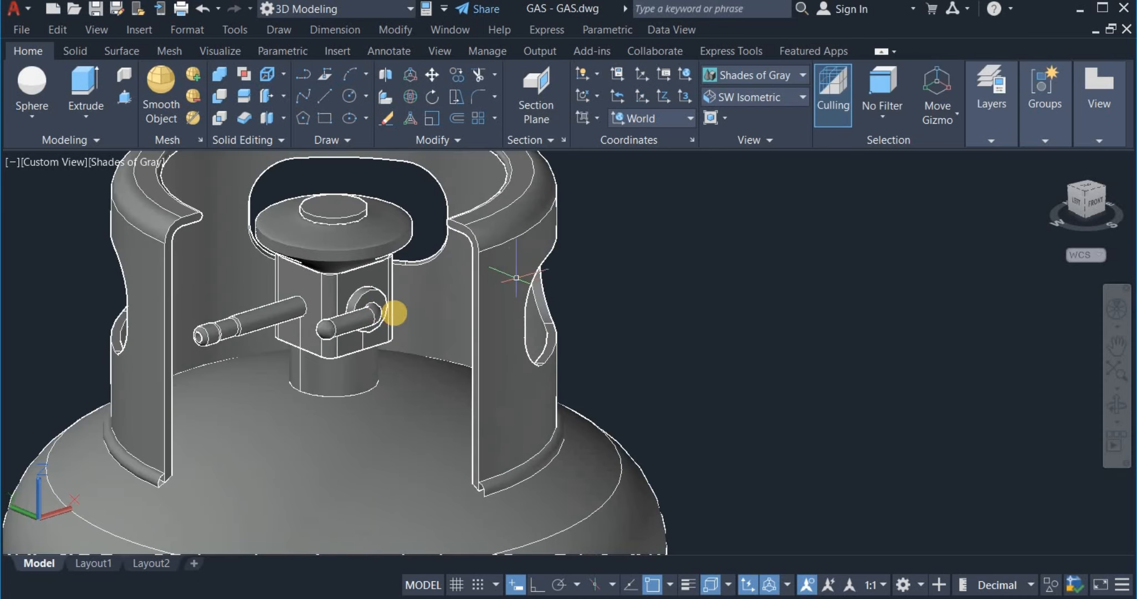
left_click(375, 311)
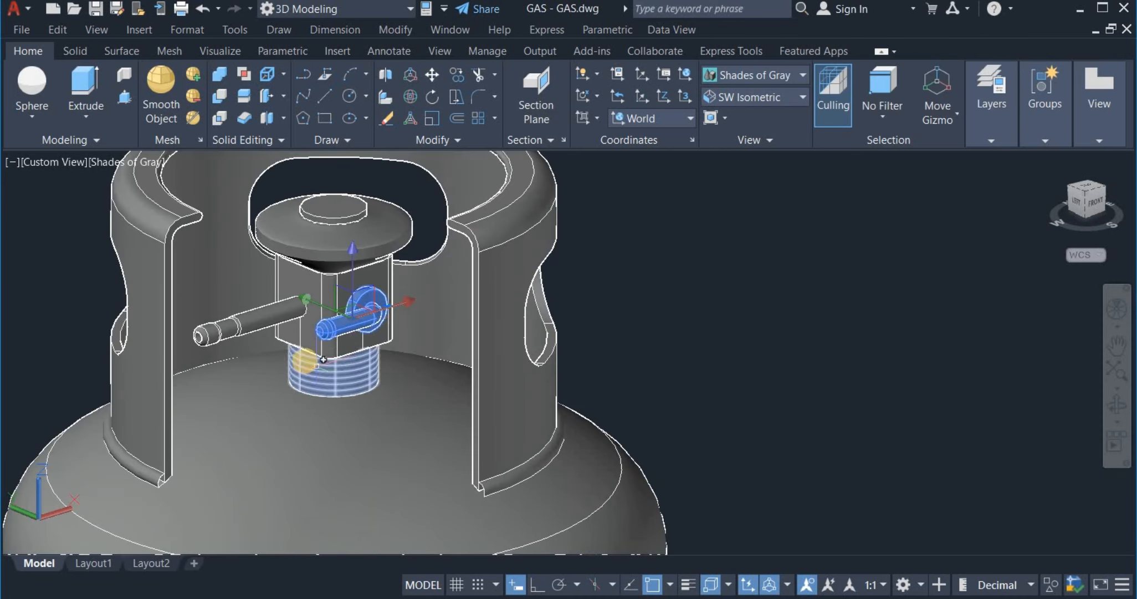
left_click(307, 319)
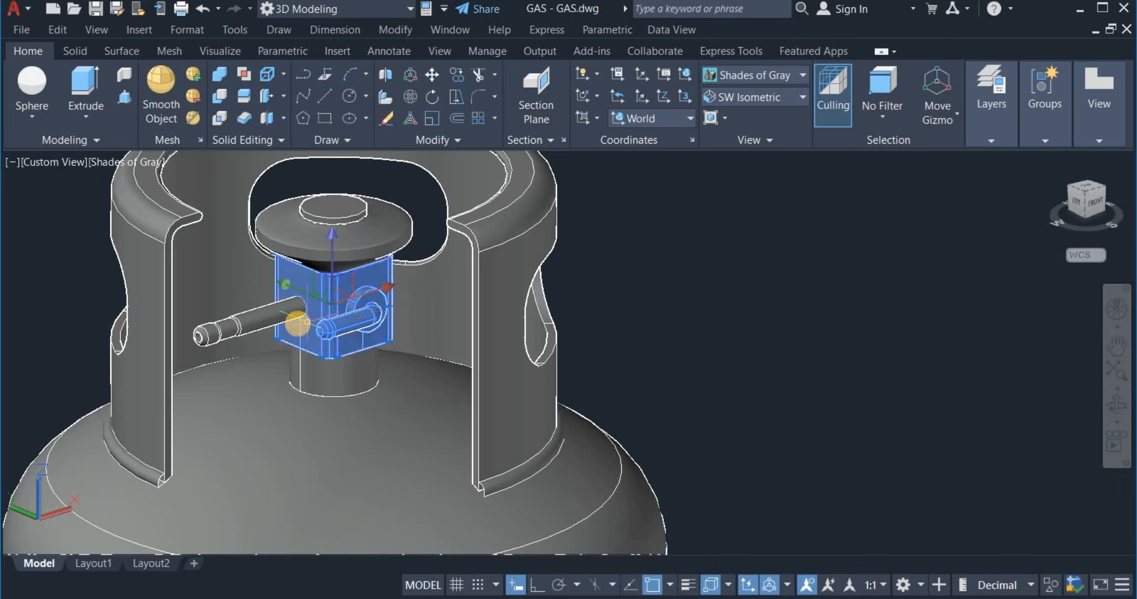
left_click(267, 322)
left_click(392, 246)
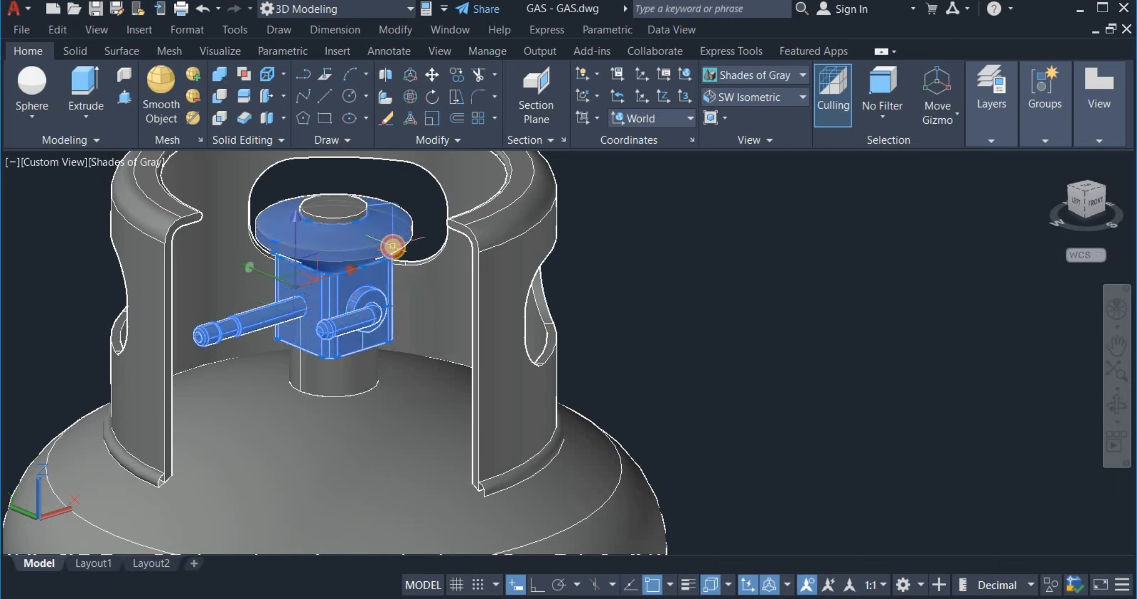
right_click(657, 215)
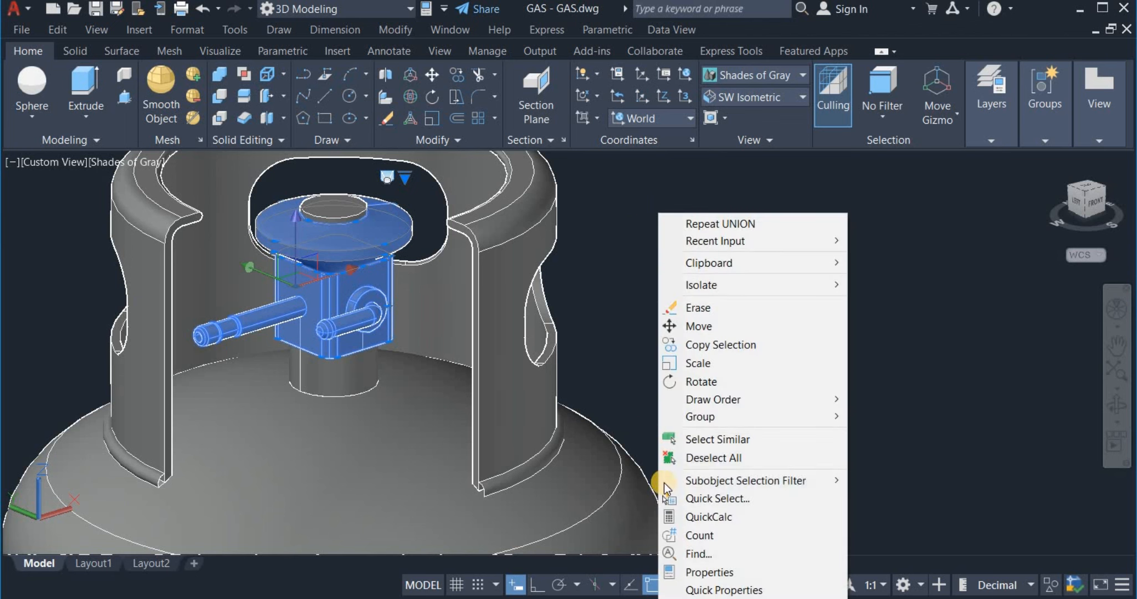
left_click(741, 381)
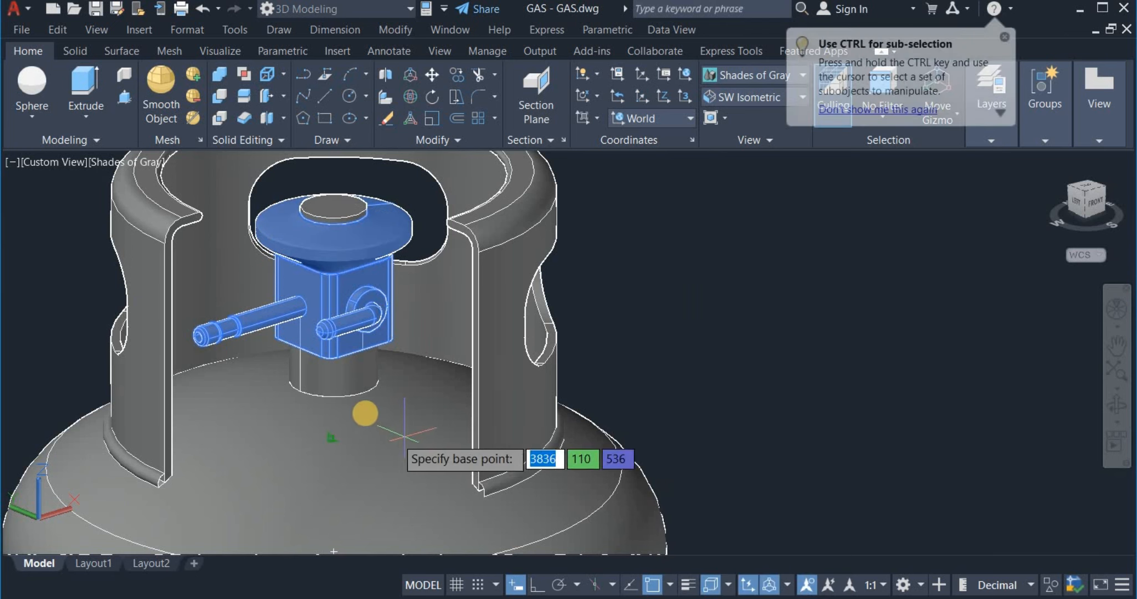
left_click(332, 381)
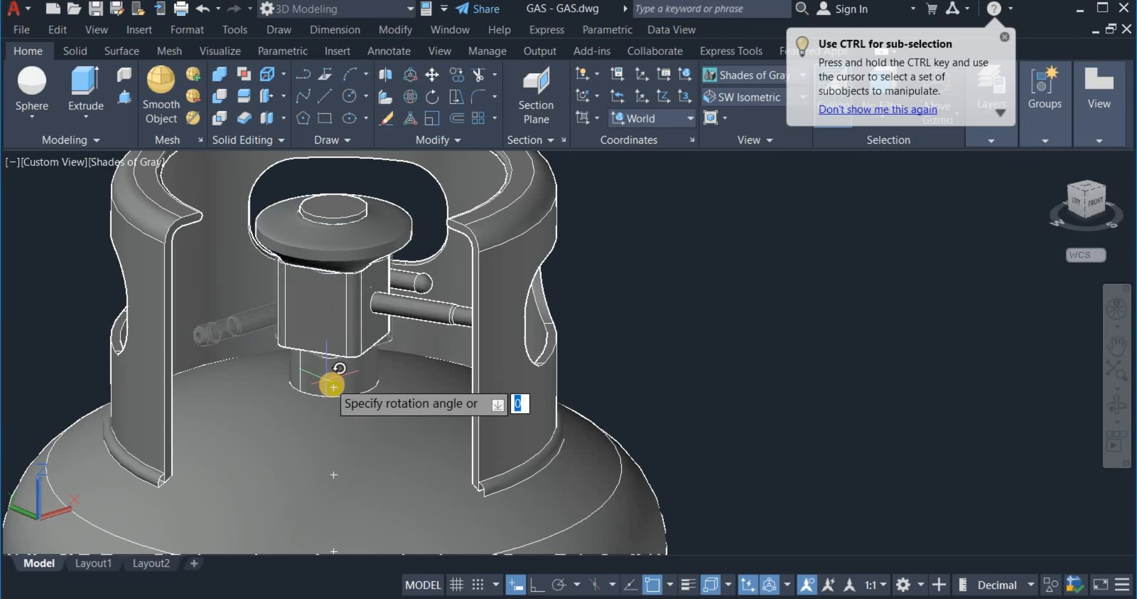
type("45")
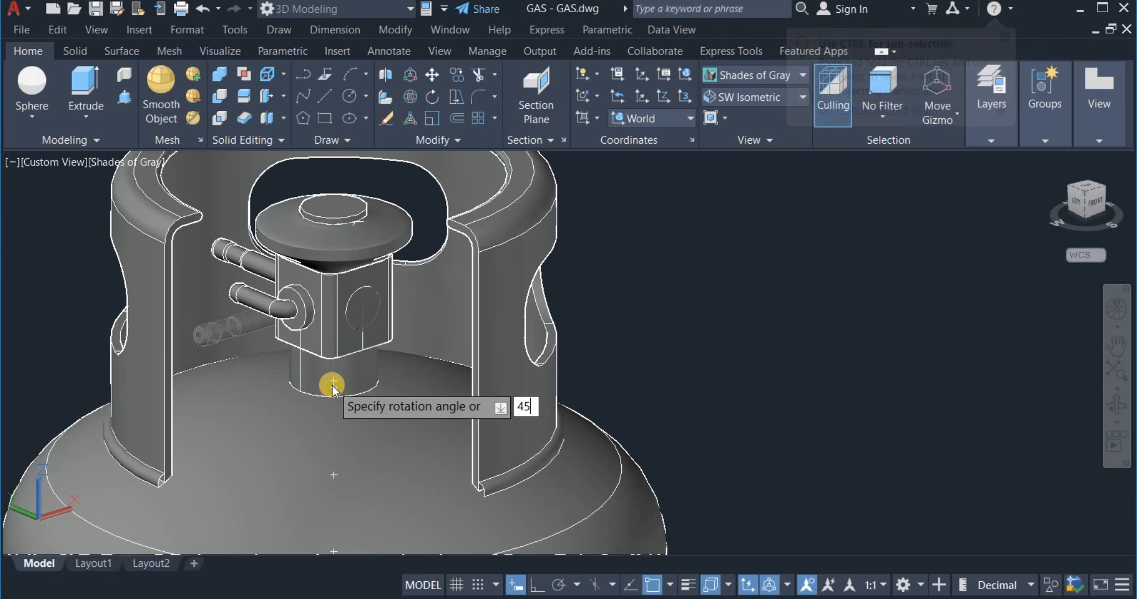
key("Return")
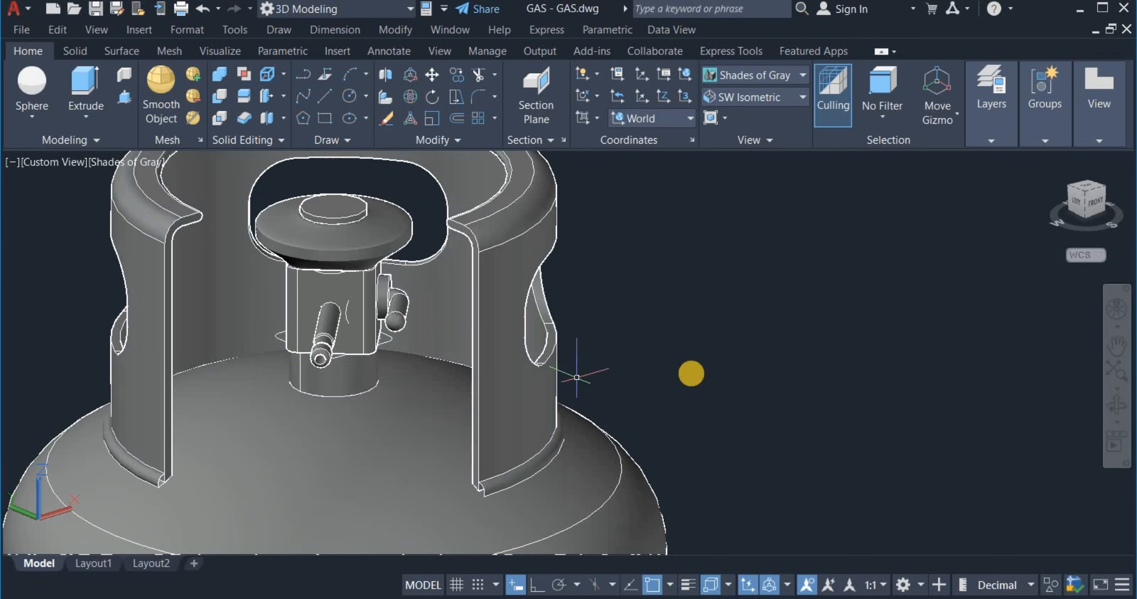
- Set the visual style to Realistic for a view of the cylinder's collar and valve from above the front
left_click(1118, 422)
mouse_move(897, 388)
left_mouse_down()
mouse_move(823, 426)
mouse_move(813, 394)
left_mouse_up()
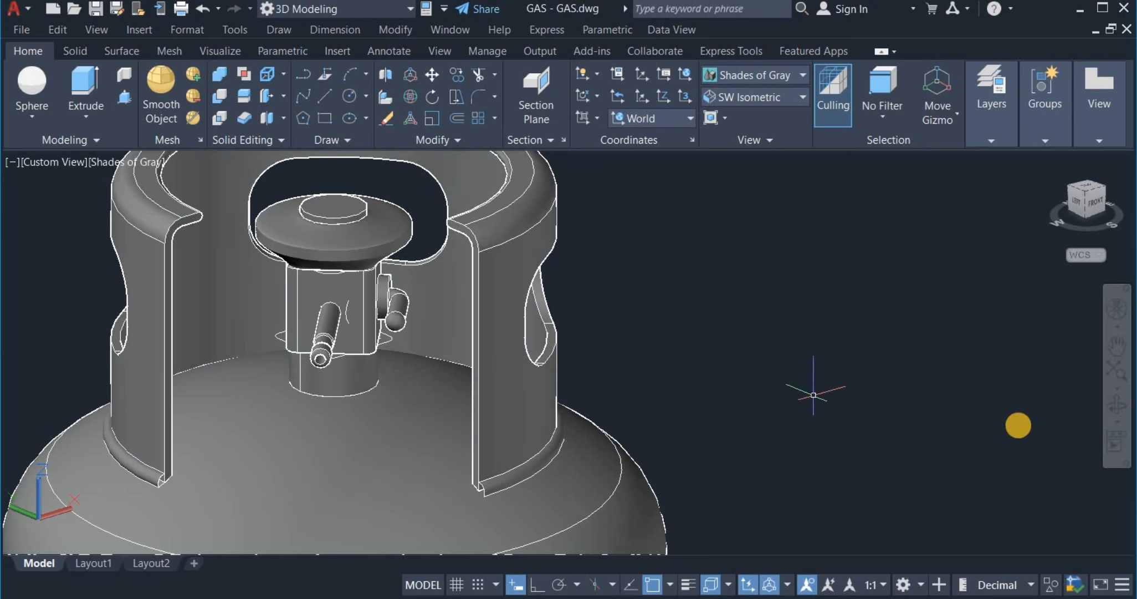
left_click(1111, 410)
left_click_drag(855, 348, 723, 264)
right_click(722, 262)
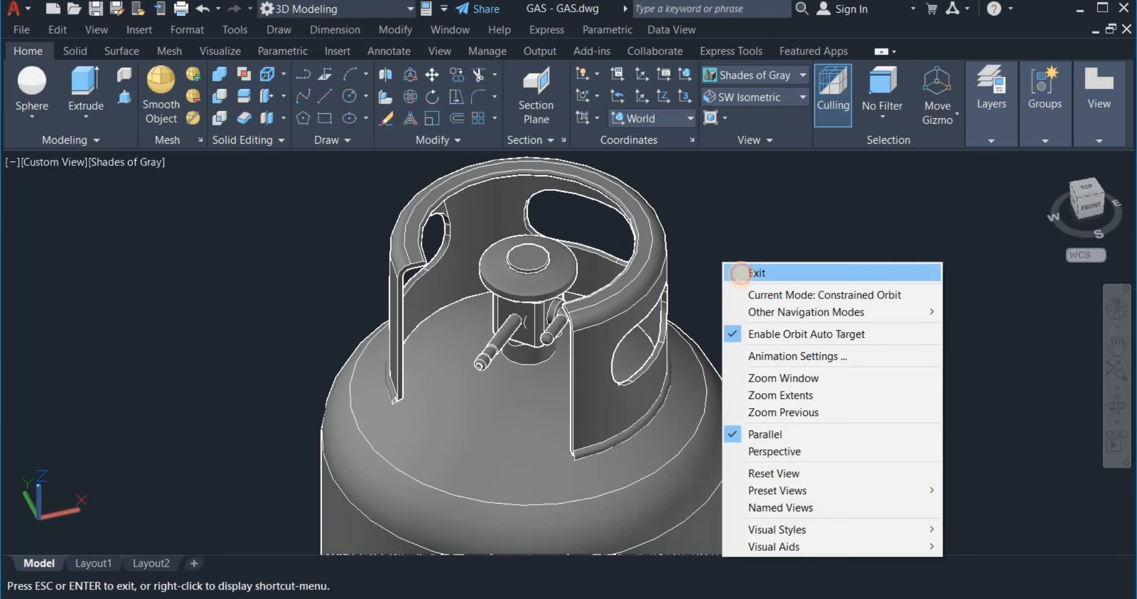
left_click(740, 272)
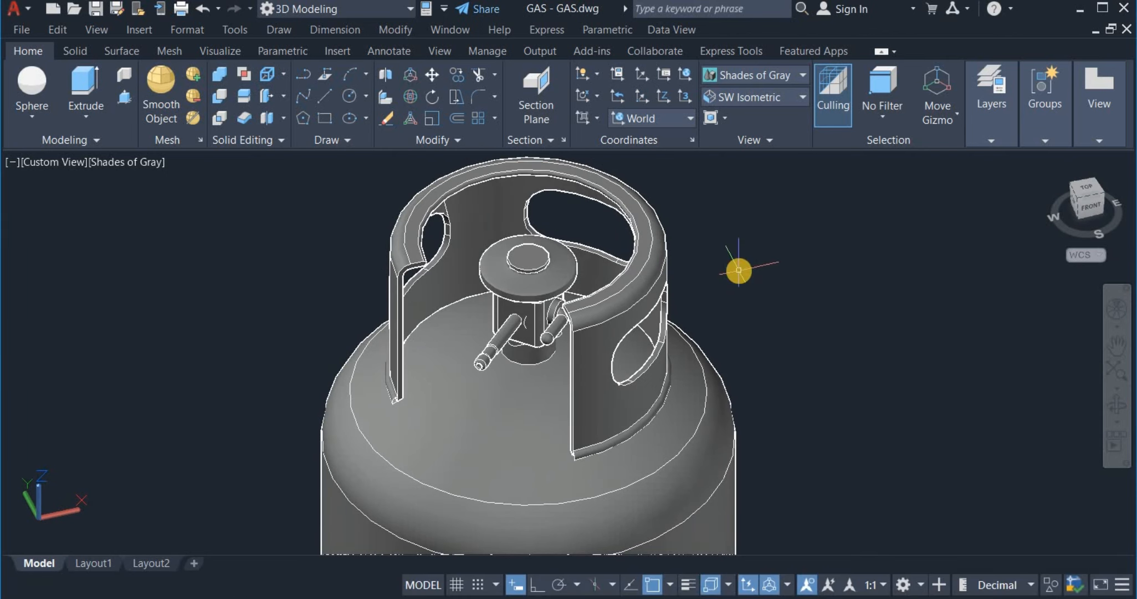
left_click(754, 78)
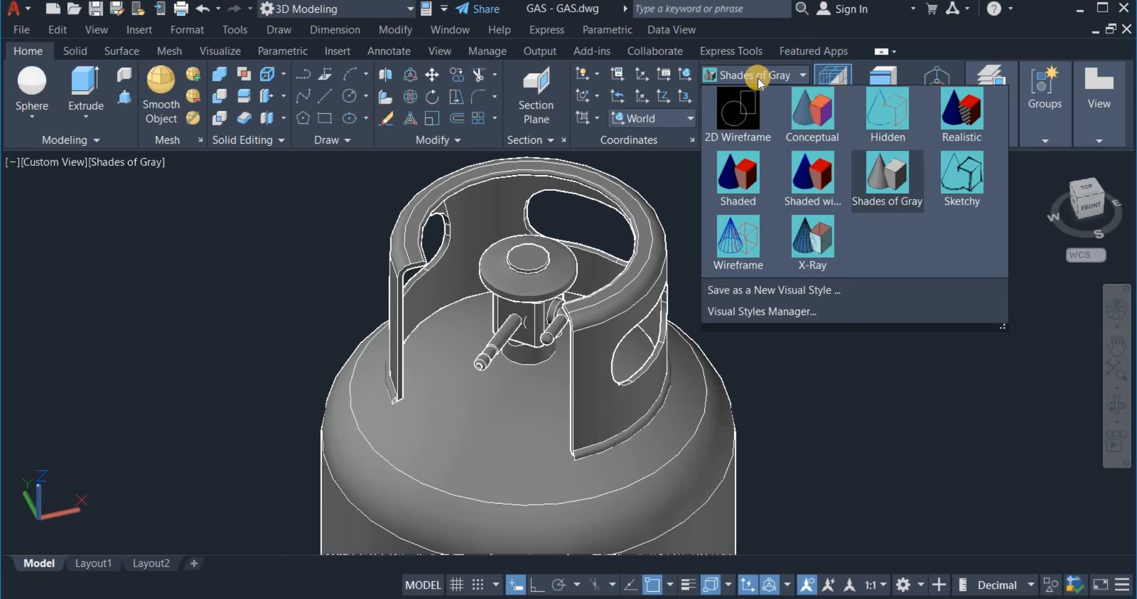
left_click(949, 117)
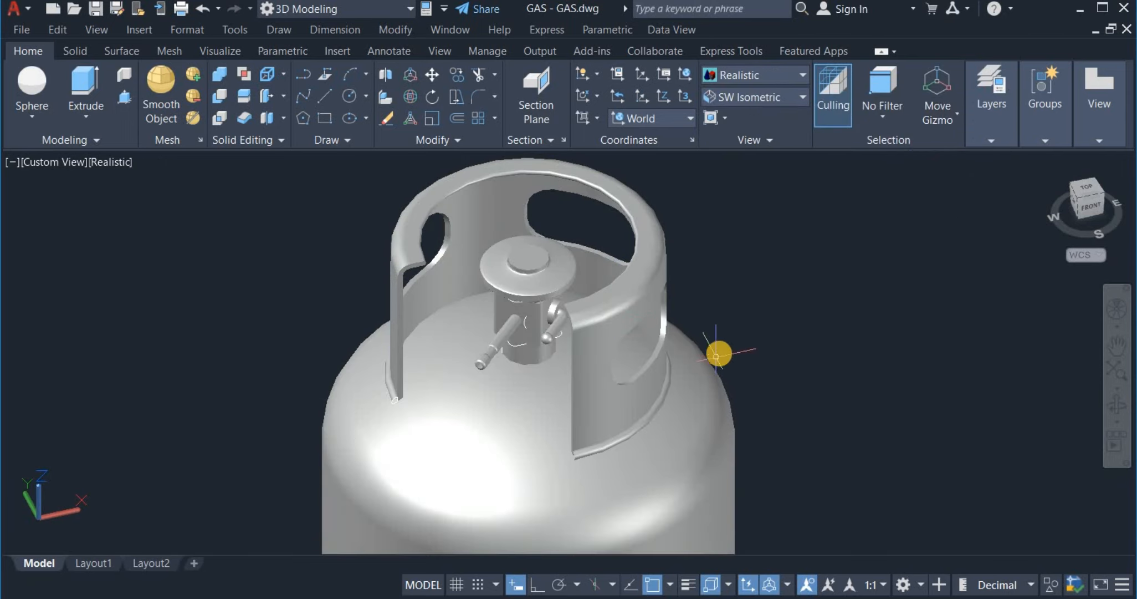
- Change the colour of the small round cap on top of the valve knob to Red
scroll(716, 355, "up", 3)
middle_click_drag(678, 301, 713, 399)
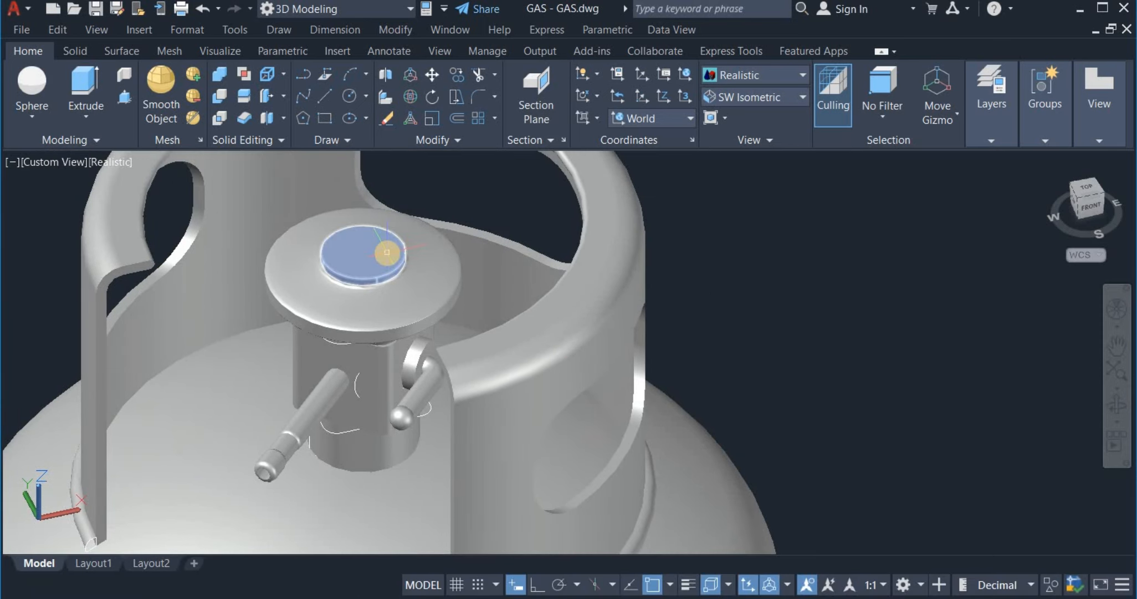
left_click(387, 252)
left_click(608, 175)
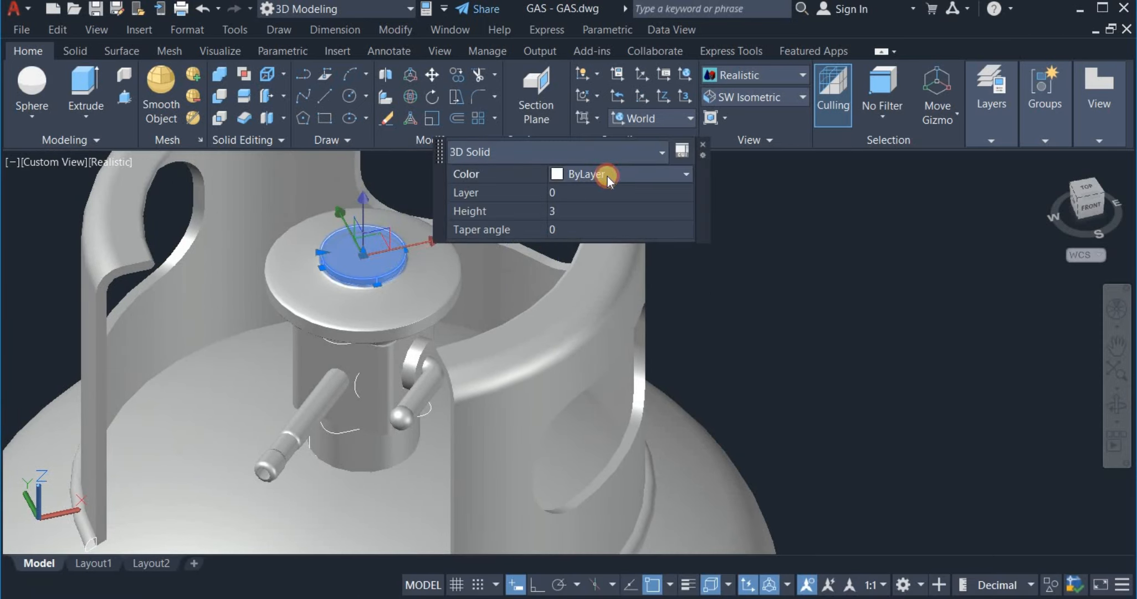
left_click(608, 176)
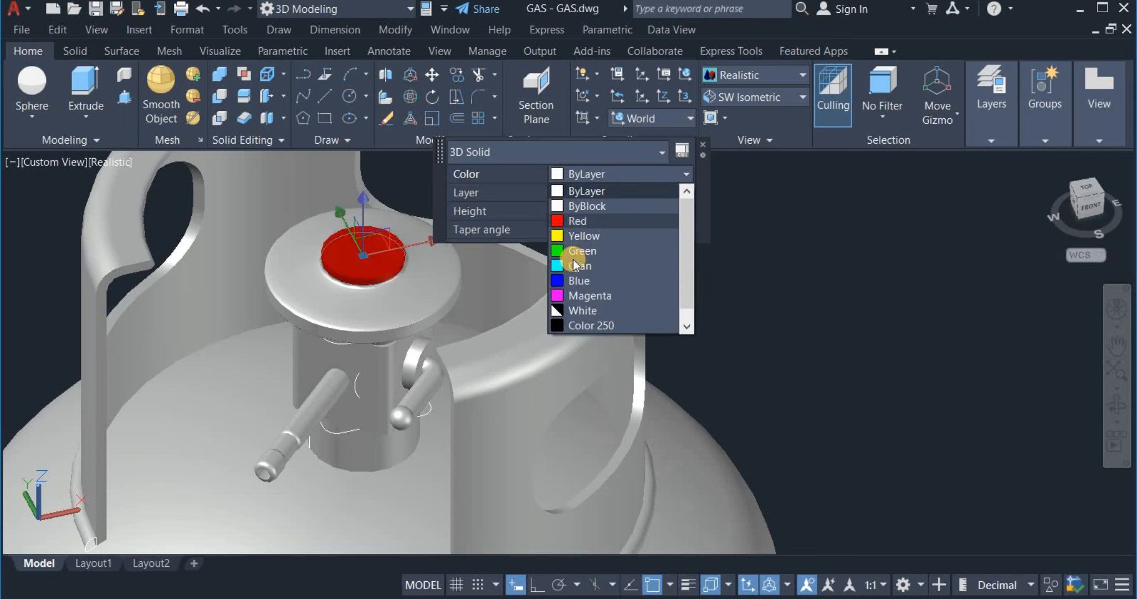
left_click(575, 222)
key("Escape")
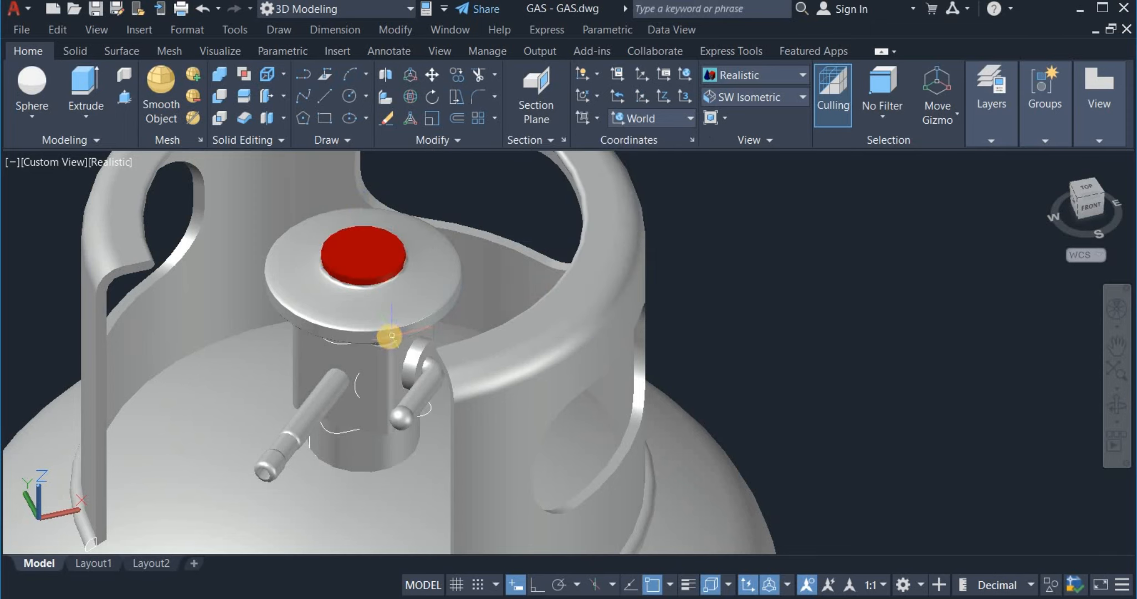
- Change the colour of the valve's stepped rod to Yellow
left_click(339, 398)
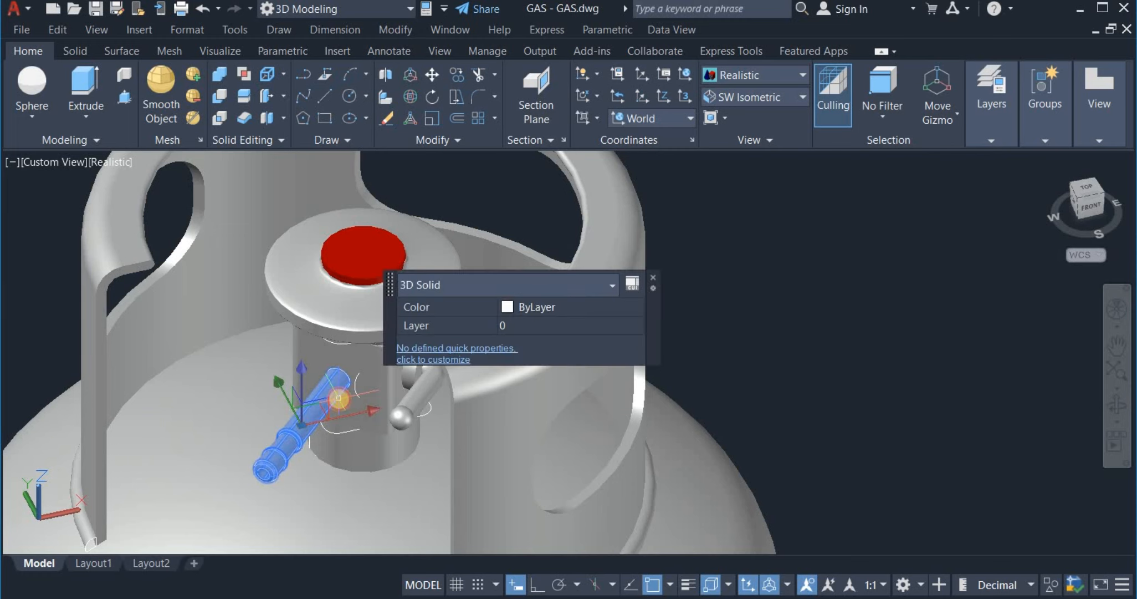
left_click(576, 307)
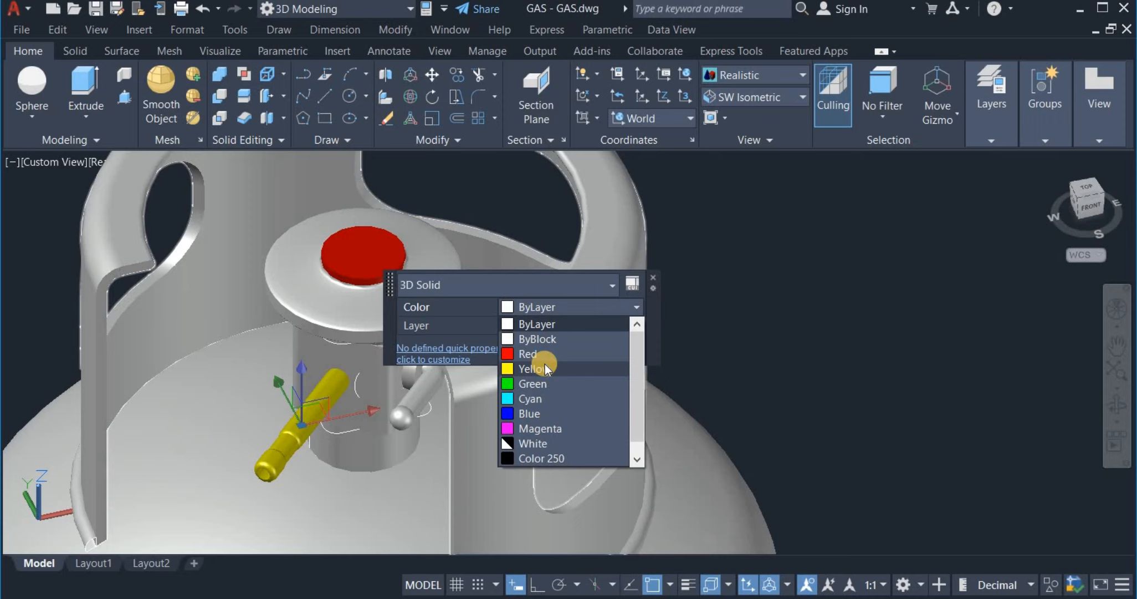
left_click(545, 366)
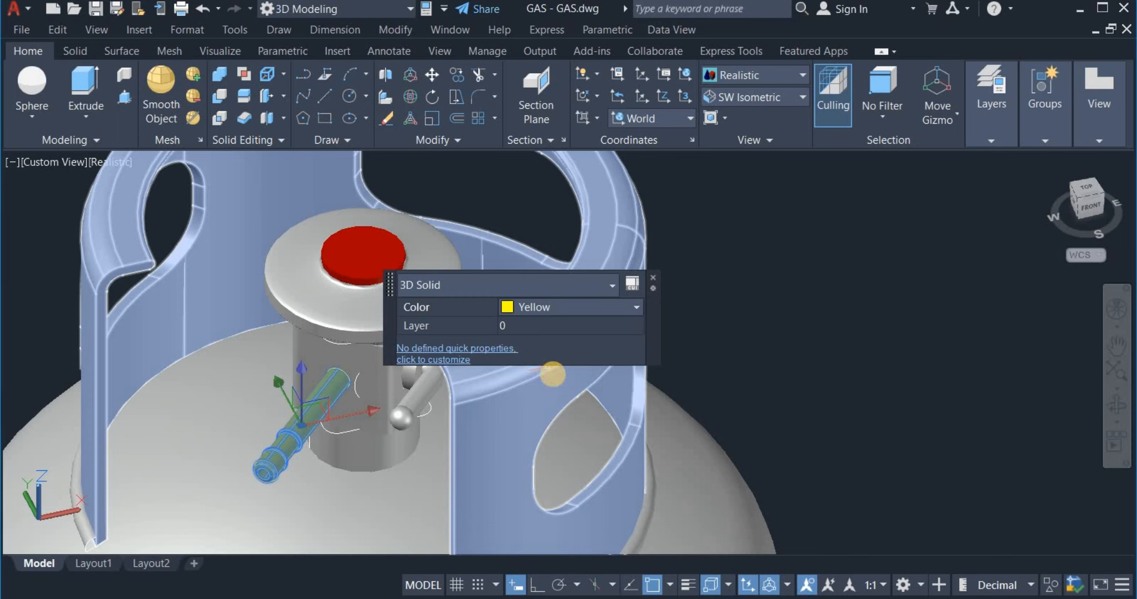
key("Escape")
- Change the colour of the valve's bent handle to Color 250
left_click(415, 395)
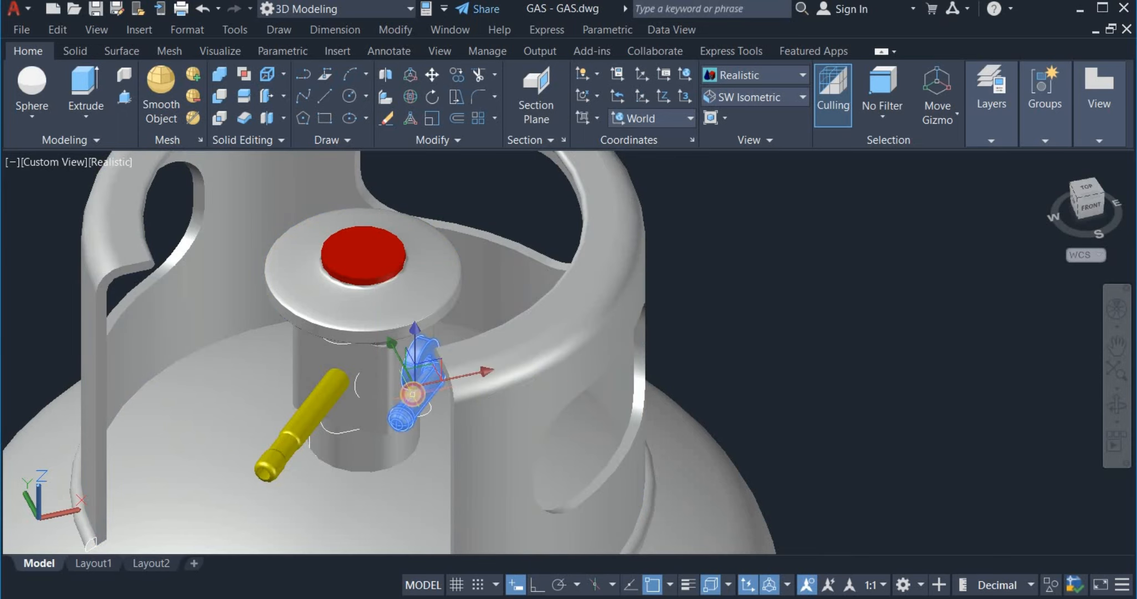
left_click(598, 314)
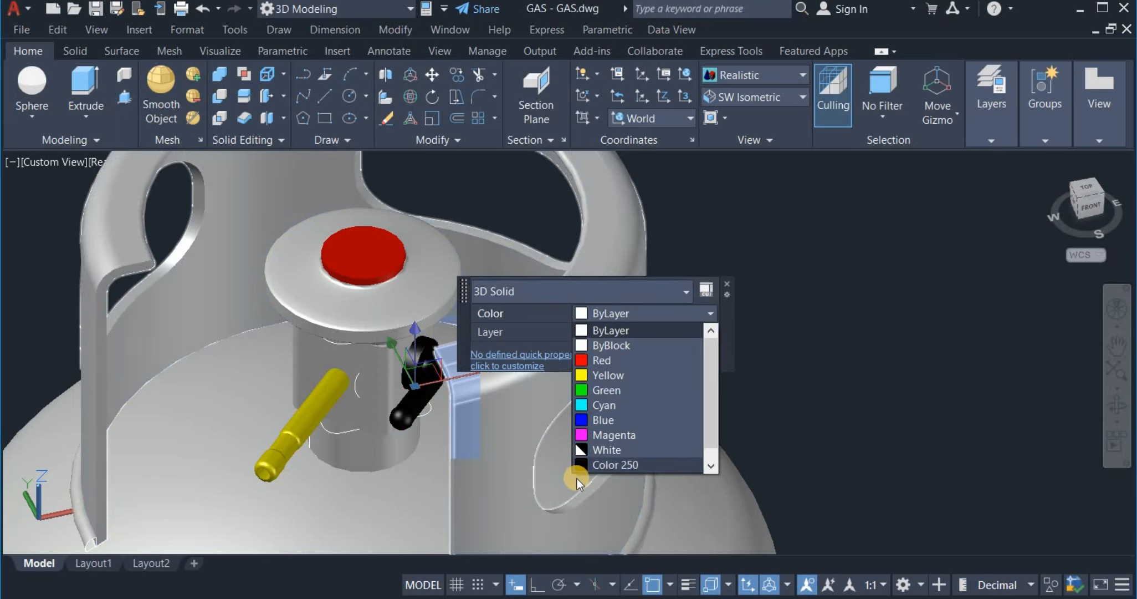
left_click(609, 450)
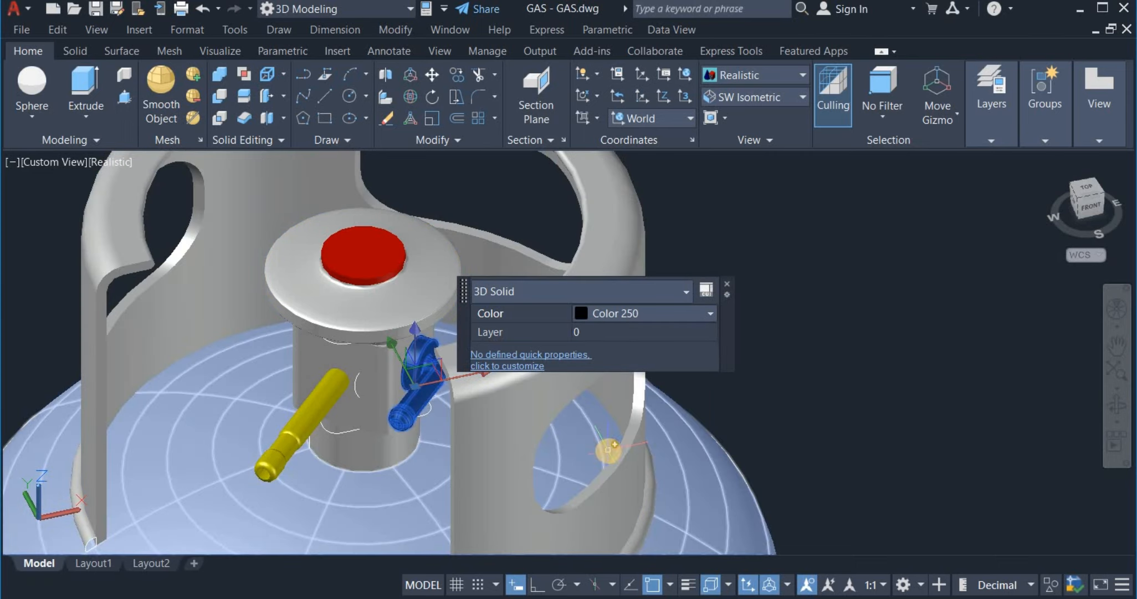
key("Escape")
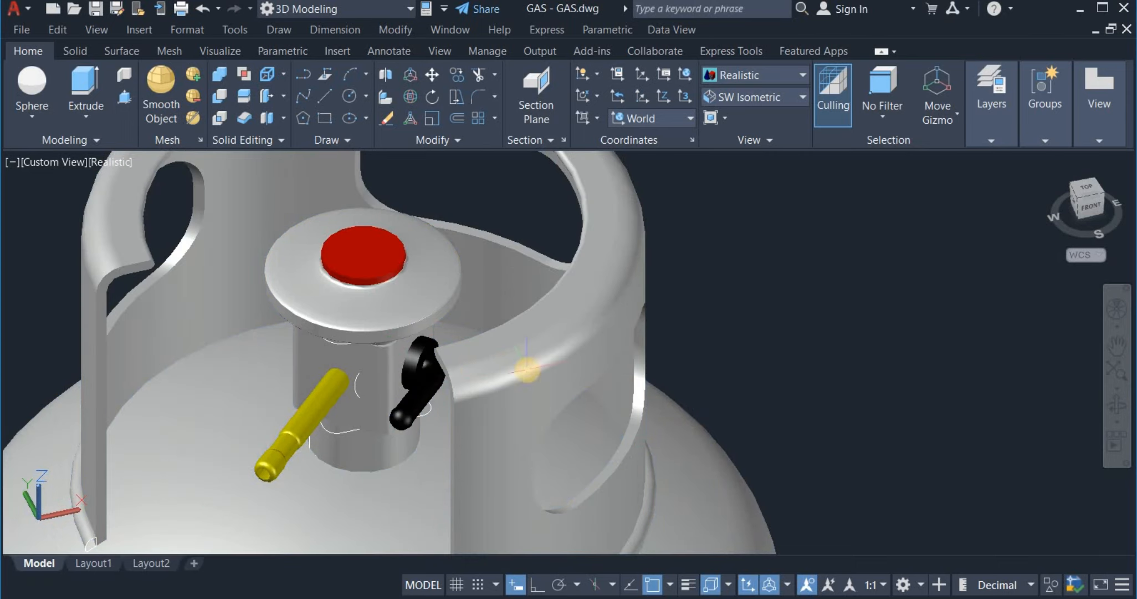
- Change the colour of the valve block to Yellow
left_click(347, 365)
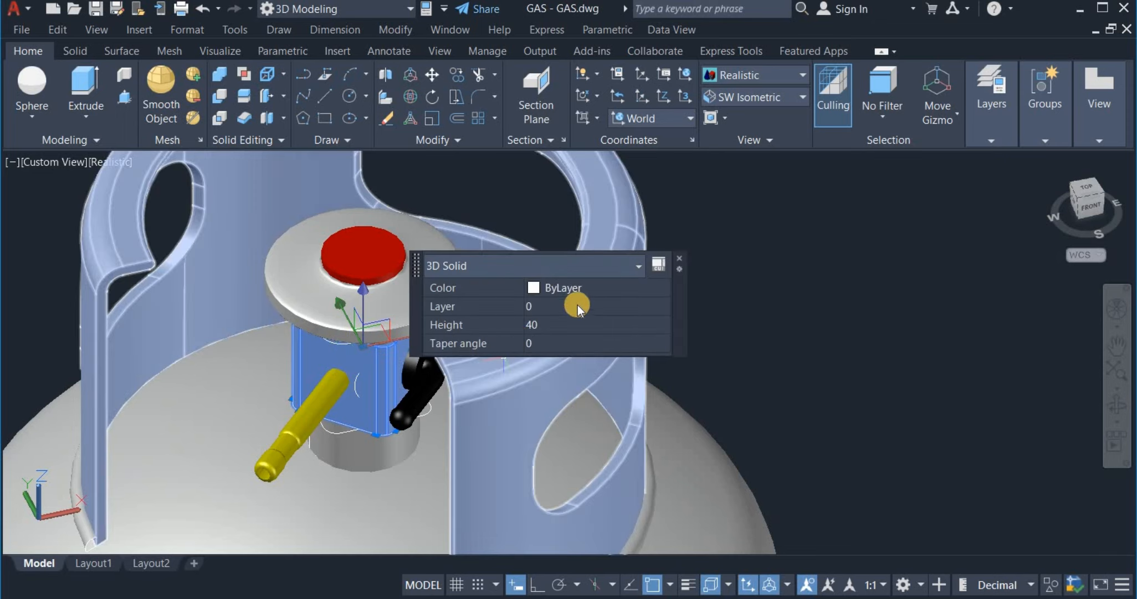
left_click(582, 287)
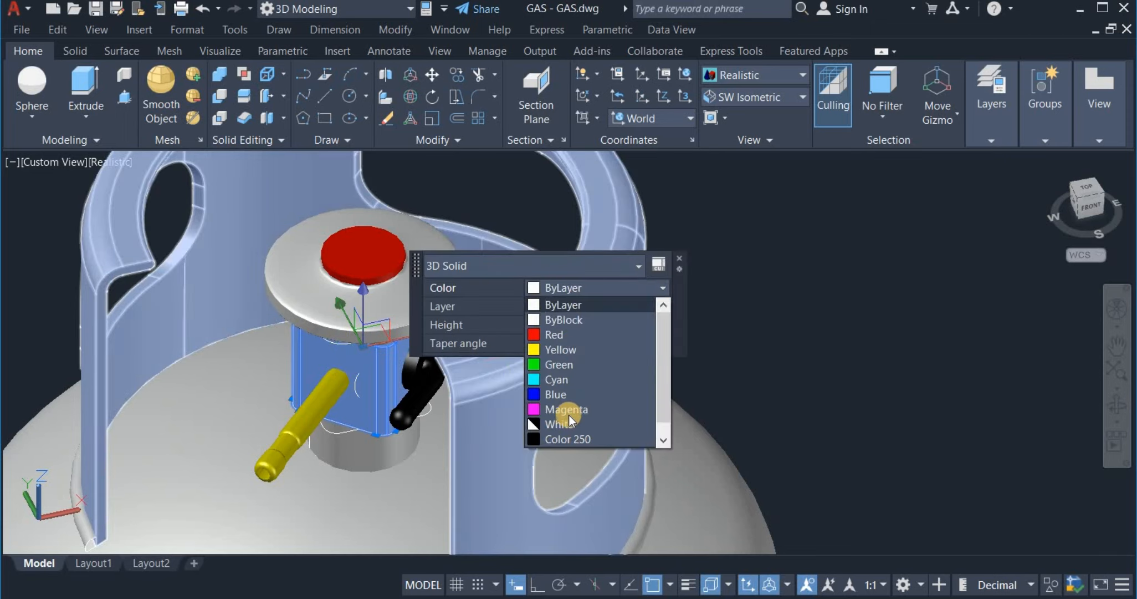
left_click(575, 350)
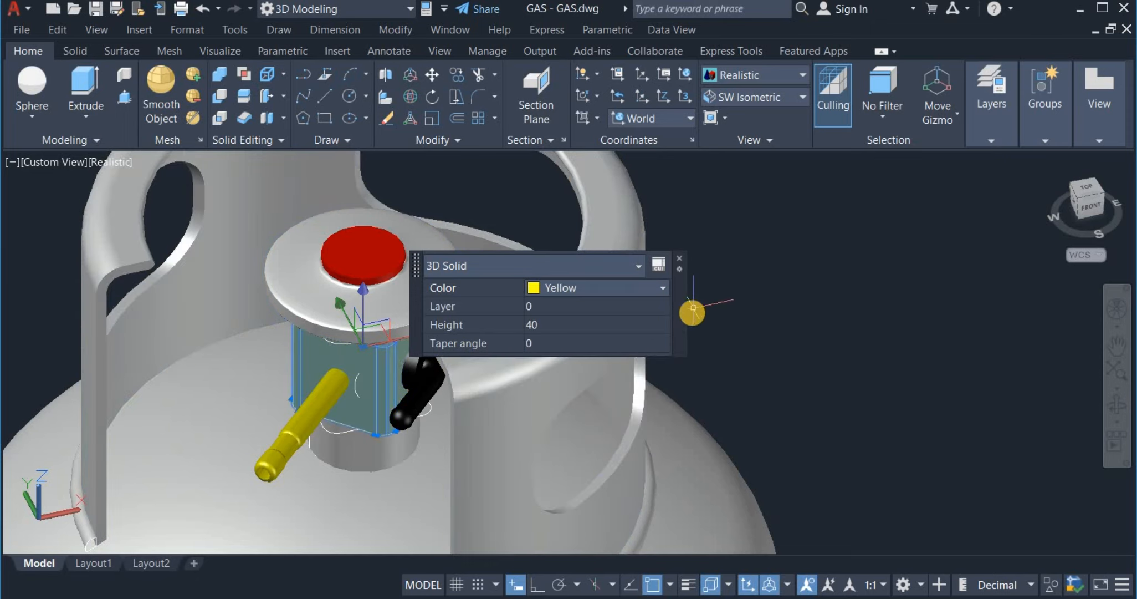
key("Escape")
- Change the colour of the lofted knob around the red cap to Yellow
scroll(723, 255, "down", 4)
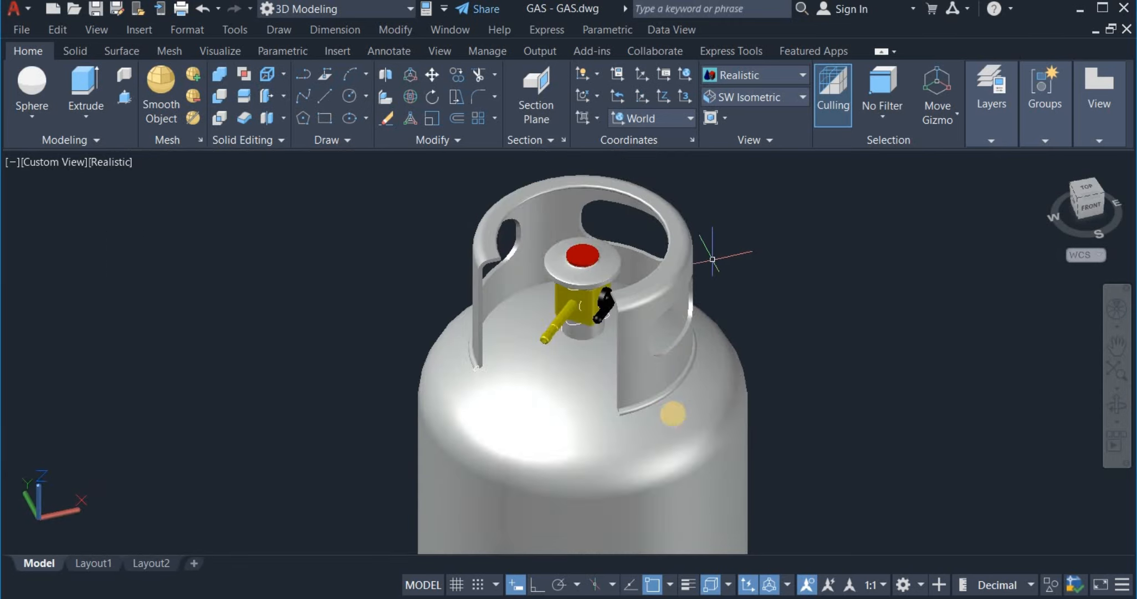
left_click(1117, 413)
left_click_drag(770, 376, 802, 378)
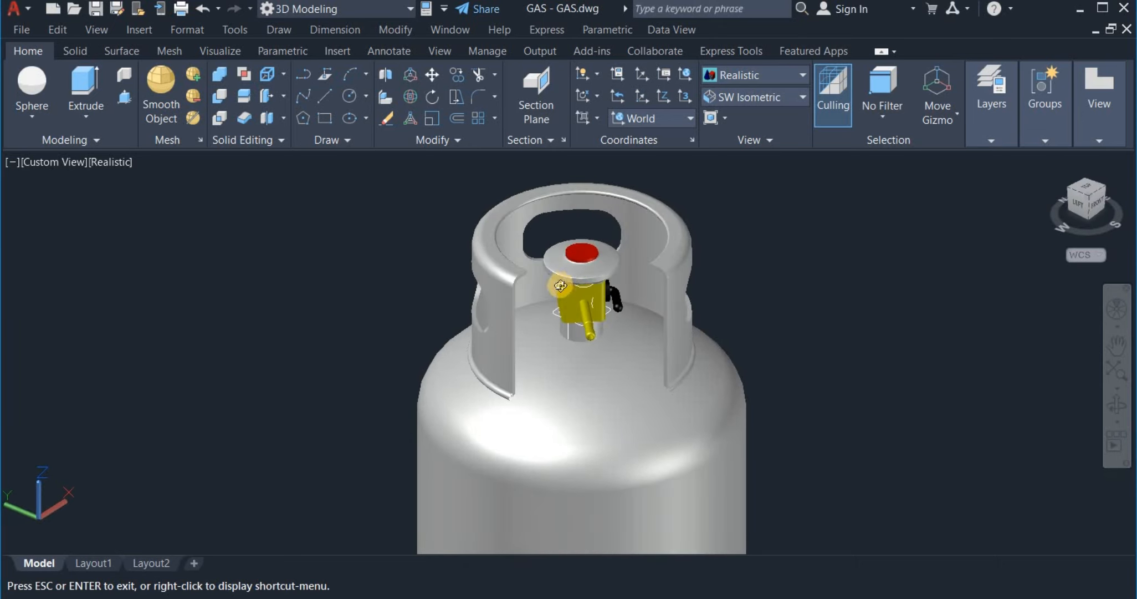
key("Escape")
left_click(560, 270)
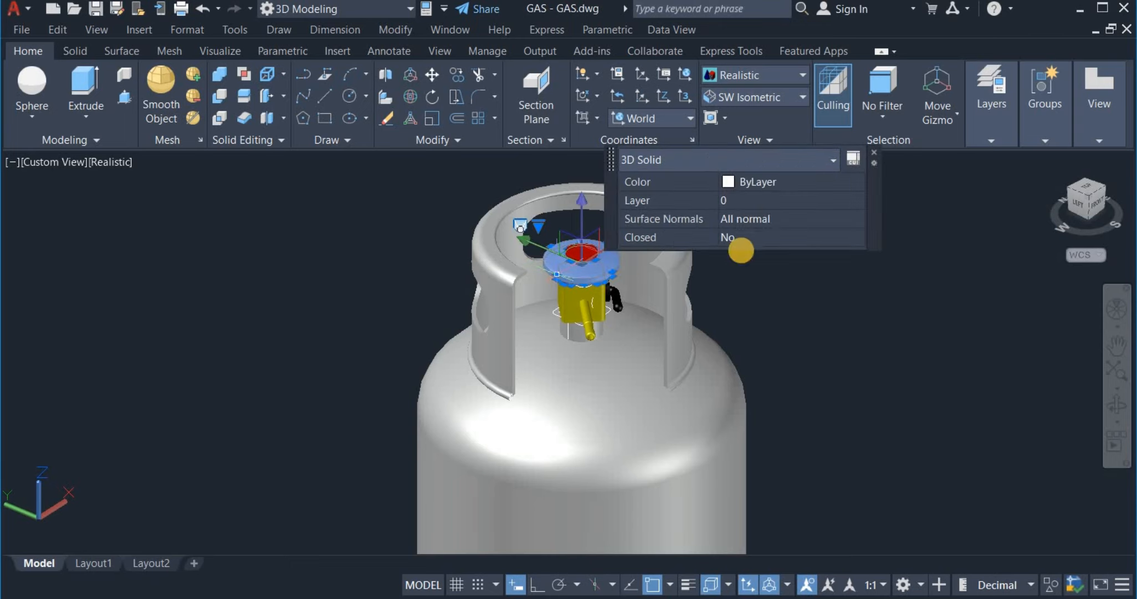
left_click(787, 188)
left_click(761, 243)
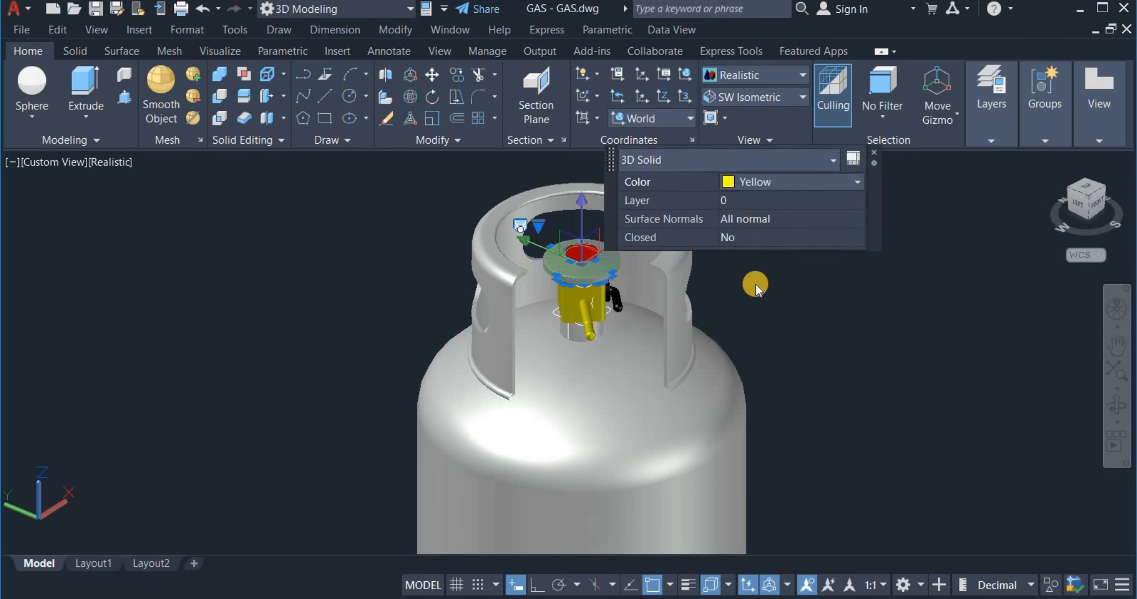
key("Escape")
- Examine the finished gas cylinder from all around, including the coloured valve, the collar's back and the hollow underside of the base
scroll(750, 376, "down", 4)
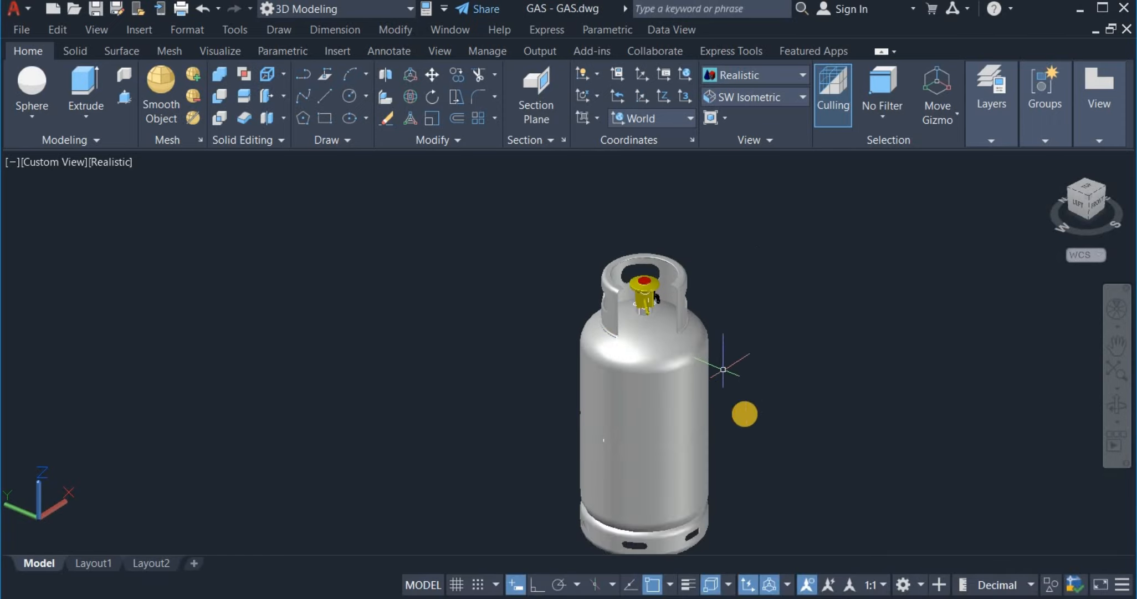
left_click(1117, 405)
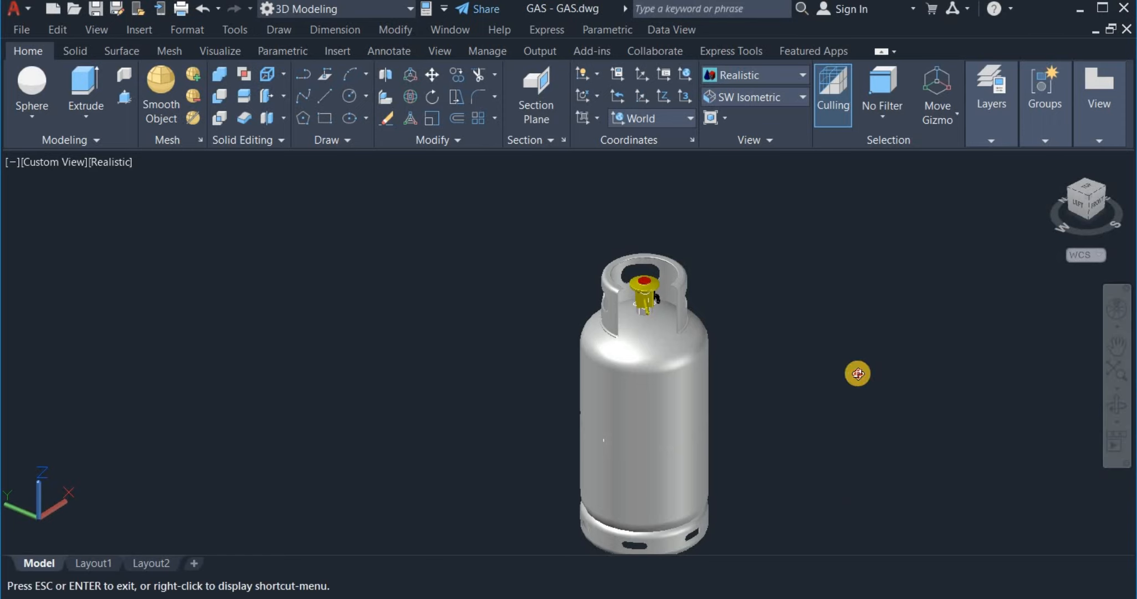
left_click_drag(858, 374, 749, 378)
scroll(749, 378, "up", 2)
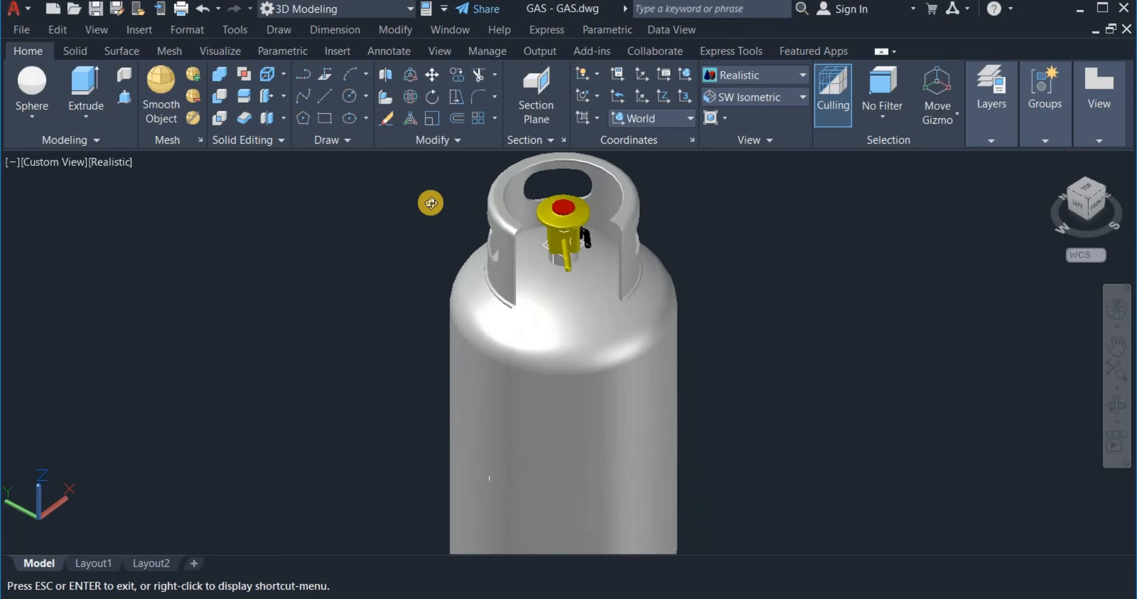
left_click_drag(522, 257, 519, 311)
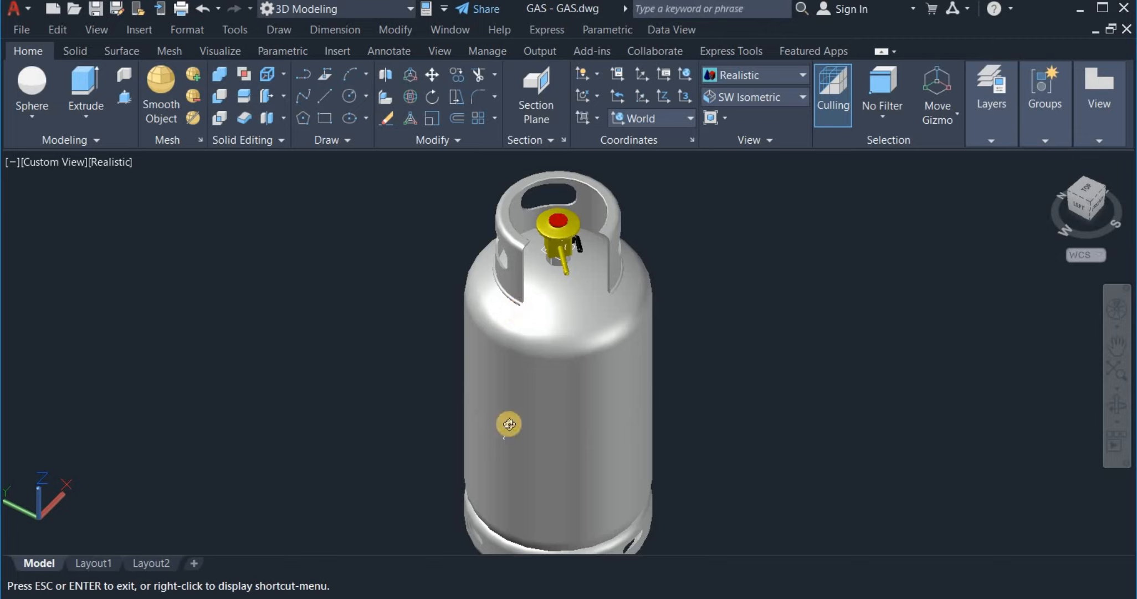
left_click_drag(516, 404, 518, 305)
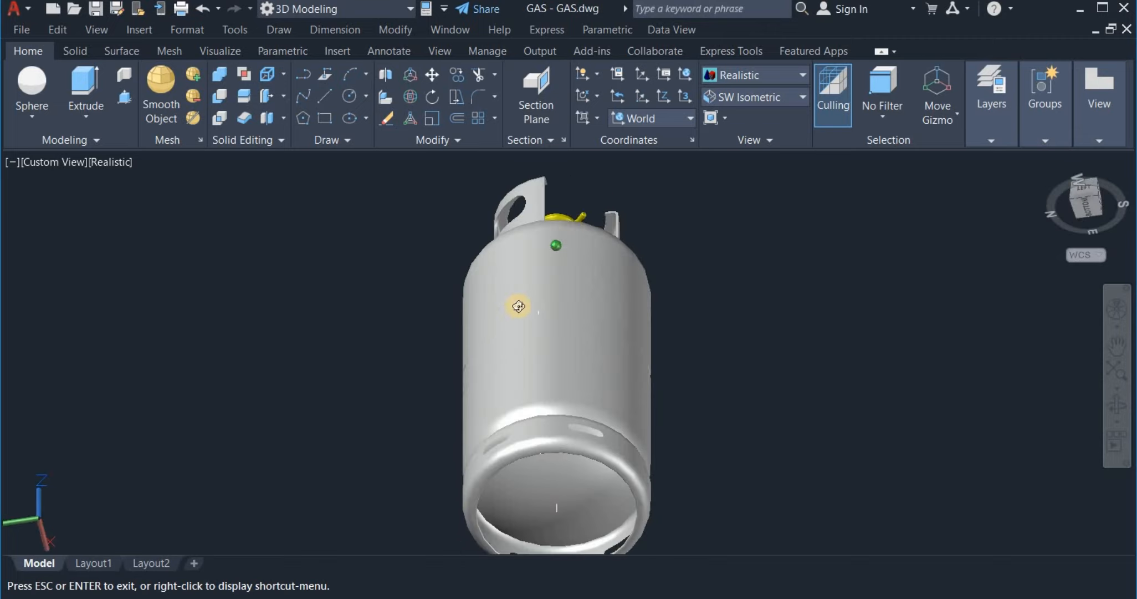
left_click_drag(491, 339, 455, 458)
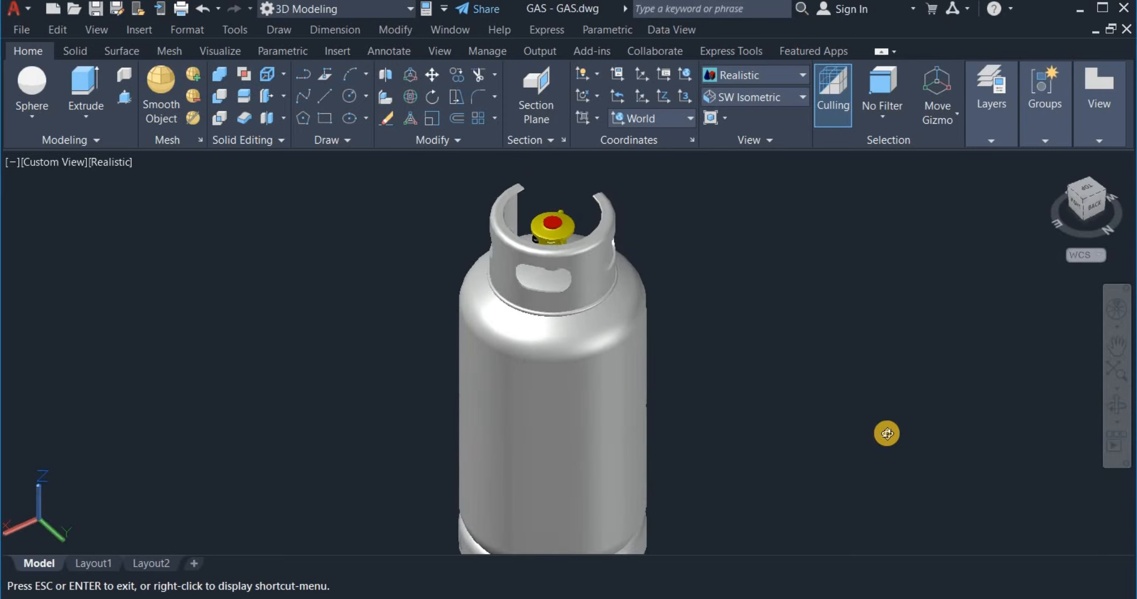
left_click_drag(850, 449, 635, 455)
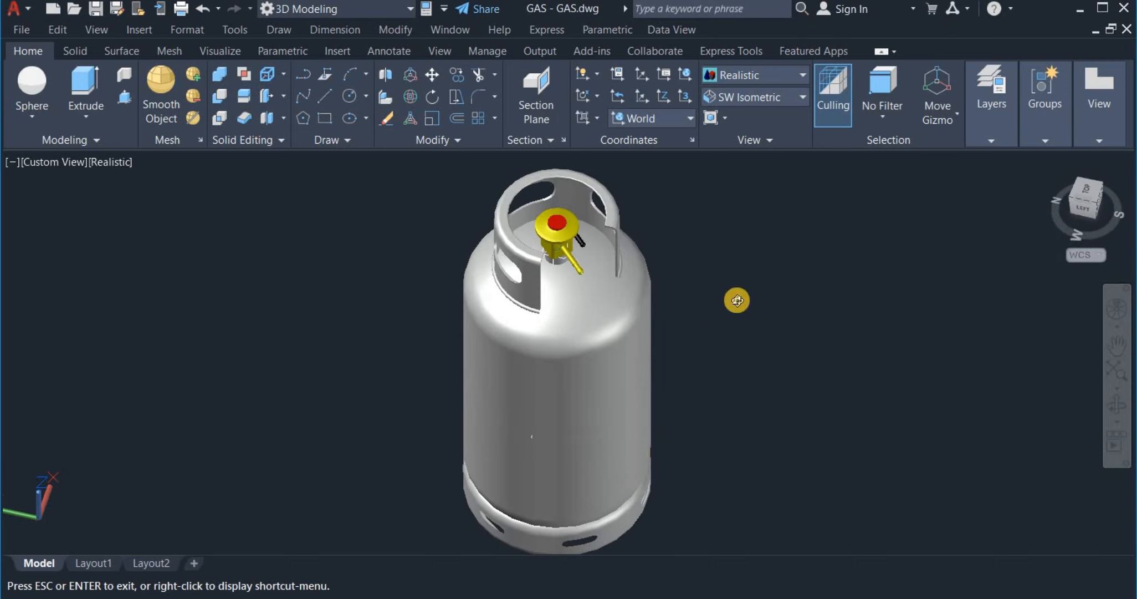
right_click(783, 297)
left_click(844, 306)
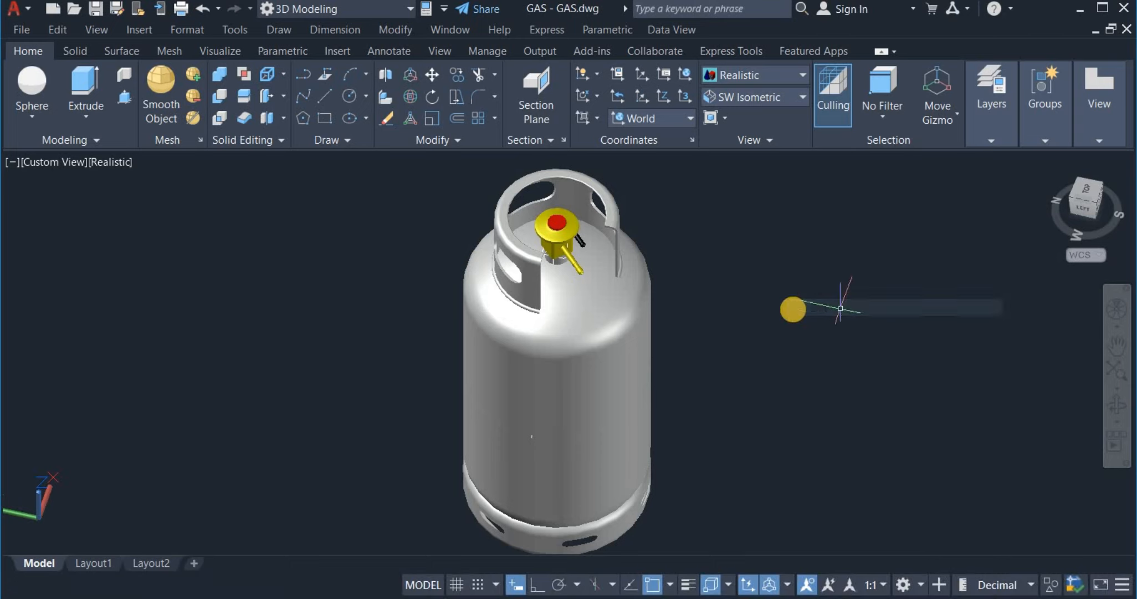